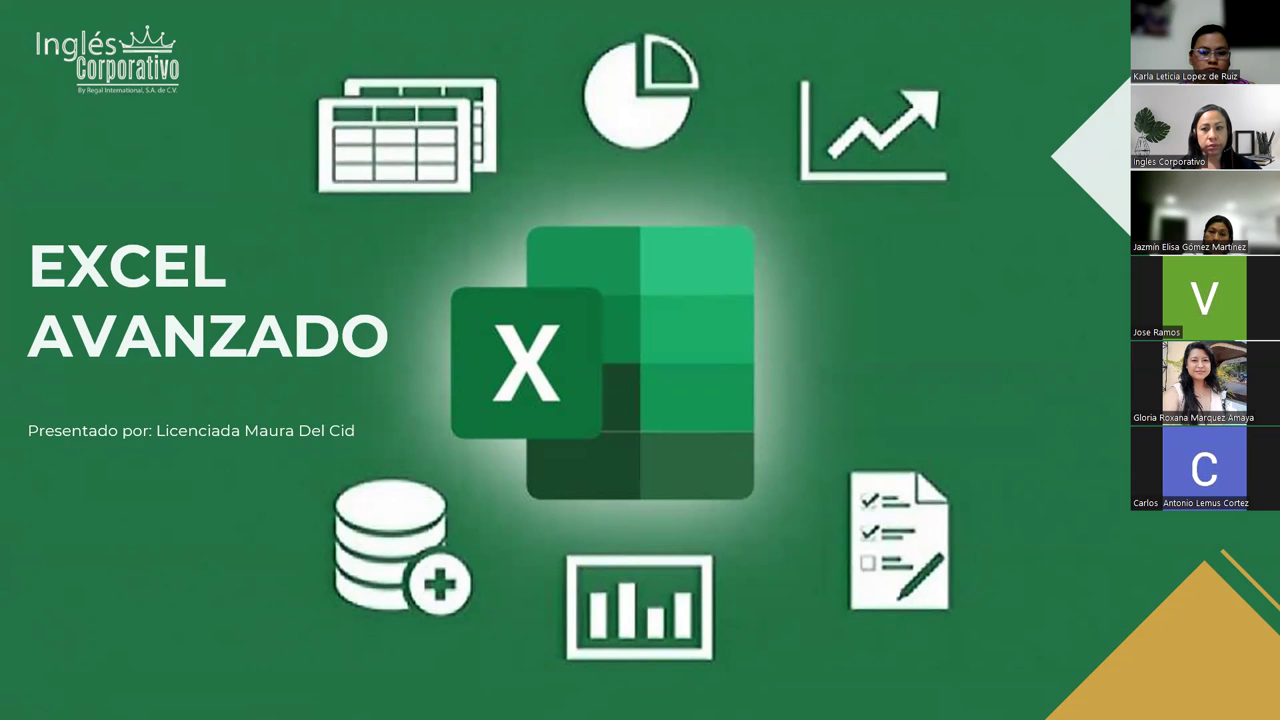
# Advance the slideshow past the EXCEL AVANZADO title slide.
pyautogui.press('Right')
pyautogui.press('Right')
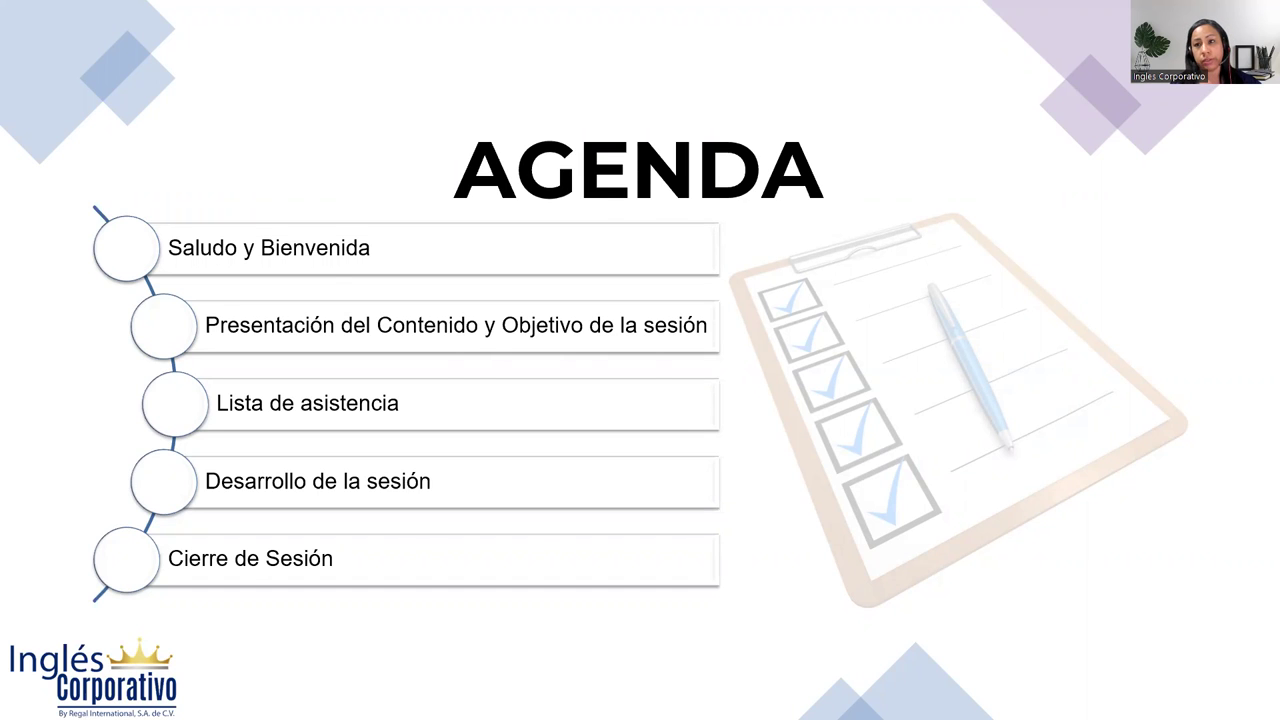
# Step through the CONTENIDO SESIÓN 6 and OBJETIVO SESIÓN 6 slides on to COMPARACIÓN DE DATOS.
pyautogui.press('Right')
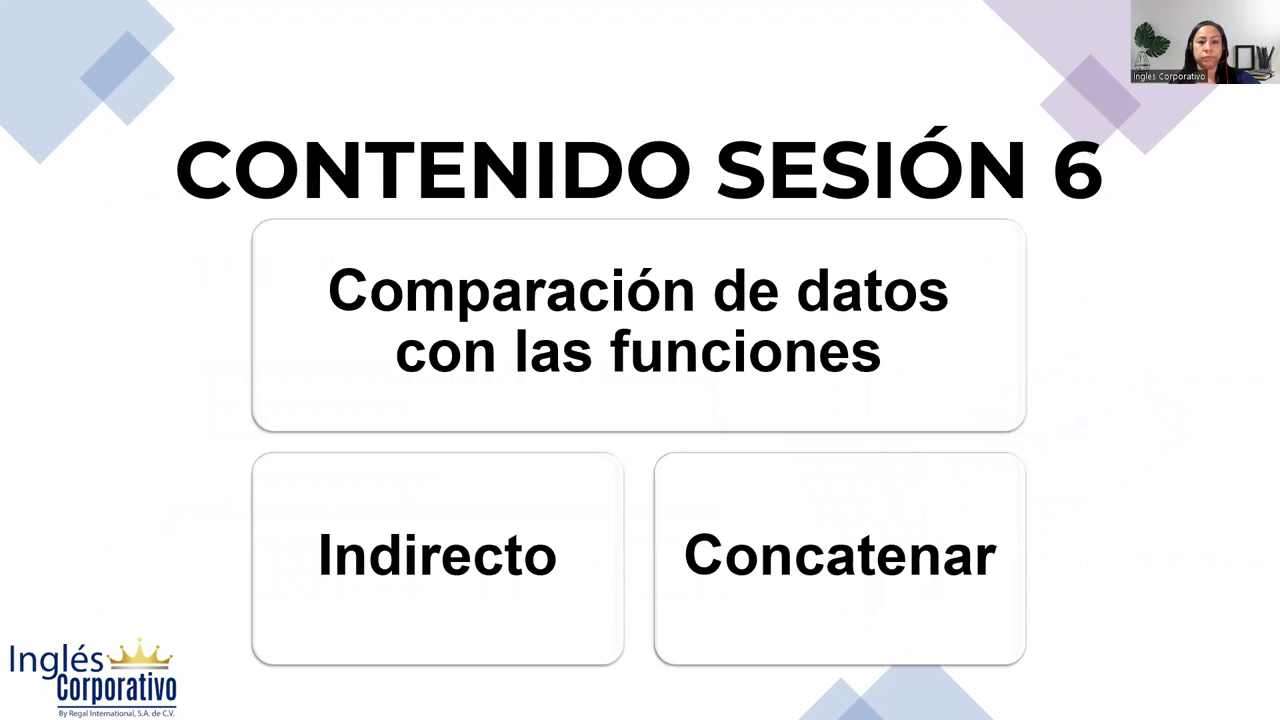
pyautogui.hotkey('alt', 'Tab')
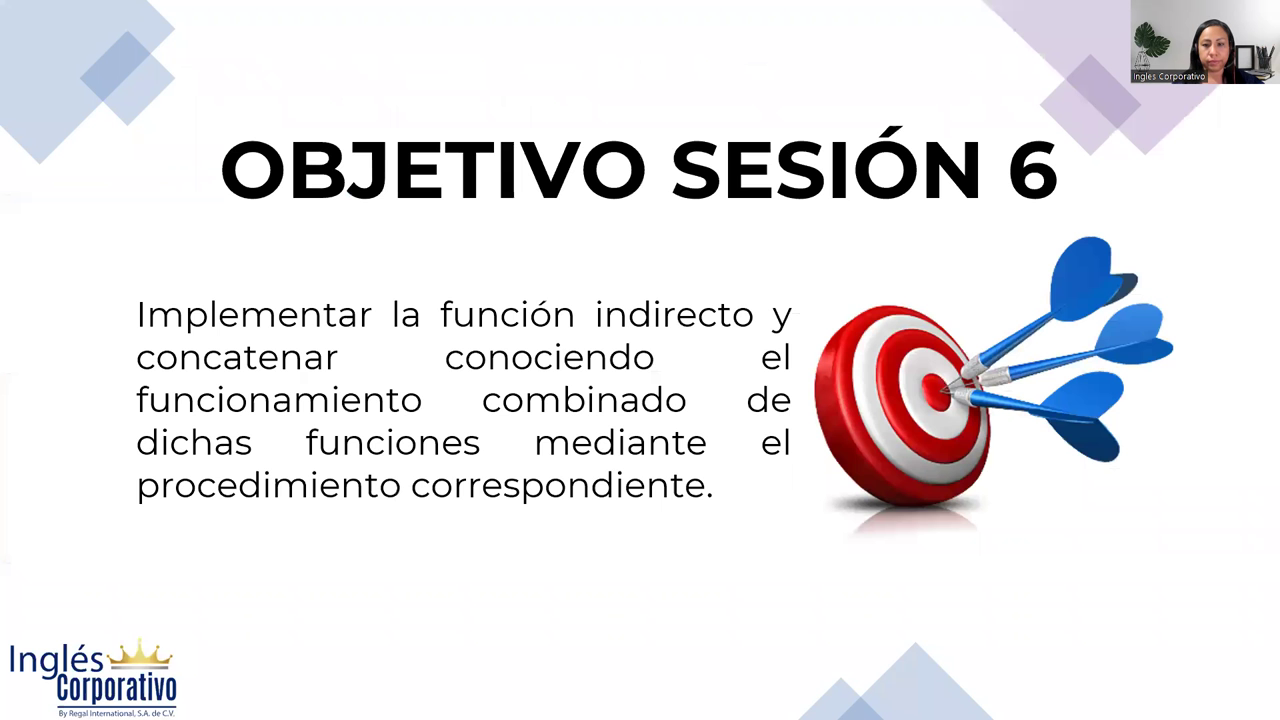
pyautogui.press('Right')
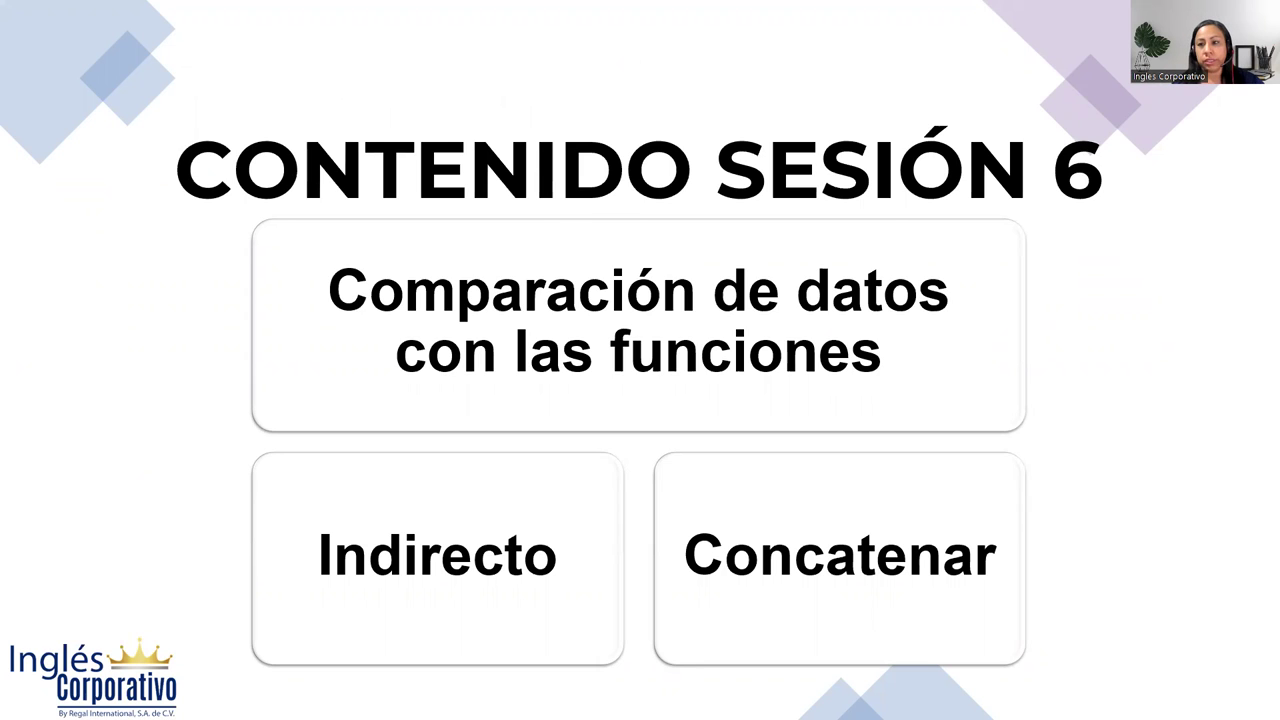
pyautogui.press('Right')
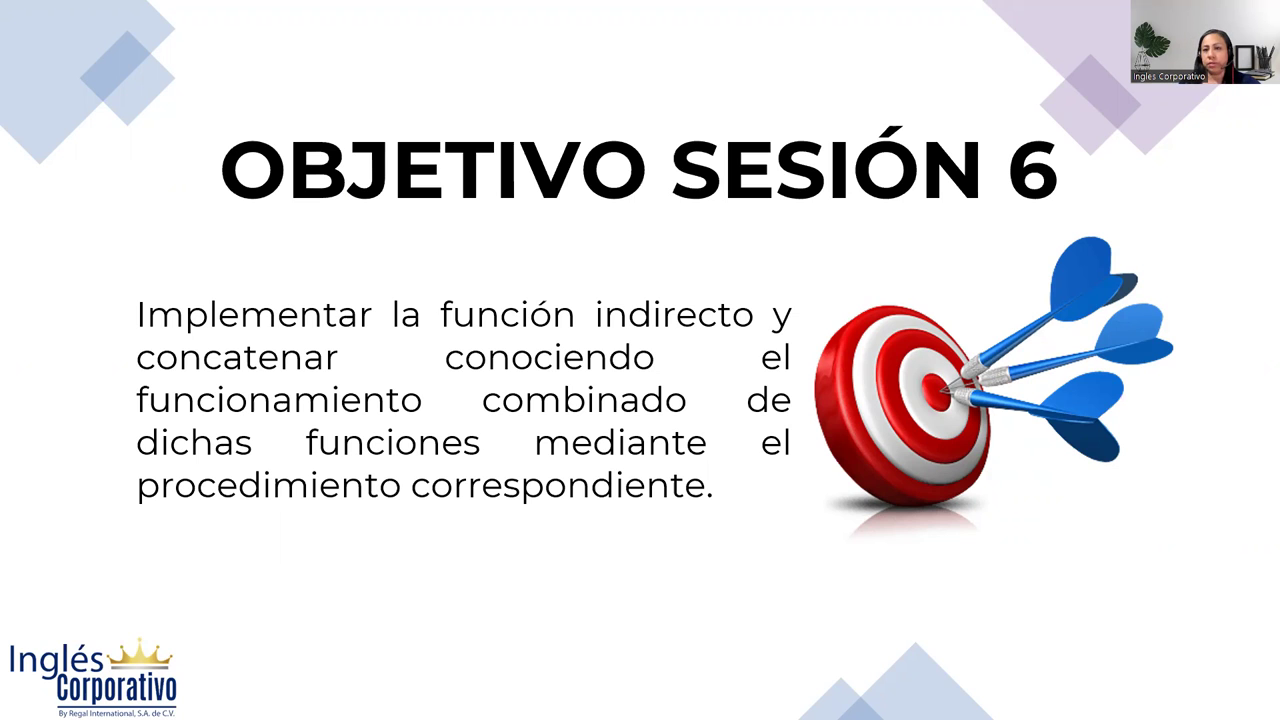
pyautogui.press('Right')
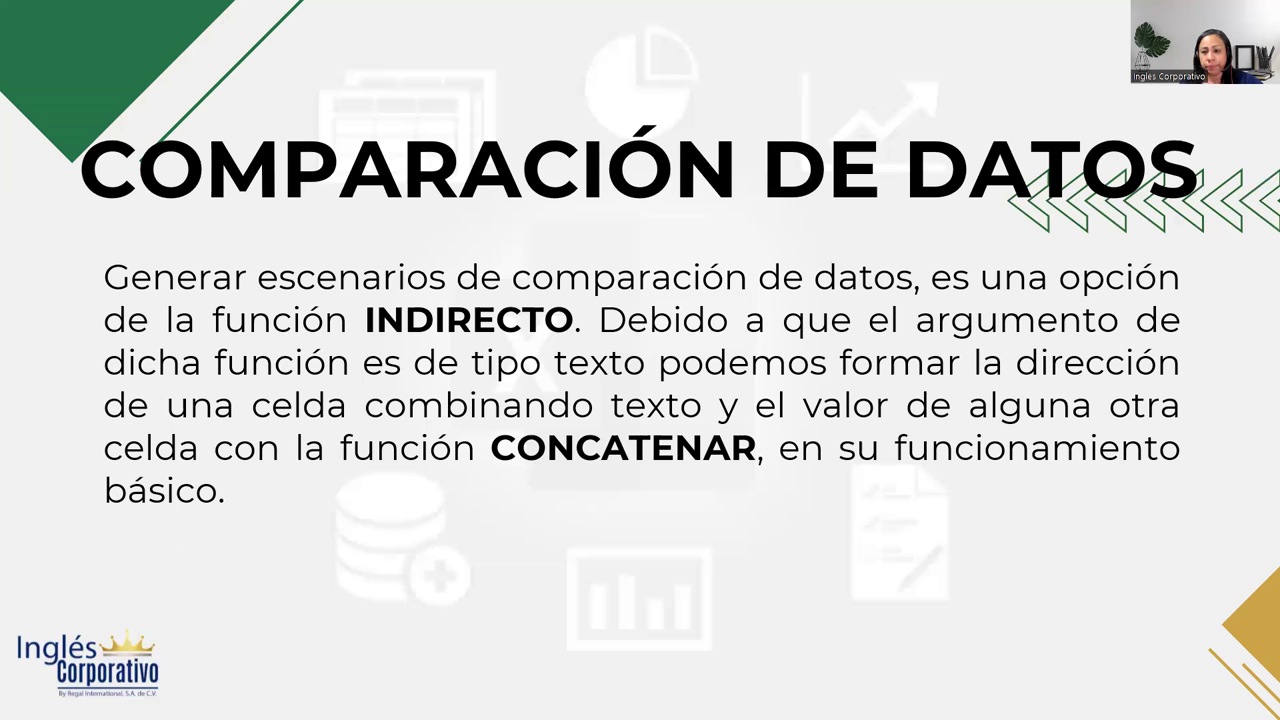
# Show the COMPARACIÓN DE DATOS slide on INDIRECTO and CONCATENAR syntax.
pyautogui.press('Right')
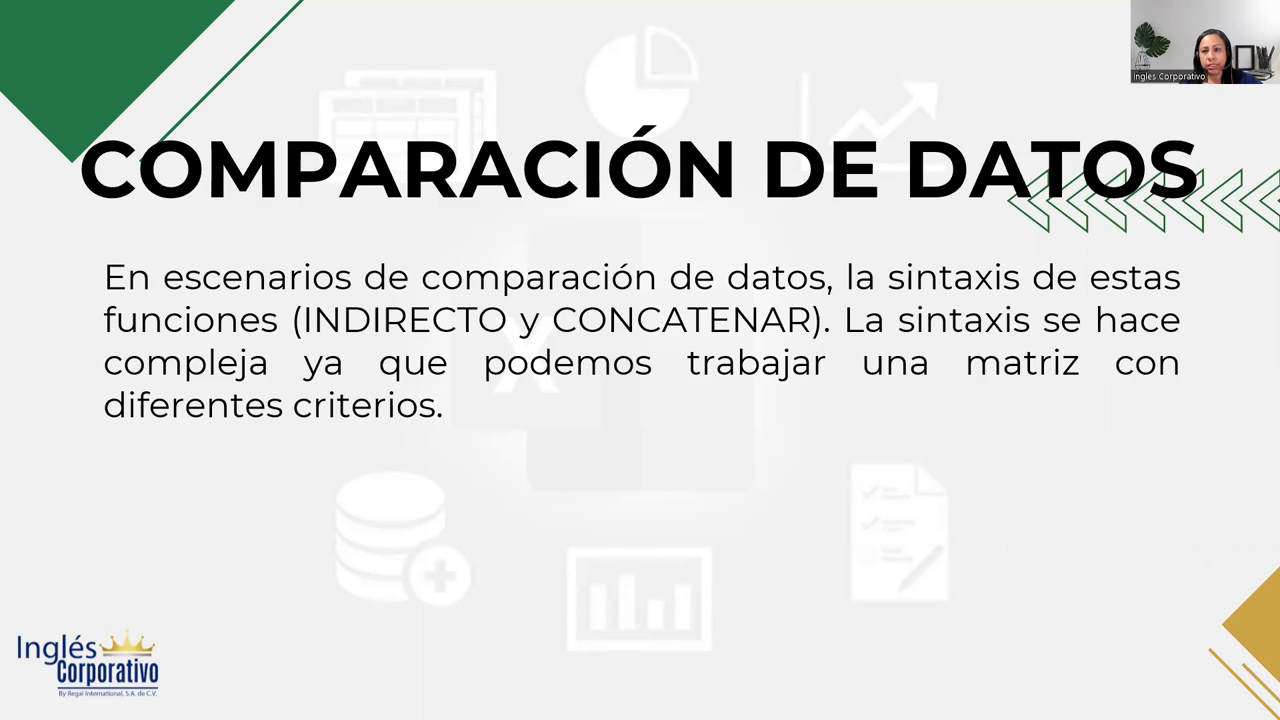
# Advance the slideshow toward the Desarrollo slide.
pyautogui.press('Right')
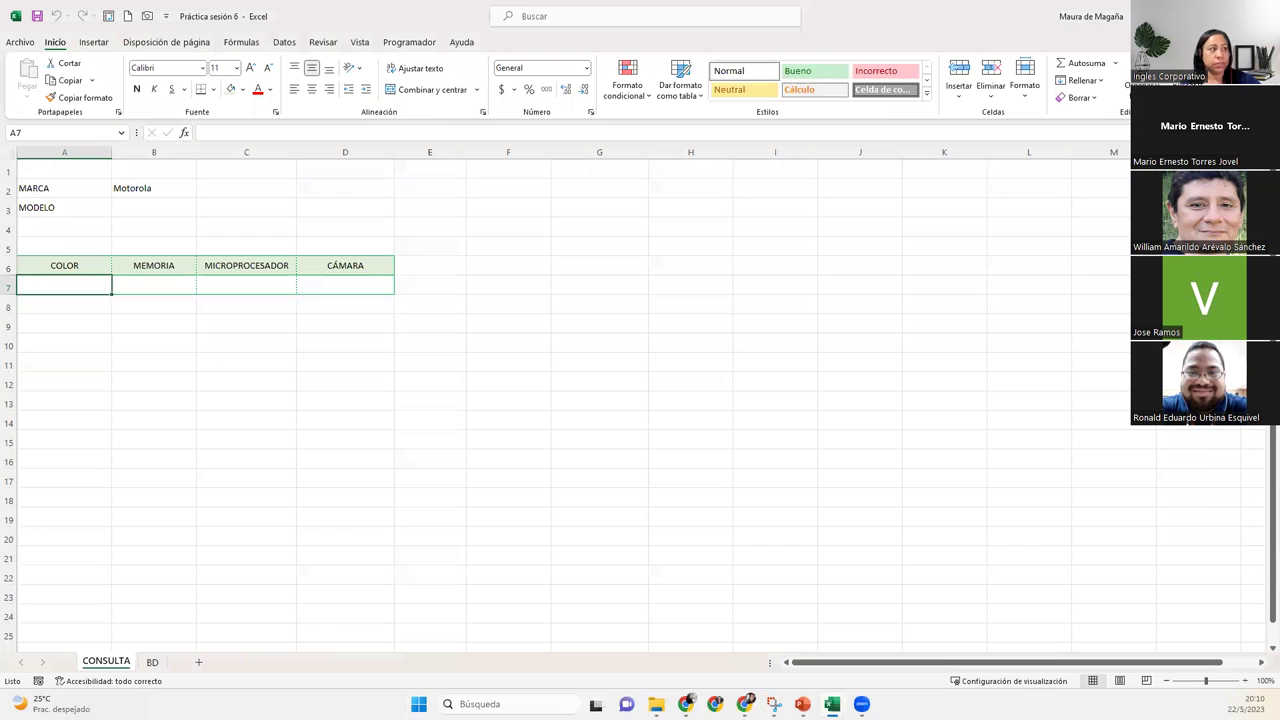
# Zoom the worksheet in and inspect the GALAXY_J5 model in B2 of the BD sheet.
pyautogui.click(1245, 681)
pyautogui.click(1245, 681)
pyautogui.click(1245, 681)
pyautogui.click(1245, 681)
pyautogui.click(1245, 681)
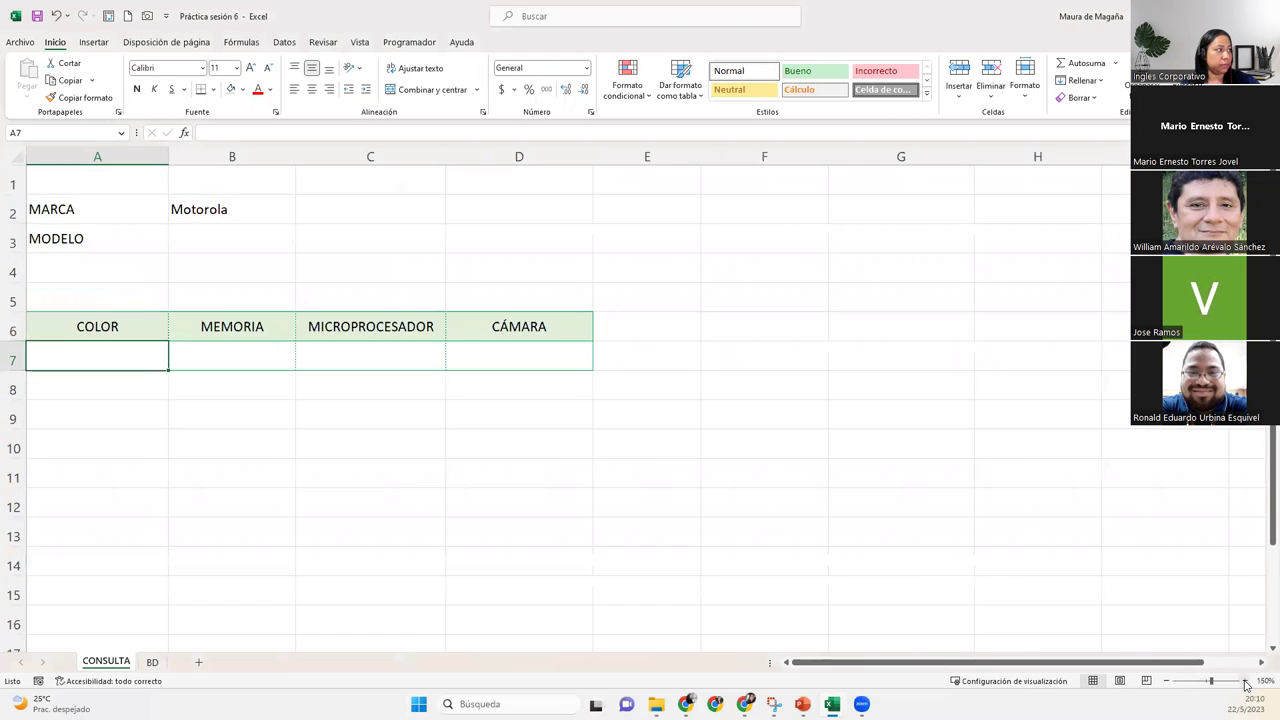
pyautogui.click(1245, 681)
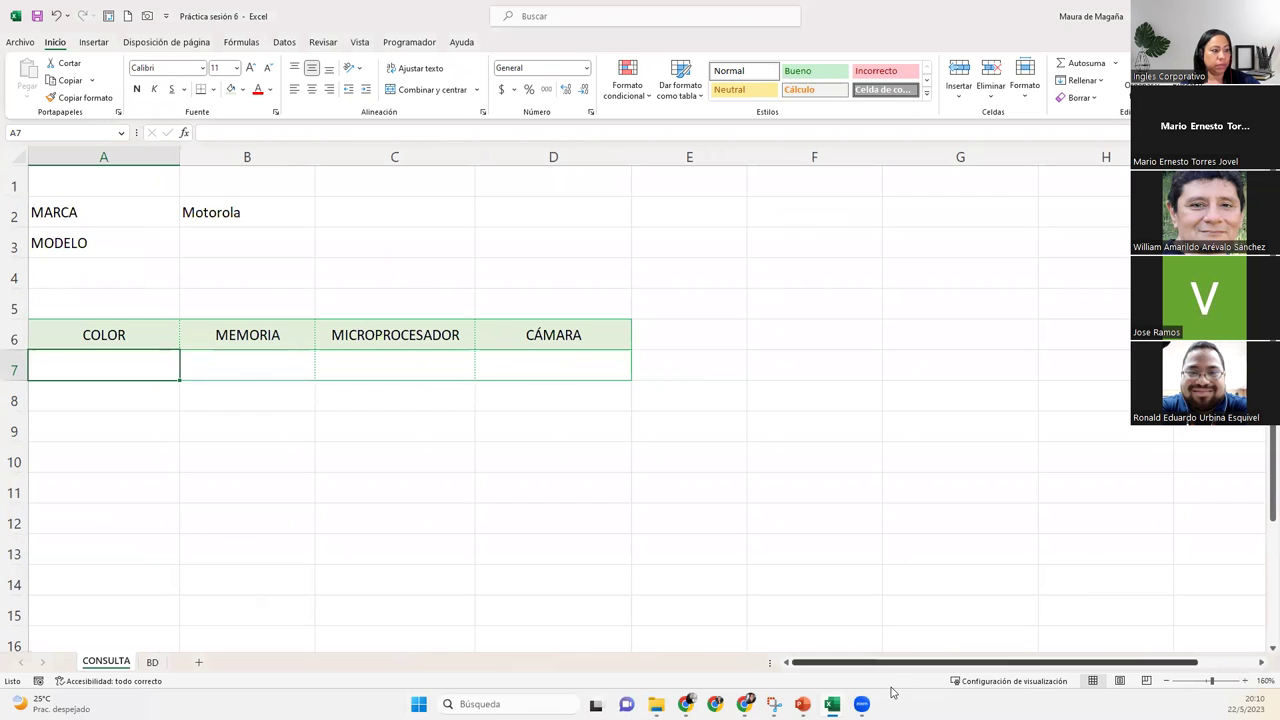
pyautogui.click(155, 664)
pyautogui.click(149, 191)
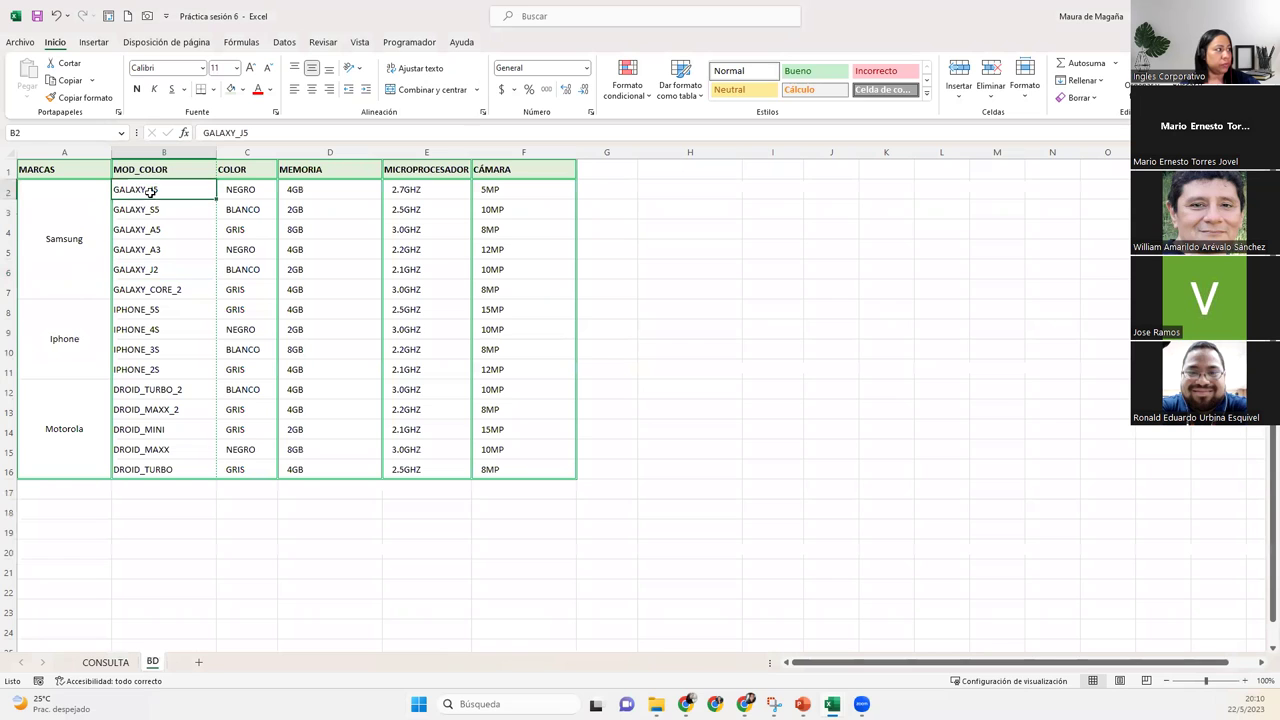
# Choose Samsung as the brand in CONSULTA cell B2, then review the Samsung models in BD B2:B7.
pyautogui.click(110, 663)
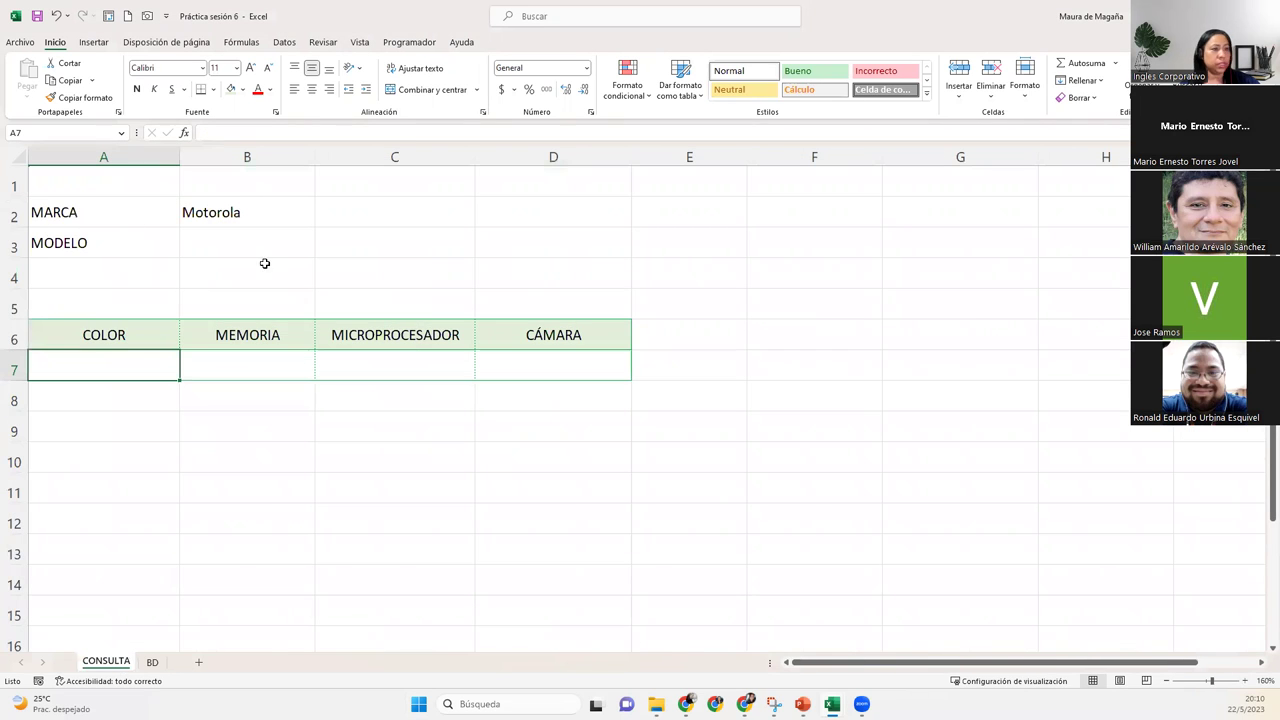
pyautogui.click(252, 207)
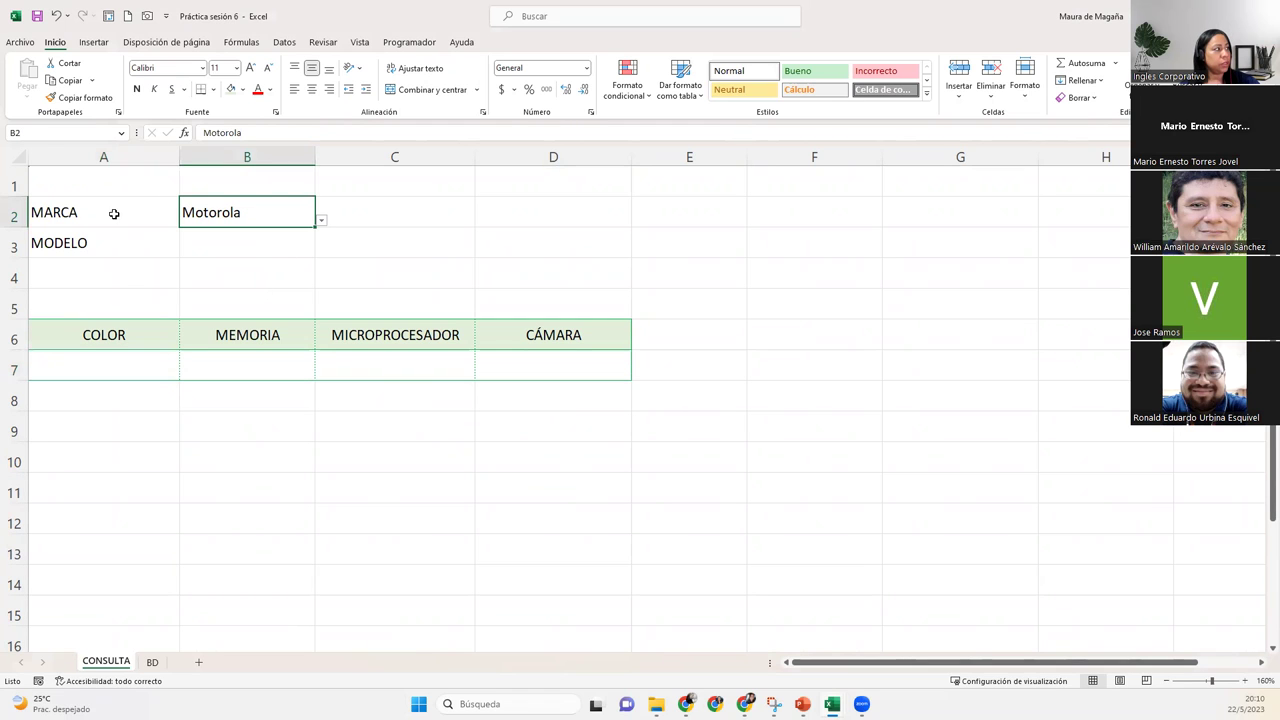
pyautogui.click(321, 220)
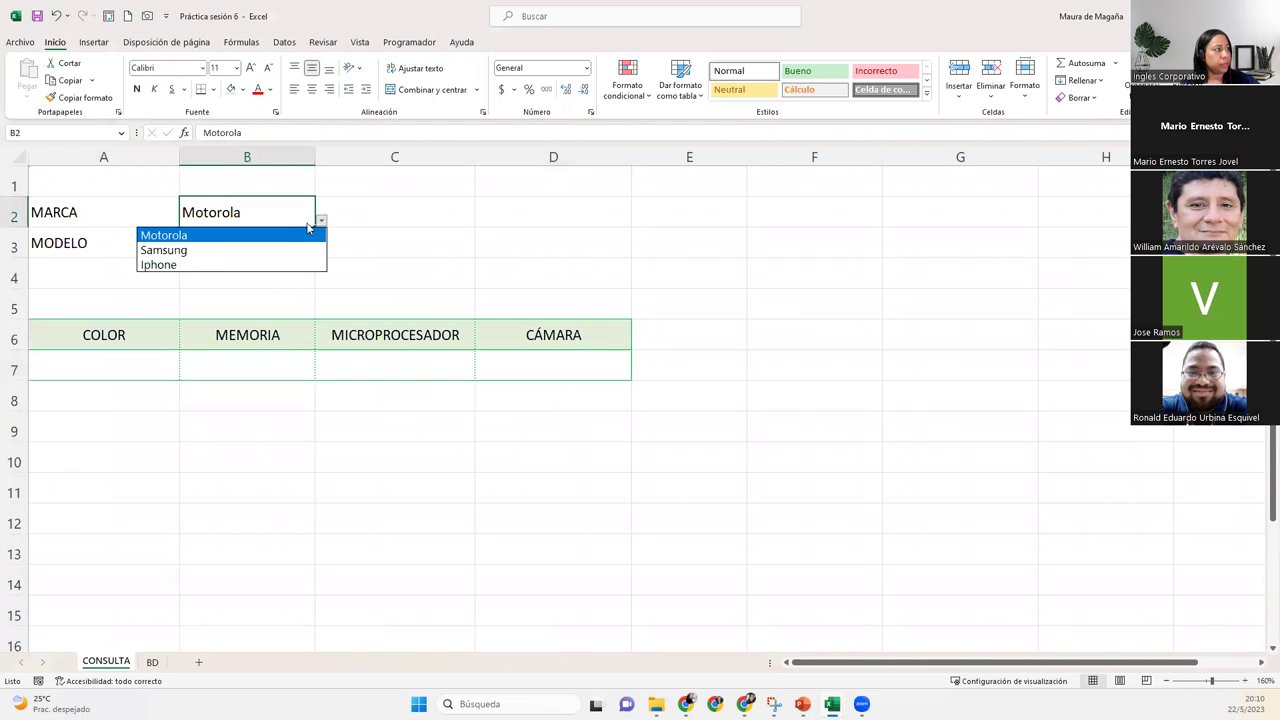
pyautogui.click(261, 251)
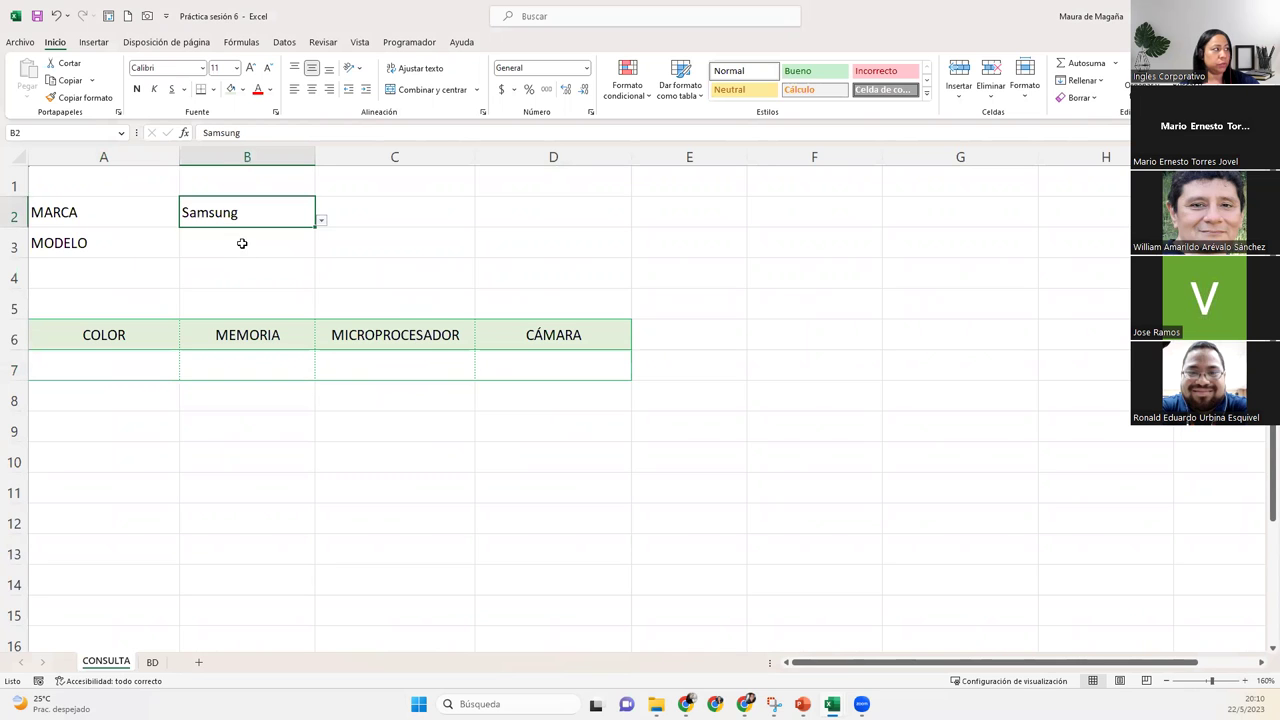
pyautogui.click(233, 242)
pyautogui.click(155, 663)
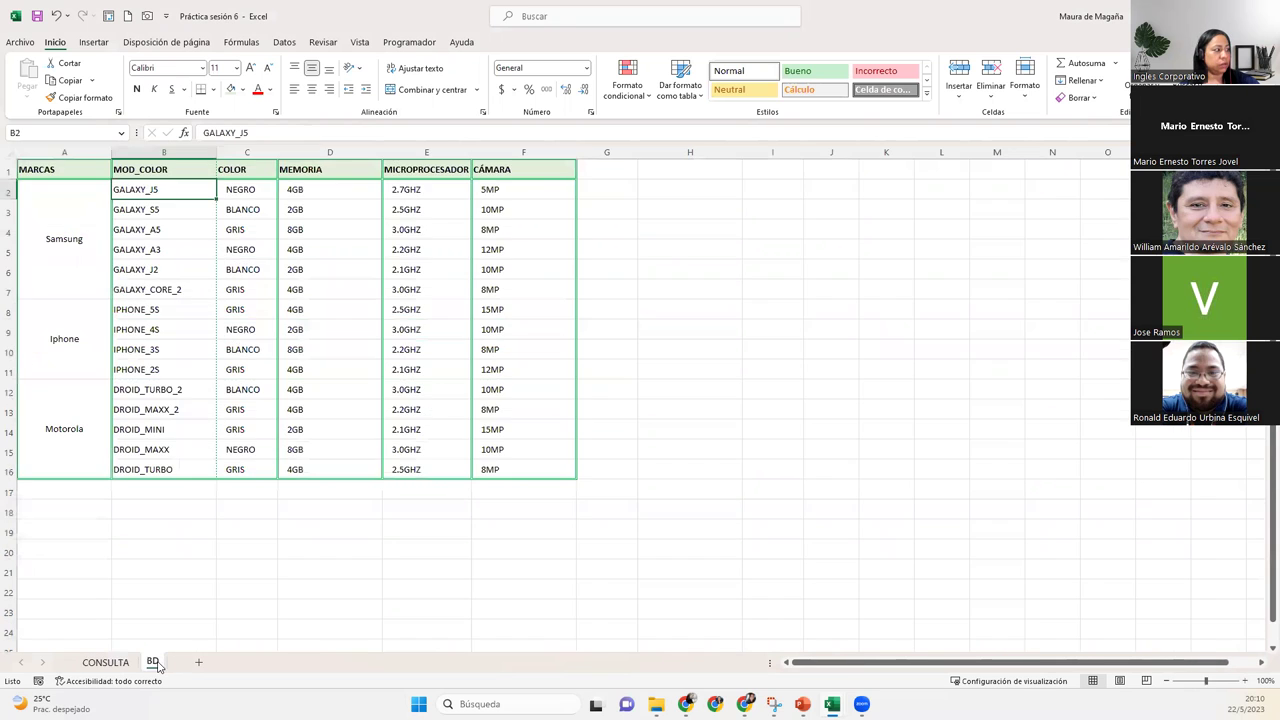
pyautogui.moveTo(186, 189); pyautogui.dragTo(183, 283)
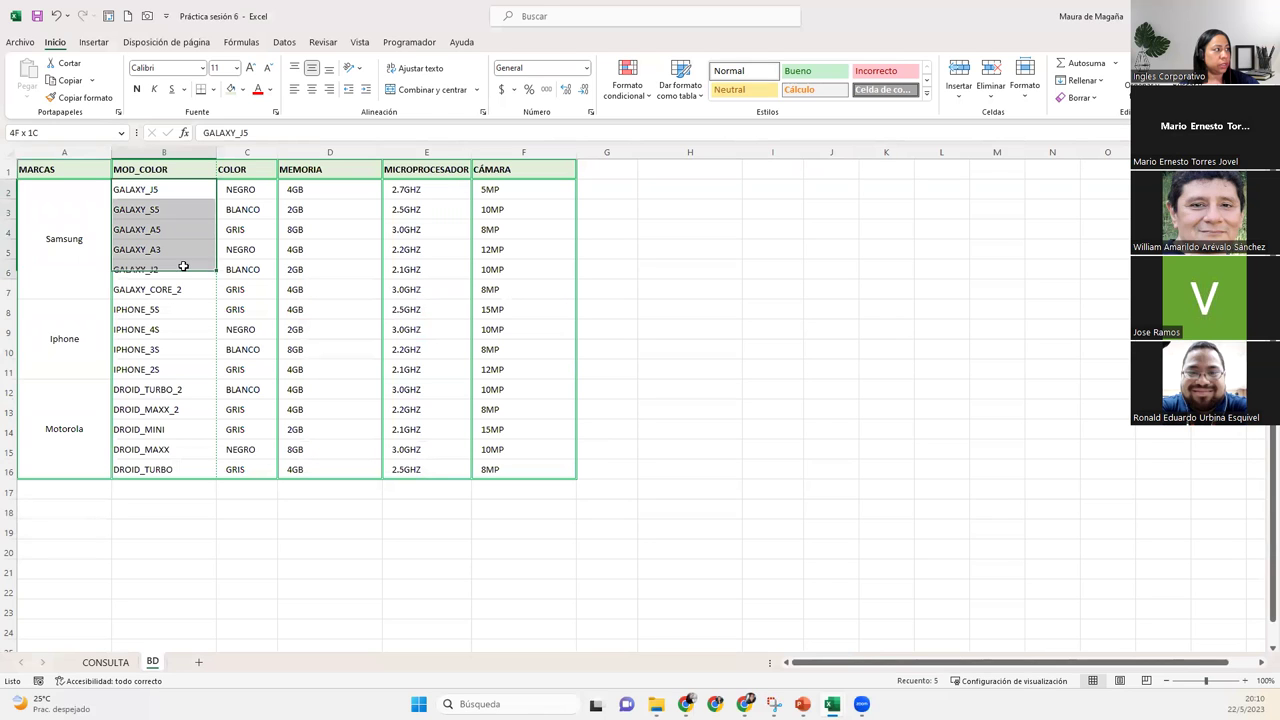
# Recheck the CONSULTA brand list, keeping Samsung in B2, and return to the BD sheet.
pyautogui.click(106, 662)
pyautogui.click(302, 214)
pyautogui.click(322, 220)
pyautogui.click(285, 212)
pyautogui.click(235, 243)
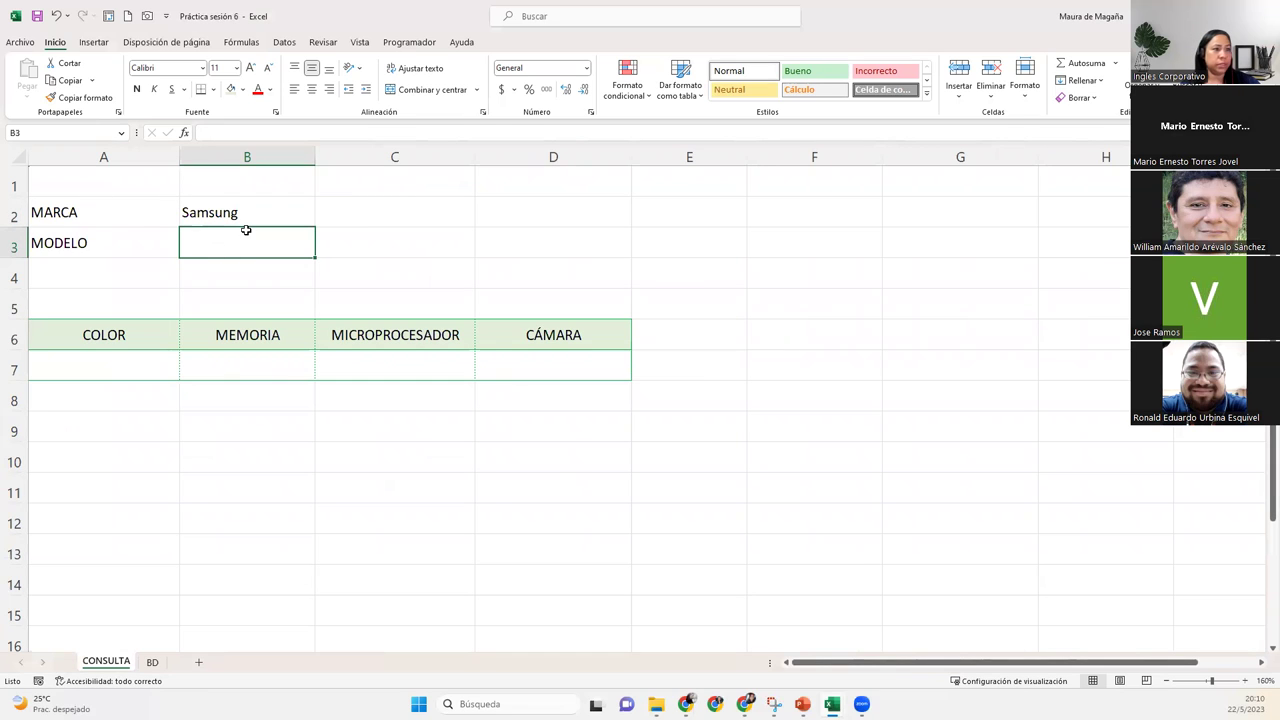
pyautogui.click(266, 206)
pyautogui.click(254, 234)
pyautogui.click(153, 662)
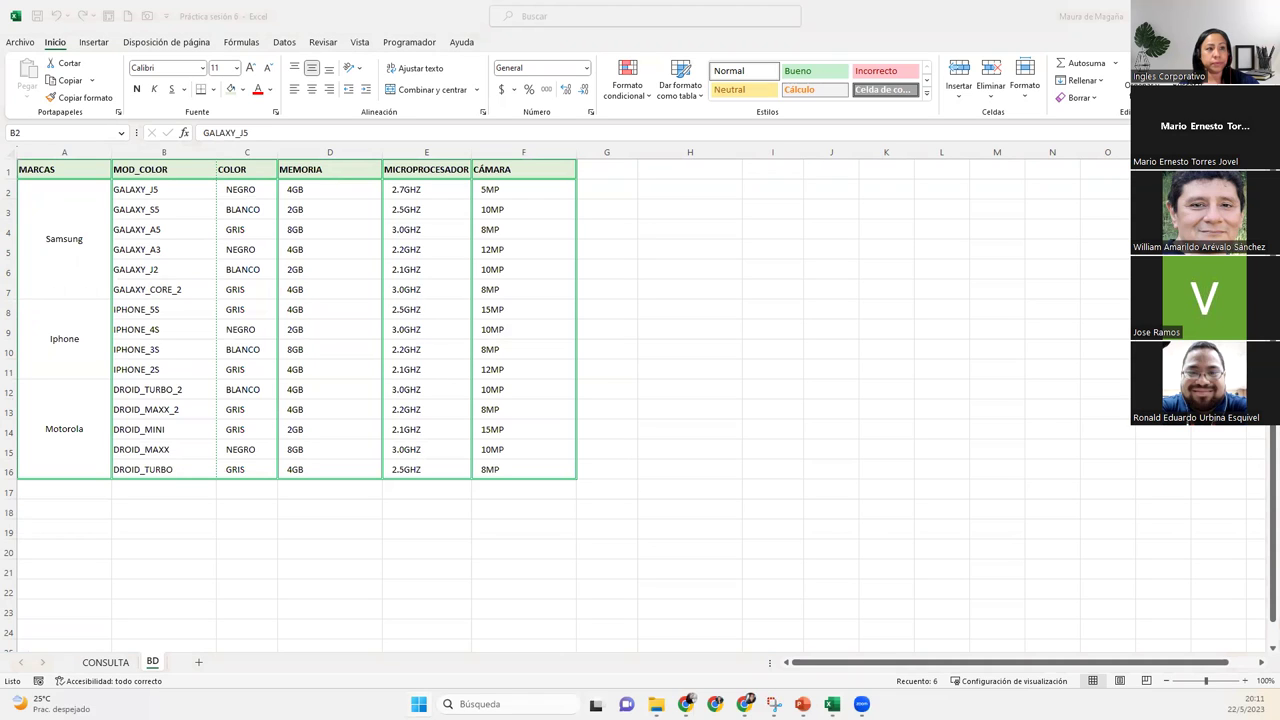
# Enlarge the BD phone table and confirm the Samsung brand choice on CONSULTA.
pyautogui.click(1245, 681)
pyautogui.click(1245, 681)
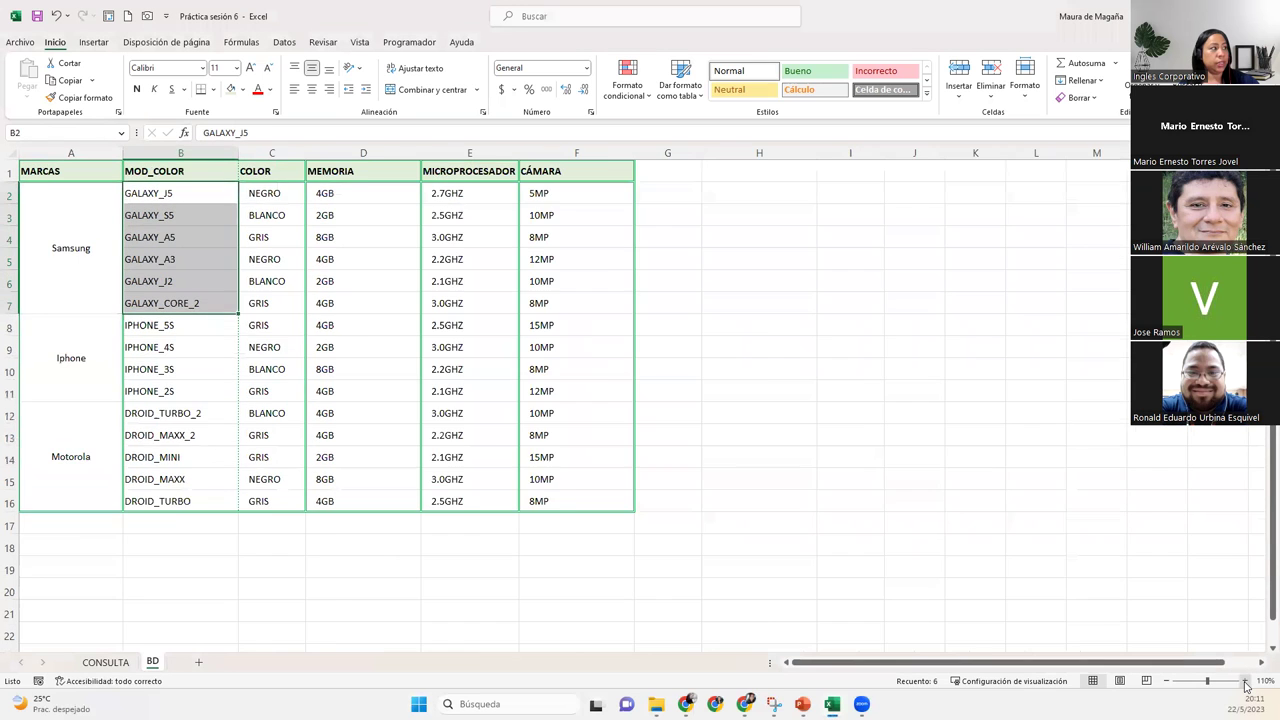
pyautogui.click(1245, 681)
pyautogui.click(1245, 681)
pyautogui.click(1245, 681)
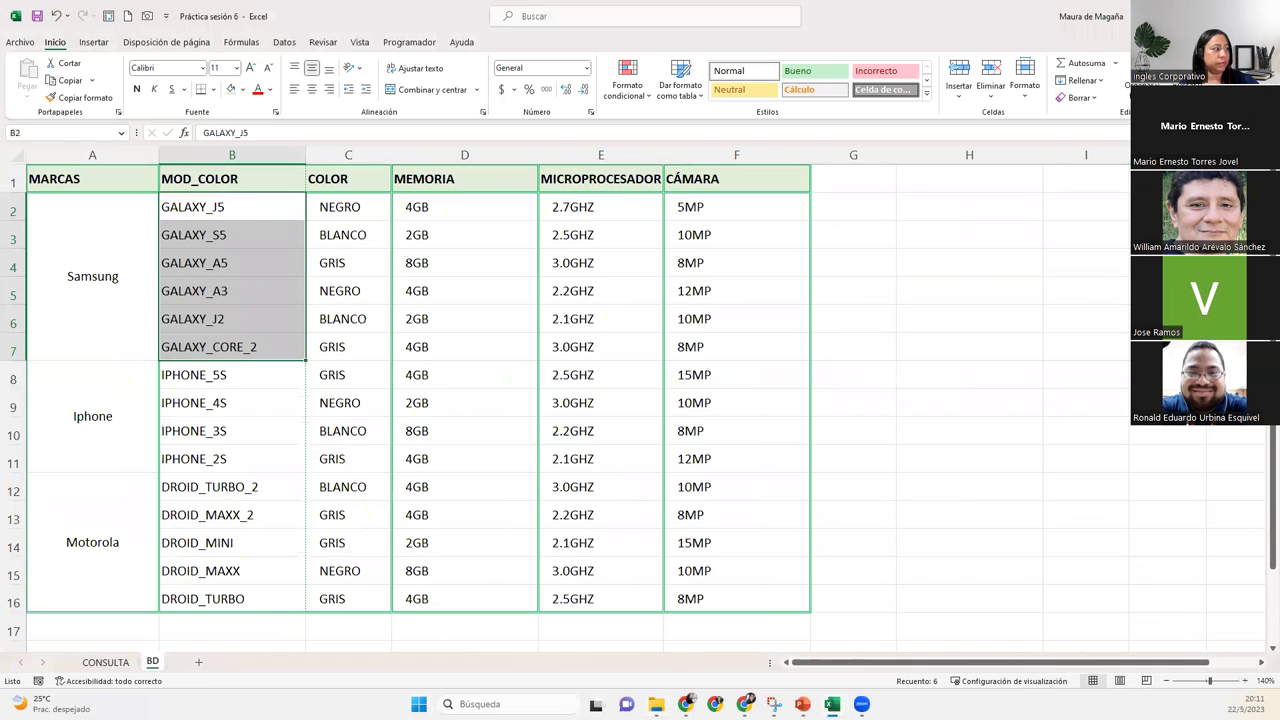
pyautogui.click(110, 664)
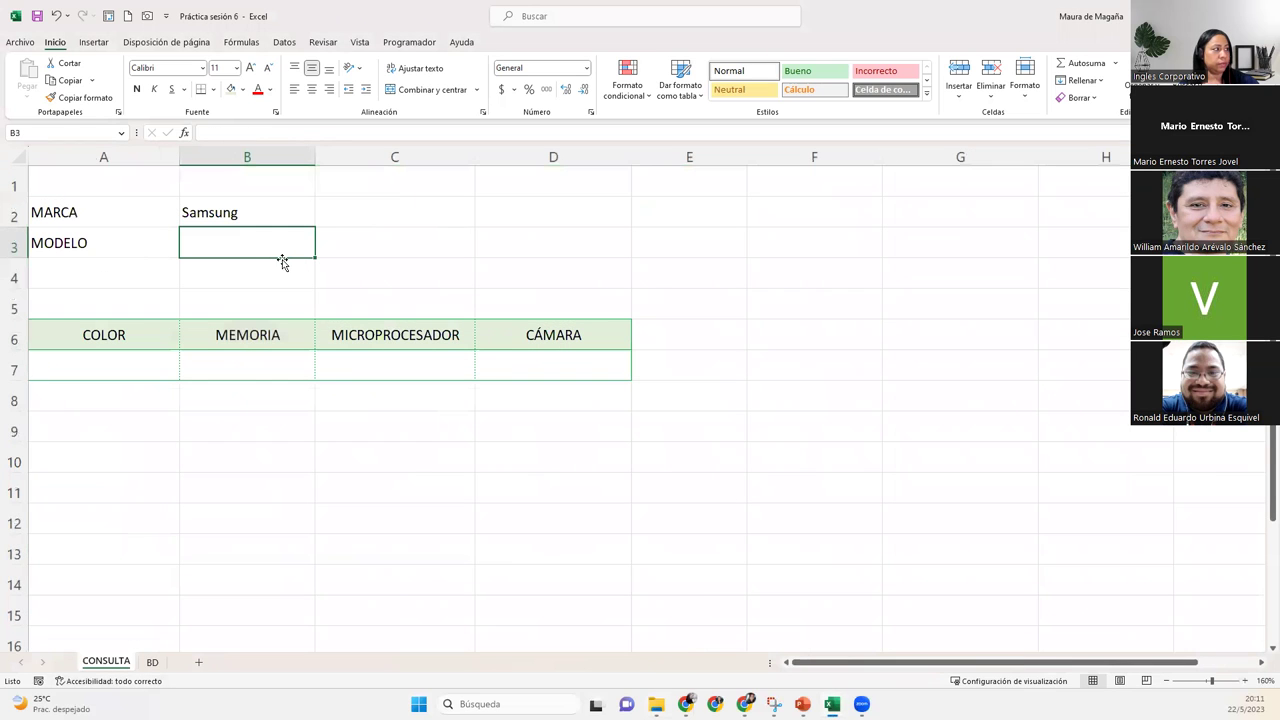
pyautogui.click(267, 213)
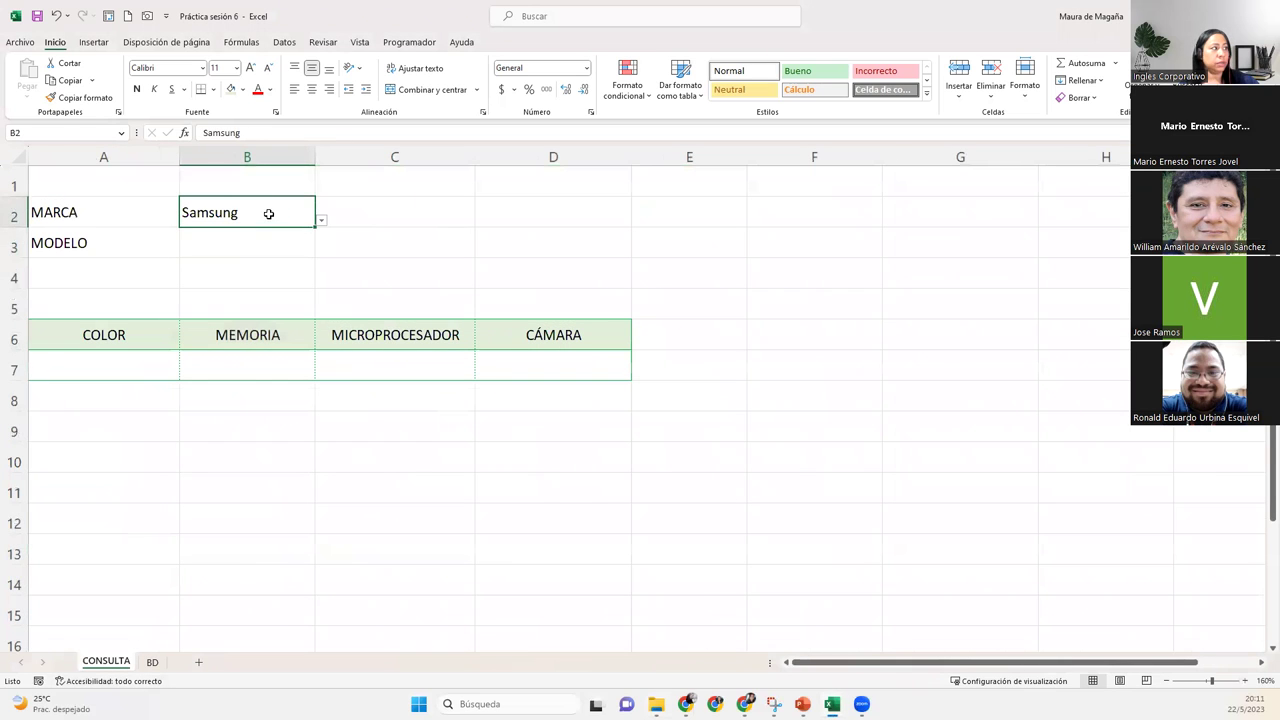
pyautogui.click(152, 662)
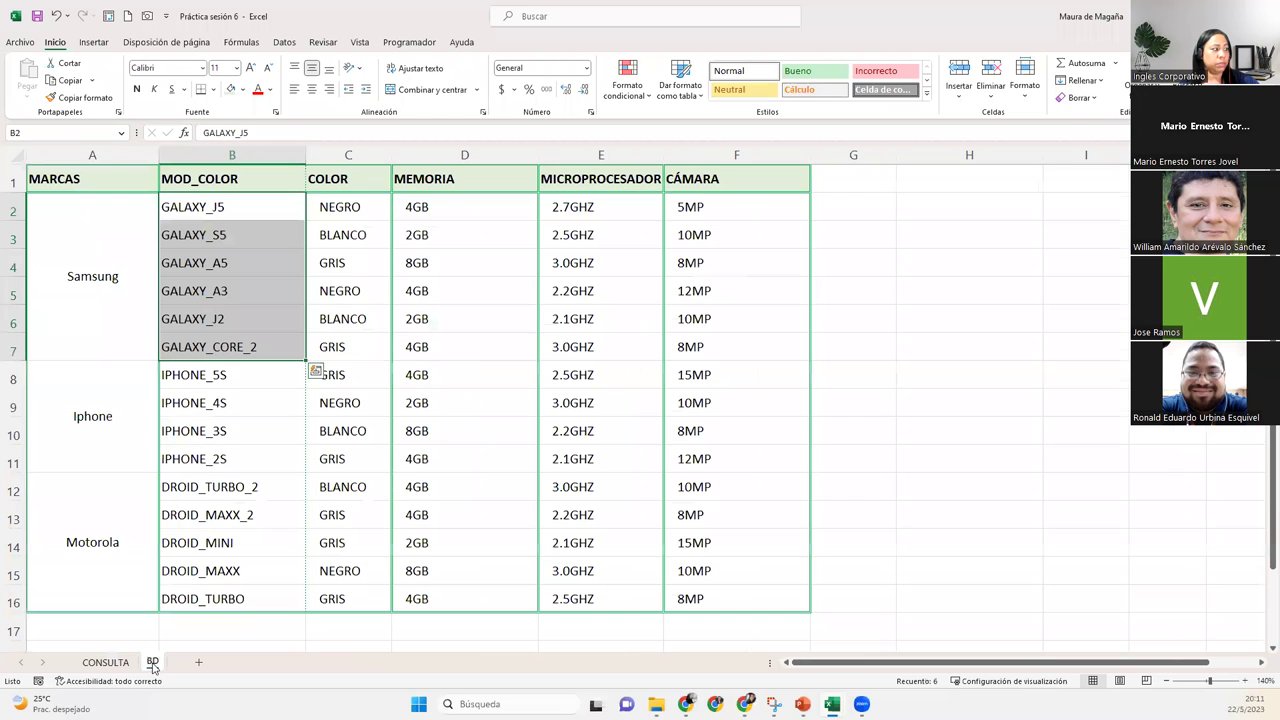
# Select B2:B7 on the BD sheet and name it Samsung in the Name Box.
pyautogui.click(282, 265)
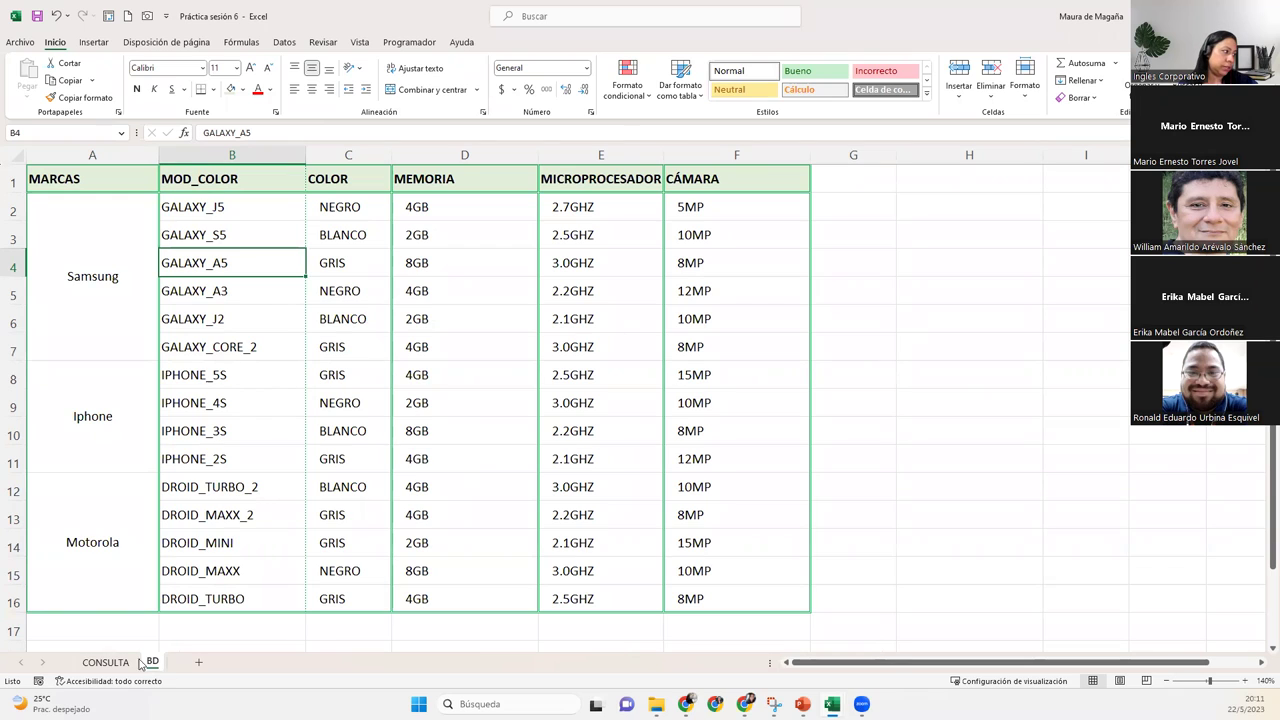
pyautogui.moveTo(254, 206); pyautogui.dragTo(263, 338)
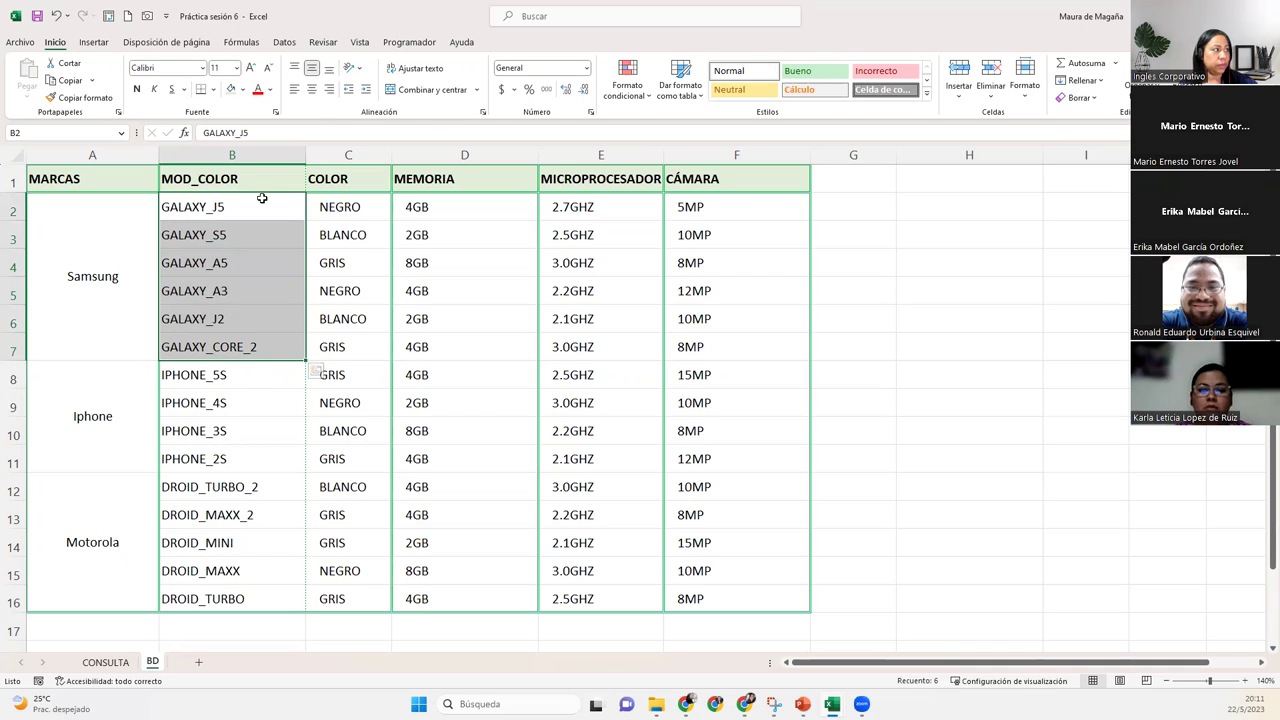
pyautogui.moveTo(261, 197); pyautogui.dragTo(264, 342)
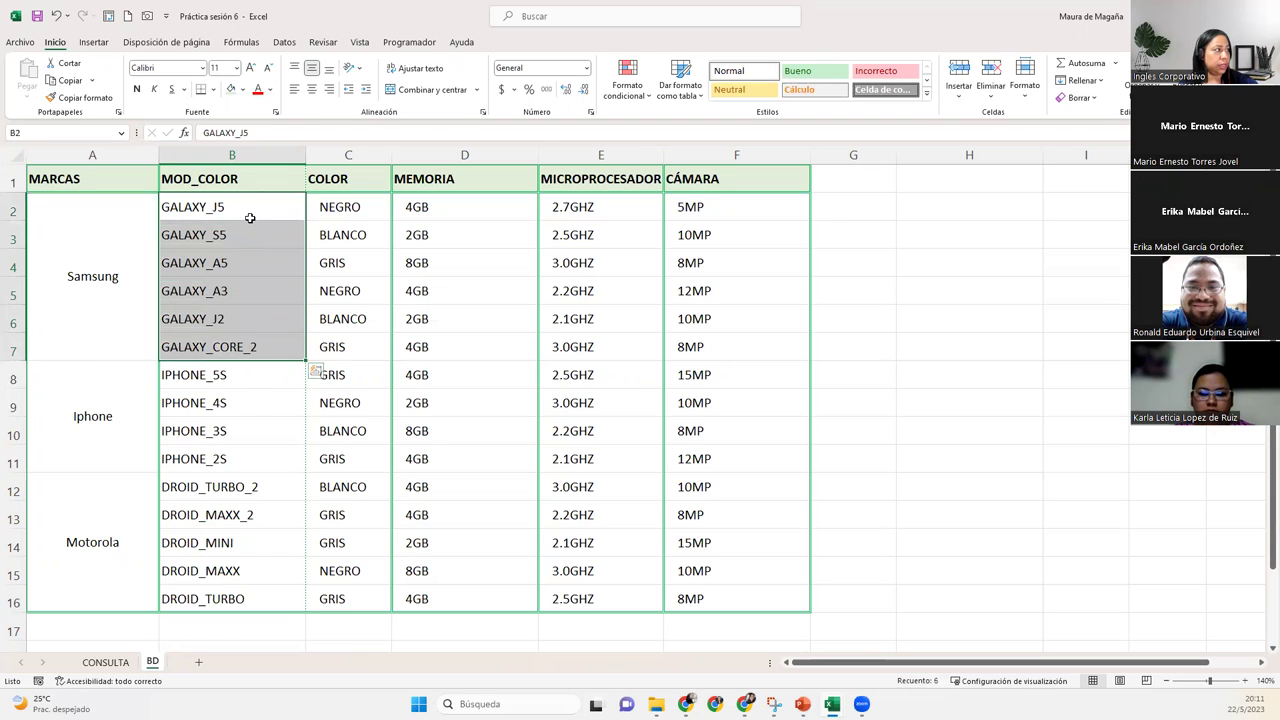
pyautogui.click(102, 133)
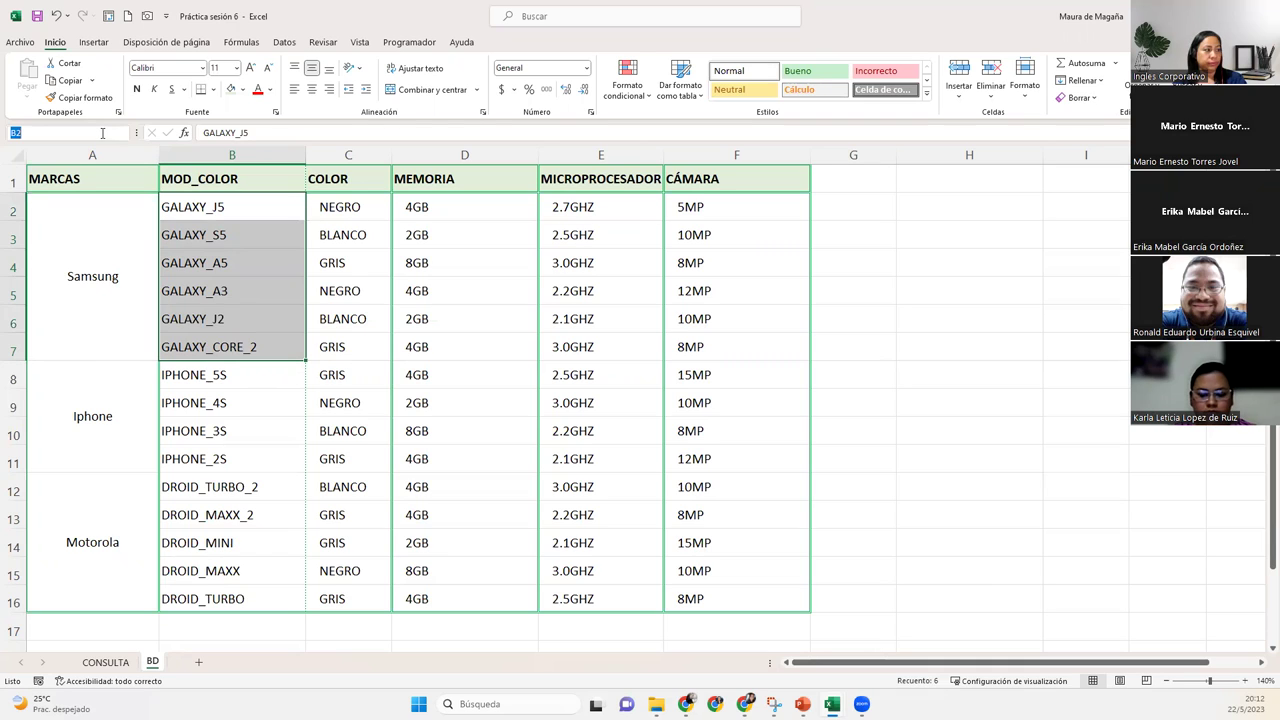
pyautogui.write('Samsung')
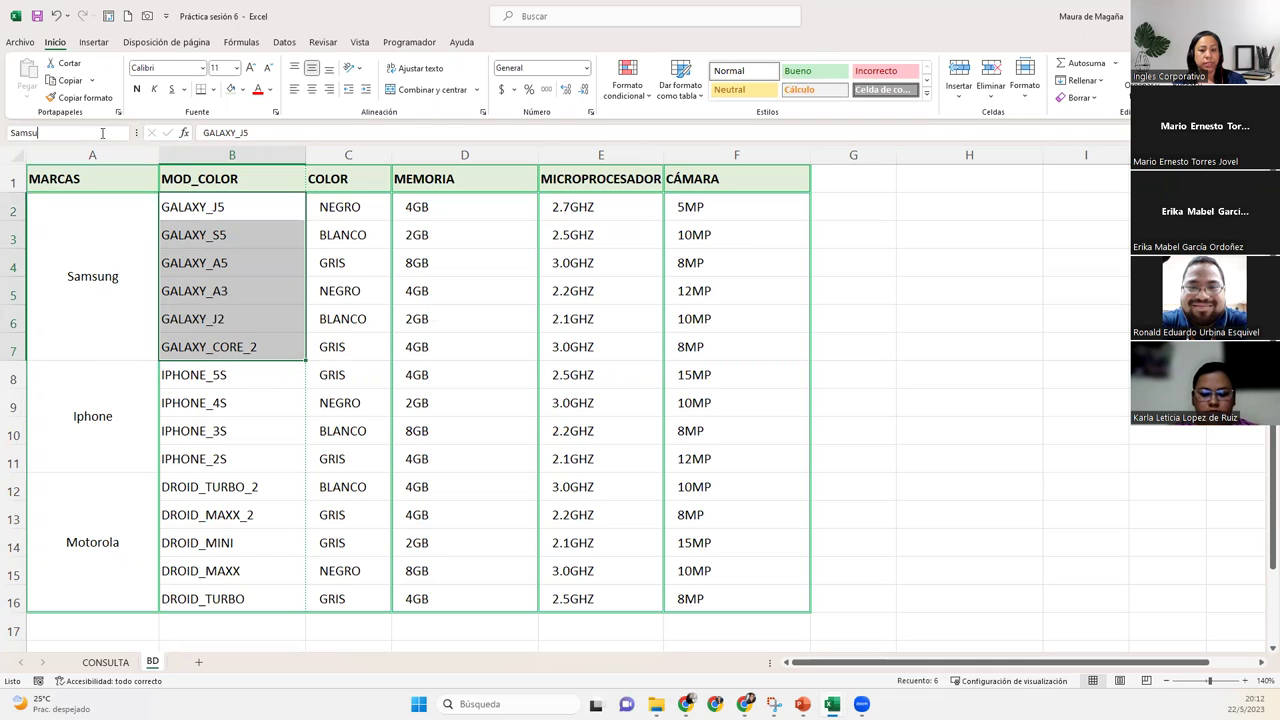
pyautogui.press('Return')
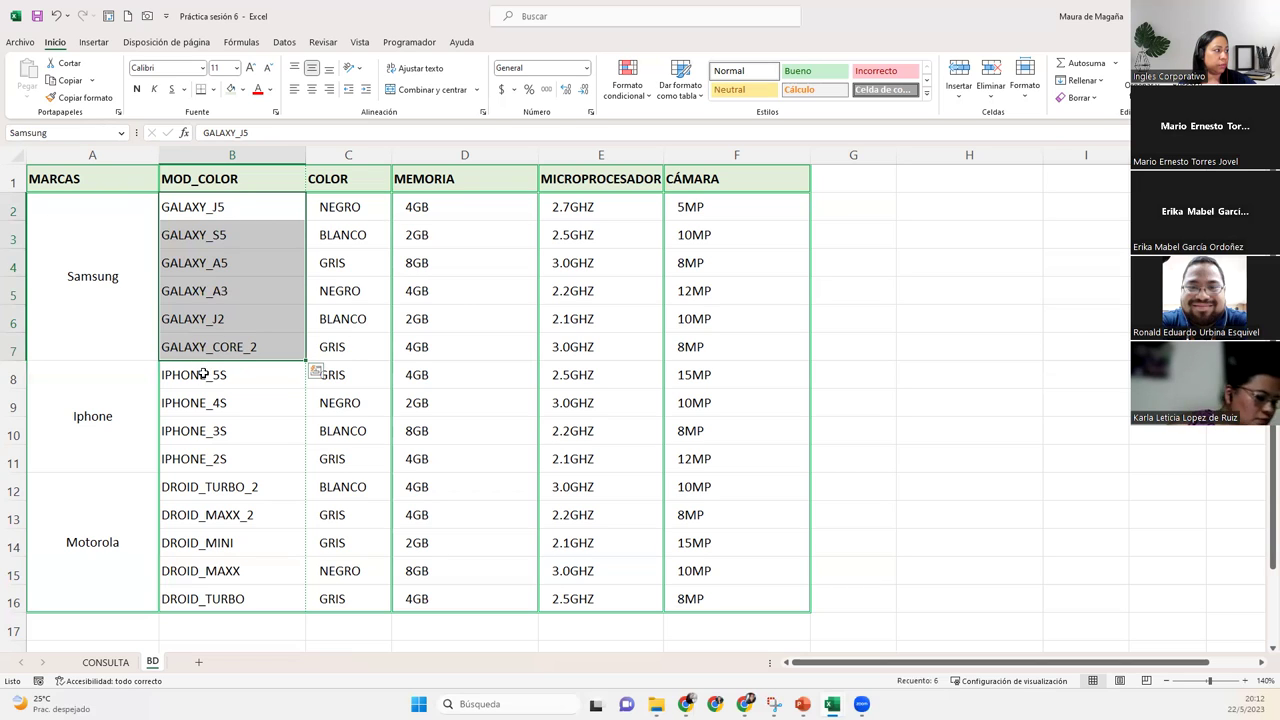
# Name the iPhone model cells B8:B11 Iphone.
pyautogui.moveTo(197, 372); pyautogui.dragTo(212, 459)
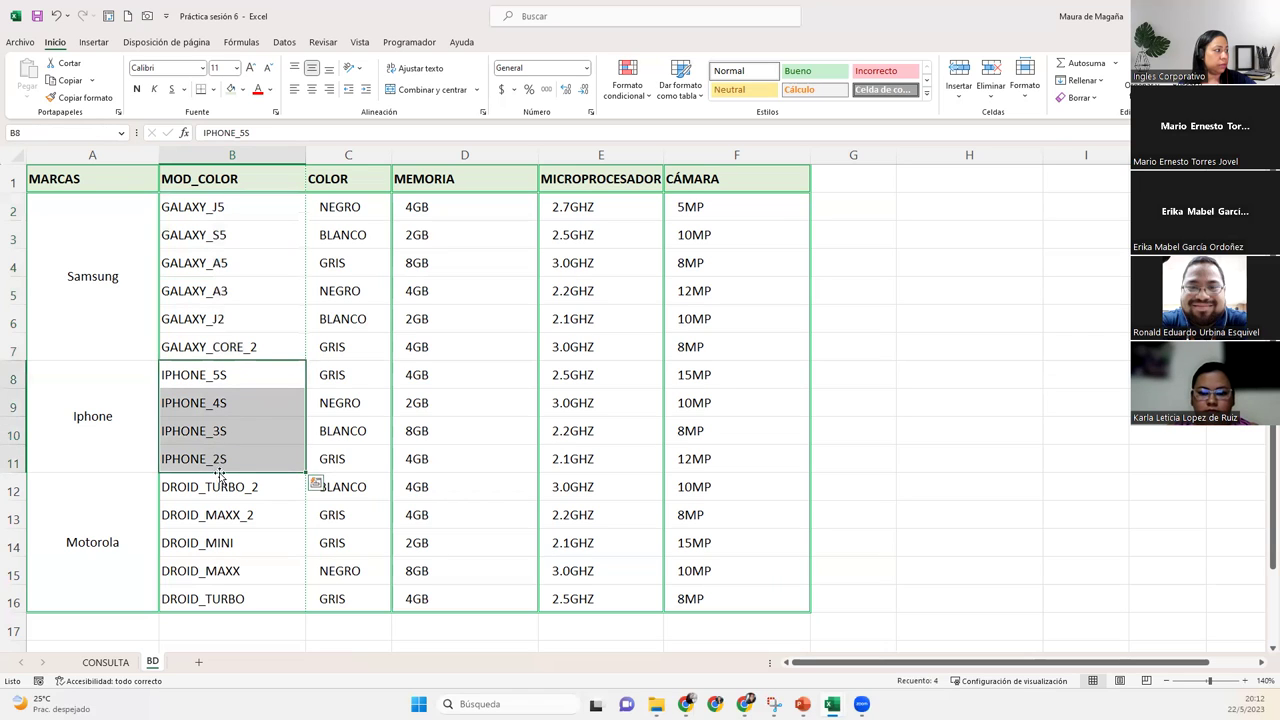
pyautogui.click(90, 134)
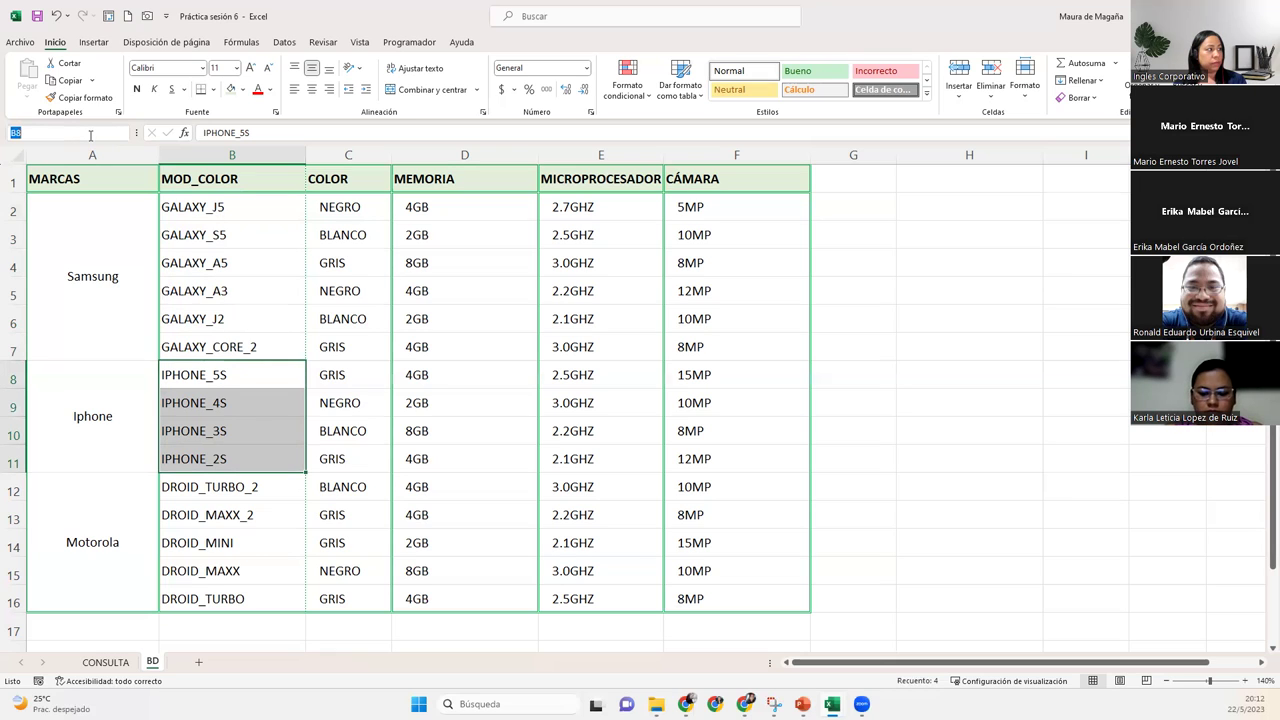
pyautogui.write('Iphone')
pyautogui.press('Return')
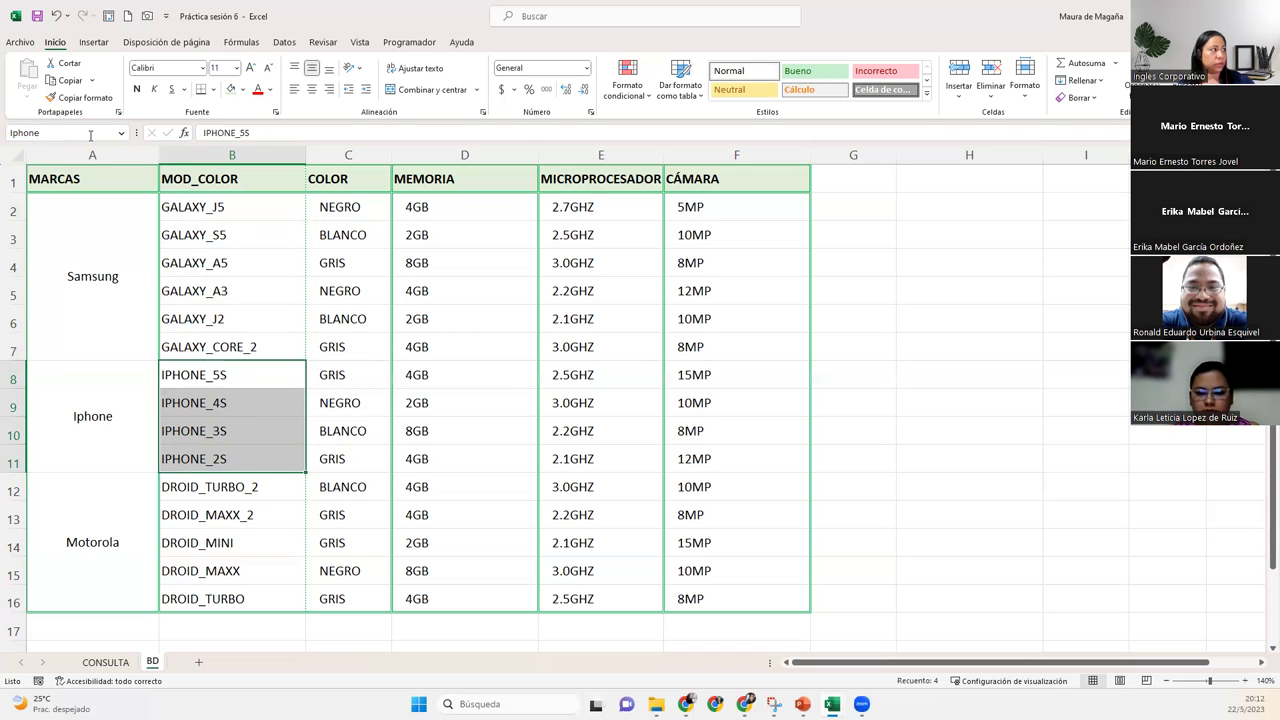
# Name the Motorola model cells B12:B16 Motorola.
pyautogui.moveTo(204, 200); pyautogui.dragTo(210, 333)
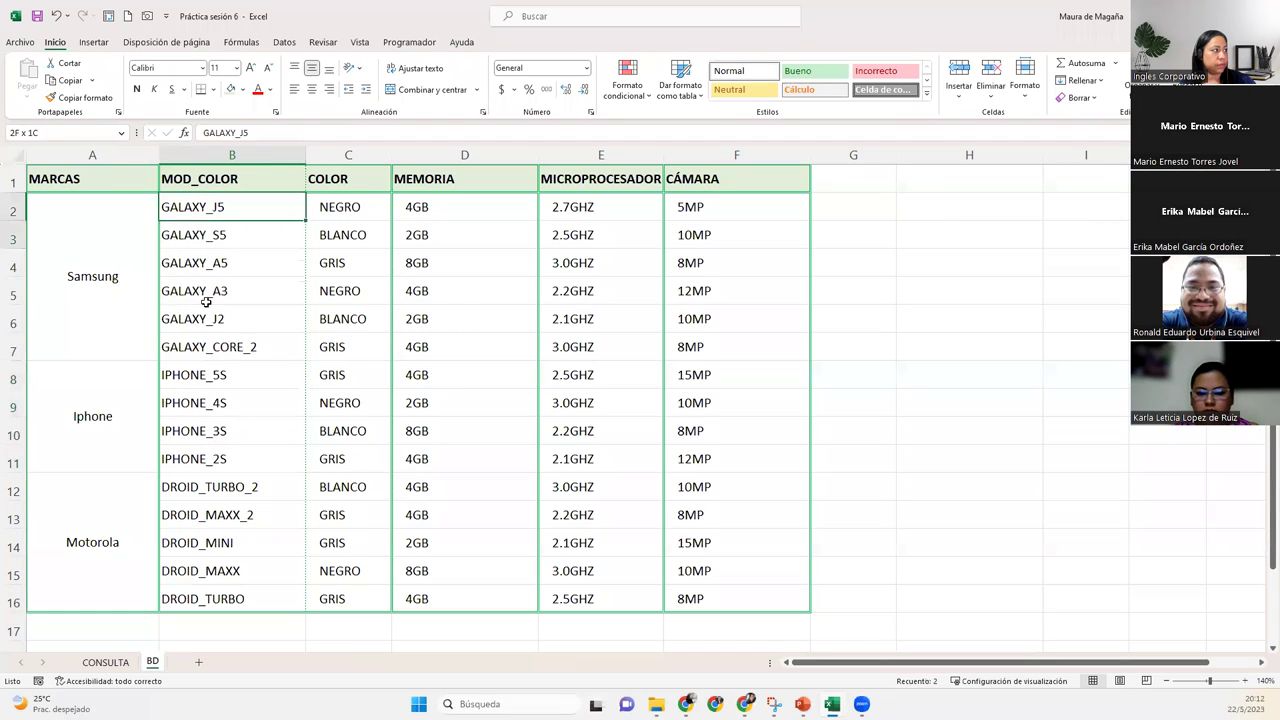
pyautogui.moveTo(196, 376); pyautogui.dragTo(230, 598)
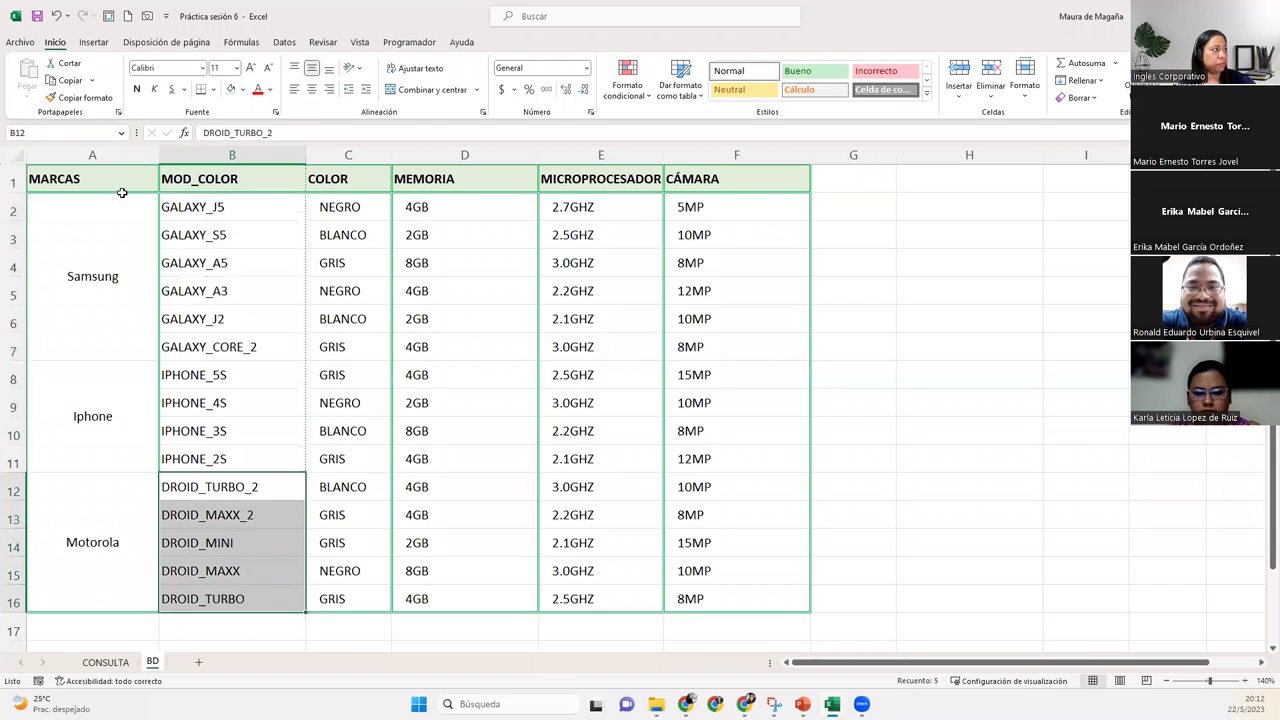
pyautogui.click(95, 131)
pyautogui.write('Motorola')
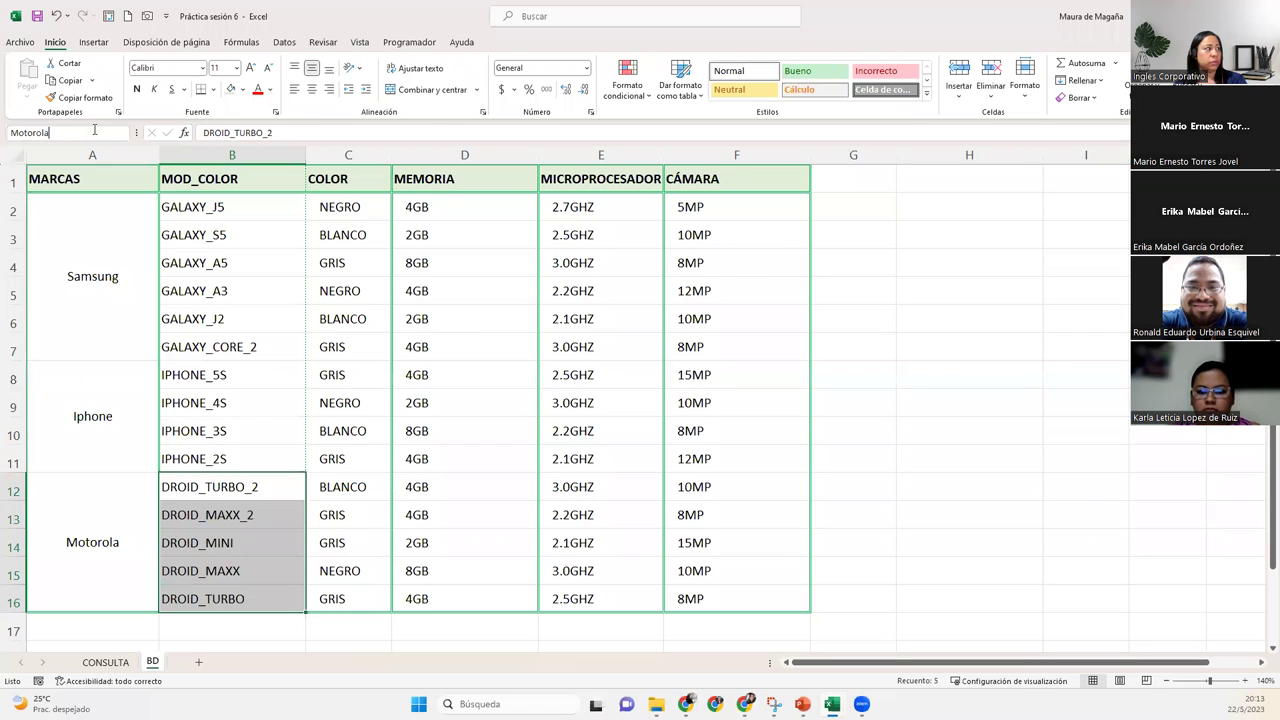
pyautogui.press('Return')
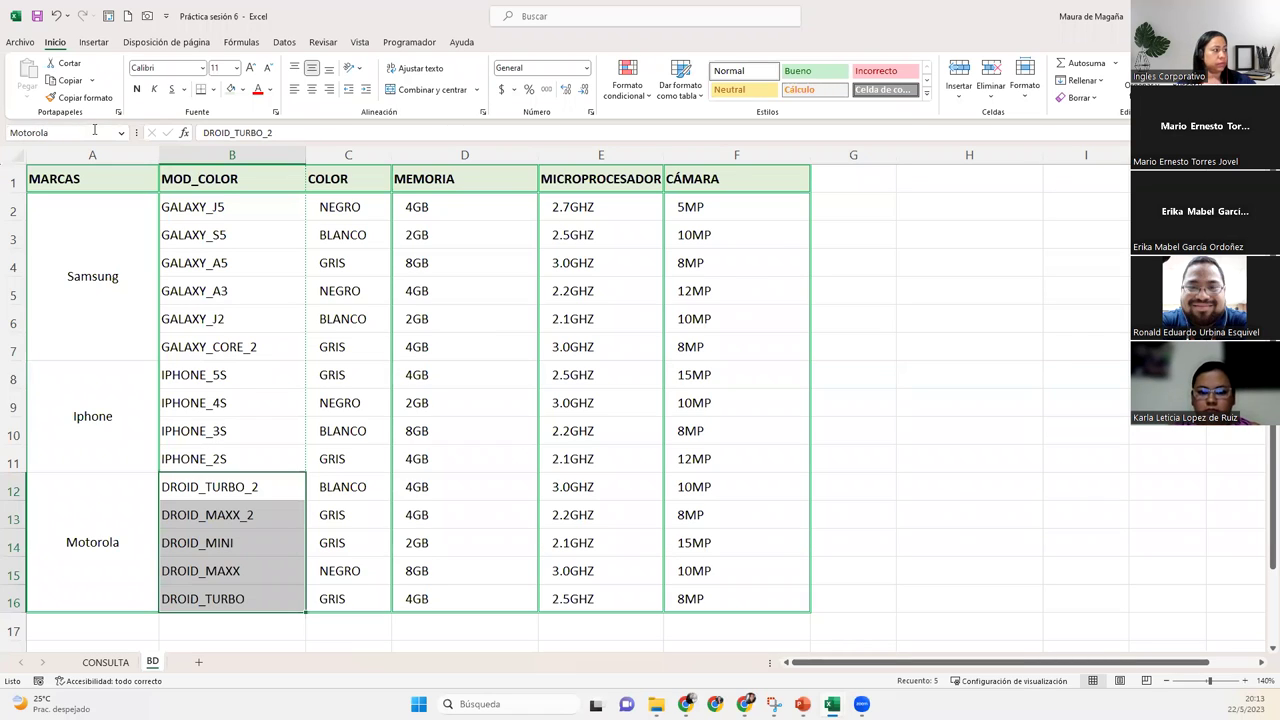
pyautogui.click(225, 214)
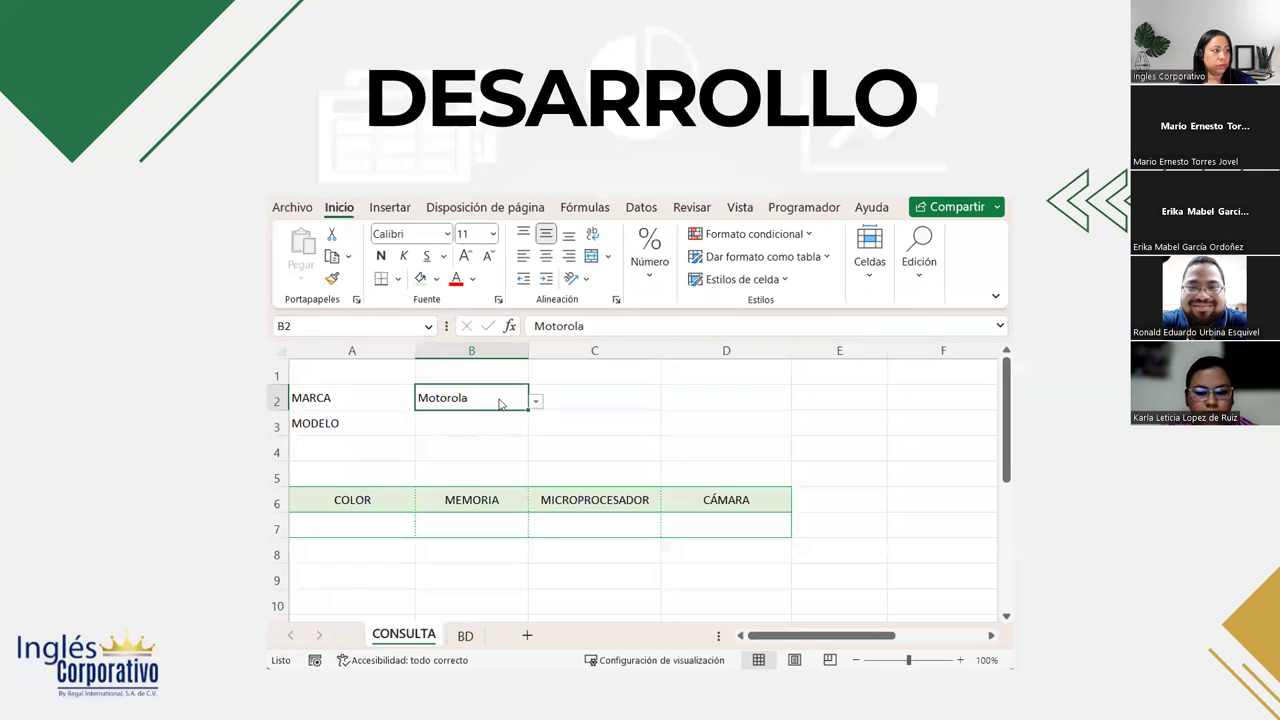
# Advance to the CIERRE Y CONCLUSIONES slide and switch back to the Excel workbook.
pyautogui.click(455, 430)
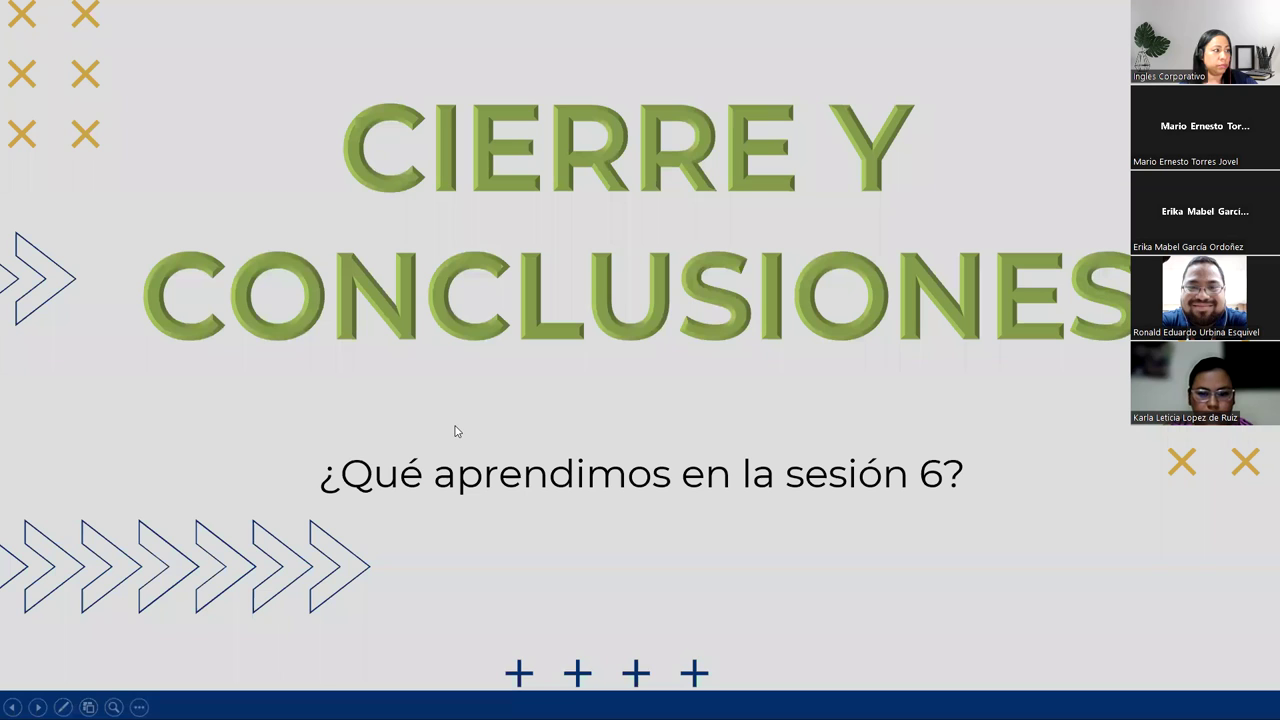
pyautogui.hotkey('alt', 'Tab')
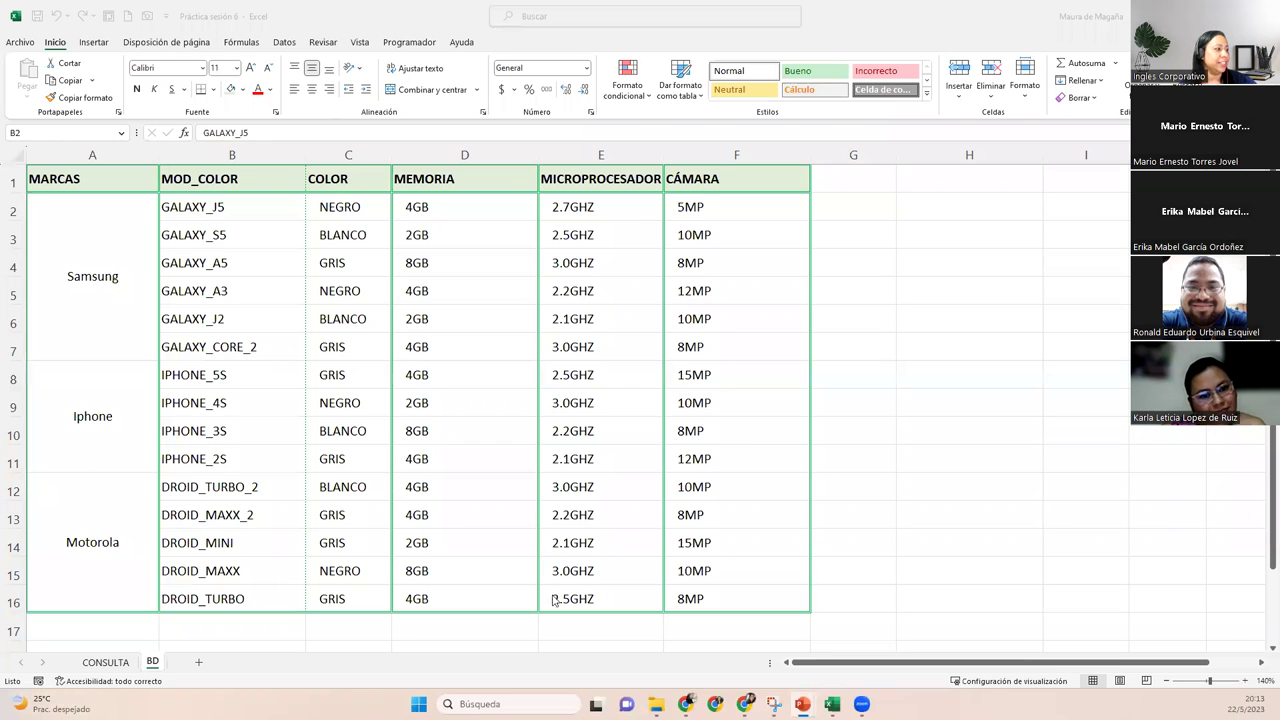
# On the CONSULTA sheet, open Data Validation for the MODELO cell B3.
pyautogui.click(104, 662)
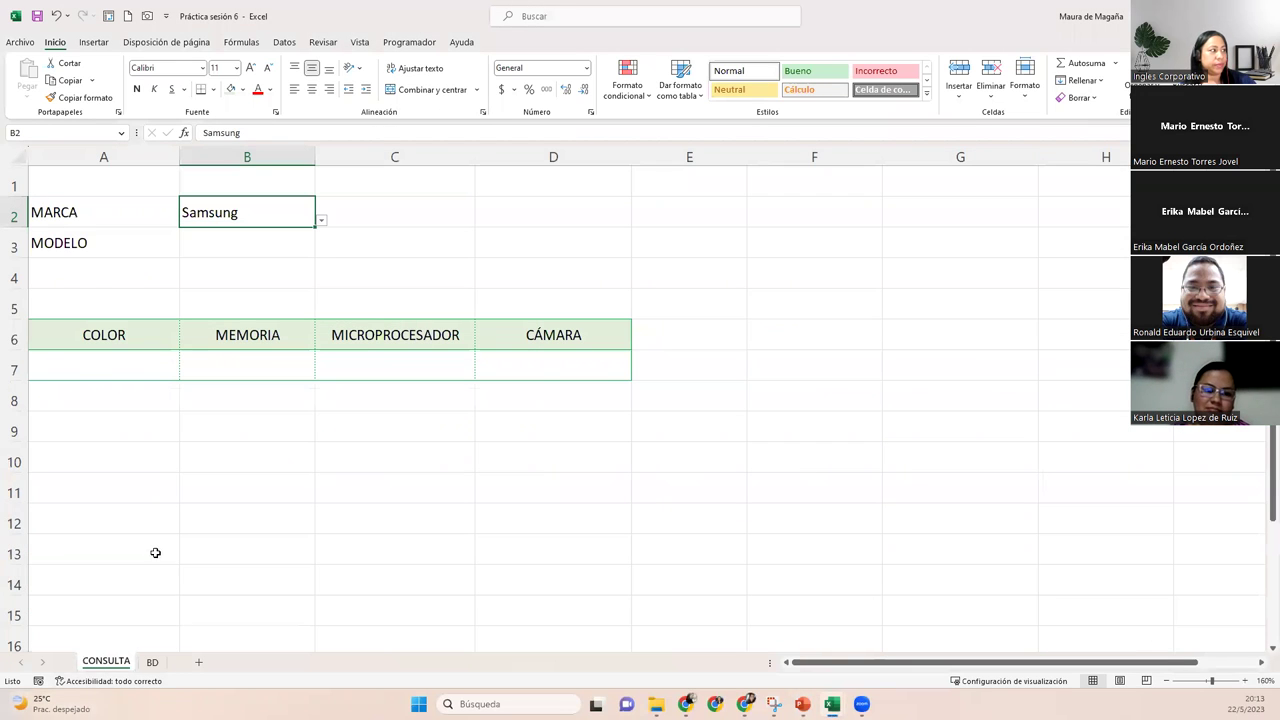
pyautogui.click(300, 245)
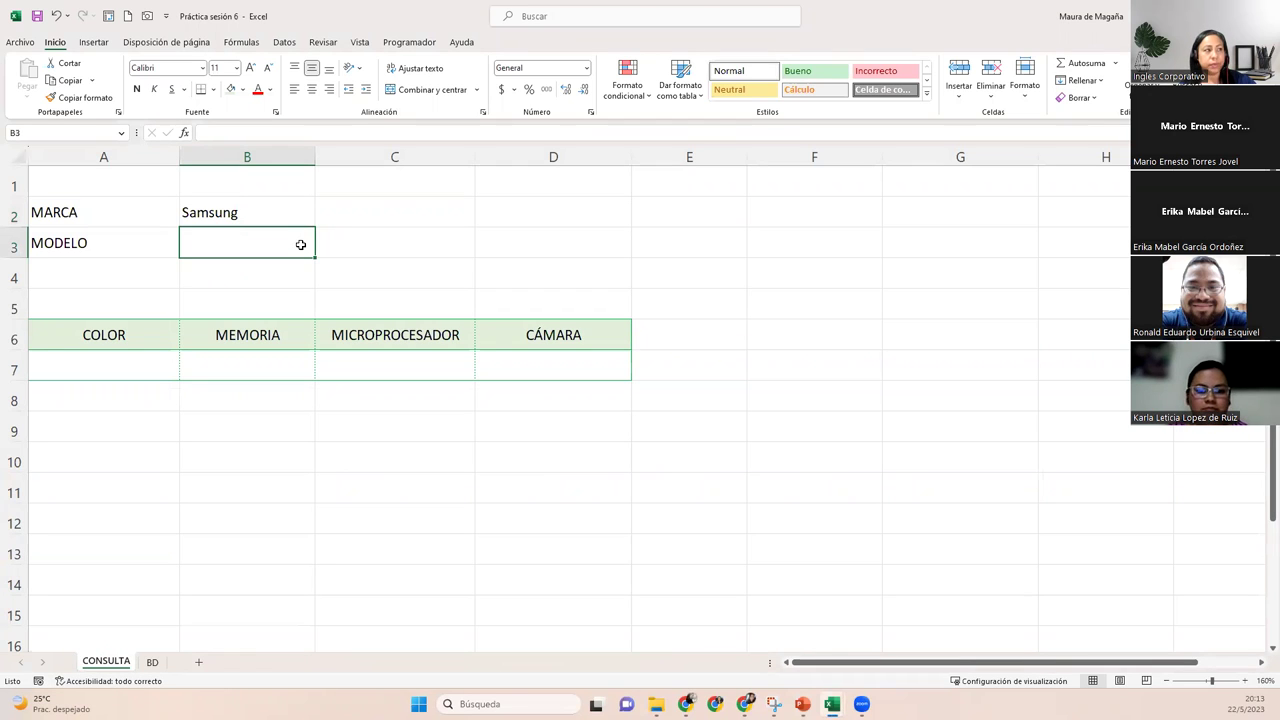
pyautogui.click(284, 43)
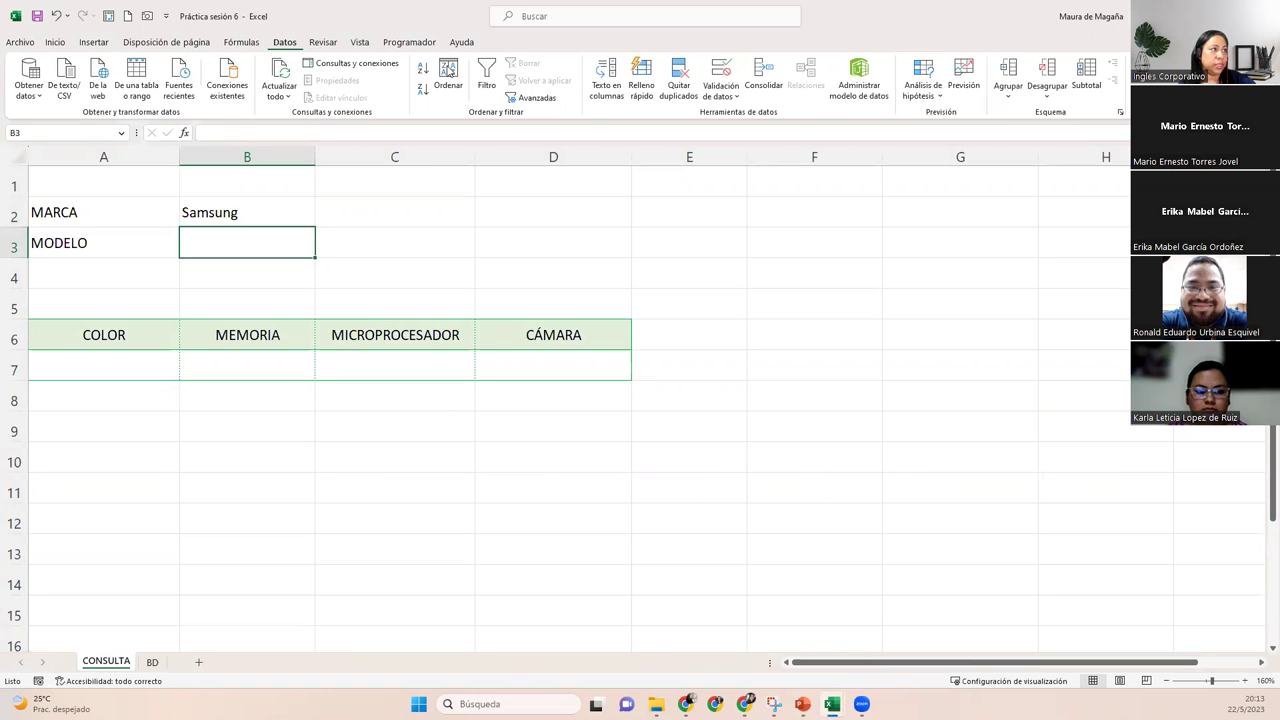
pyautogui.click(721, 88)
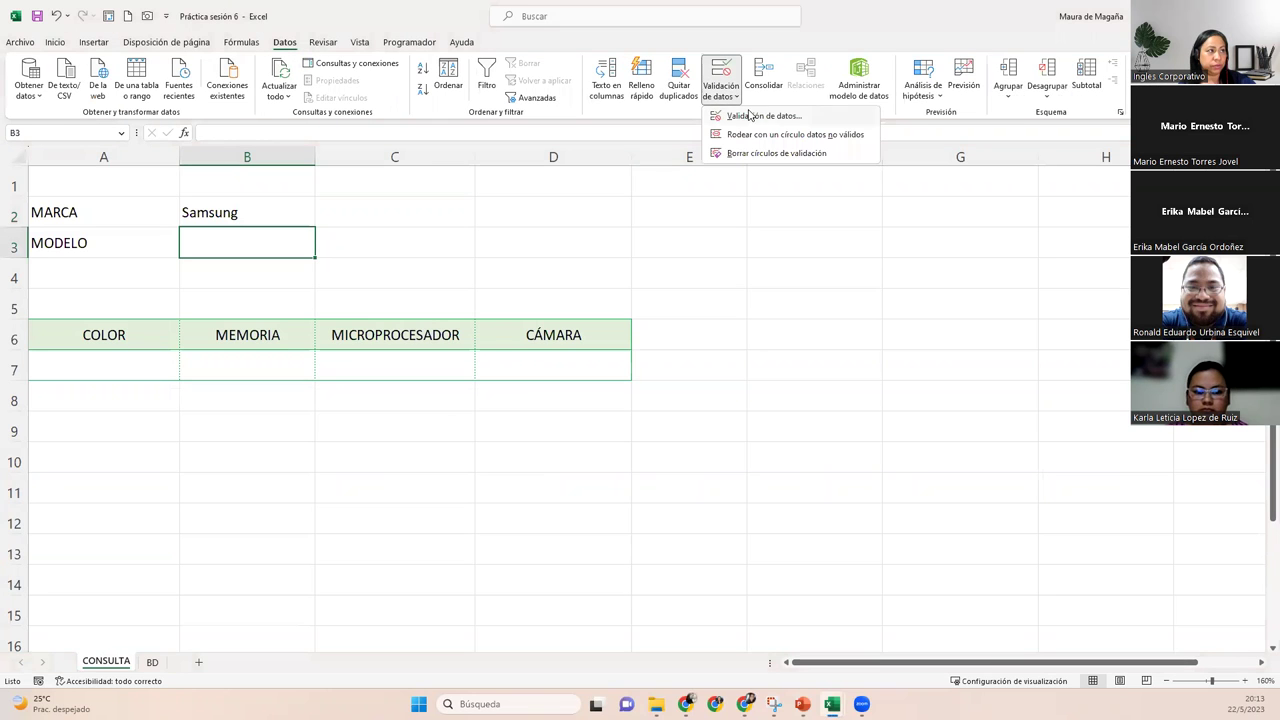
pyautogui.click(752, 116)
# Try a List validation with a cell source, then cancel and leave B3 blank.
pyautogui.moveTo(346, 245); pyautogui.dragTo(652, 265)
pyautogui.click(562, 333)
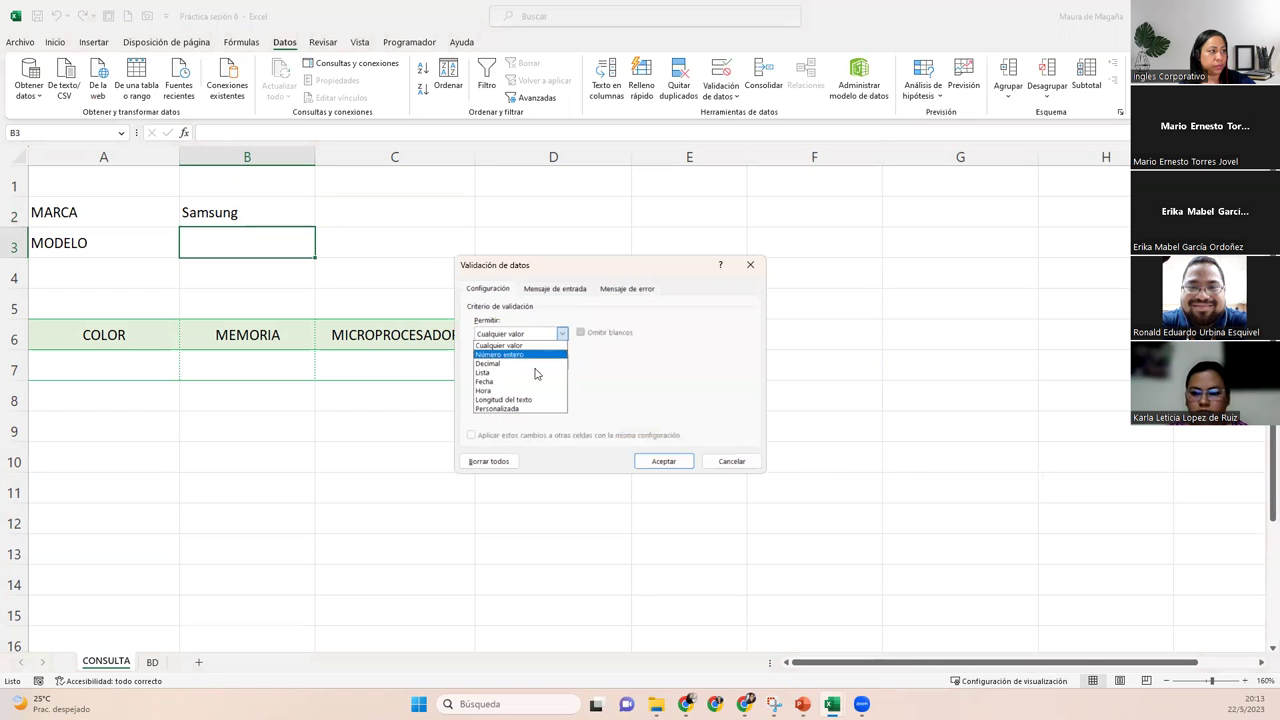
pyautogui.click(535, 372)
pyautogui.click(533, 390)
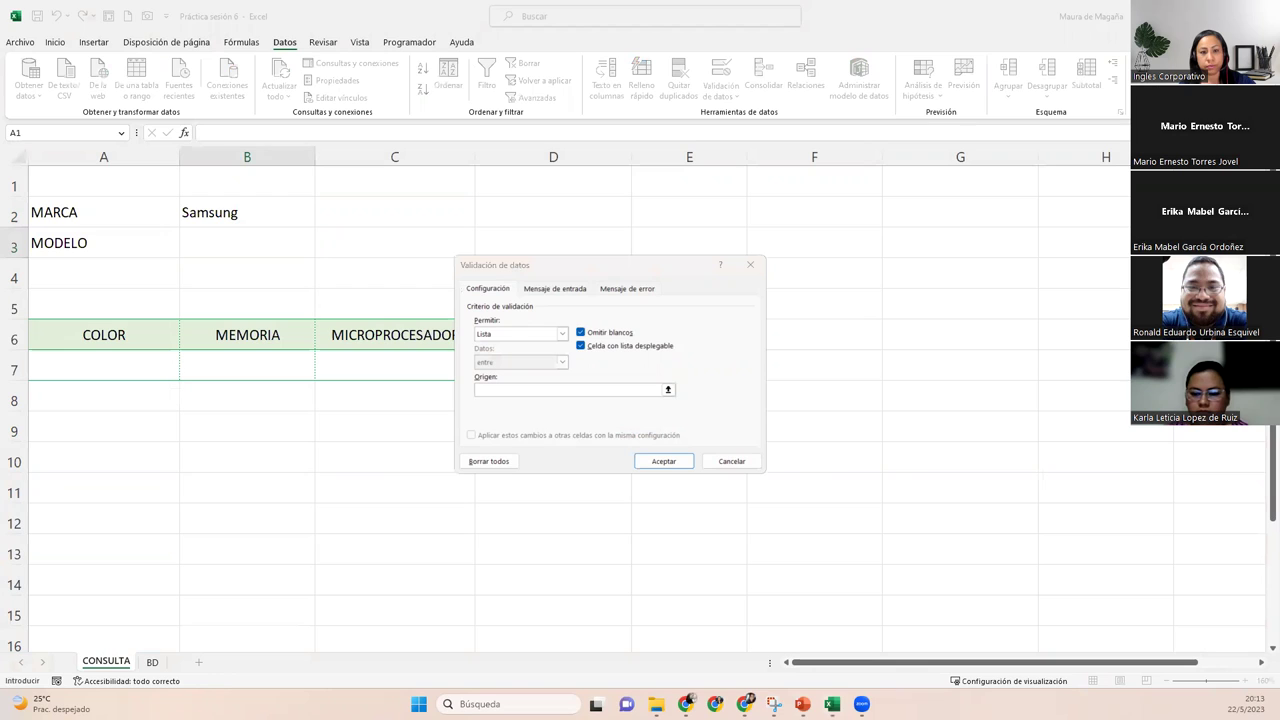
pyautogui.click(247, 335)
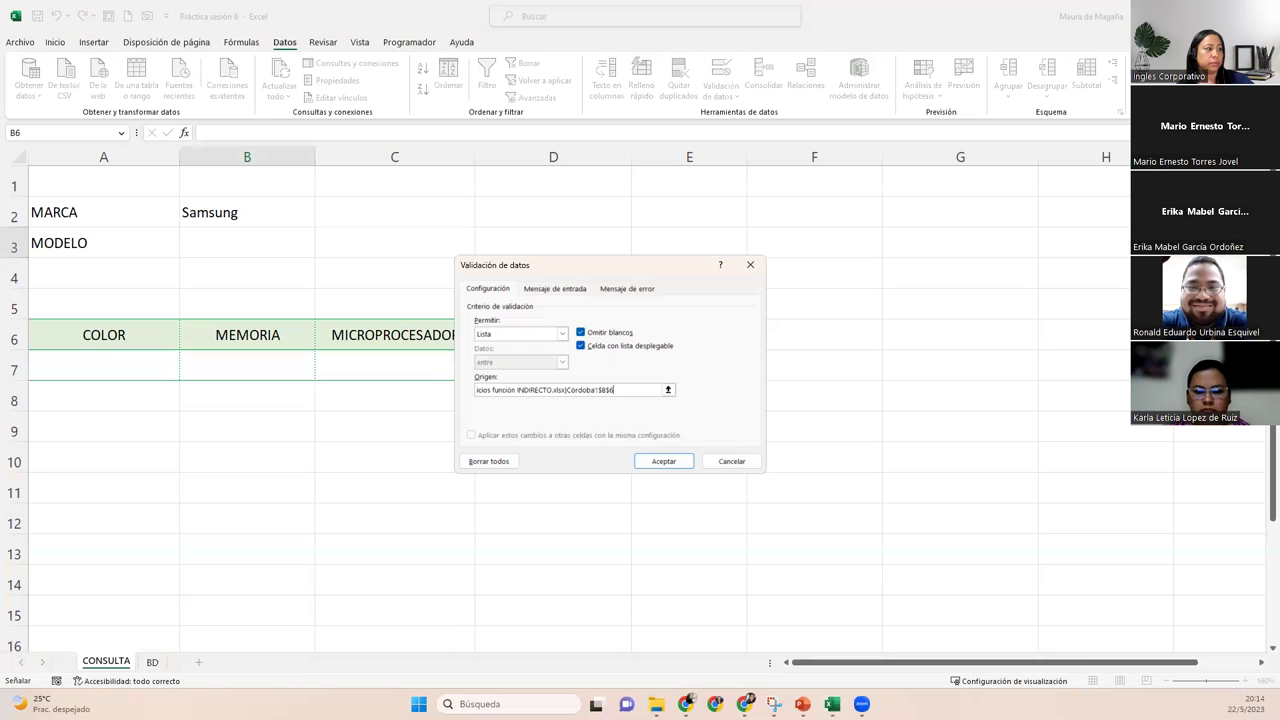
pyautogui.press('Return')
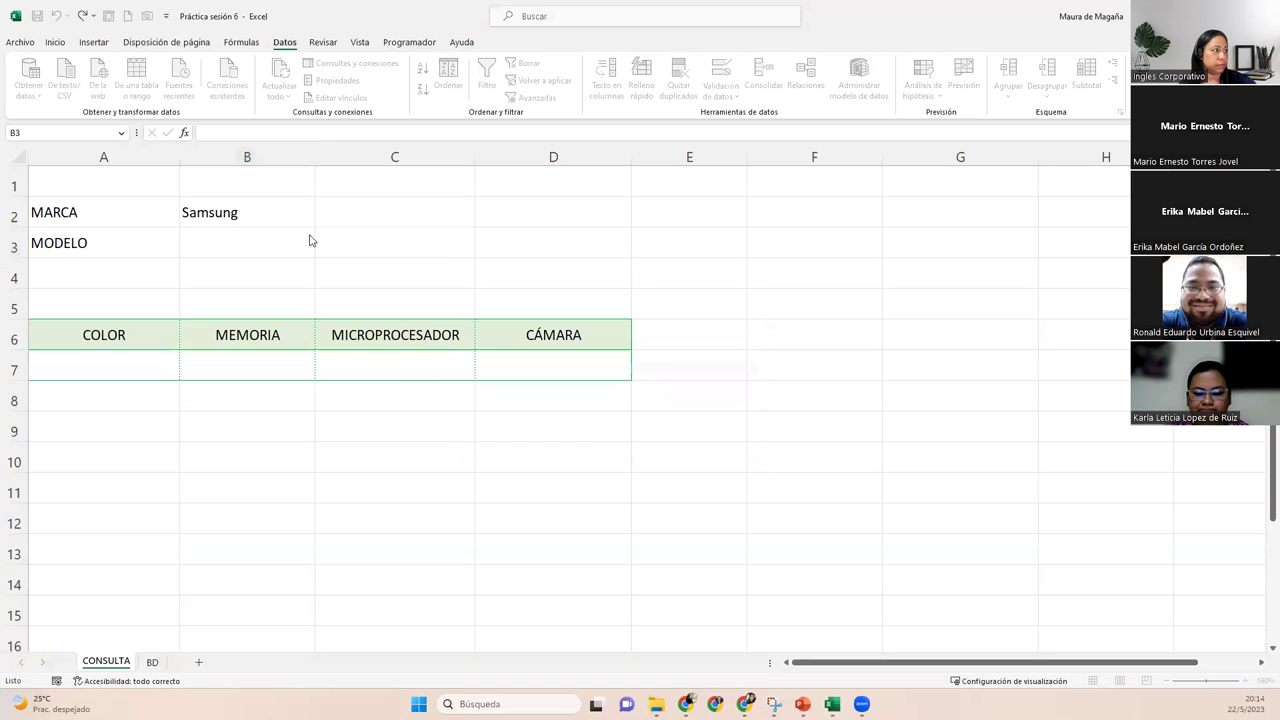
pyautogui.doubleClick(310, 240)
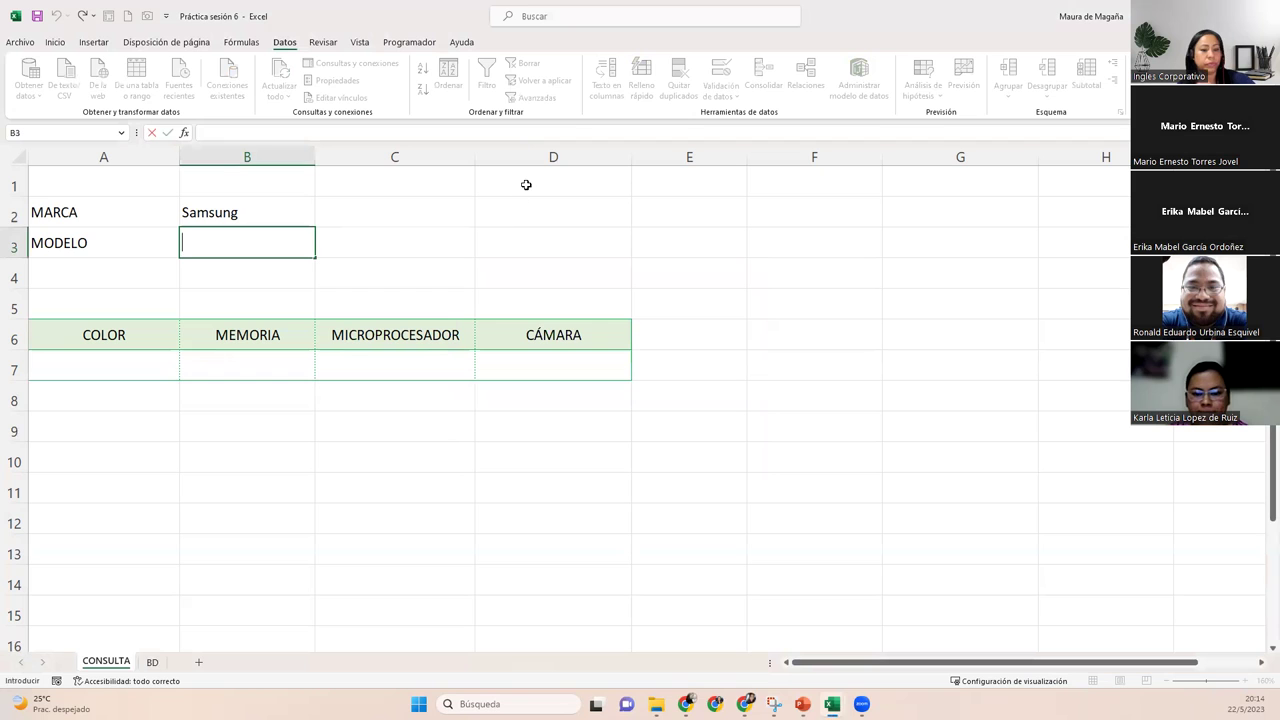
pyautogui.press('Escape')
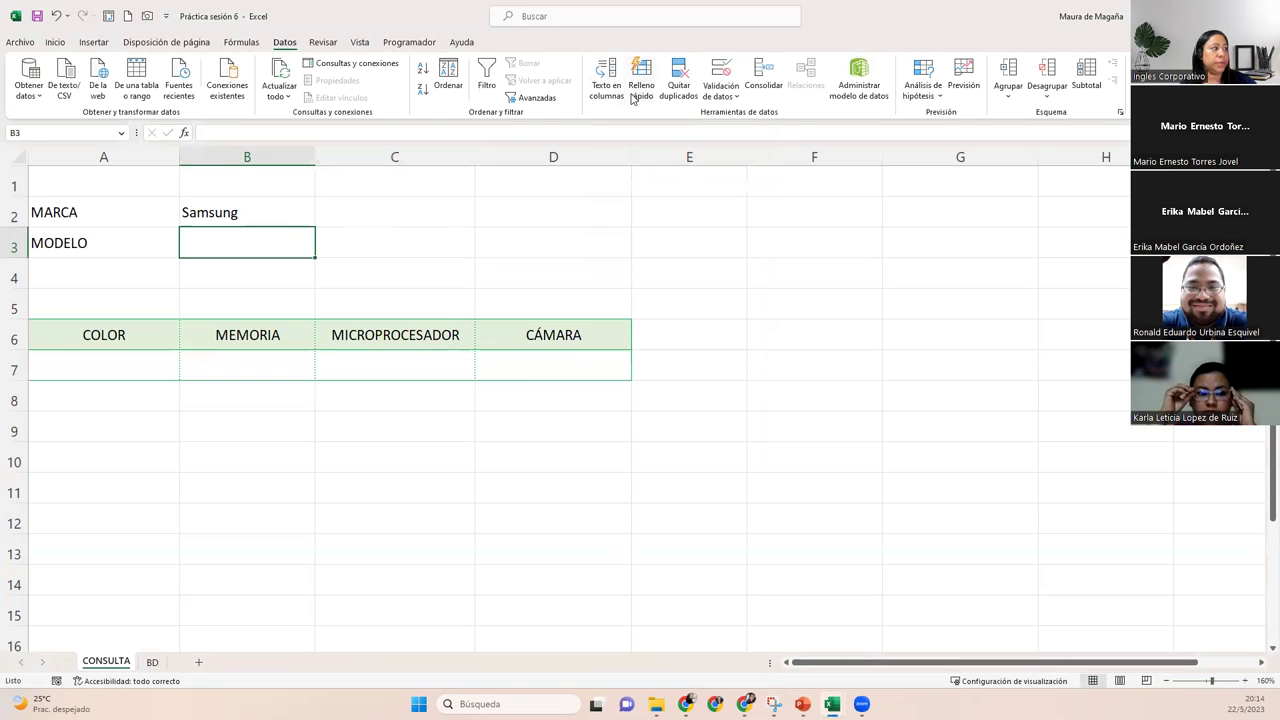
pyautogui.click(716, 97)
pyautogui.click(770, 114)
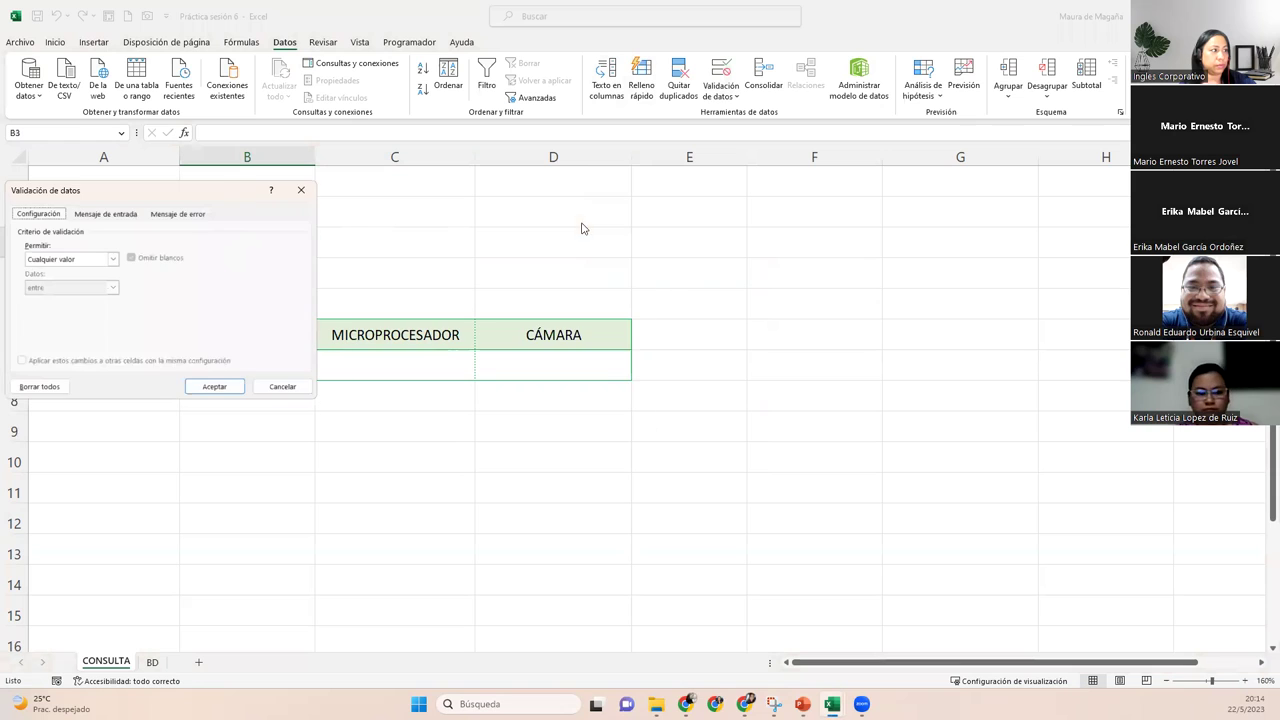
pyautogui.click(466, 294)
pyautogui.click(443, 334)
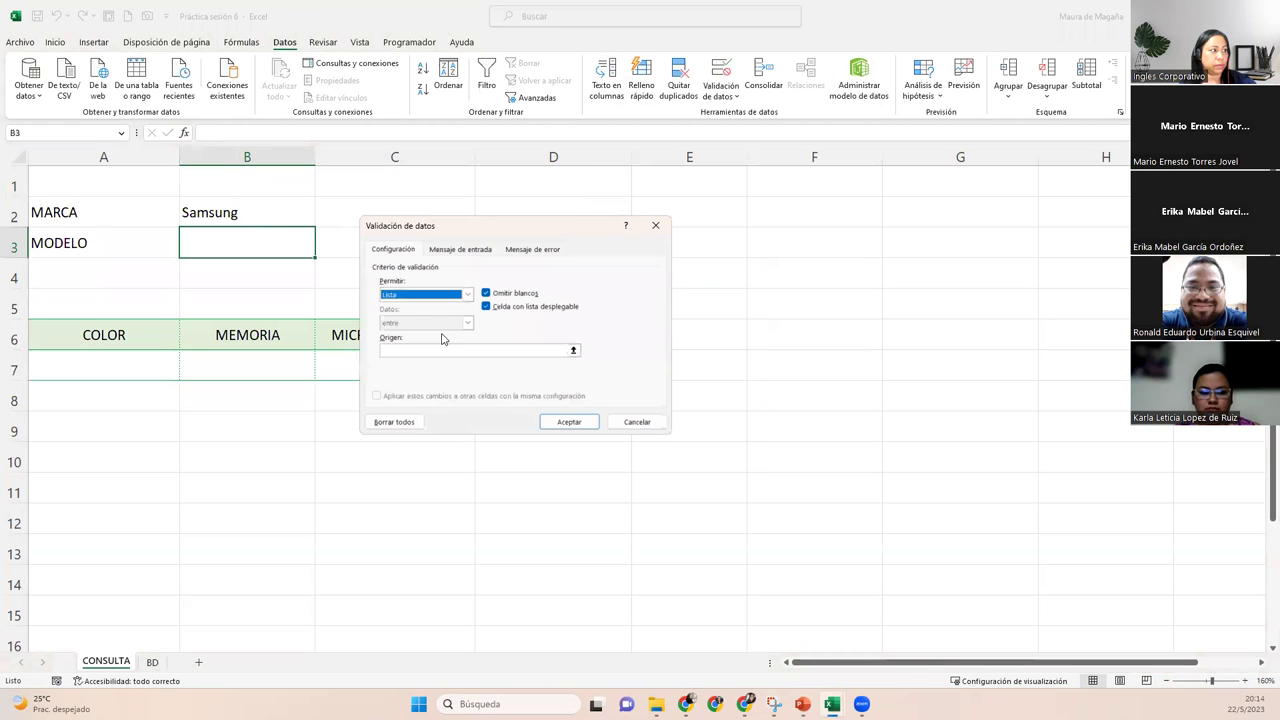
pyautogui.click(434, 350)
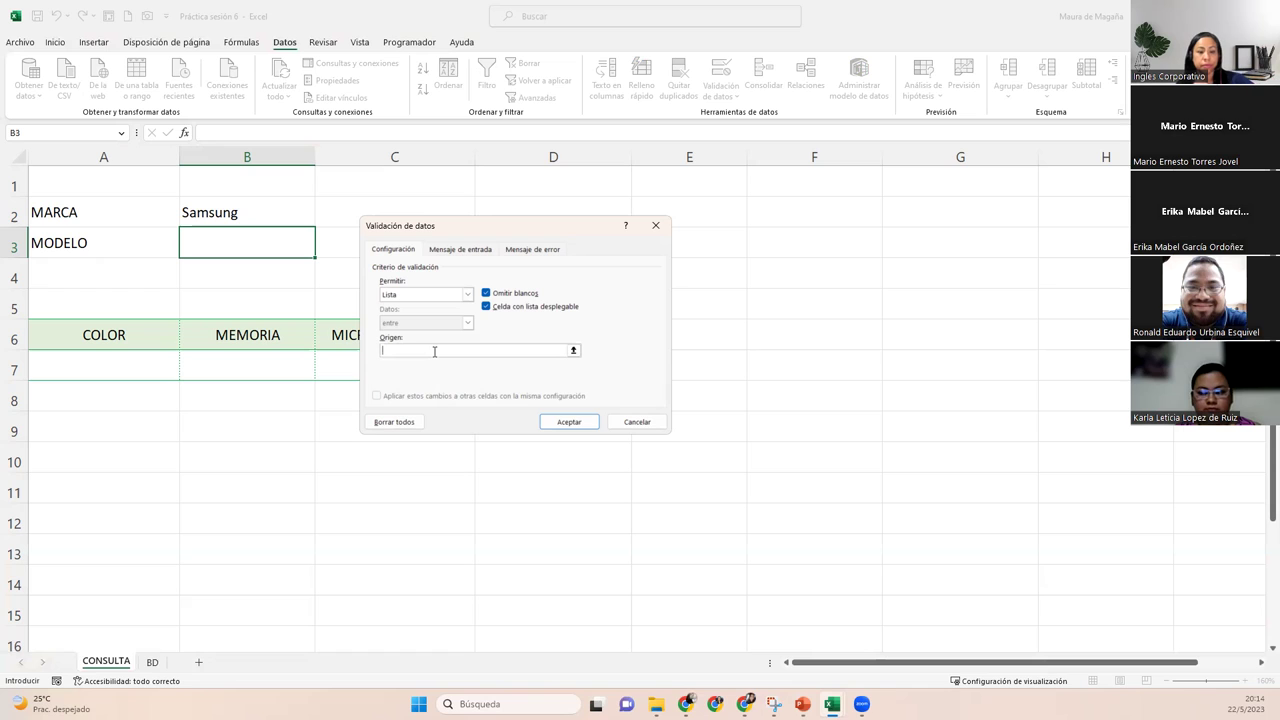
pyautogui.write('=')
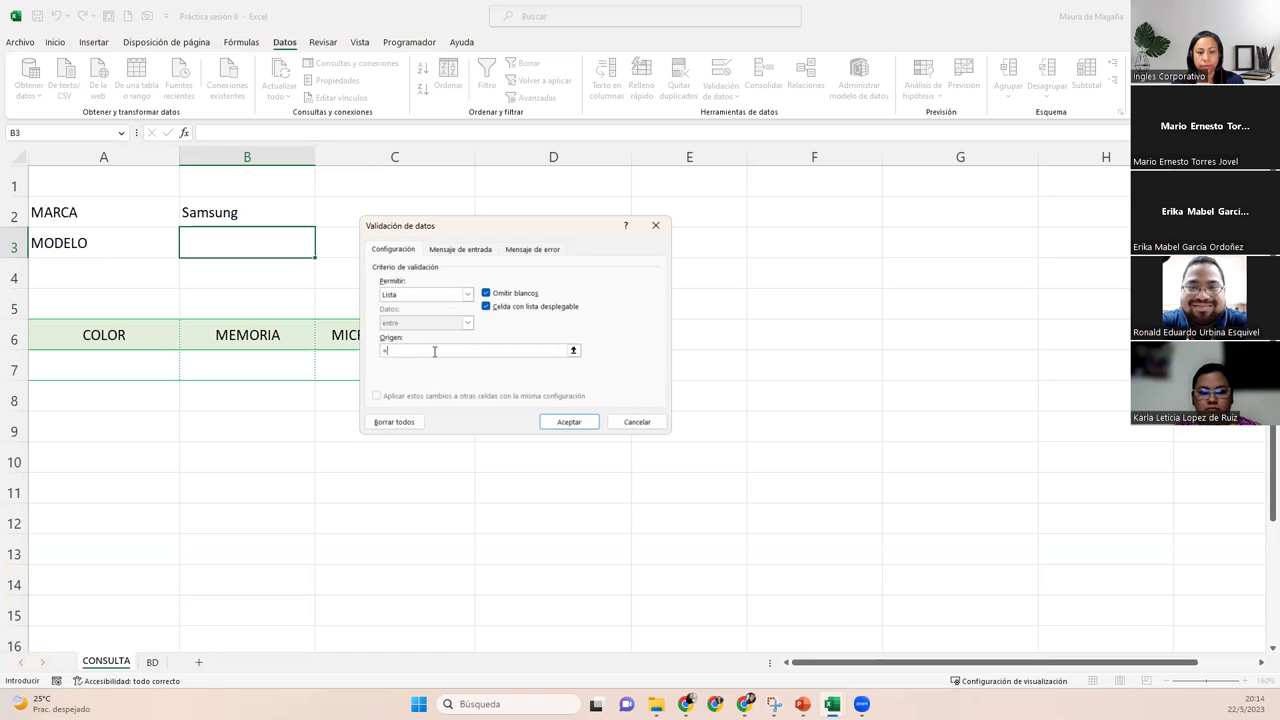
pyautogui.press('Escape')
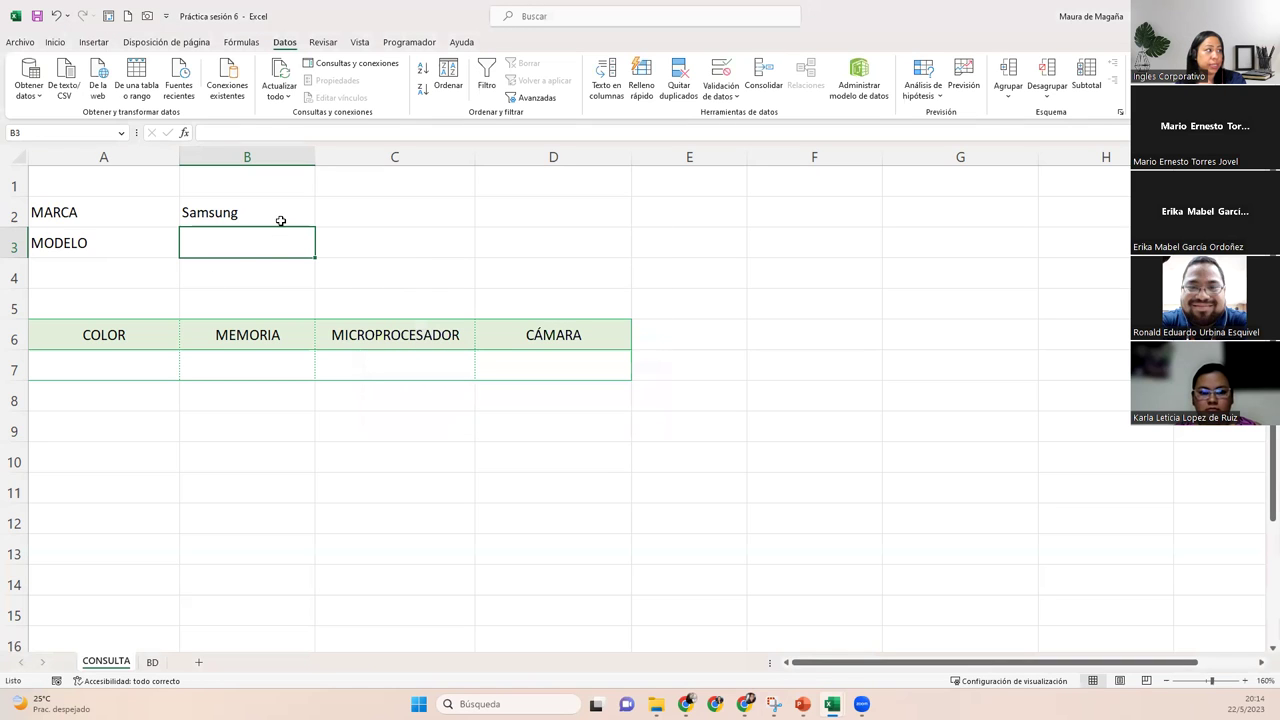
pyautogui.click(280, 217)
pyautogui.click(326, 225)
pyautogui.click(286, 214)
pyautogui.click(320, 221)
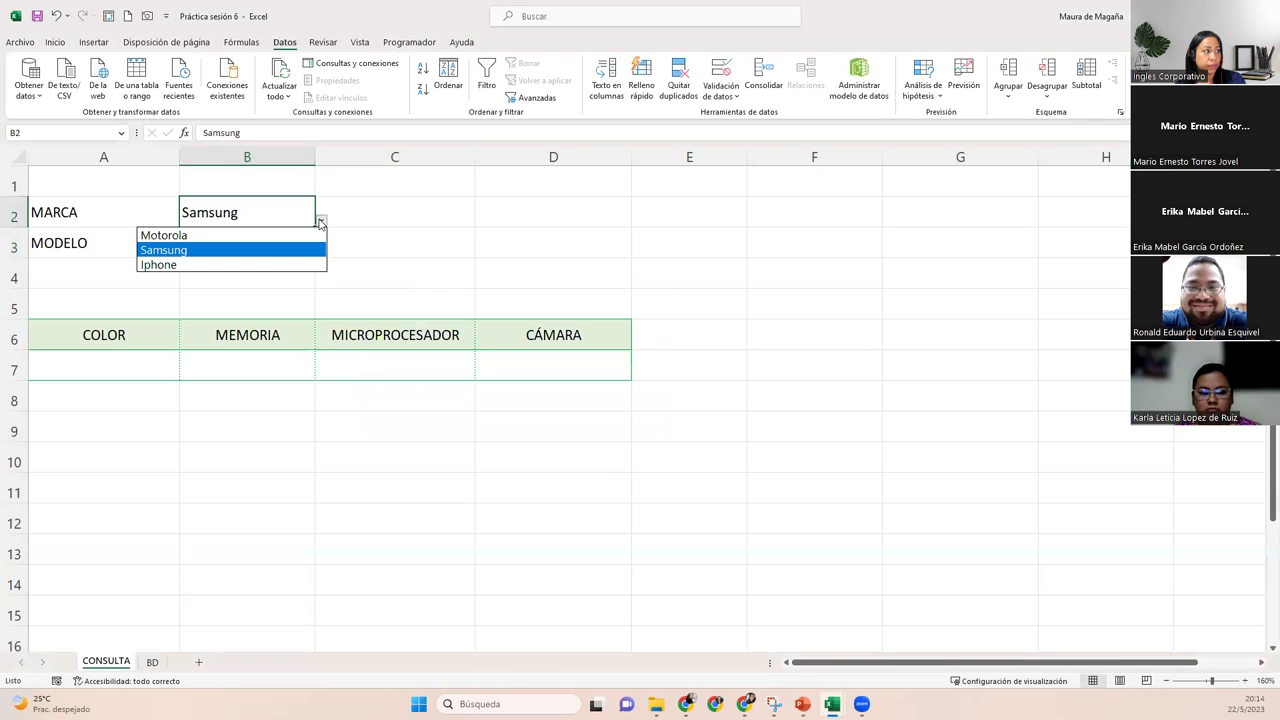
pyautogui.click(268, 264)
pyautogui.click(260, 243)
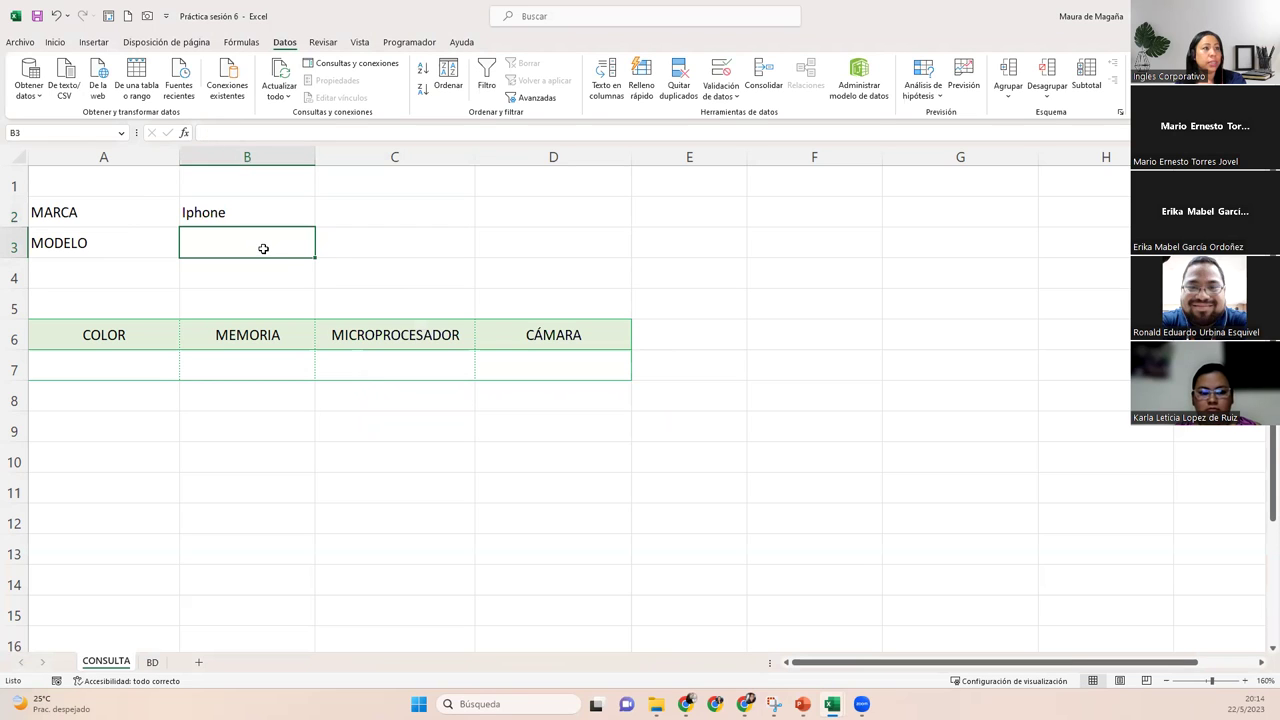
pyautogui.click(288, 212)
pyautogui.click(321, 221)
pyautogui.click(266, 249)
pyautogui.click(266, 243)
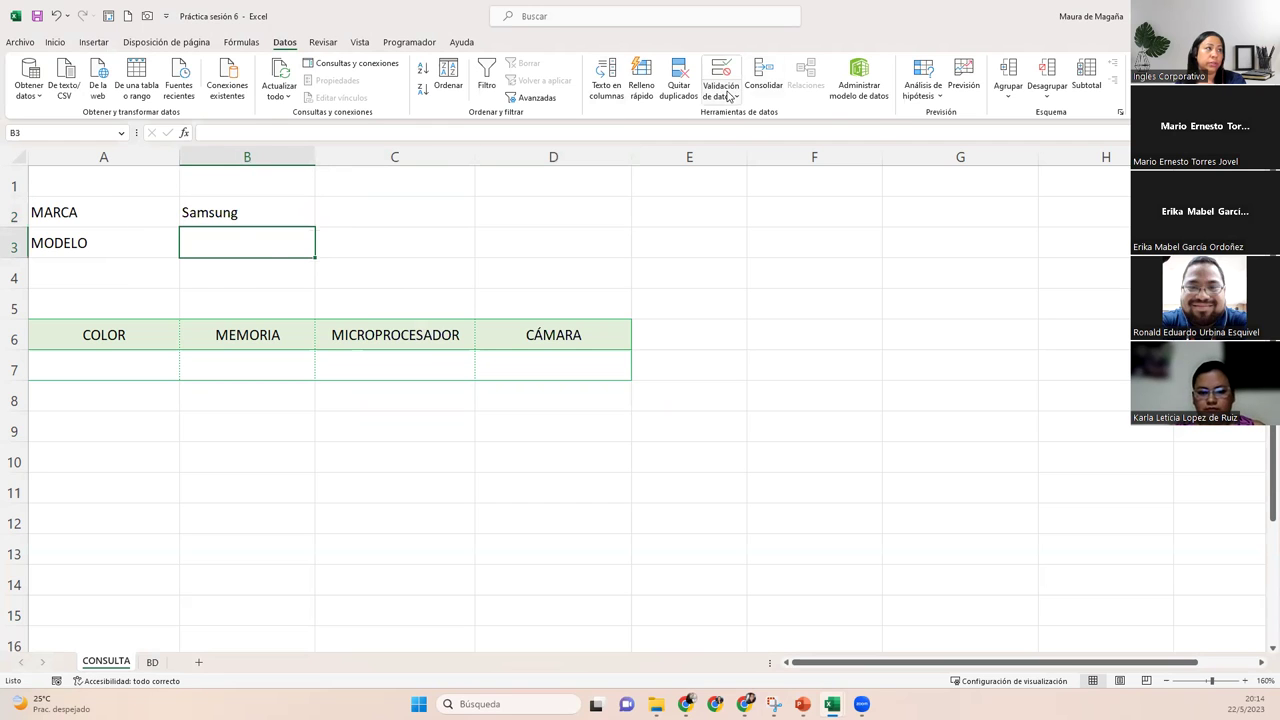
# Give B3 a List validation with source =INDIRECTO($B$2) so its models follow the brand.
pyautogui.click(738, 95)
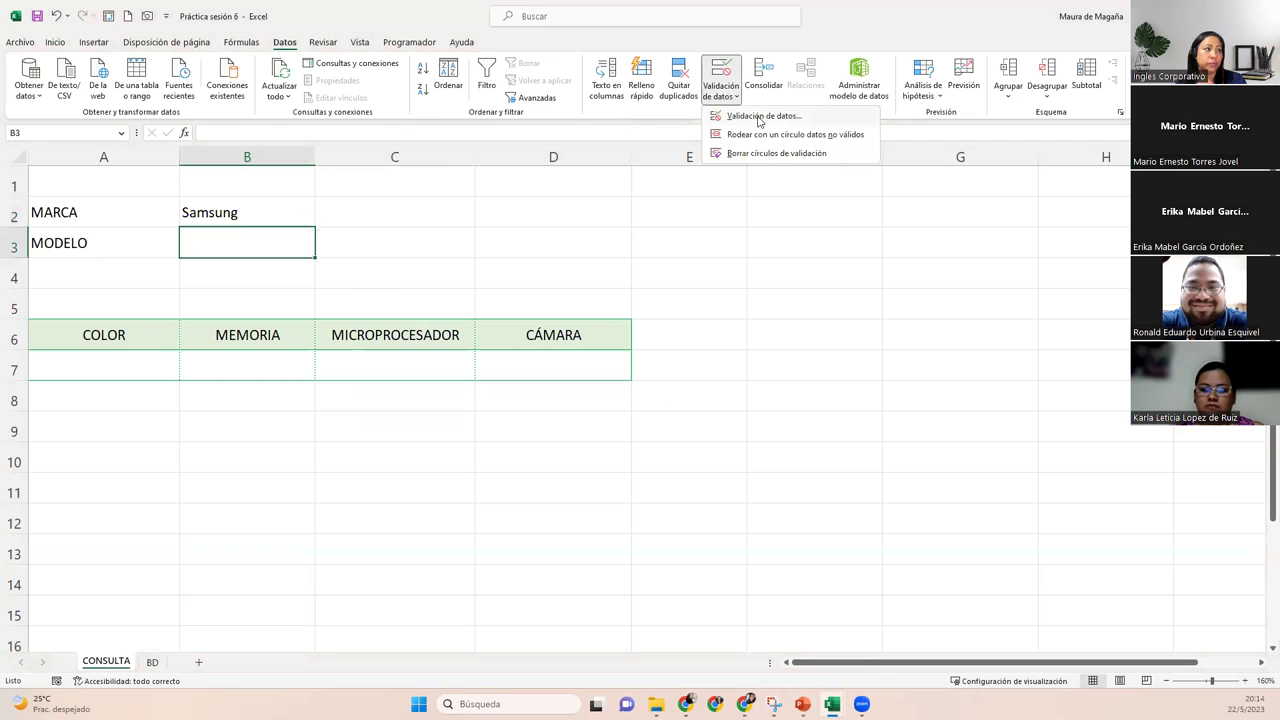
pyautogui.click(761, 117)
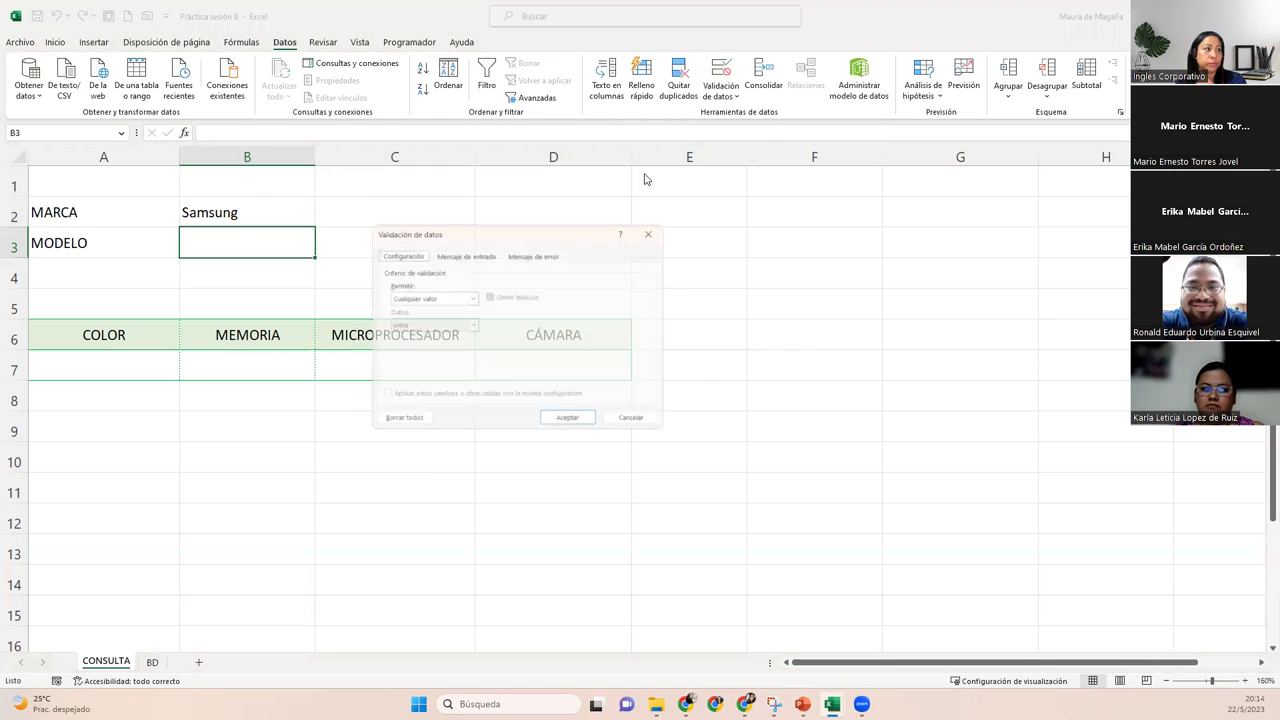
pyautogui.click(466, 294)
pyautogui.click(430, 334)
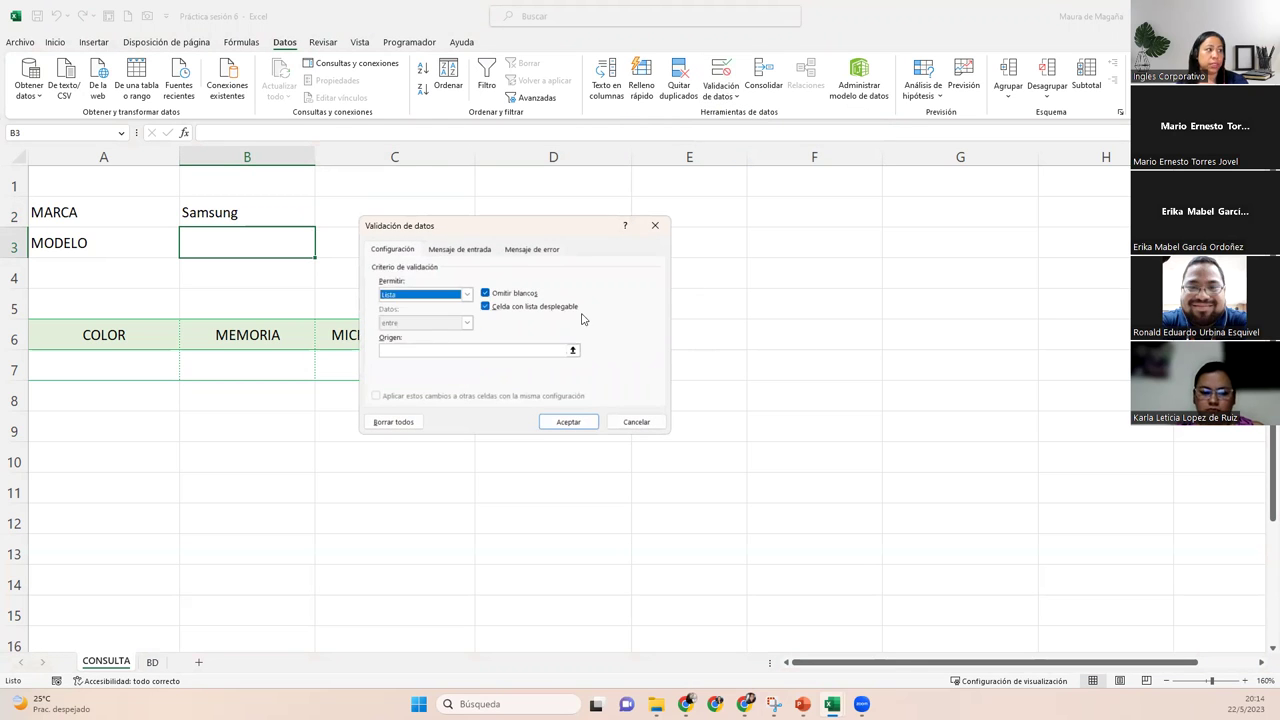
pyautogui.click(544, 351)
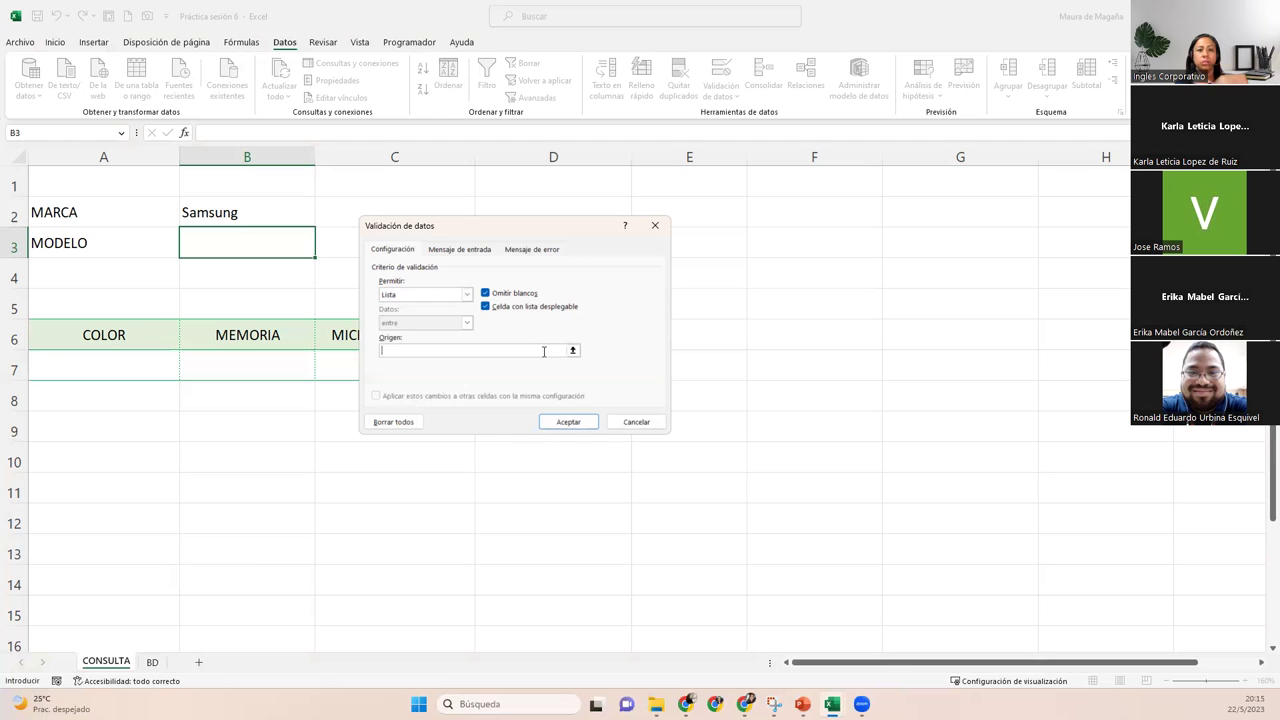
pyautogui.write('=indi')
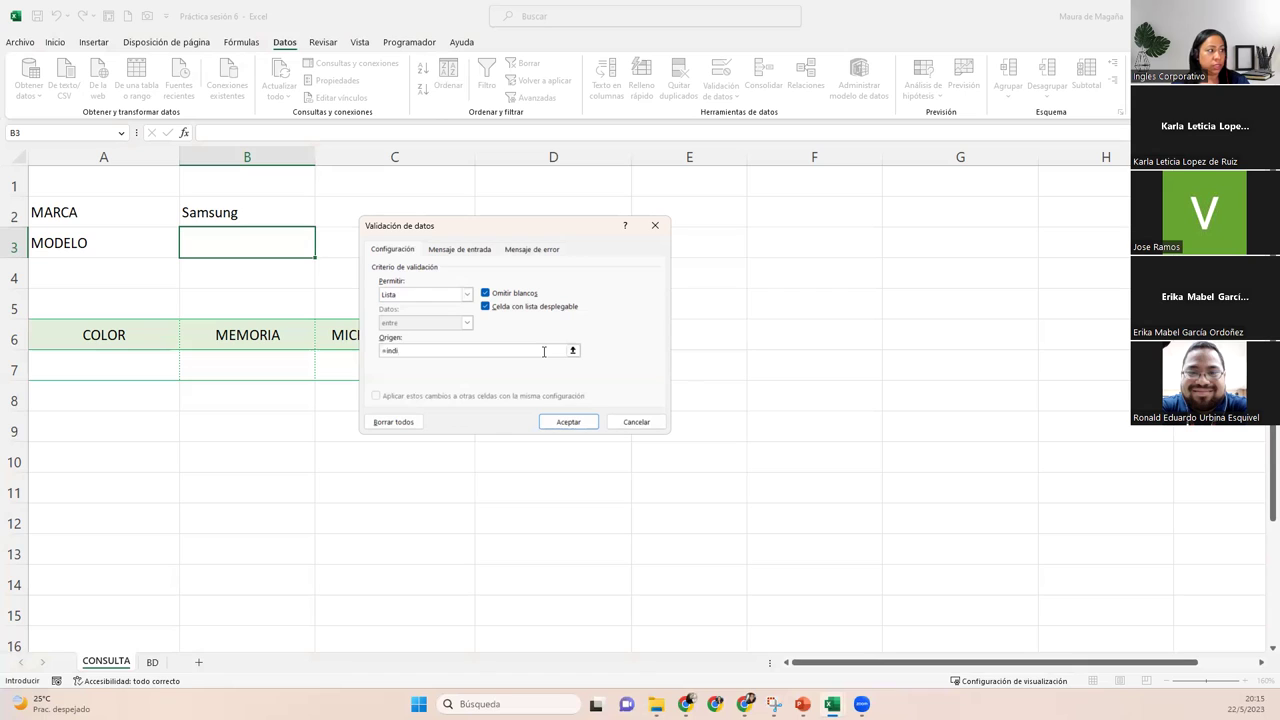
pyautogui.write('recto')
pyautogui.write('(')
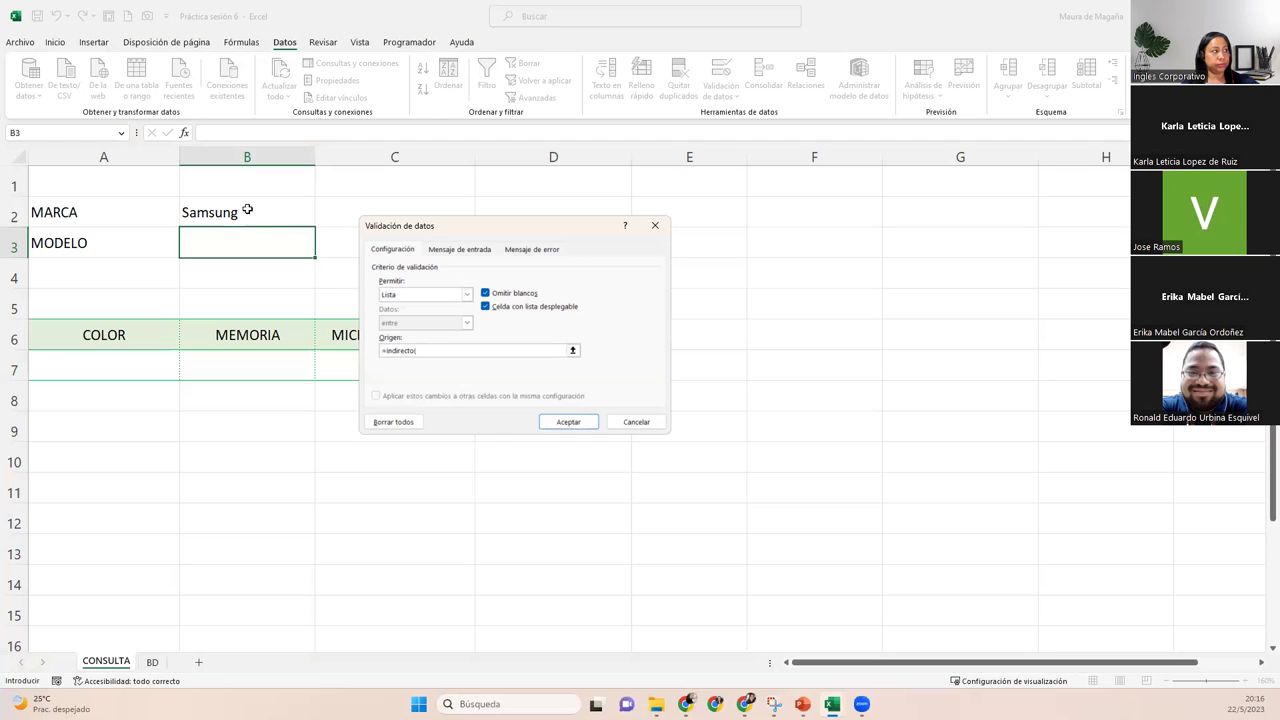
pyautogui.click(247, 209)
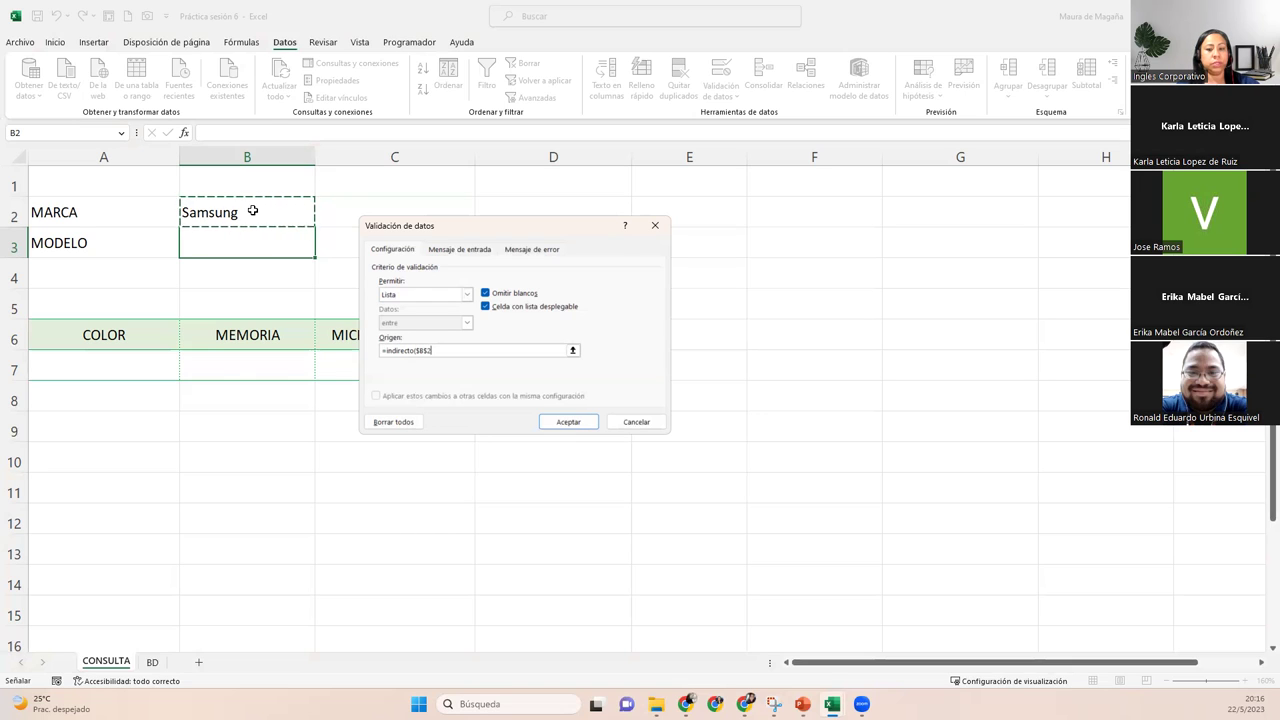
pyautogui.write(')')
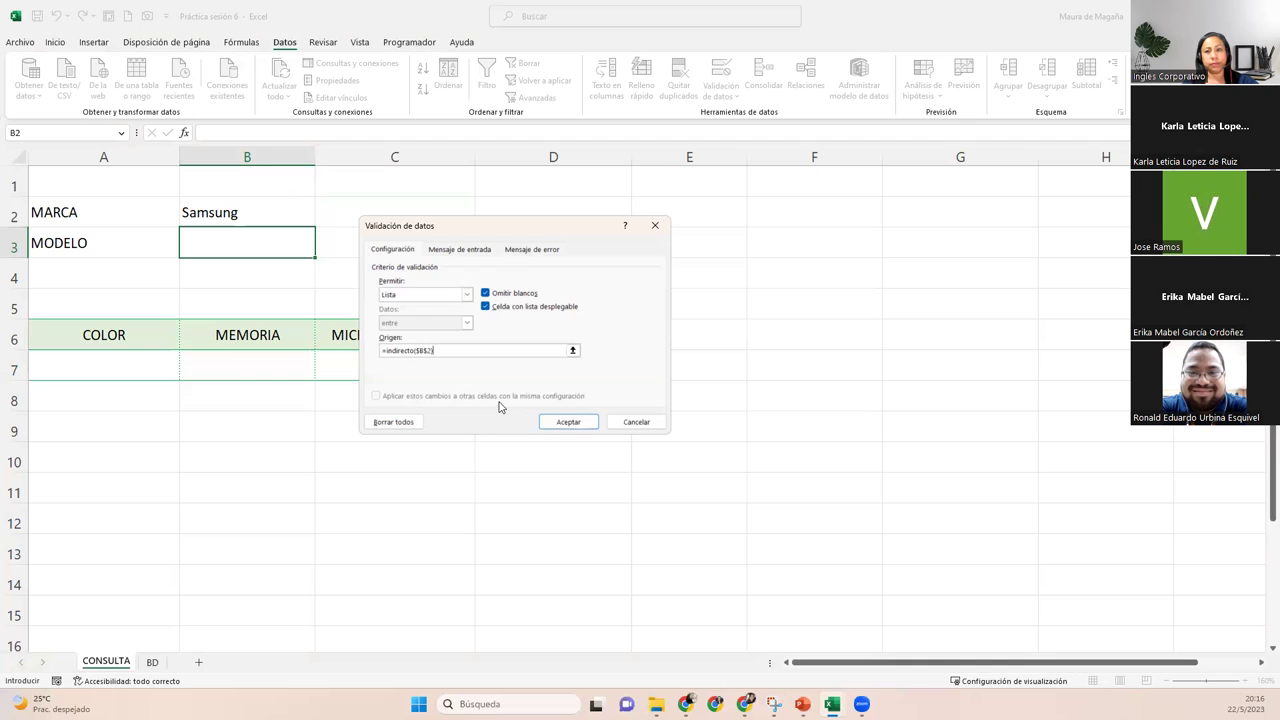
pyautogui.click(548, 421)
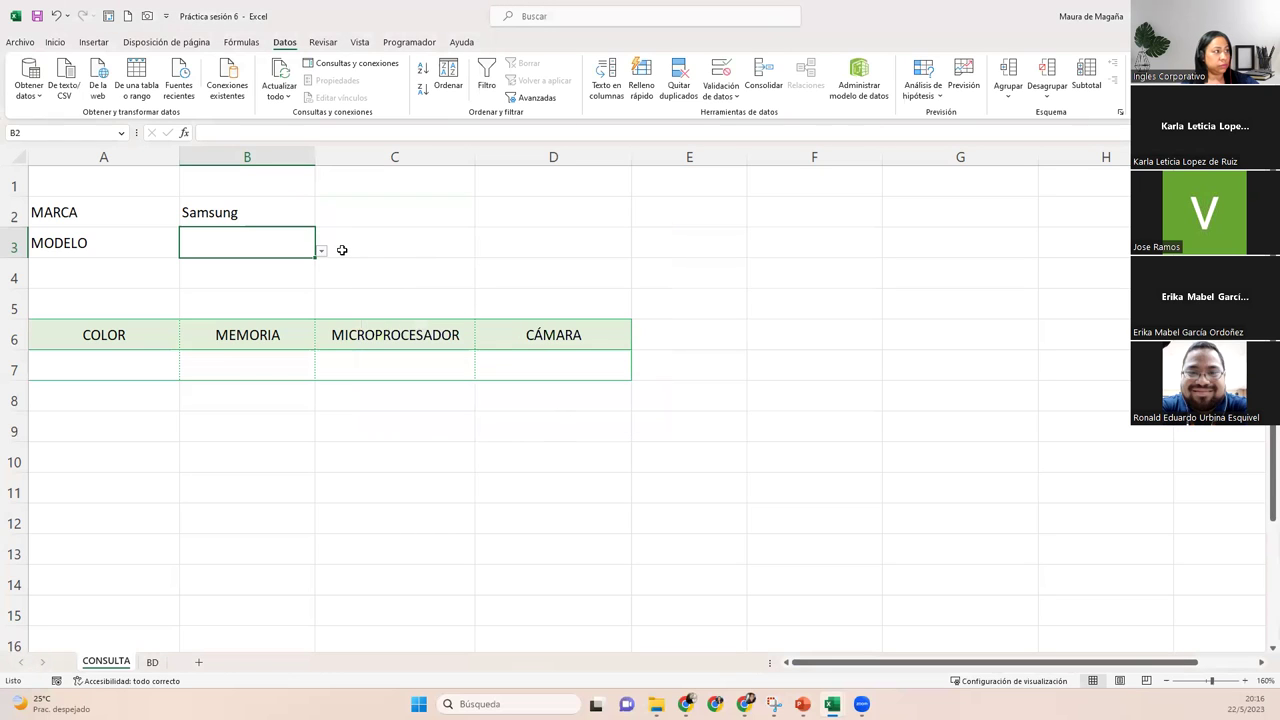
# Pick GALAXY_A5 as the model, then change the brand in B2 to Motorola.
pyautogui.click(321, 251)
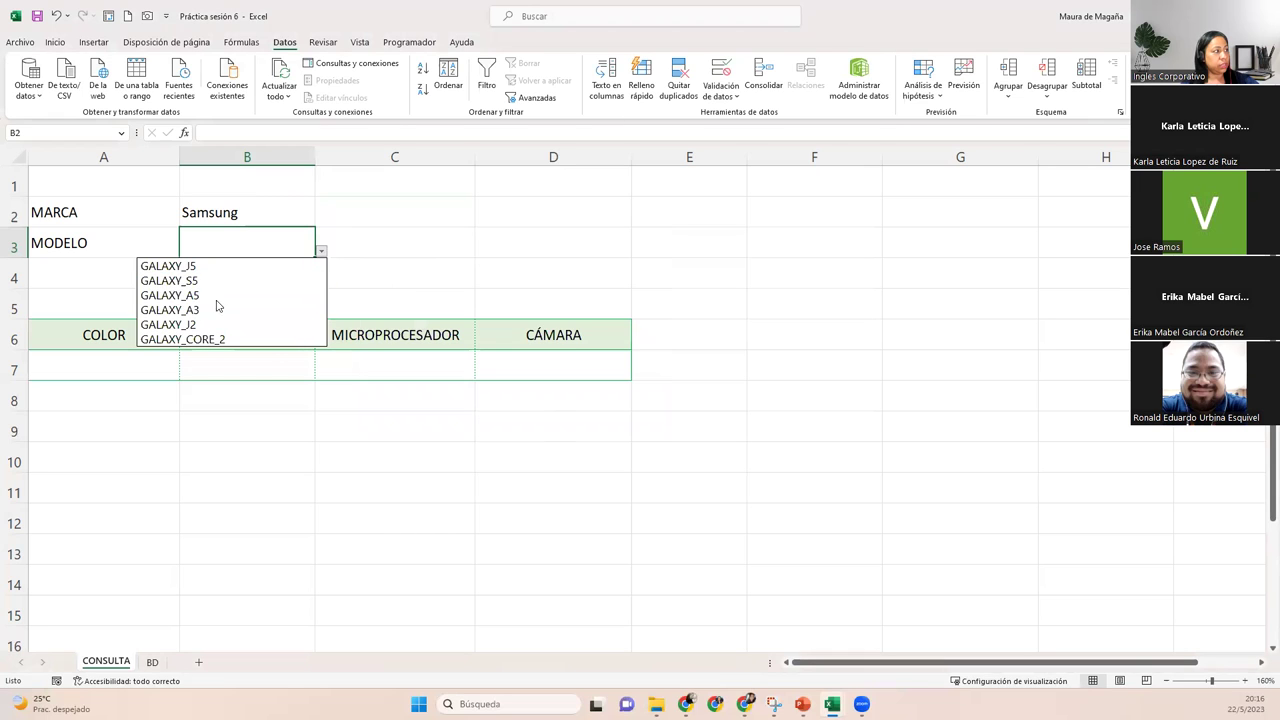
pyautogui.click(218, 295)
pyautogui.click(263, 213)
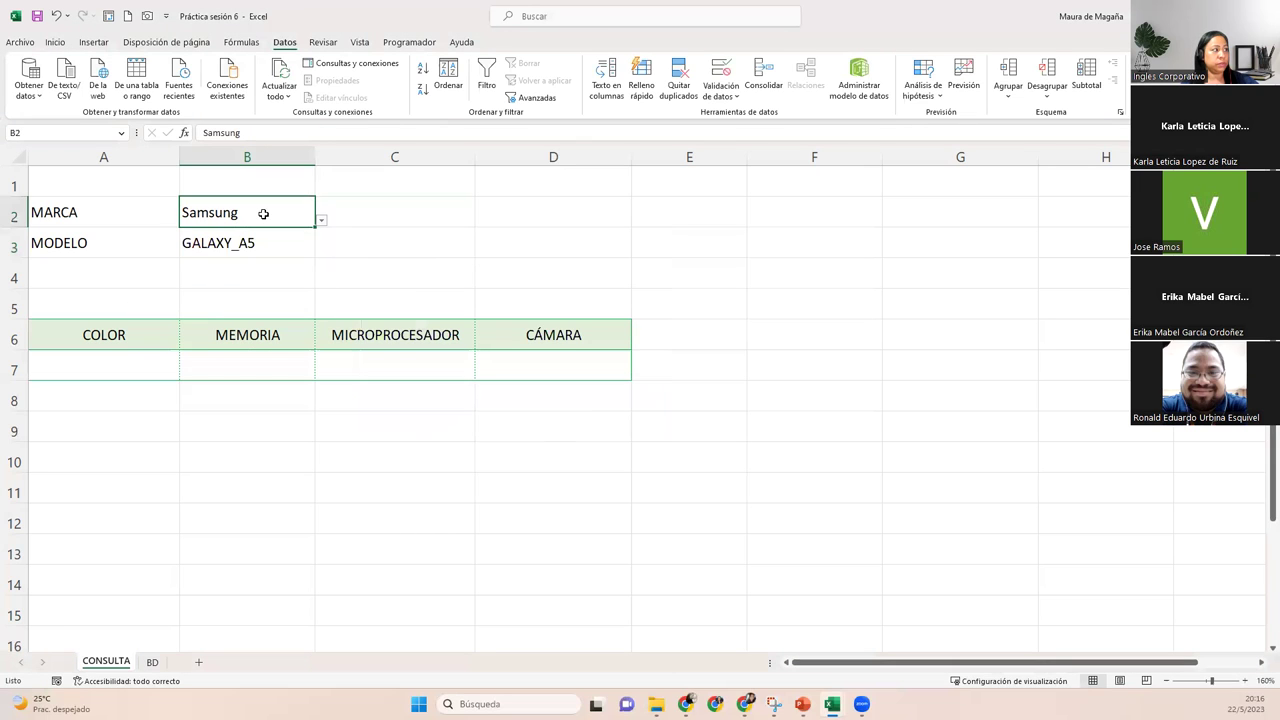
pyautogui.click(321, 220)
pyautogui.click(270, 236)
# Choose DROID_MINI as the B3 model and bring up its Data Validation settings.
pyautogui.click(271, 237)
pyautogui.click(321, 251)
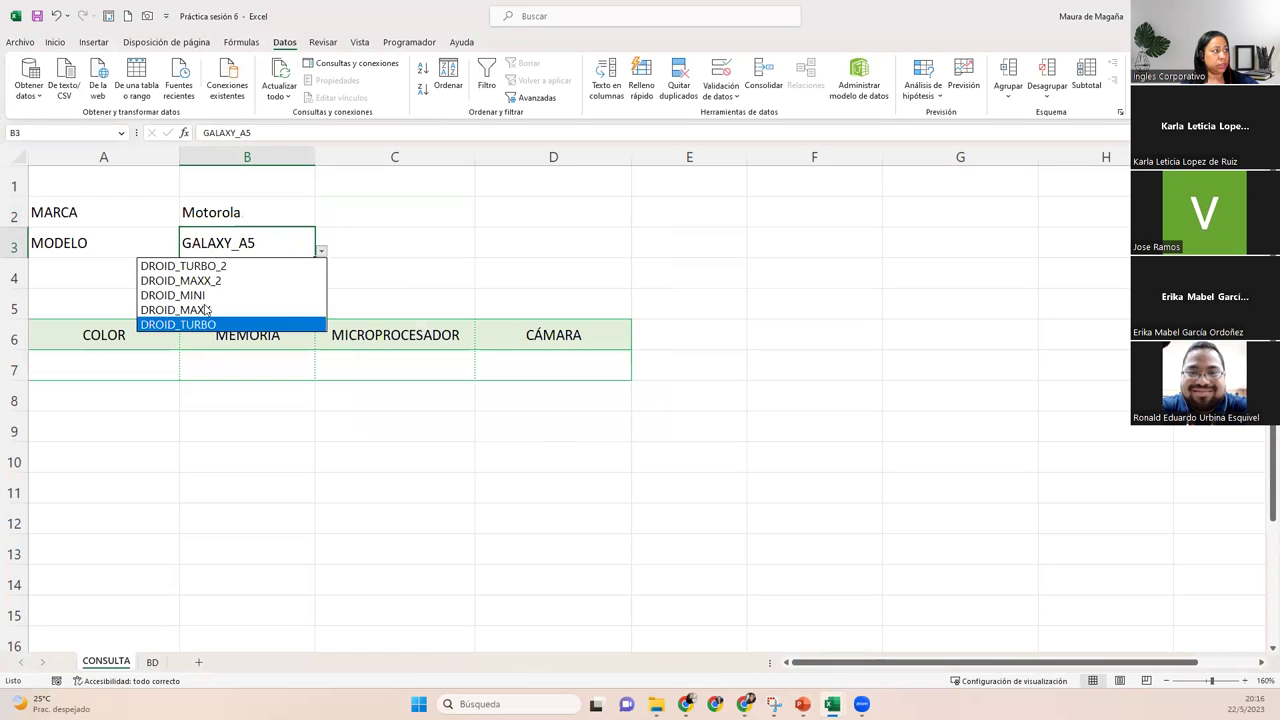
pyautogui.click(242, 296)
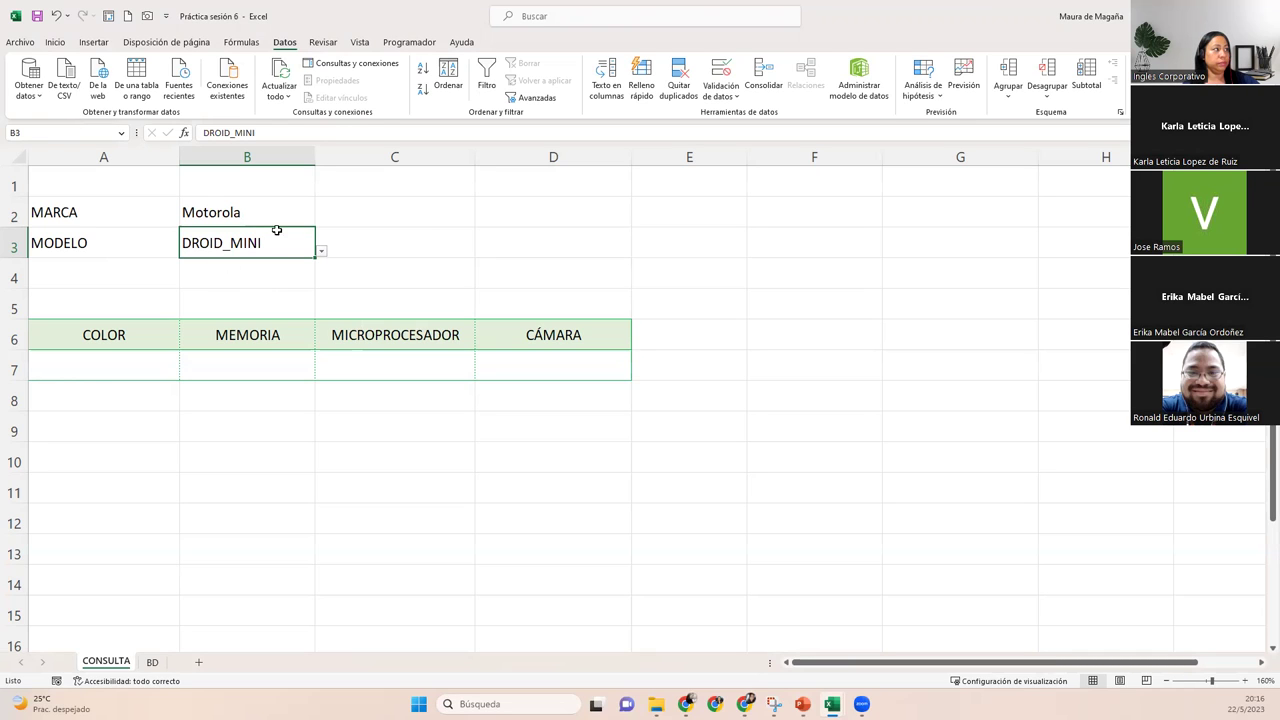
pyautogui.click(711, 77)
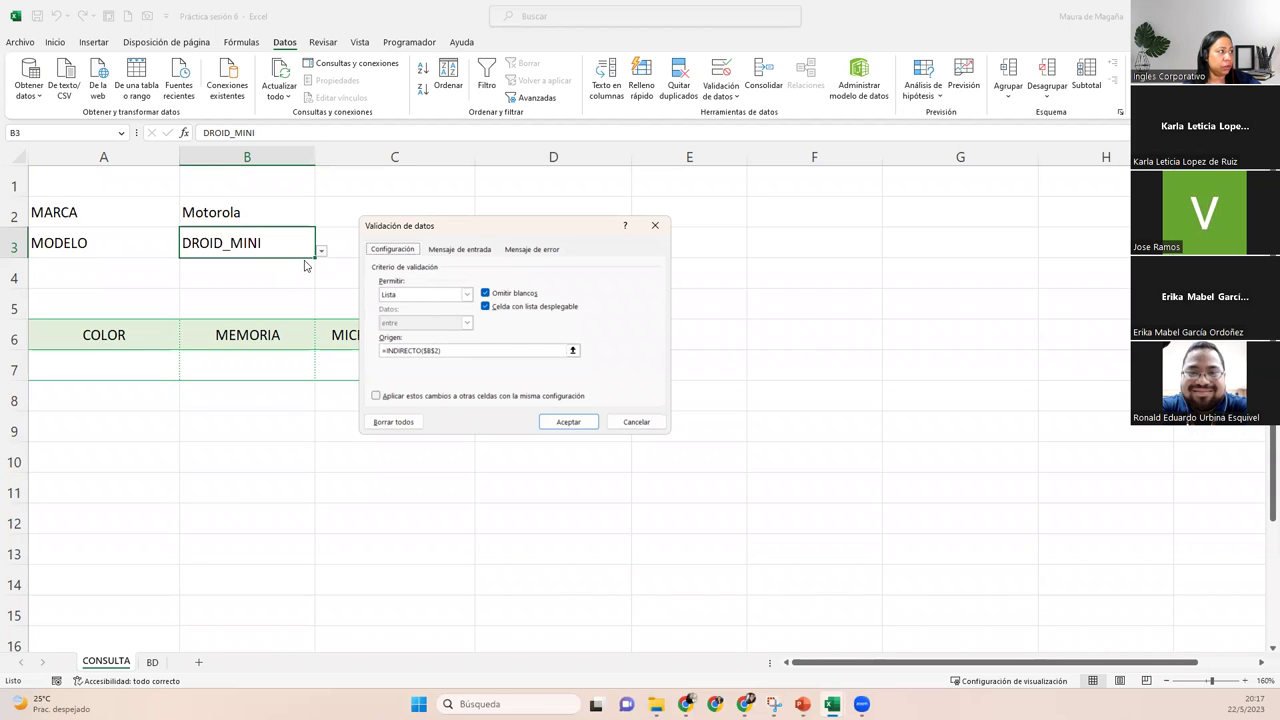
# Close the validation dialog and check the Motorola models B12:B16 on the BD sheet.
pyautogui.click(655, 225)
pyautogui.click(152, 662)
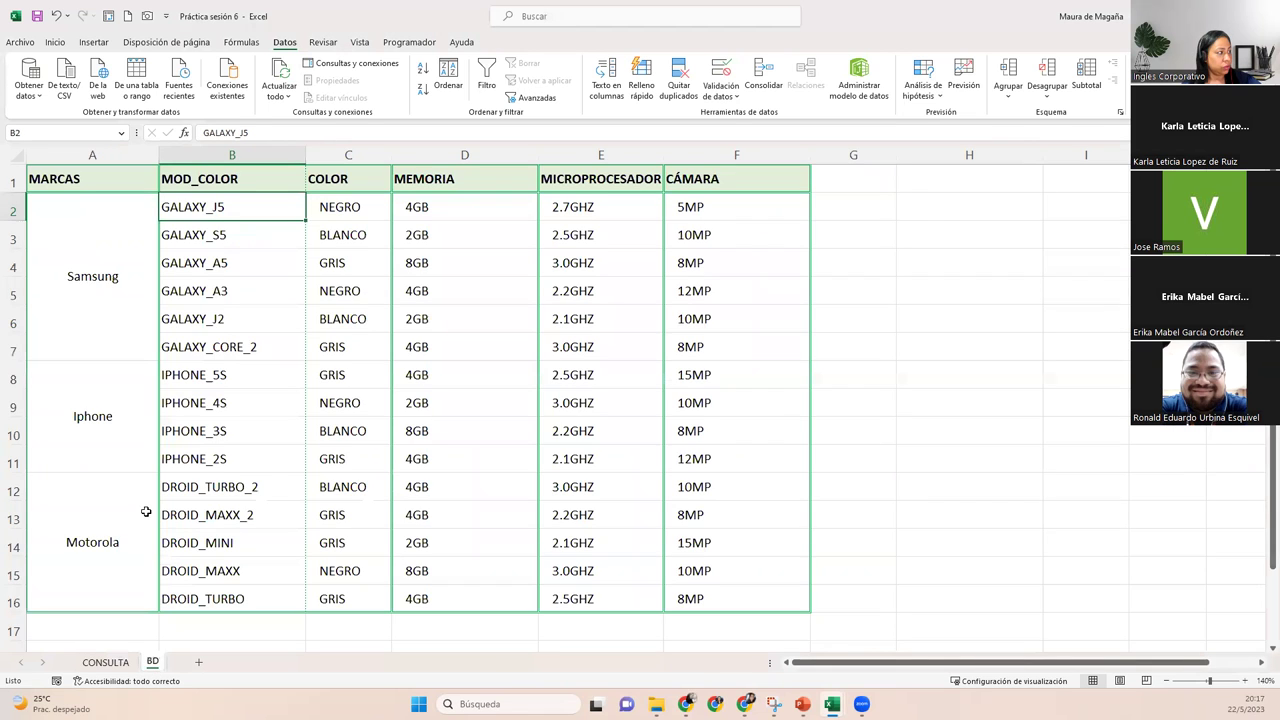
pyautogui.moveTo(248, 490); pyautogui.dragTo(258, 591)
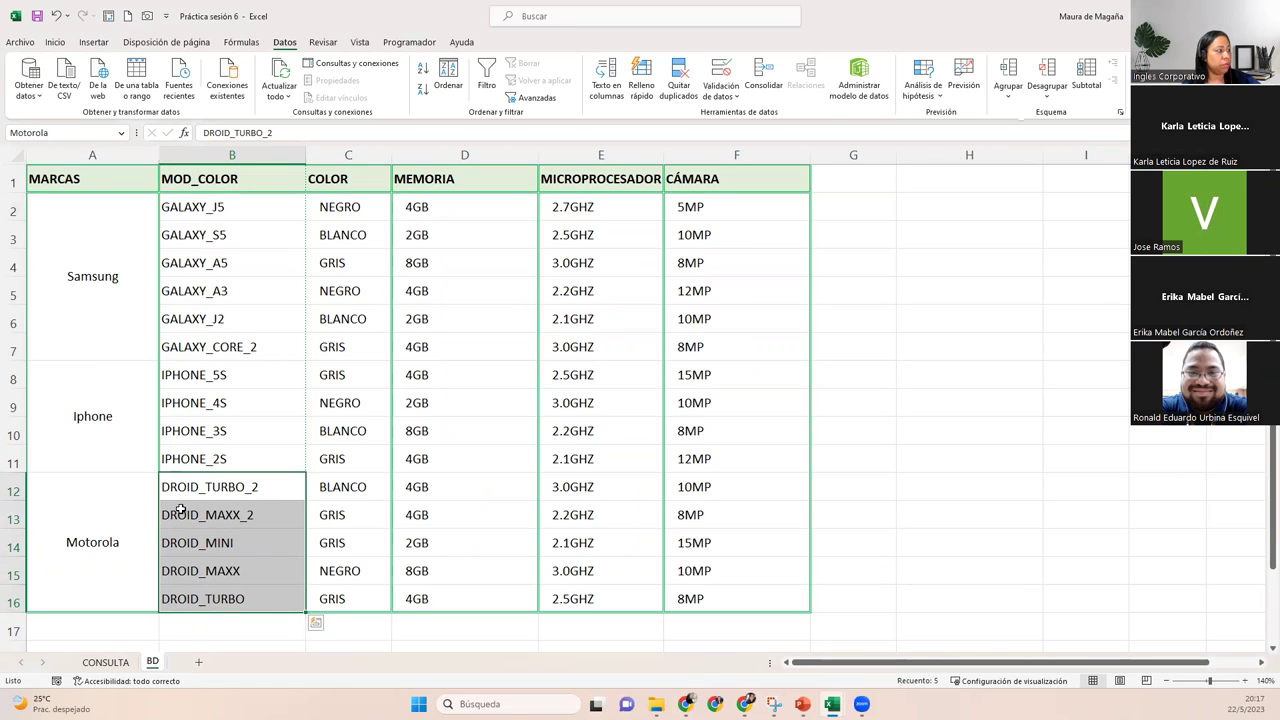
pyautogui.click(131, 664)
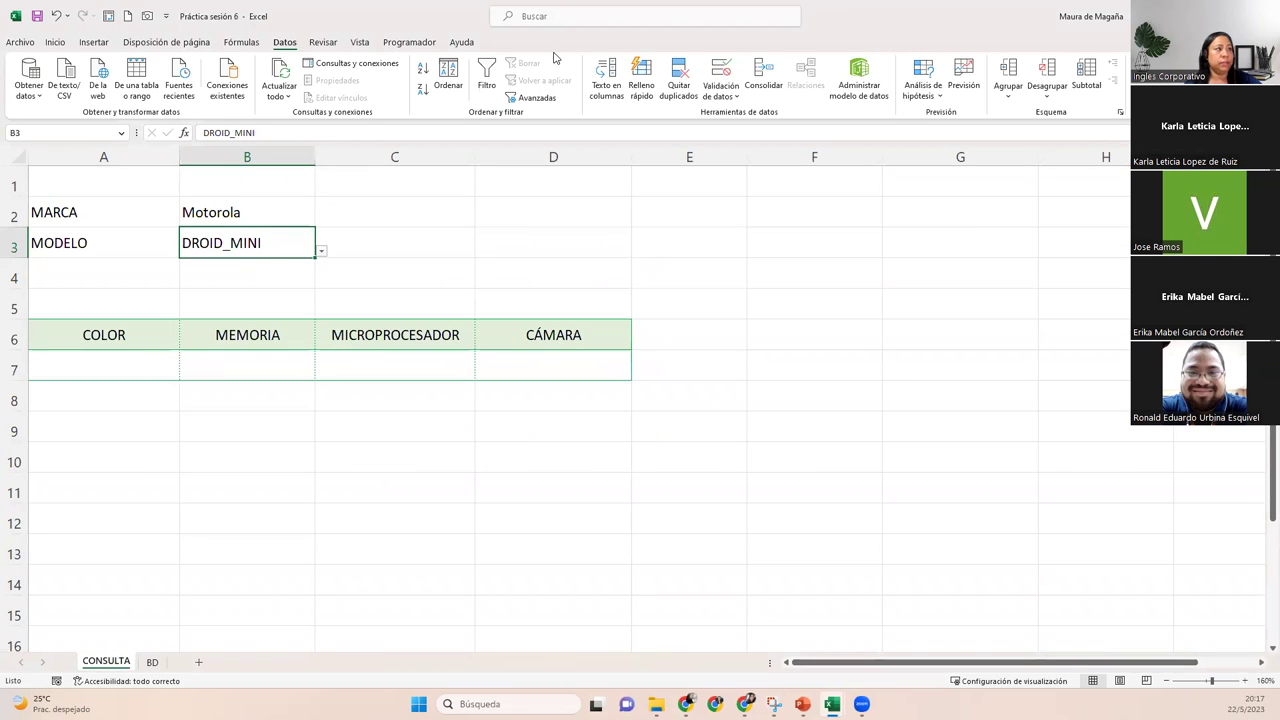
# On CONSULTA, review B3's list source =INDIRECTO($B$2) and cancel the dialog unchanged.
pyautogui.click(712, 72)
pyautogui.click(455, 348)
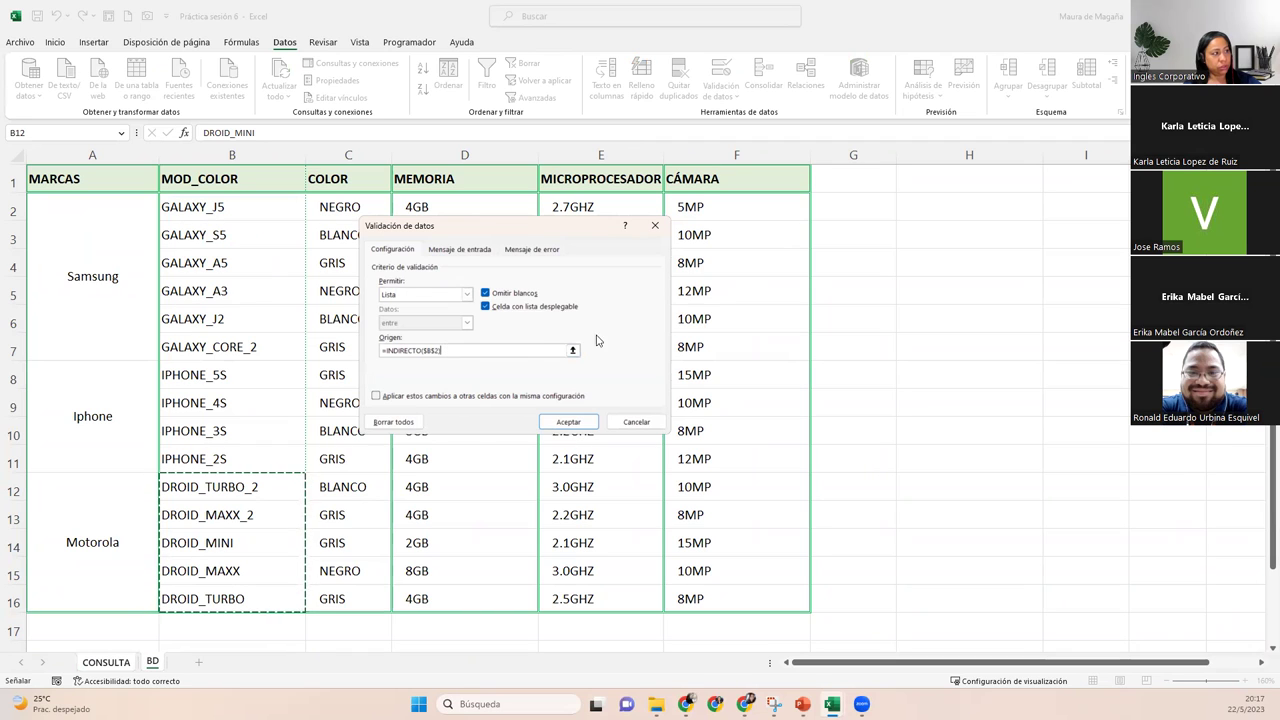
pyautogui.click(640, 421)
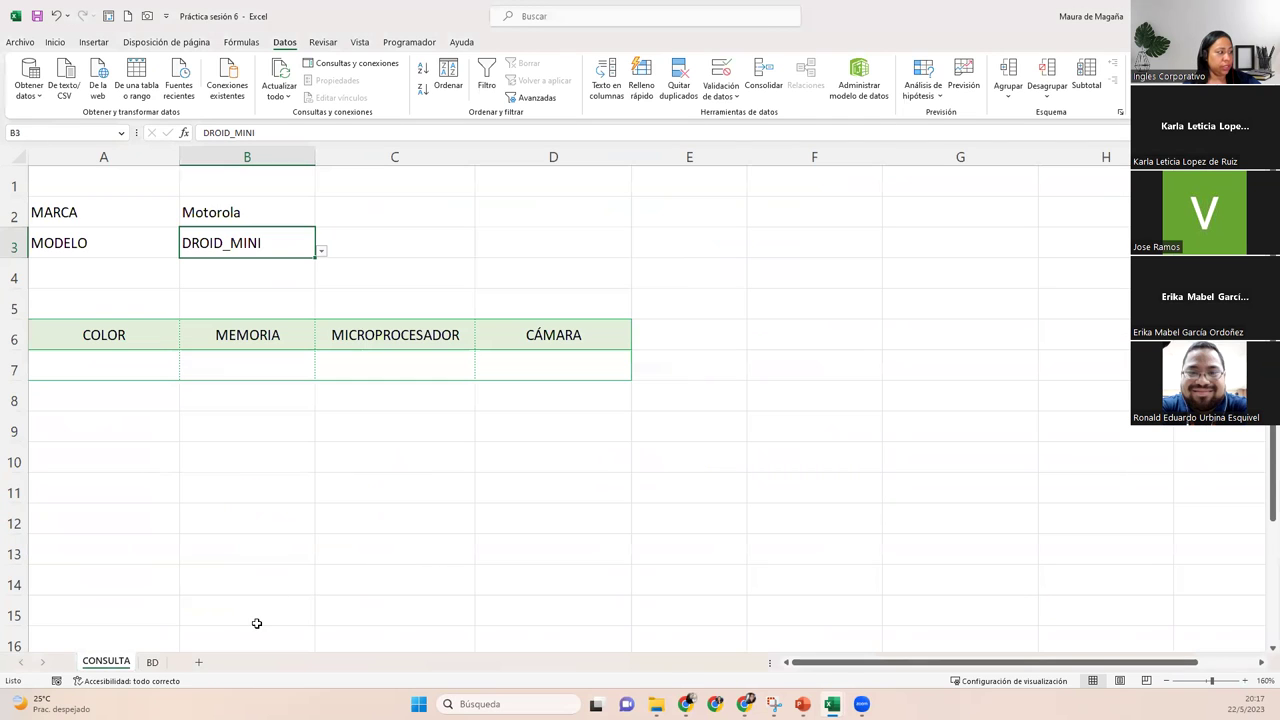
pyautogui.click(300, 213)
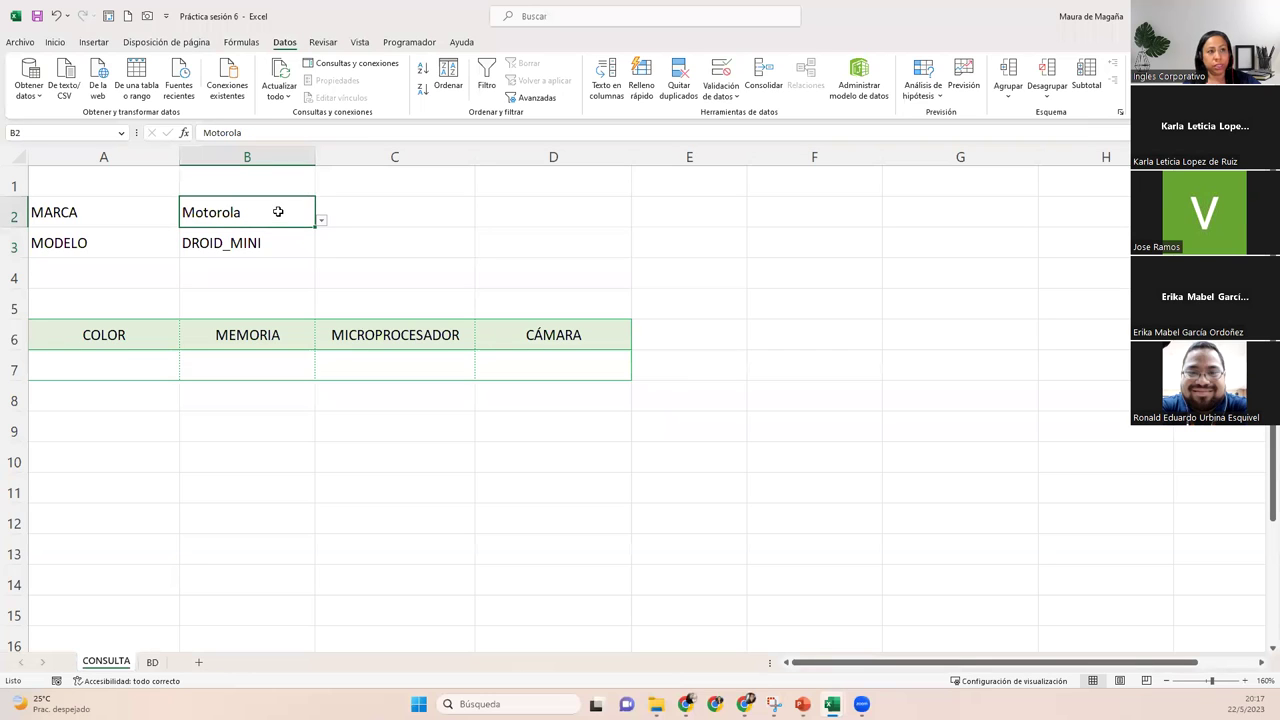
# Set the brand in B2 to Samsung and the model in B3 to GALAXY_A3.
pyautogui.click(321, 219)
pyautogui.click(279, 246)
pyautogui.click(279, 243)
pyautogui.click(321, 251)
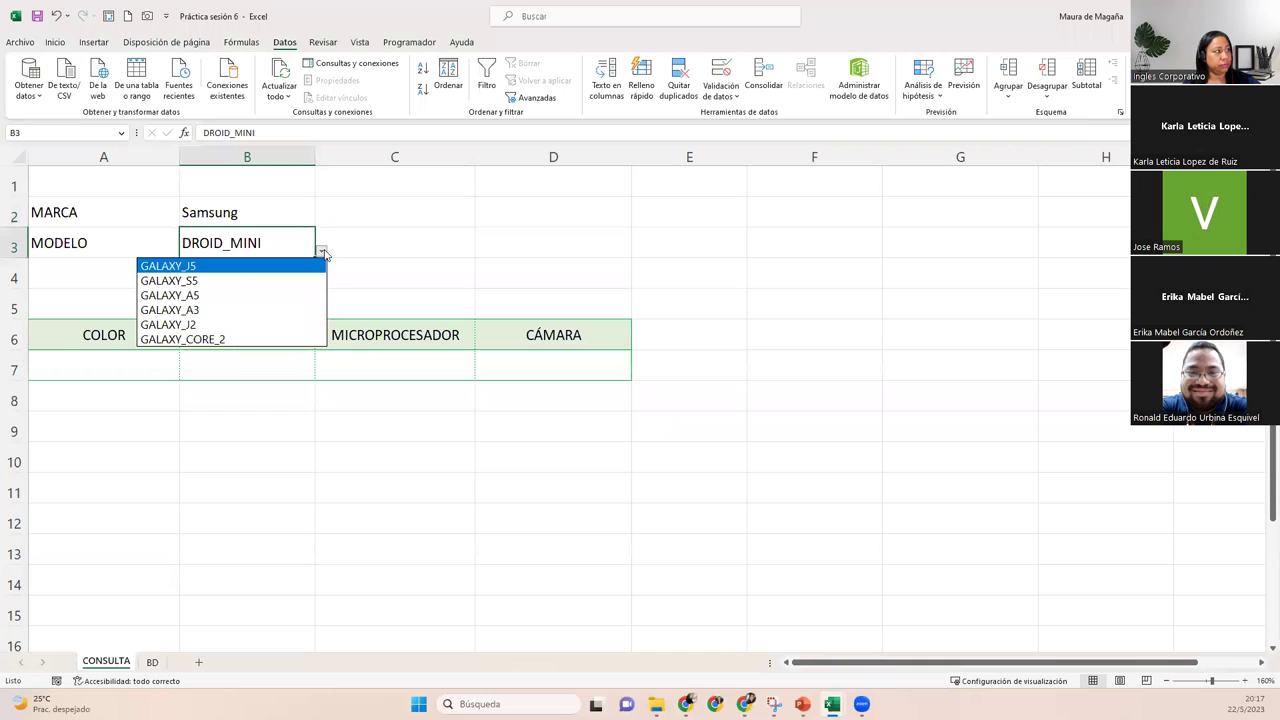
pyautogui.click(194, 310)
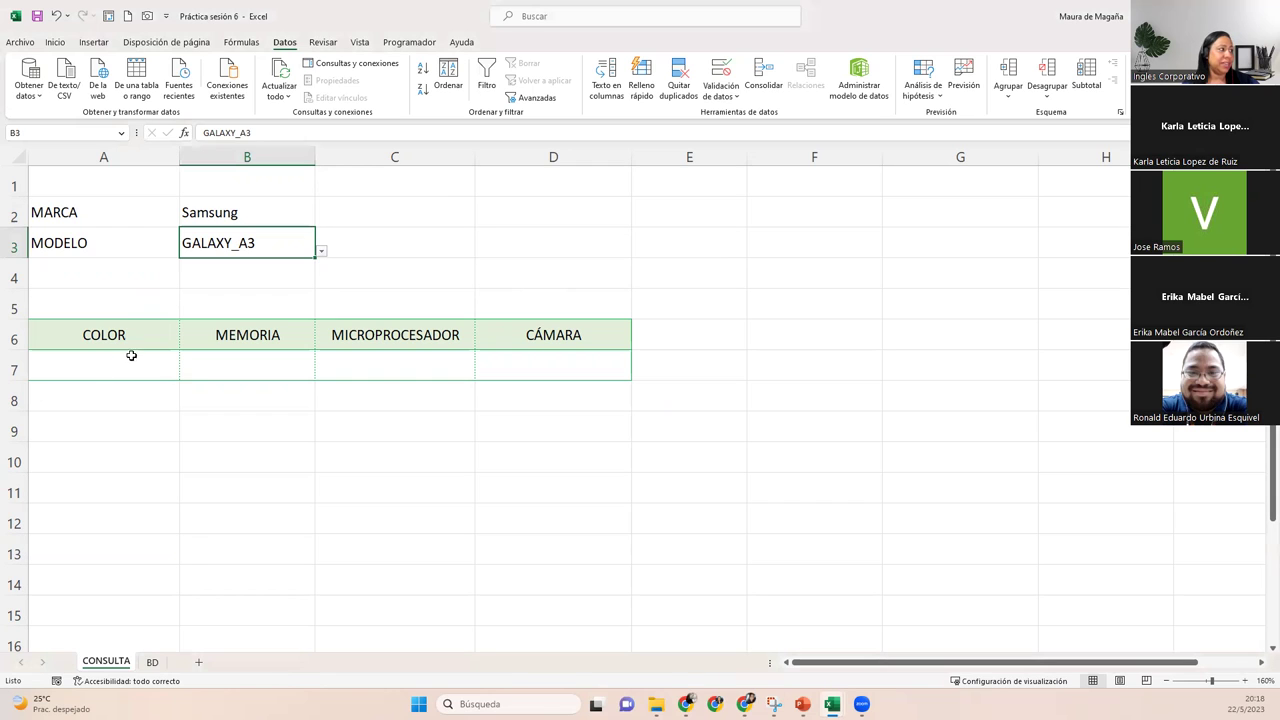
# Check the empty result cells A7 to D7, then look up the models on the BD sheet.
pyautogui.click(135, 359)
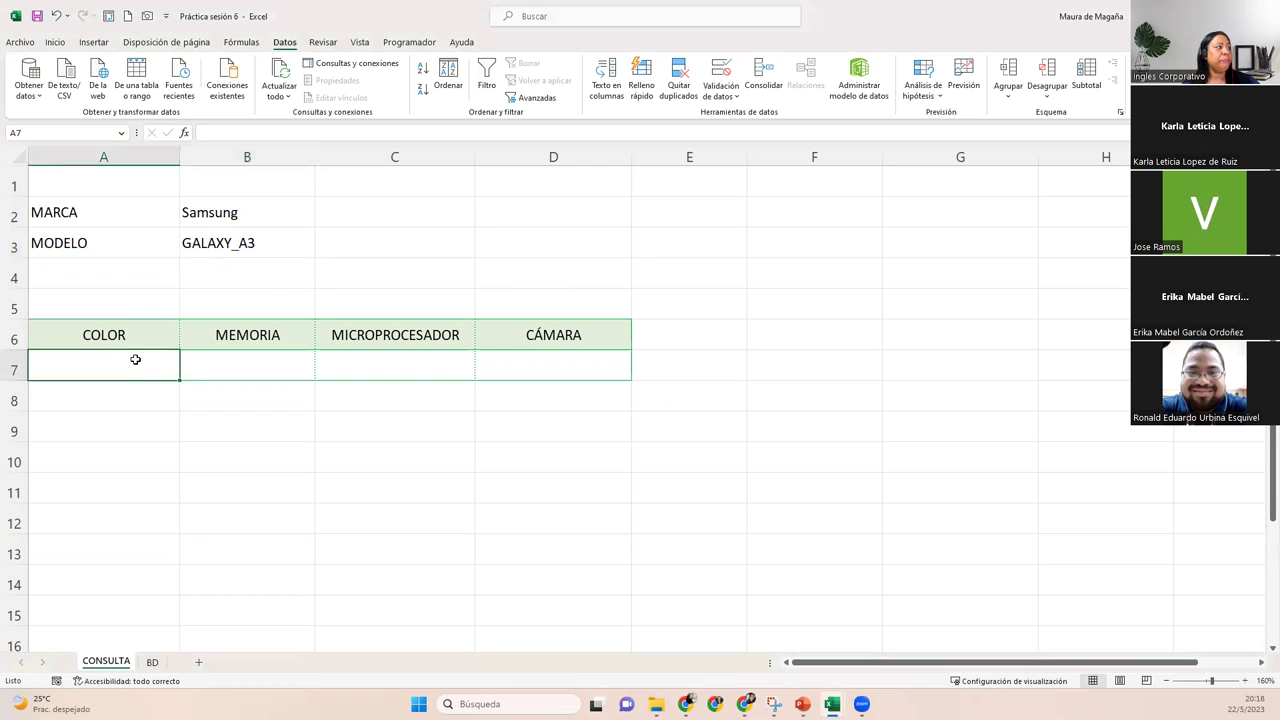
pyautogui.click(263, 241)
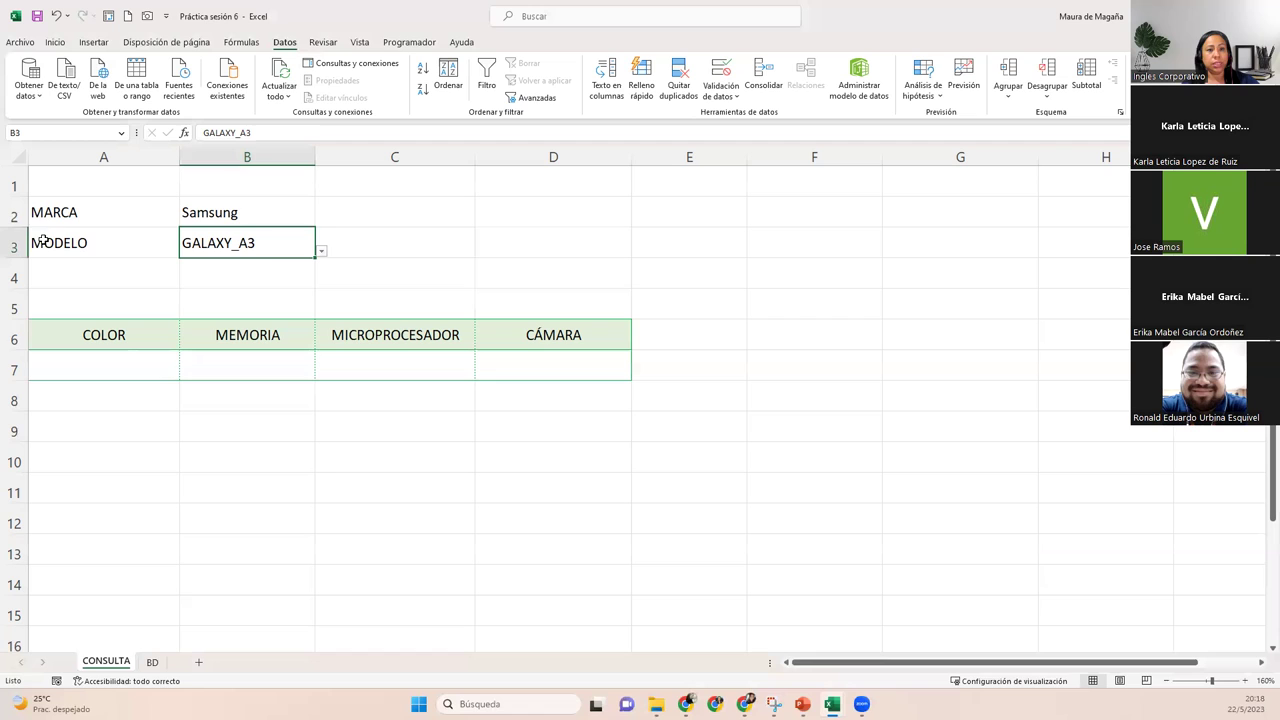
pyautogui.click(112, 358)
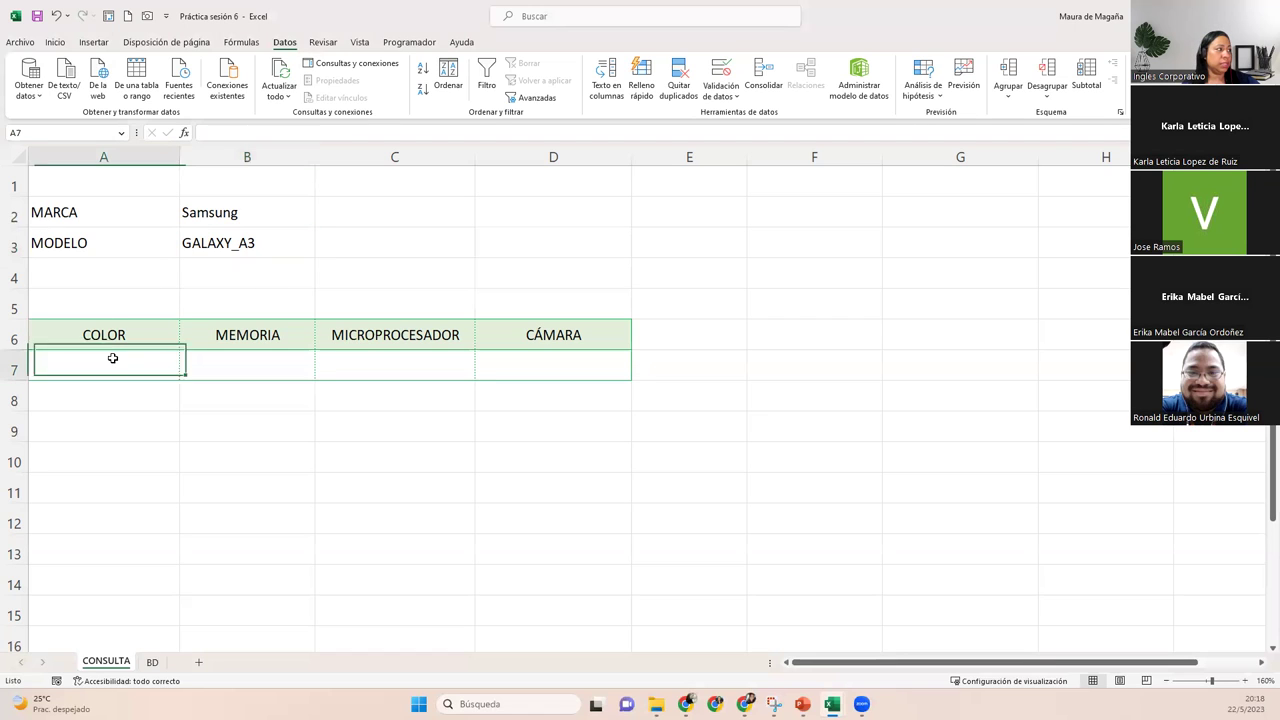
pyautogui.click(274, 355)
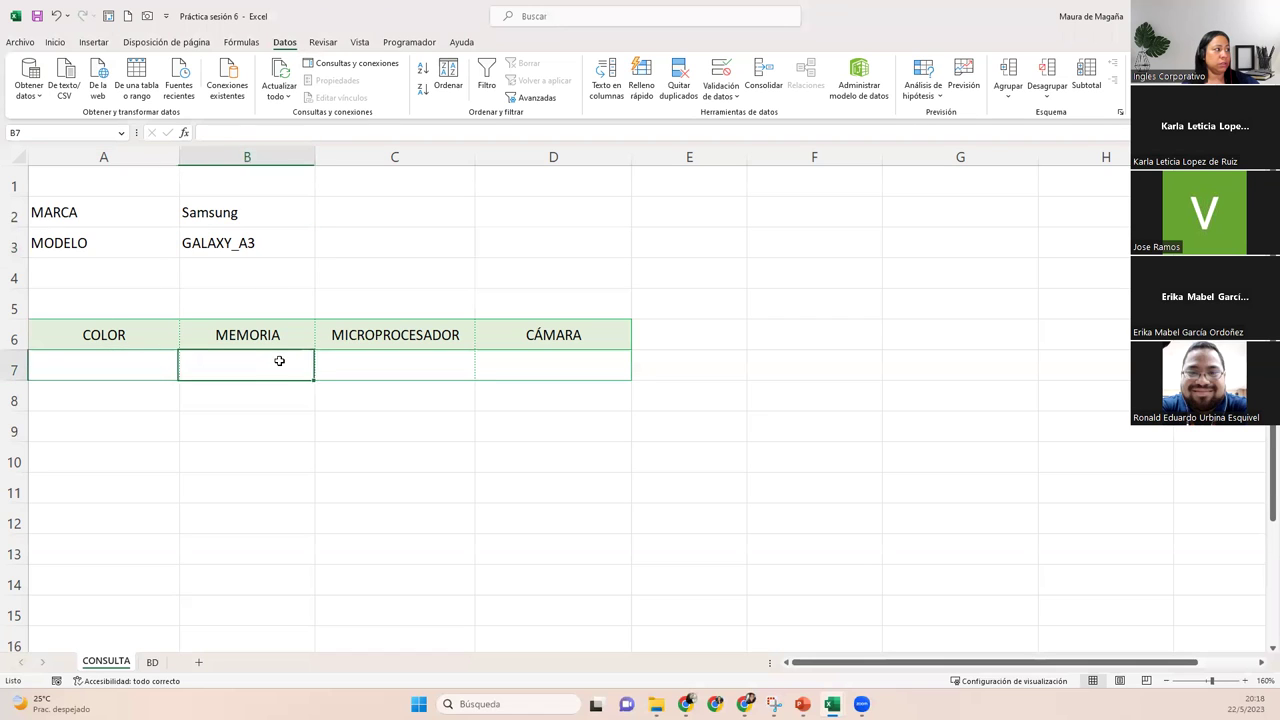
pyautogui.click(450, 359)
pyautogui.click(551, 356)
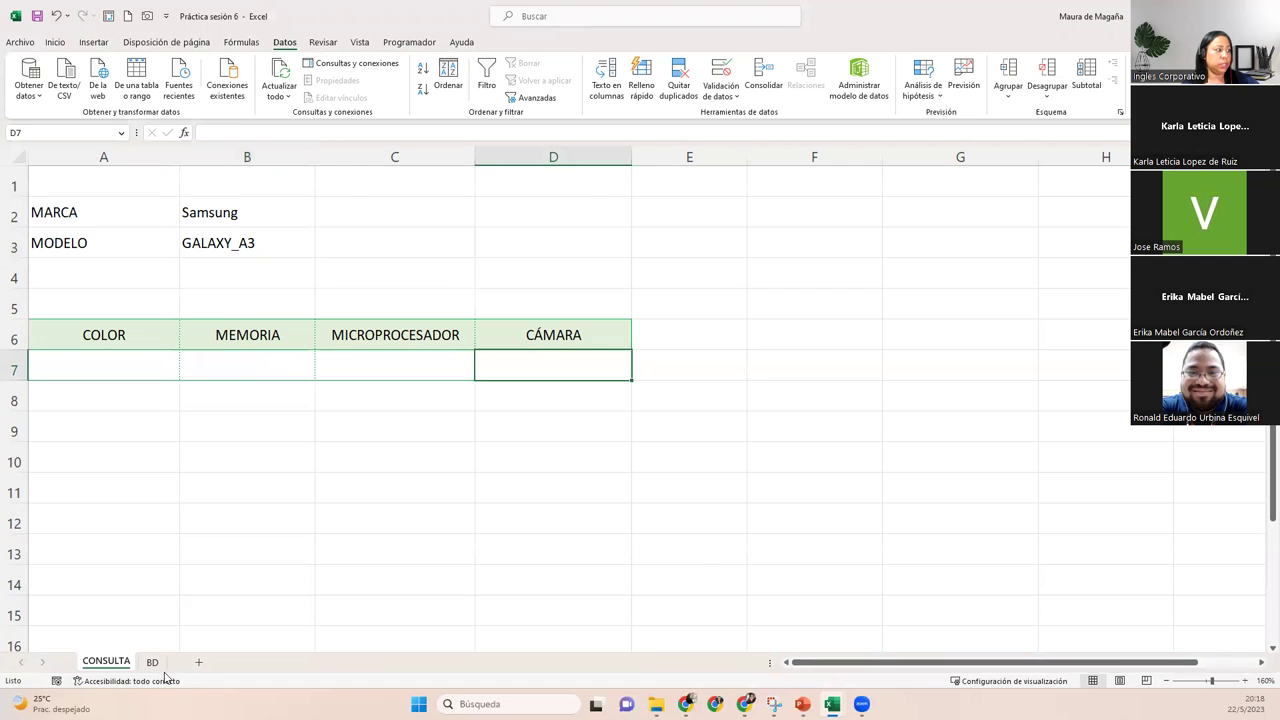
pyautogui.click(155, 663)
pyautogui.click(251, 251)
pyautogui.click(270, 215)
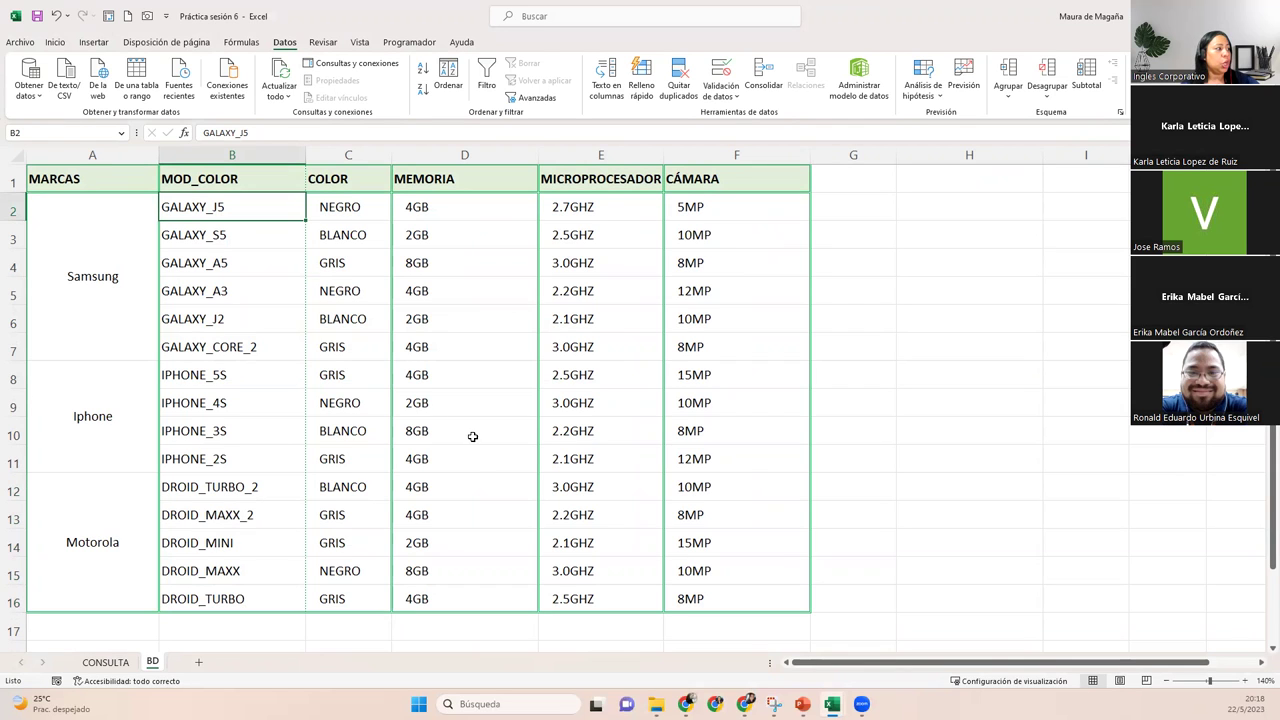
# On the BD sheet, select the GALAXY_J5 row B2 to F2.
pyautogui.click(112, 662)
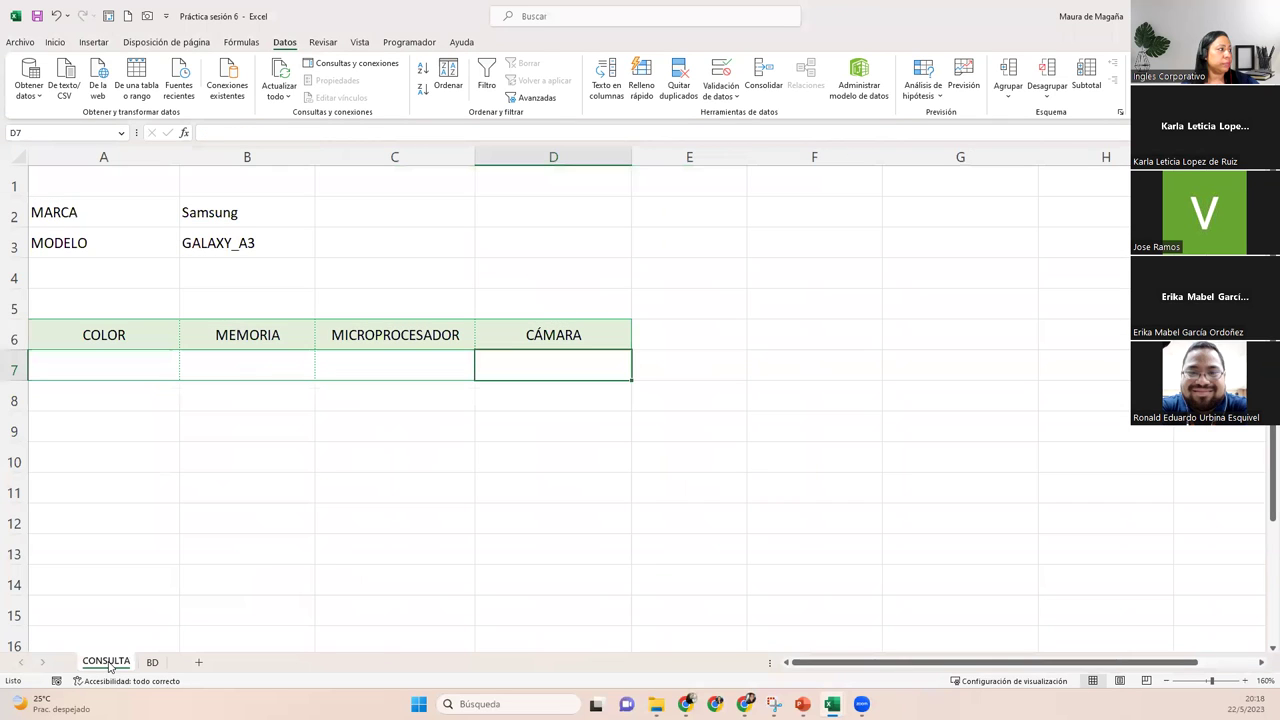
pyautogui.click(151, 662)
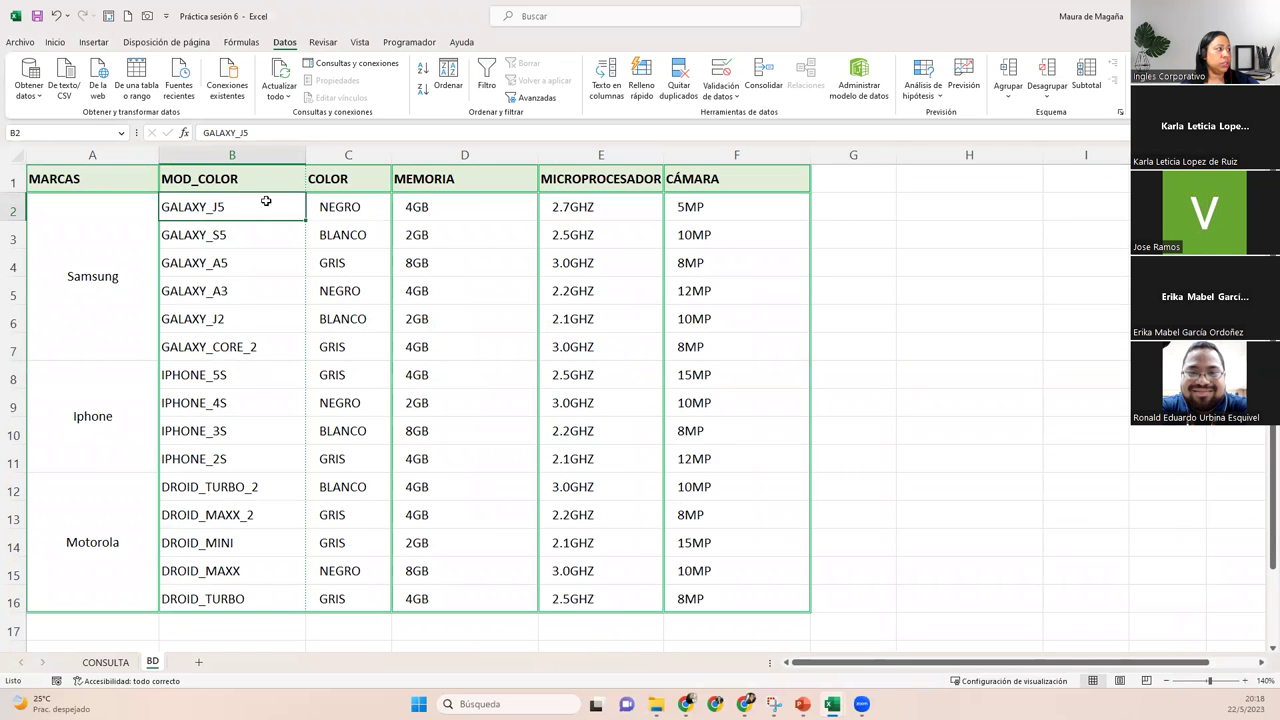
pyautogui.moveTo(338, 206); pyautogui.dragTo(723, 207)
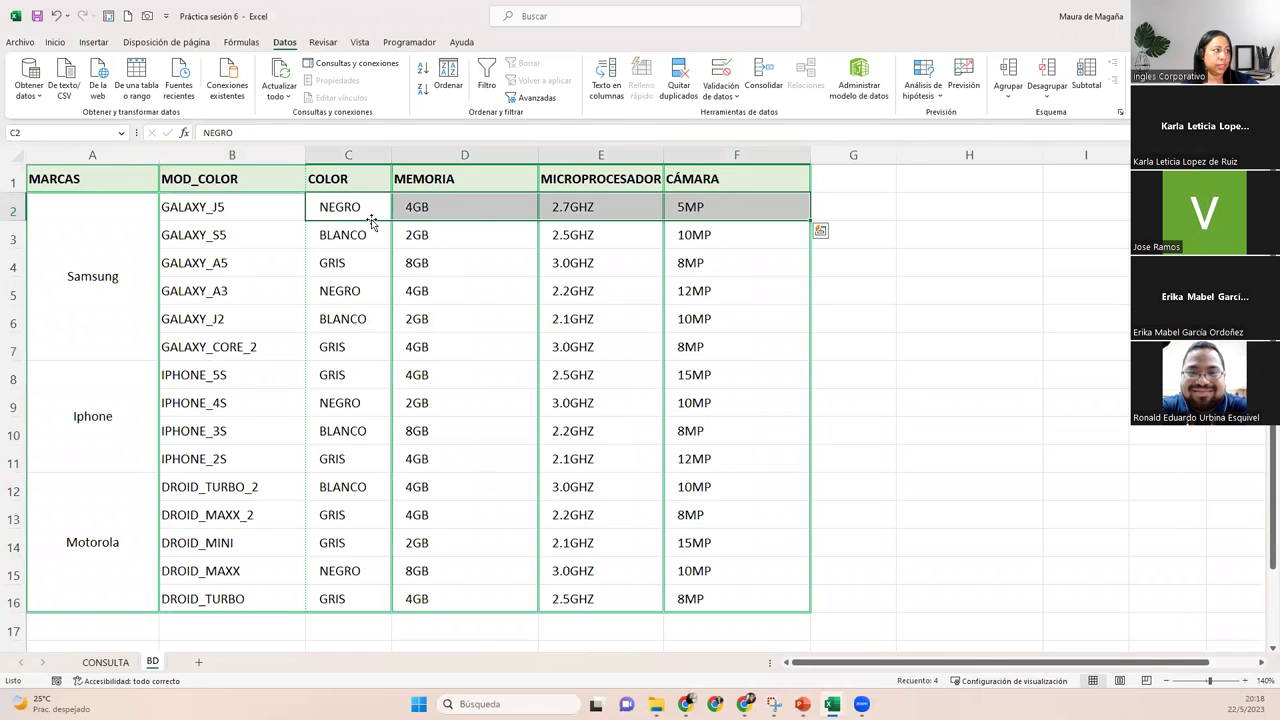
pyautogui.click(268, 208)
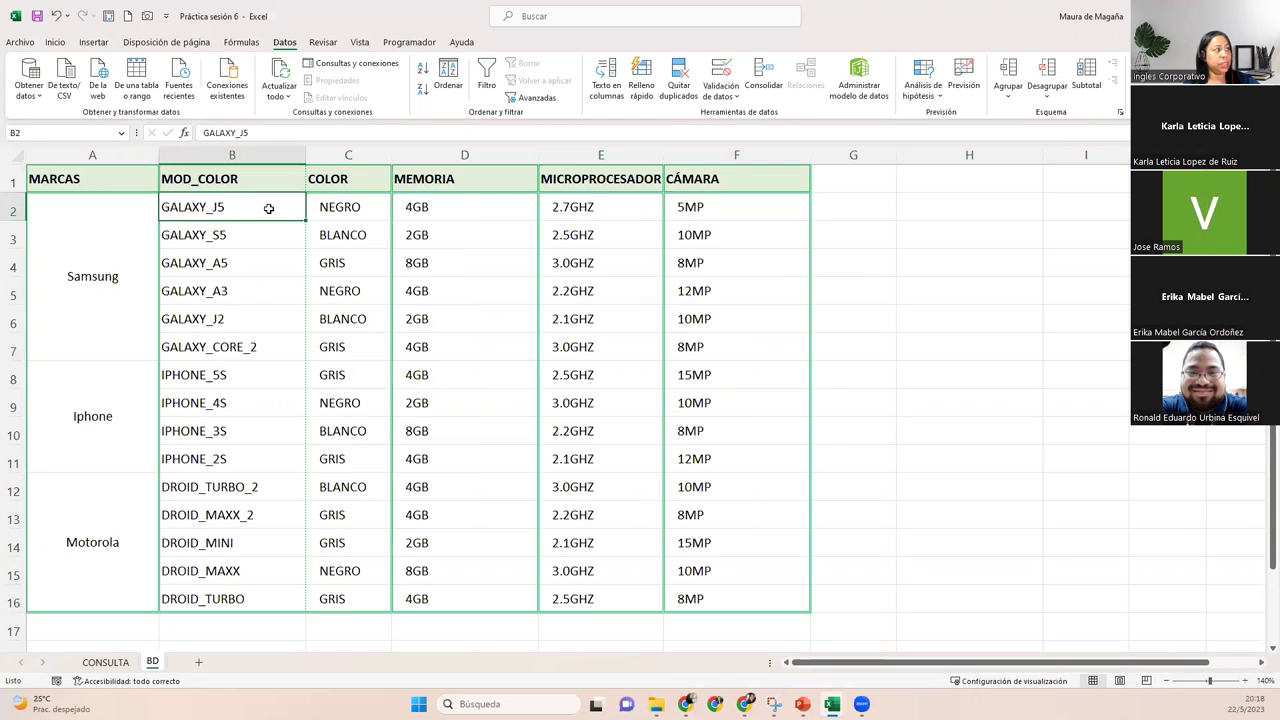
pyautogui.moveTo(268, 208); pyautogui.dragTo(686, 200)
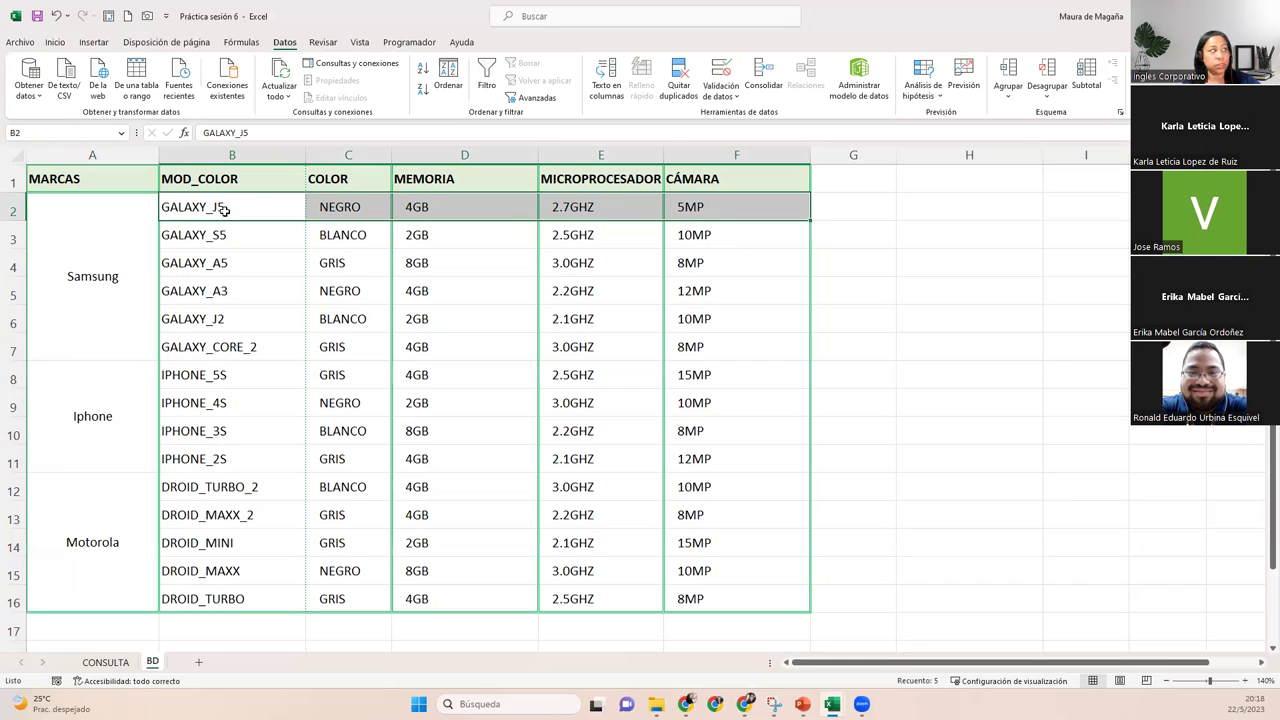
# Compare CONSULTA's blank result cells A7:D7 with the GALAXY_J5 data on BD.
pyautogui.click(106, 662)
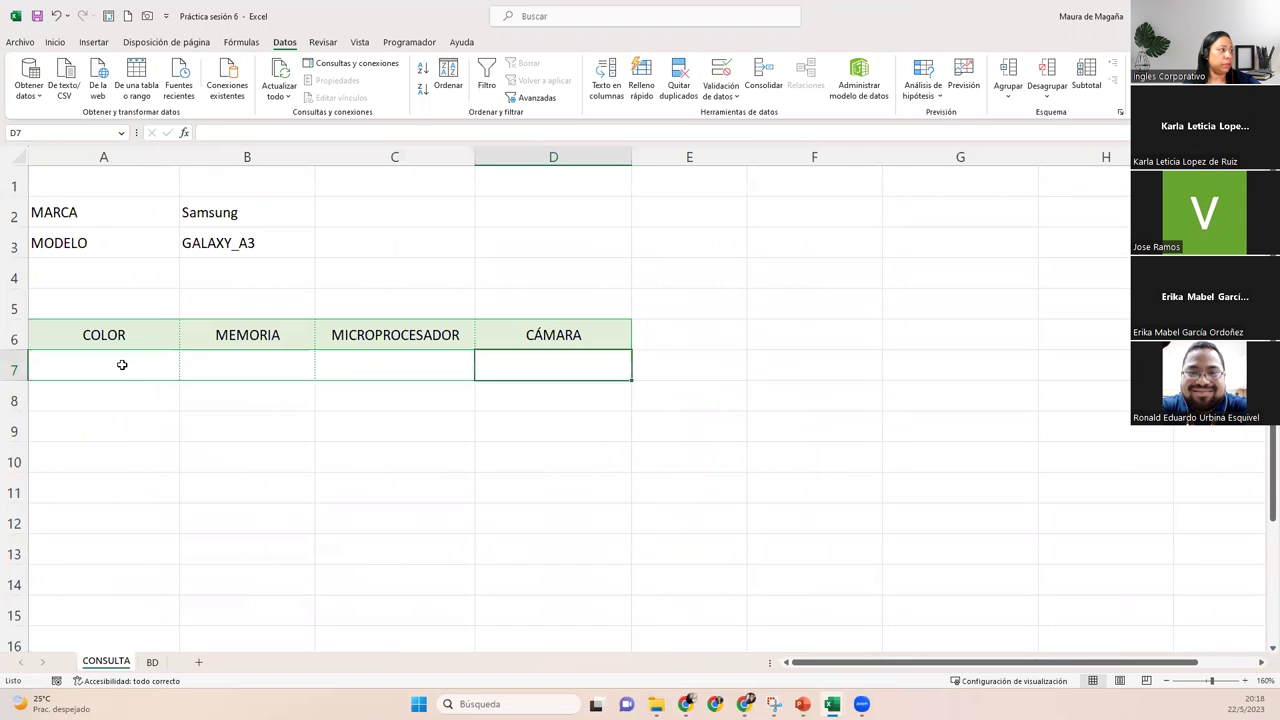
pyautogui.moveTo(120, 363); pyautogui.dragTo(572, 382)
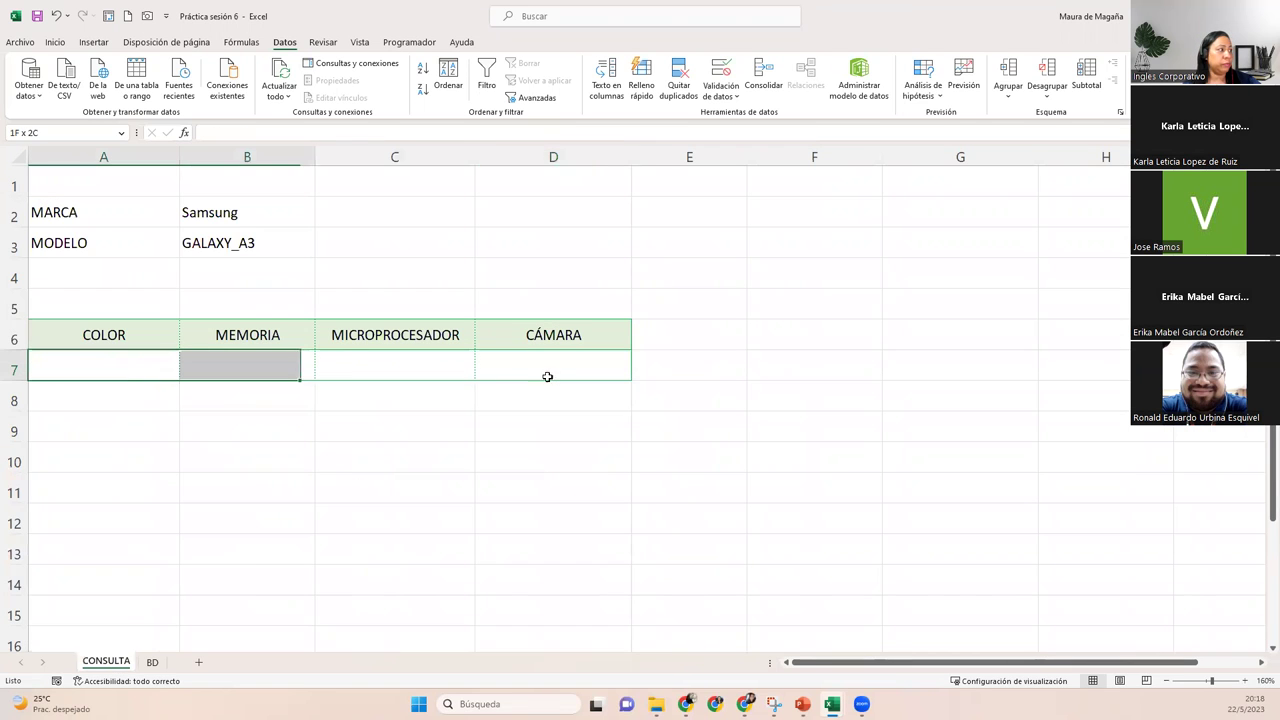
pyautogui.click(161, 364)
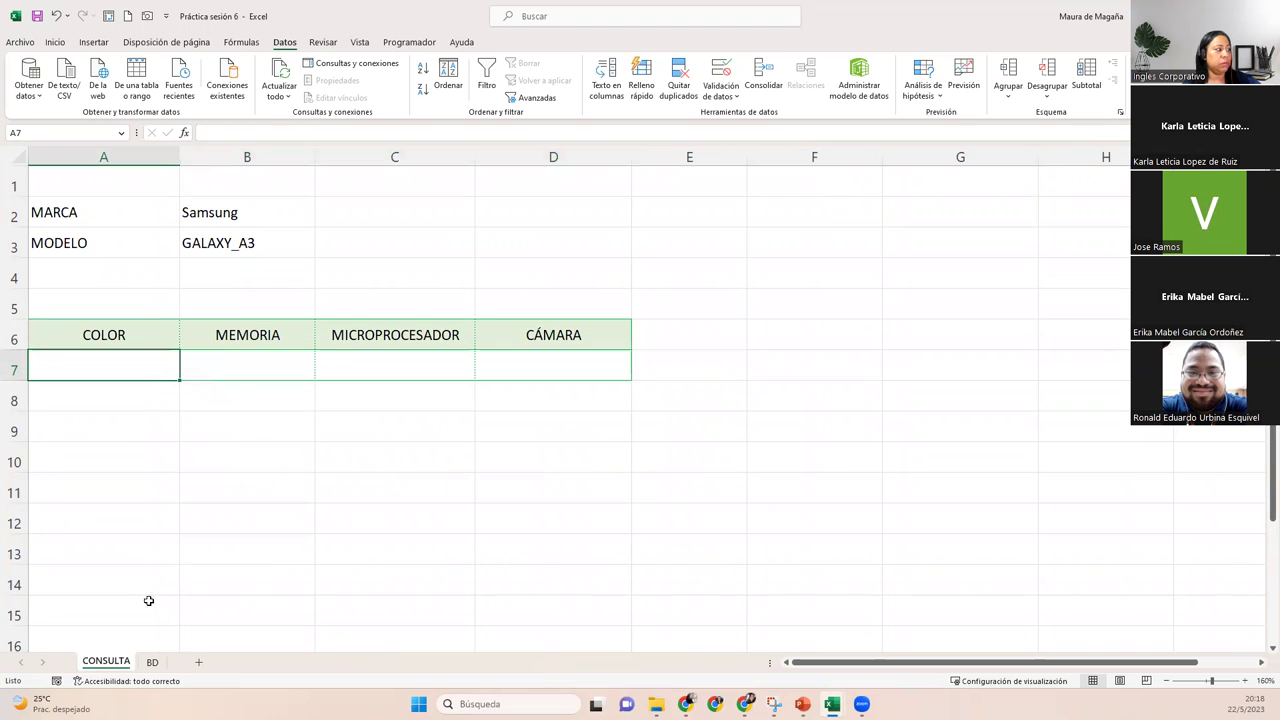
pyautogui.click(153, 662)
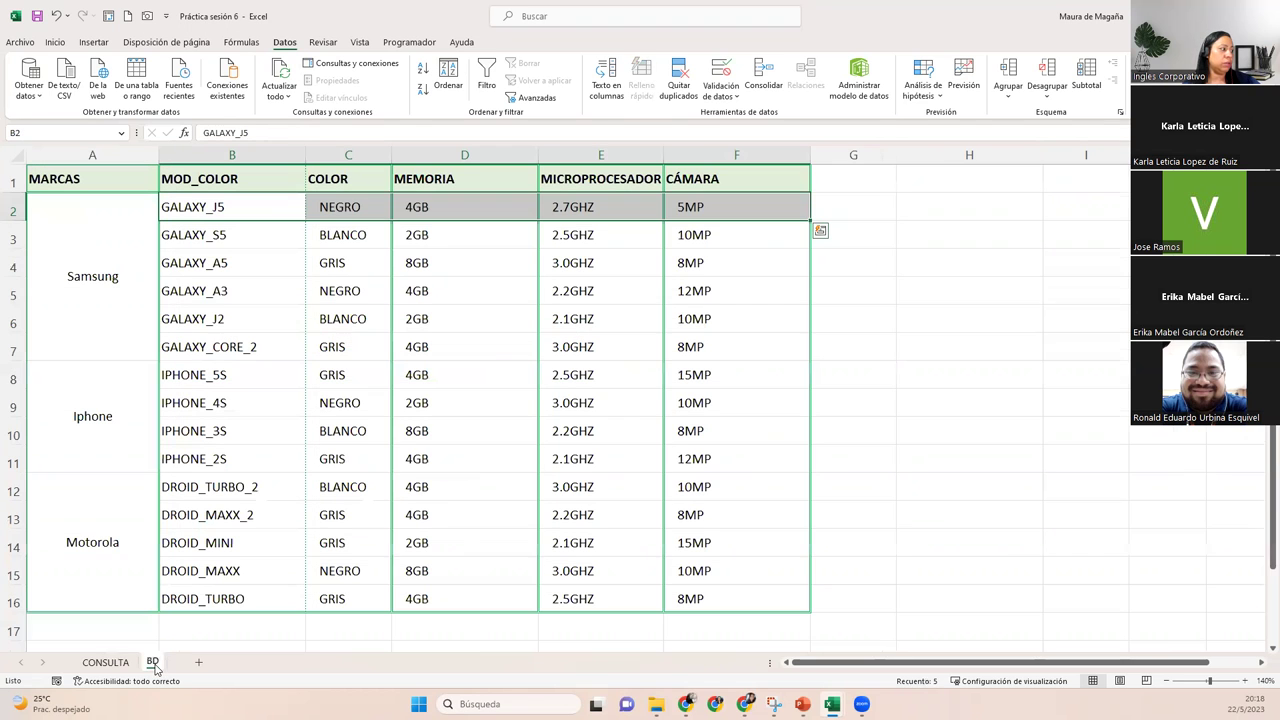
pyautogui.click(263, 207)
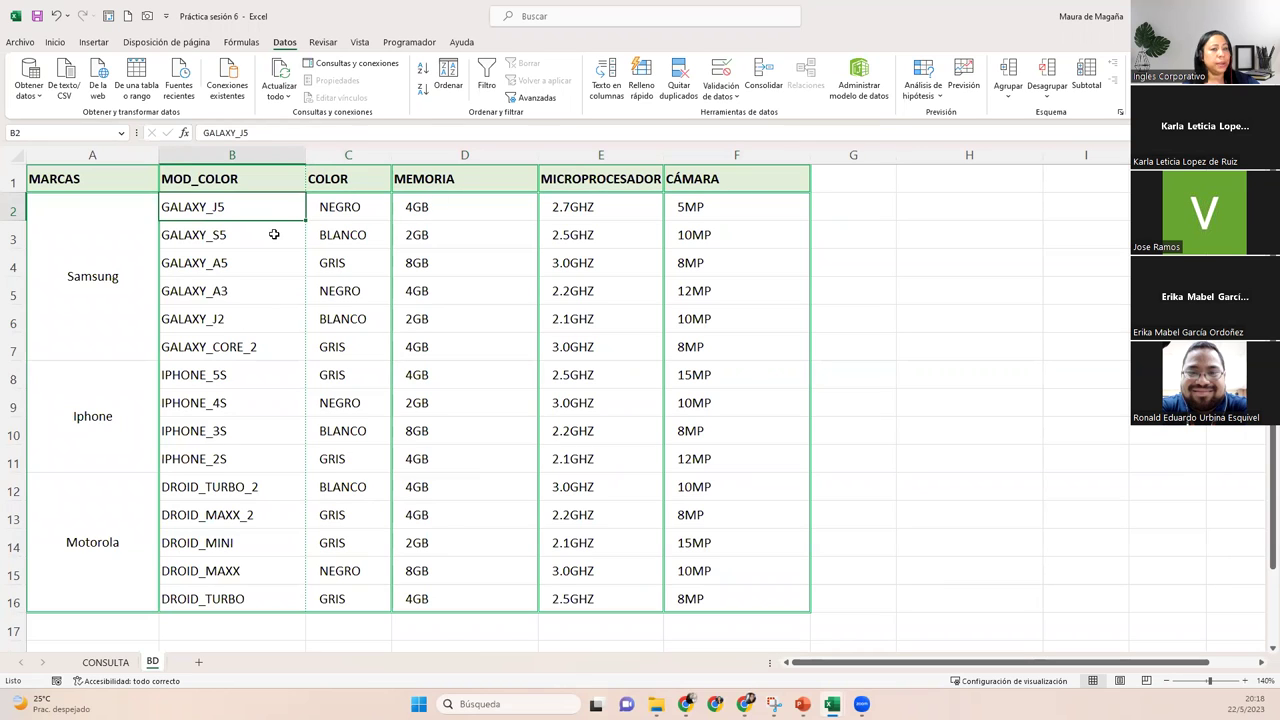
pyautogui.click(115, 666)
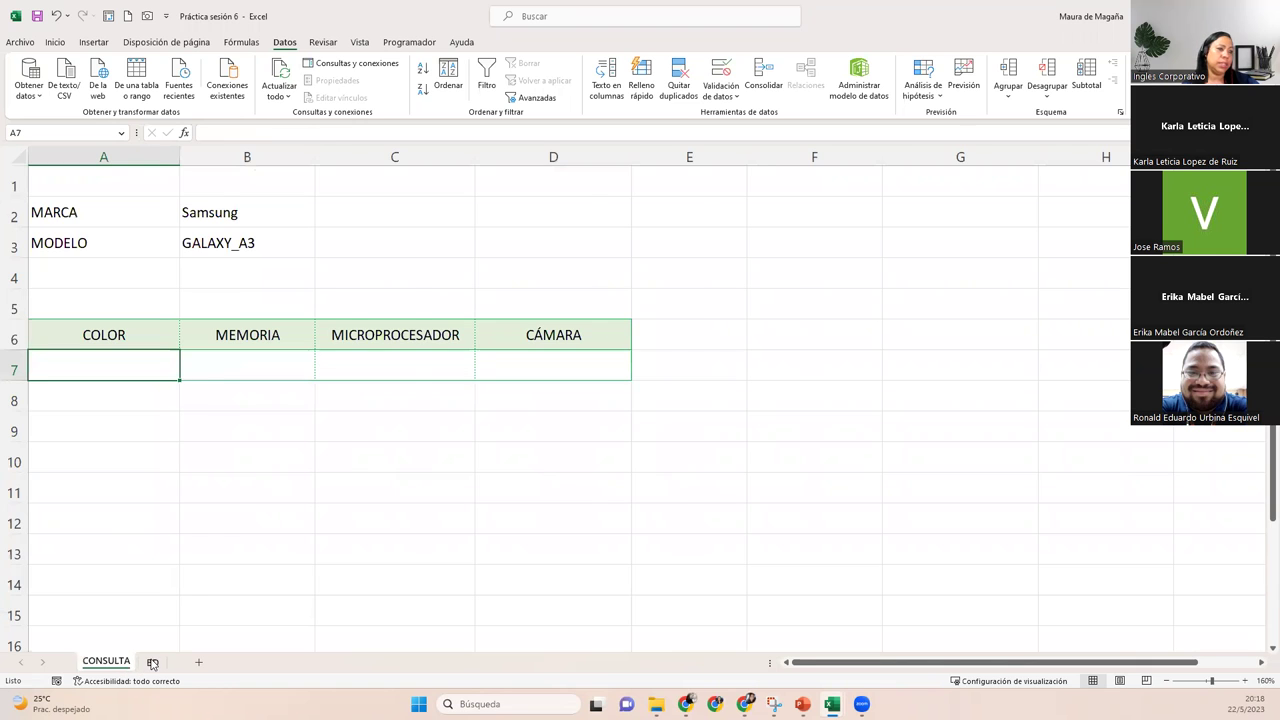
pyautogui.click(152, 665)
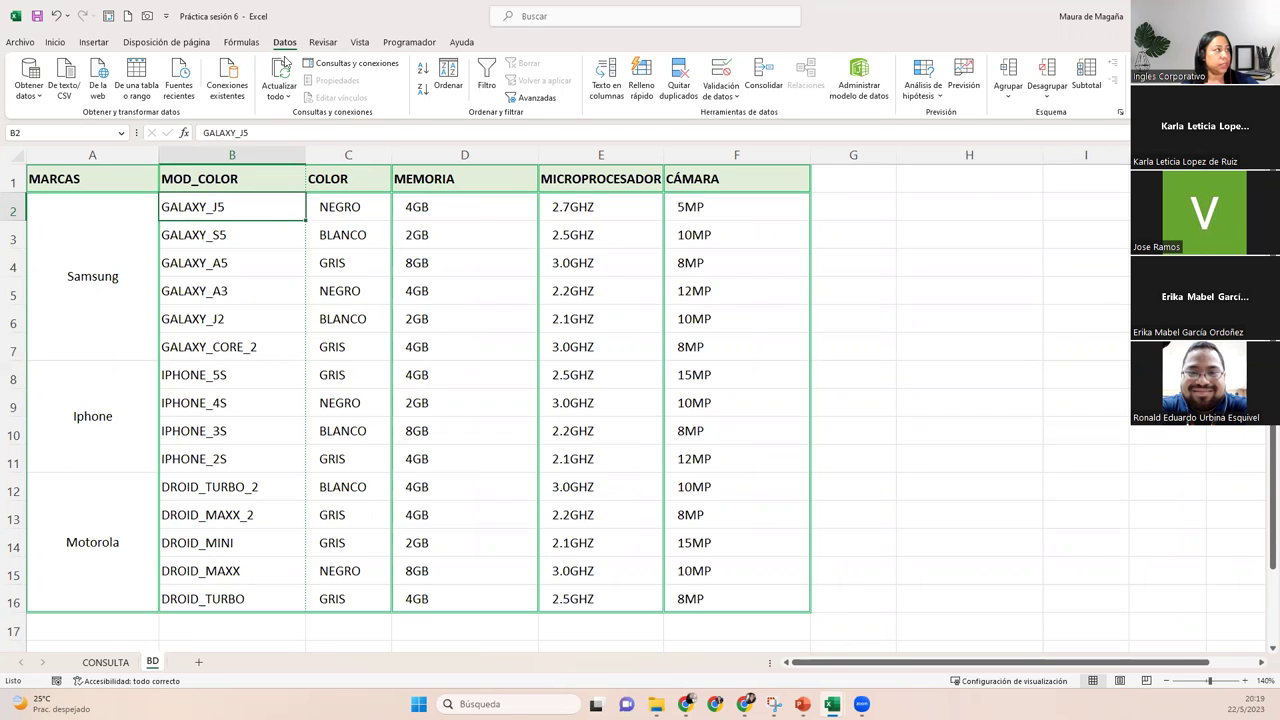
# Define the workbook name GALAXY_J5_COL by extending the suggested GALAXY_J5 name.
pyautogui.click(241, 46)
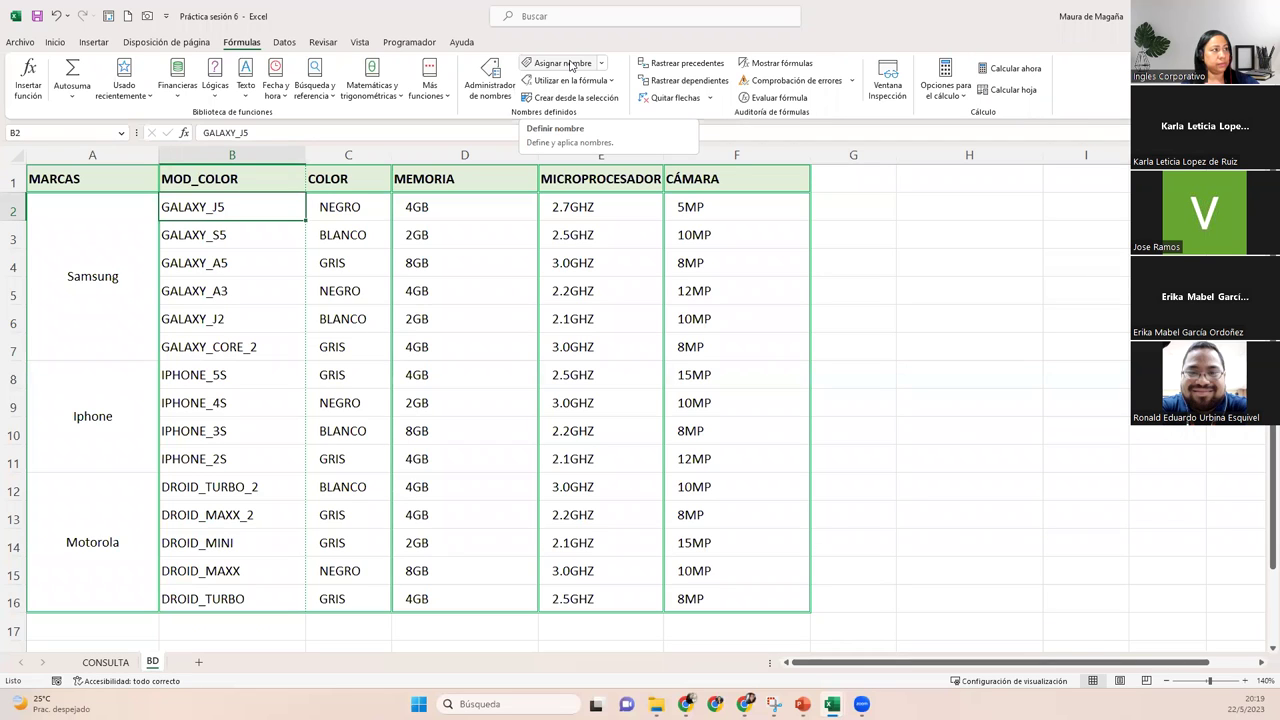
pyautogui.click(571, 66)
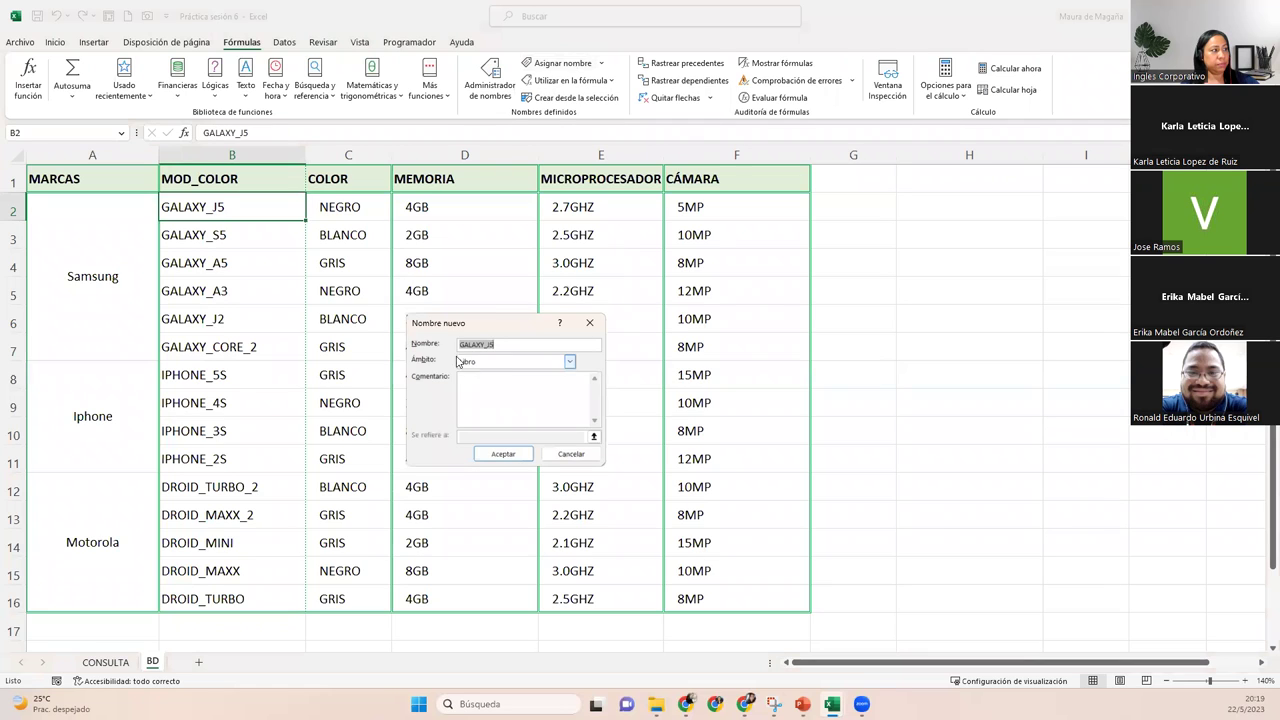
pyautogui.click(507, 347)
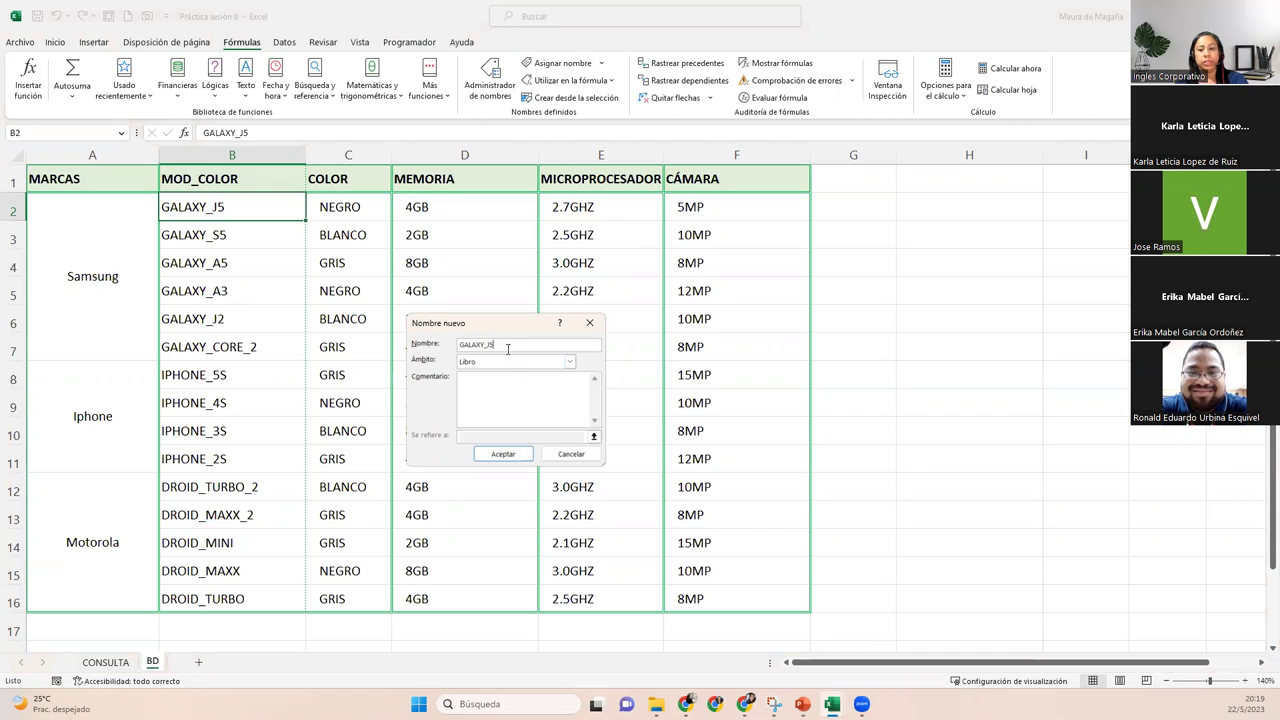
pyautogui.write('_')
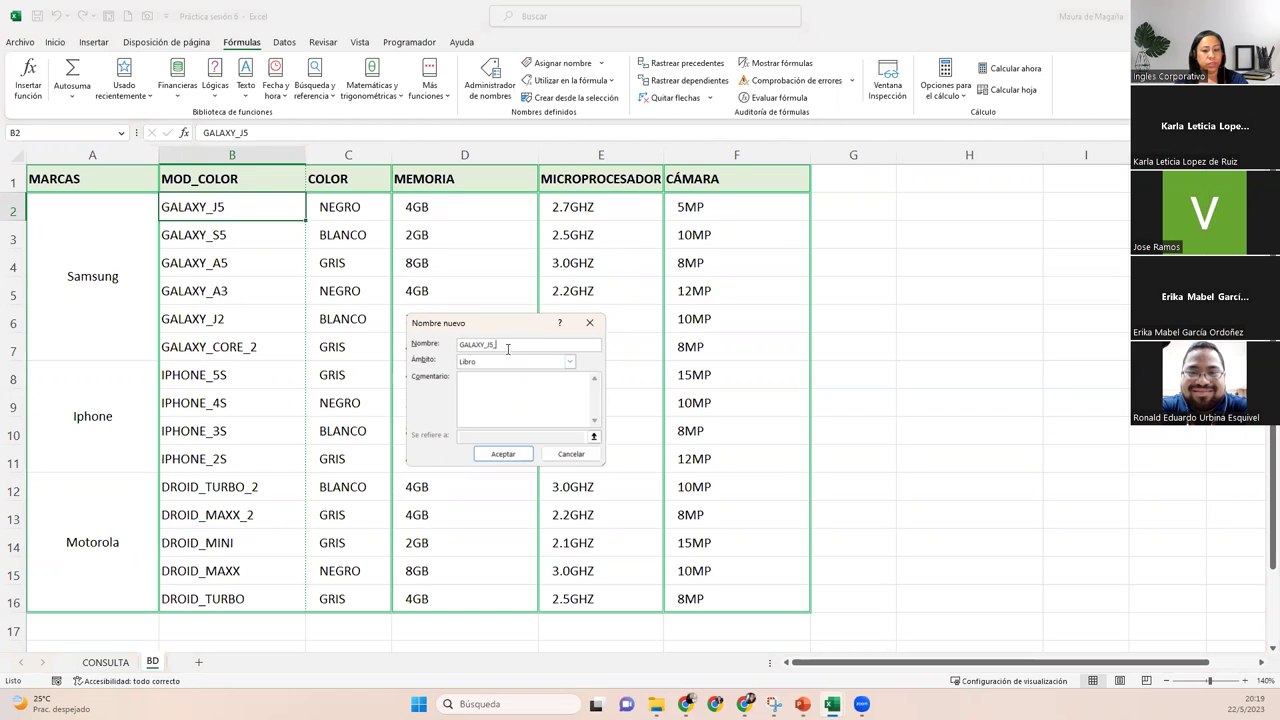
pyautogui.write('COL')
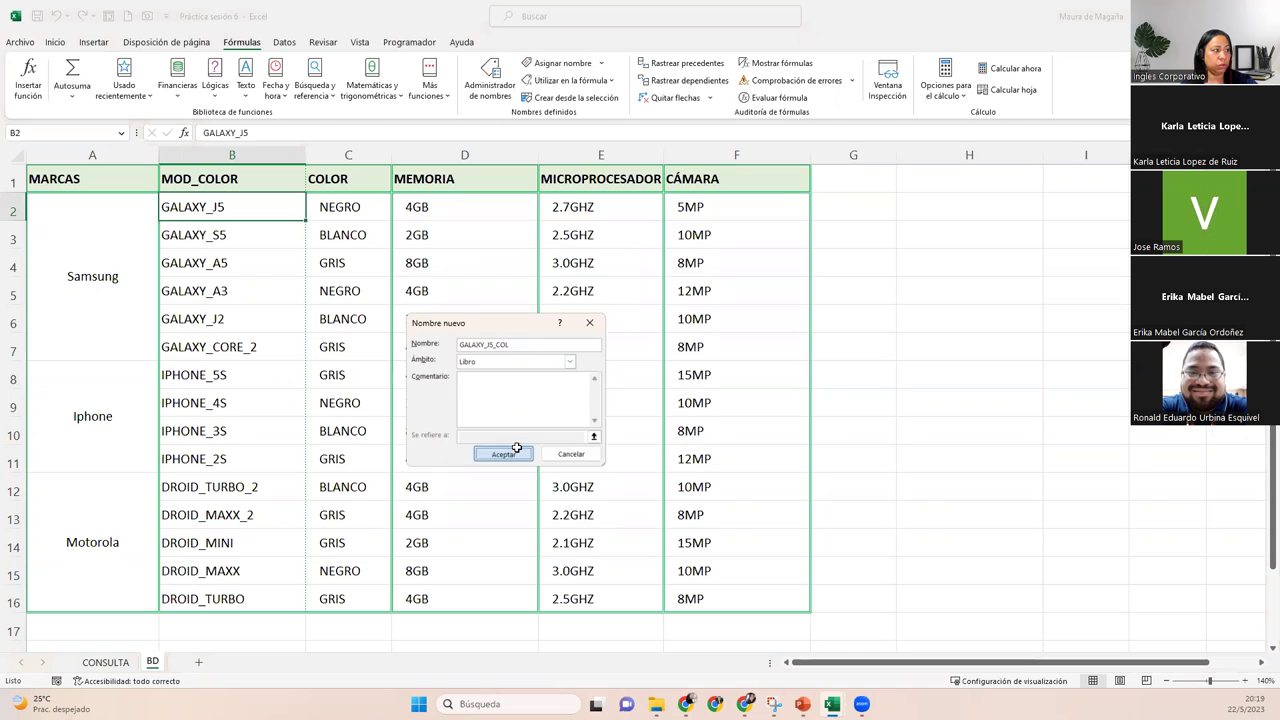
pyautogui.click(503, 454)
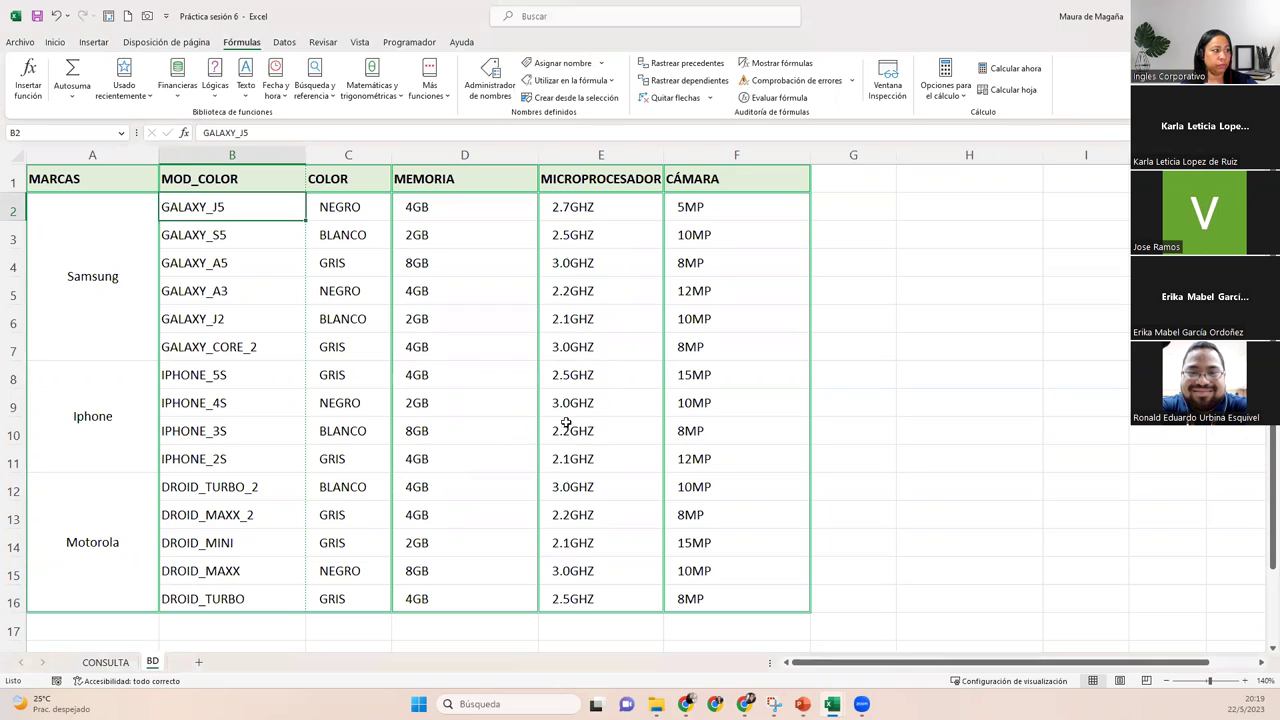
# Edit GALAXY_J5_COL in the Name Manager so it refers to =BD!$C$2 (NEGRO).
pyautogui.click(489, 72)
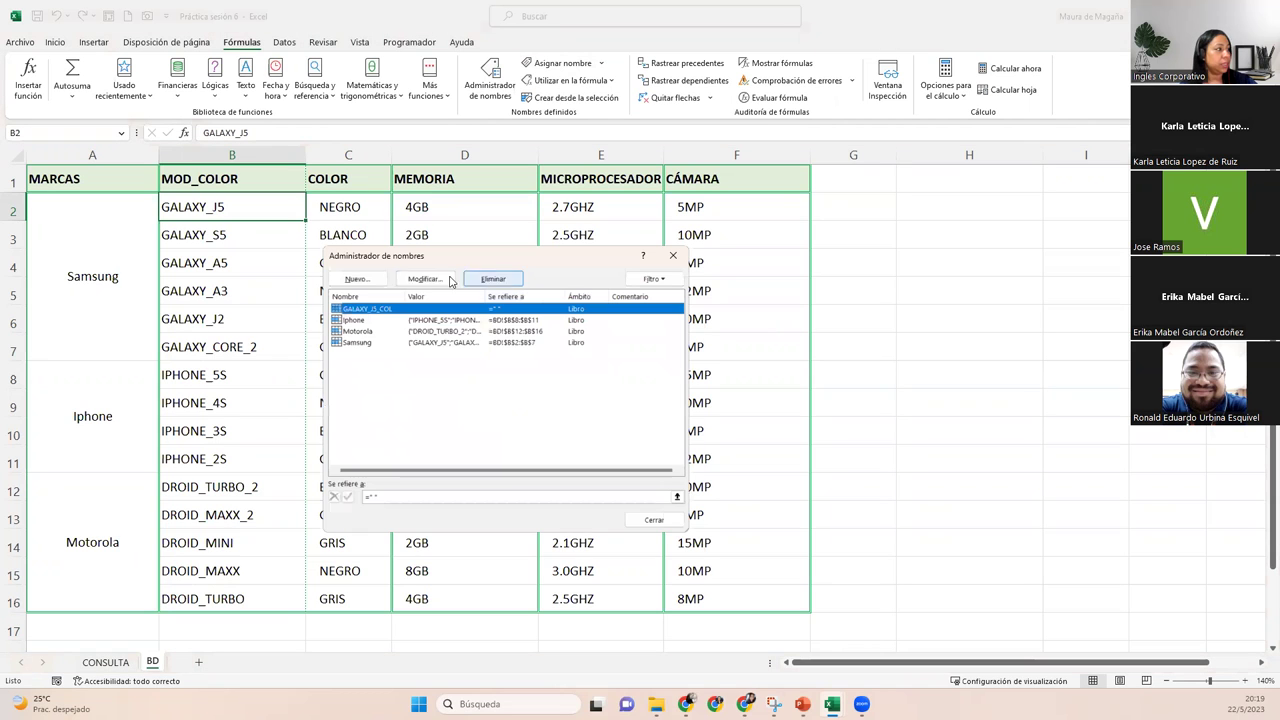
pyautogui.click(449, 280)
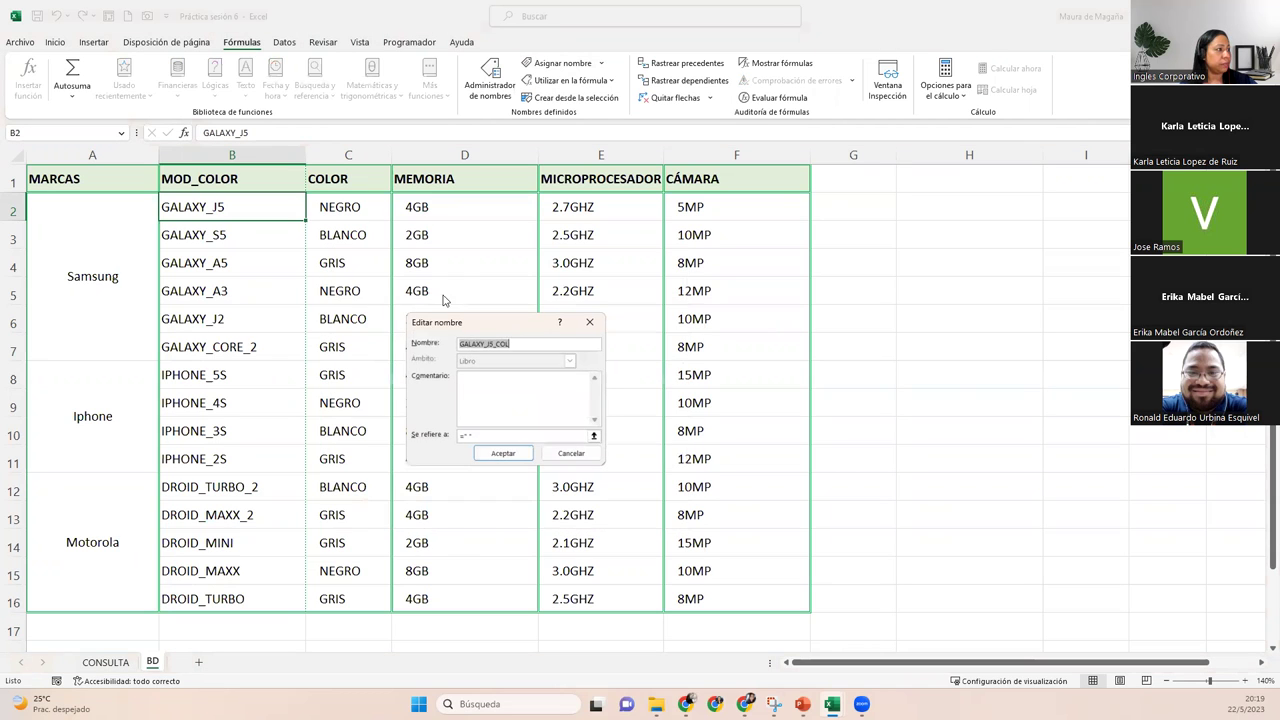
pyautogui.click(500, 435)
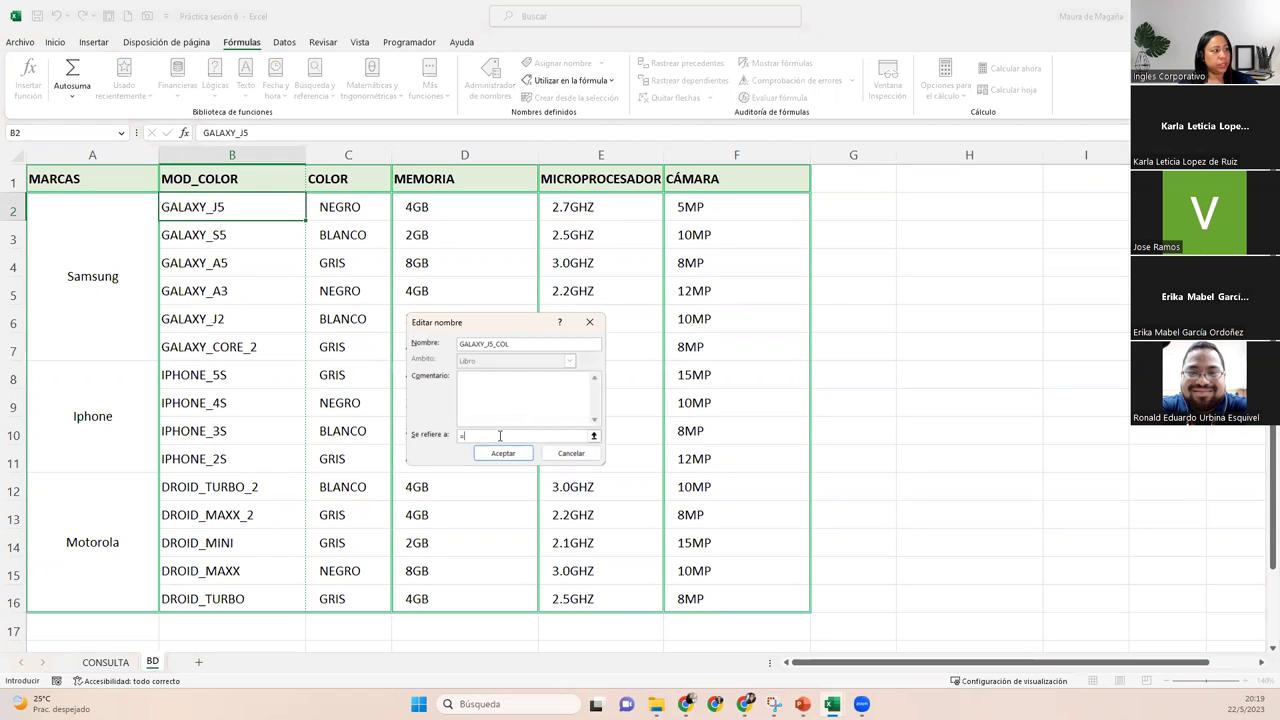
pyautogui.click(361, 212)
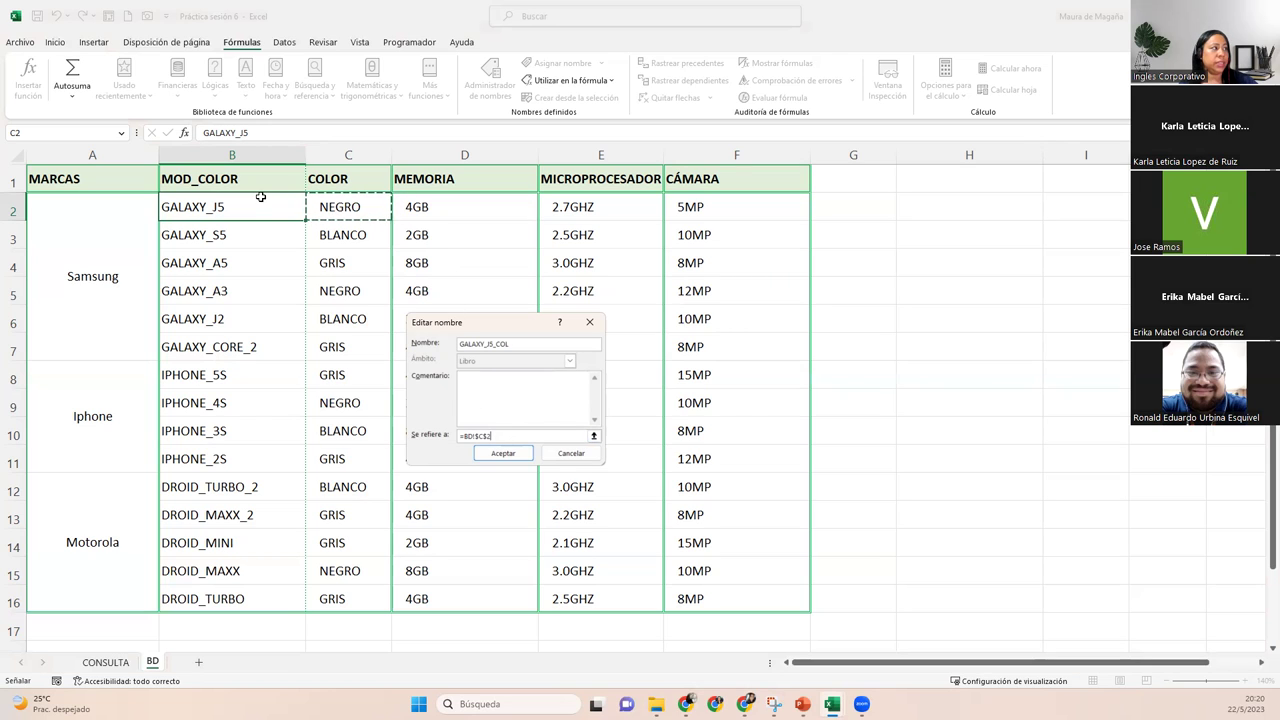
pyautogui.click(509, 437)
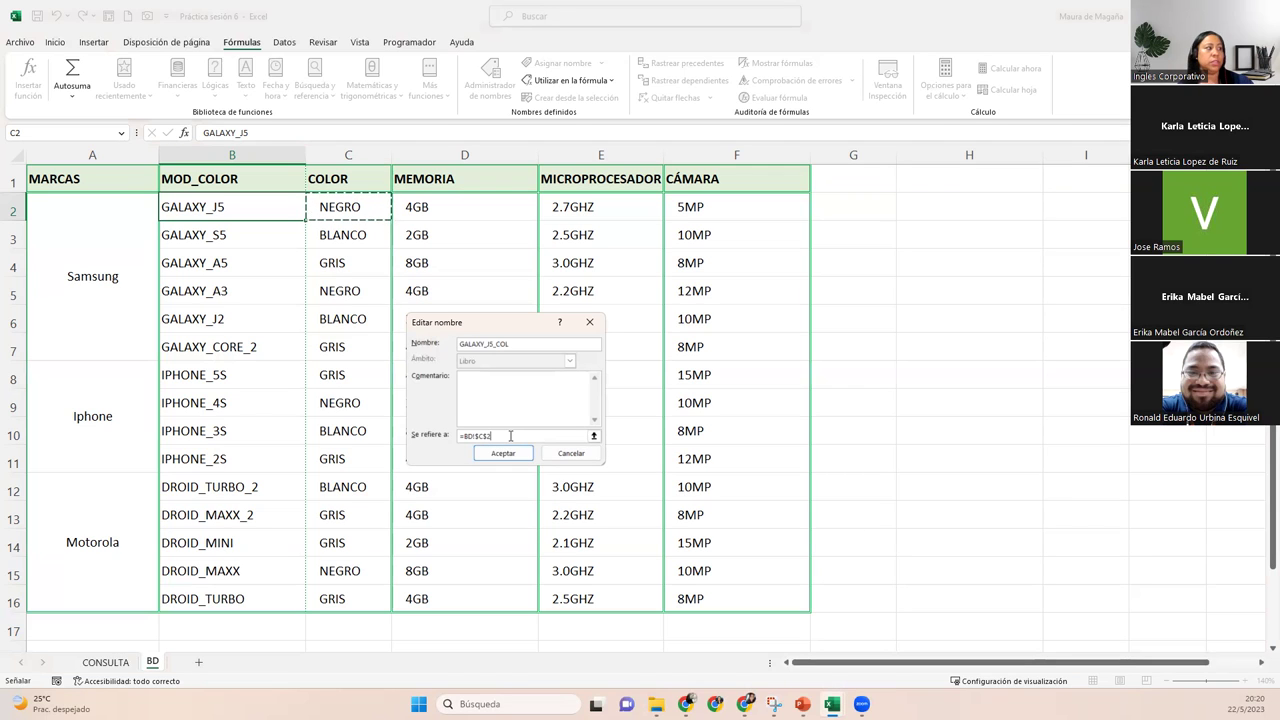
pyautogui.click(503, 453)
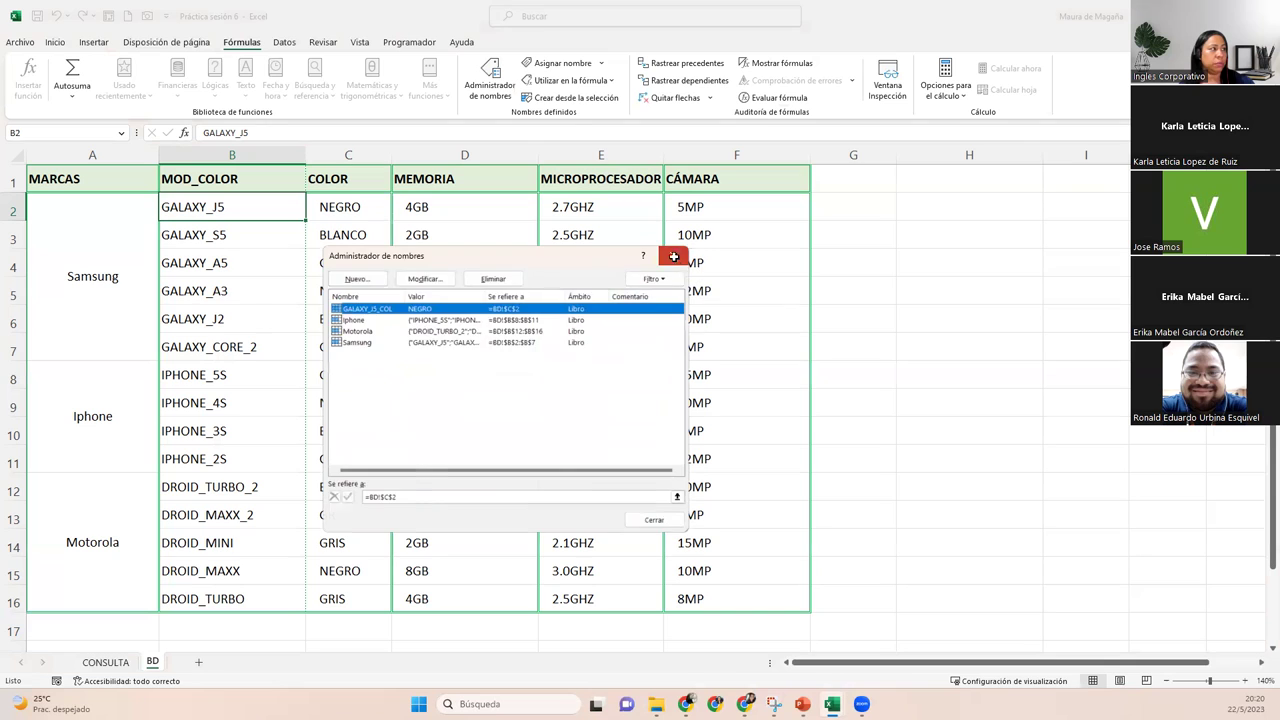
pyautogui.click(674, 259)
# Append (_COL) to the COLOR header in C1 and (_MEM) to MEMORIA in D1.
pyautogui.click(357, 156)
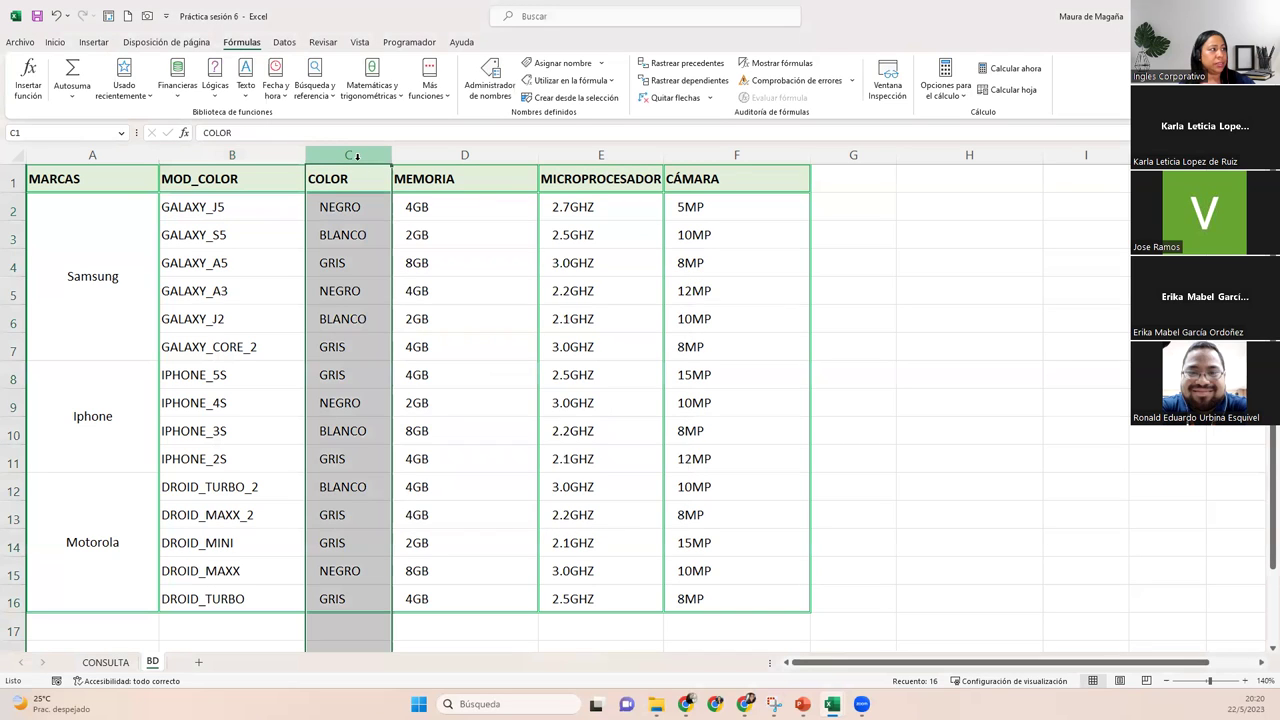
pyautogui.click(356, 177)
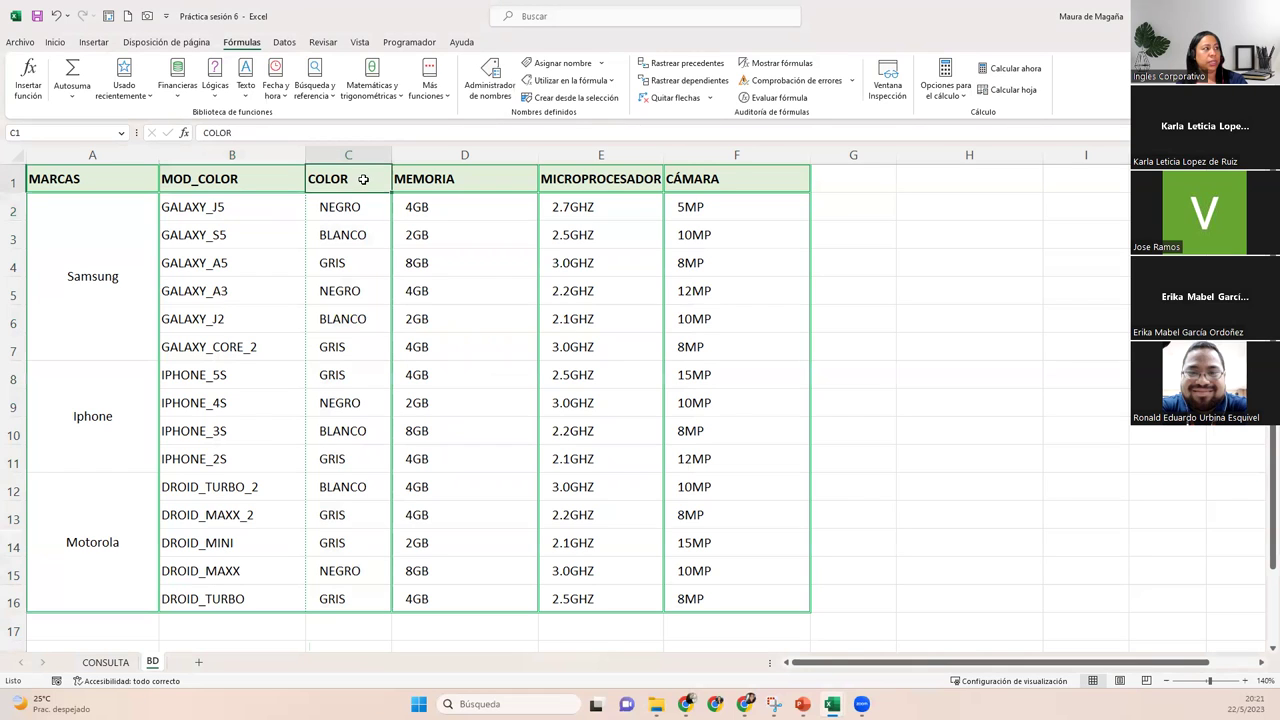
pyautogui.doubleClick(363, 179)
pyautogui.write('(_COL')
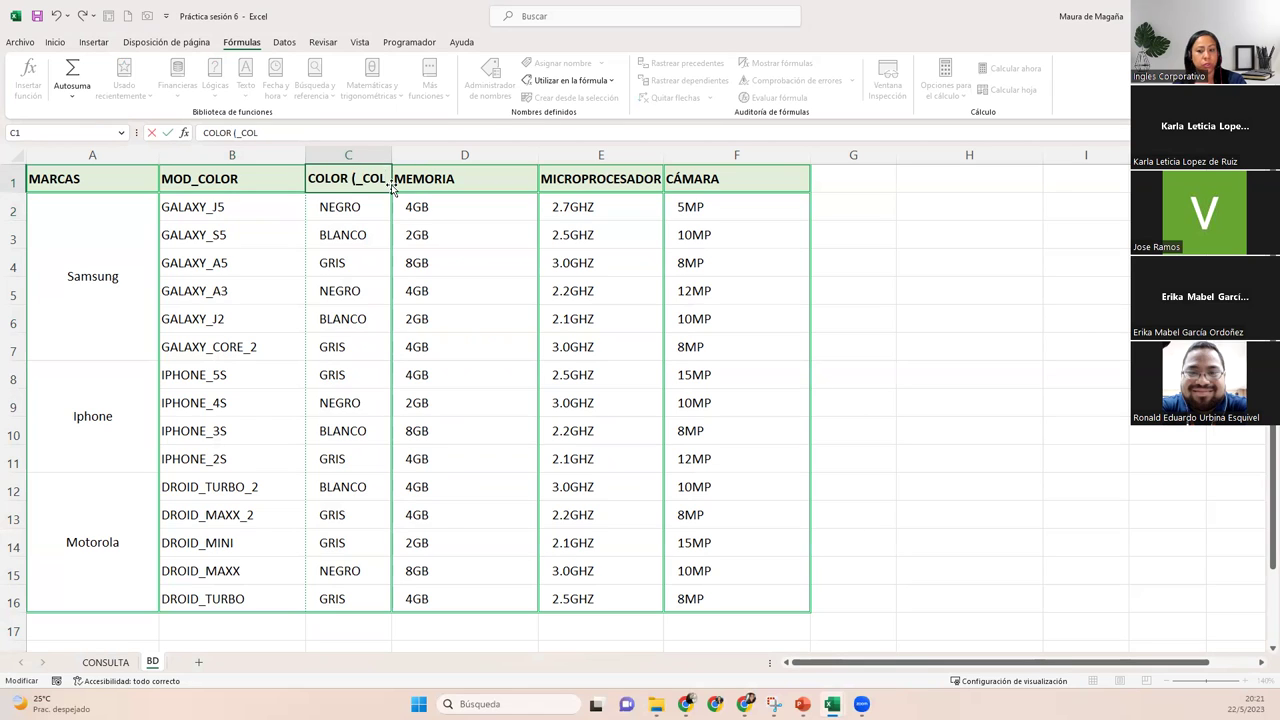
pyautogui.write(')')
pyautogui.press('Return')
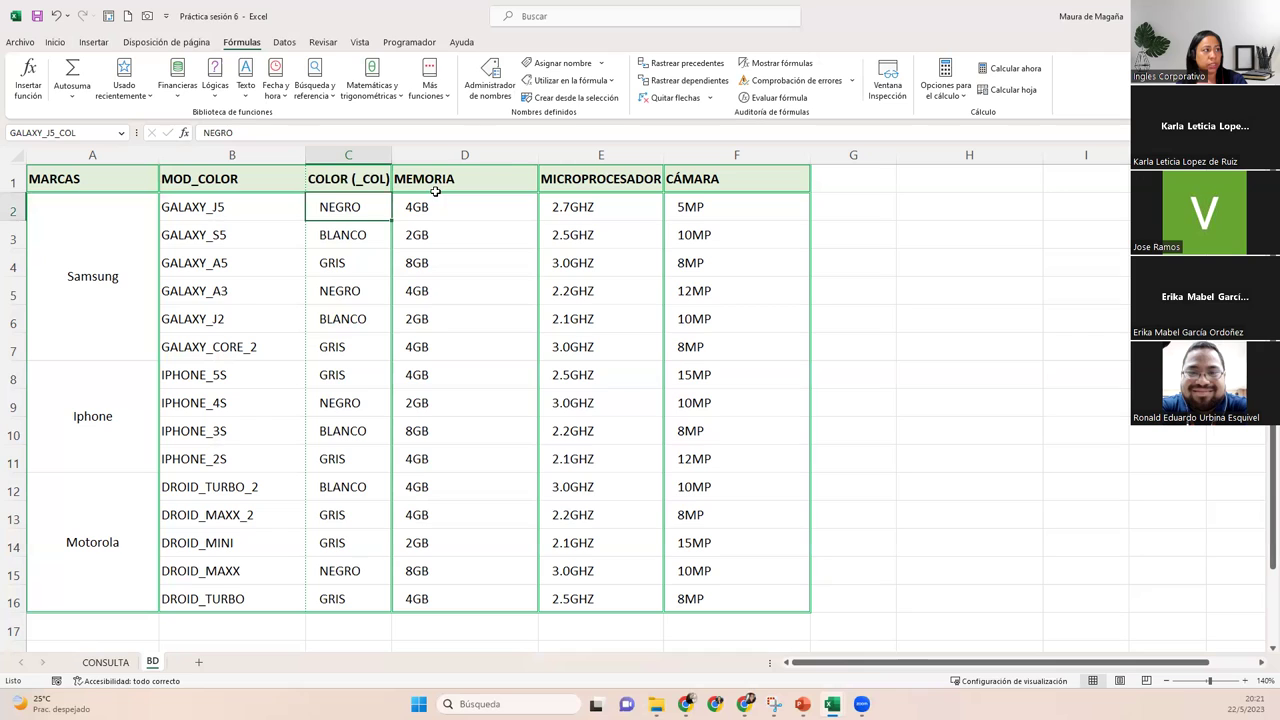
pyautogui.click(516, 178)
pyautogui.doubleClick(516, 178)
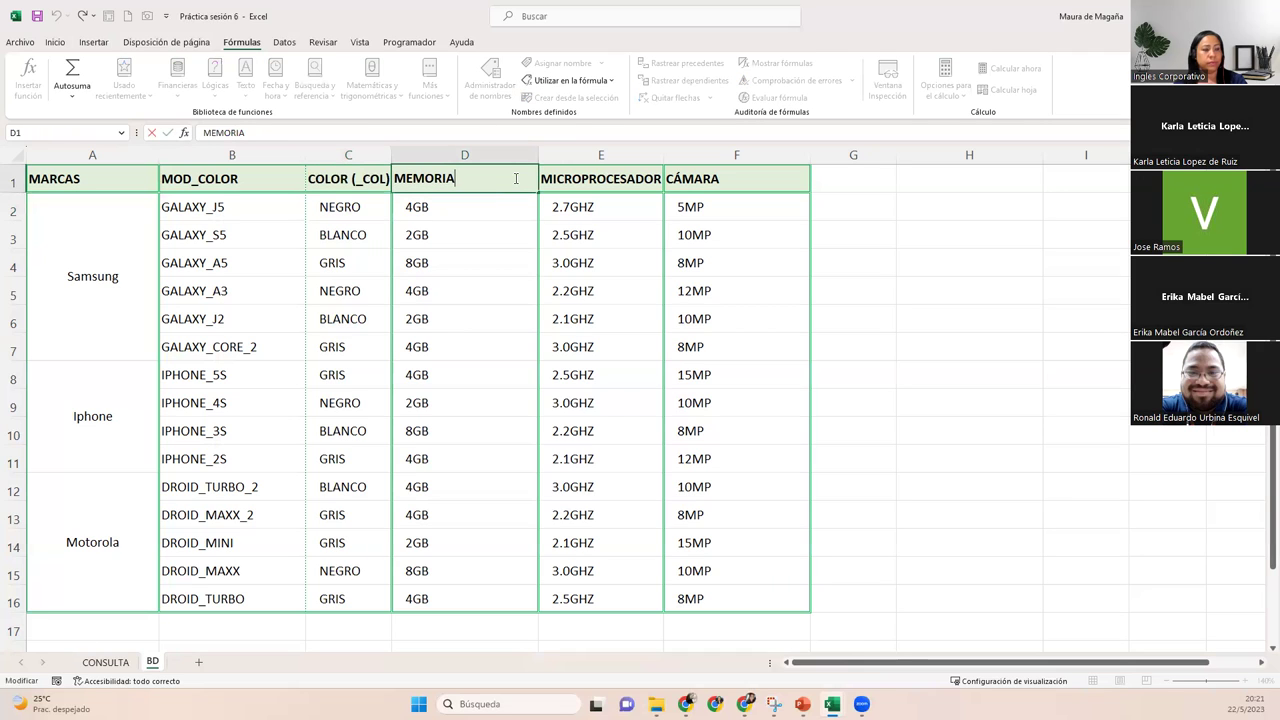
pyautogui.write('(_MEM)')
pyautogui.press('Return')
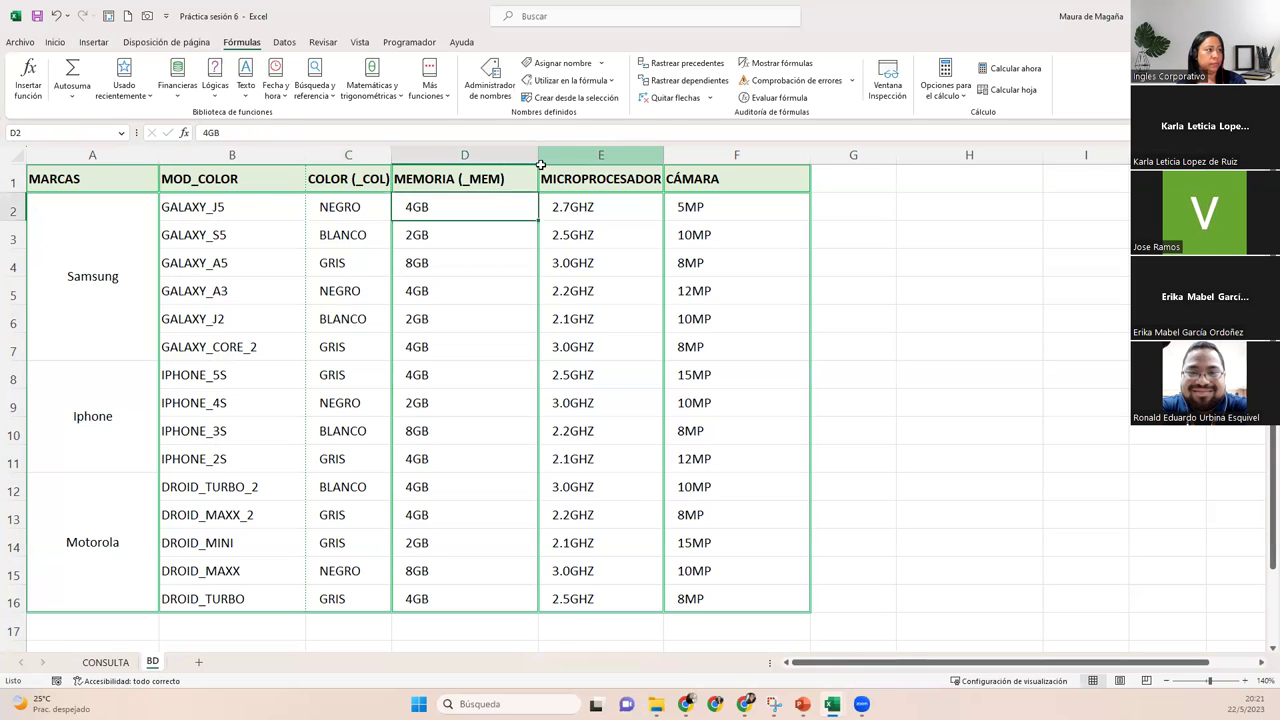
# Append (_MIC) to MICROPROCESADOR in E1 and (_CAM) to CÁMARA in F1, autofitting columns D and E.
pyautogui.doubleClick(537, 155)
pyautogui.doubleClick(558, 178)
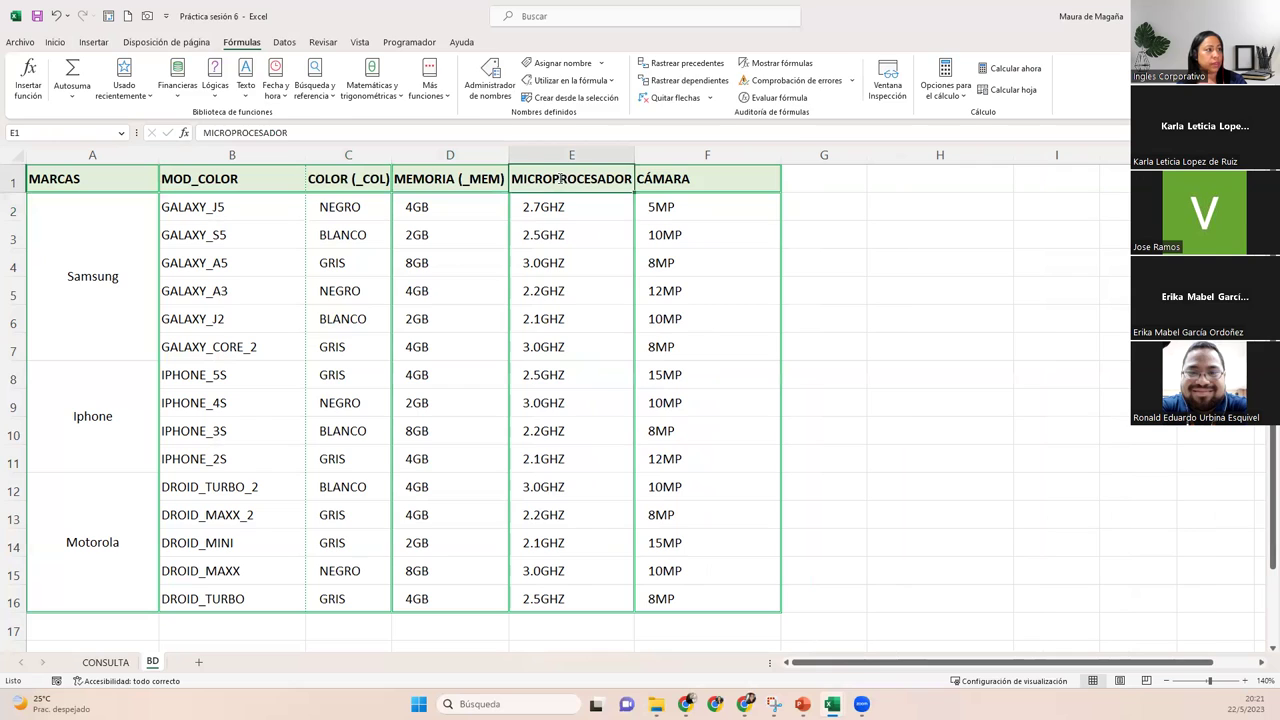
pyautogui.write('(_MIC')
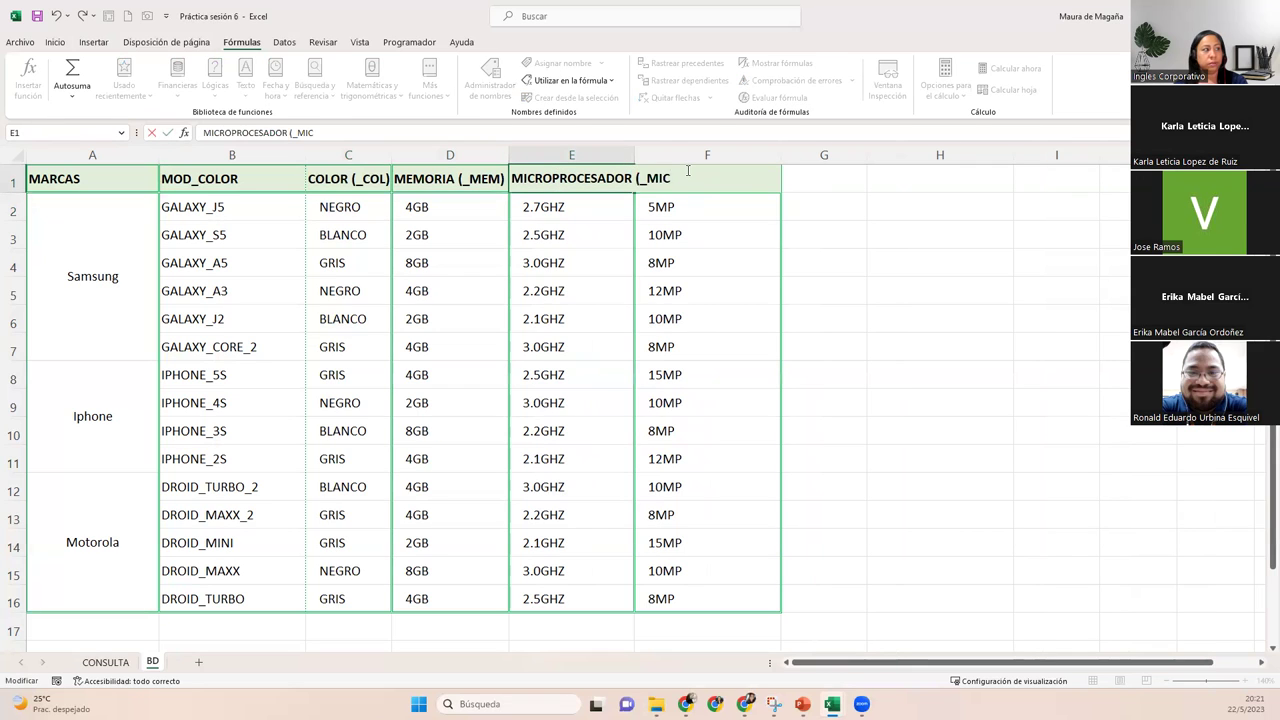
pyautogui.write(')')
pyautogui.press('Return')
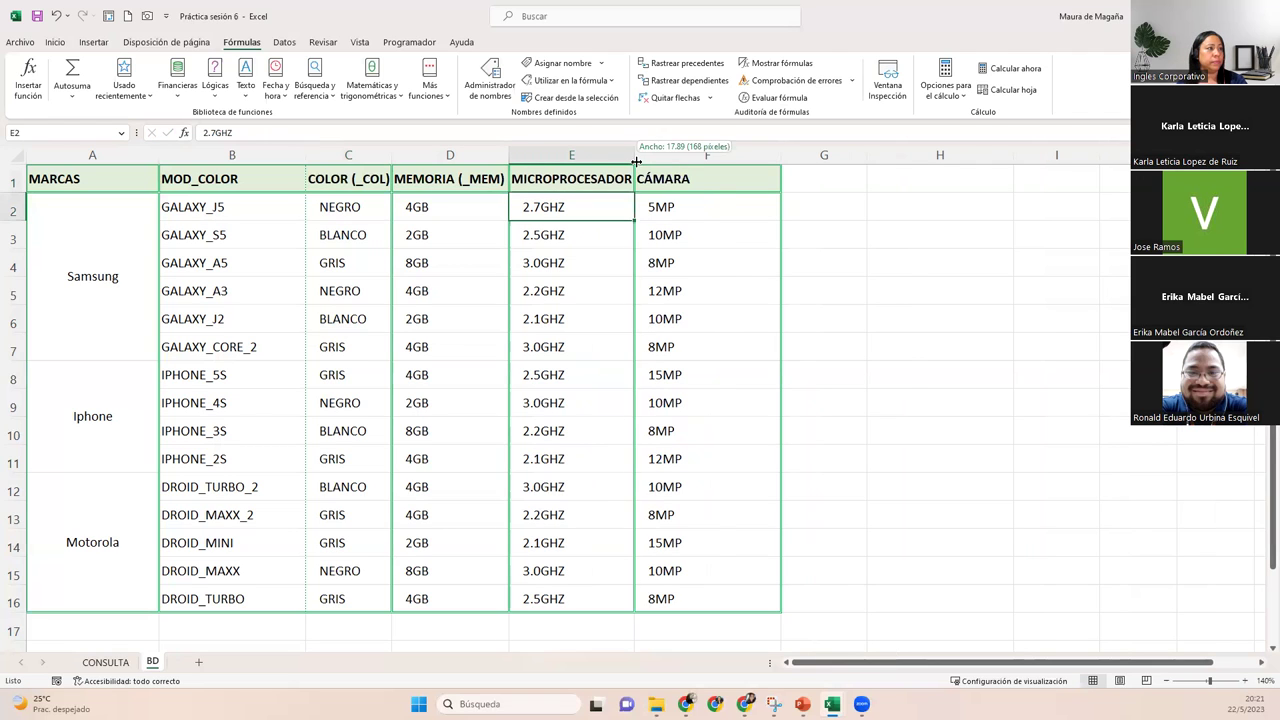
pyautogui.doubleClick(634, 155)
pyautogui.doubleClick(784, 180)
pyautogui.write('(_CAM')
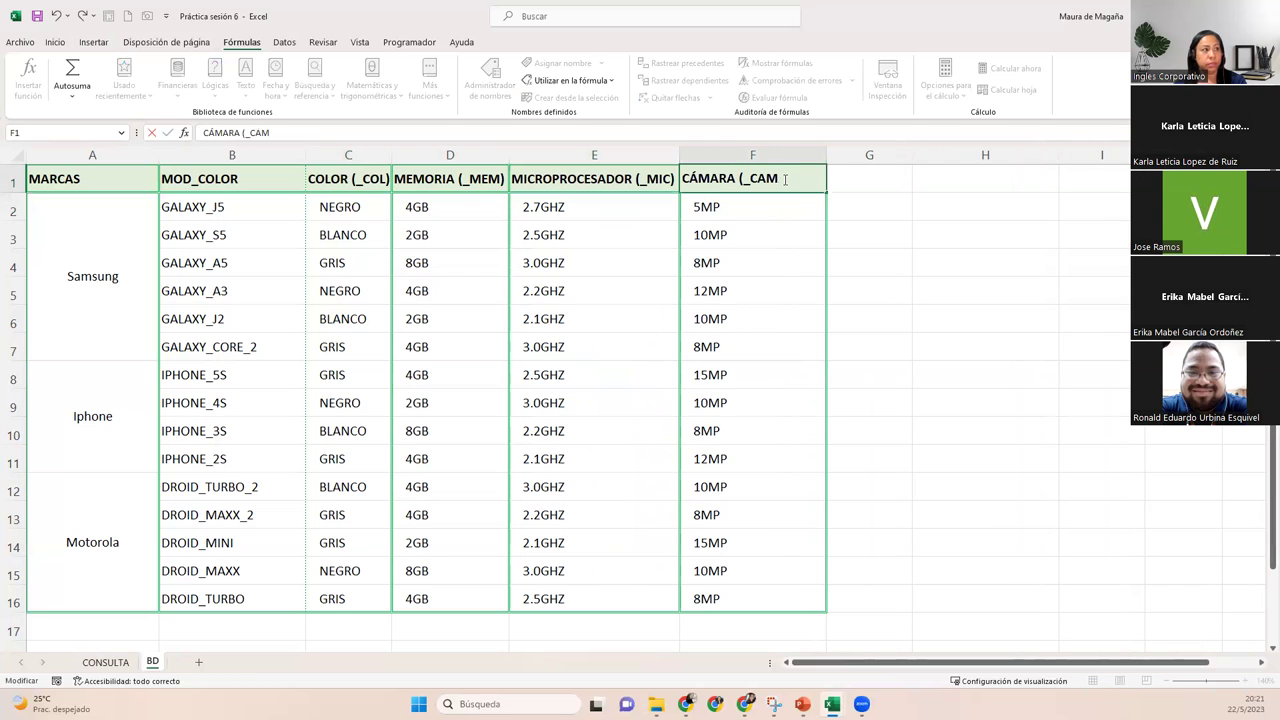
pyautogui.write(')')
pyautogui.press('Return')
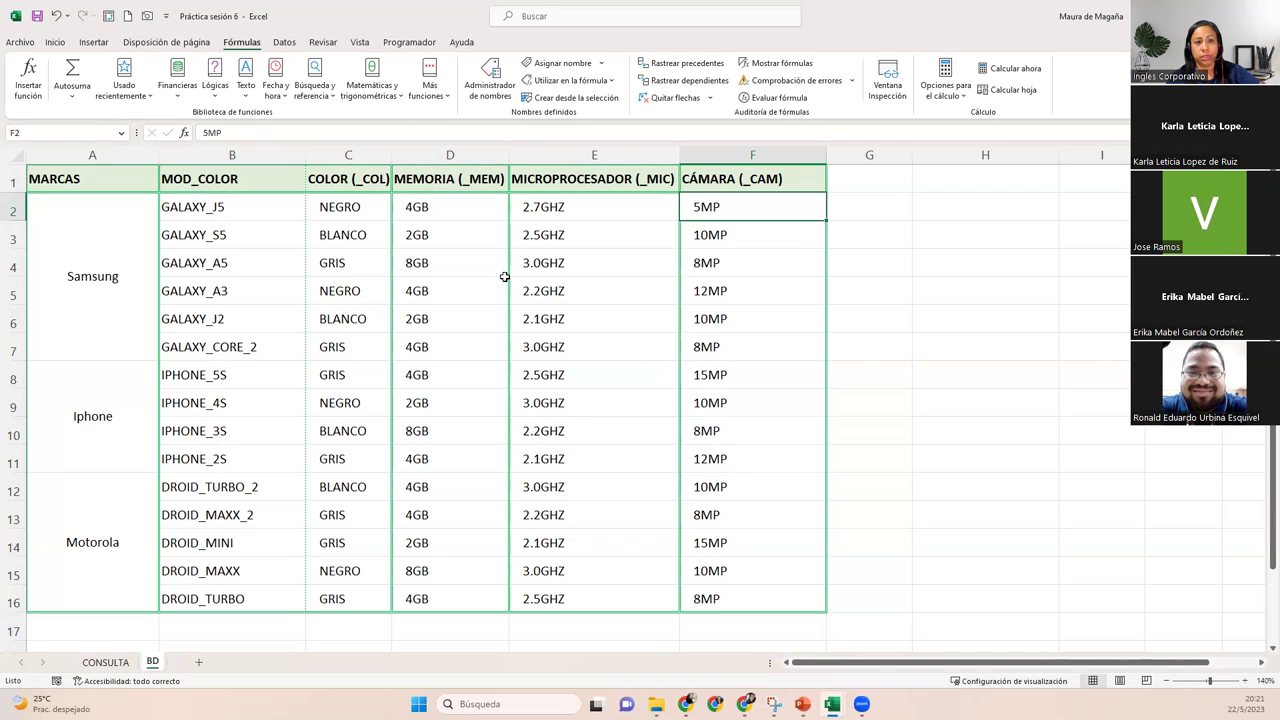
# Create the name GALAXY_J5_MEM referring to the 4GB memory cell =BD!$D$2.
pyautogui.click(243, 212)
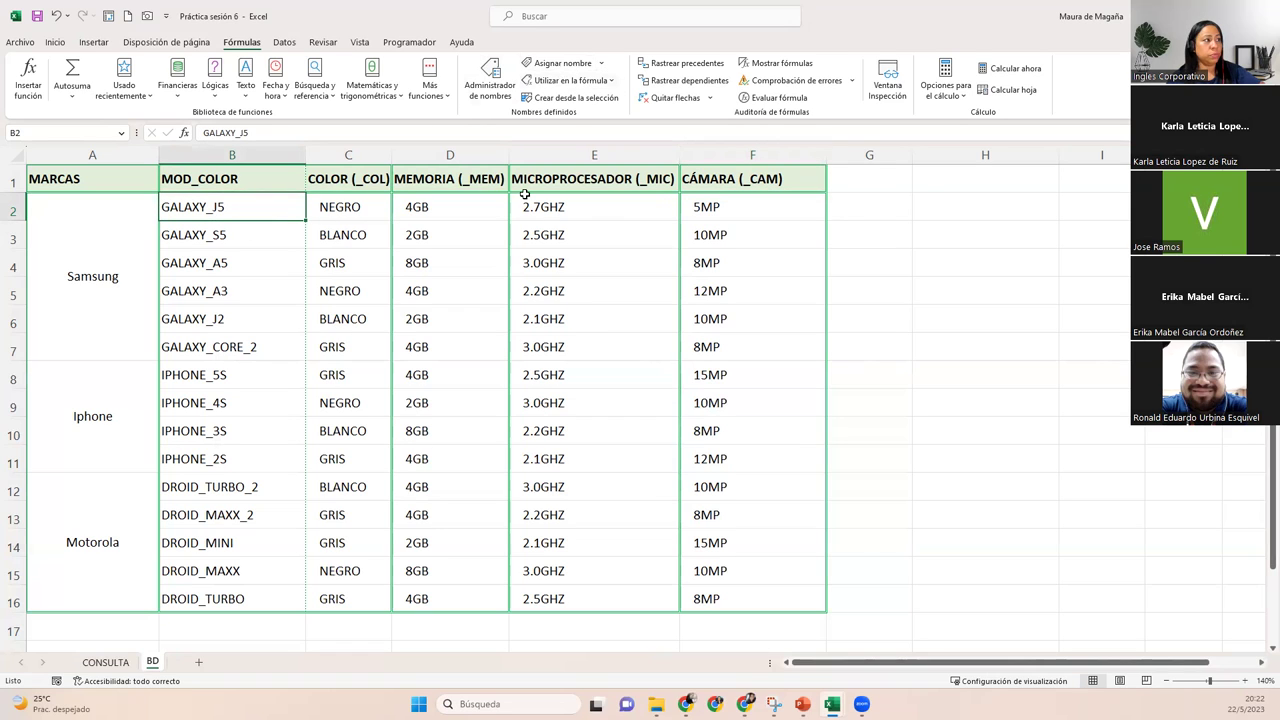
pyautogui.click(540, 63)
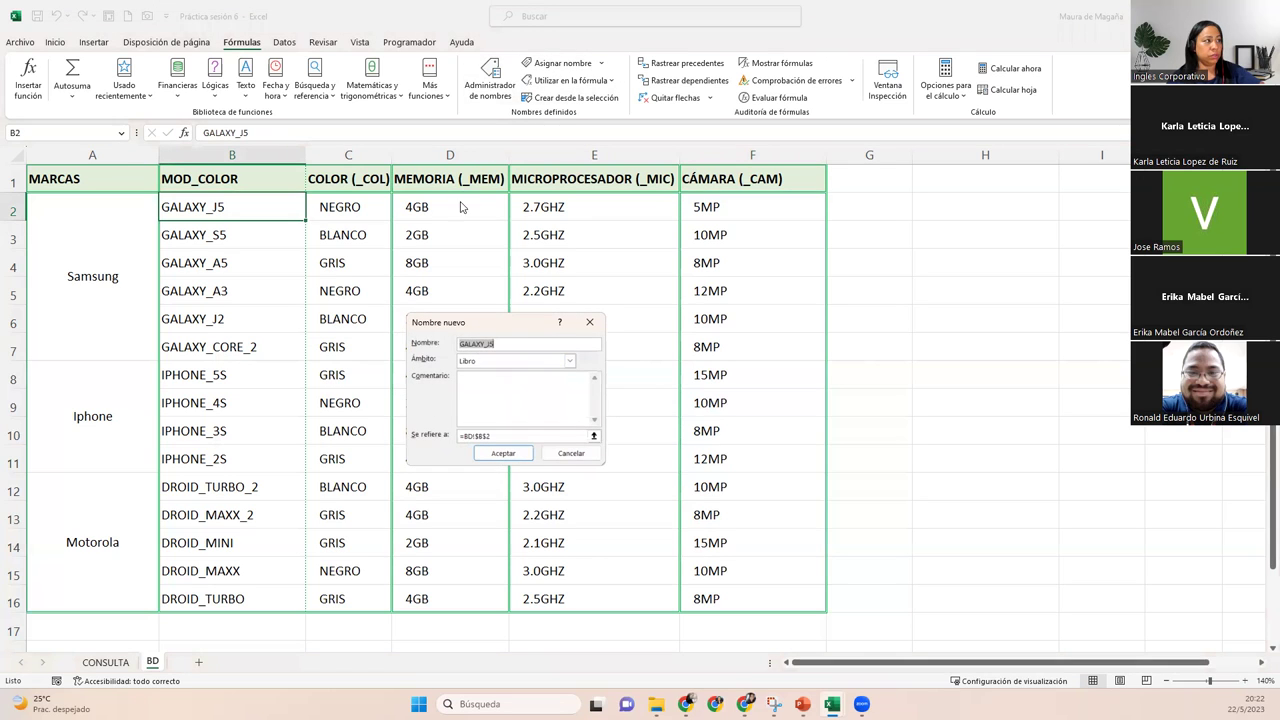
pyautogui.click(512, 344)
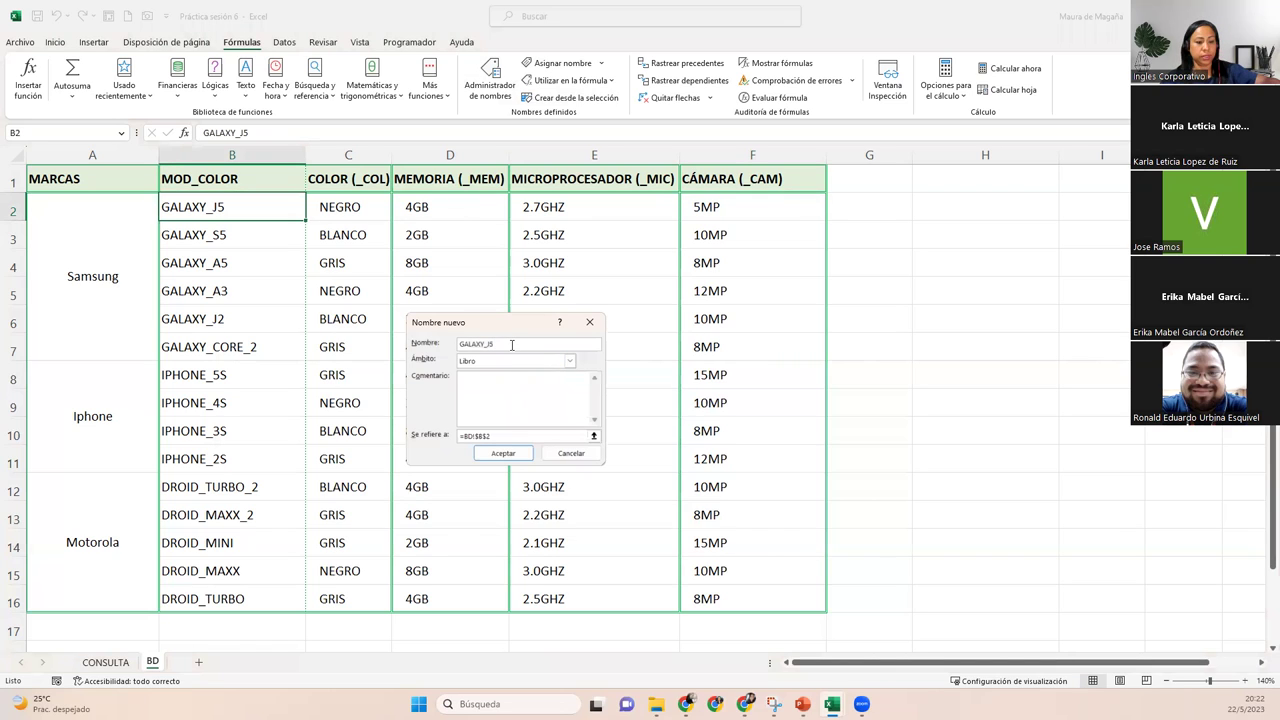
pyautogui.write('_MEM')
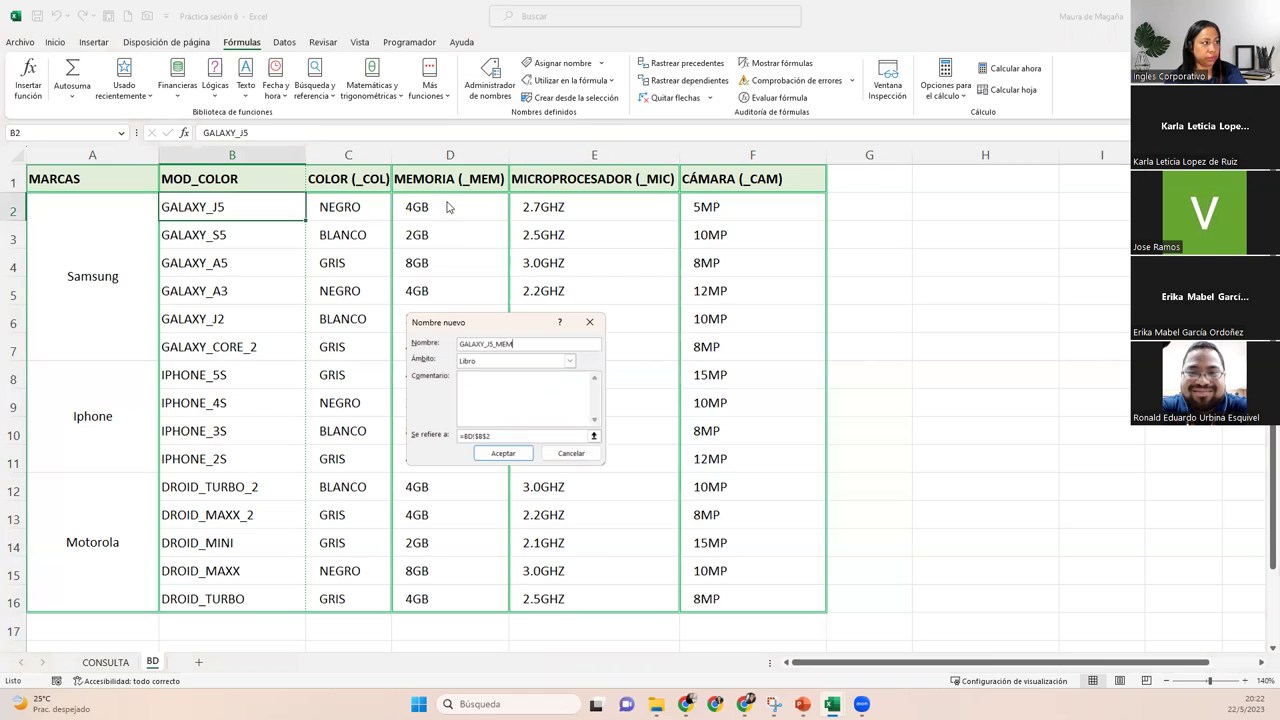
pyautogui.click(510, 434)
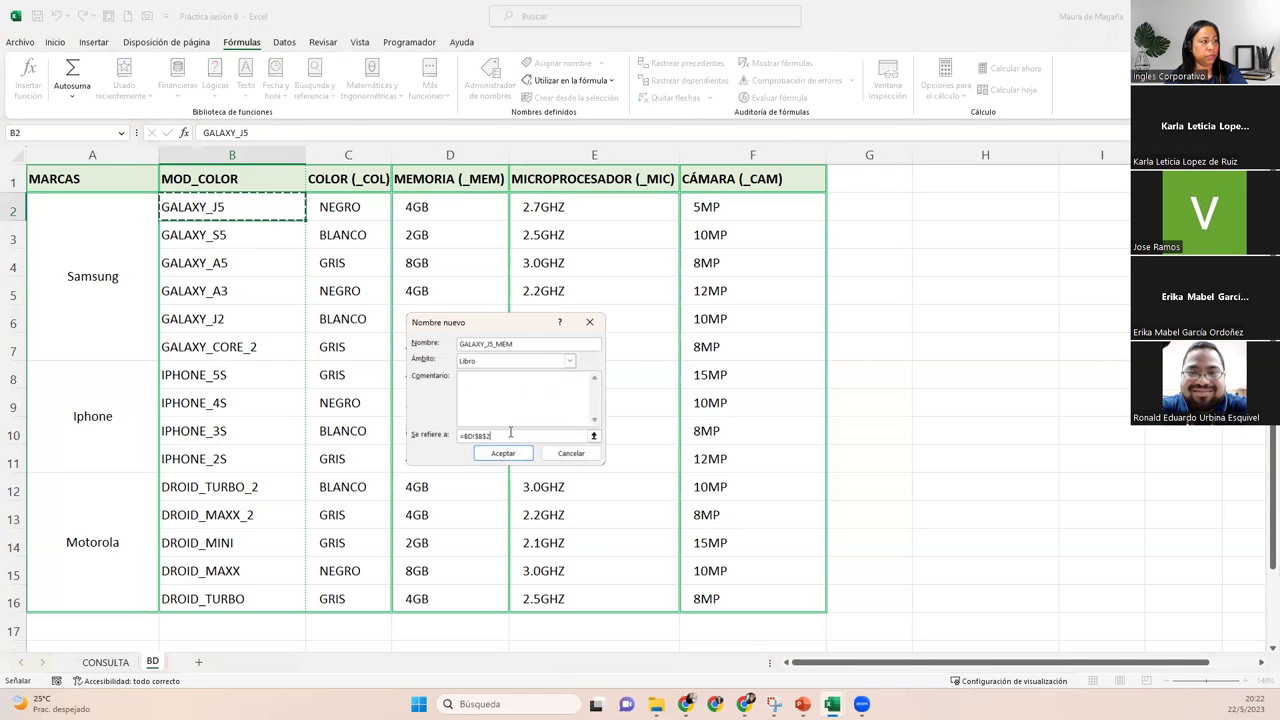
pyautogui.click(443, 207)
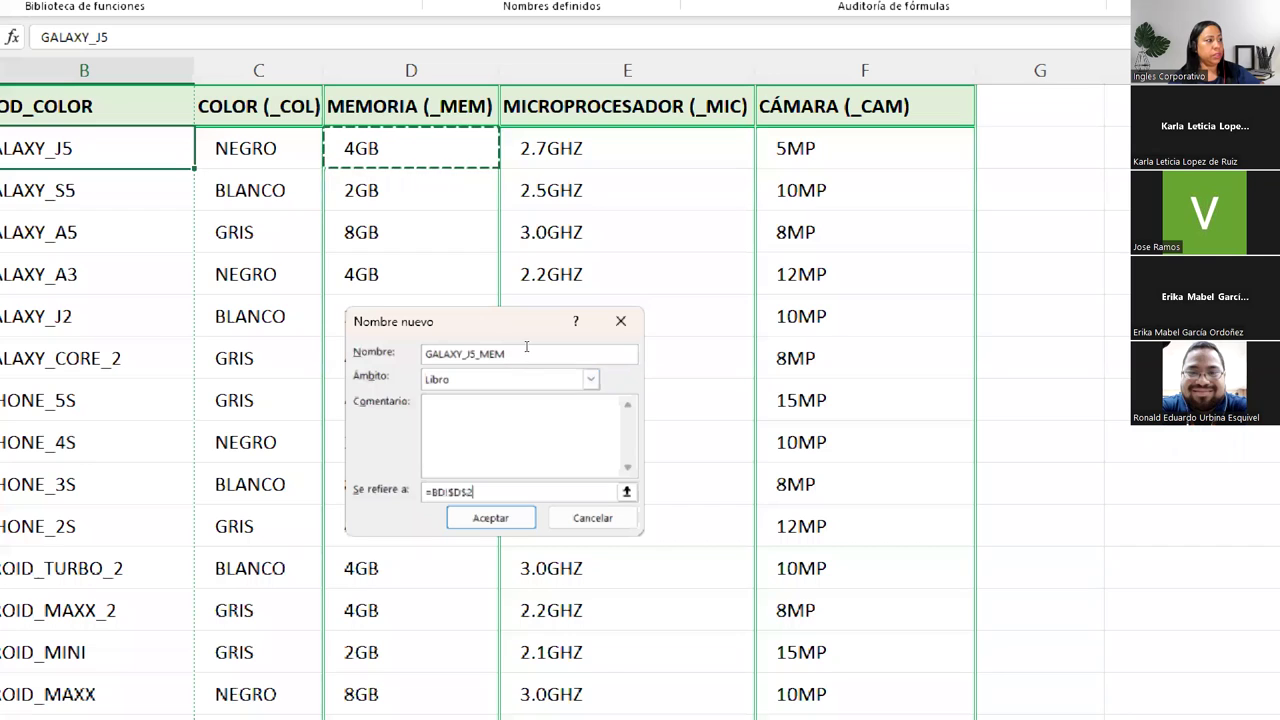
pyautogui.click(527, 350)
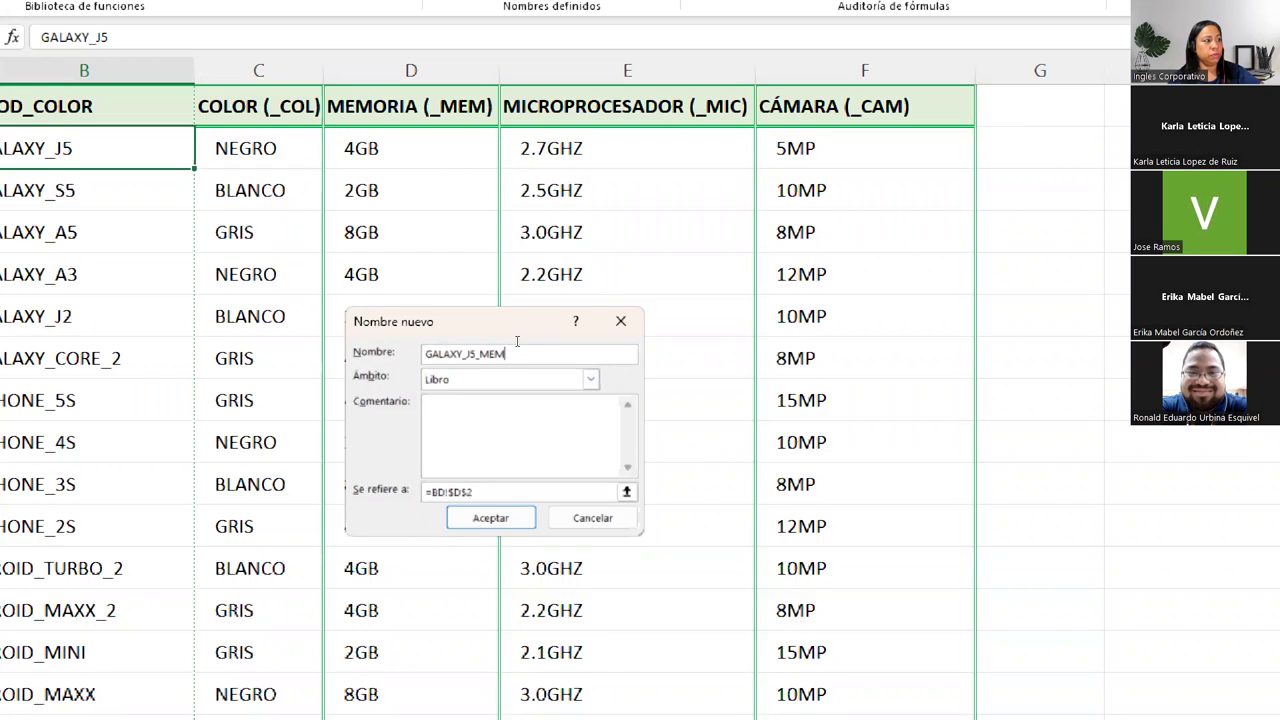
pyautogui.click(501, 436)
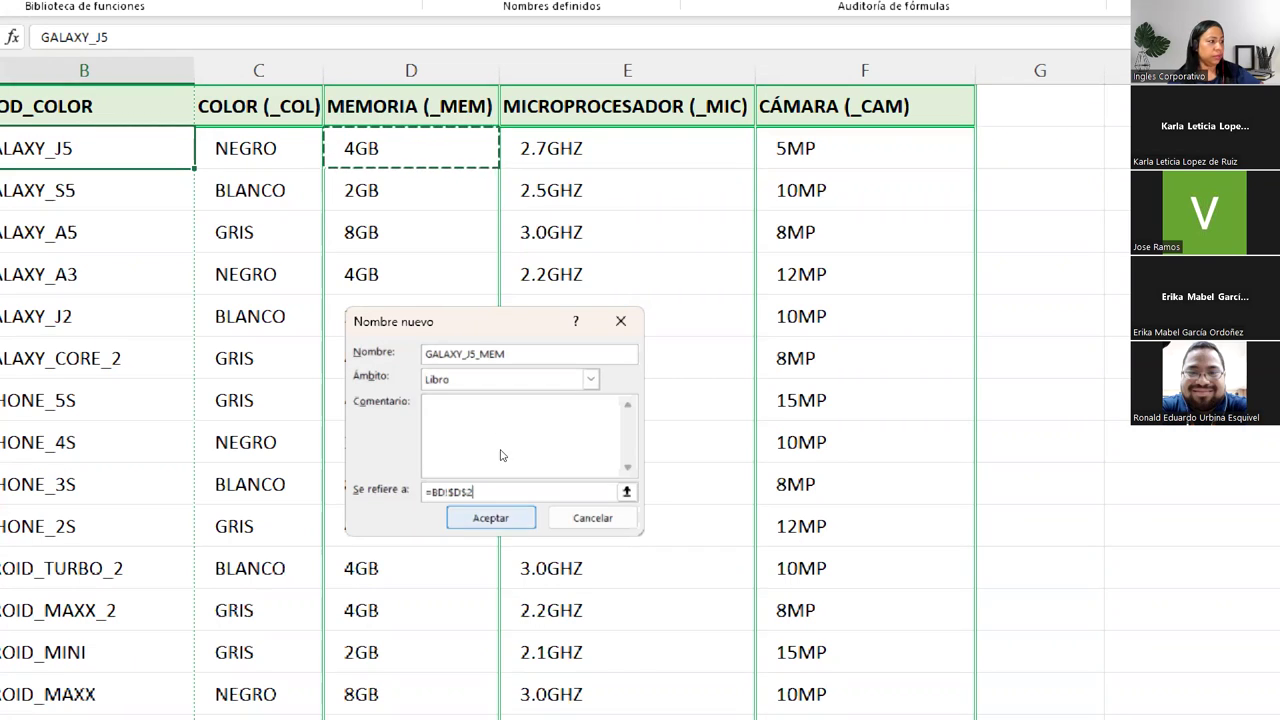
pyautogui.press('Return')
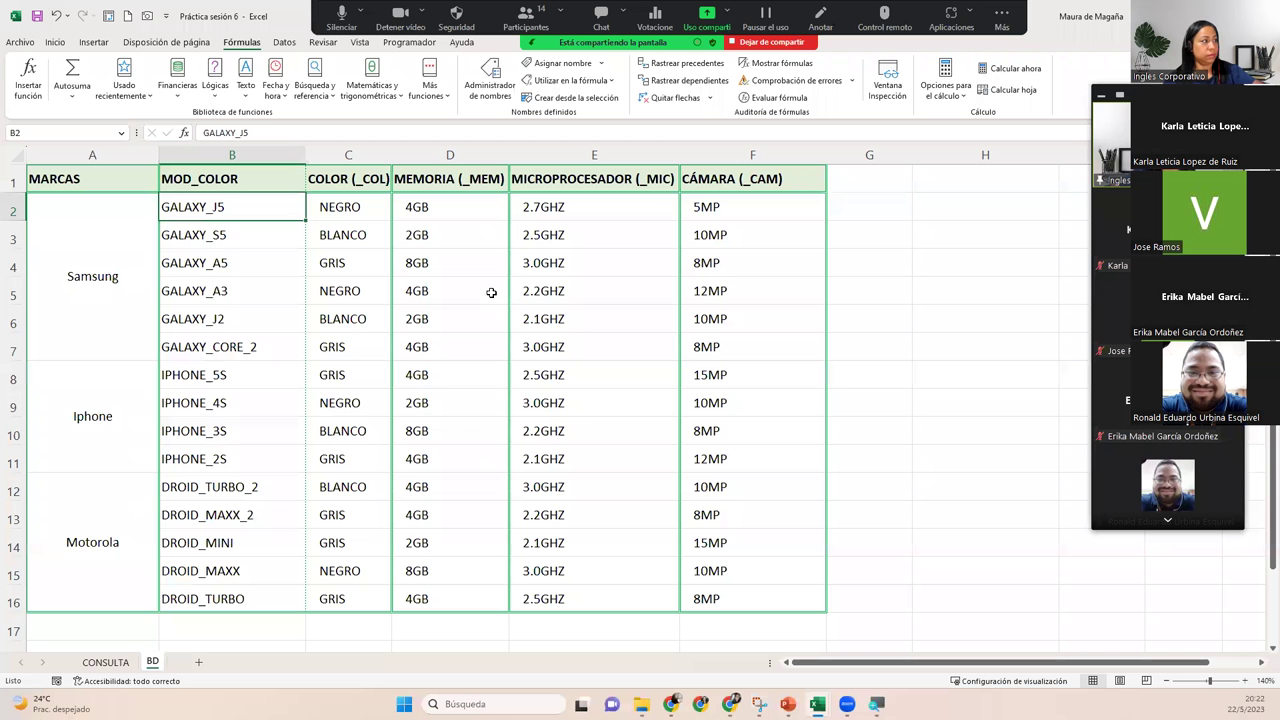
# Create the name GALAXY_J5_MIC referring to the processor cell =BD!$E$2.
pyautogui.click(550, 63)
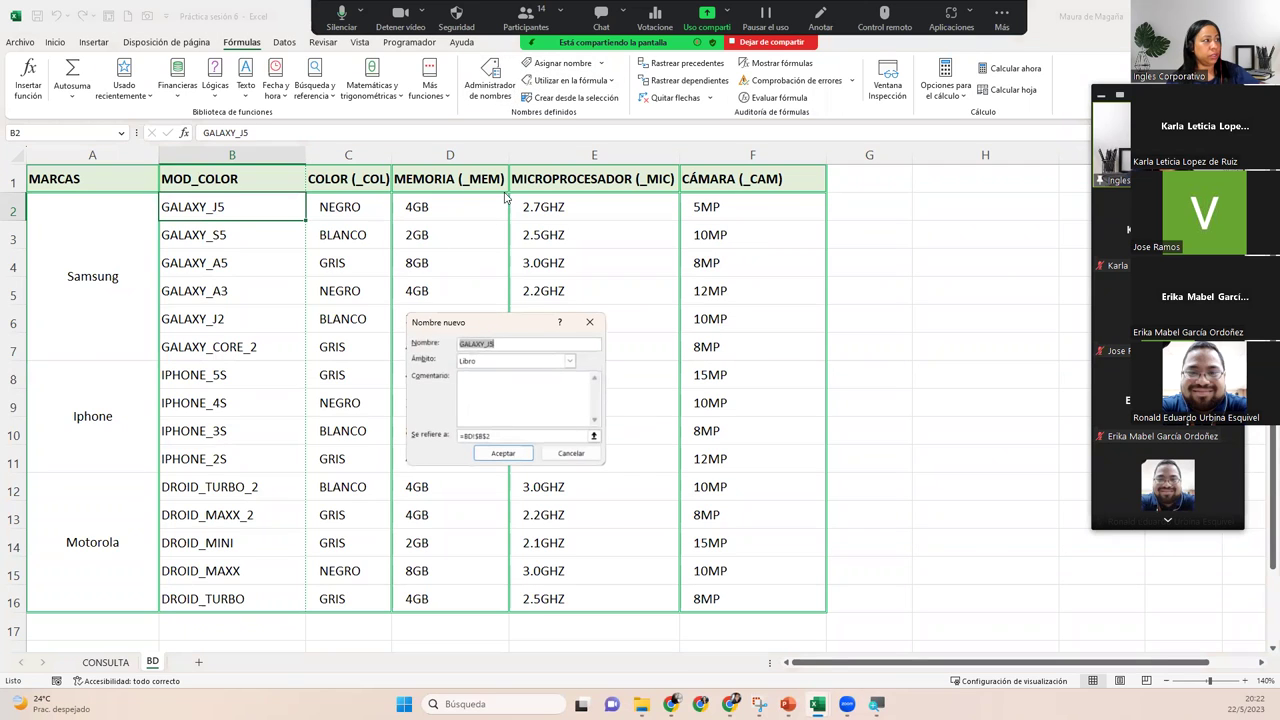
pyautogui.click(533, 343)
pyautogui.write('_MIC')
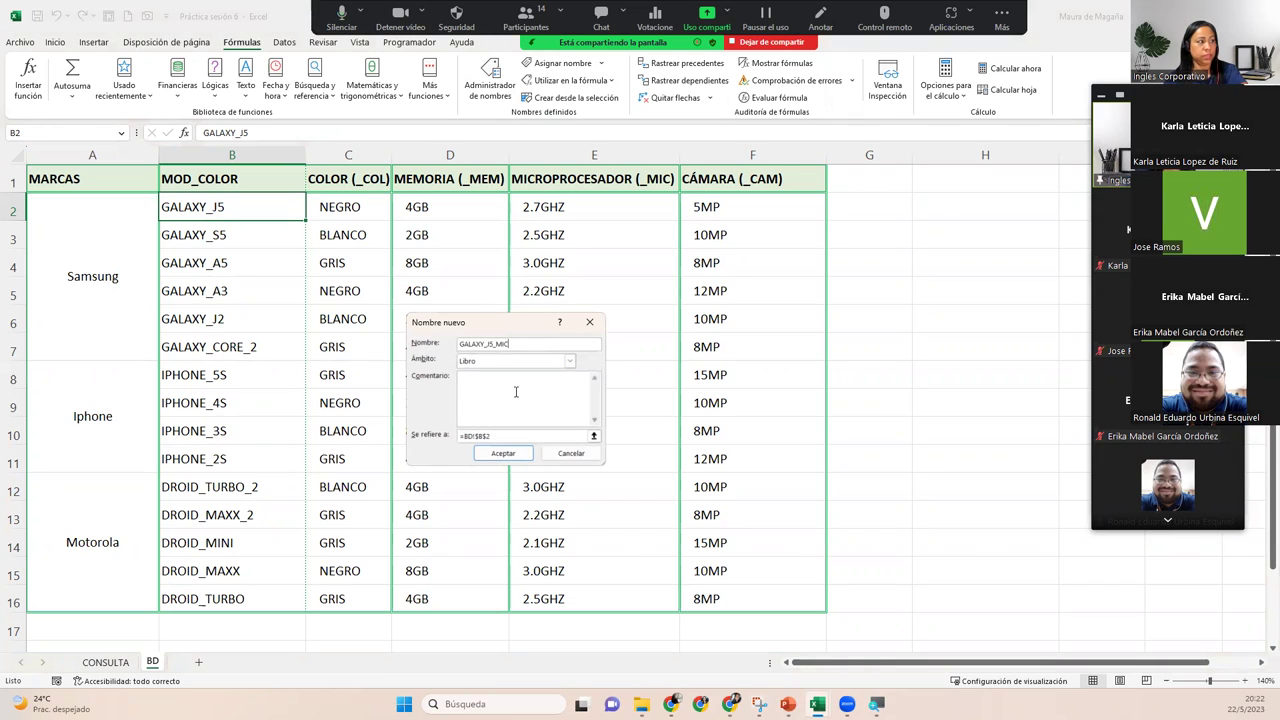
pyautogui.moveTo(510, 436); pyautogui.dragTo(466, 437)
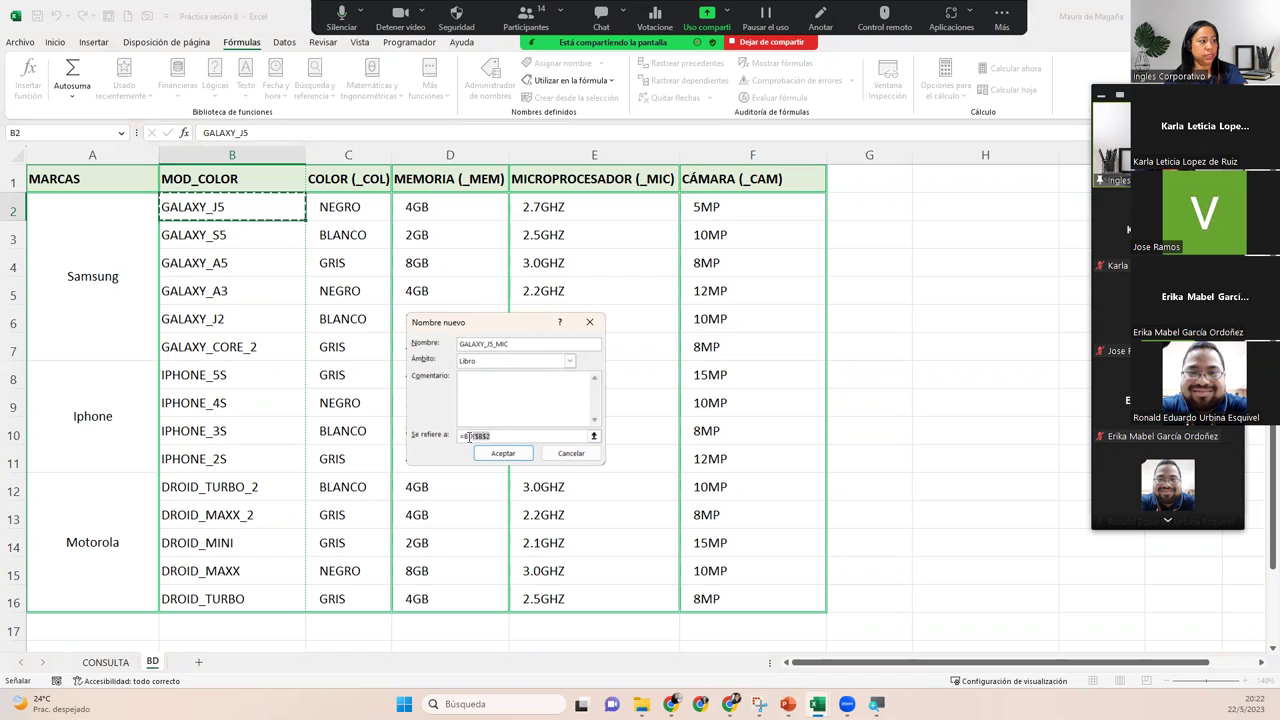
pyautogui.click(610, 207)
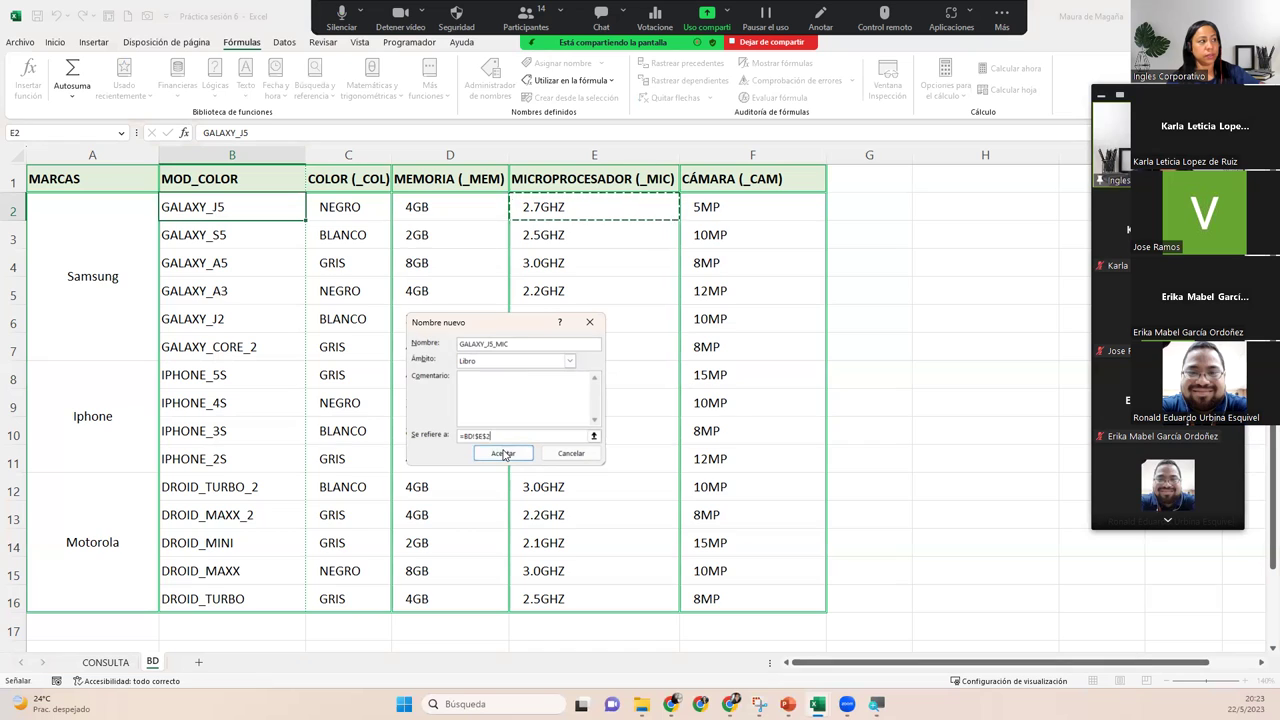
pyautogui.click(503, 454)
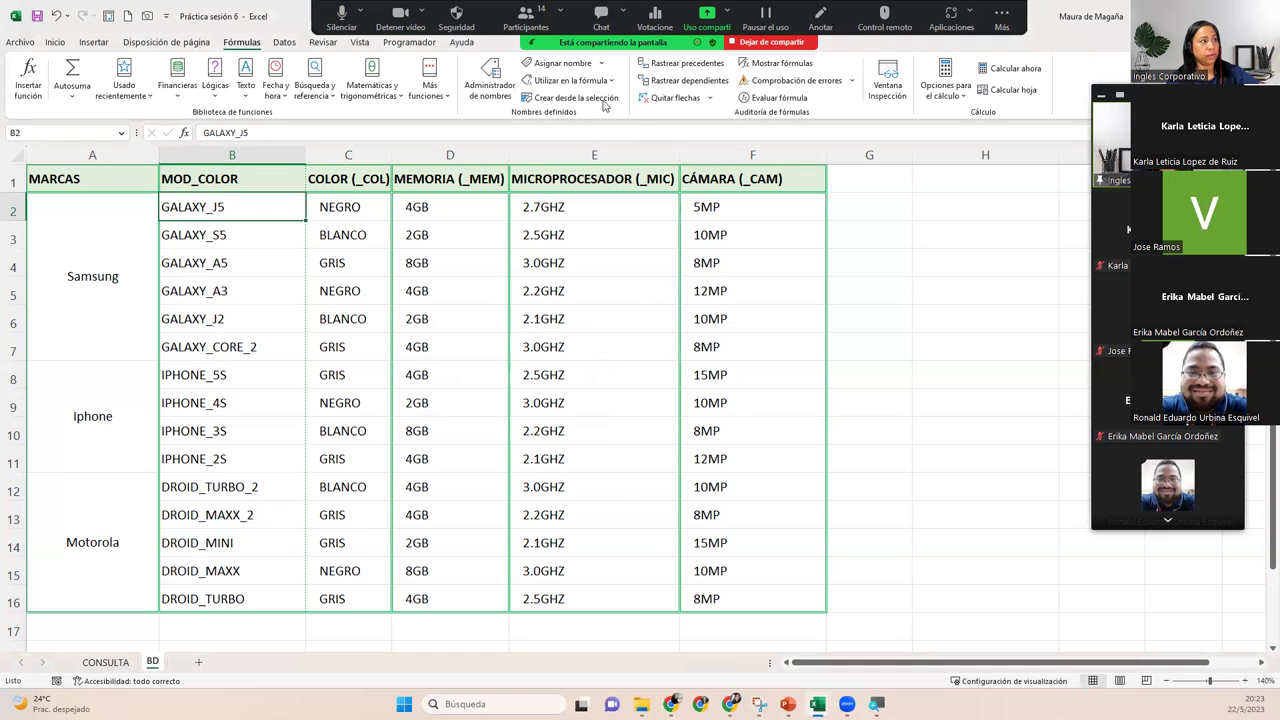
# Fill in the new name GALAXY_J5_CAM pointing to the 5MP camera cell =BD!$F$2.
pyautogui.click(563, 64)
pyautogui.write('GALAXY_J5_CAM')
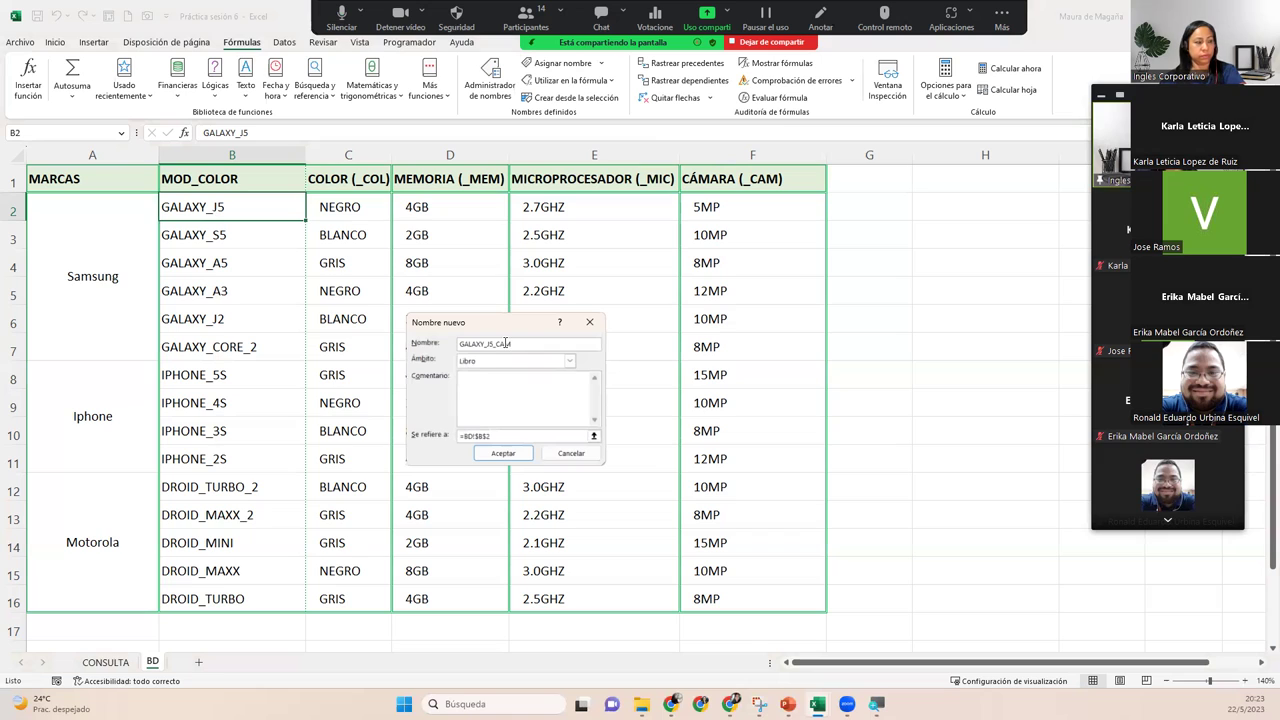
pyautogui.click(536, 436)
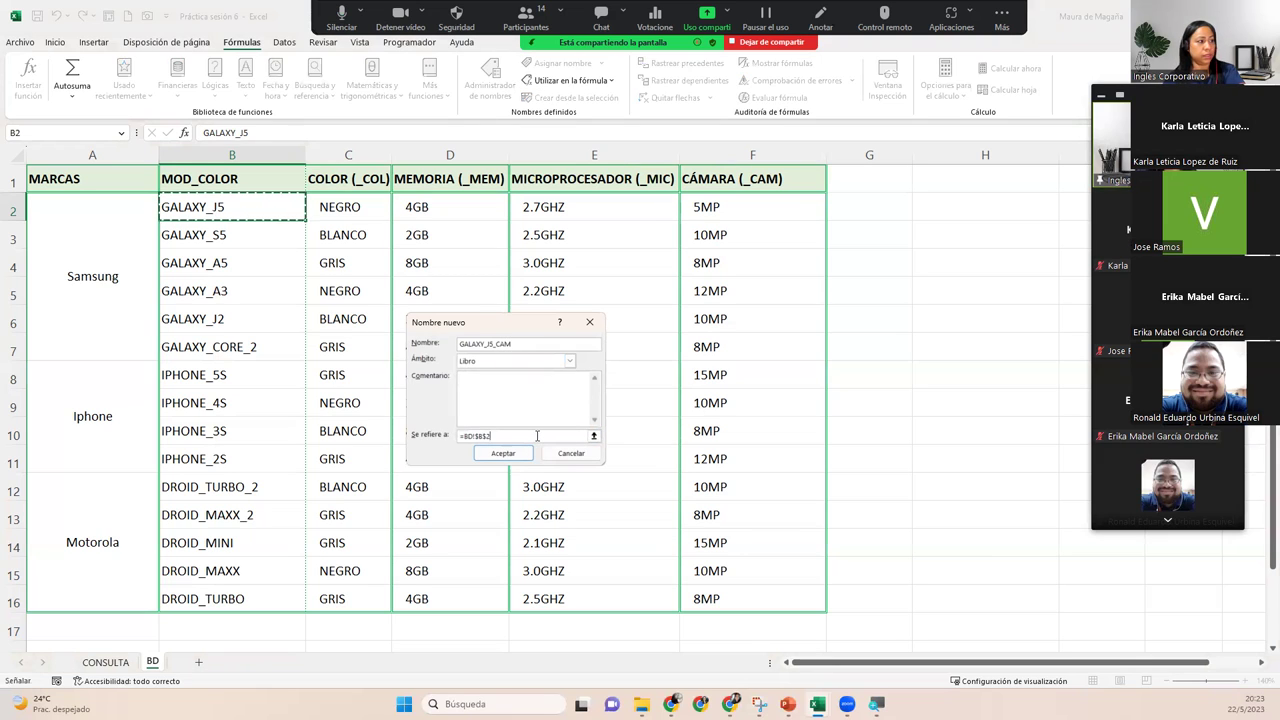
pyautogui.click(730, 207)
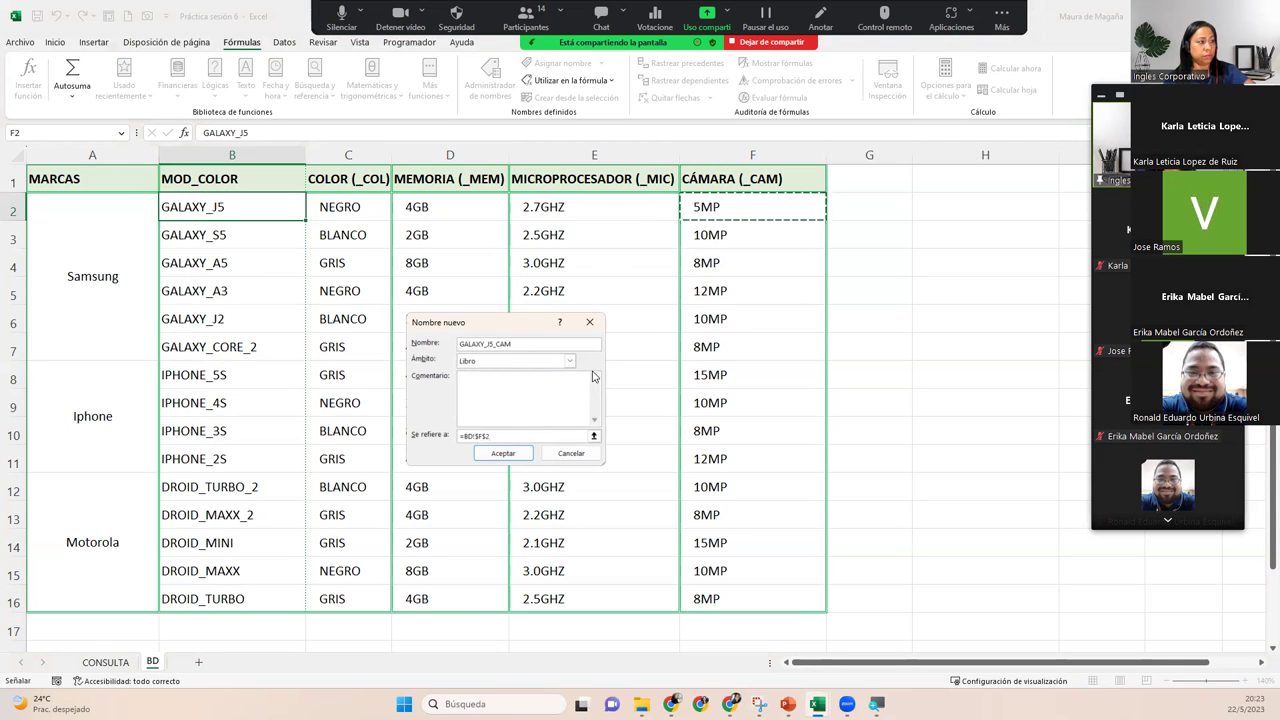
pyautogui.click(503, 455)
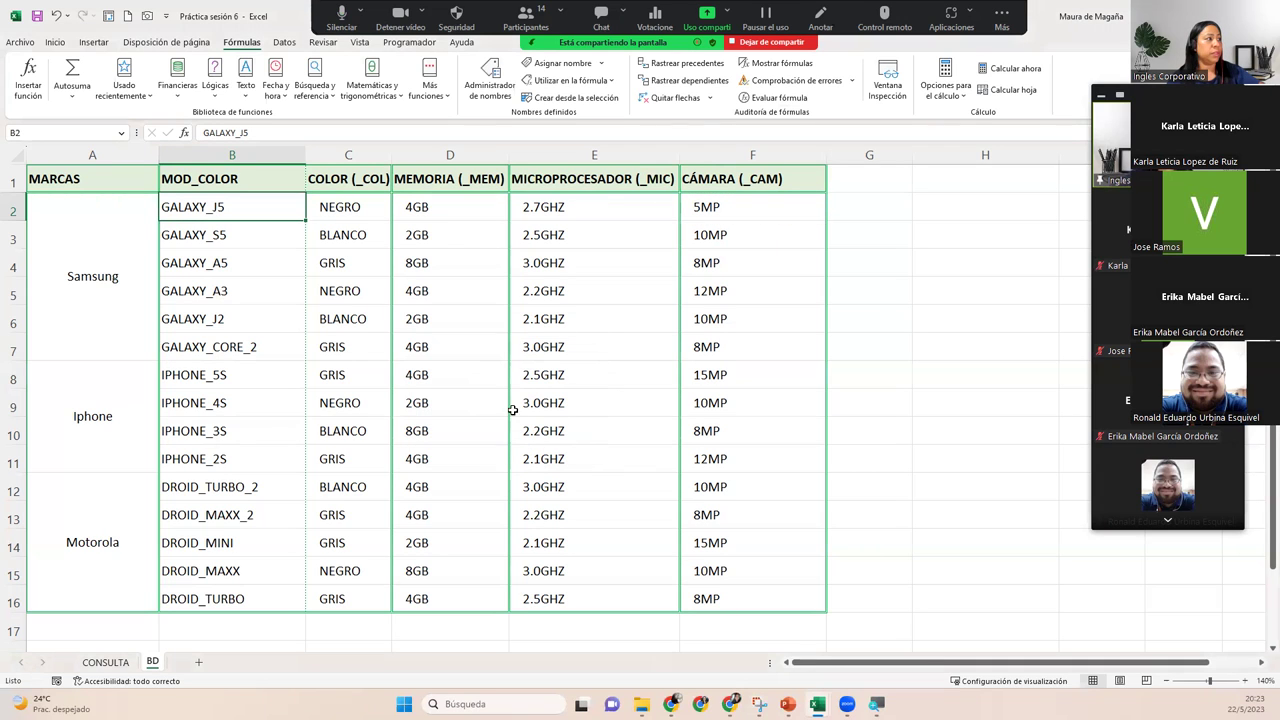
pyautogui.click(288, 230)
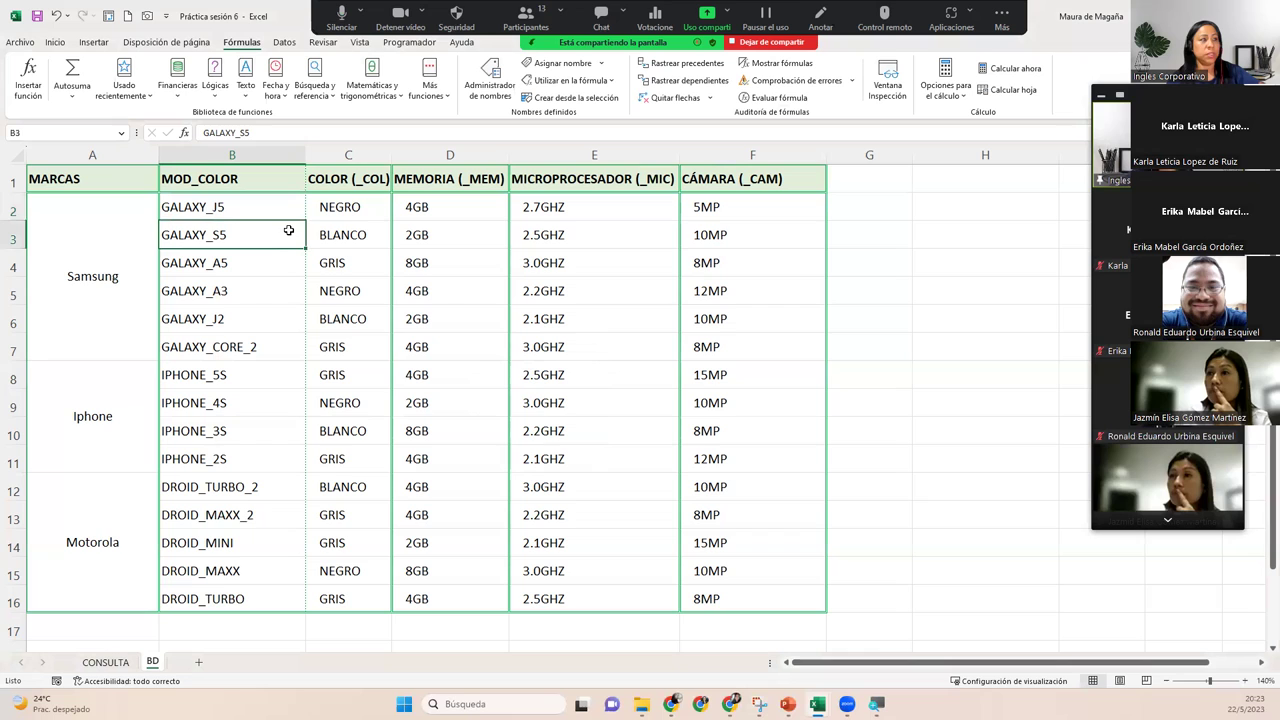
pyautogui.moveTo(259, 234); pyautogui.dragTo(760, 236)
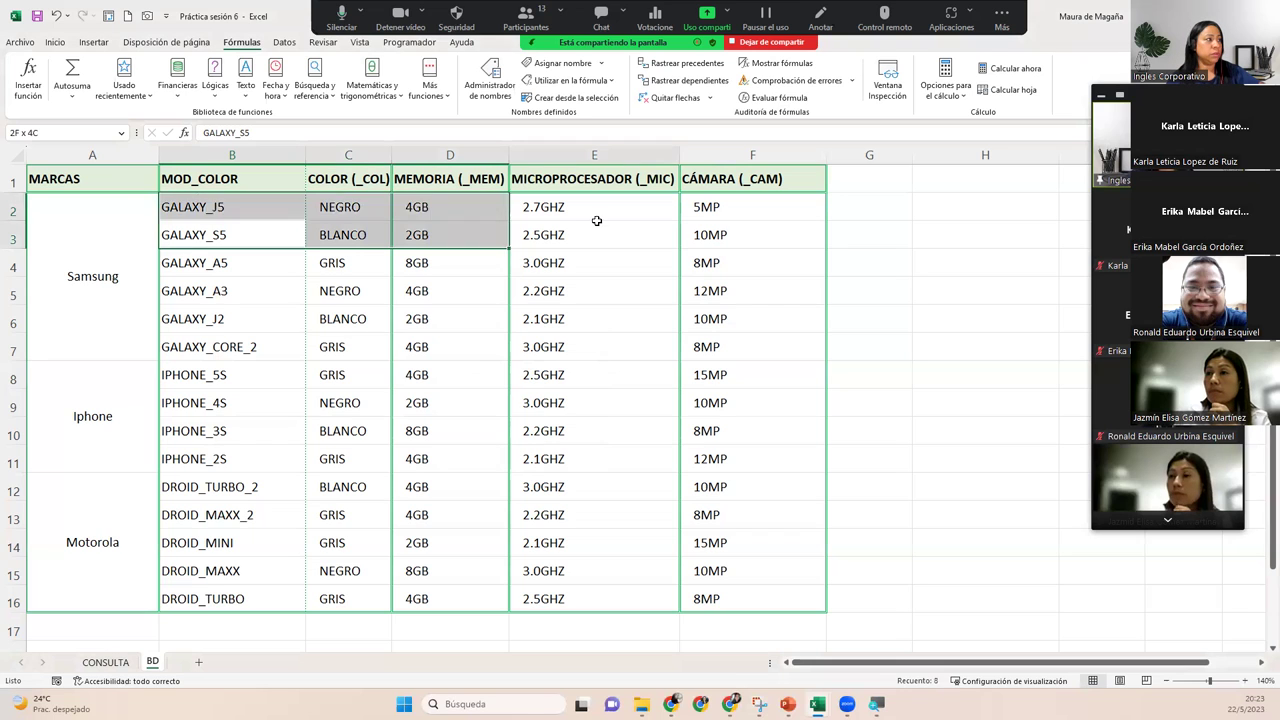
pyautogui.click(291, 243)
pyautogui.click(326, 237)
pyautogui.click(465, 235)
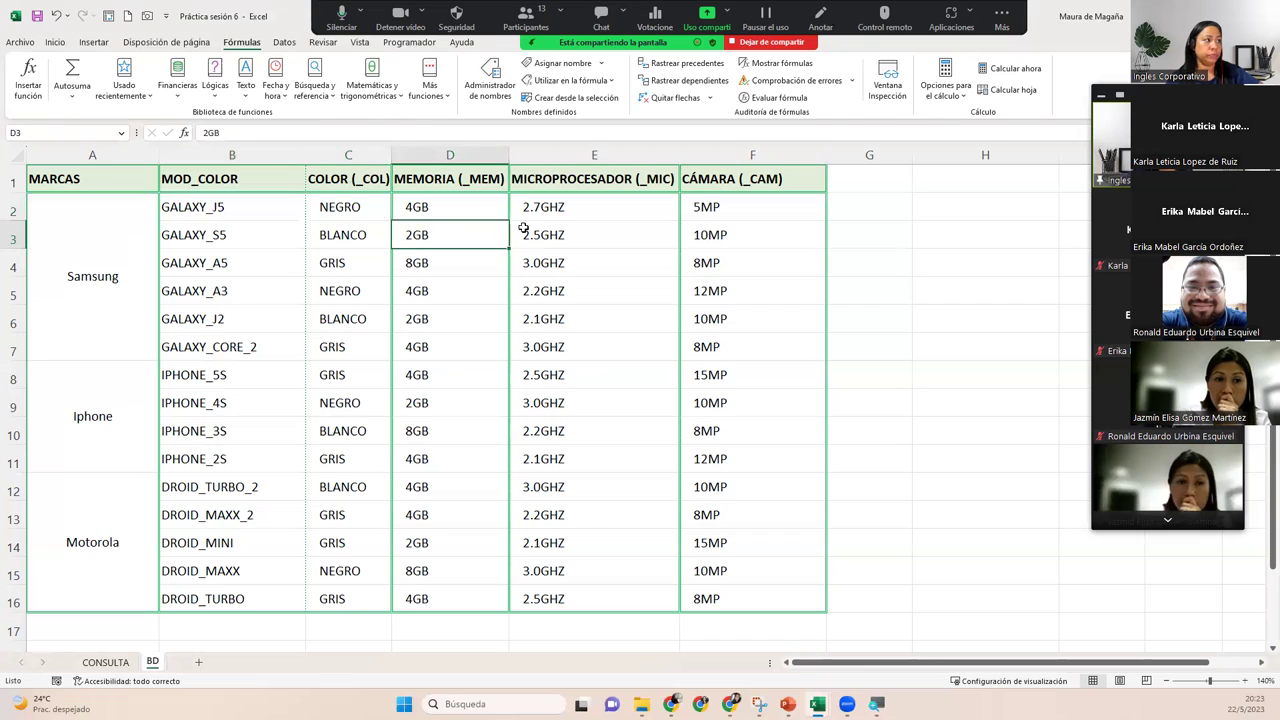
pyautogui.click(530, 234)
pyautogui.click(745, 234)
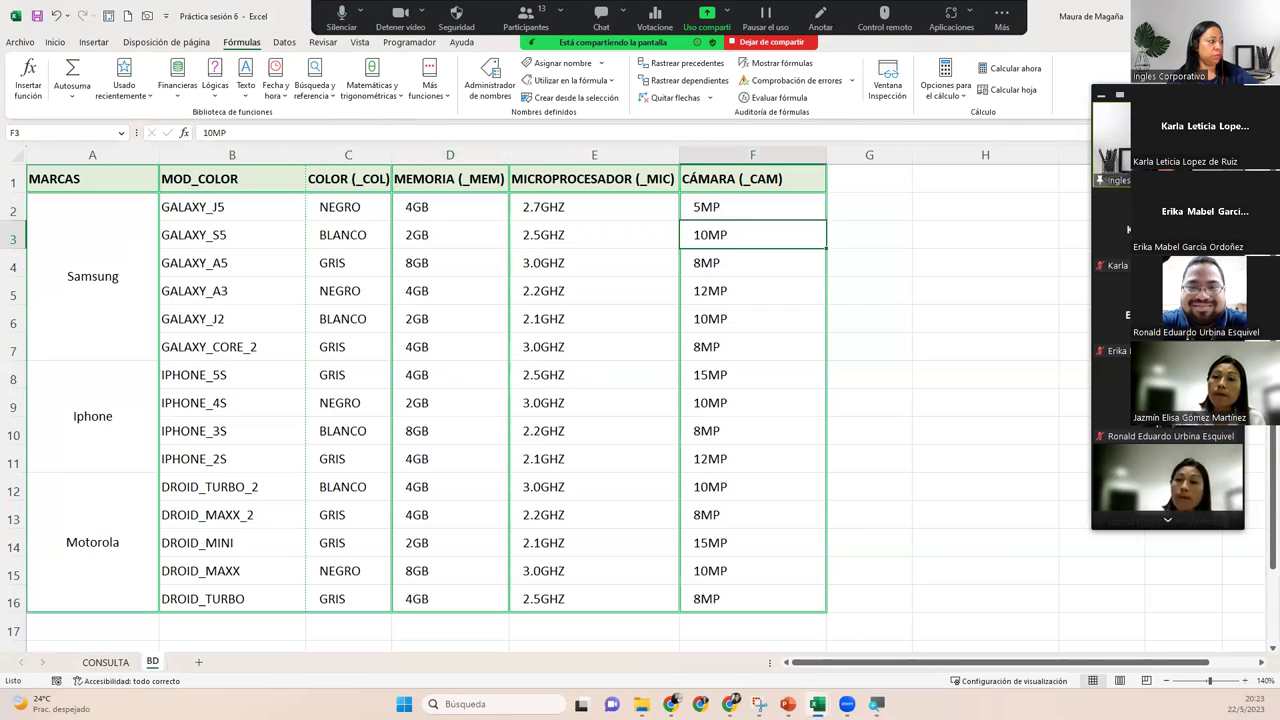
pyautogui.click(105, 662)
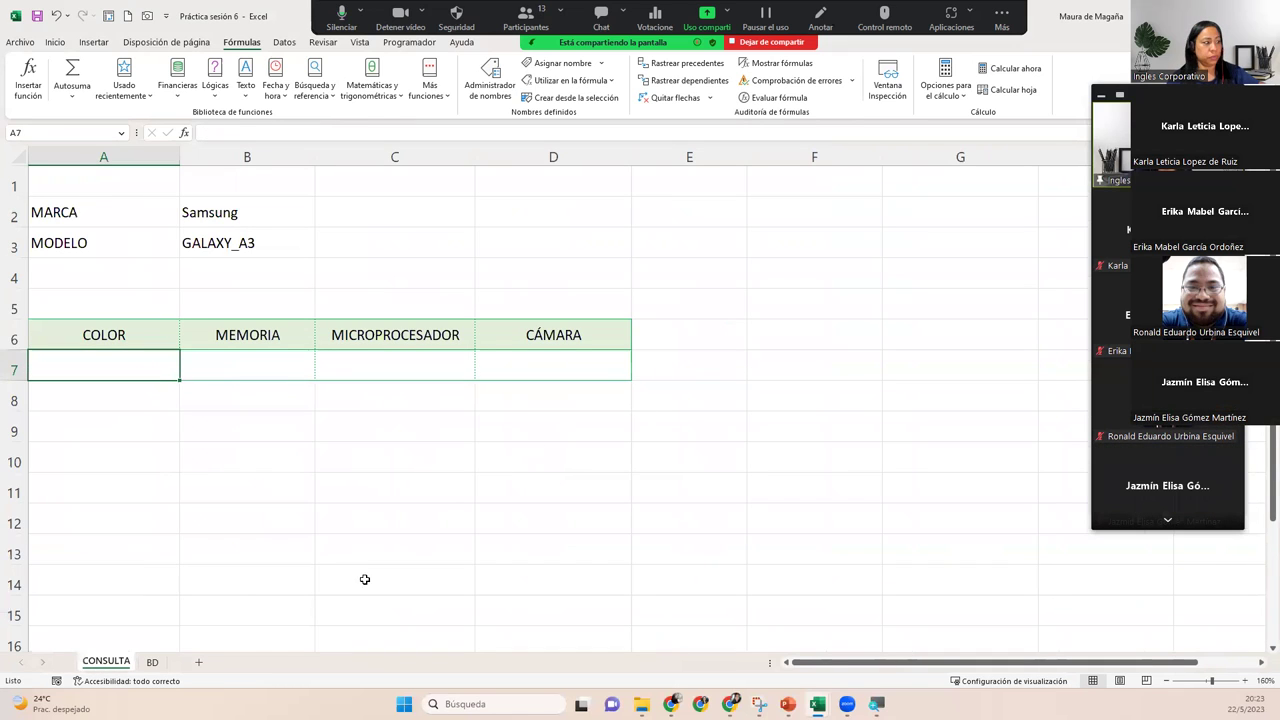
pyautogui.click(152, 663)
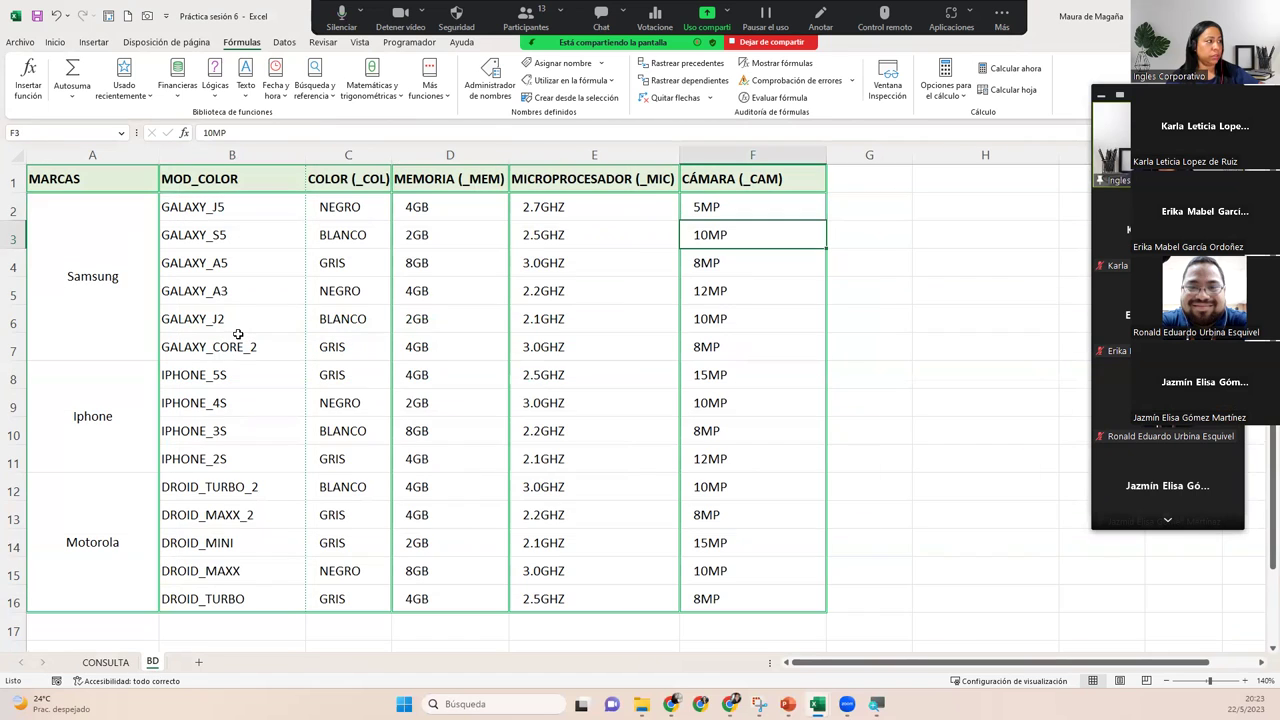
pyautogui.click(249, 240)
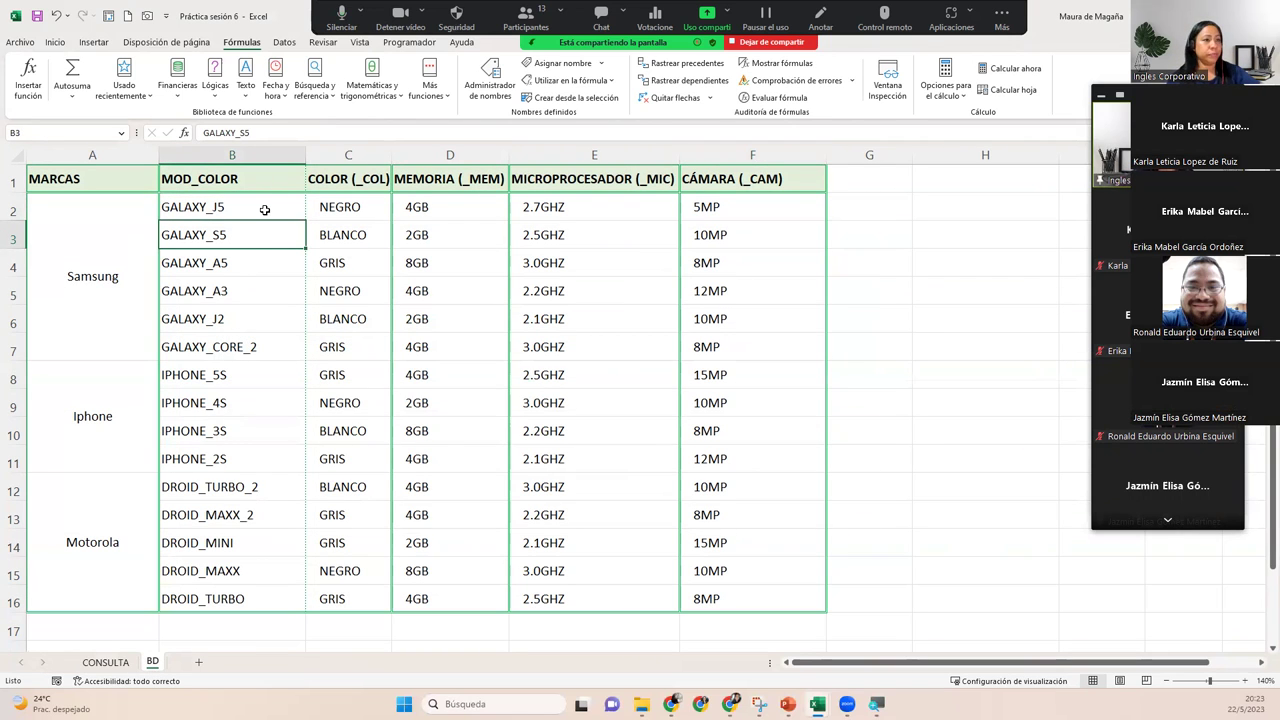
pyautogui.moveTo(265, 208)
pyautogui.mouseDown()
pyautogui.moveTo(263, 257)
pyautogui.moveTo(272, 239)
pyautogui.mouseUp()
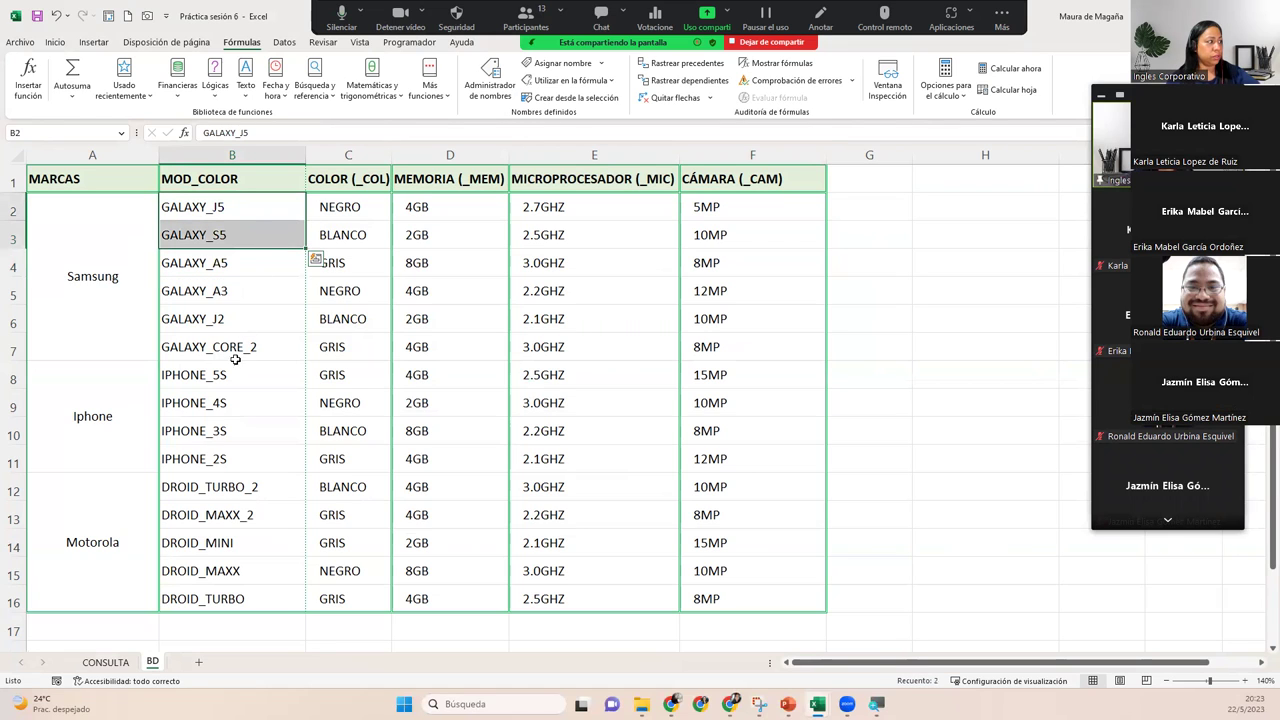
pyautogui.moveTo(235, 375); pyautogui.dragTo(230, 401)
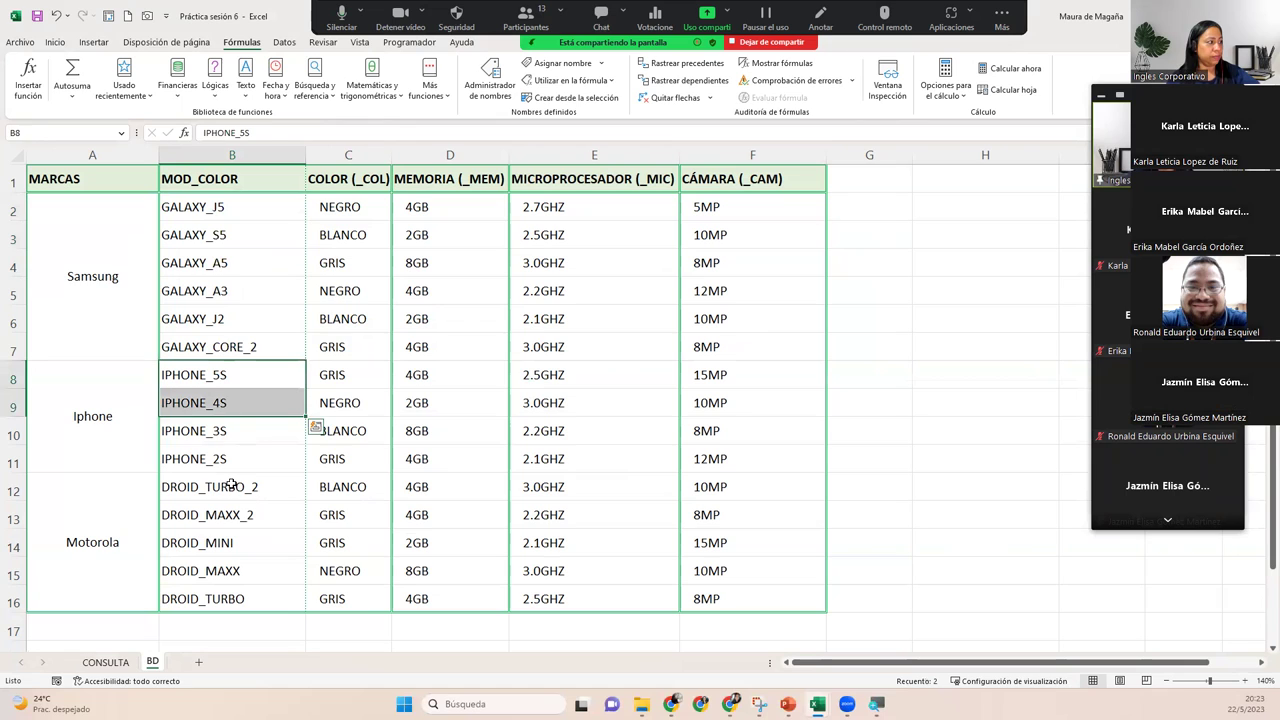
pyautogui.moveTo(231, 486); pyautogui.dragTo(230, 513)
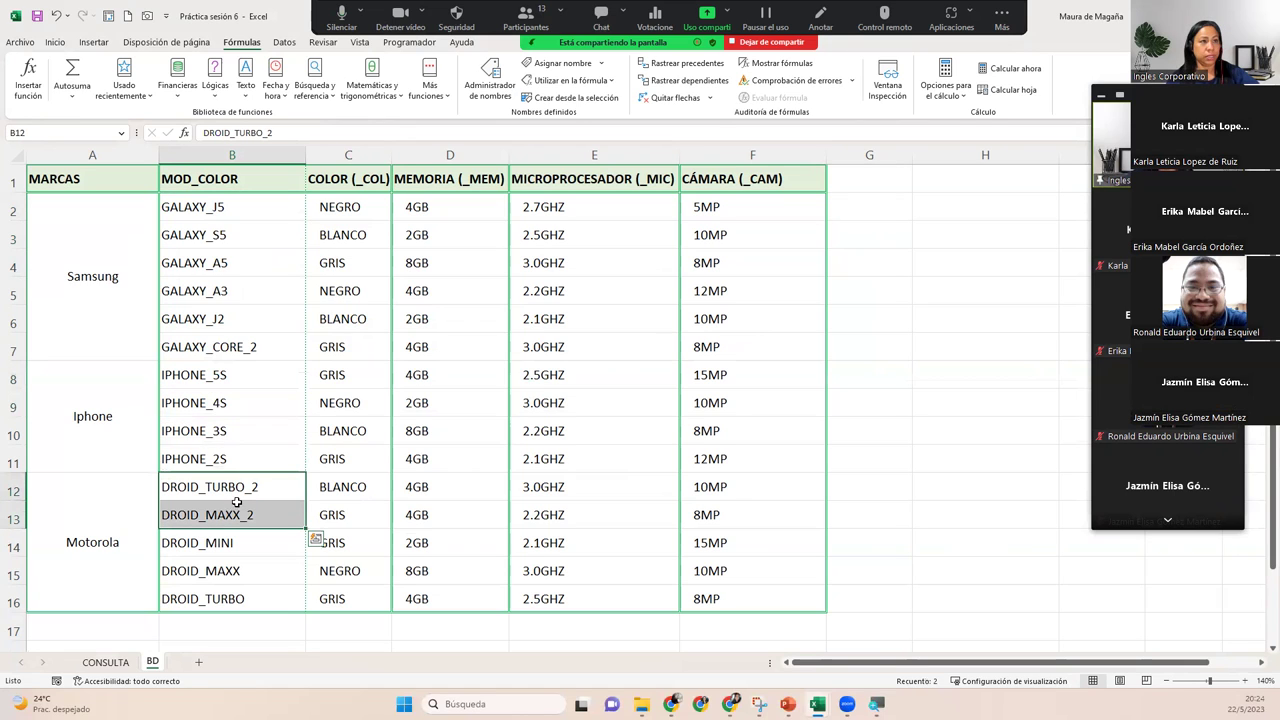
pyautogui.click(248, 228)
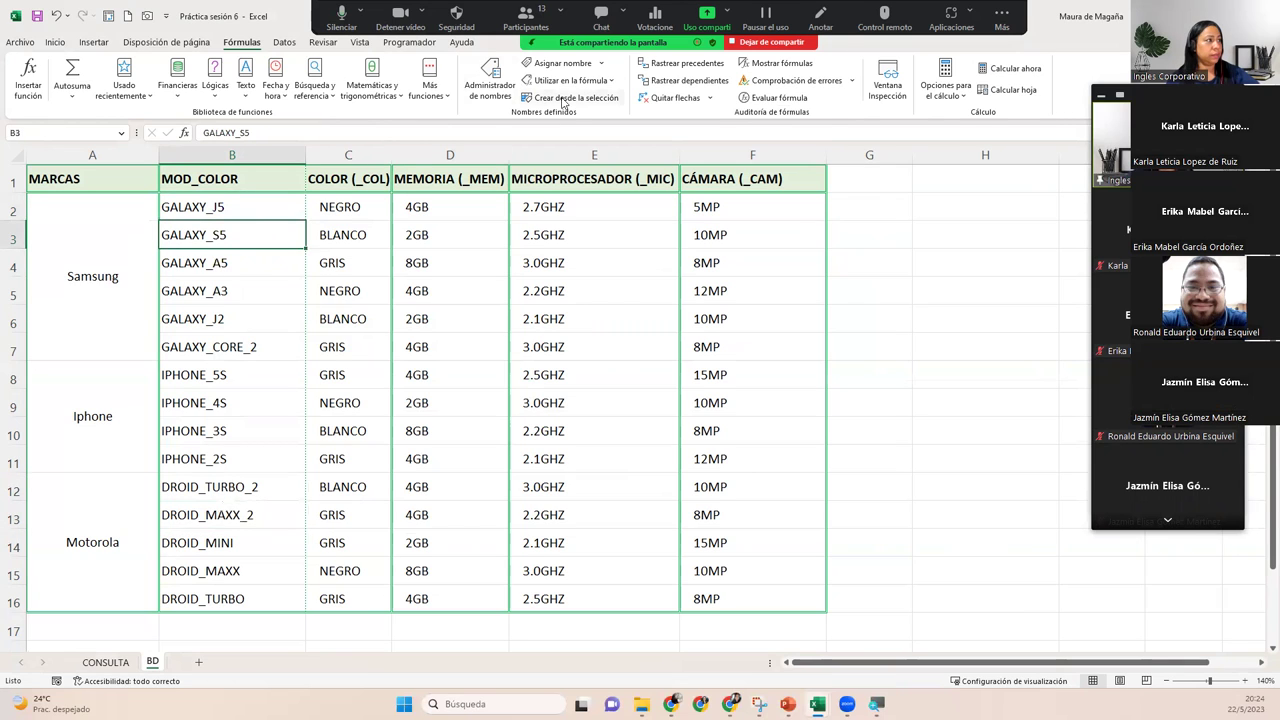
# Name GALAXY_S5's colour cell C3 (BLANCO) GALAXY_S5_COL.
pyautogui.click(545, 63)
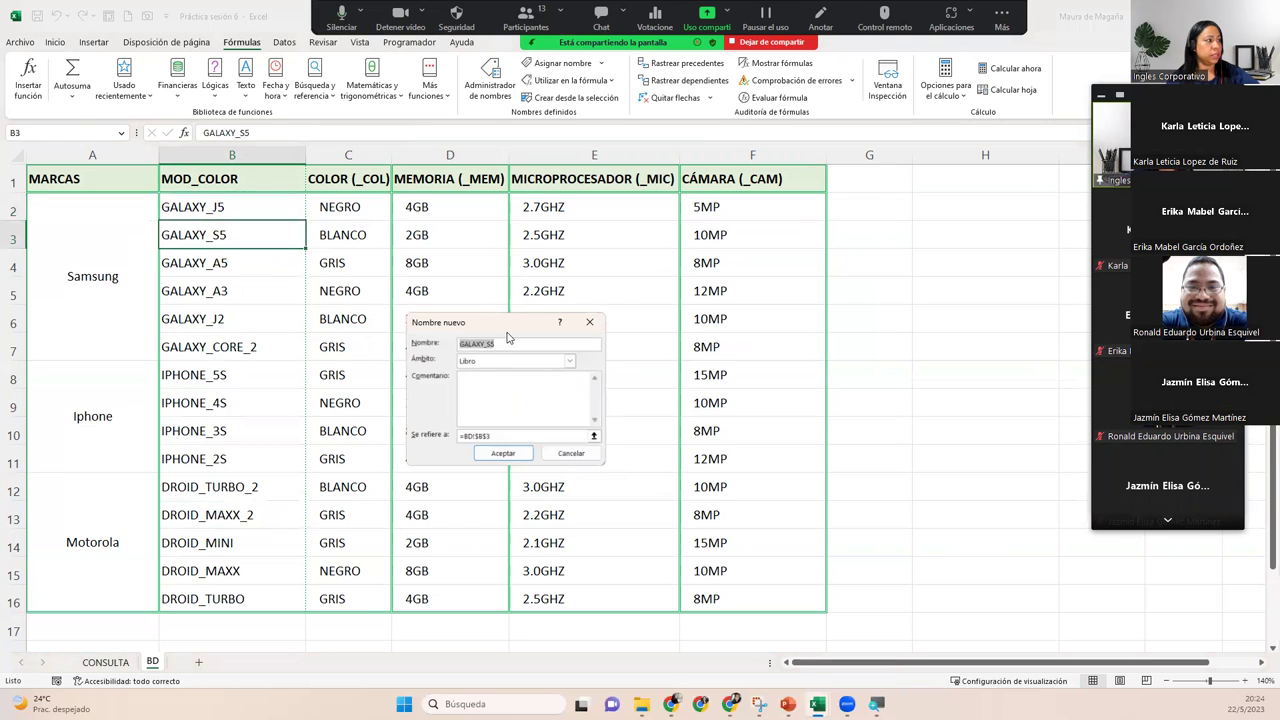
pyautogui.click(511, 343)
pyautogui.write('_COL')
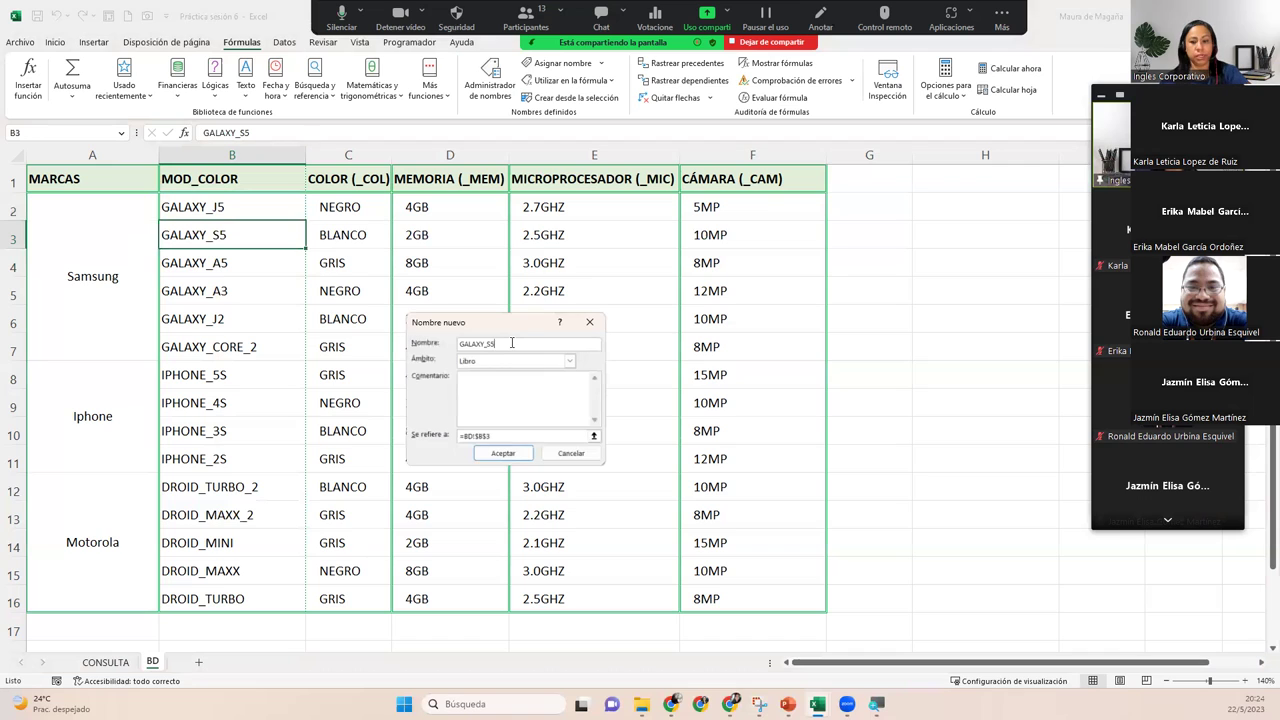
pyautogui.click(509, 437)
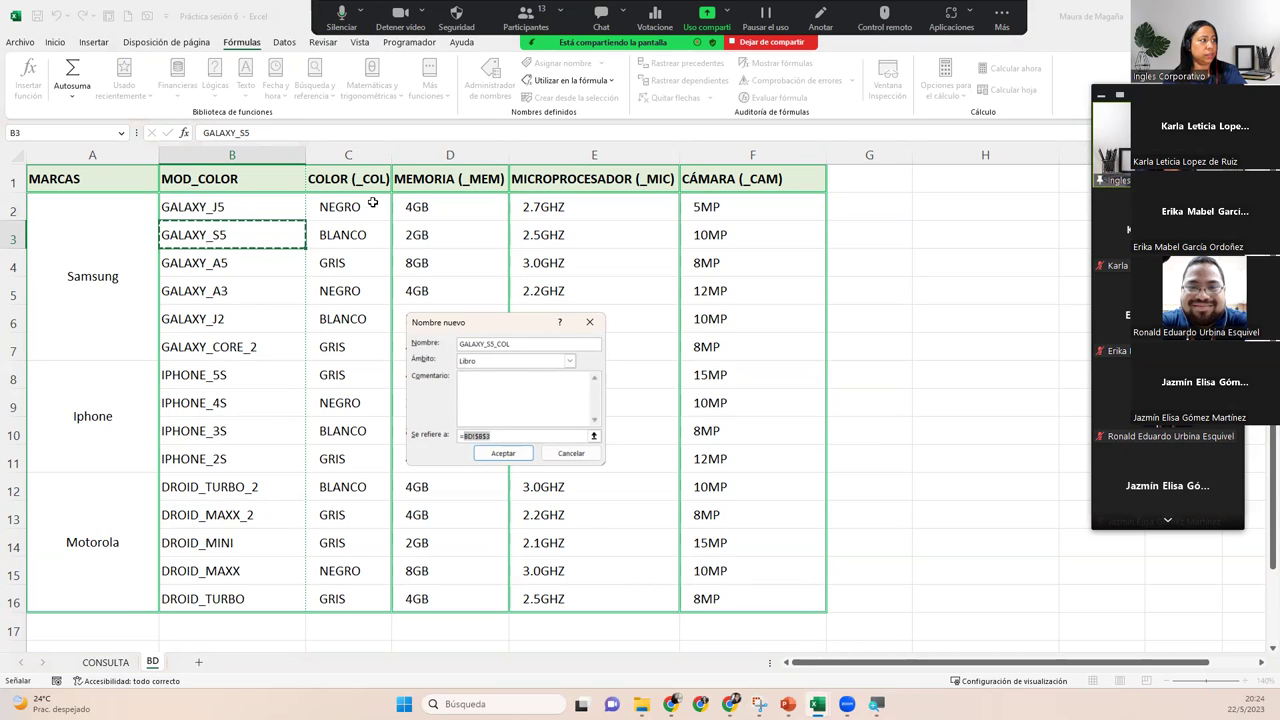
pyautogui.click(363, 233)
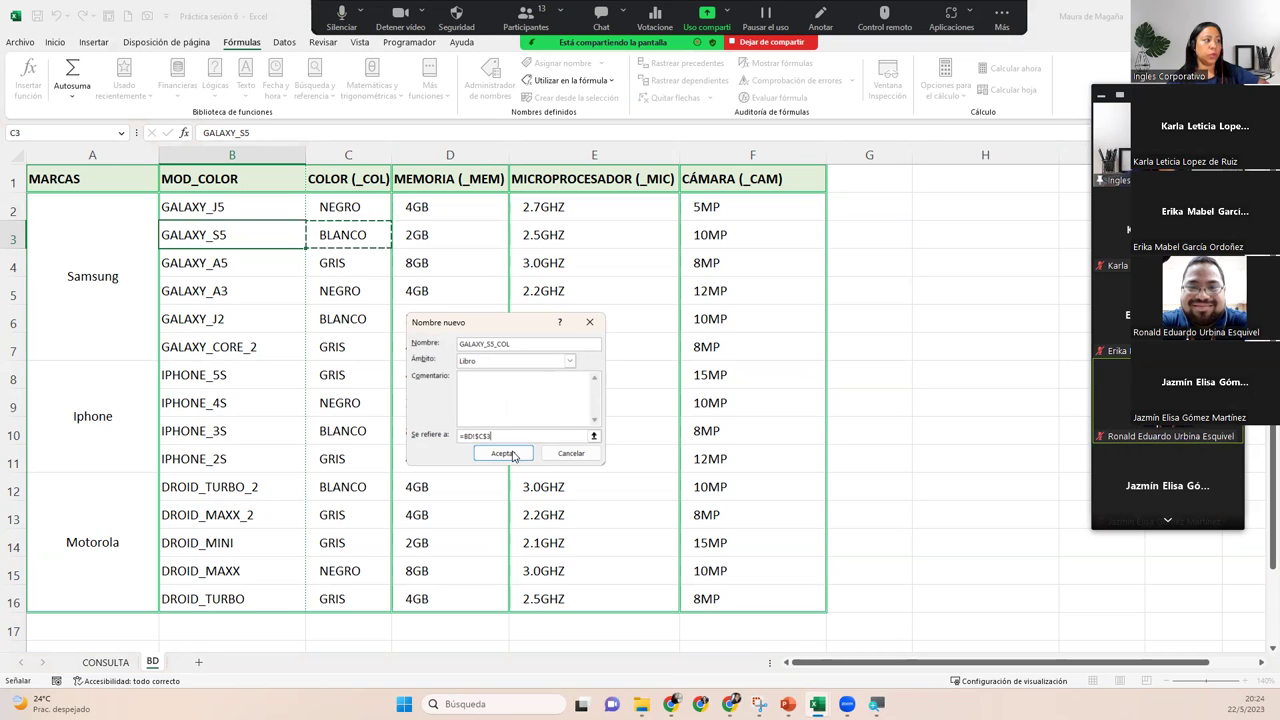
pyautogui.click(513, 455)
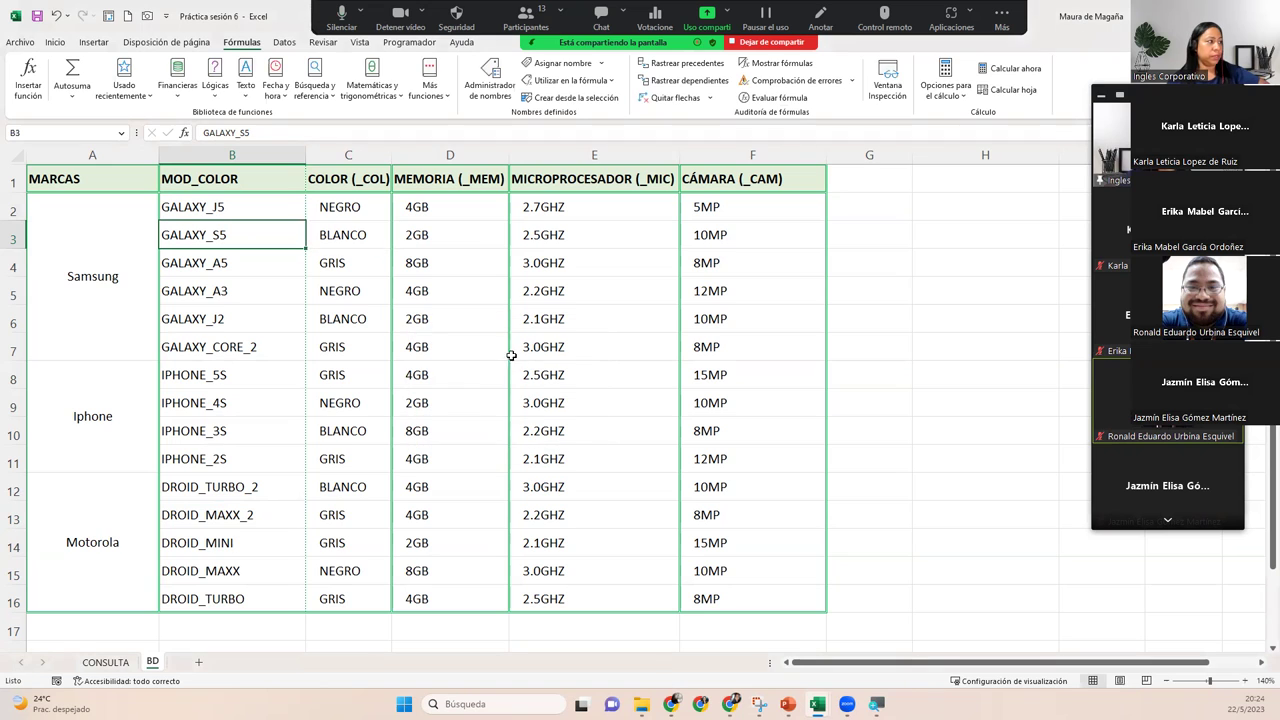
# Name GALAXY_S5's memory cell D3 (2GB) GALAXY_S5_MEM.
pyautogui.click(562, 64)
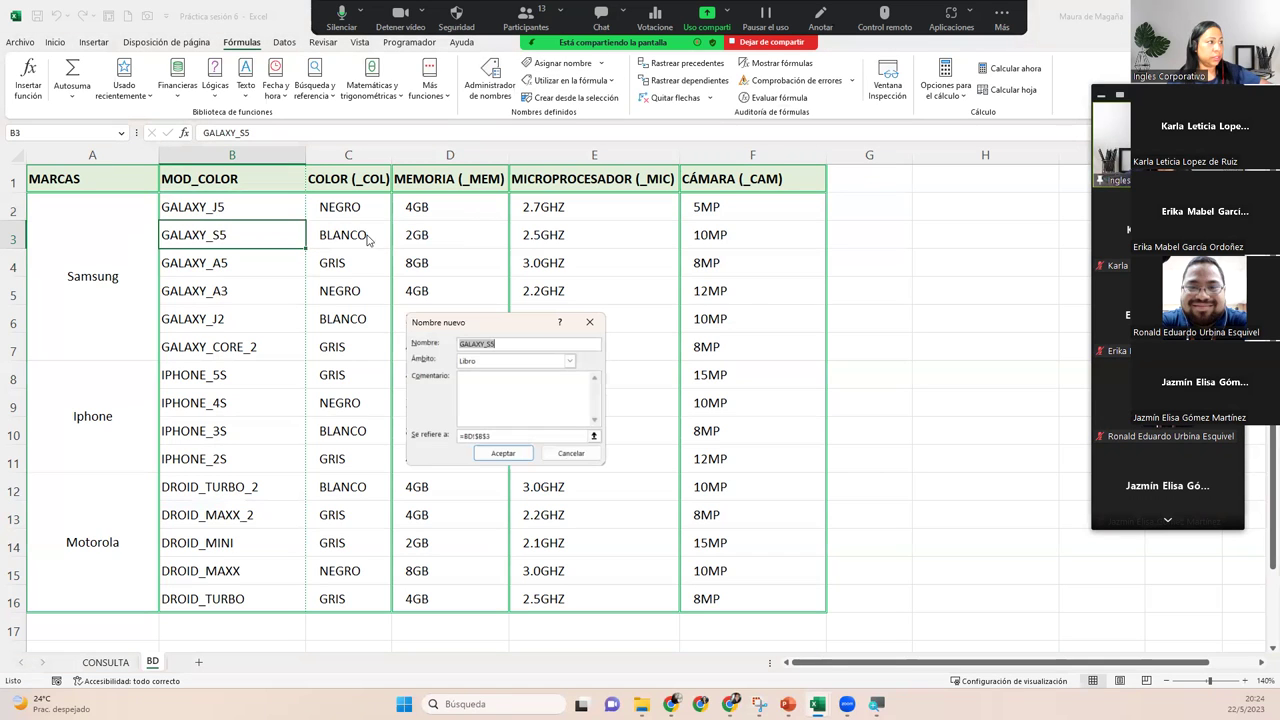
pyautogui.click(524, 342)
pyautogui.write('_MEM')
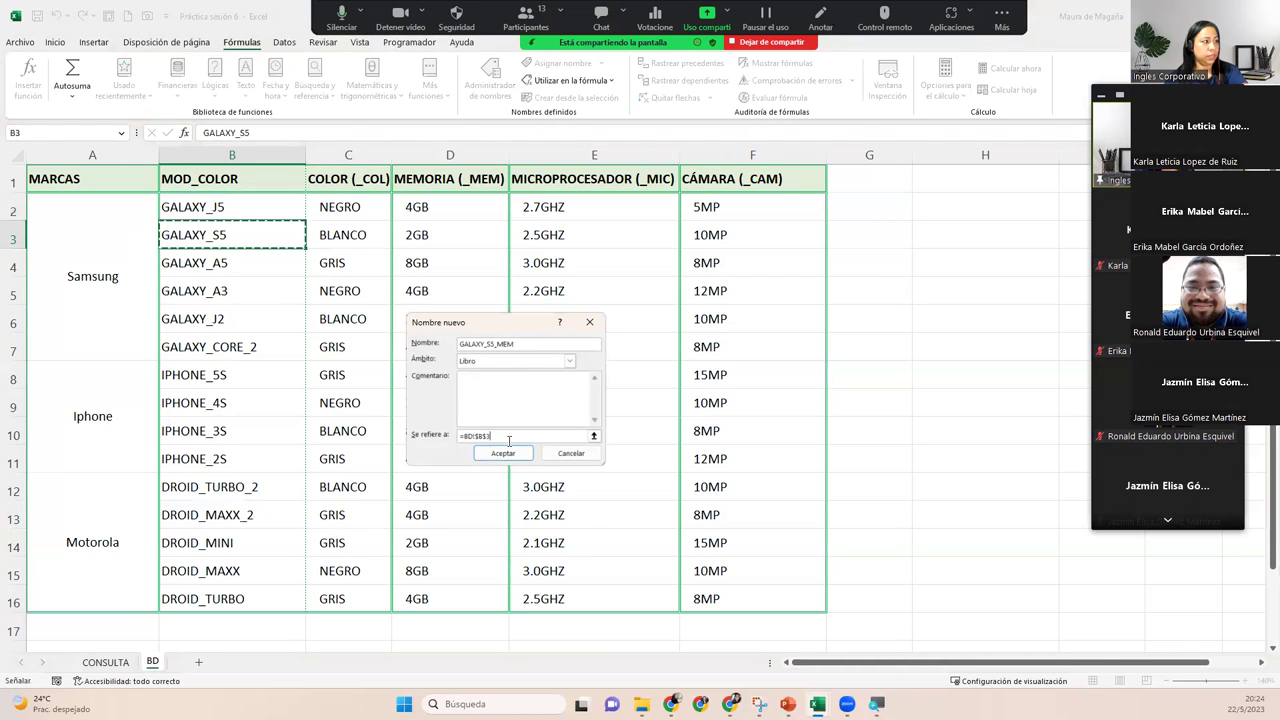
pyautogui.moveTo(509, 437); pyautogui.dragTo(467, 437)
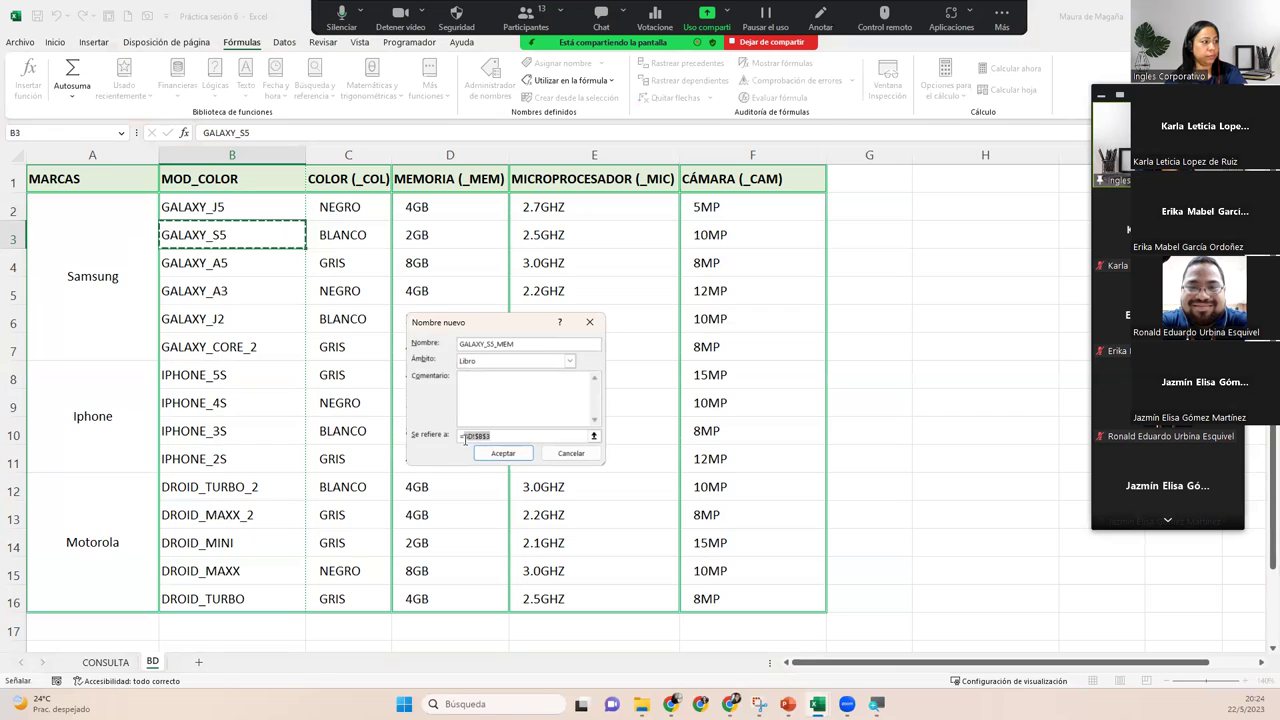
pyautogui.click(455, 234)
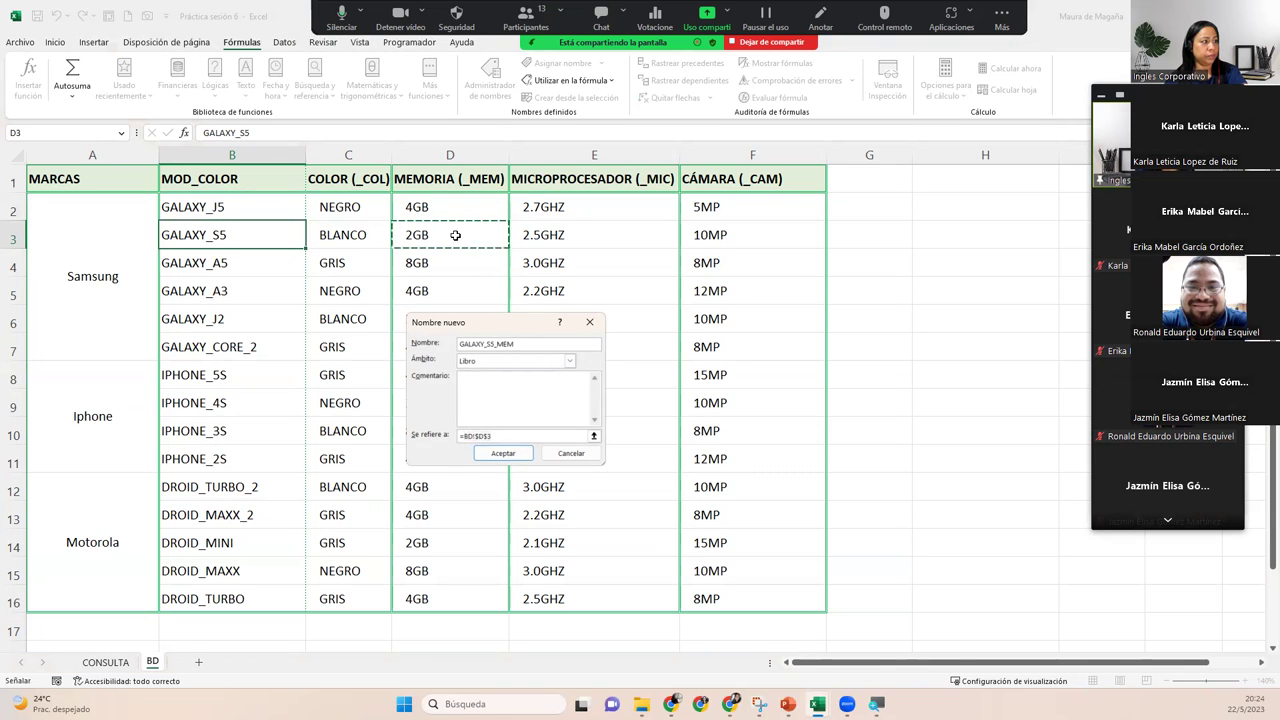
pyautogui.click(510, 454)
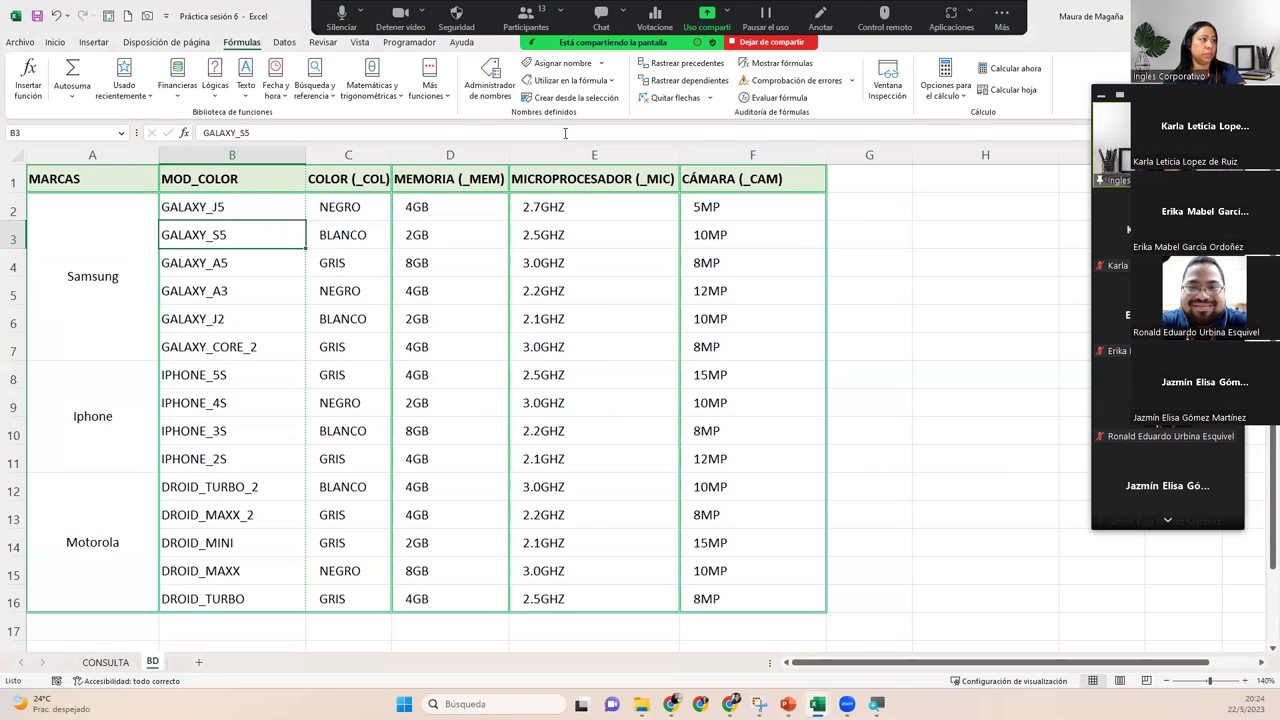
# Name GALAXY_S5's processor cell E3 (2.5GHZ) GALAXY_S5_MIC.
pyautogui.click(563, 63)
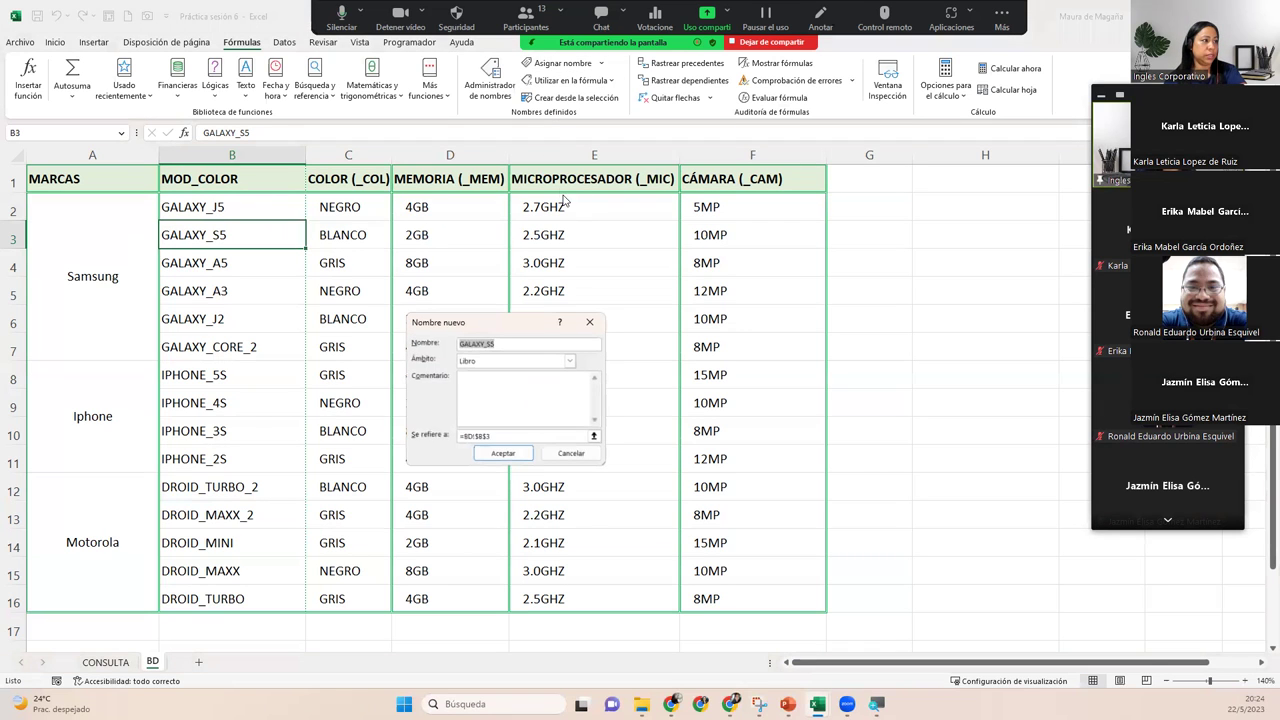
pyautogui.click(533, 344)
pyautogui.write('_MIC')
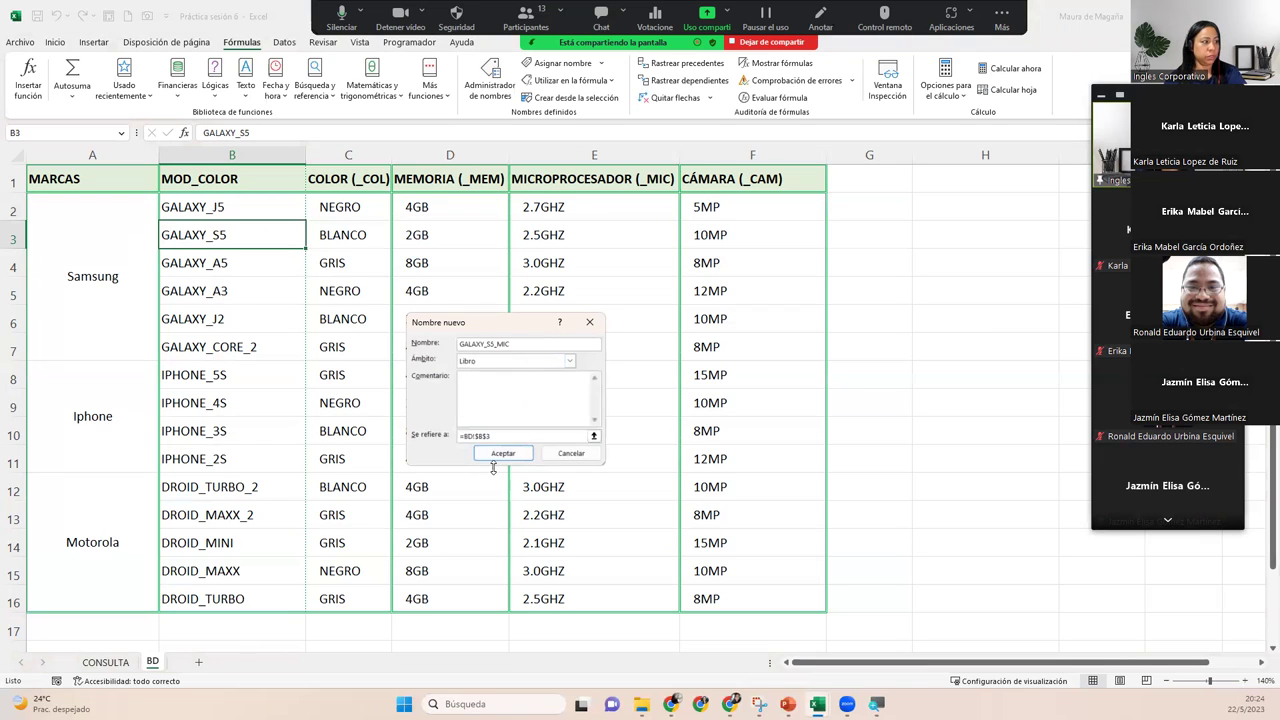
pyautogui.click(498, 437)
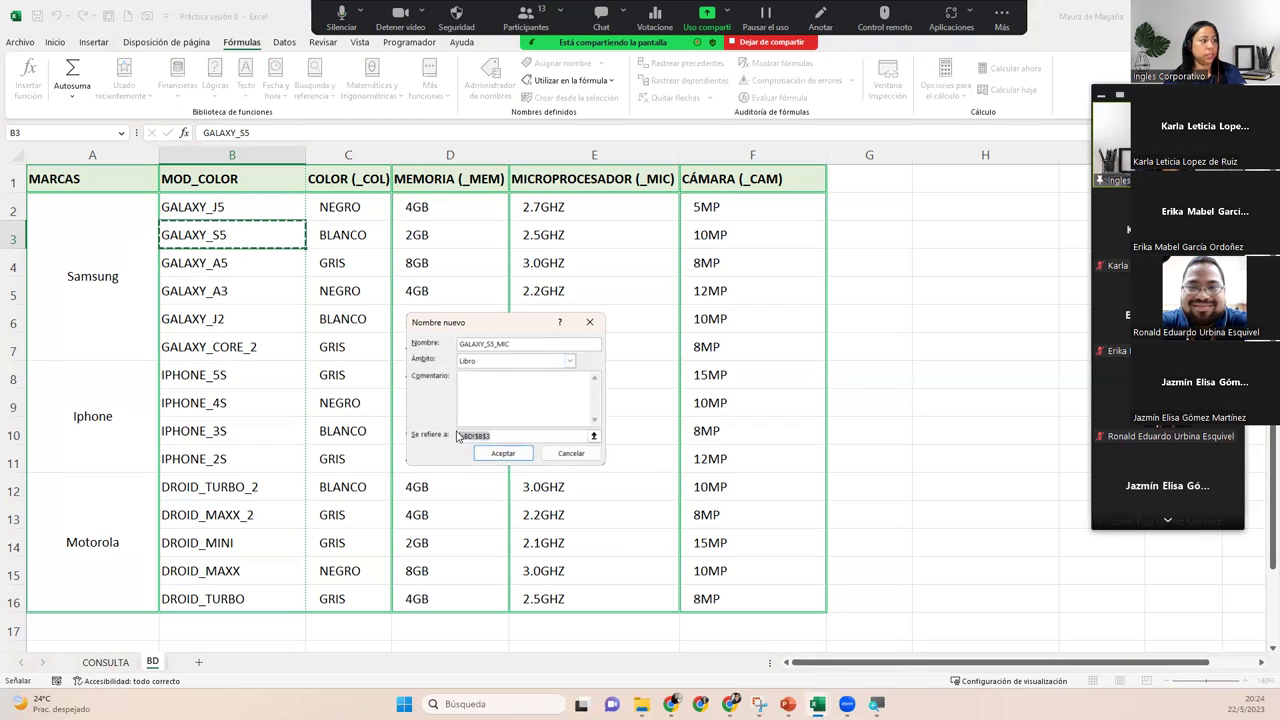
pyautogui.click(574, 234)
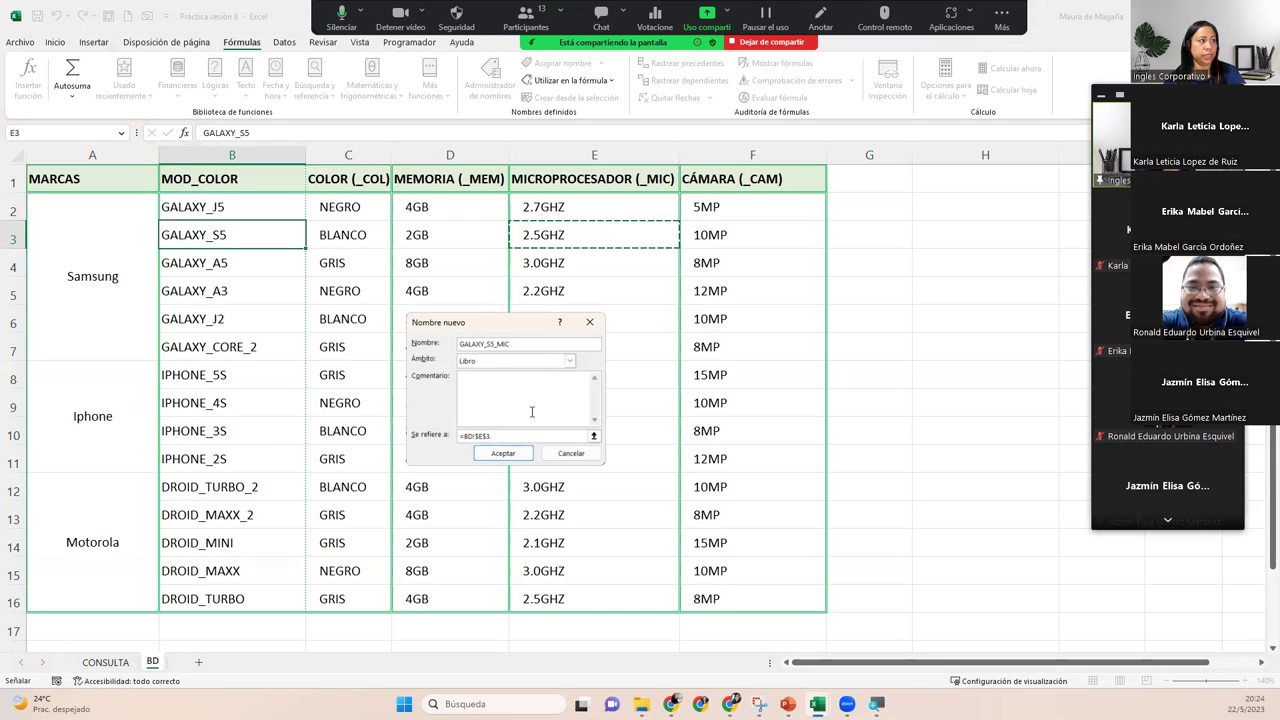
pyautogui.click(505, 454)
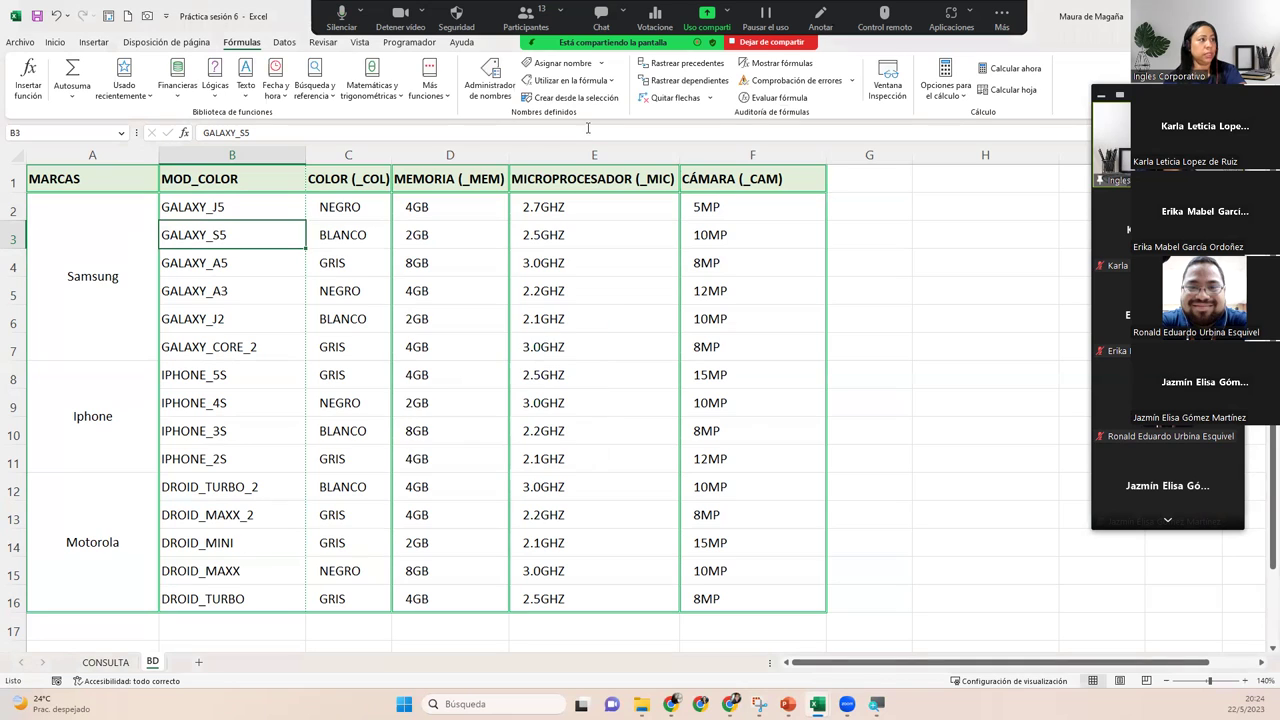
# Name GALAXY_S5's camera cell F3 (10MP) GALAXY_S5_CAM.
pyautogui.click(562, 63)
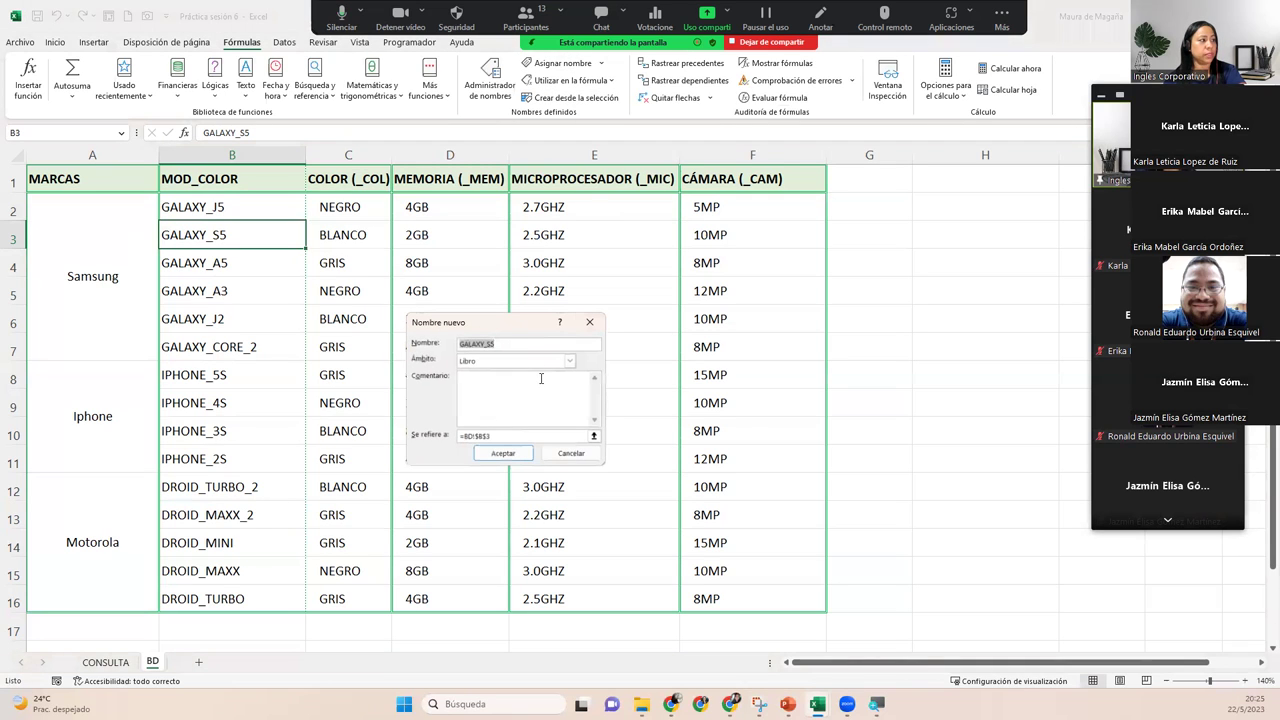
pyautogui.click(528, 346)
pyautogui.write('_CAM')
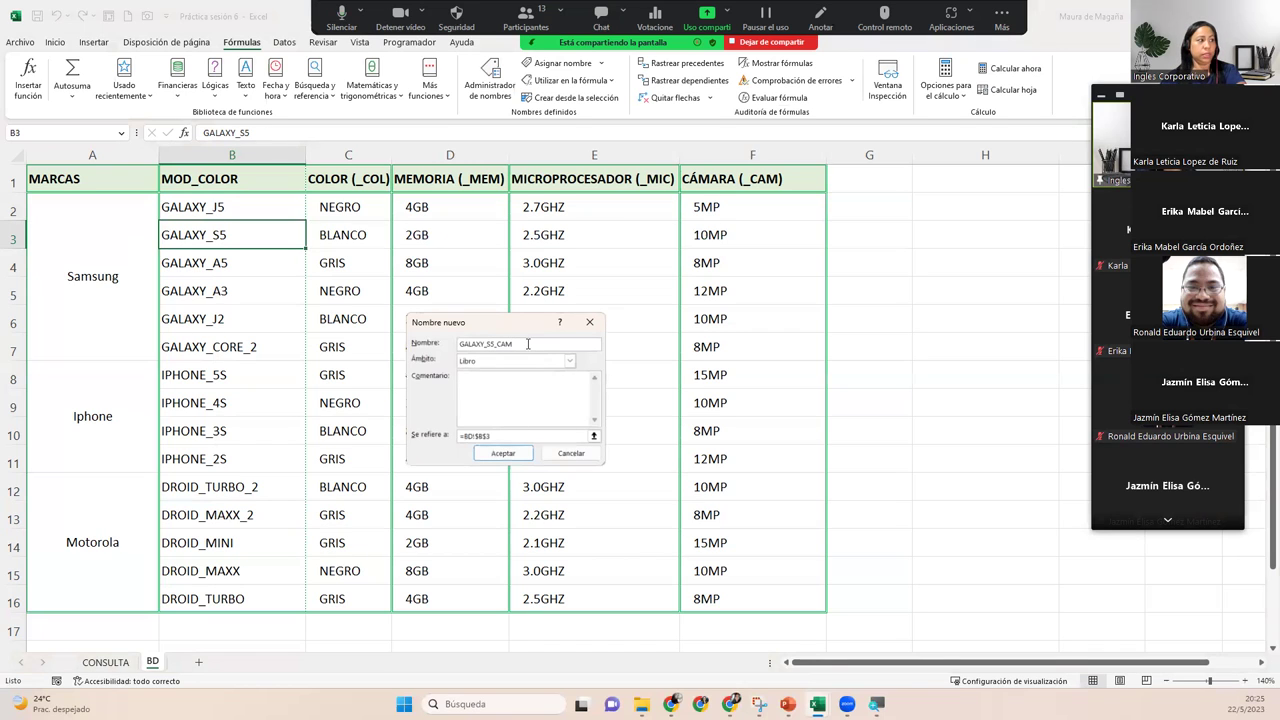
pyautogui.click(505, 434)
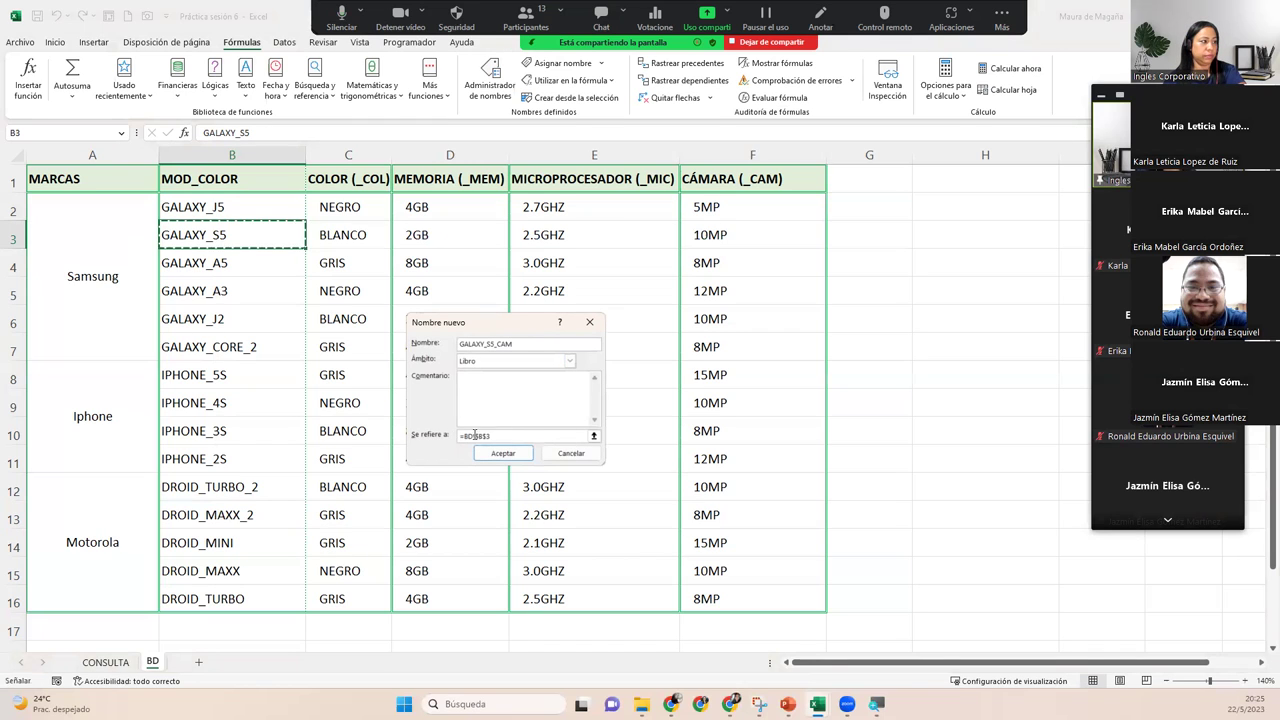
pyautogui.click(745, 207)
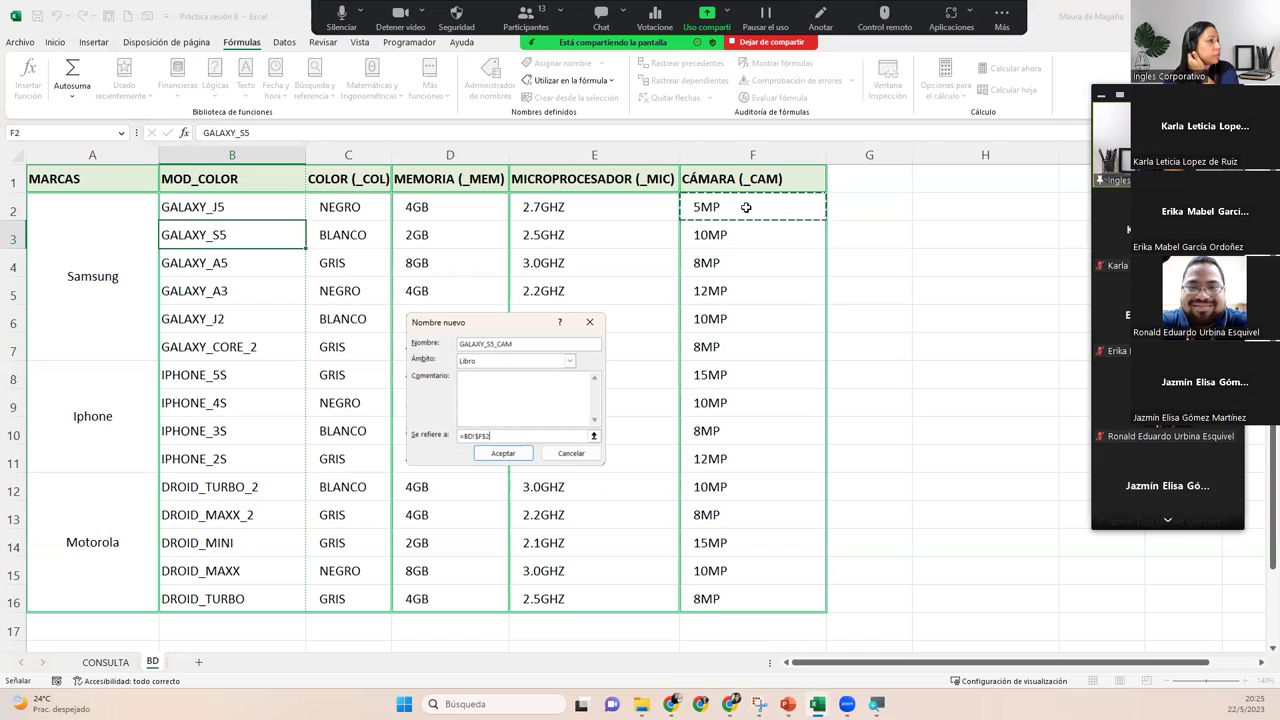
pyautogui.click(728, 238)
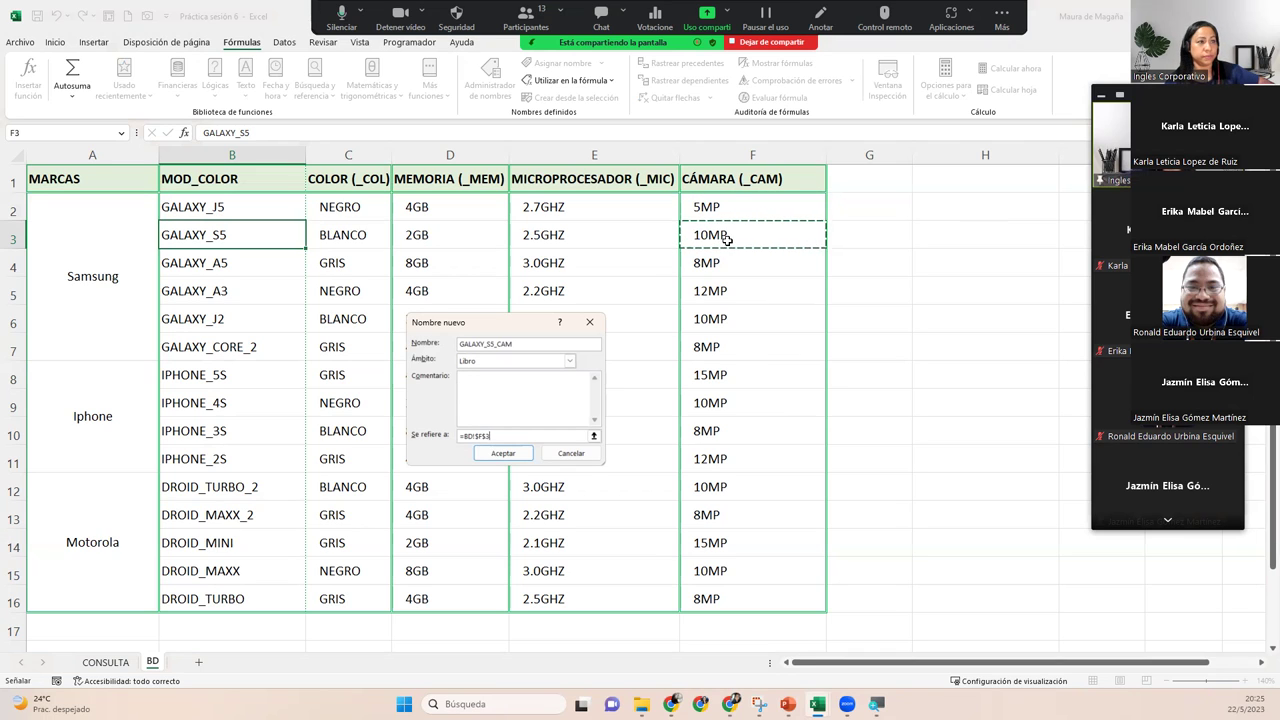
pyautogui.click(503, 453)
pyautogui.click(480, 70)
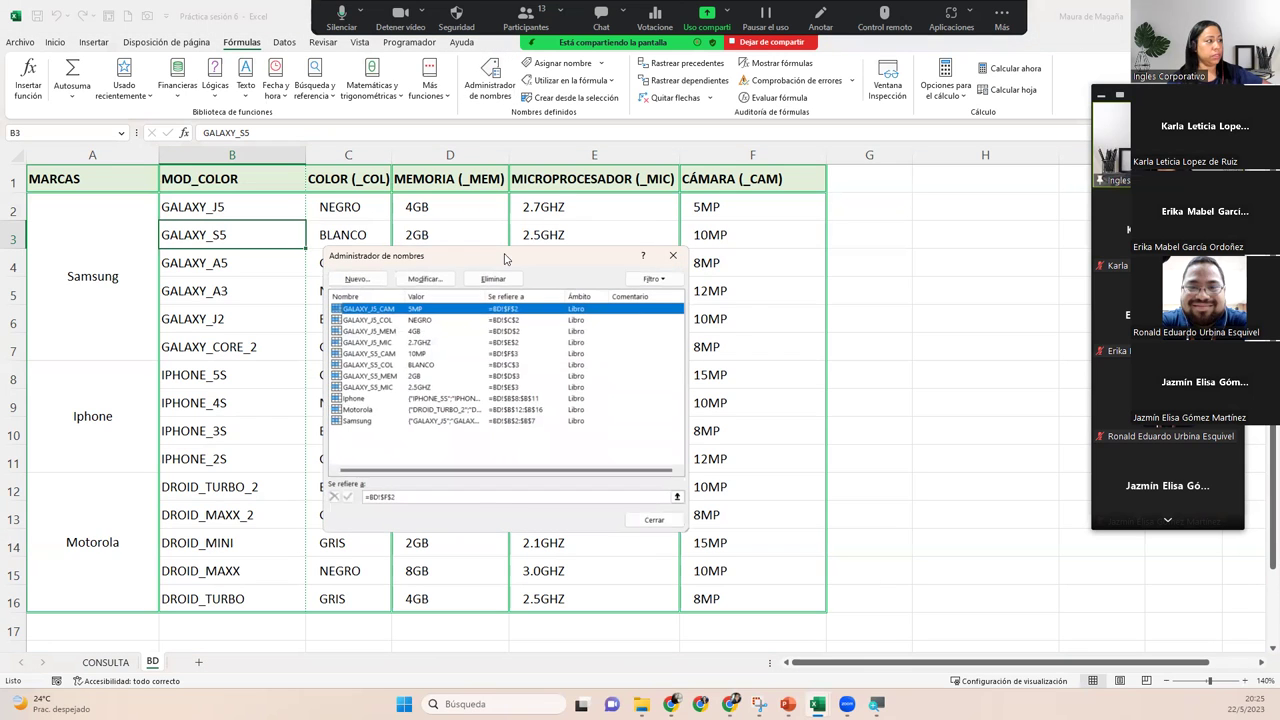
pyautogui.moveTo(519, 460); pyautogui.dragTo(528, 422)
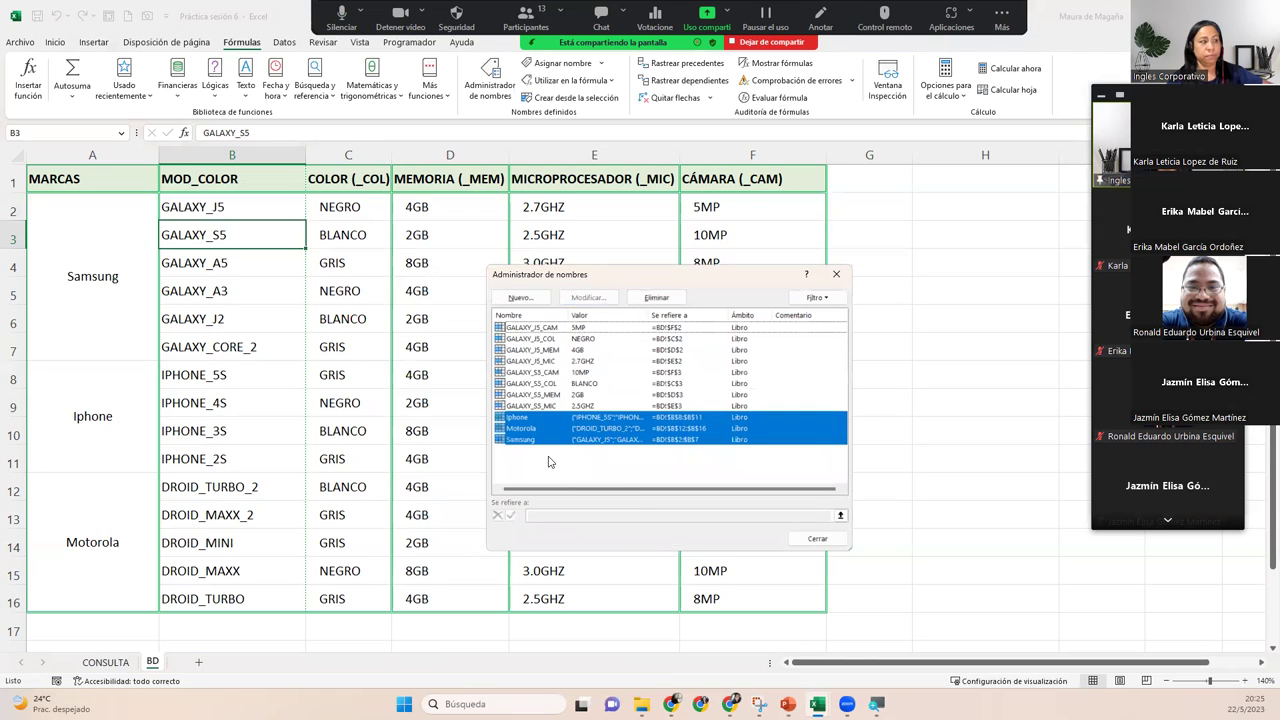
pyautogui.click(553, 406)
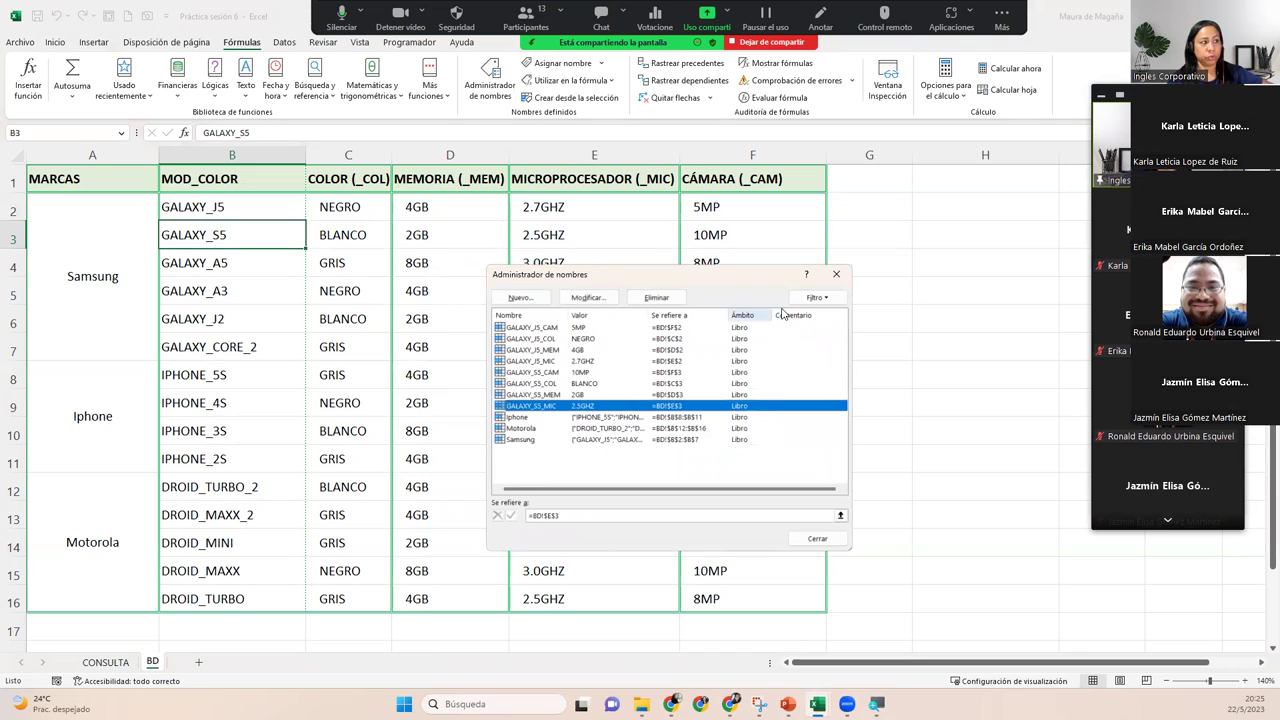
pyautogui.click(831, 273)
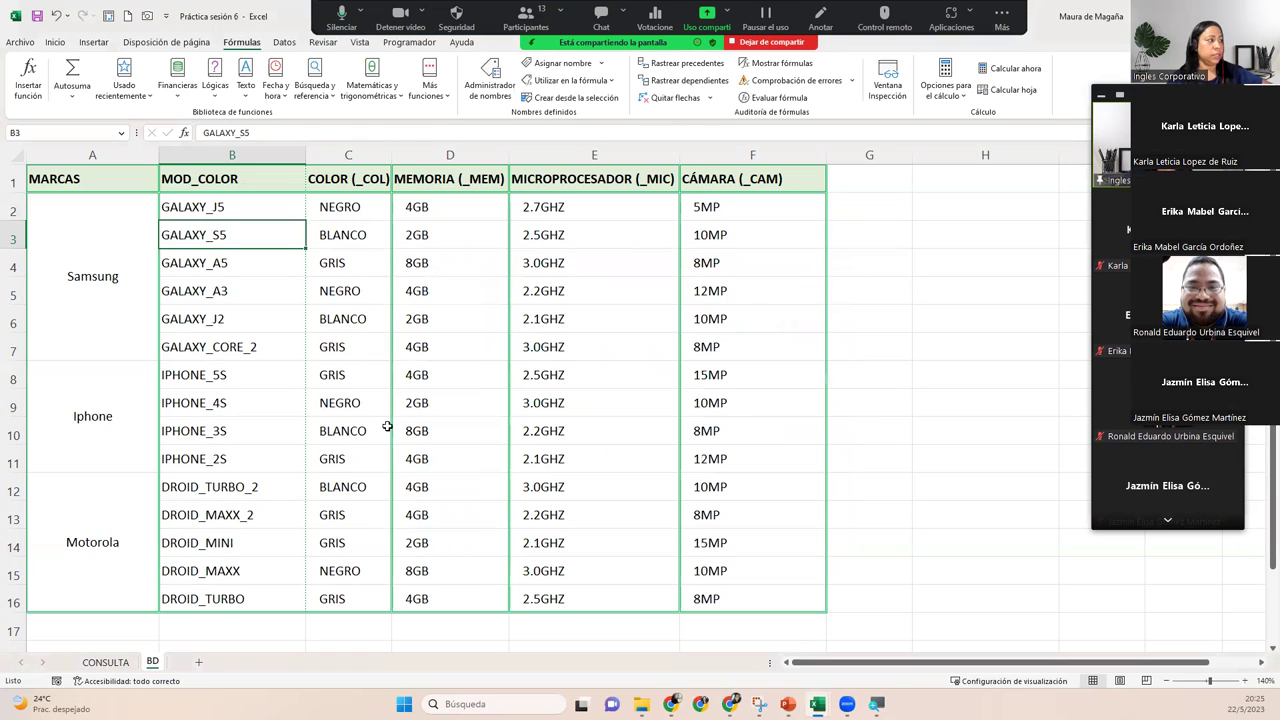
# Select the IPHONE, DROID_TURBO_2/DROID_MAXX_2 and GALAXY rows in the BD table.
pyautogui.moveTo(184, 381); pyautogui.dragTo(754, 400)
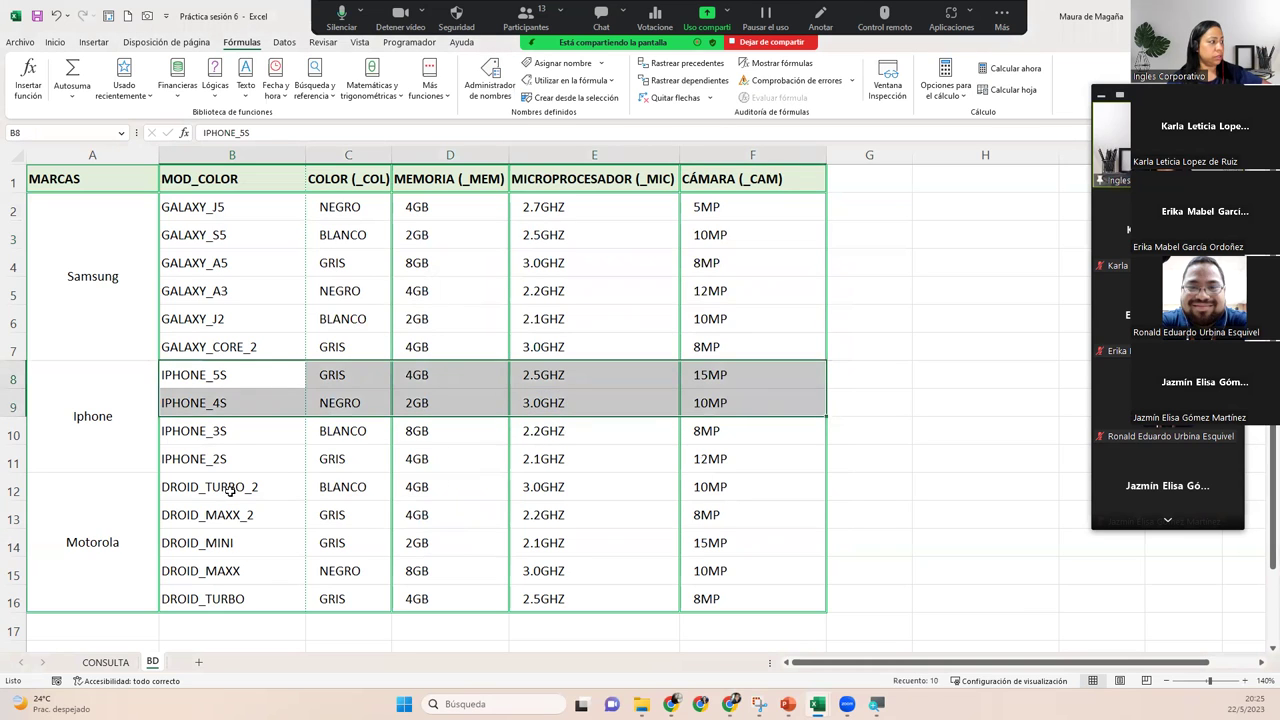
pyautogui.moveTo(229, 490); pyautogui.dragTo(703, 500)
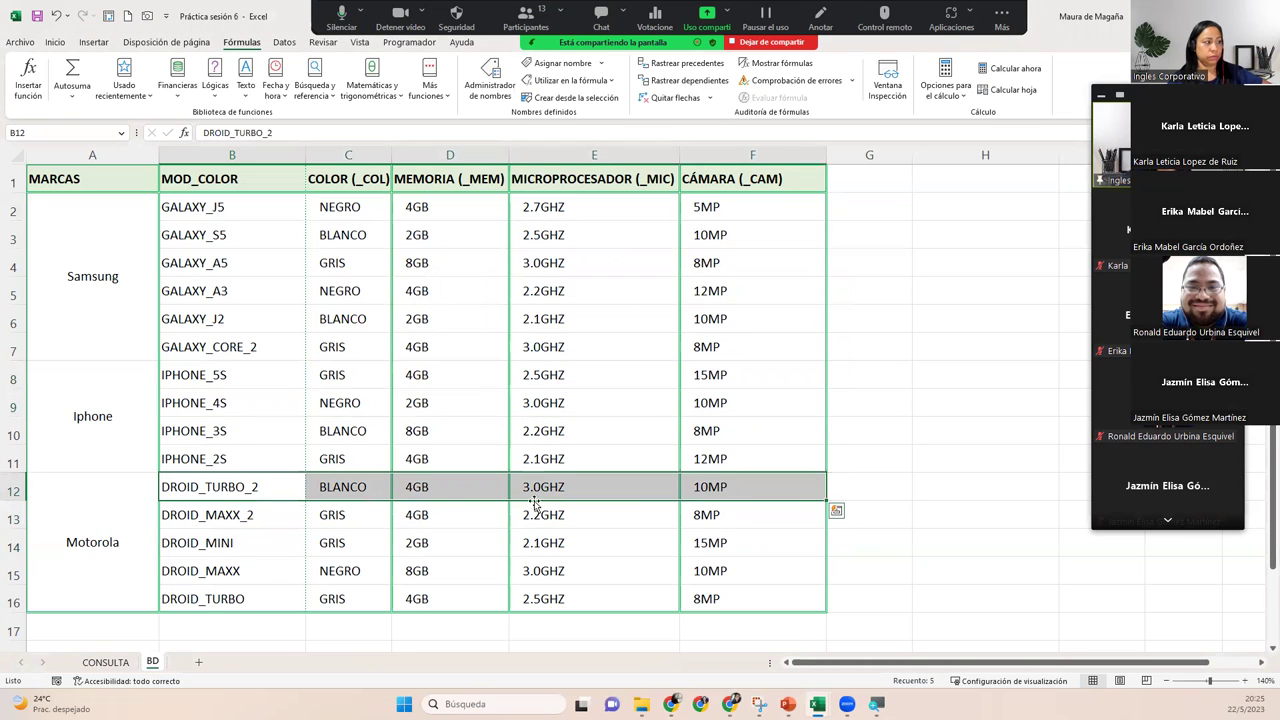
pyautogui.moveTo(298, 500); pyautogui.dragTo(786, 512)
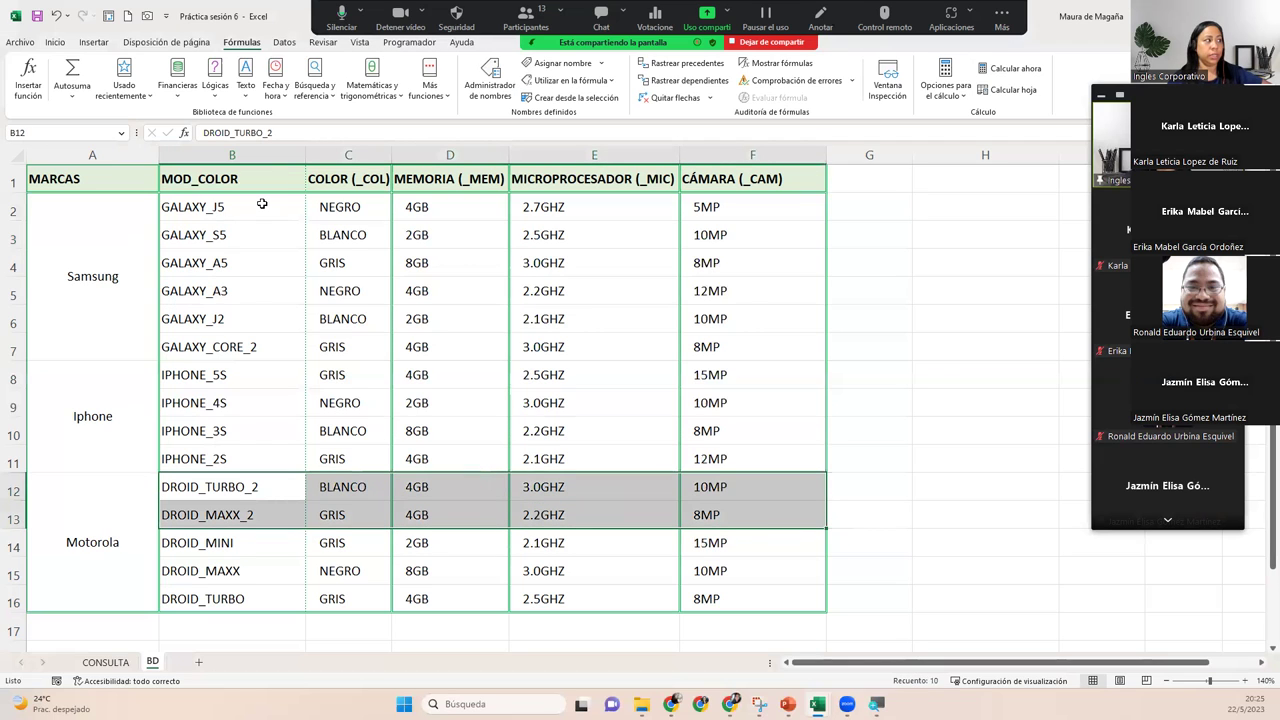
pyautogui.moveTo(261, 204); pyautogui.dragTo(267, 228)
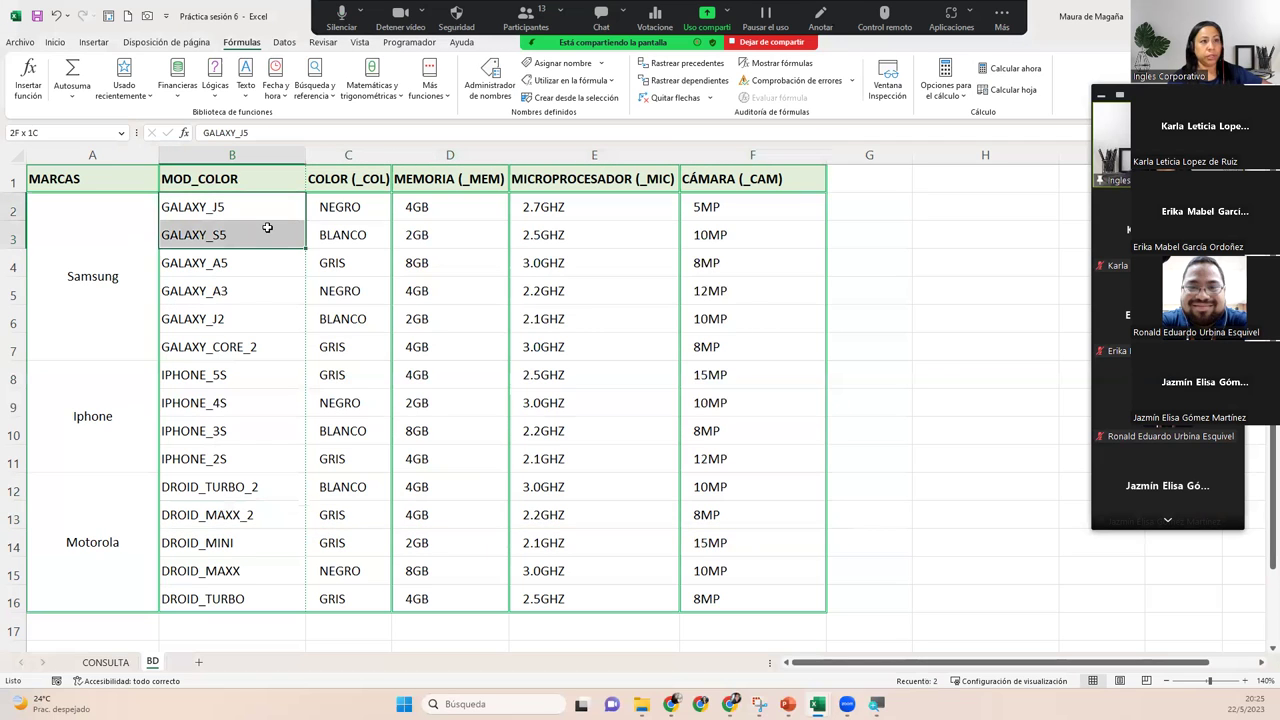
# Start a new name from IPHONE_5S in B8, editing it to IPHONE_5S_COL.
pyautogui.click(208, 365)
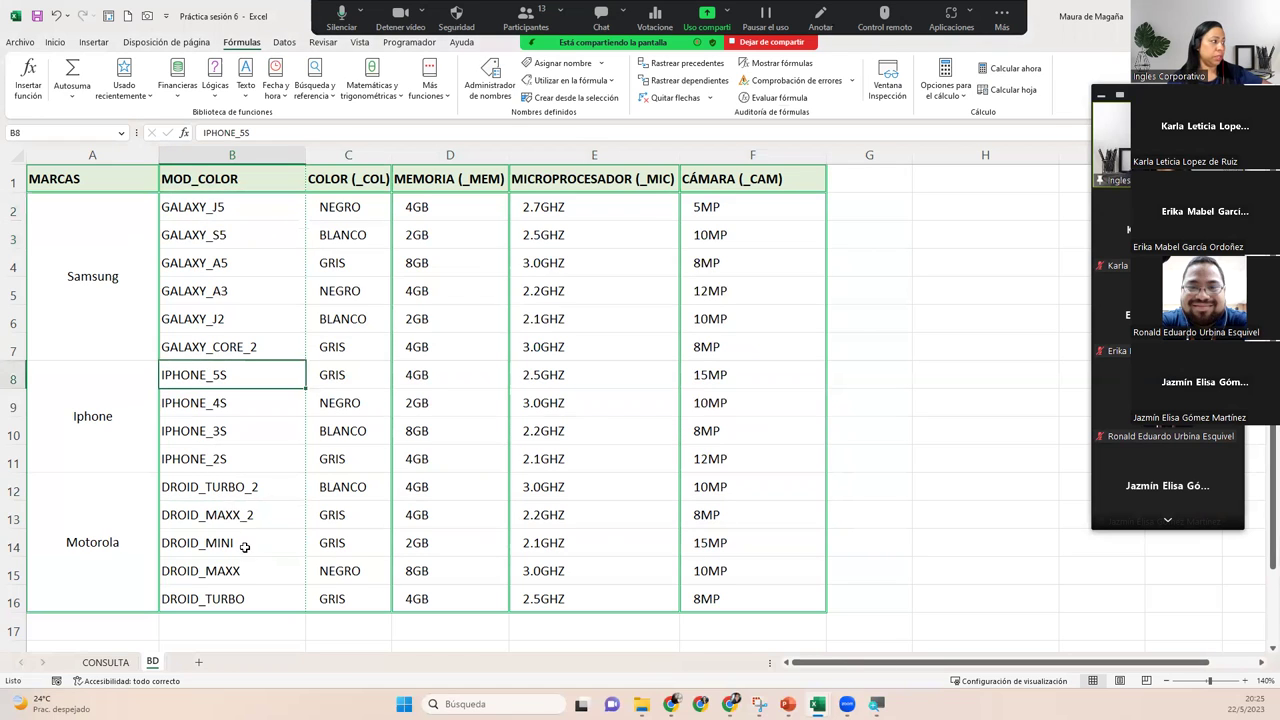
pyautogui.click(556, 65)
pyautogui.click(682, 360)
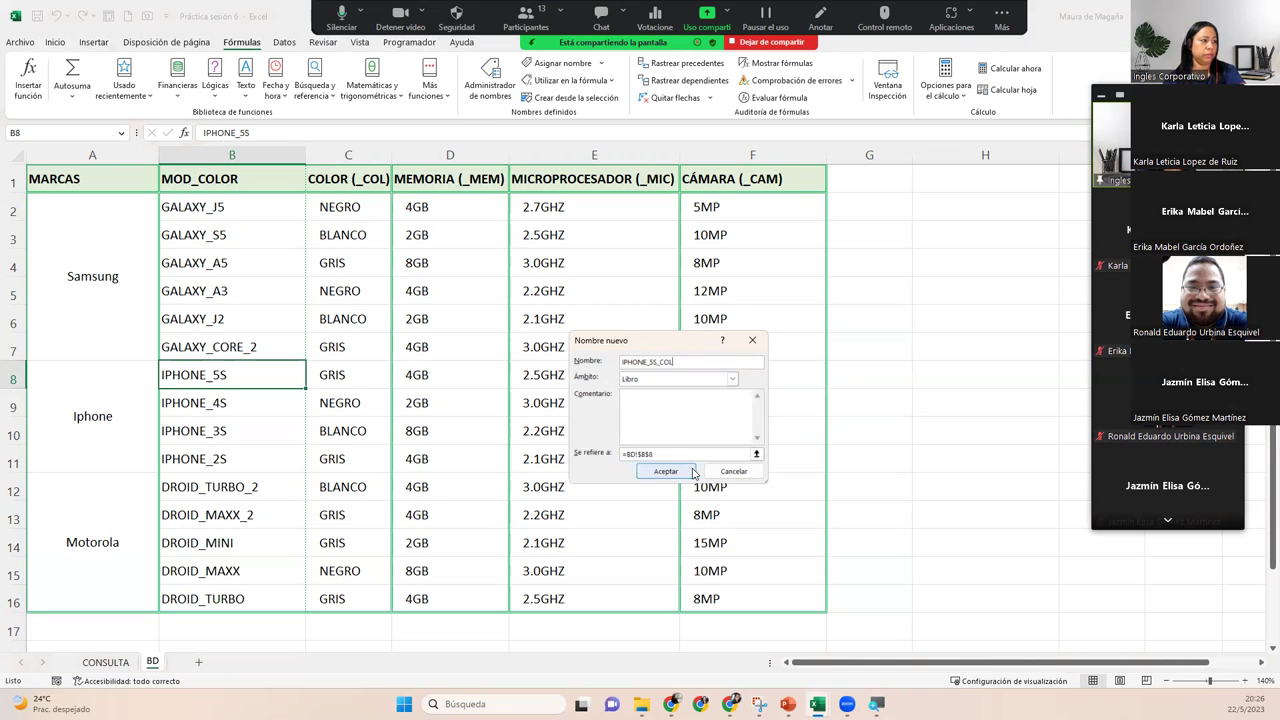
# Point IPHONE_5S_COL at colour cell C8, then name memory cell D8 for IPHONE_5S.
pyautogui.moveTo(691, 453); pyautogui.dragTo(625, 455)
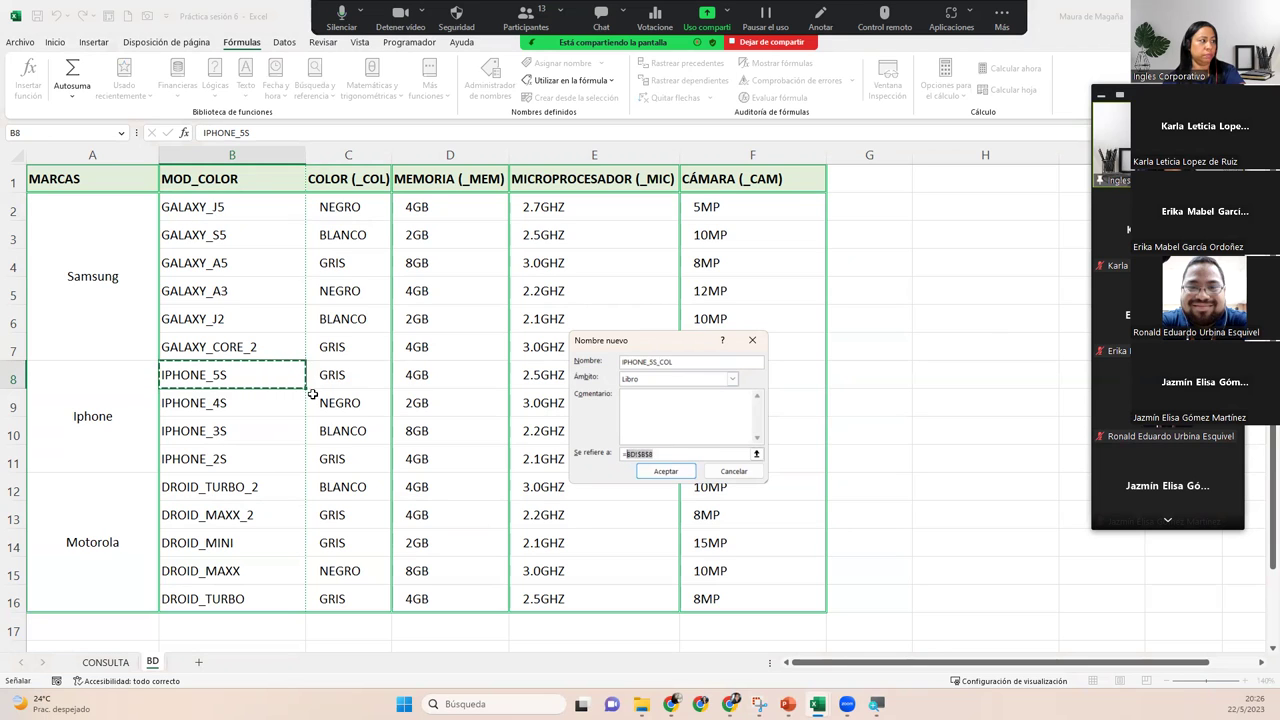
pyautogui.click(340, 374)
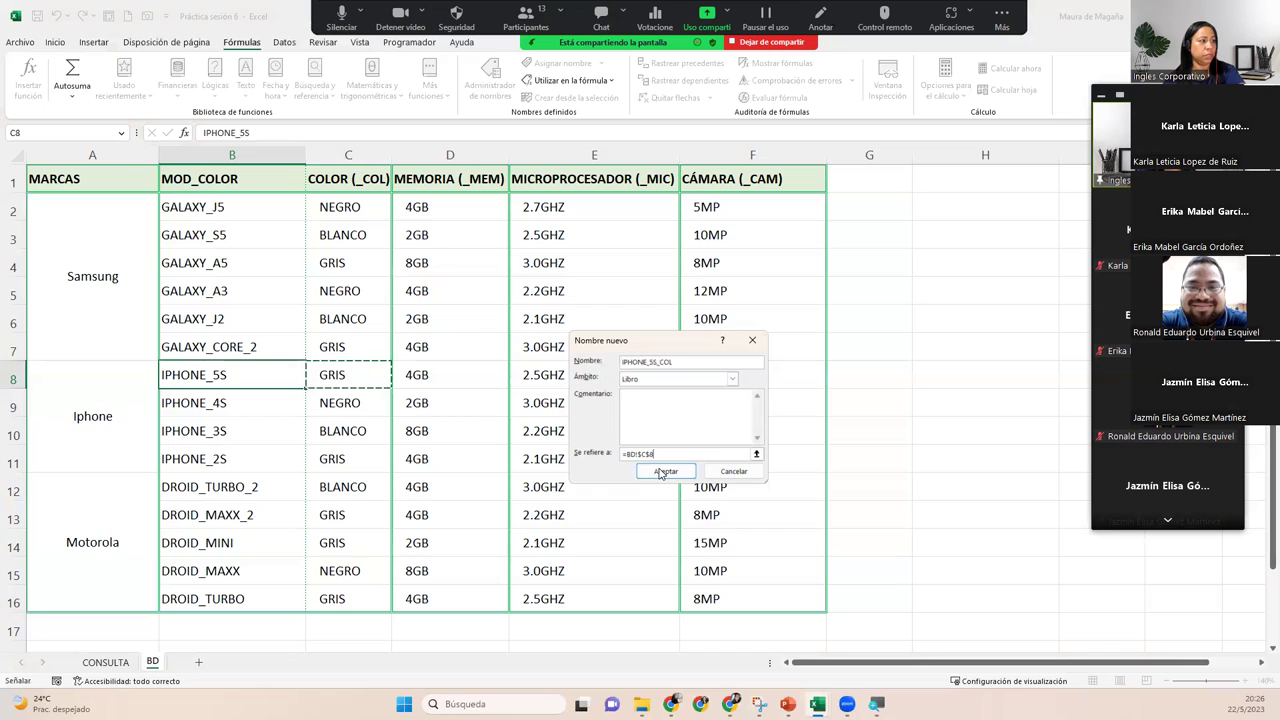
pyautogui.click(660, 472)
pyautogui.click(560, 63)
pyautogui.click(674, 358)
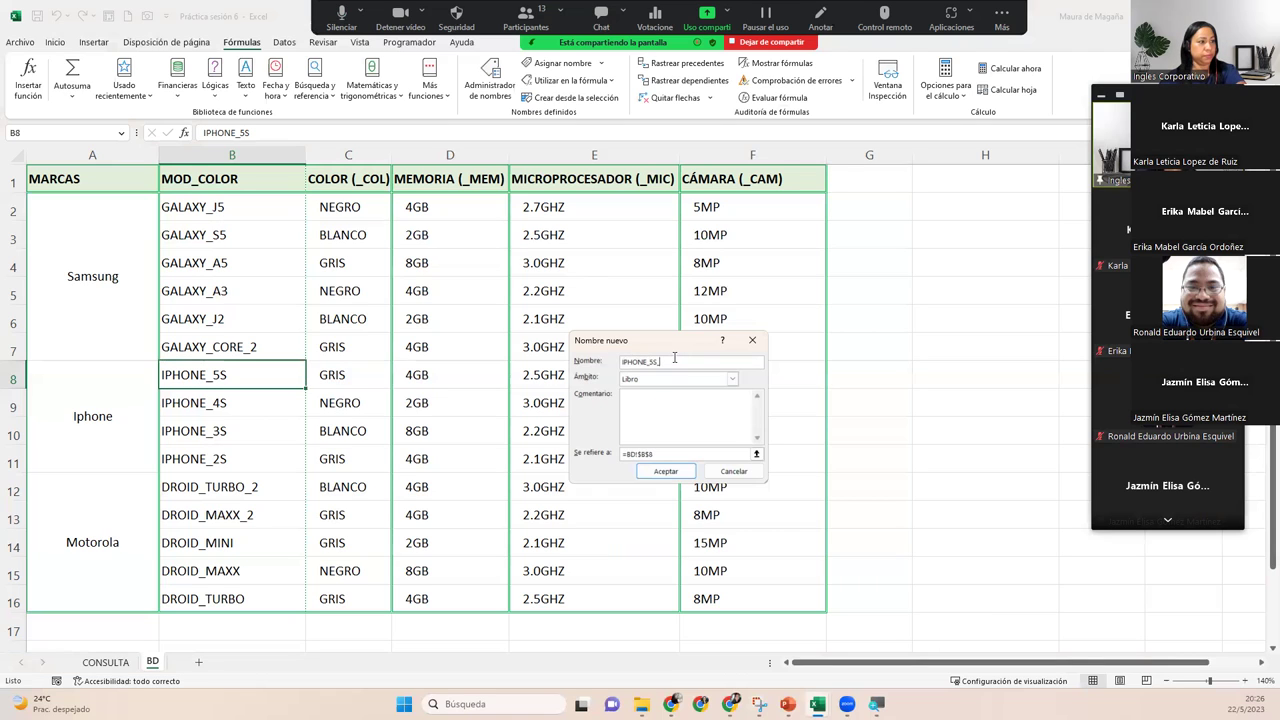
pyautogui.write('MEM')
pyautogui.doubleClick(657, 455)
pyautogui.click(470, 374)
pyautogui.click(665, 471)
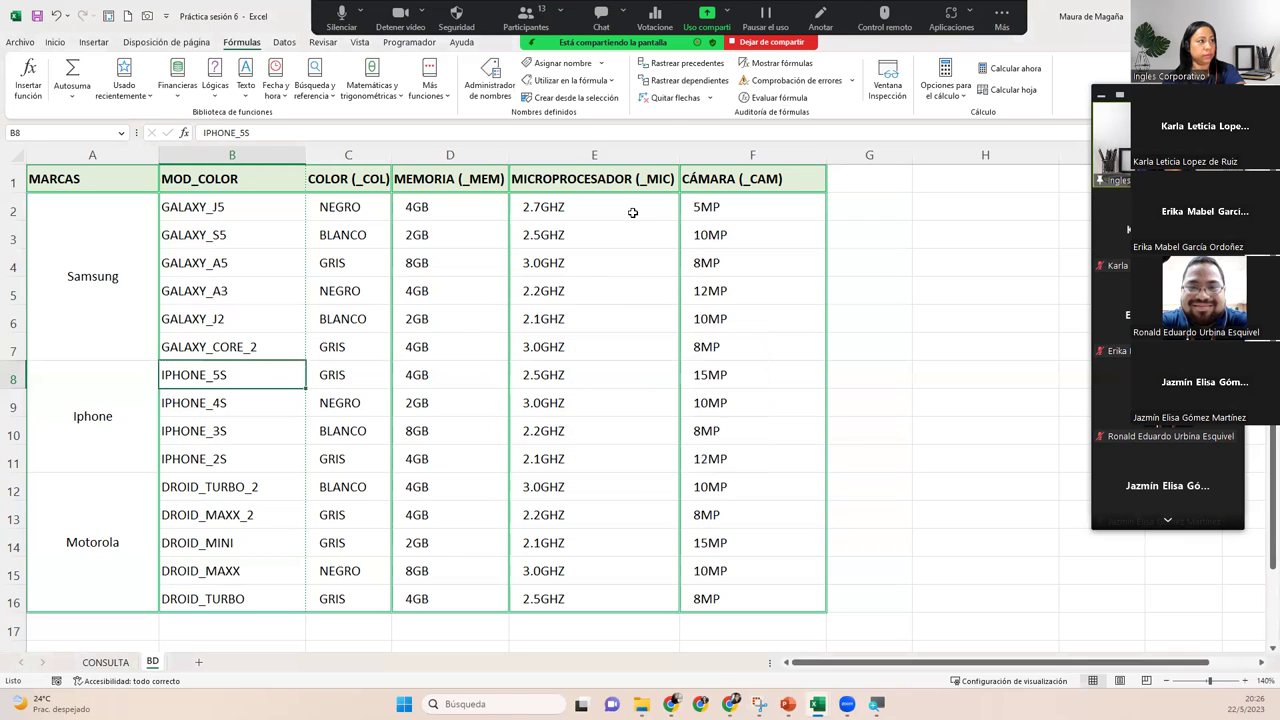
# Define IPHONE_5S_MIC referring to processor cell E8.
pyautogui.click(563, 63)
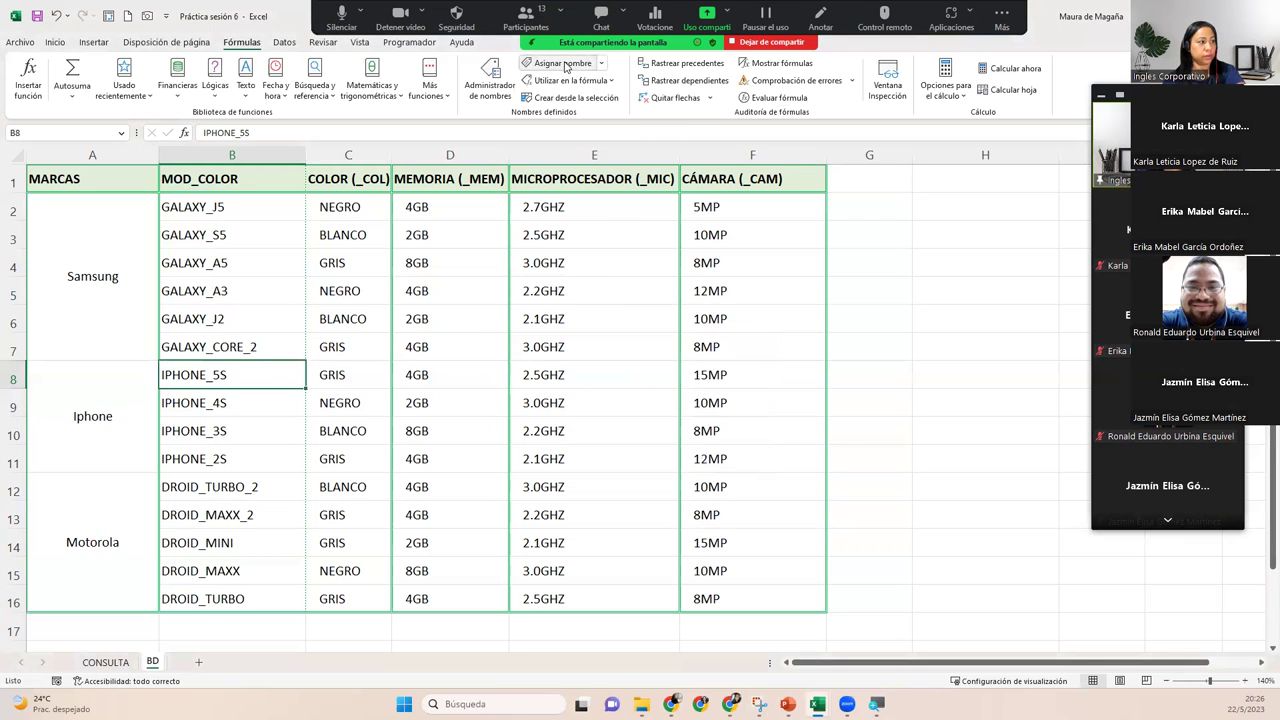
pyautogui.press('End')
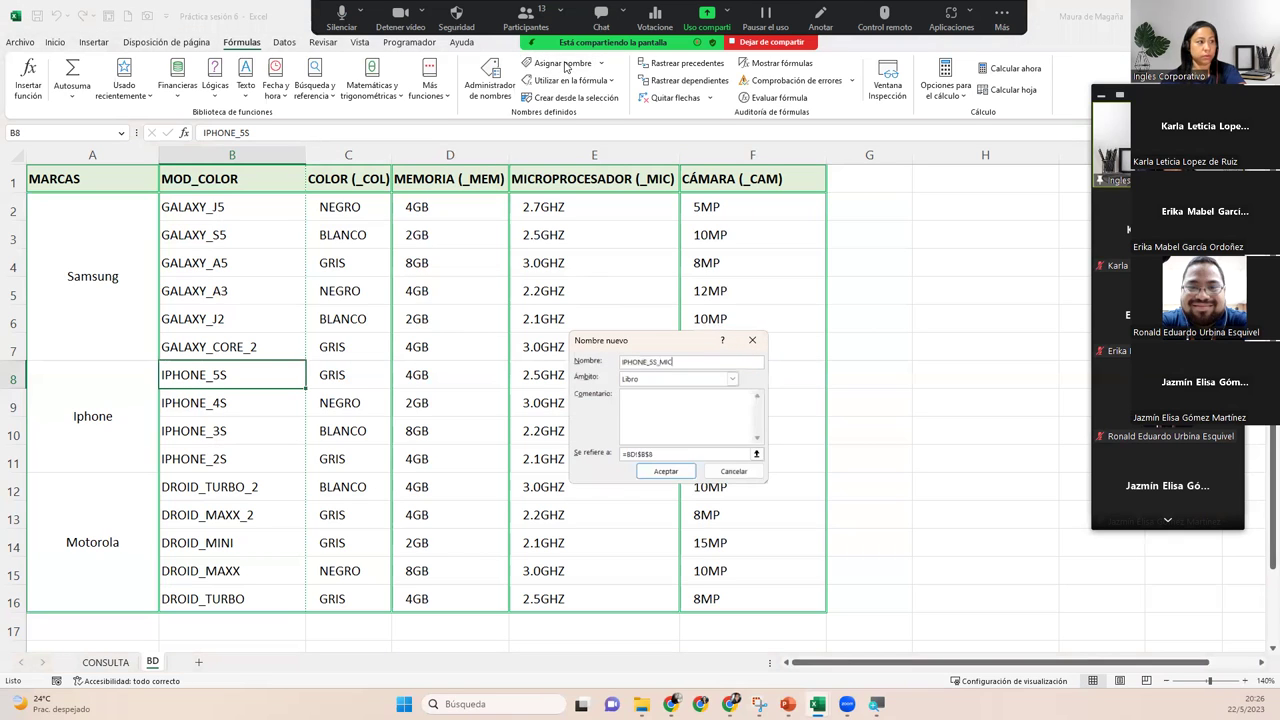
pyautogui.moveTo(656, 454); pyautogui.dragTo(628, 454)
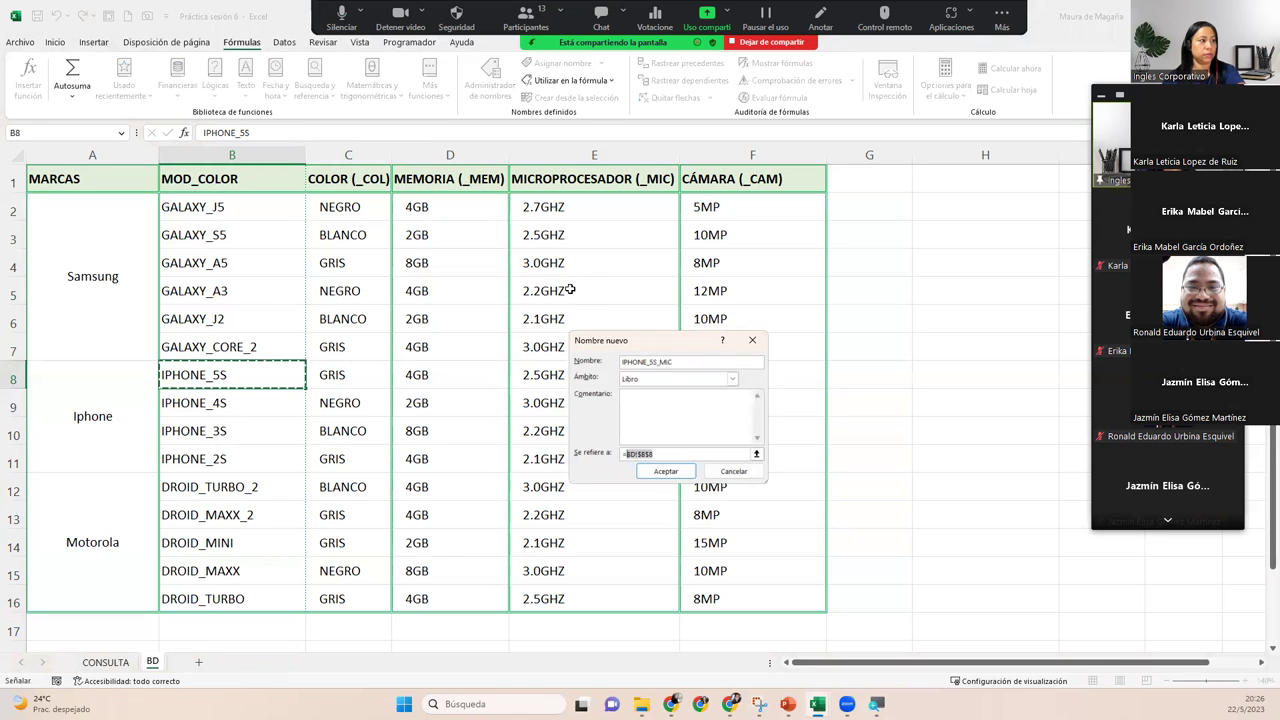
pyautogui.click(522, 384)
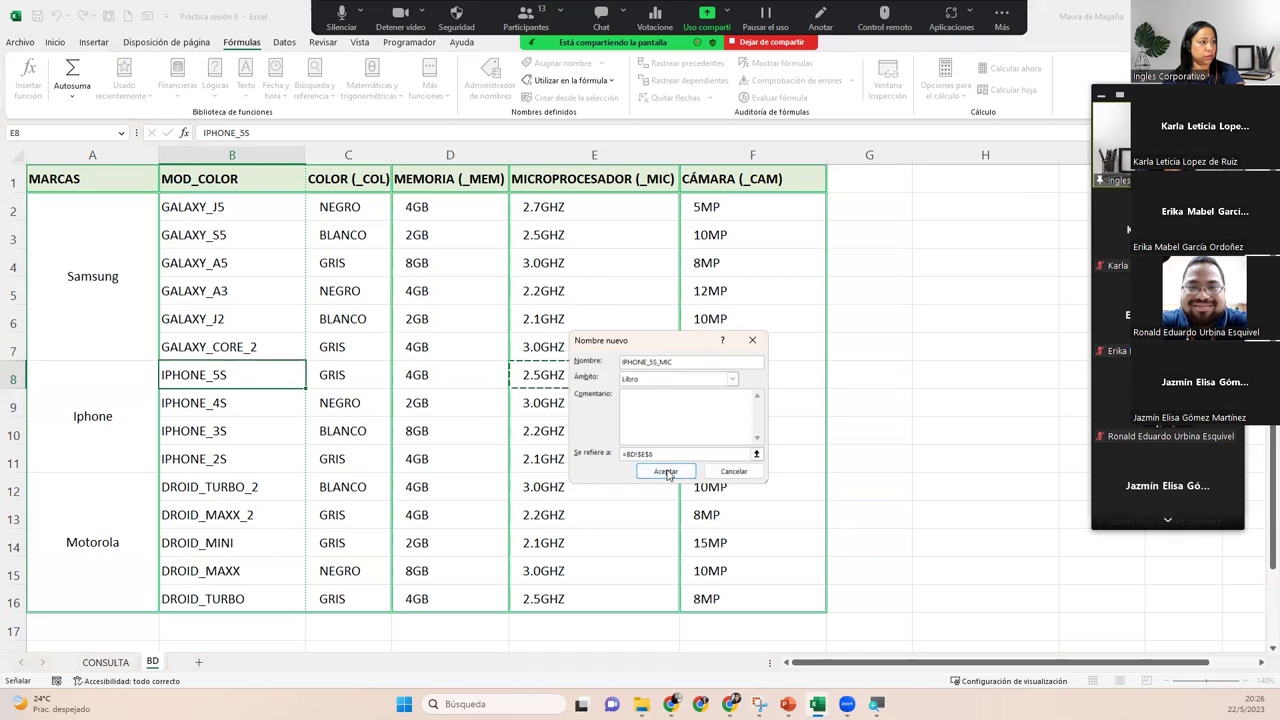
pyautogui.click(667, 472)
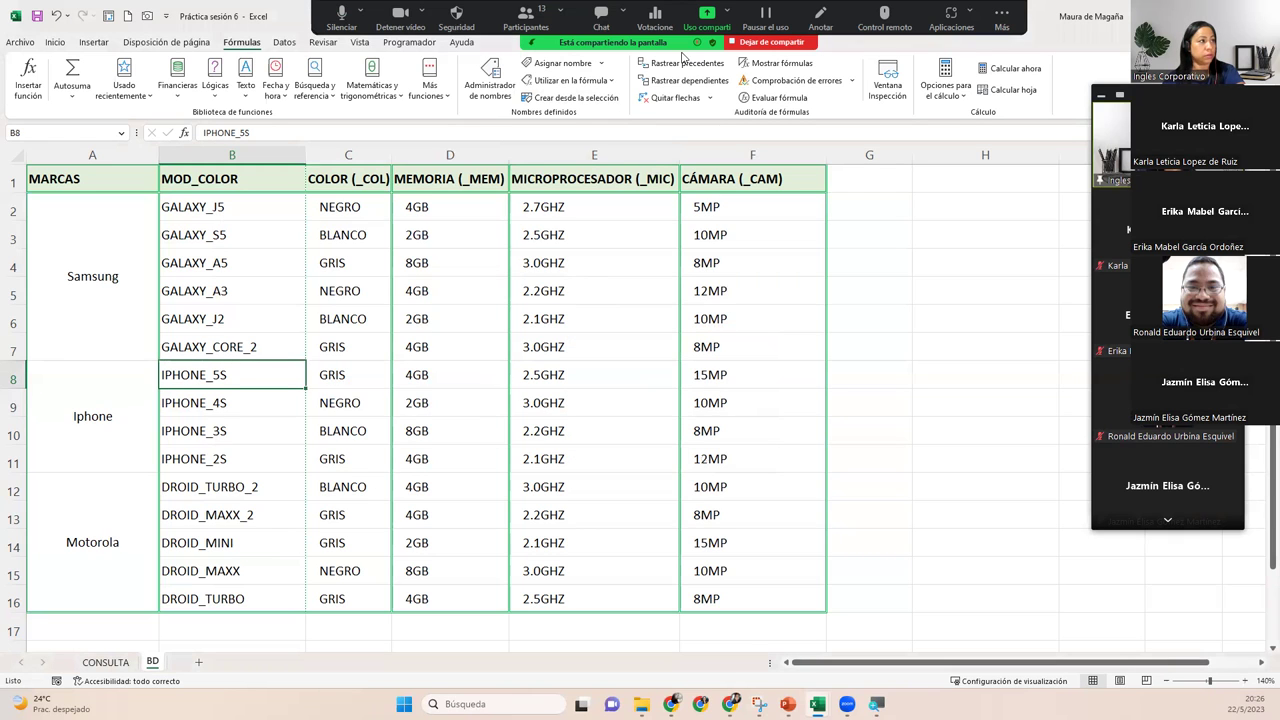
# Define IPHONE_5S_CAM referring to camera cell F8.
pyautogui.click(582, 69)
pyautogui.click(717, 361)
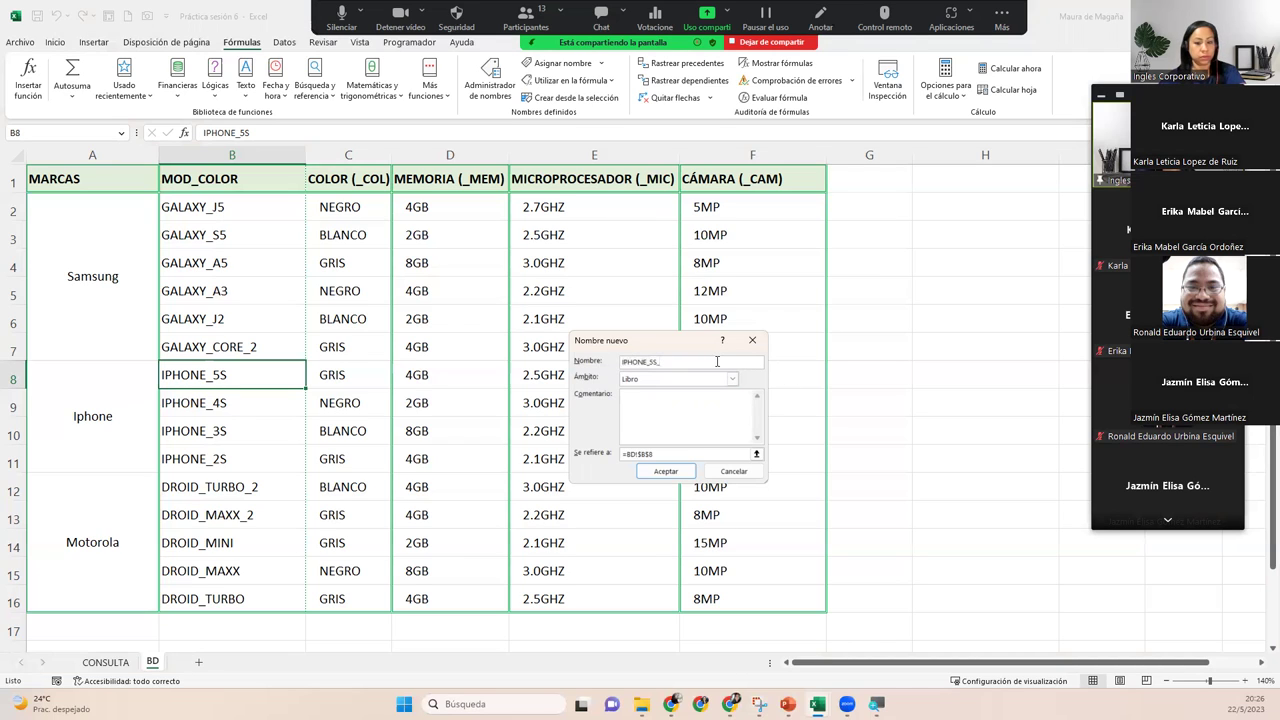
pyautogui.click(748, 453)
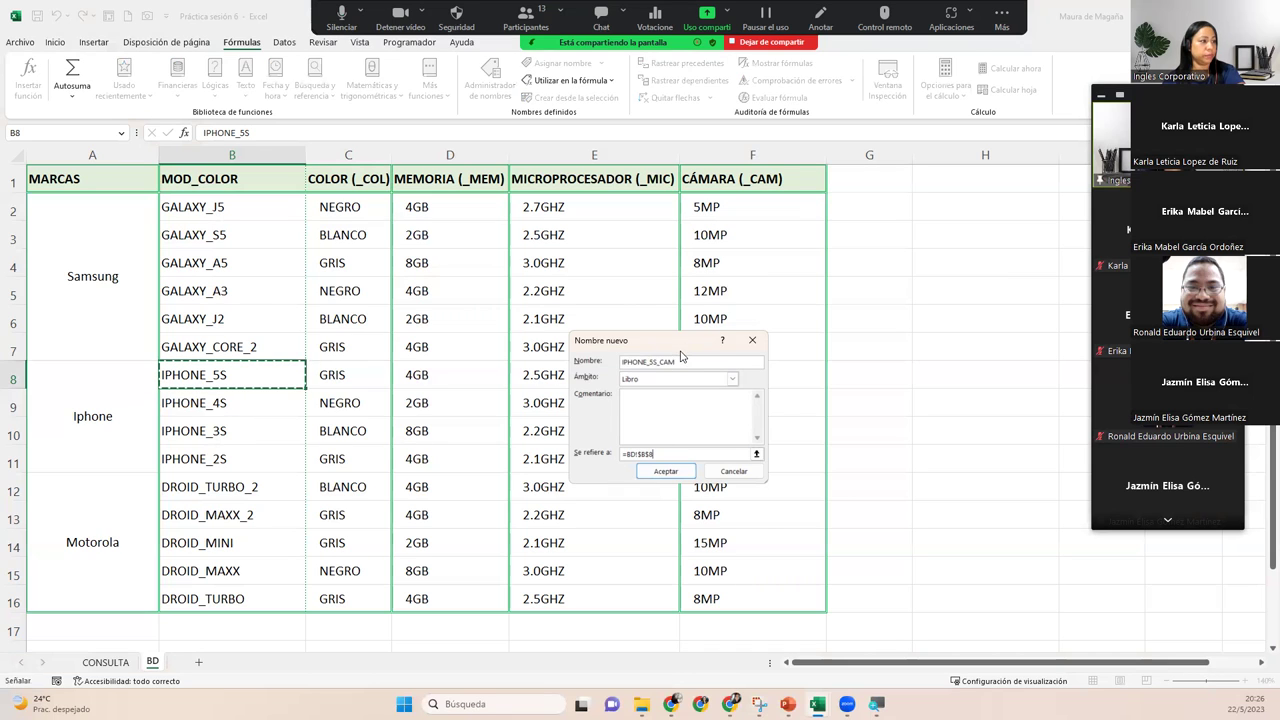
pyautogui.moveTo(683, 345); pyautogui.dragTo(678, 405)
pyautogui.moveTo(655, 514); pyautogui.dragTo(605, 515)
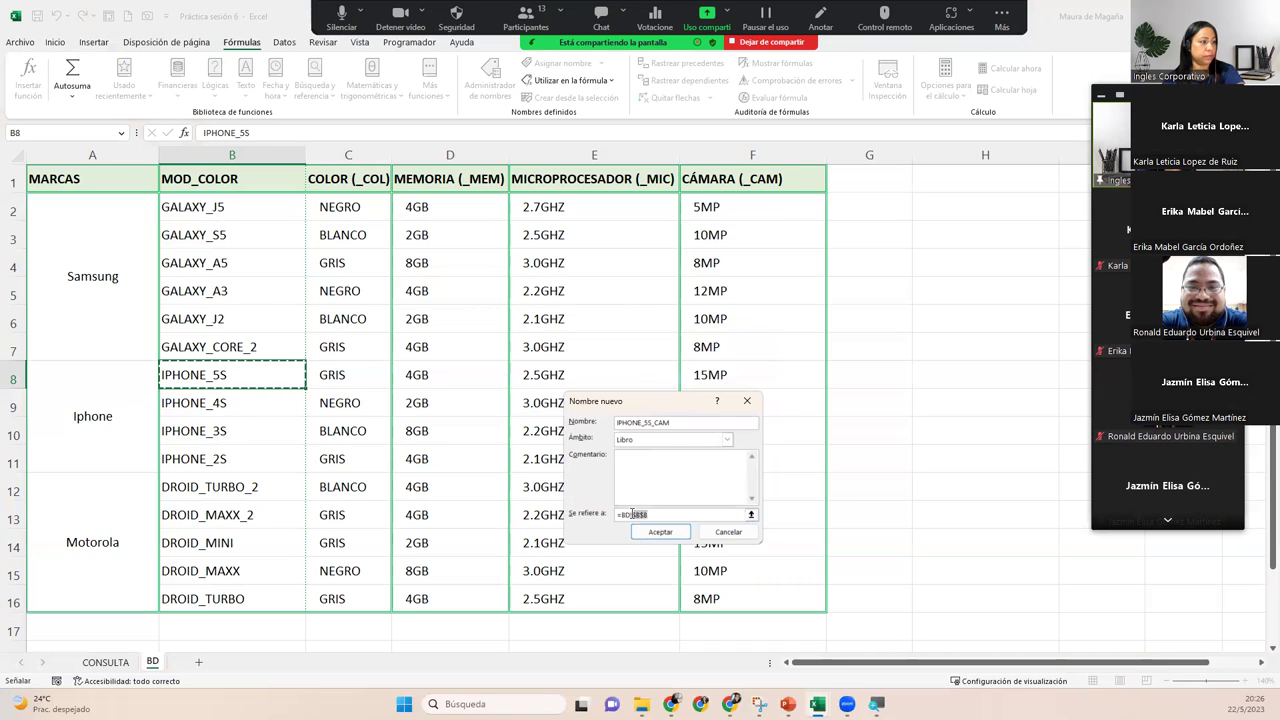
pyautogui.click(705, 372)
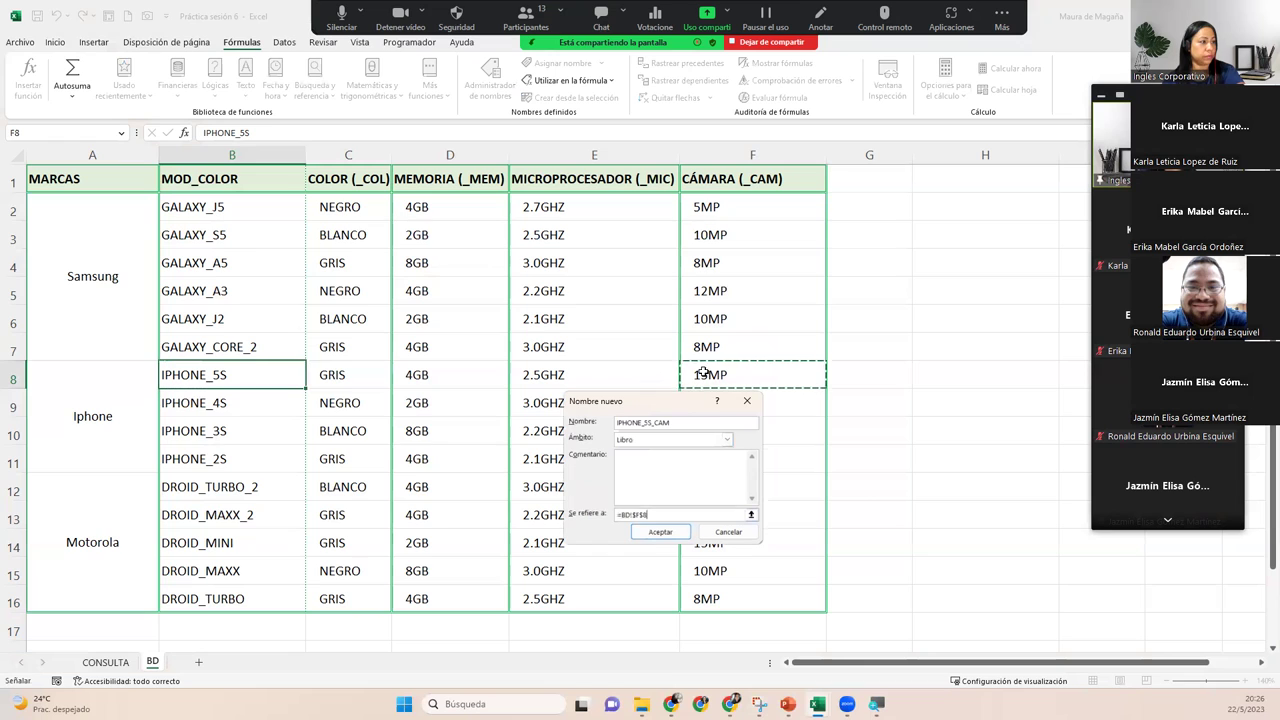
pyautogui.click(655, 533)
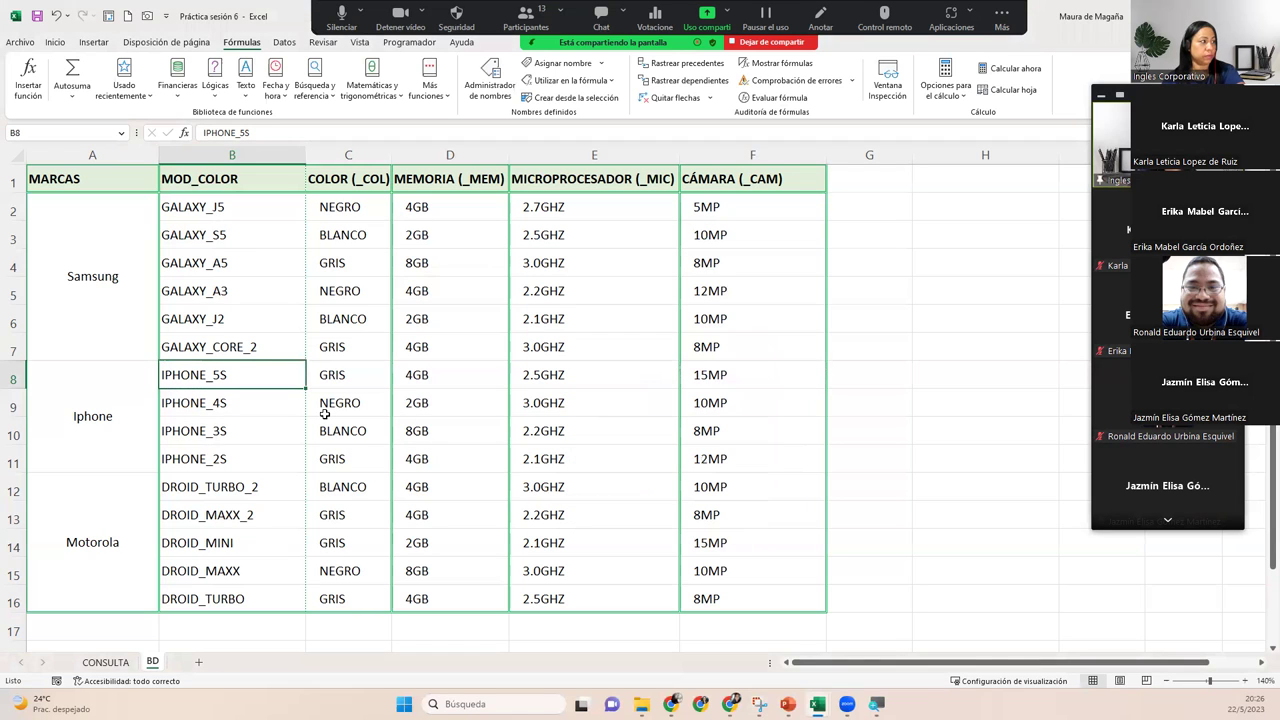
pyautogui.click(286, 408)
# Define IPHONE_4S_COL for C9 and IPHONE_4S_MEM for D9.
pyautogui.click(568, 64)
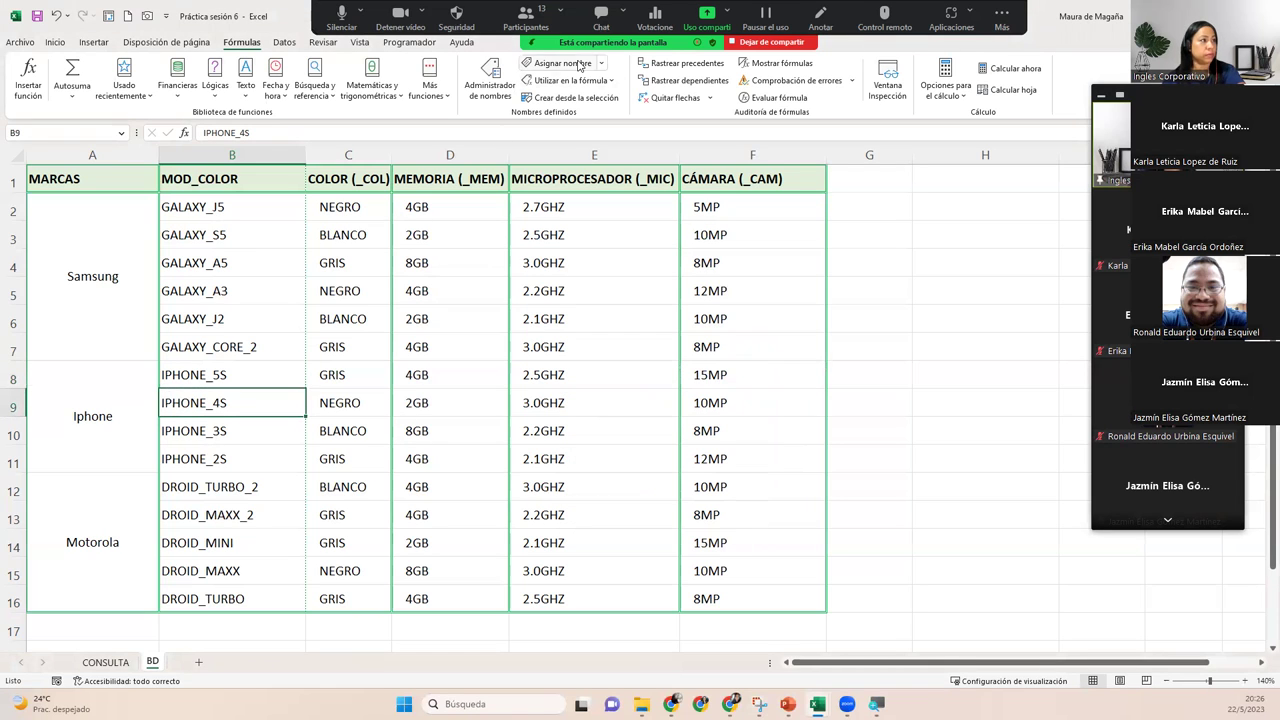
pyautogui.click(677, 419)
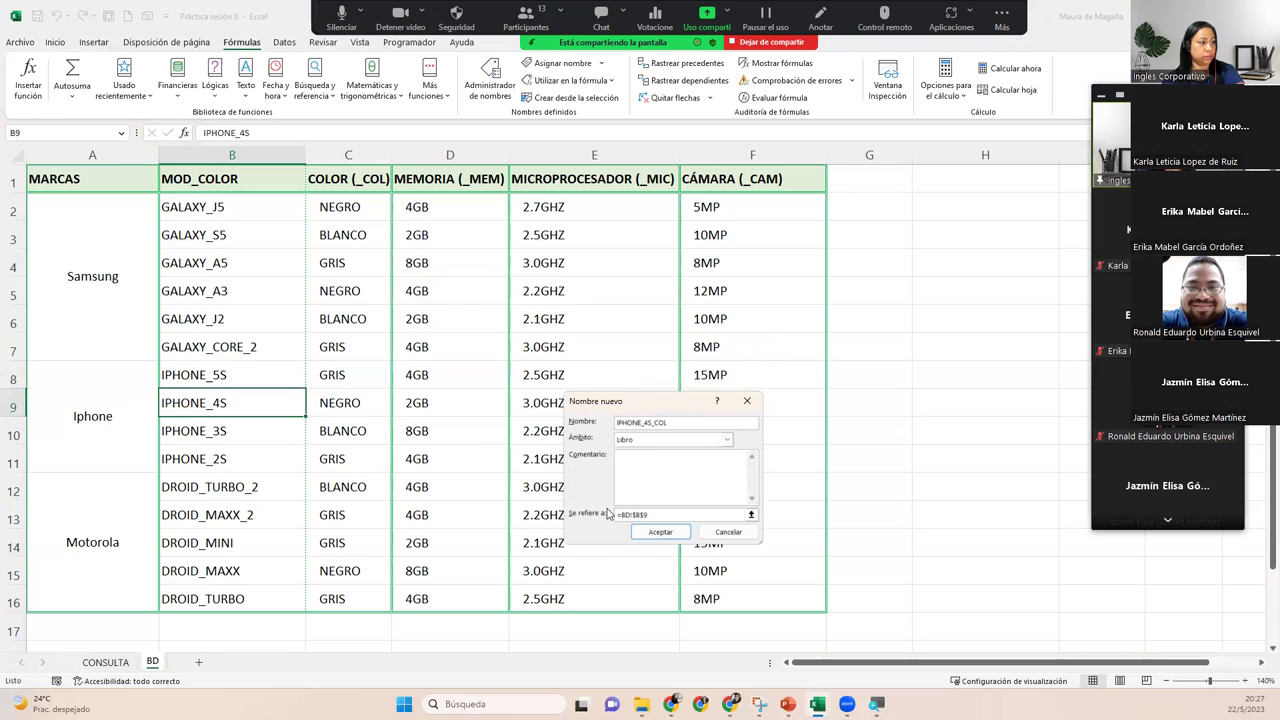
pyautogui.click(654, 514)
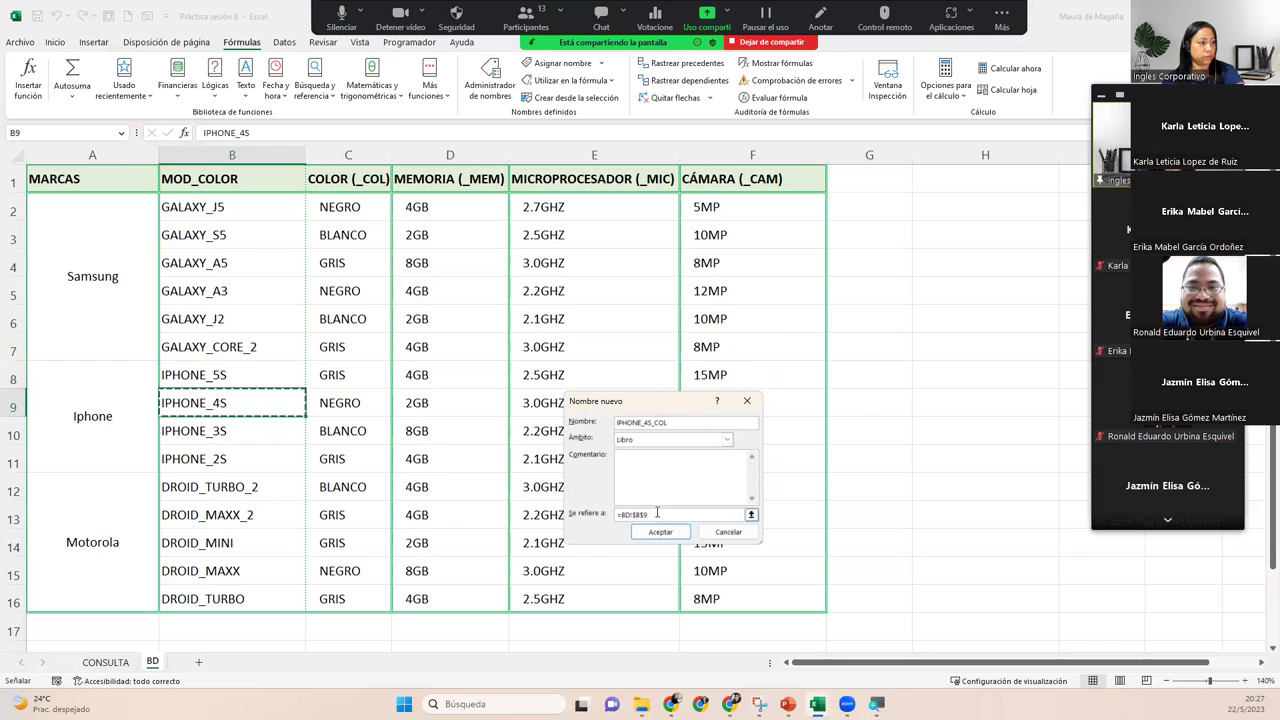
pyautogui.click(336, 406)
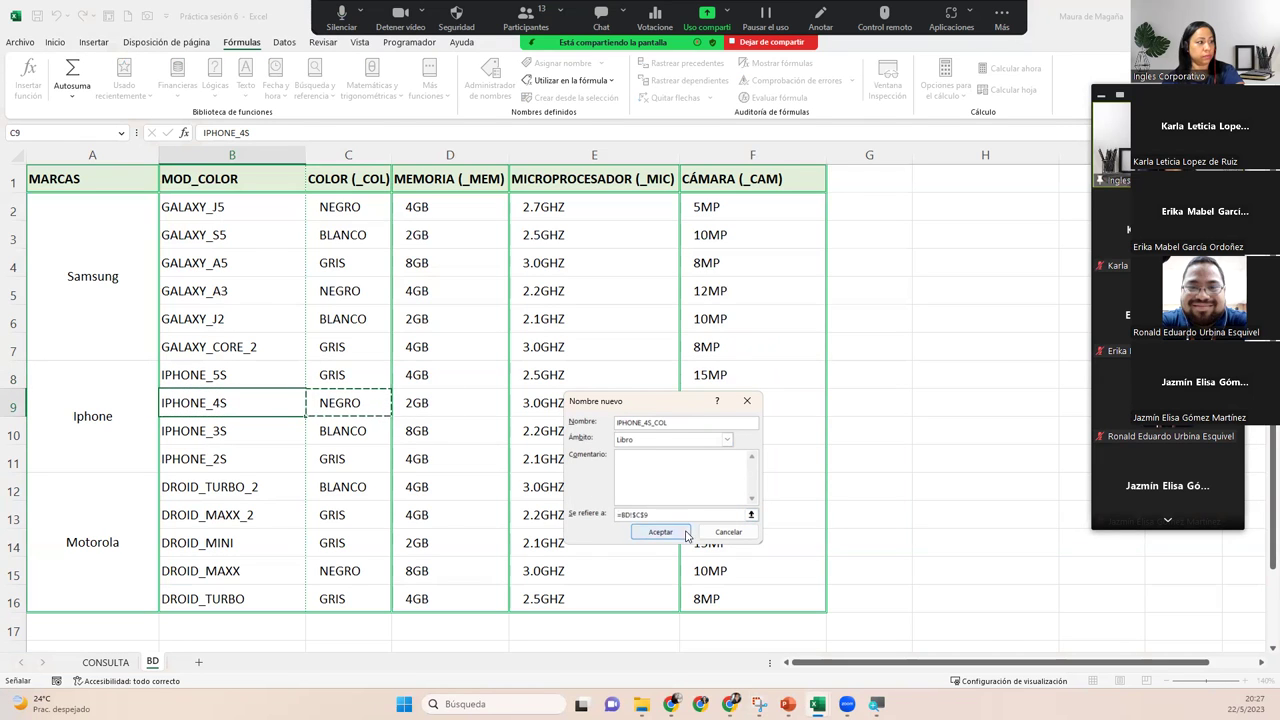
pyautogui.click(684, 535)
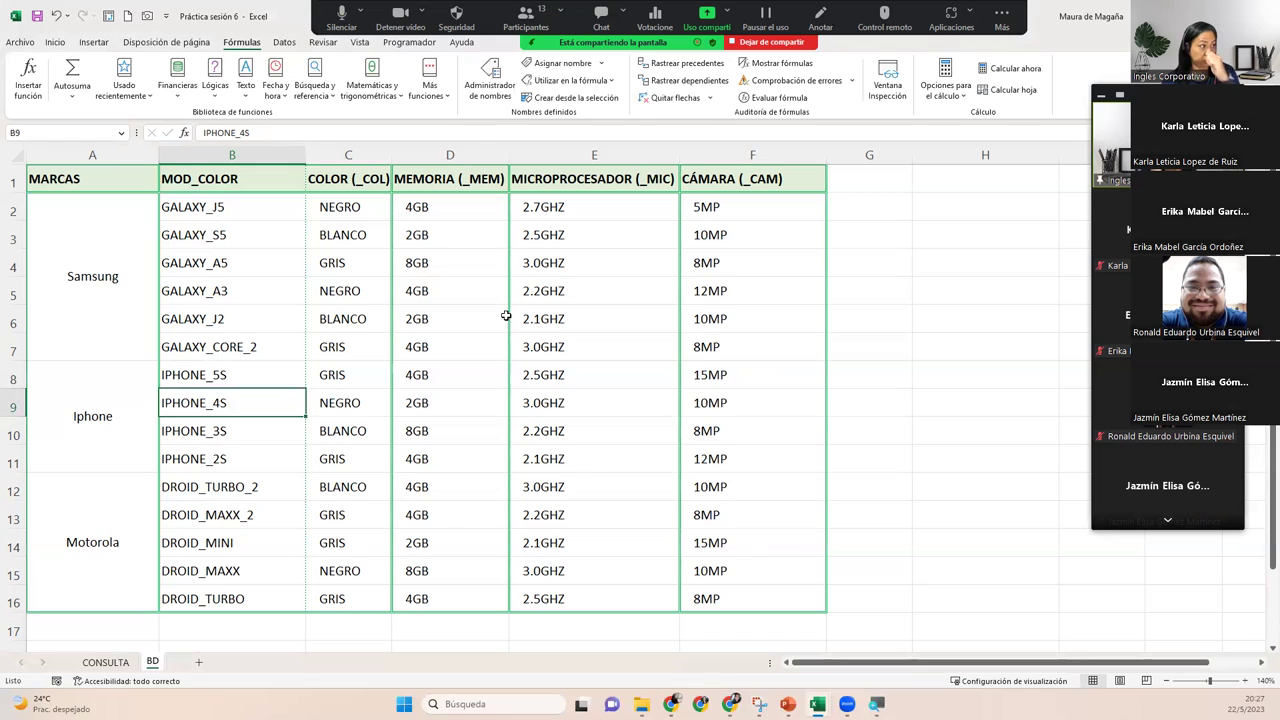
pyautogui.click(562, 63)
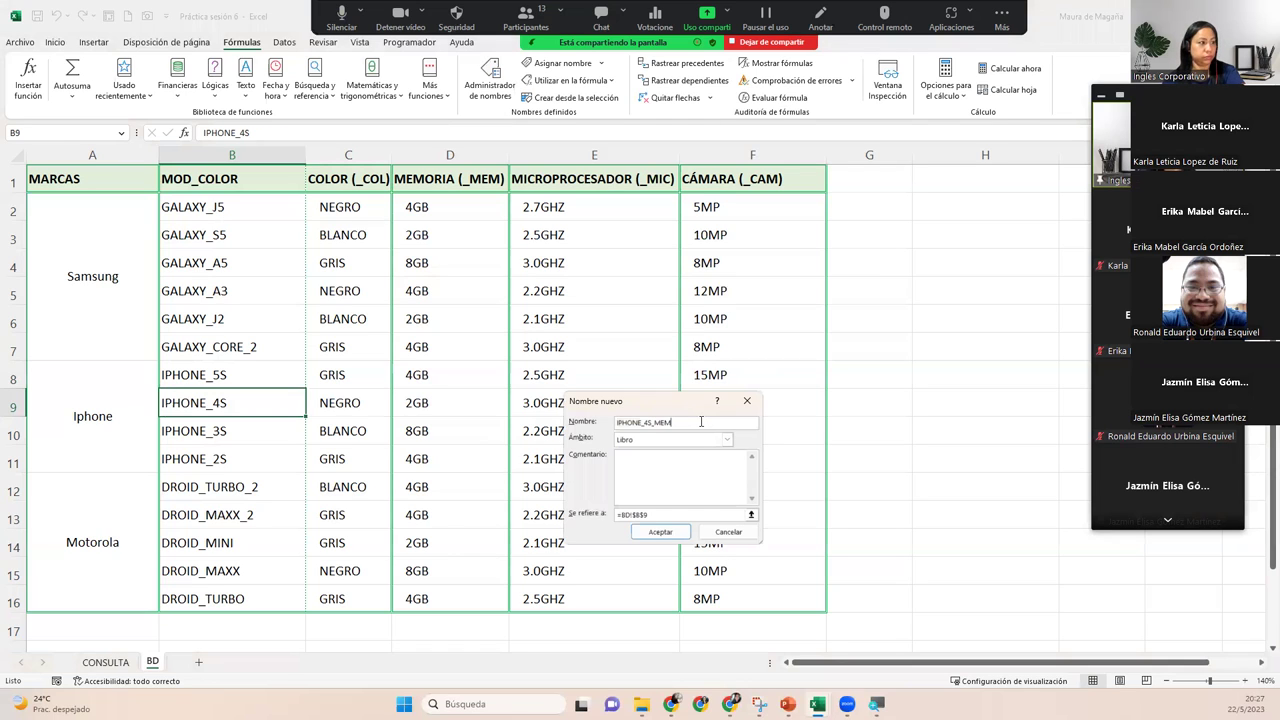
pyautogui.click(658, 516)
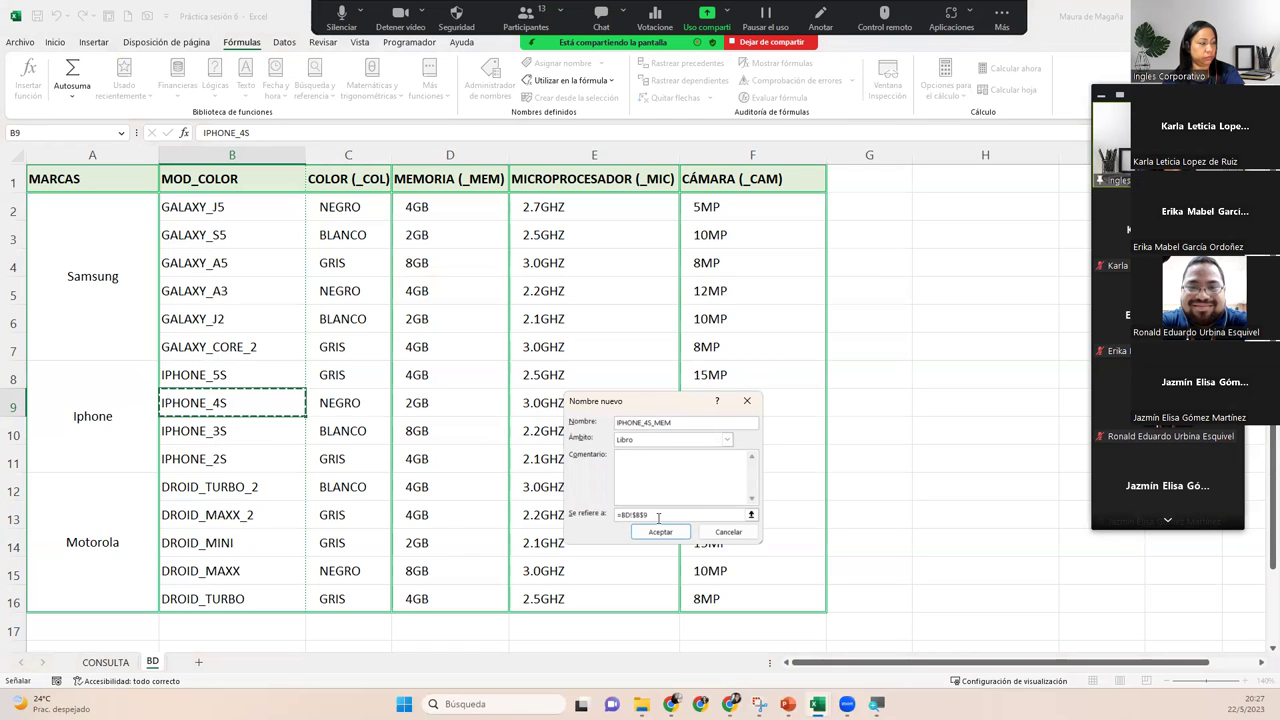
pyautogui.moveTo(658, 516); pyautogui.dragTo(617, 513)
pyautogui.click(470, 409)
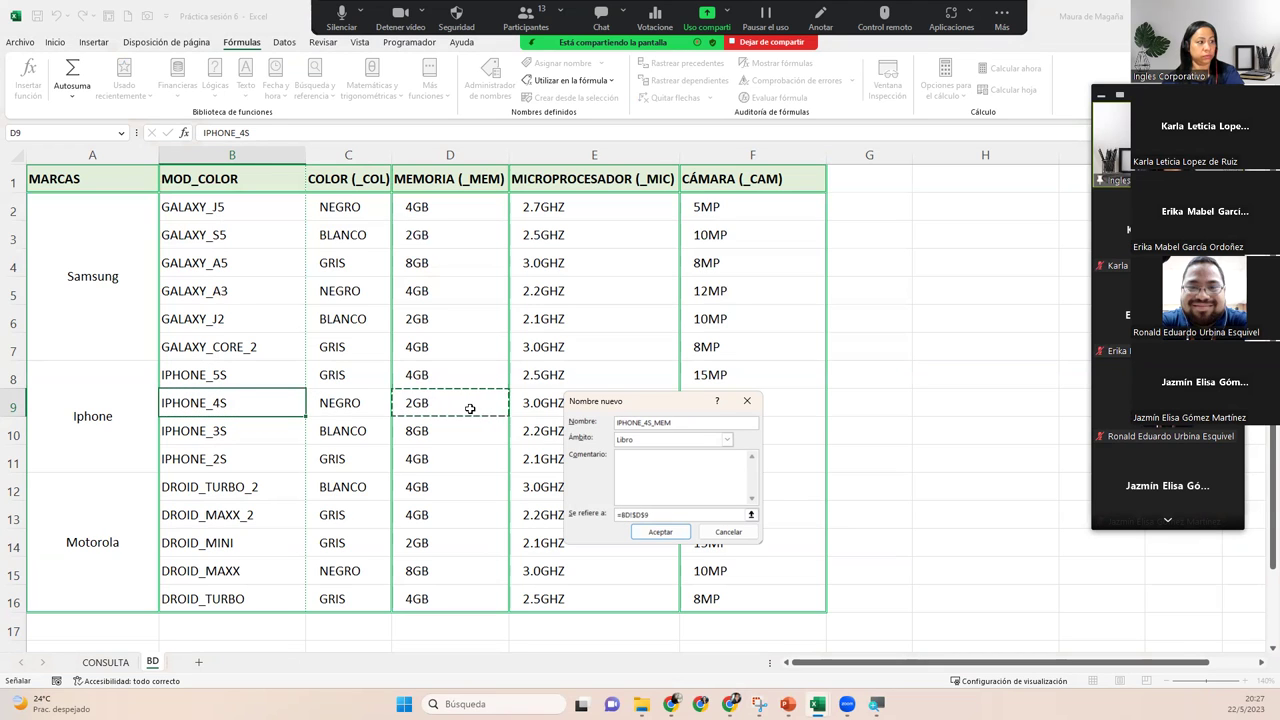
pyautogui.press('Return')
# Define IPHONE_4S_MIC for E9 and IPHONE_4S_CAM for F9.
pyautogui.click(548, 66)
pyautogui.click(656, 422)
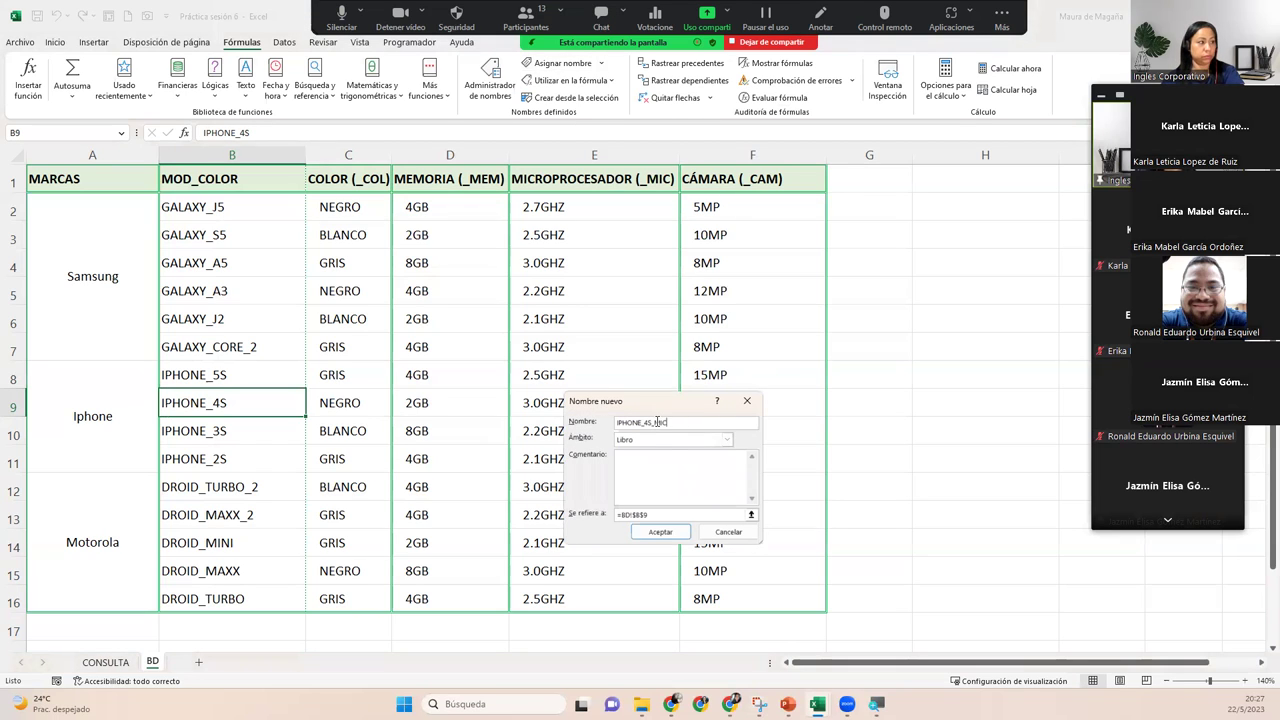
pyautogui.click(670, 514)
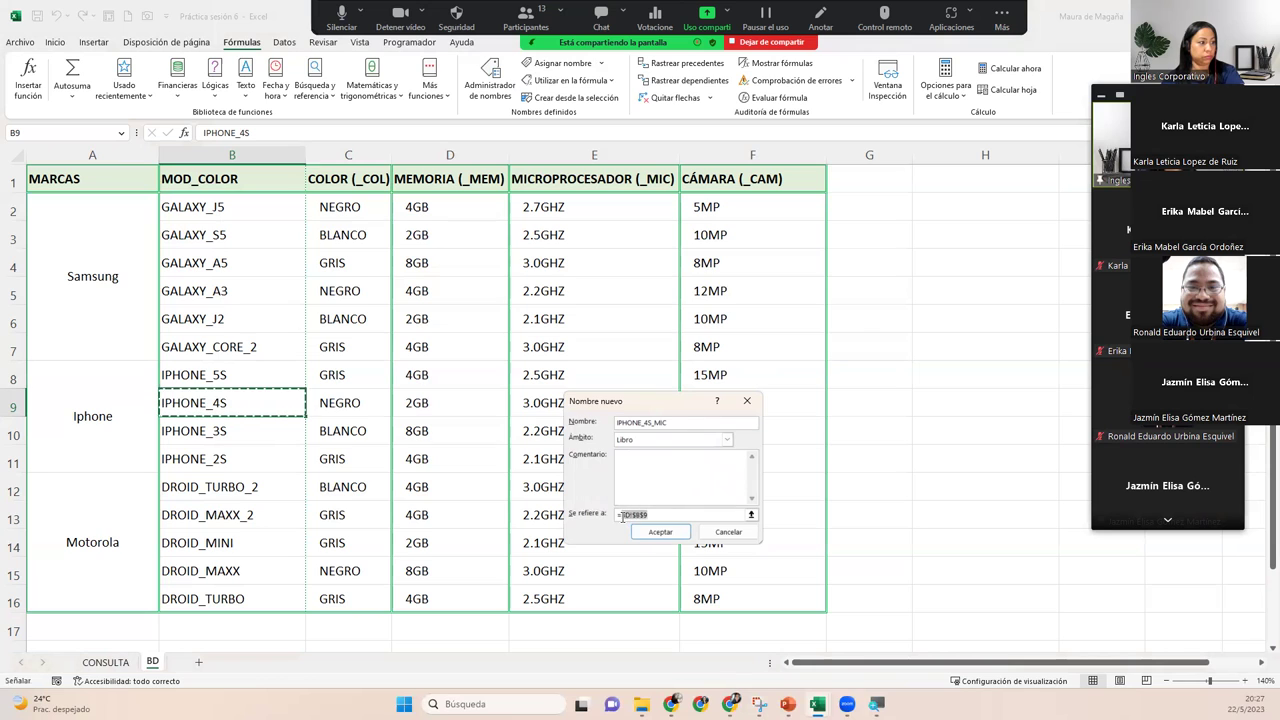
pyautogui.click(512, 402)
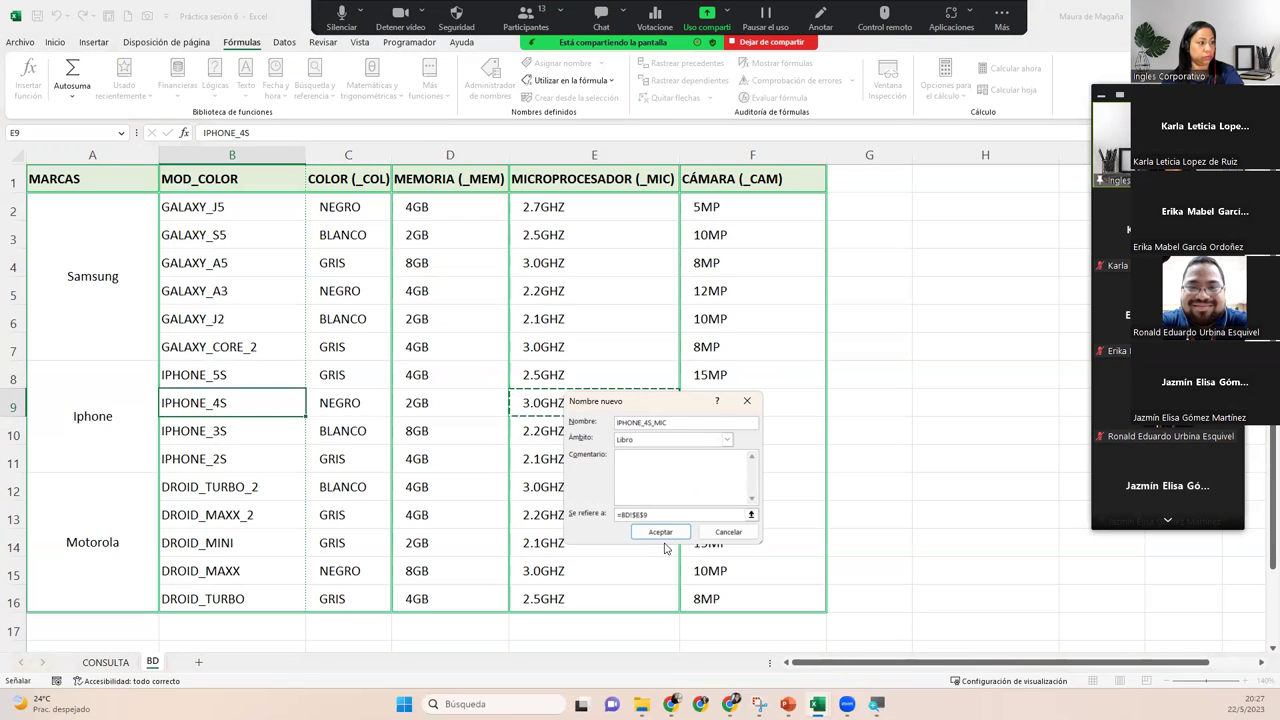
pyautogui.click(660, 531)
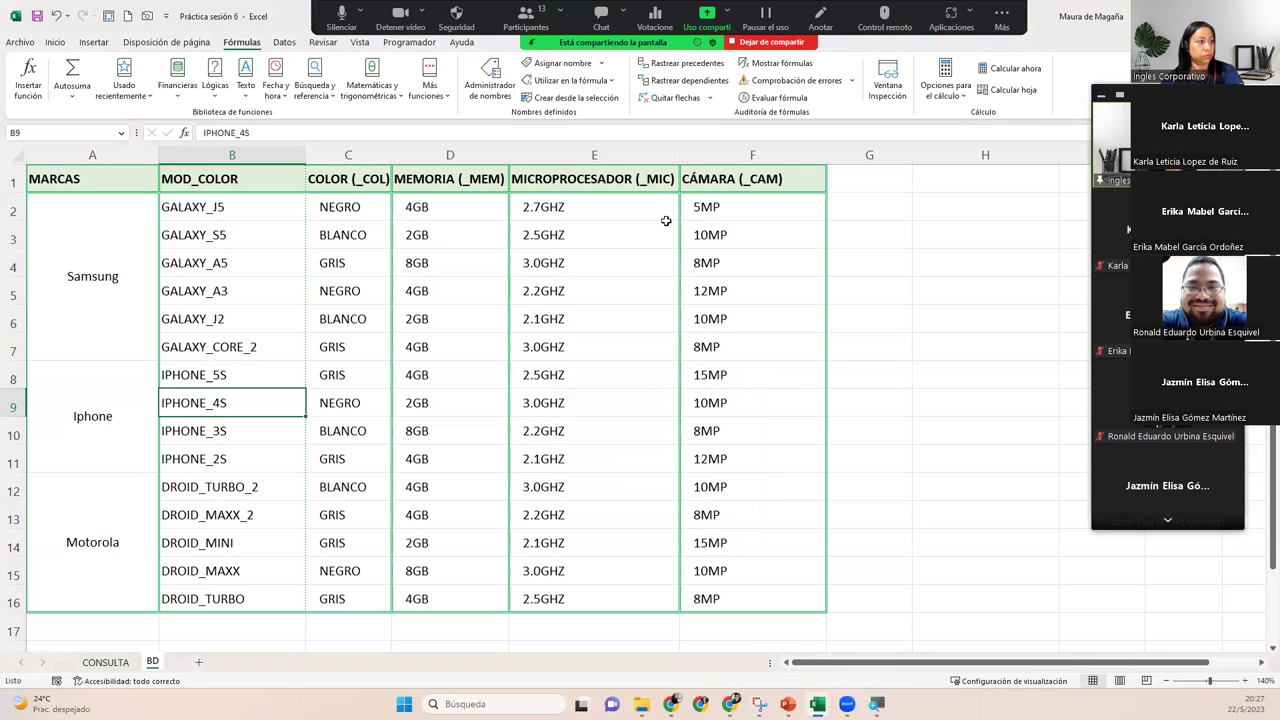
pyautogui.click(560, 63)
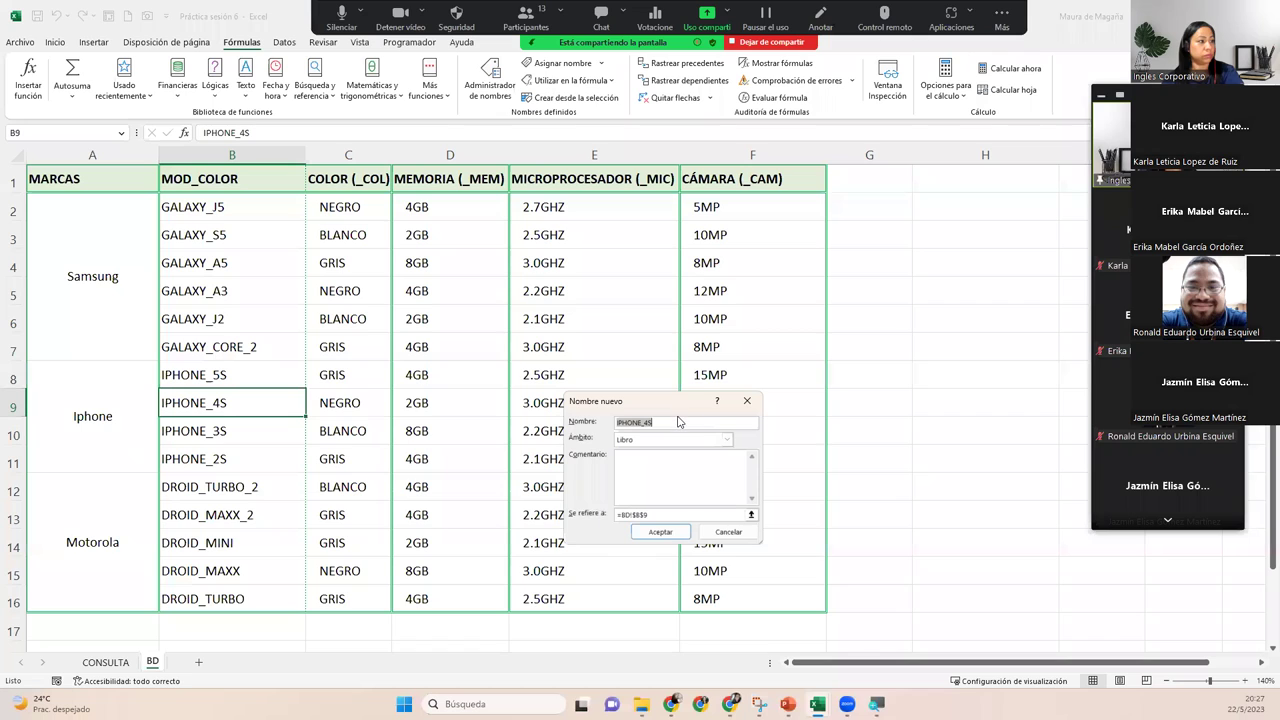
pyautogui.click(676, 419)
pyautogui.write('_CAM')
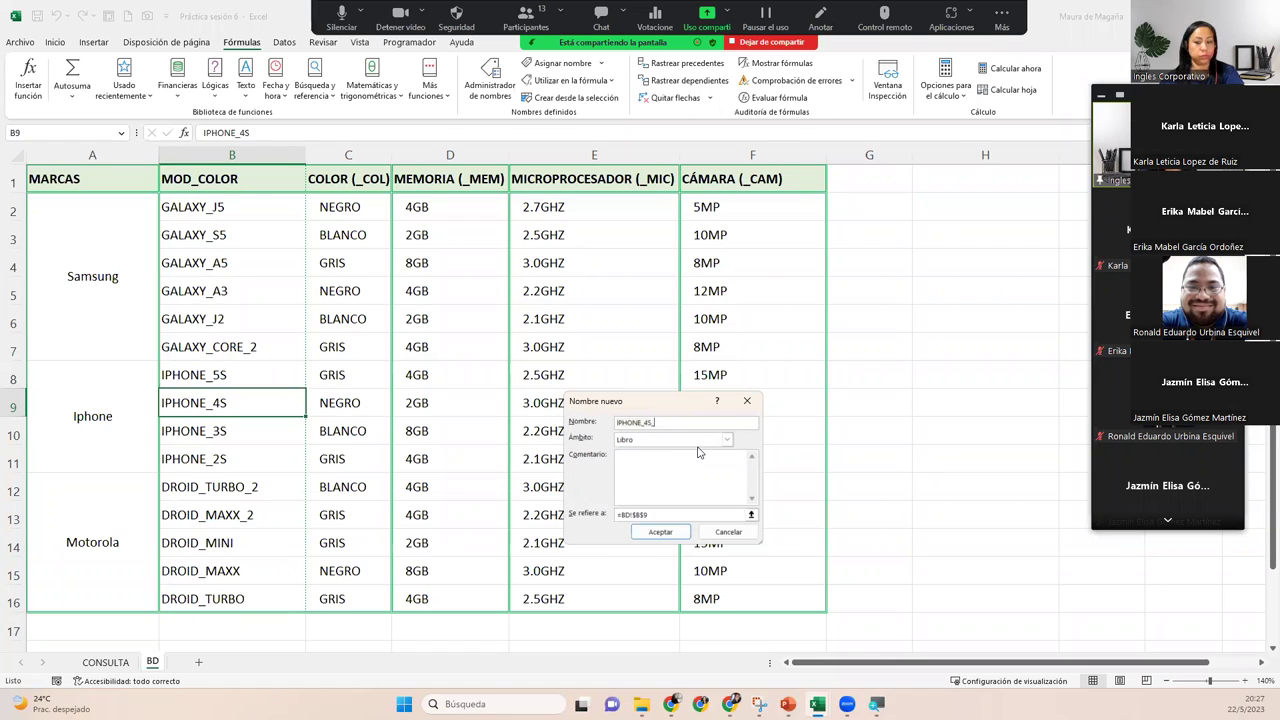
pyautogui.click(656, 515)
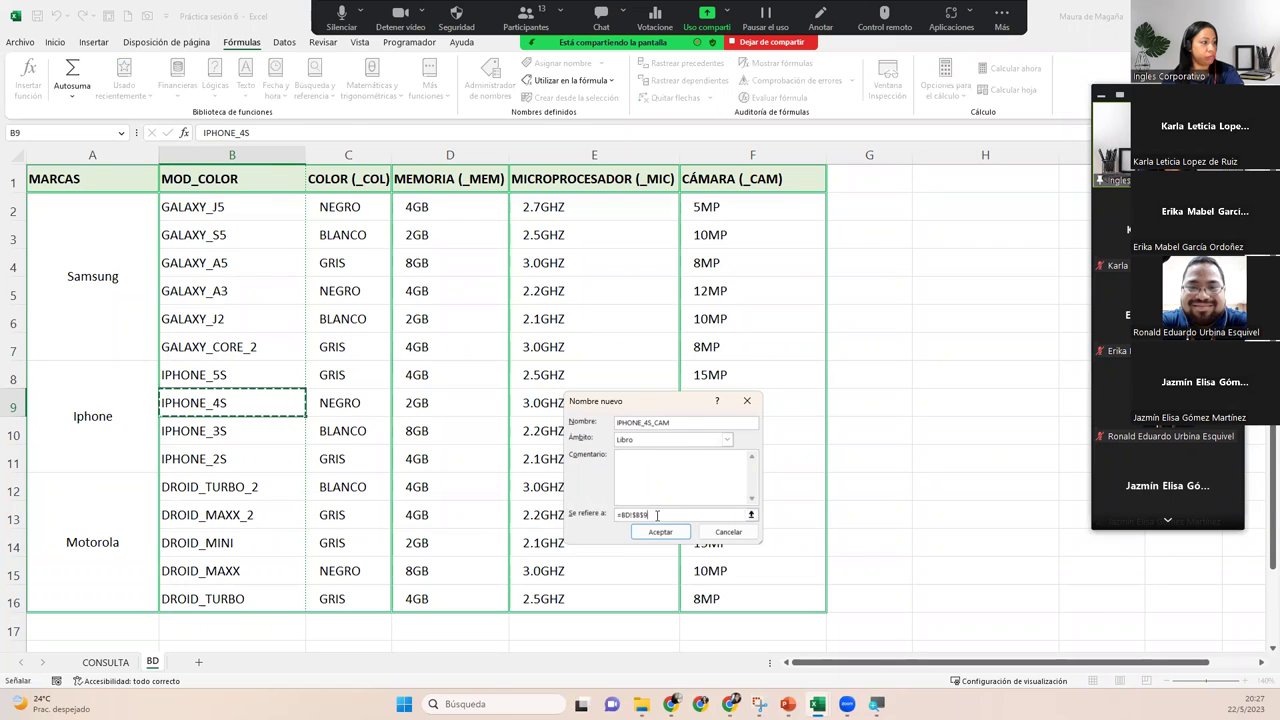
pyautogui.moveTo(656, 515); pyautogui.dragTo(620, 516)
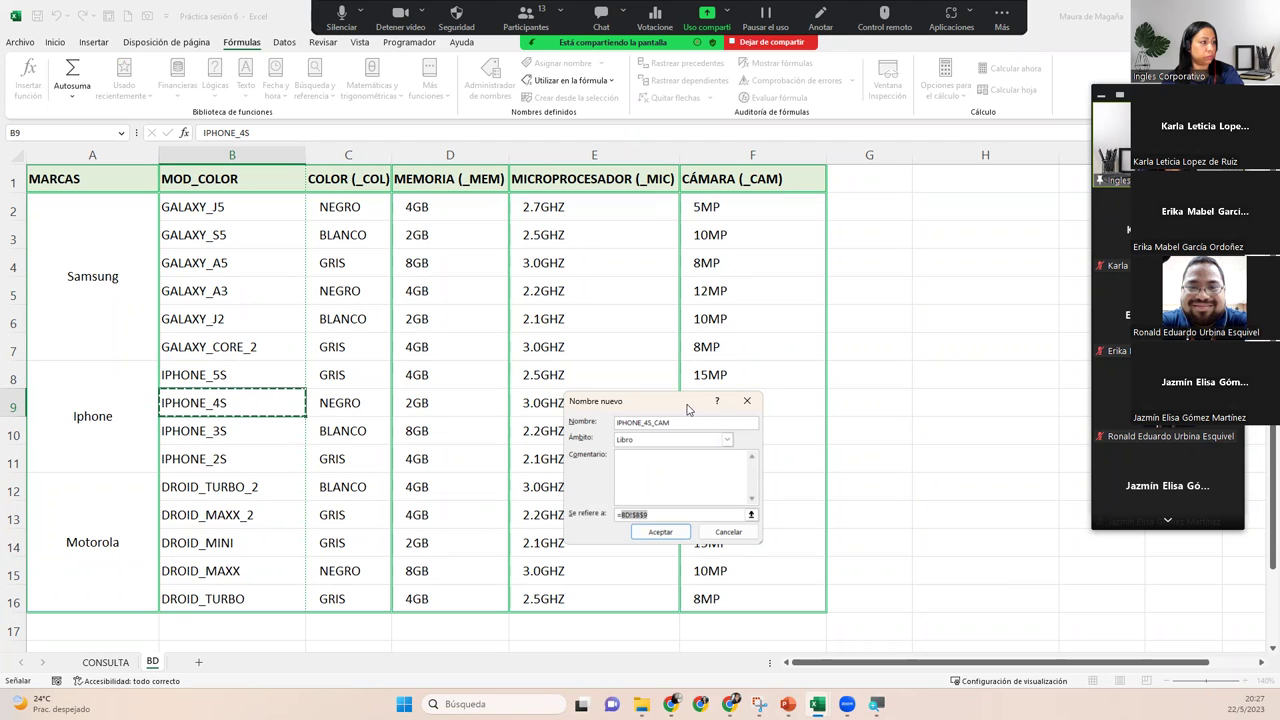
pyautogui.moveTo(687, 408); pyautogui.dragTo(596, 249)
pyautogui.click(736, 398)
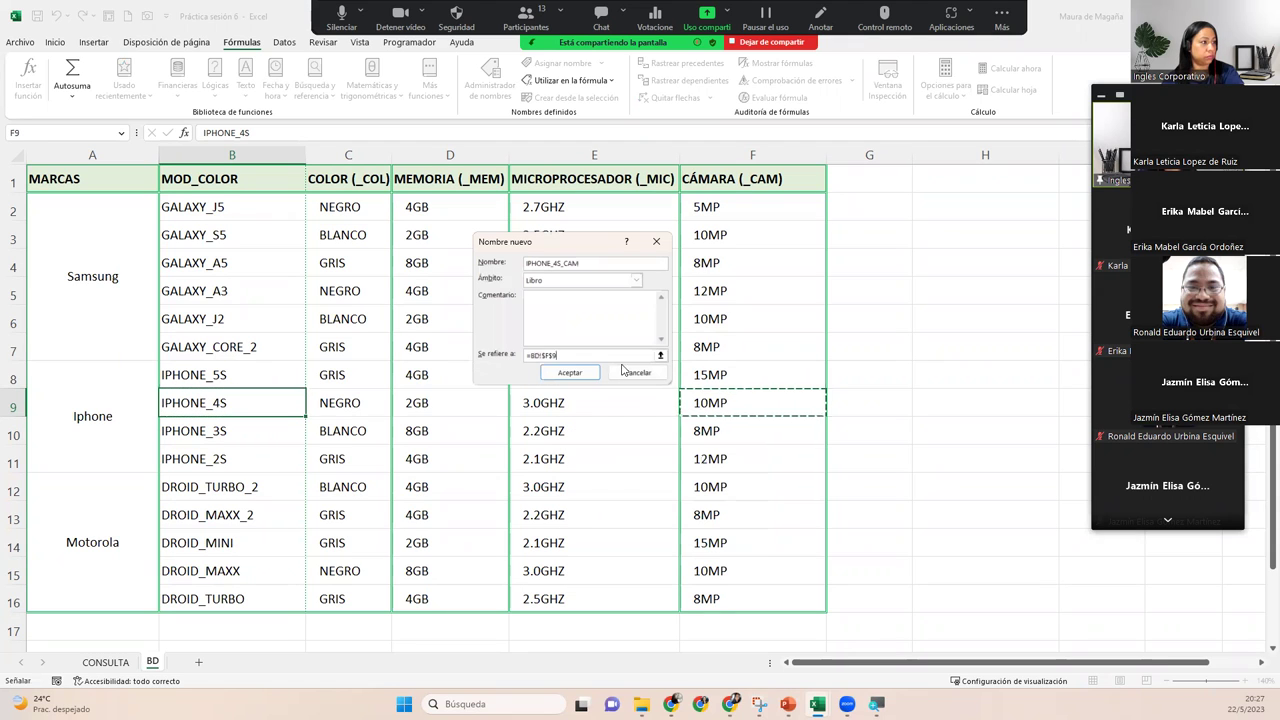
pyautogui.click(570, 373)
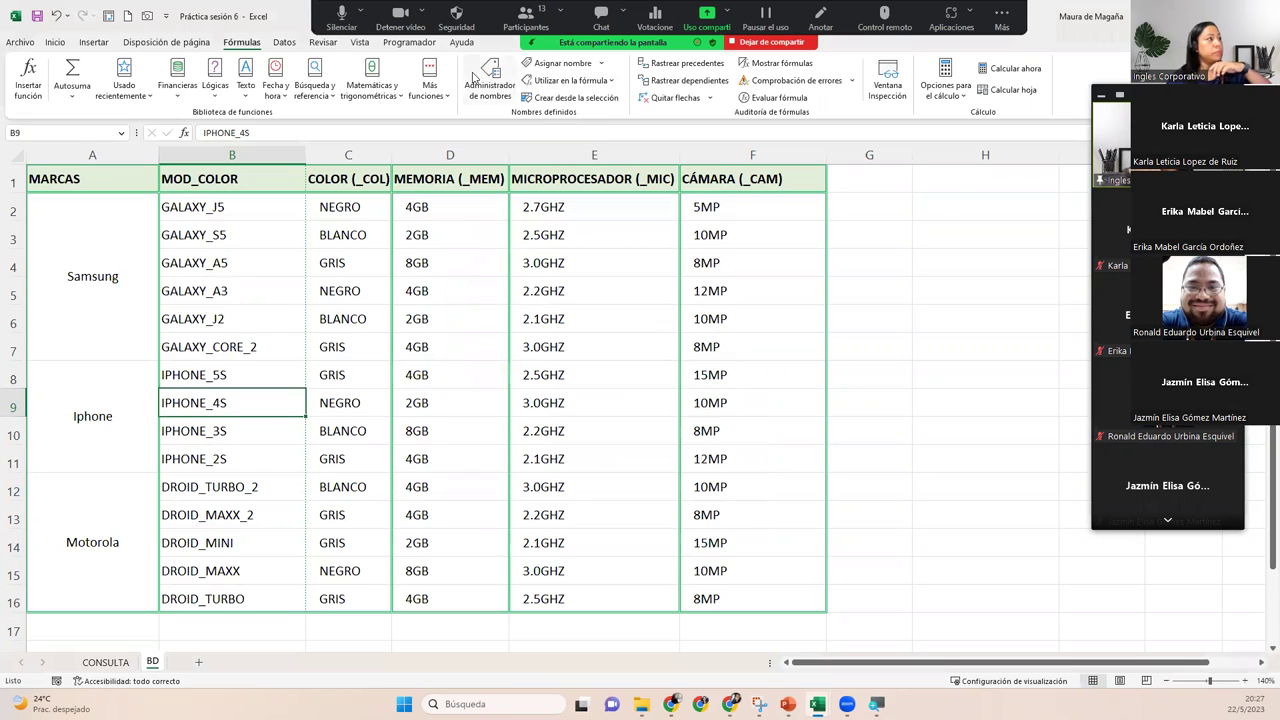
pyautogui.click(471, 77)
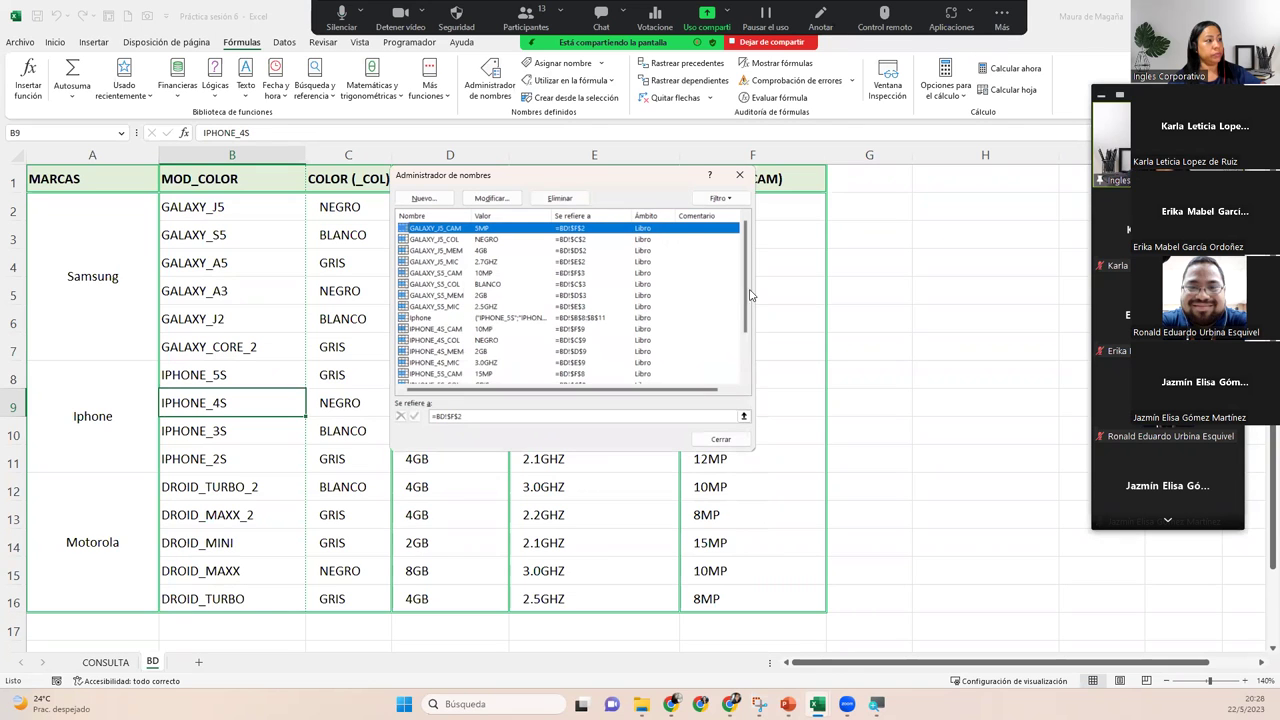
pyautogui.moveTo(750, 295); pyautogui.dragTo(750, 345)
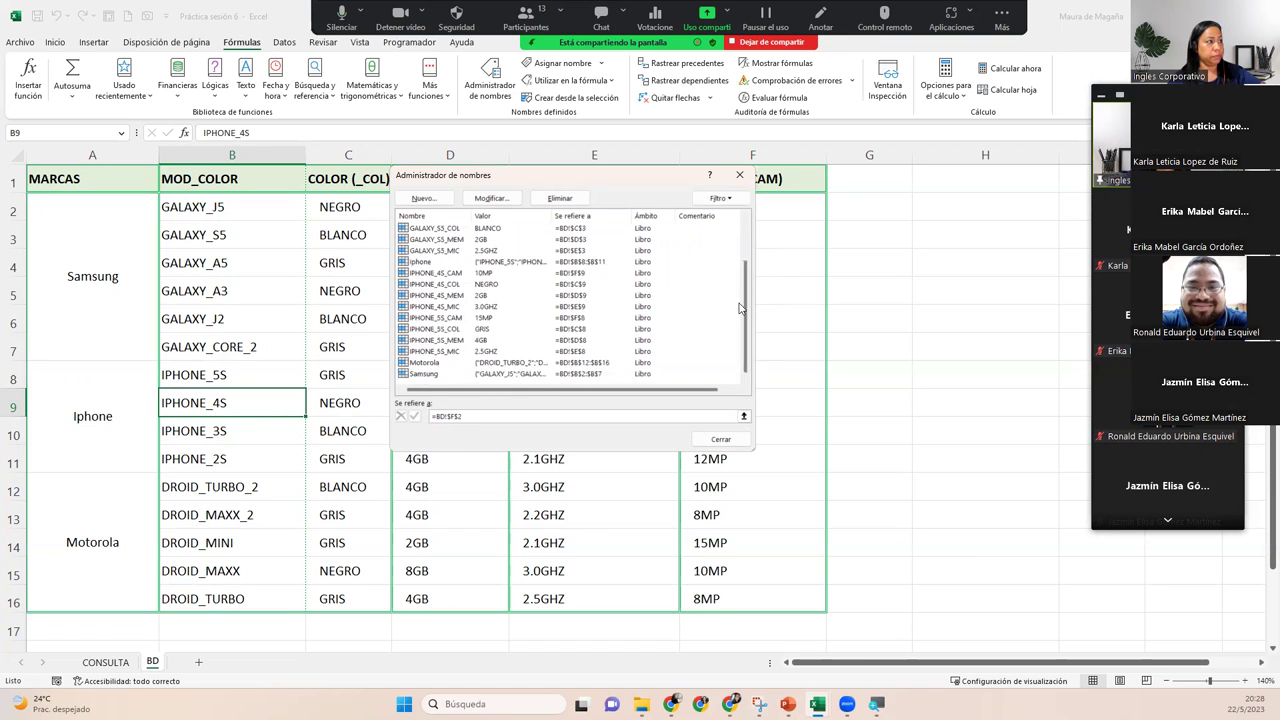
pyautogui.click(739, 175)
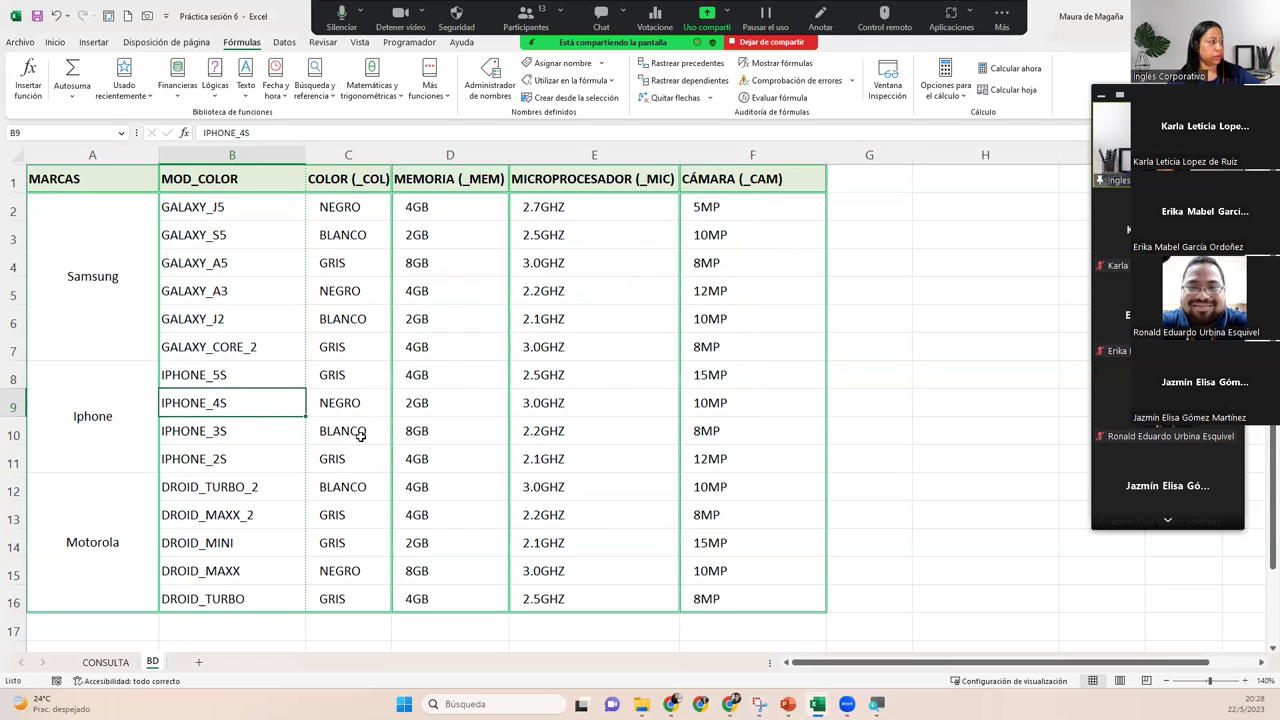
# Define DROID_TURBO_2_COL for C12 and DROID_TURBO_2_MEM for D12.
pyautogui.click(235, 490)
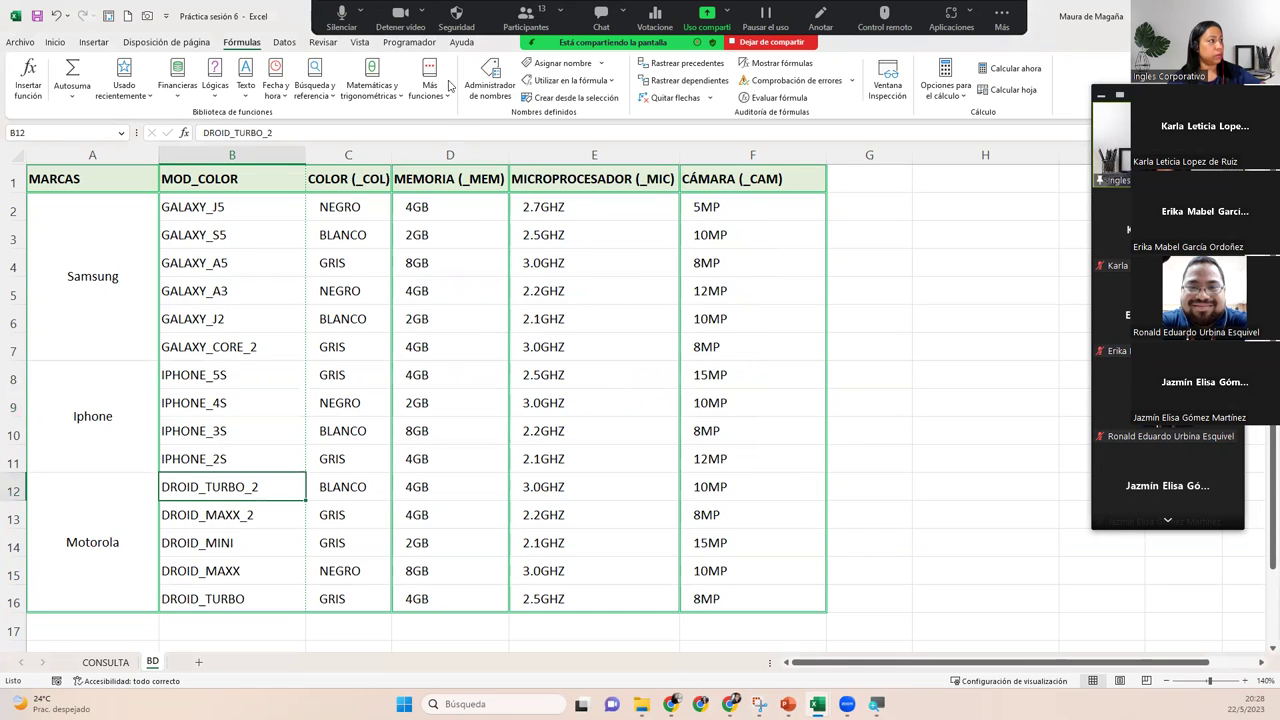
pyautogui.click(560, 63)
pyautogui.click(614, 262)
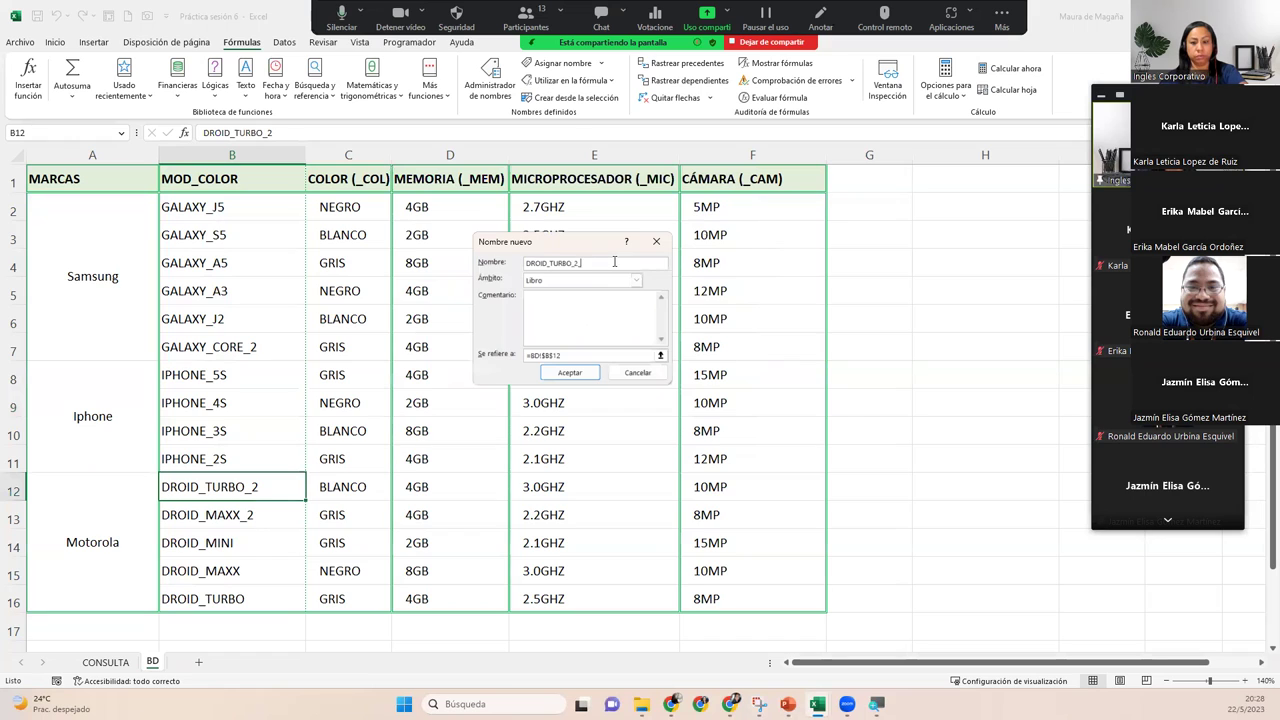
pyautogui.click(574, 355)
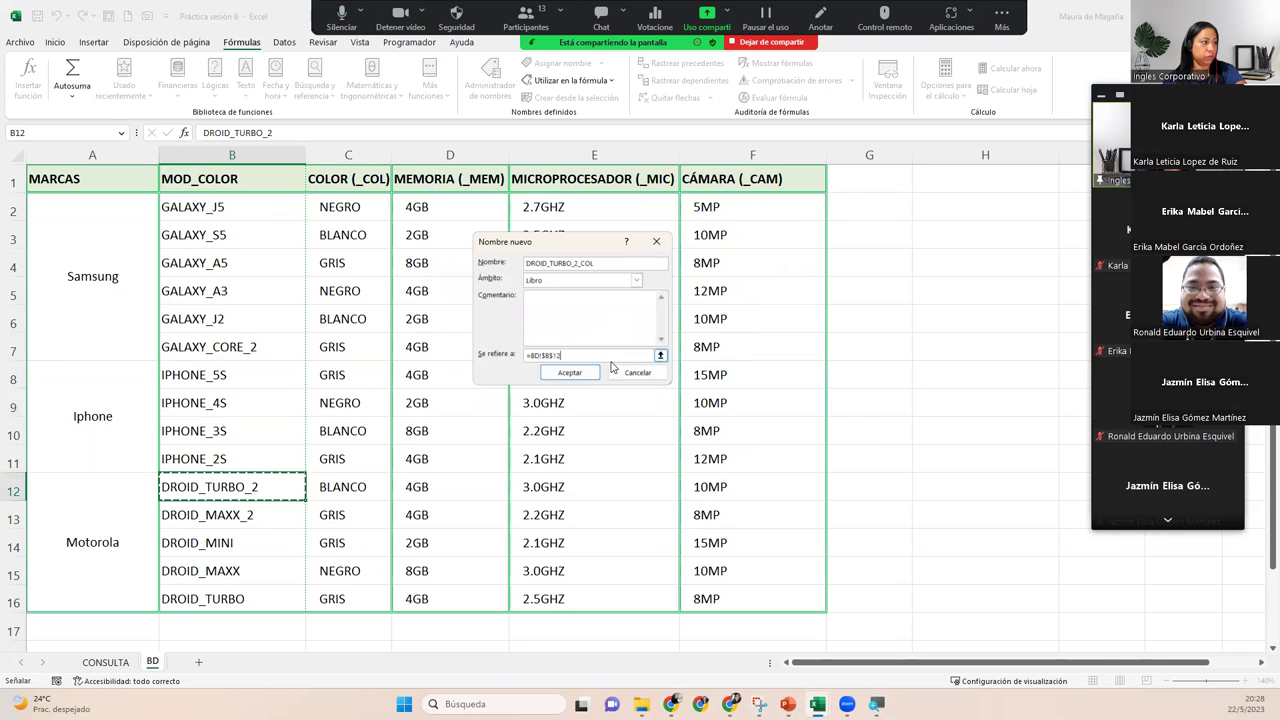
pyautogui.click(366, 485)
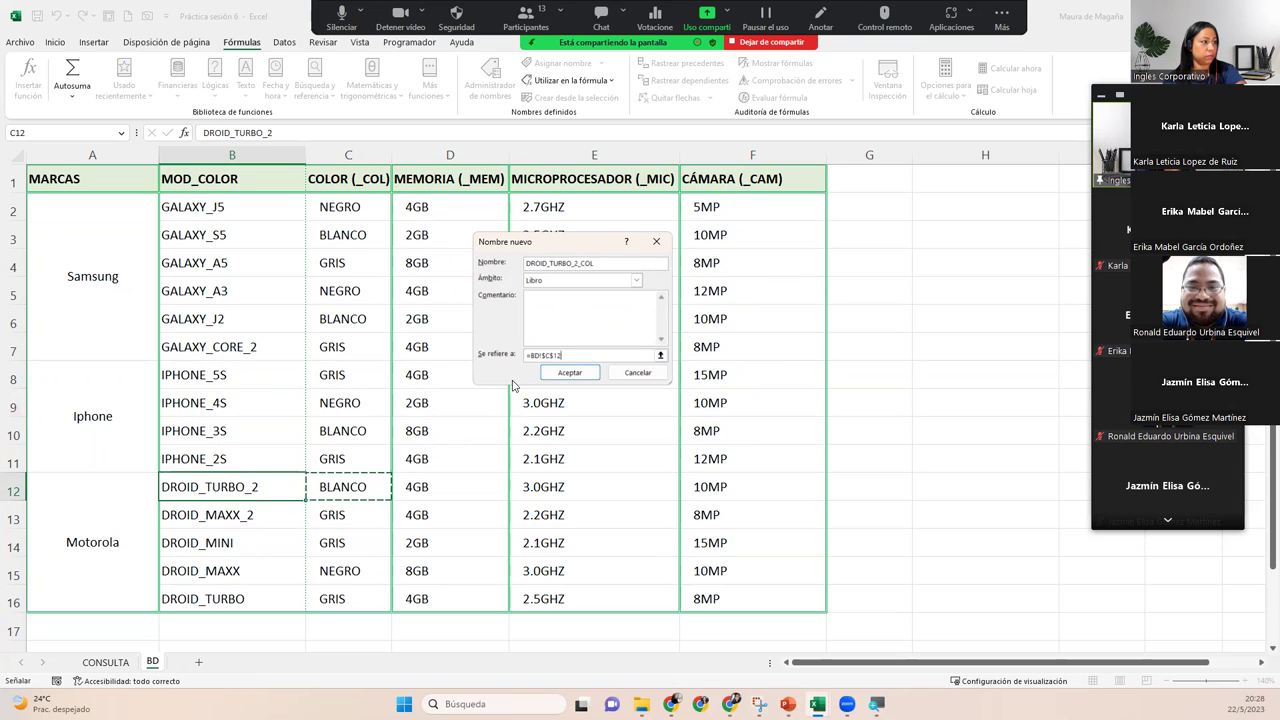
pyautogui.click(578, 375)
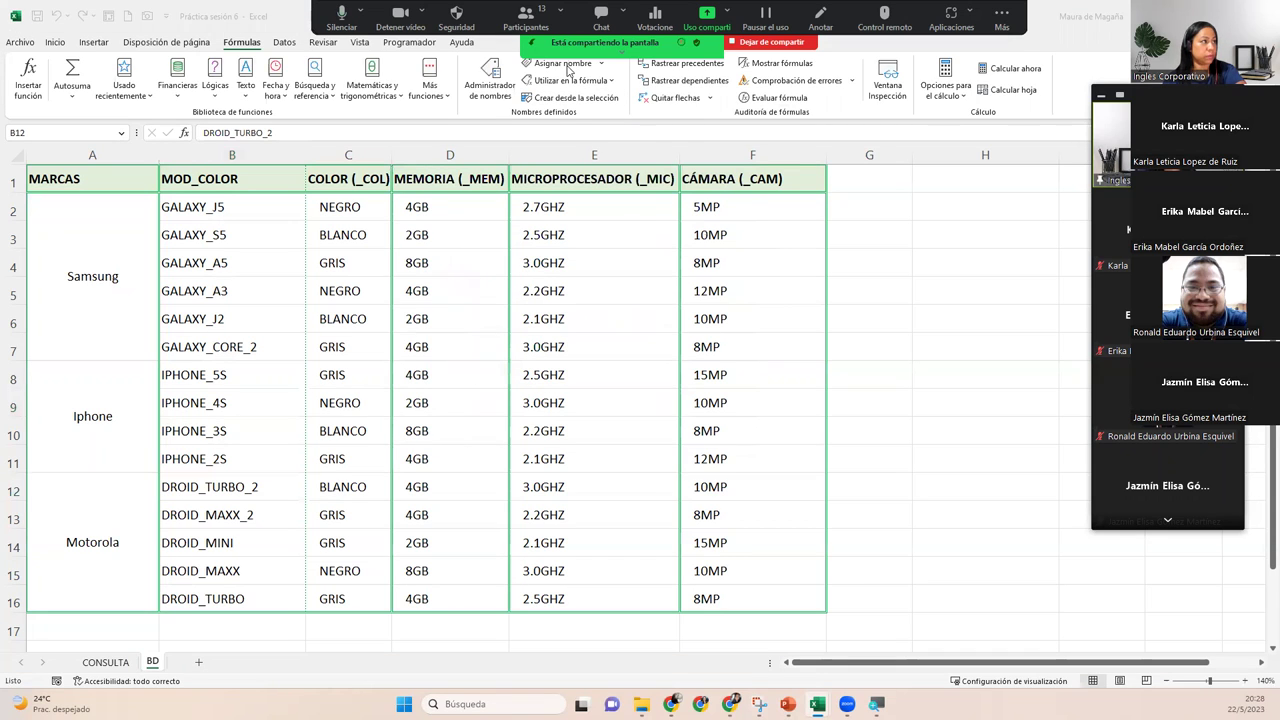
pyautogui.click(565, 64)
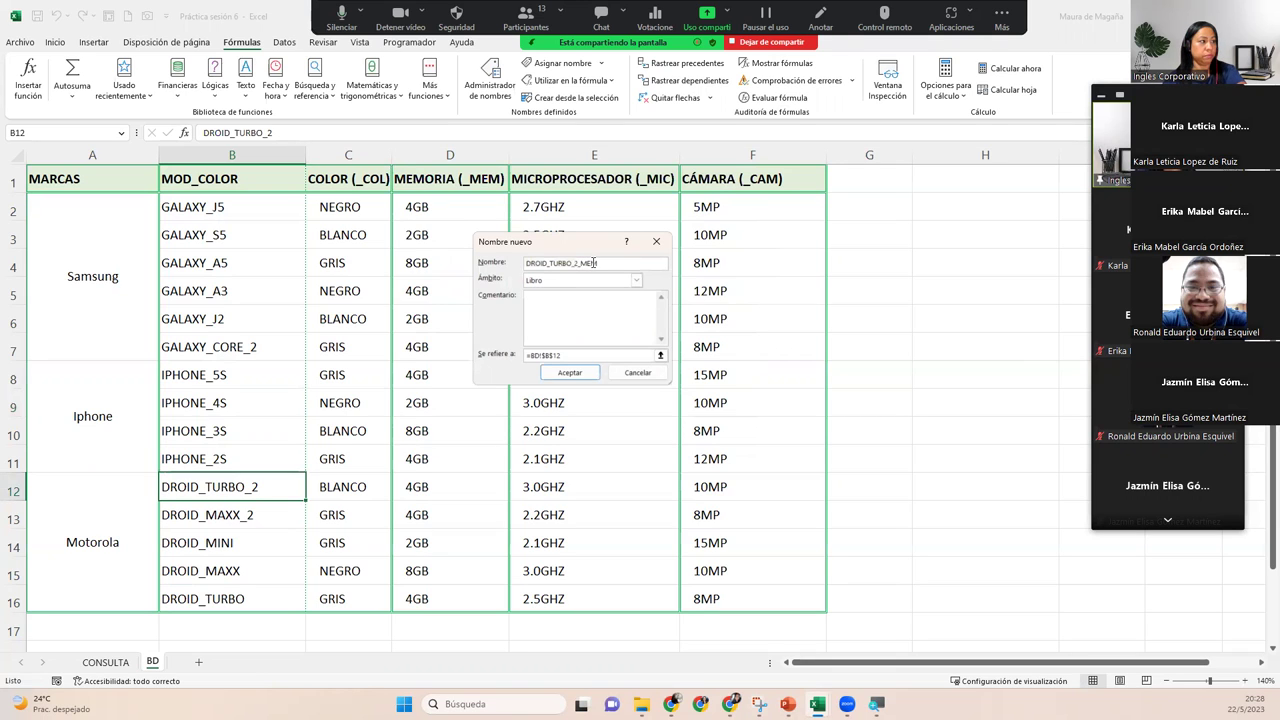
pyautogui.click(590, 355)
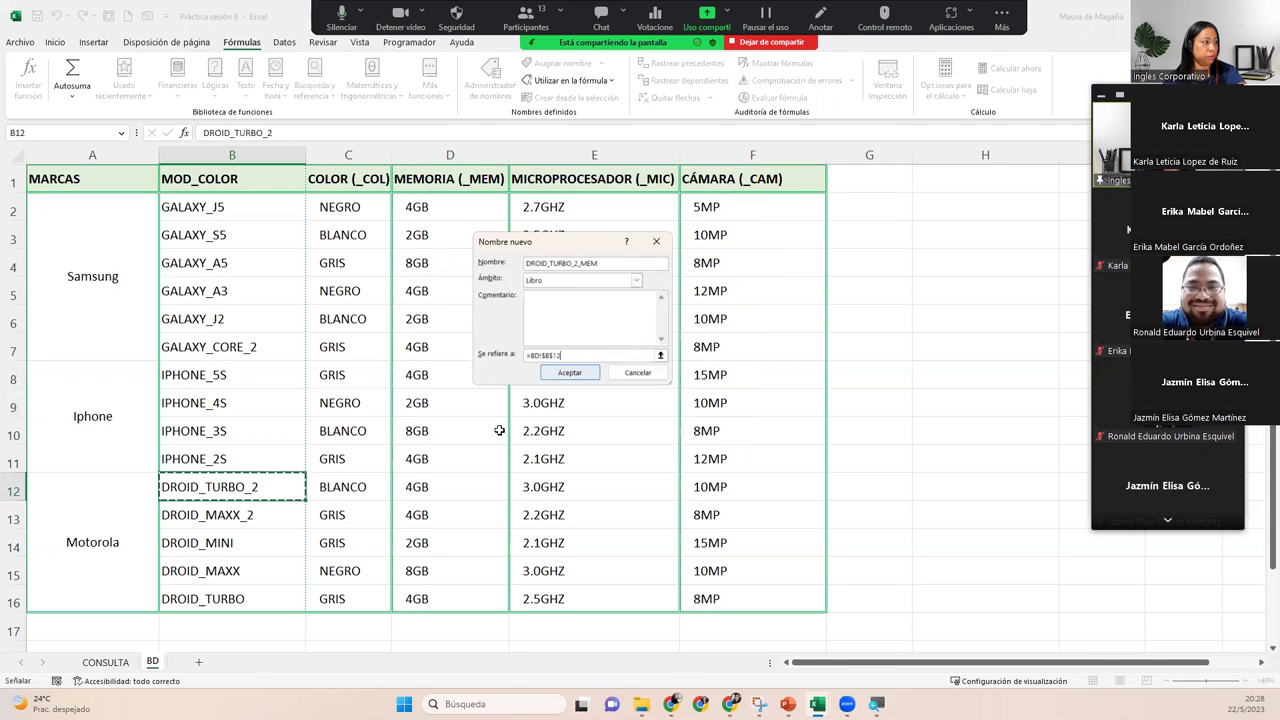
pyautogui.click(478, 484)
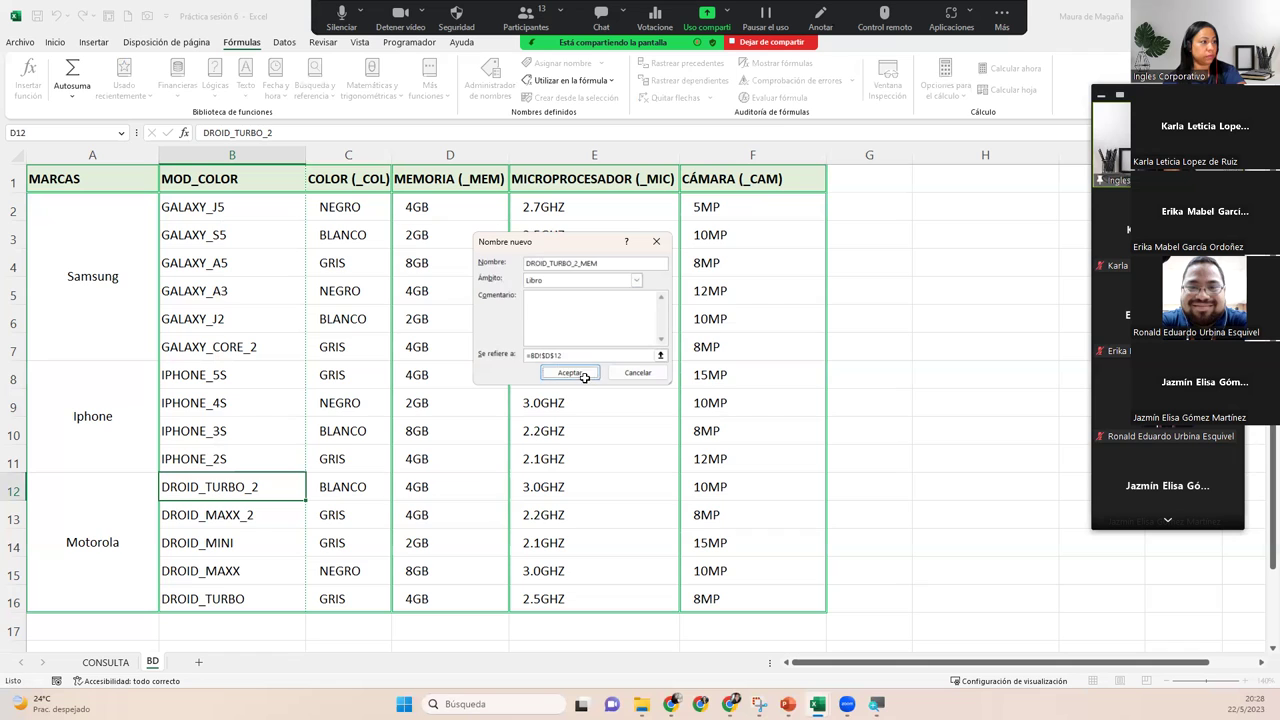
pyautogui.click(584, 376)
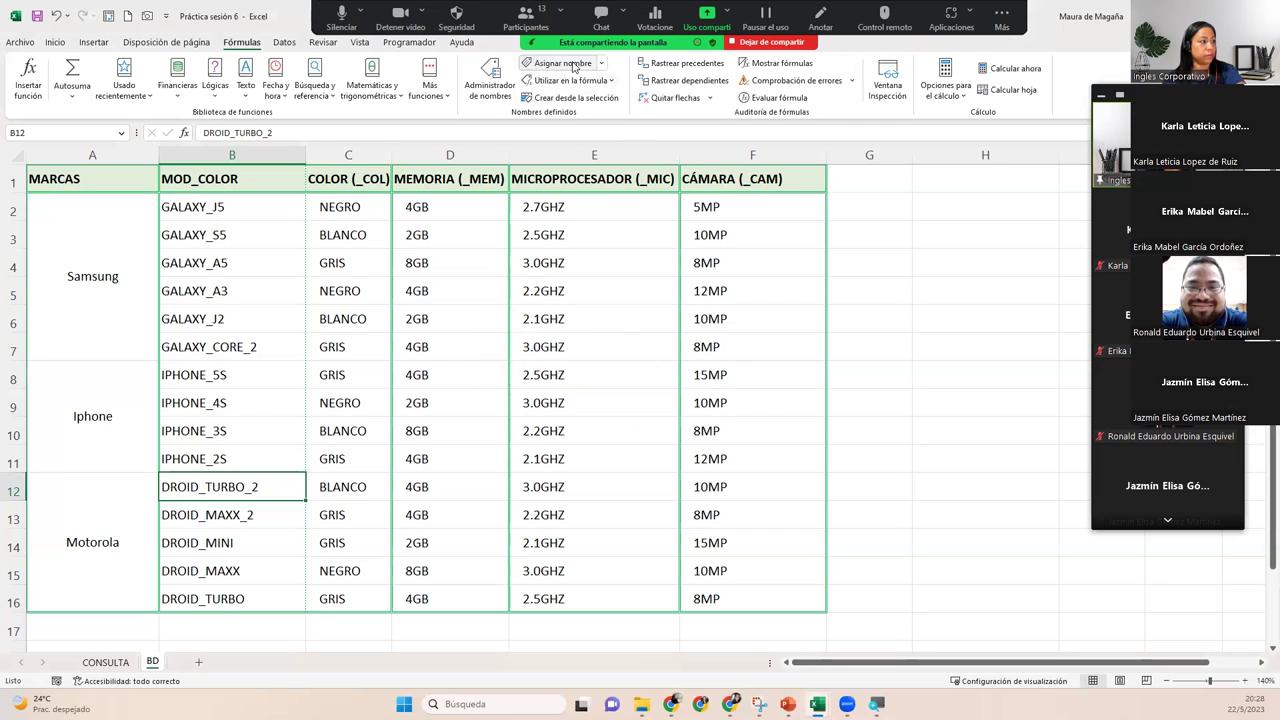
# Define DROID_TURBO_2_MIC for E12 and DROID_TURBO_2_CAM for F12.
pyautogui.click(562, 63)
pyautogui.click(614, 265)
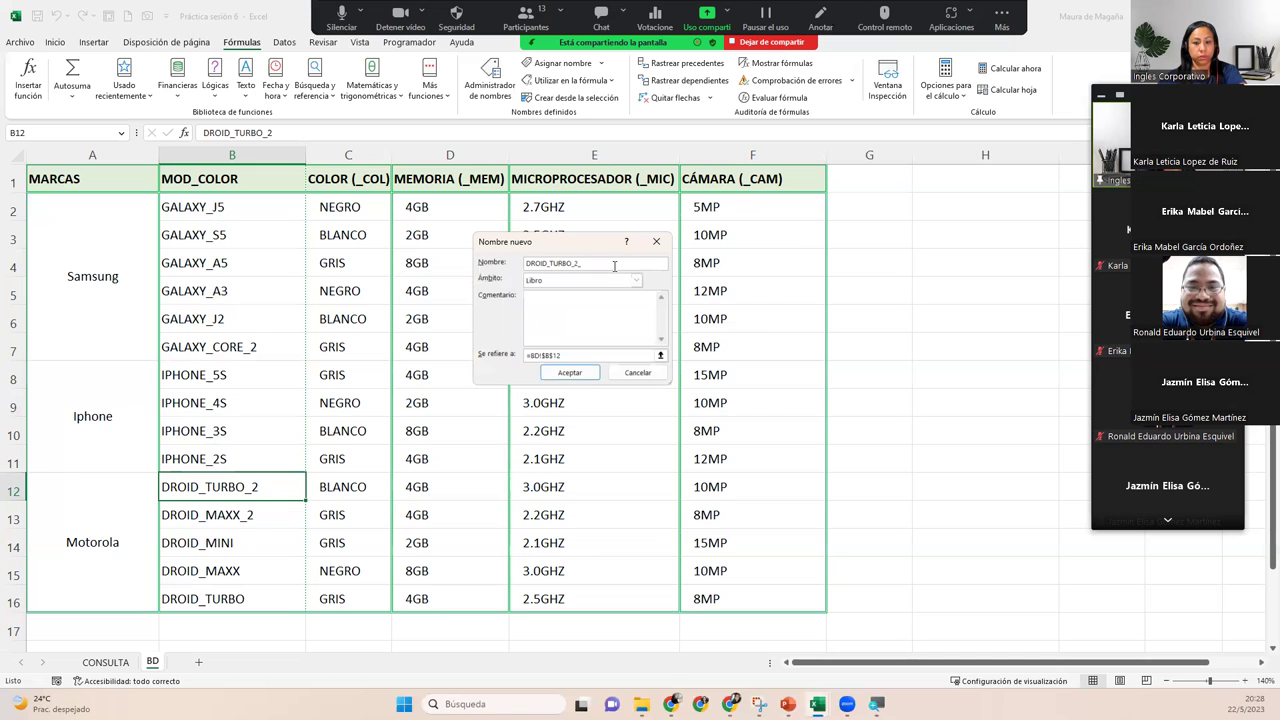
pyautogui.click(584, 356)
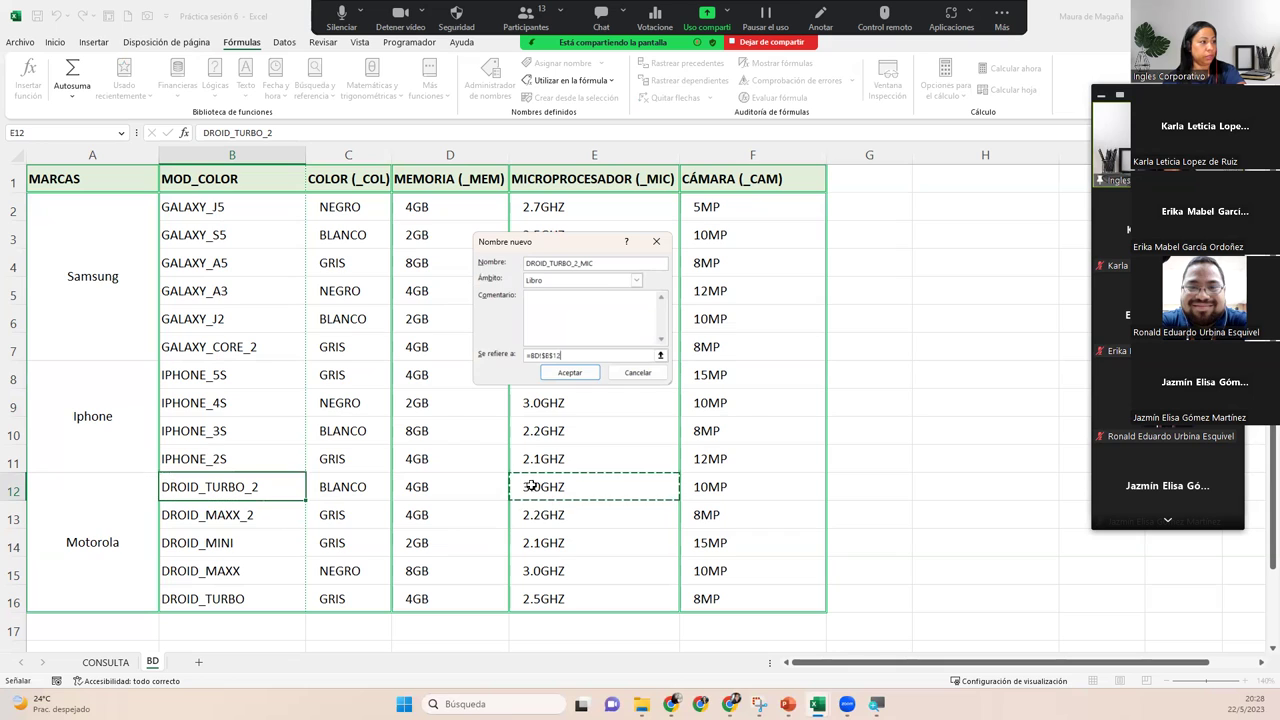
pyautogui.click(573, 372)
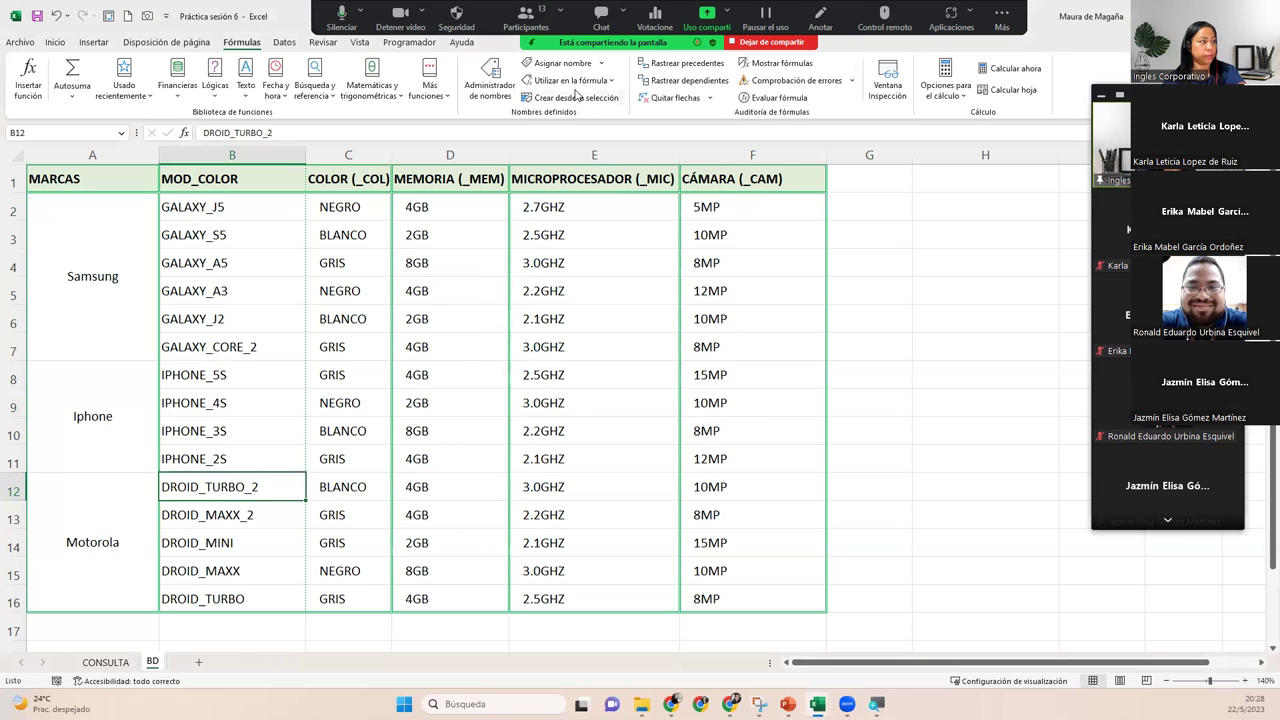
pyautogui.click(560, 63)
pyautogui.click(620, 262)
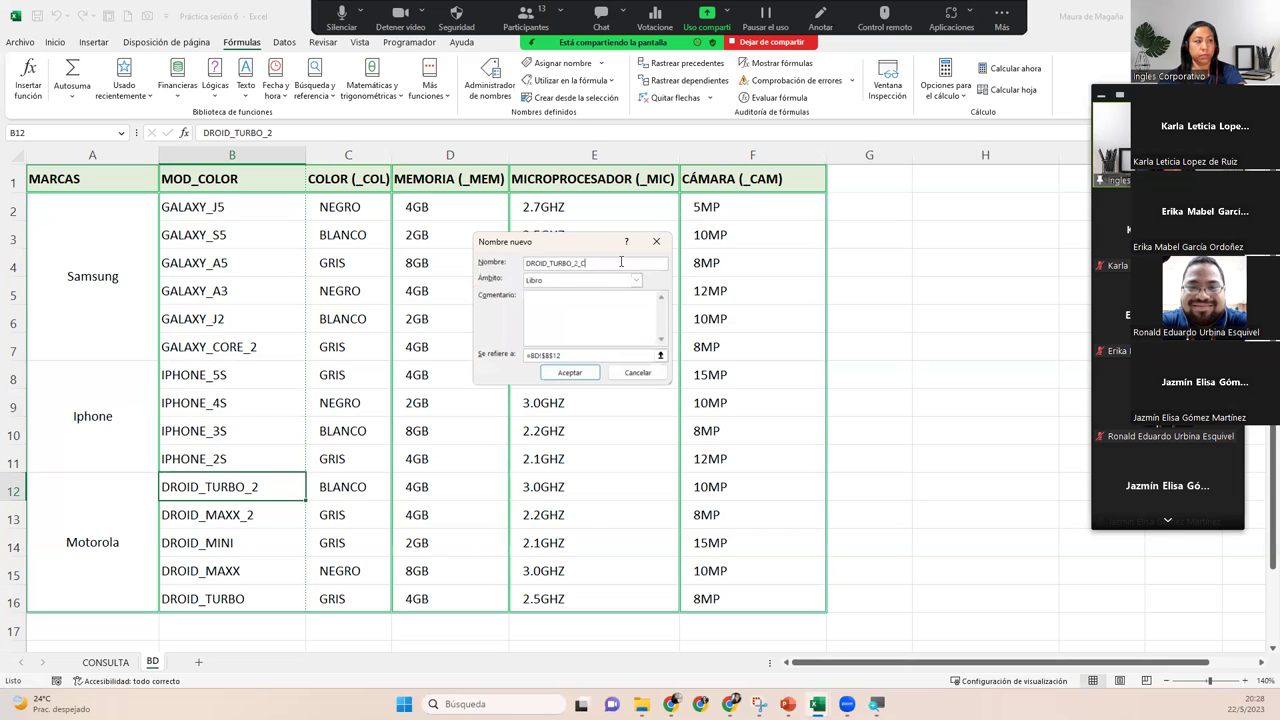
pyautogui.click(596, 355)
pyautogui.click(697, 478)
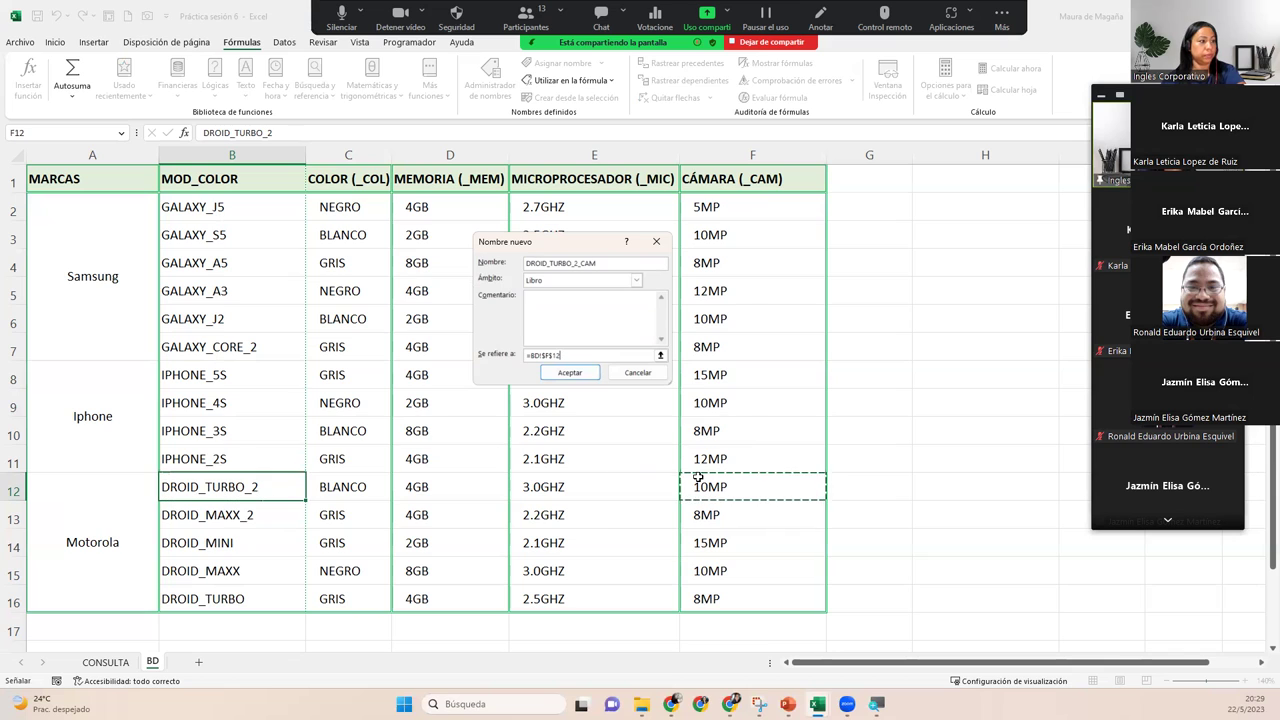
pyautogui.press('Return')
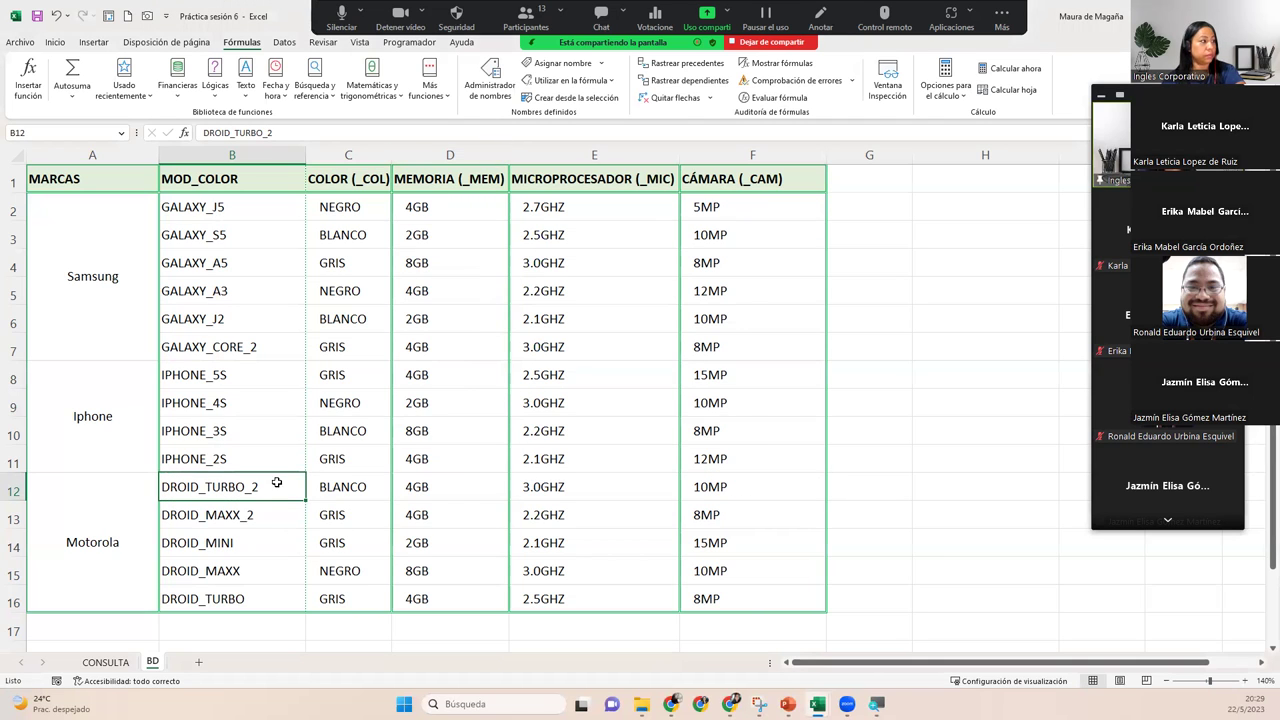
pyautogui.click(268, 512)
pyautogui.click(552, 63)
# Define DROID_MAXX_2_COL for C13 and DROID_MAXX_2_MEM for D13.
pyautogui.click(604, 260)
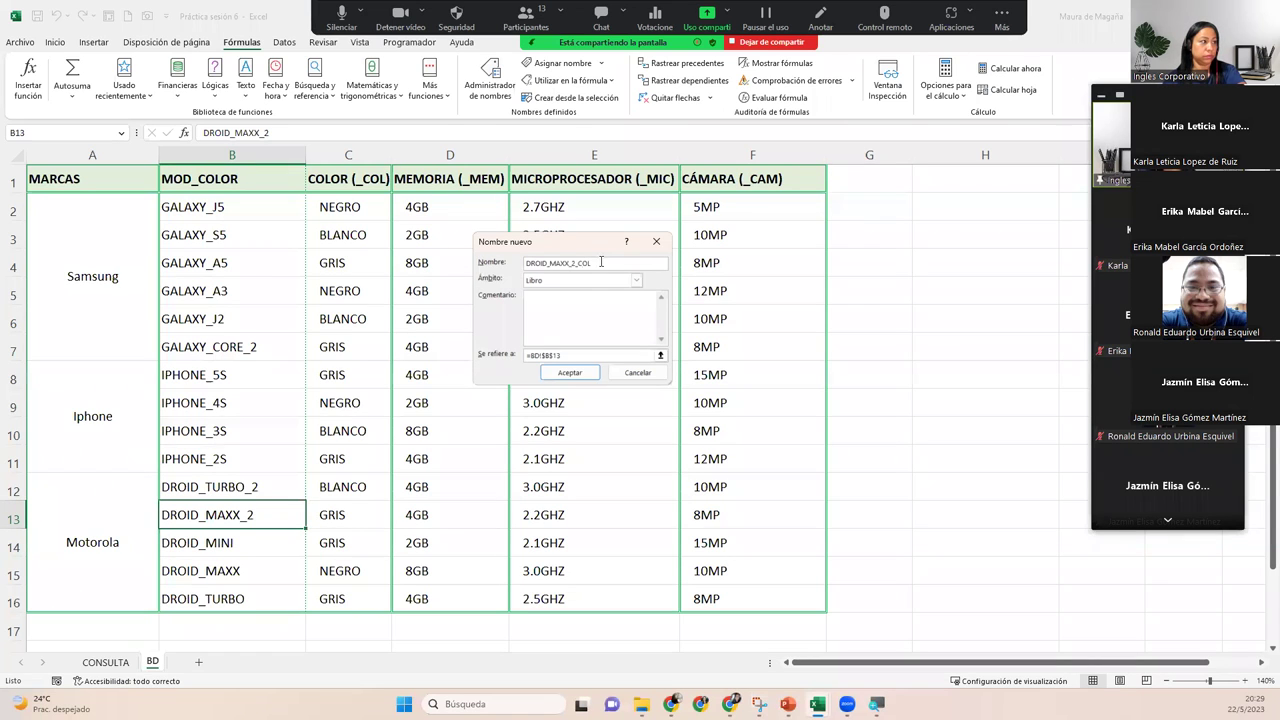
pyautogui.click(590, 355)
pyautogui.click(370, 511)
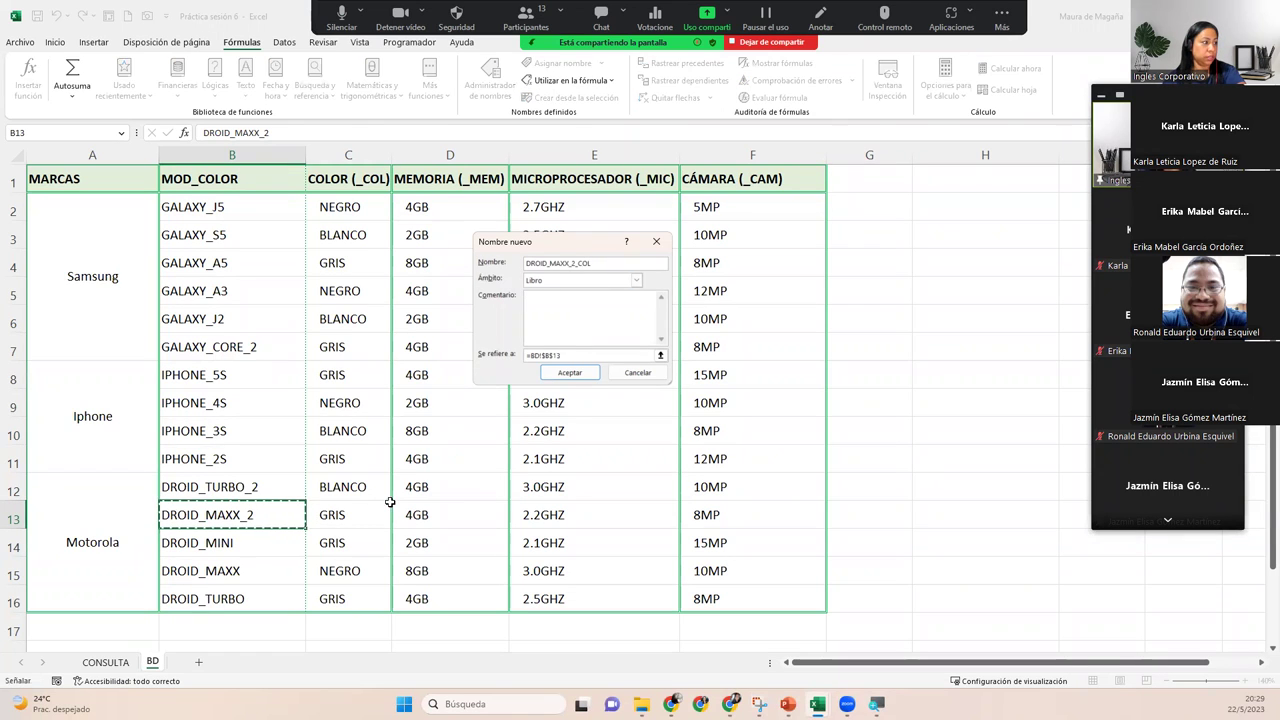
pyautogui.click(569, 372)
pyautogui.click(562, 63)
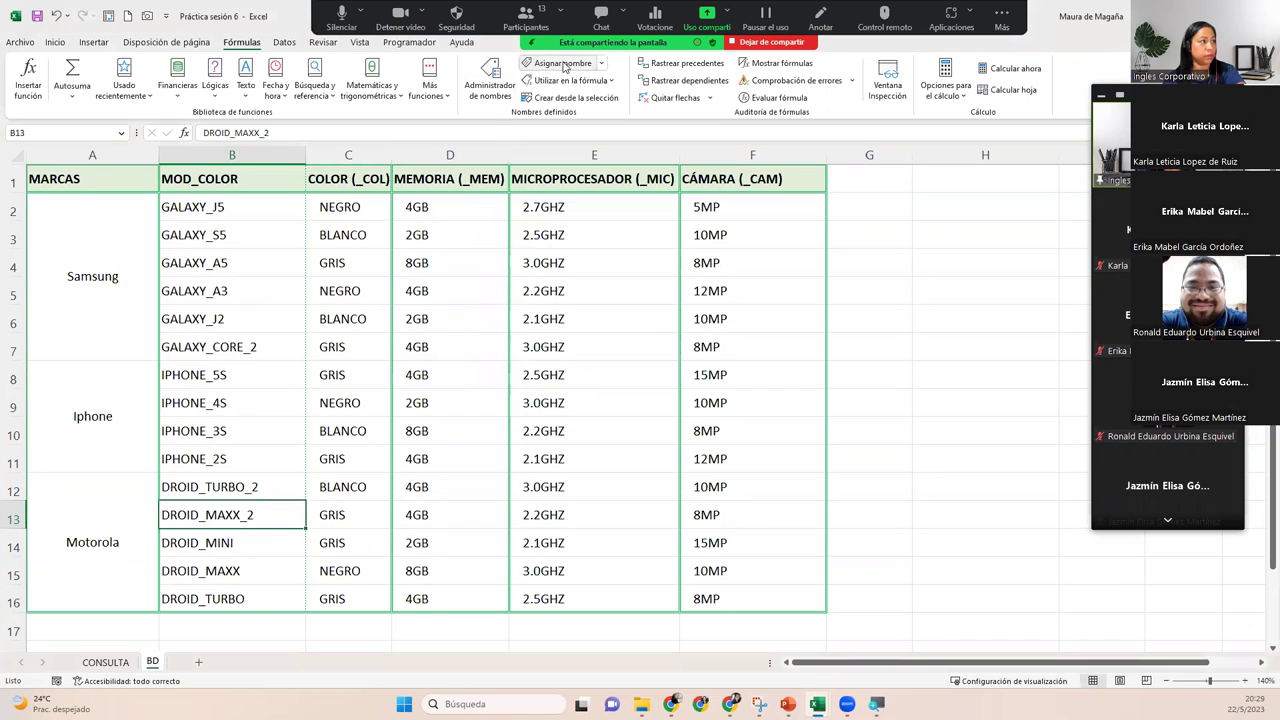
pyautogui.click(604, 265)
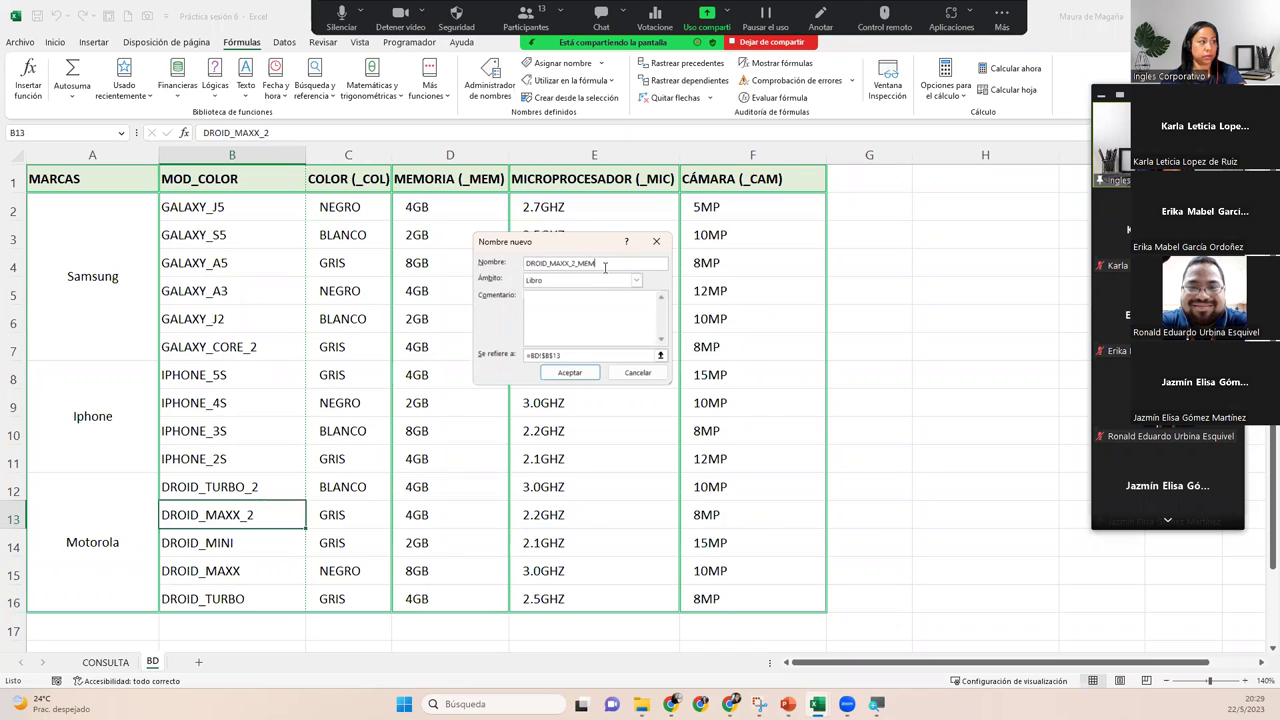
pyautogui.press('Tab')
pyautogui.press('Tab')
pyautogui.press('Tab')
pyautogui.click(467, 510)
pyautogui.click(569, 373)
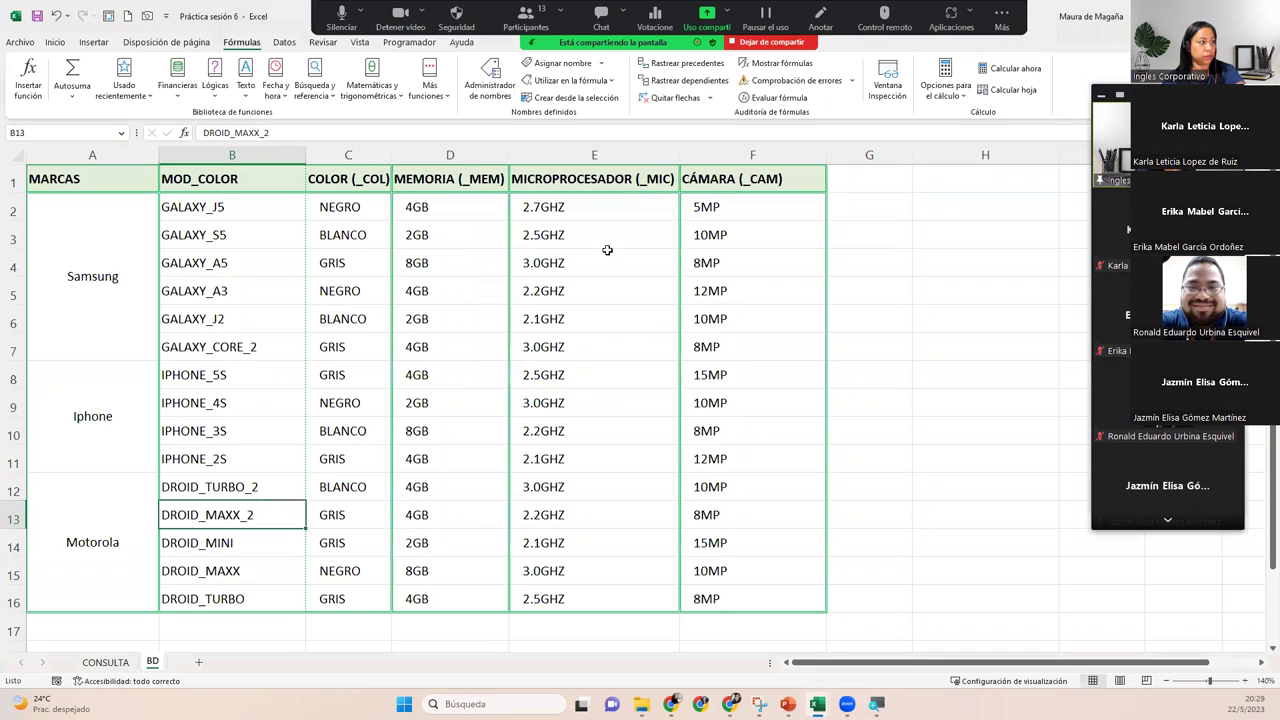
# Define DROID_MAXX_2_MIC for E13 and DROID_MAXX_2_CAM for F13.
pyautogui.click(562, 63)
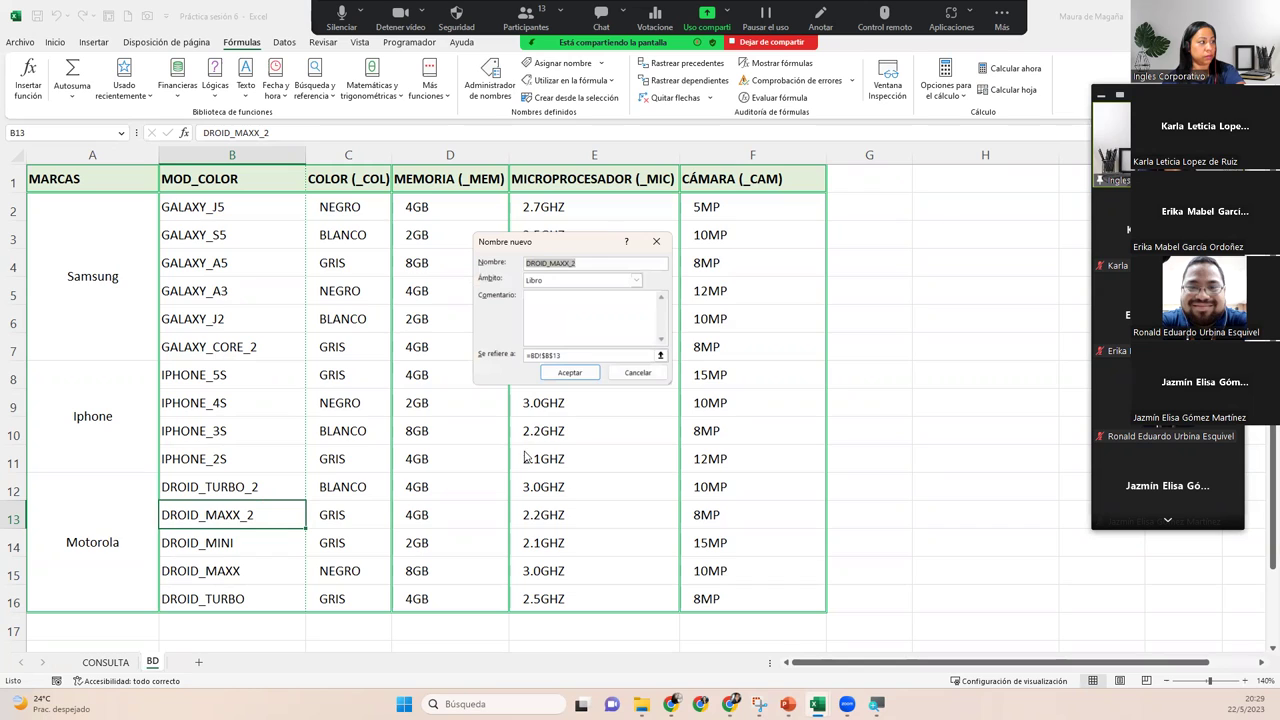
pyautogui.click(619, 264)
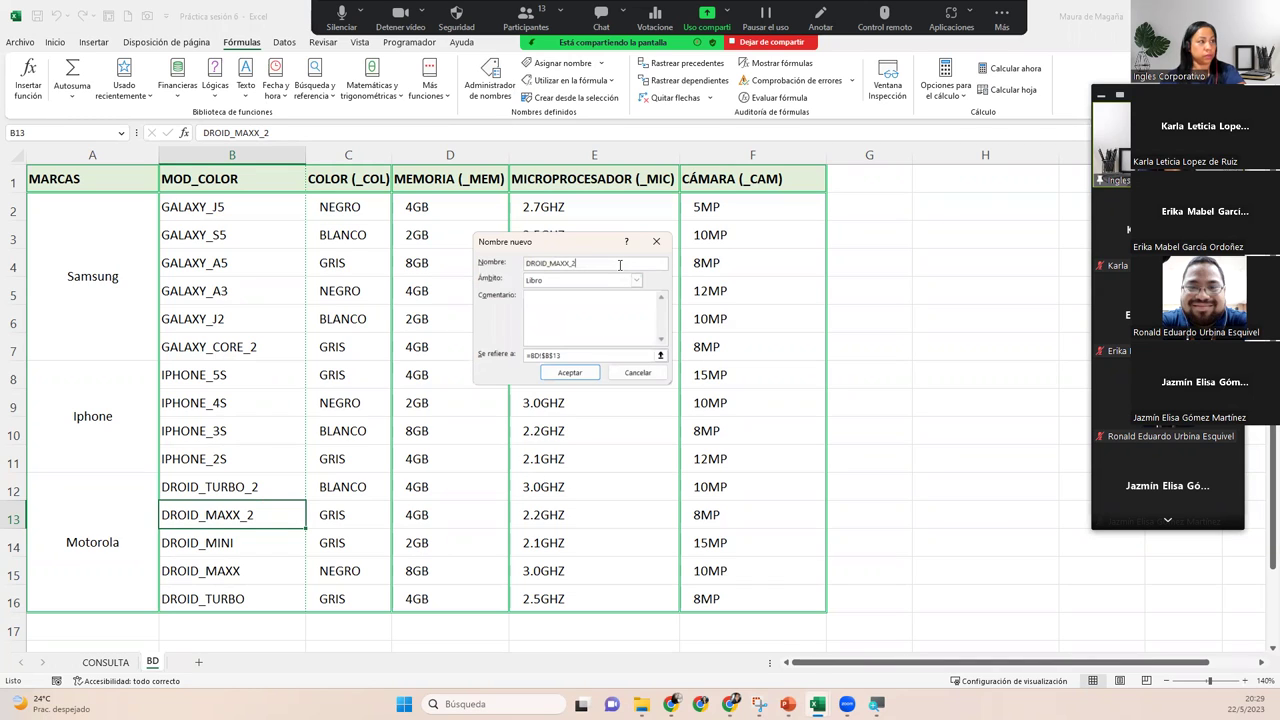
pyautogui.write('_MIC')
pyautogui.click(612, 358)
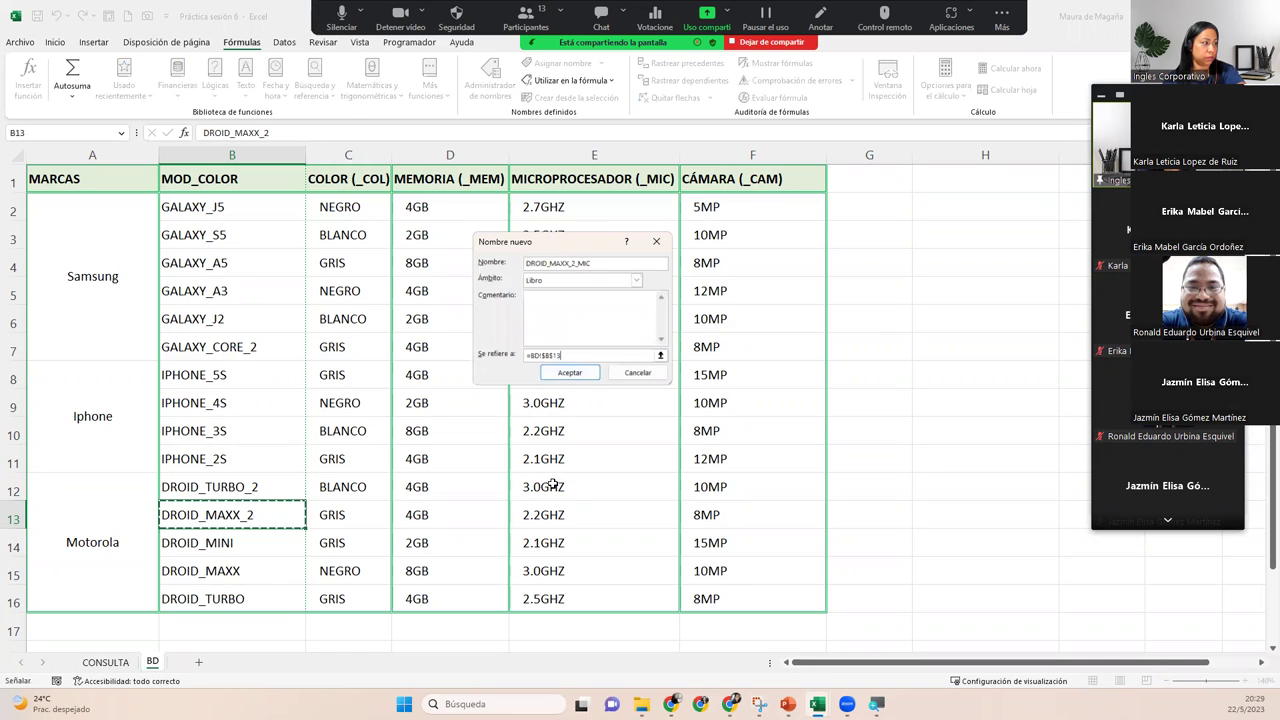
pyautogui.click(555, 514)
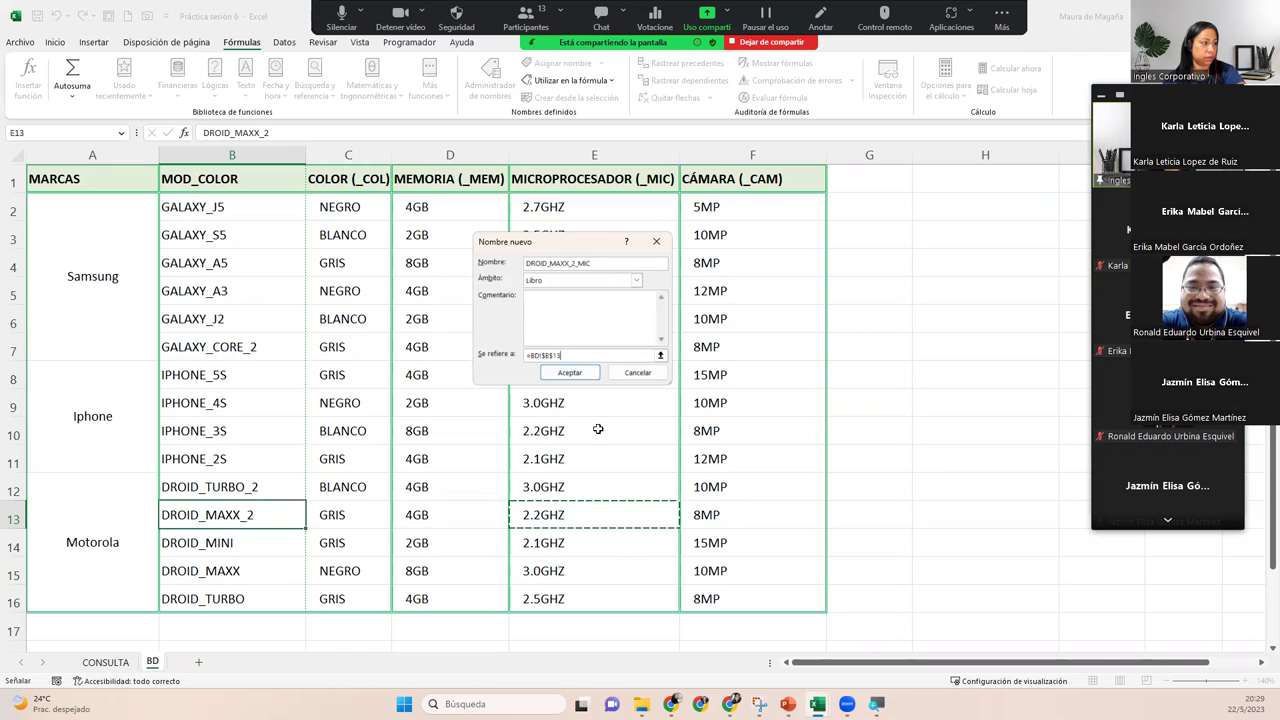
pyautogui.click(569, 373)
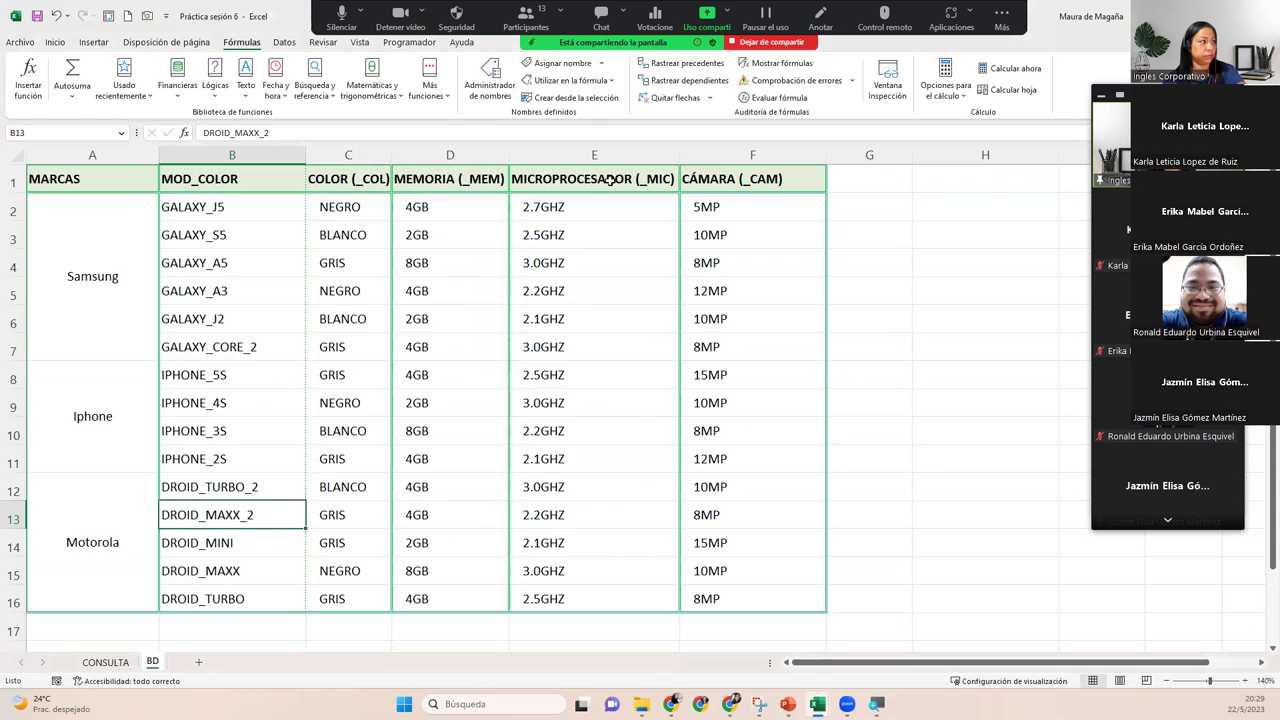
pyautogui.click(558, 63)
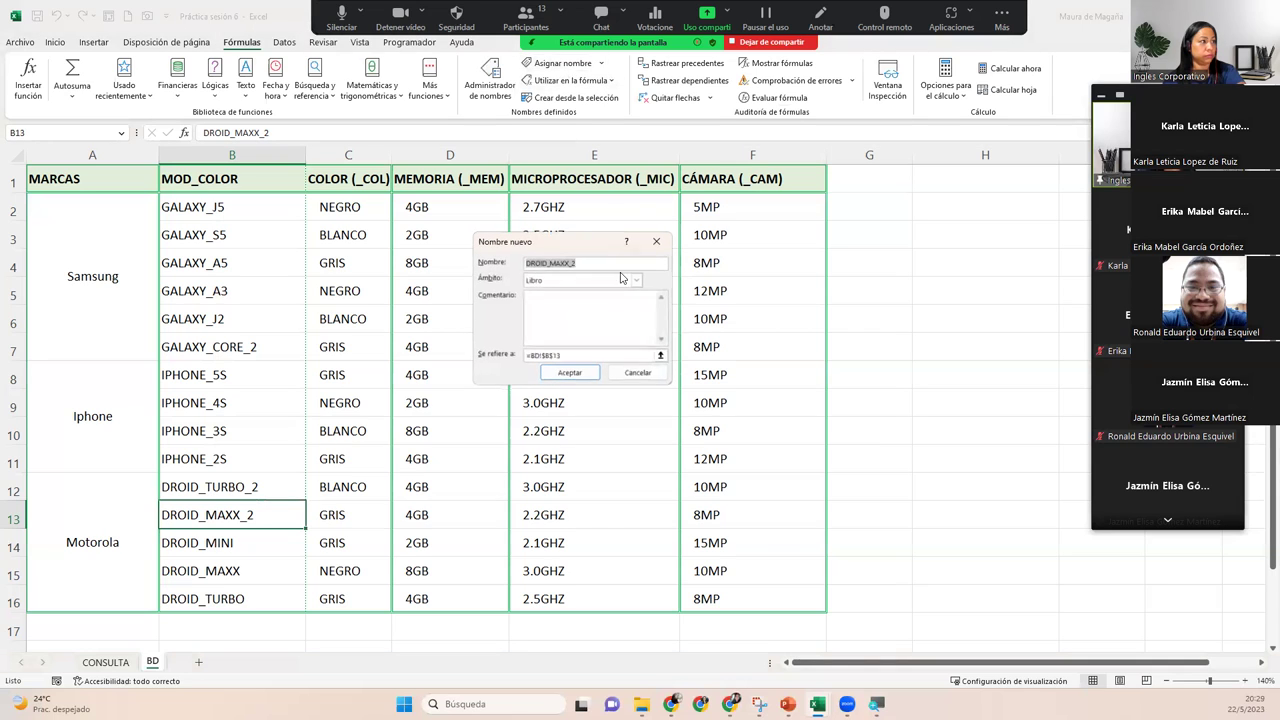
pyautogui.click(624, 262)
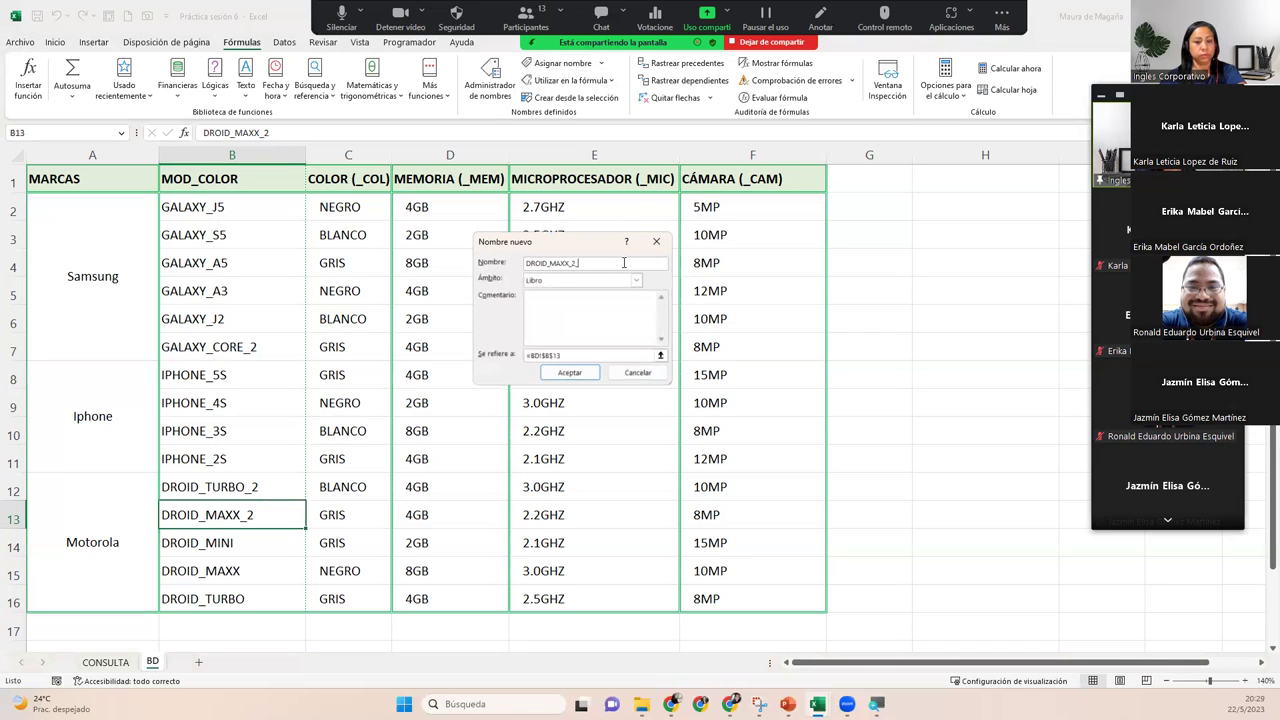
pyautogui.write('CAM')
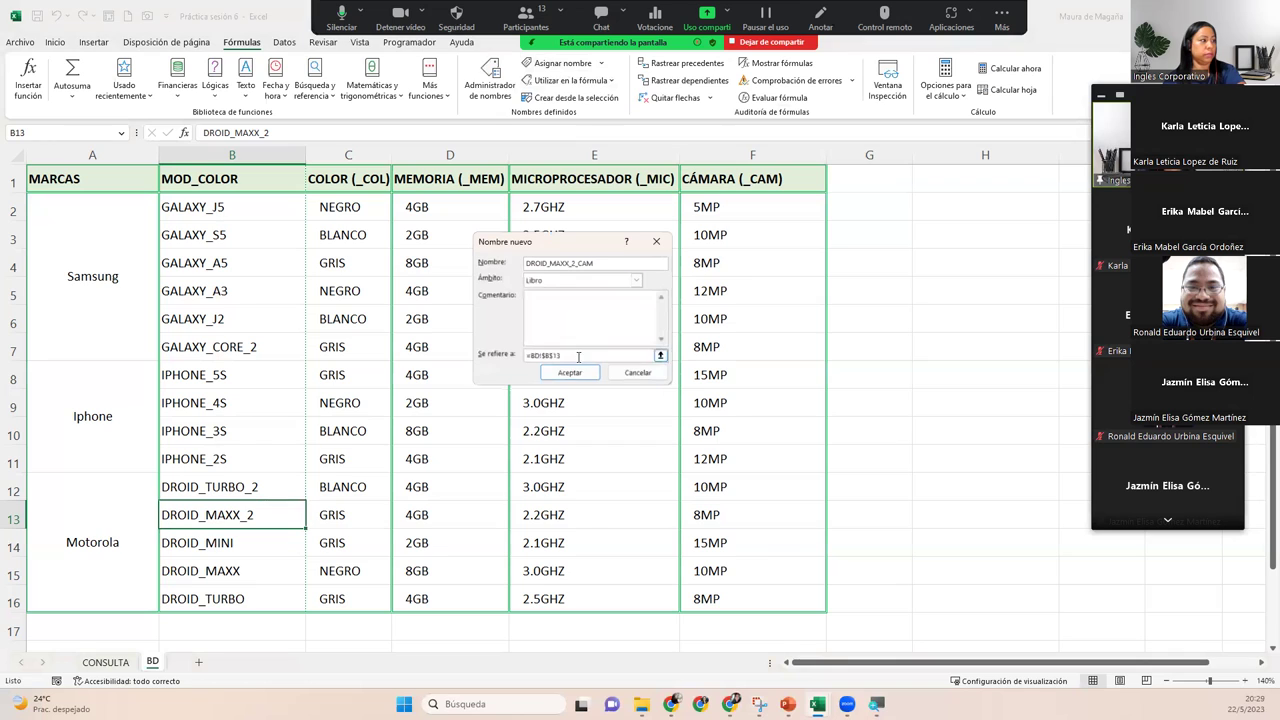
pyautogui.click(585, 356)
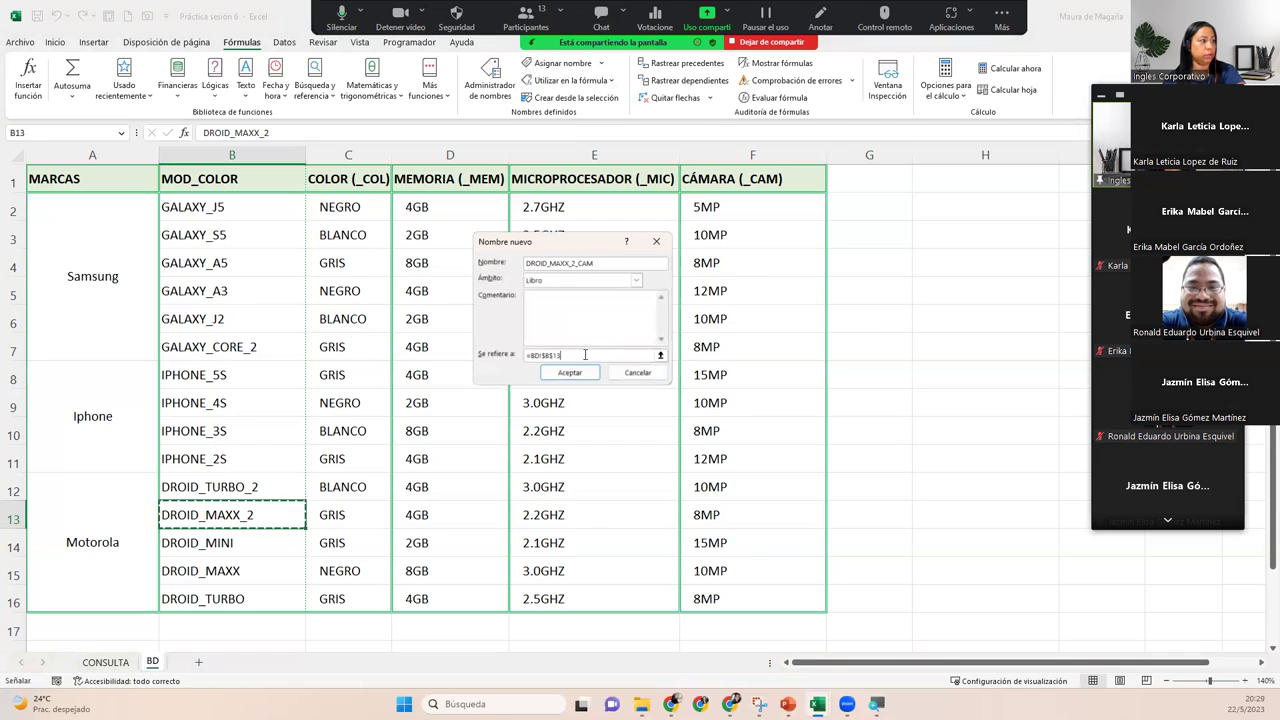
pyautogui.click(750, 517)
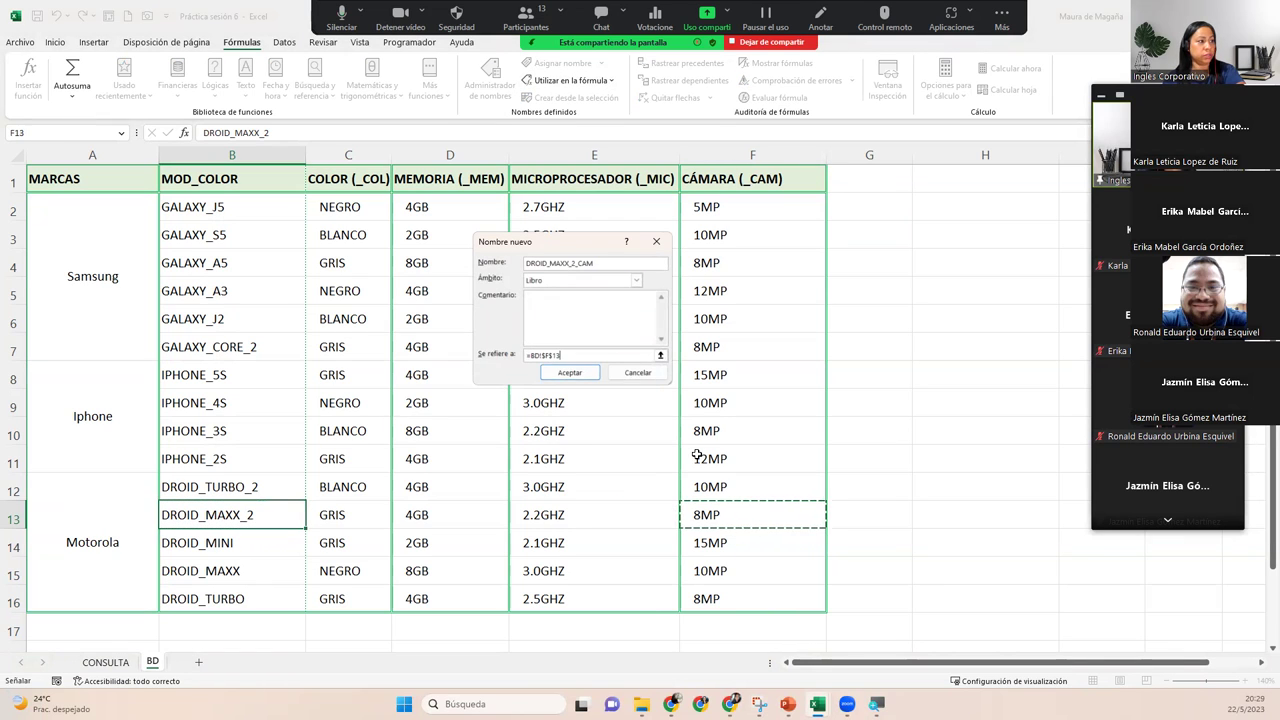
pyautogui.click(570, 373)
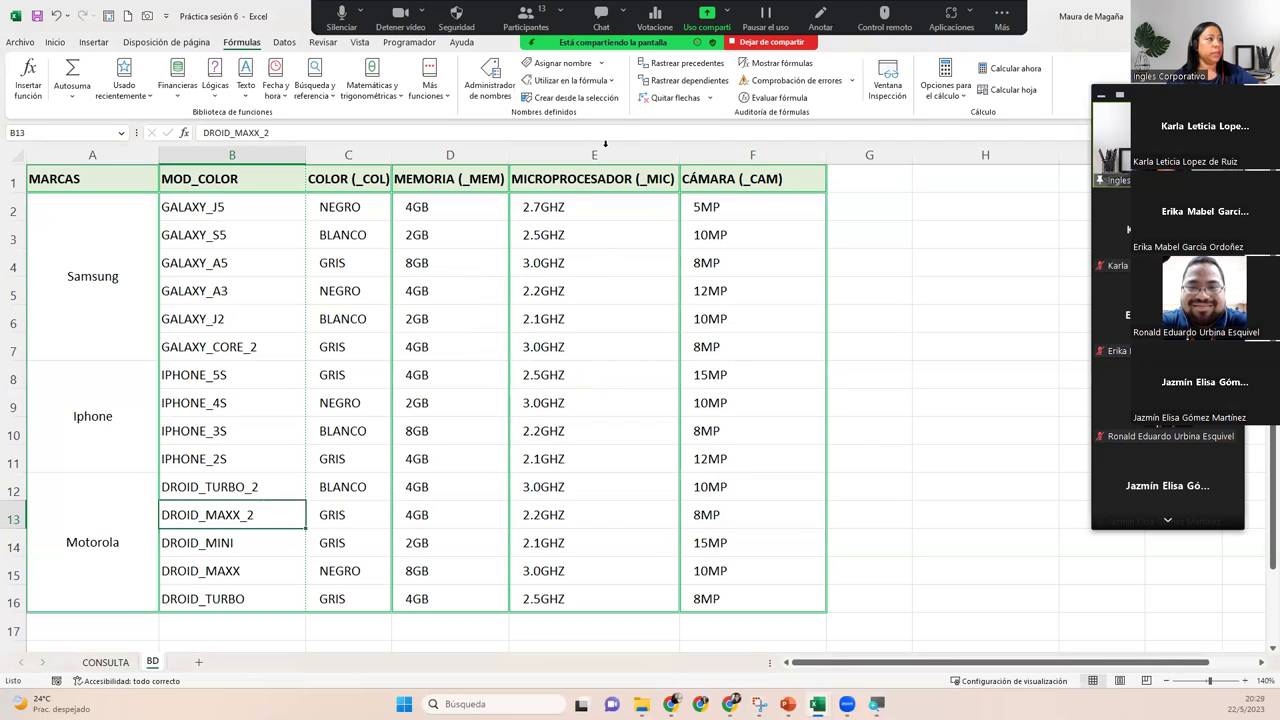
# Open the Name Manager, check the DROID_TURBO_2 memory reference, and widen the Nombre column.
pyautogui.click(570, 80)
pyautogui.click(487, 76)
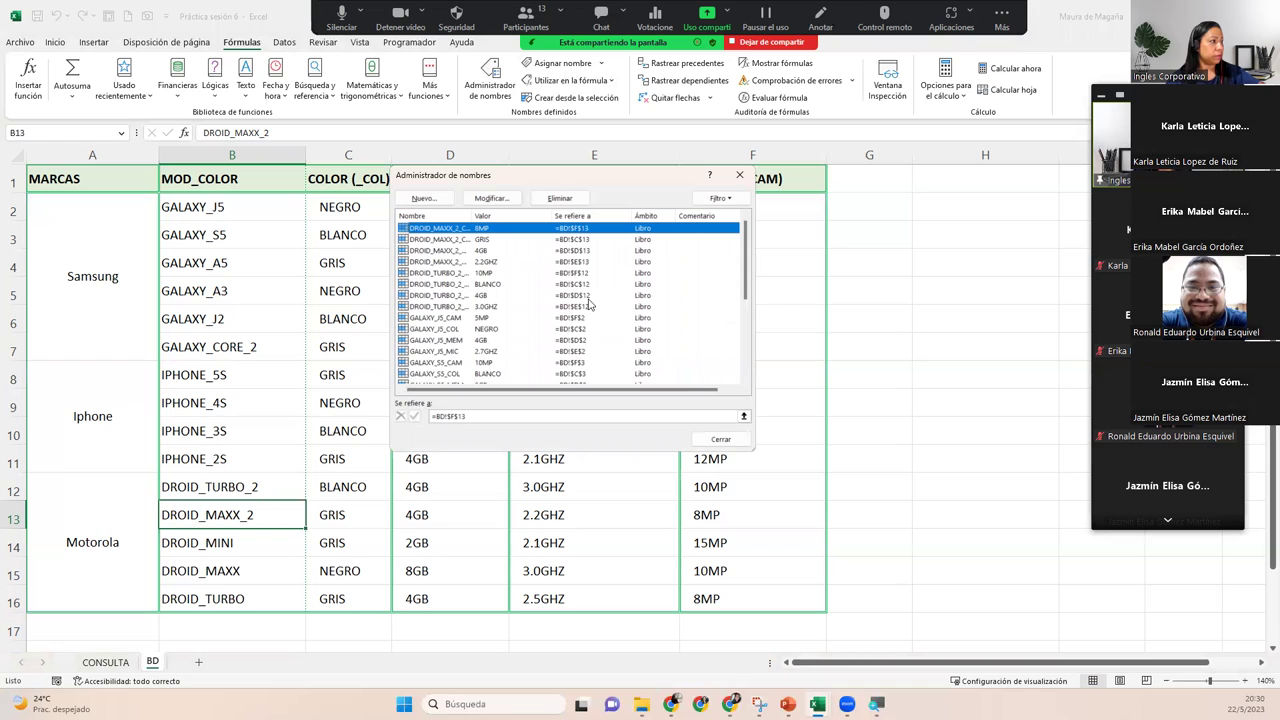
pyautogui.click(589, 298)
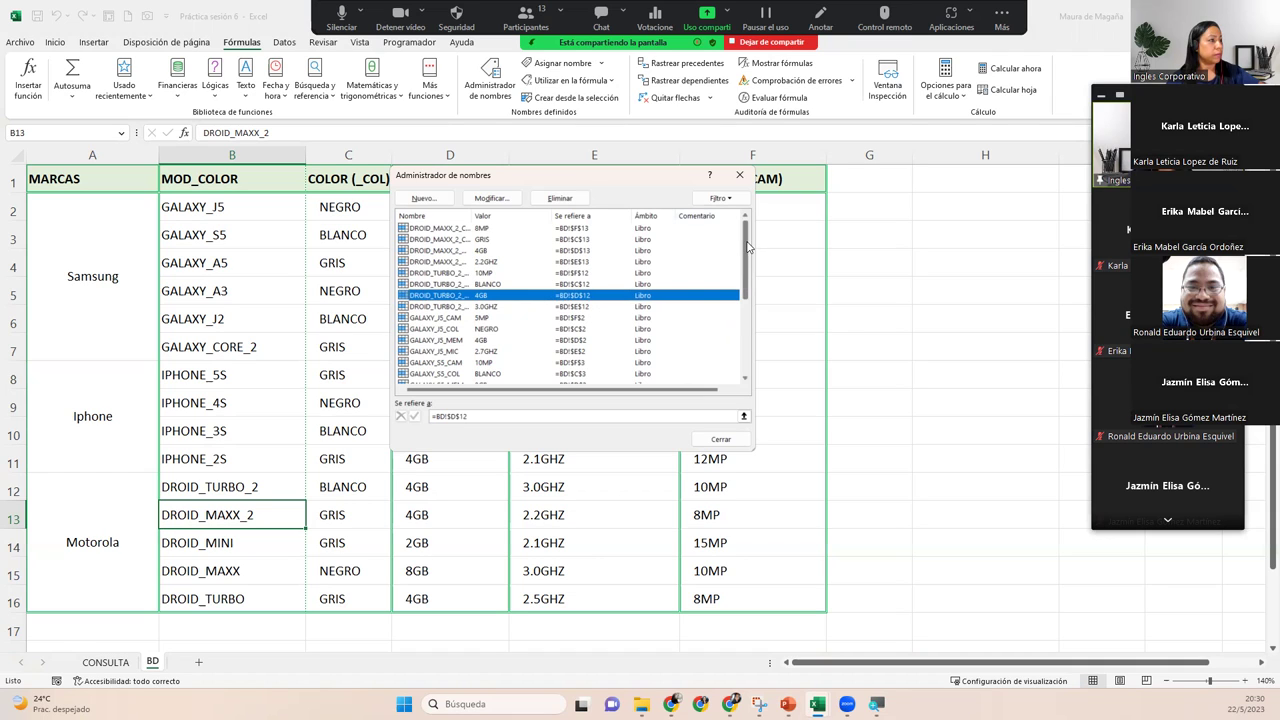
pyautogui.doubleClick(472, 215)
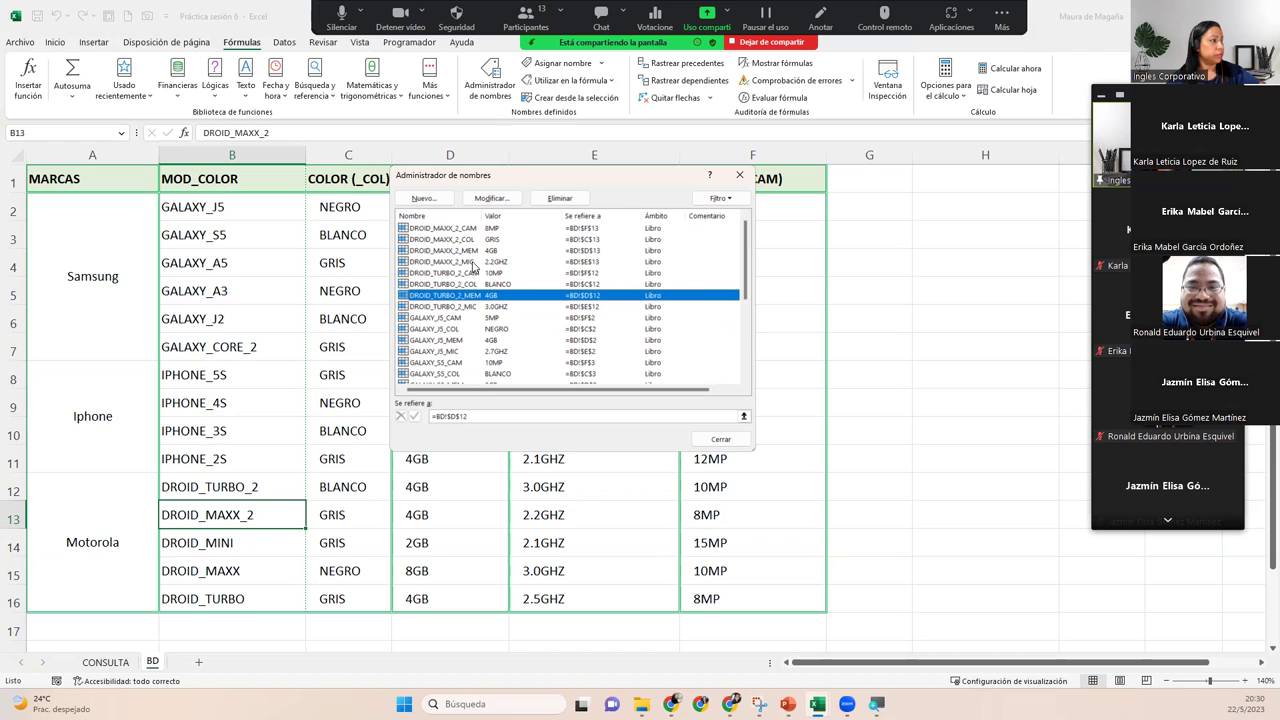
# Select the DROID, GALAXY and IPHONE name groups in turn to review them, then close the Name Manager.
pyautogui.click(475, 263)
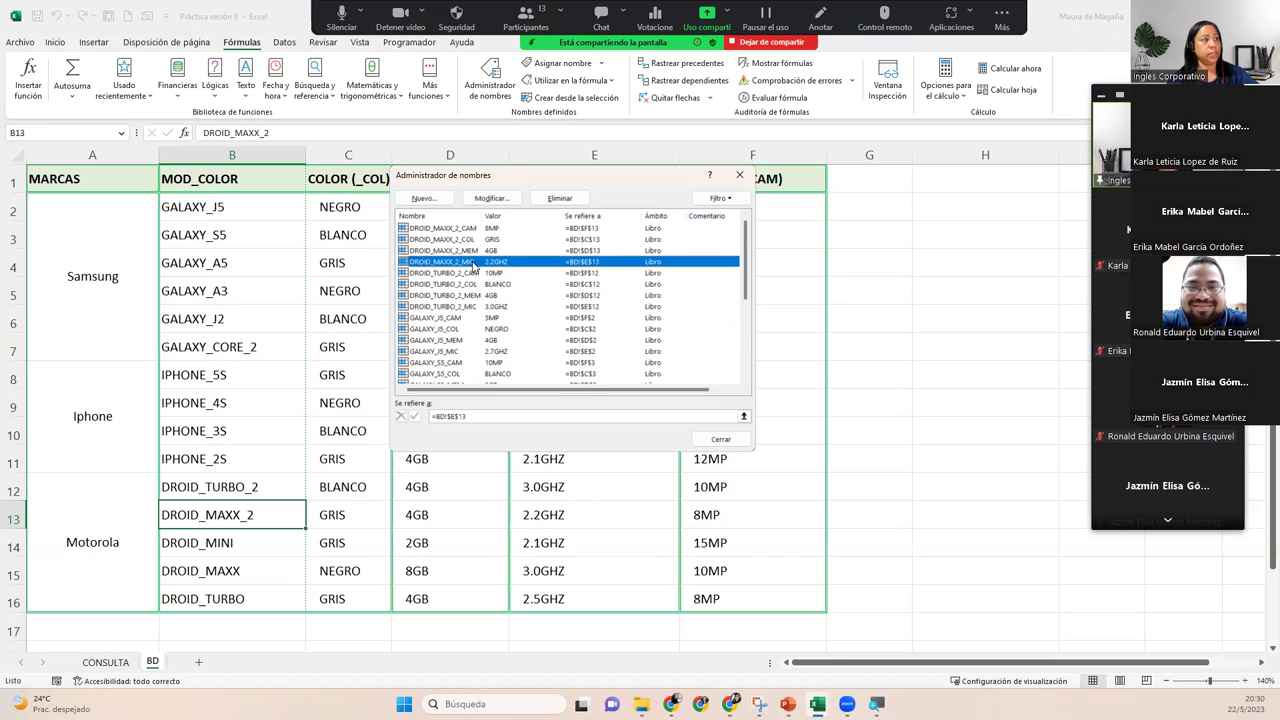
pyautogui.hotkey('shift', 'Up')
pyautogui.hotkey('shift', 'Up')
pyautogui.hotkey('shift', 'Up')
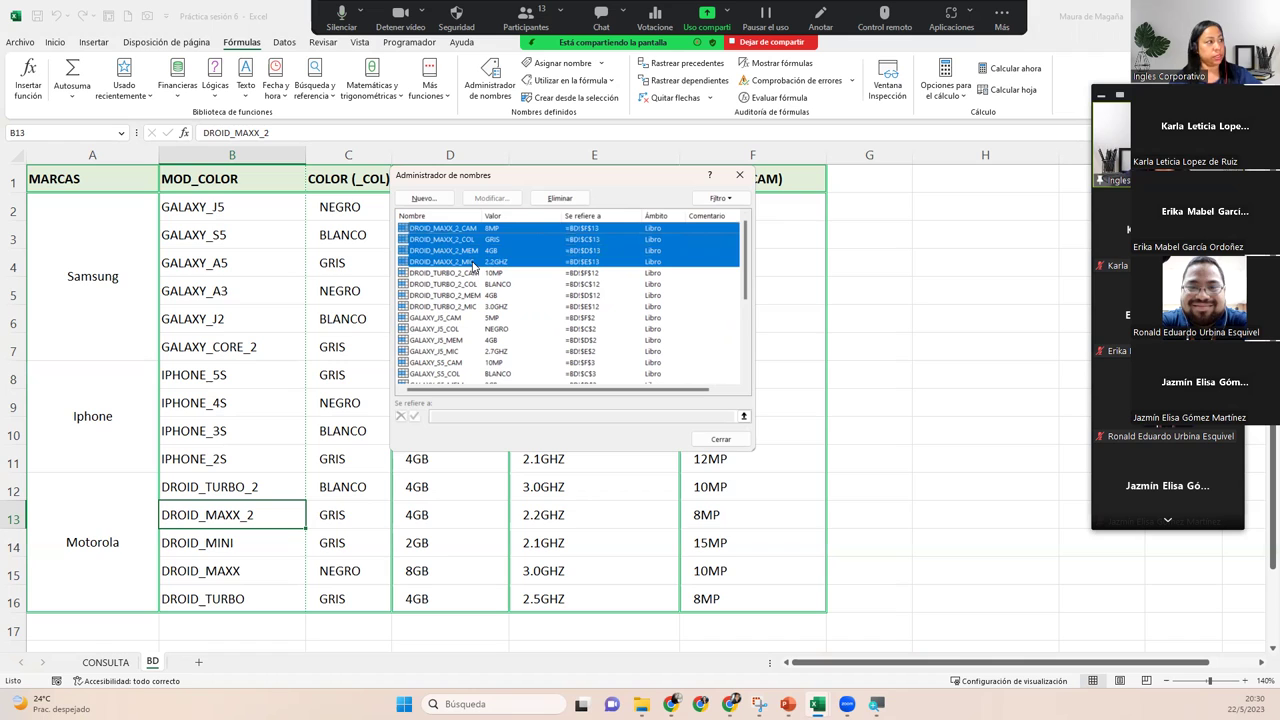
pyautogui.press('Down')
pyautogui.press('Down')
pyautogui.press('Down')
pyautogui.press('Down')
pyautogui.hotkey('shift', 'Down')
pyautogui.hotkey('shift', 'Down')
pyautogui.hotkey('shift', 'Down')
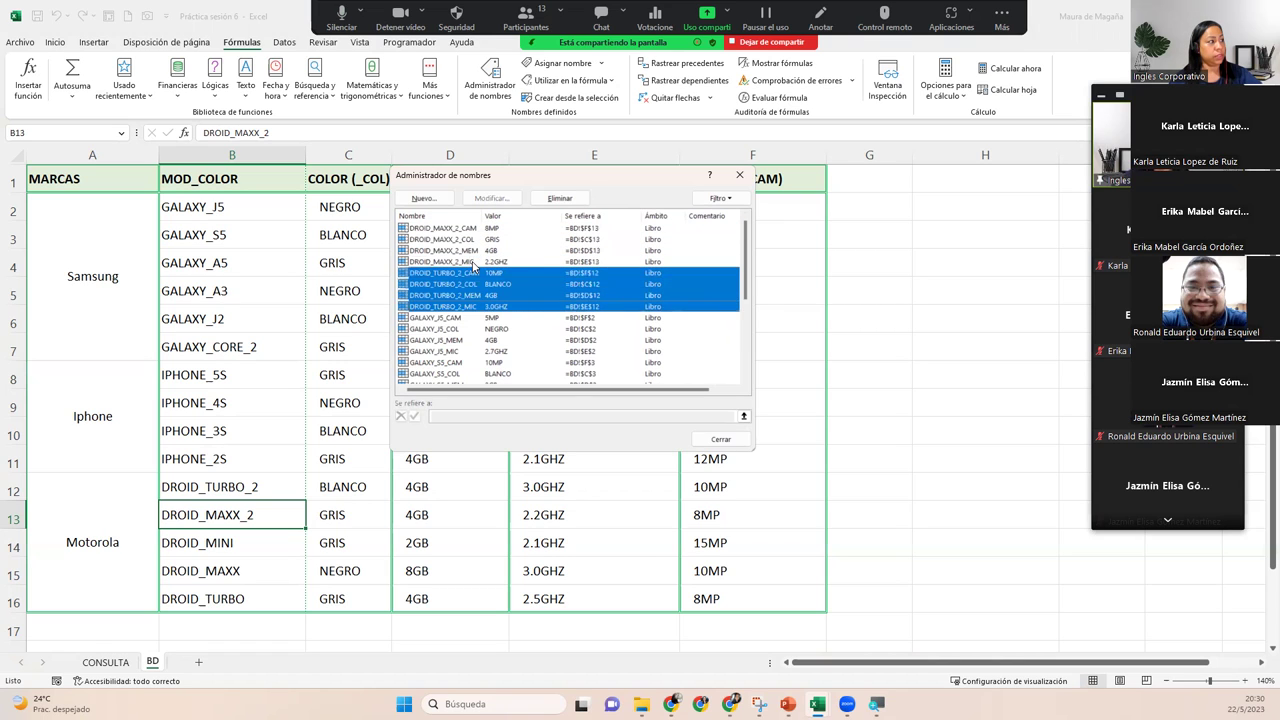
pyautogui.press('Down')
pyautogui.hotkey('shift', 'Down')
pyautogui.hotkey('shift', 'Down')
pyautogui.hotkey('shift', 'Down')
pyautogui.press('Down')
pyautogui.hotkey('shift', 'Down')
pyautogui.hotkey('shift', 'Down')
pyautogui.hotkey('shift', 'Down')
pyautogui.hotkey('shift', 'Down')
pyautogui.hotkey('shift', 'Down')
pyautogui.hotkey('shift', 'Down')
pyautogui.hotkey('shift', 'Down')
pyautogui.hotkey('shift', 'Down')
pyautogui.hotkey('shift', 'Down')
pyautogui.hotkey('shift', 'Down')
pyautogui.hotkey('shift', 'Down')
pyautogui.hotkey('shift', 'Down')
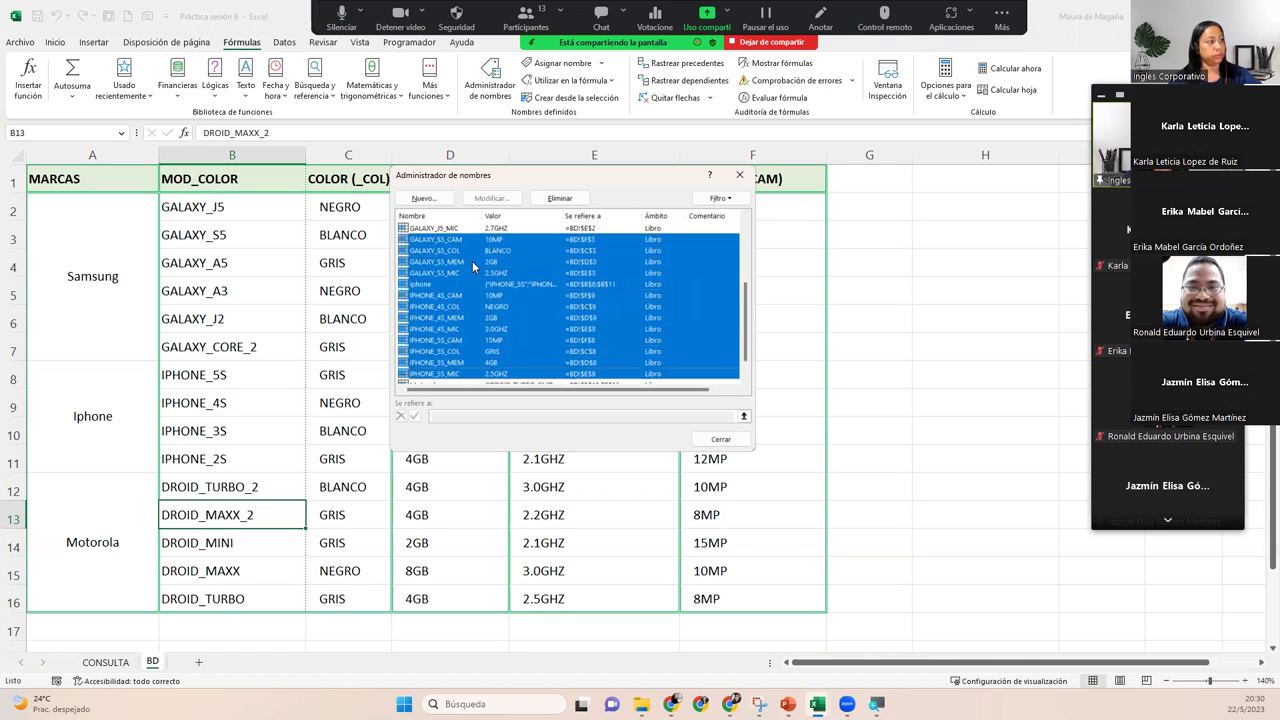
pyautogui.hotkey('shift', 'Down')
pyautogui.hotkey('shift', 'Down')
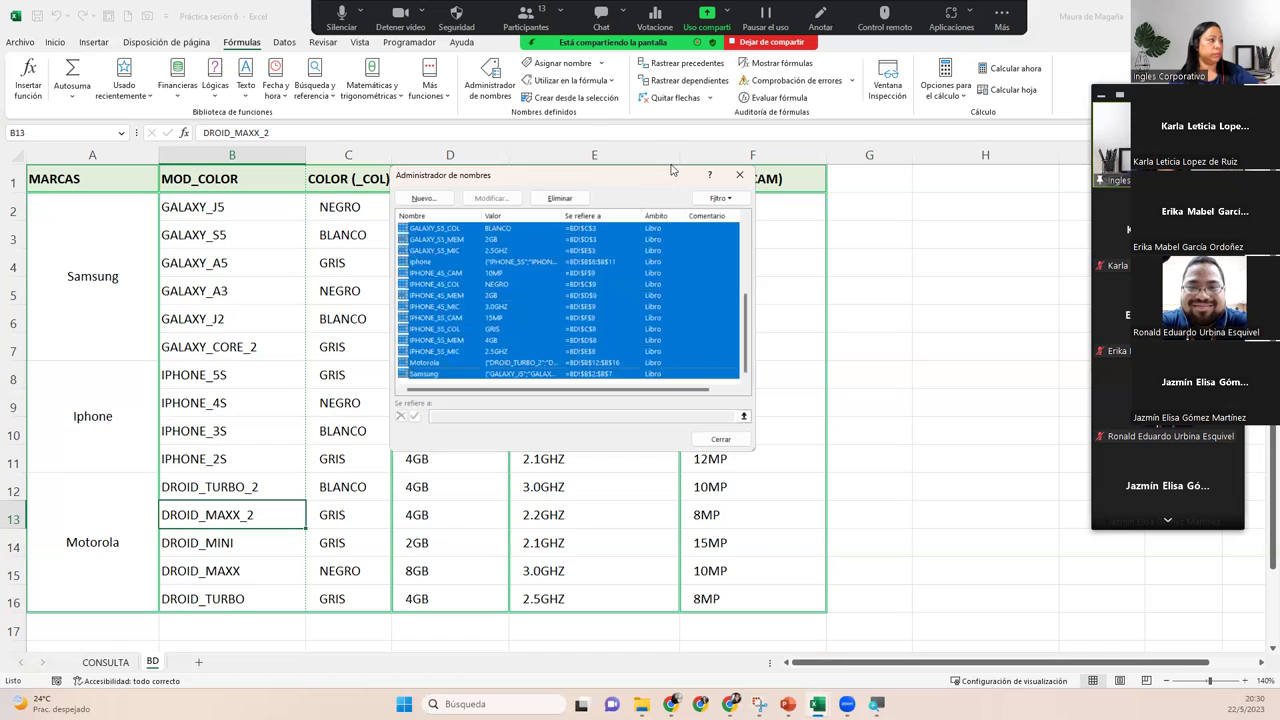
pyautogui.click(739, 177)
pyautogui.click(244, 398)
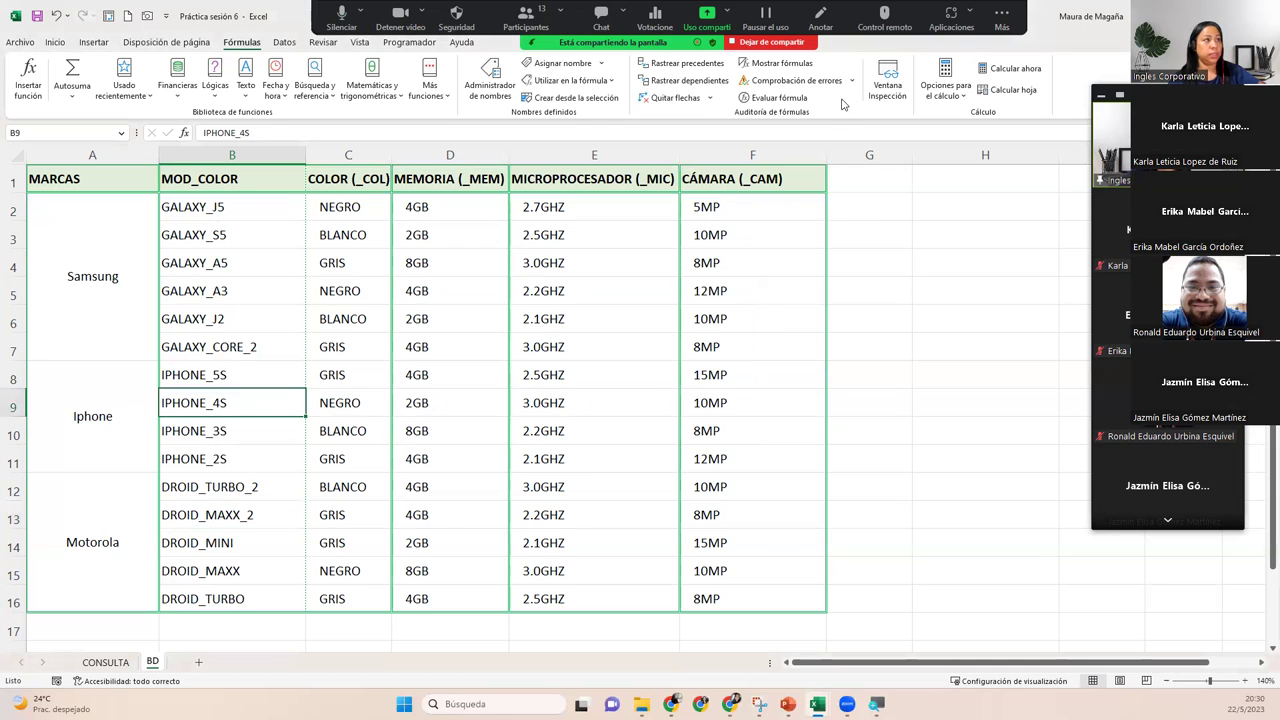
pyautogui.click(335, 19)
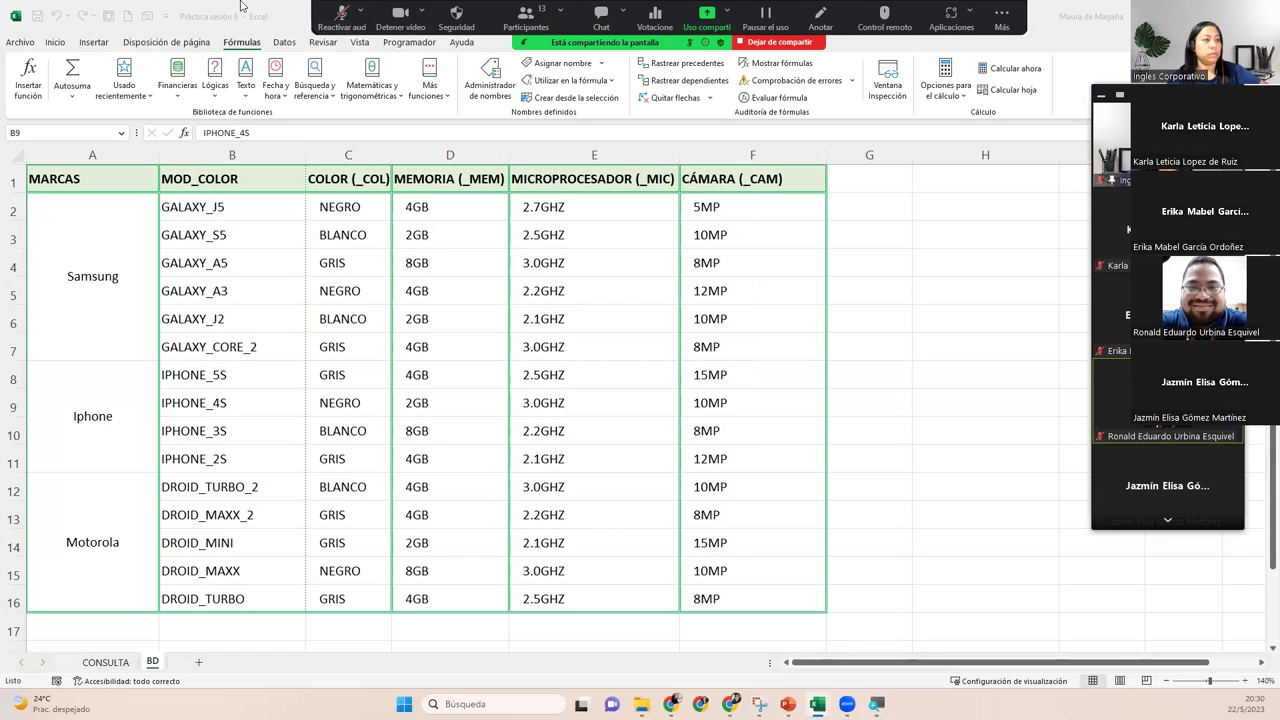
pyautogui.click(365, 26)
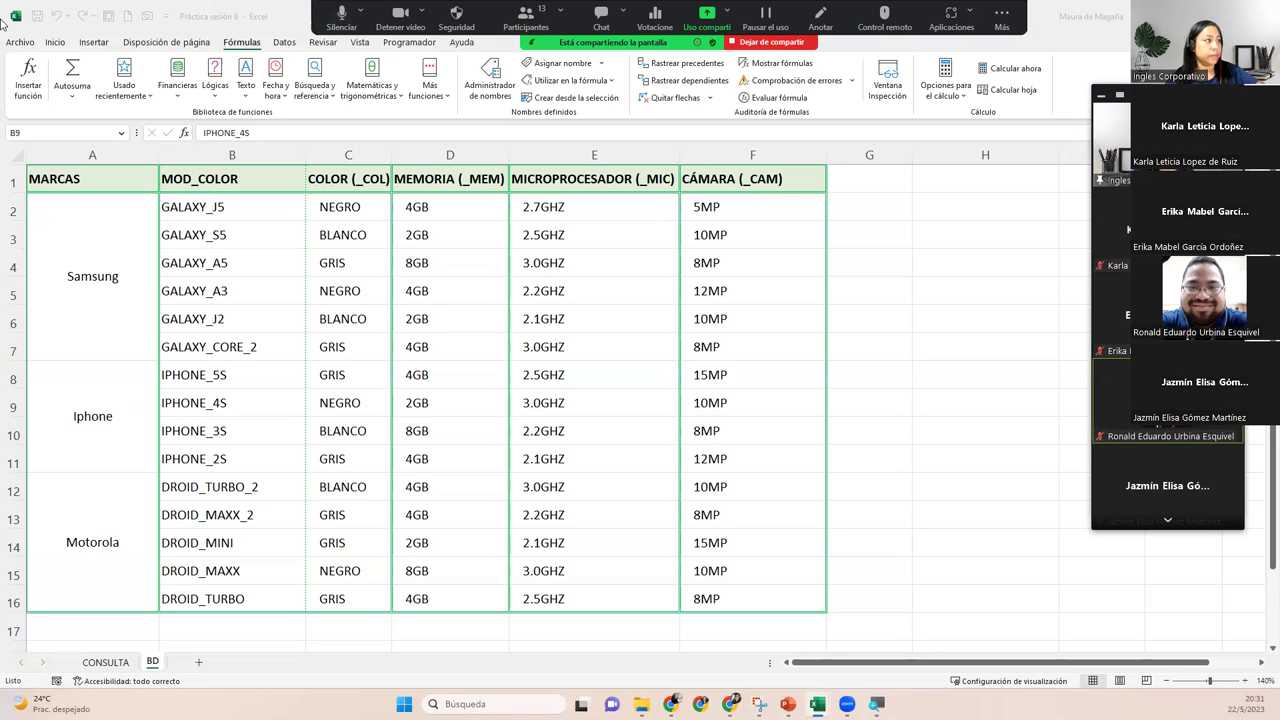
# Save the workbook via Guardar como as Práctica sesión 6R, appending R to the file name.
pyautogui.click(20, 42)
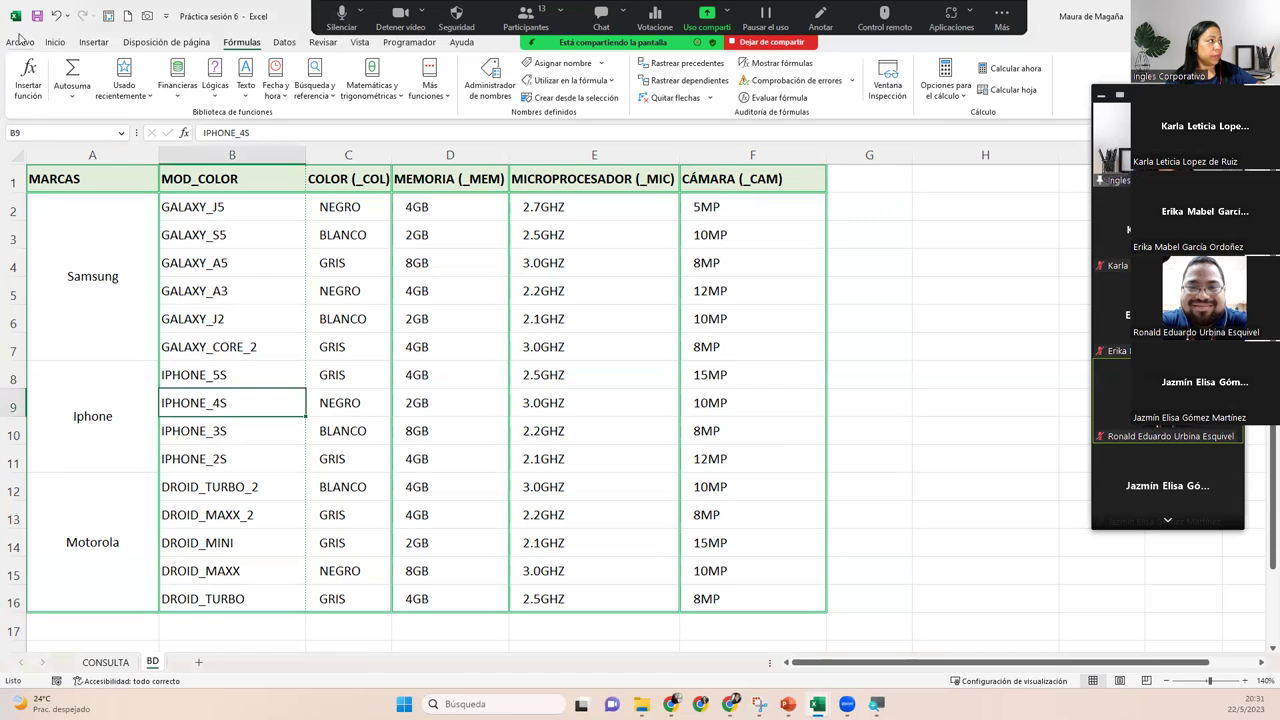
pyautogui.click(20, 43)
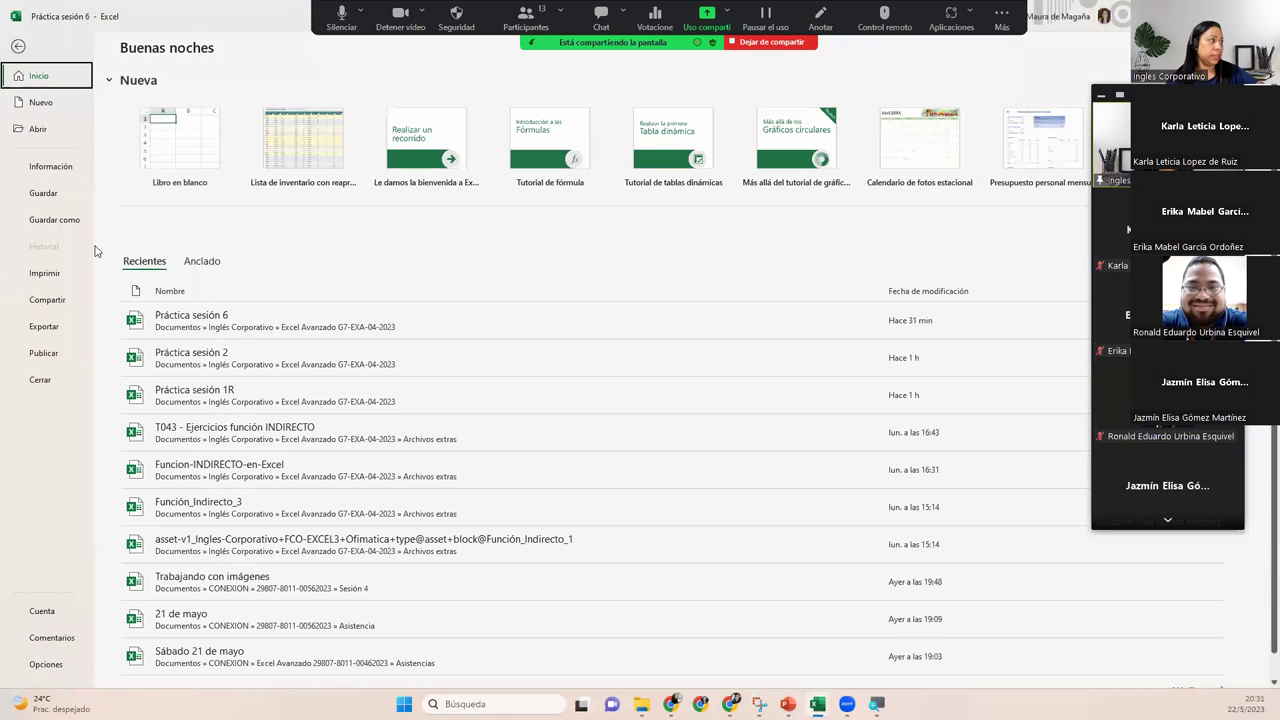
pyautogui.click(78, 228)
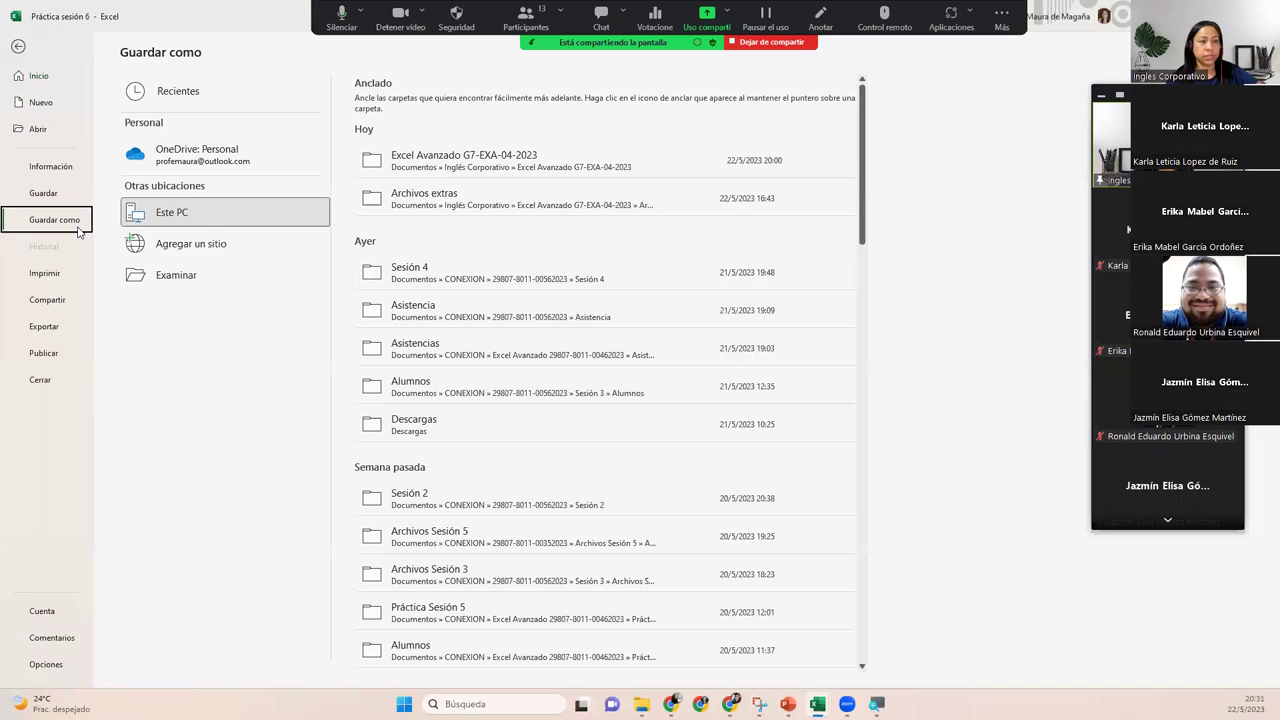
pyautogui.click(20, 46)
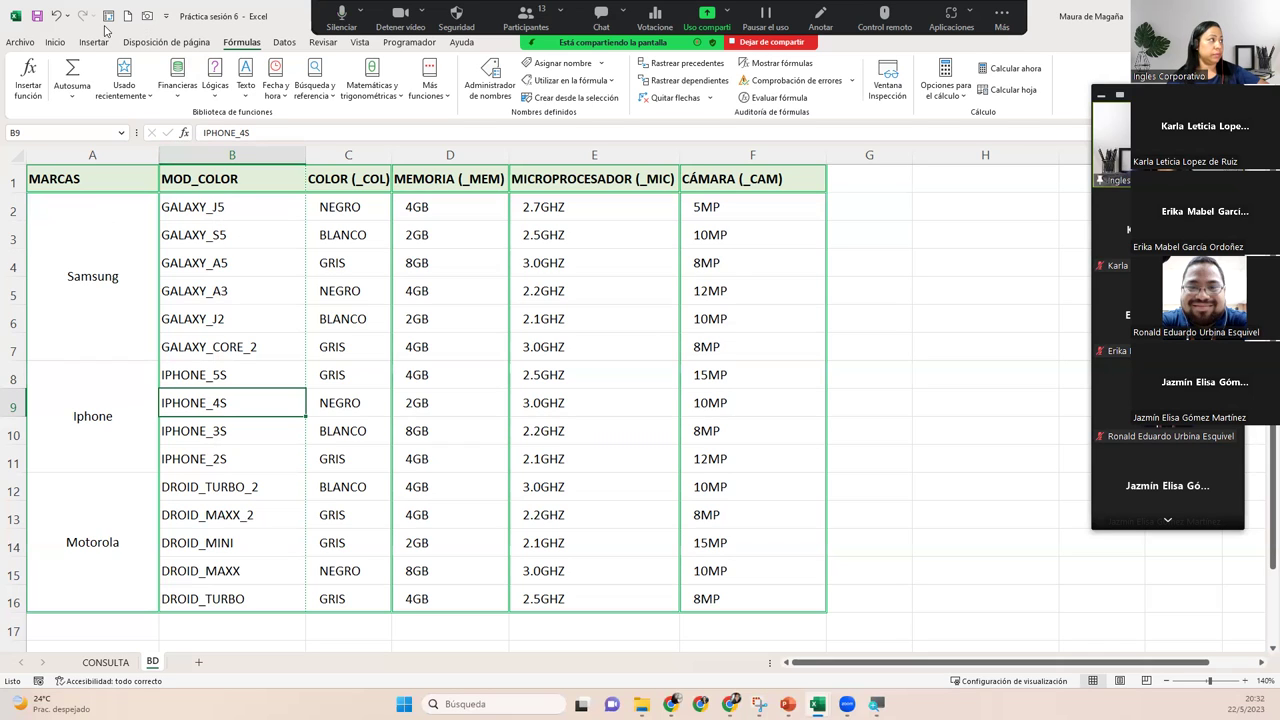
pyautogui.click(20, 42)
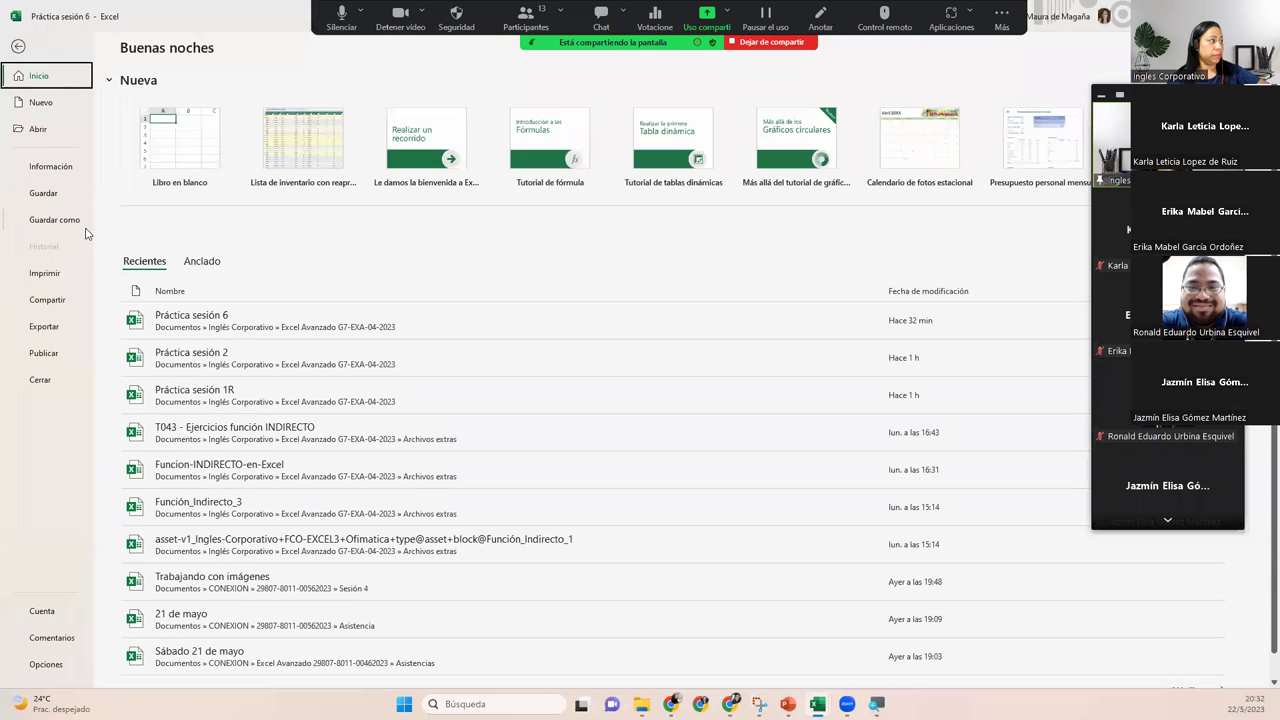
pyautogui.click(78, 220)
pyautogui.click(207, 271)
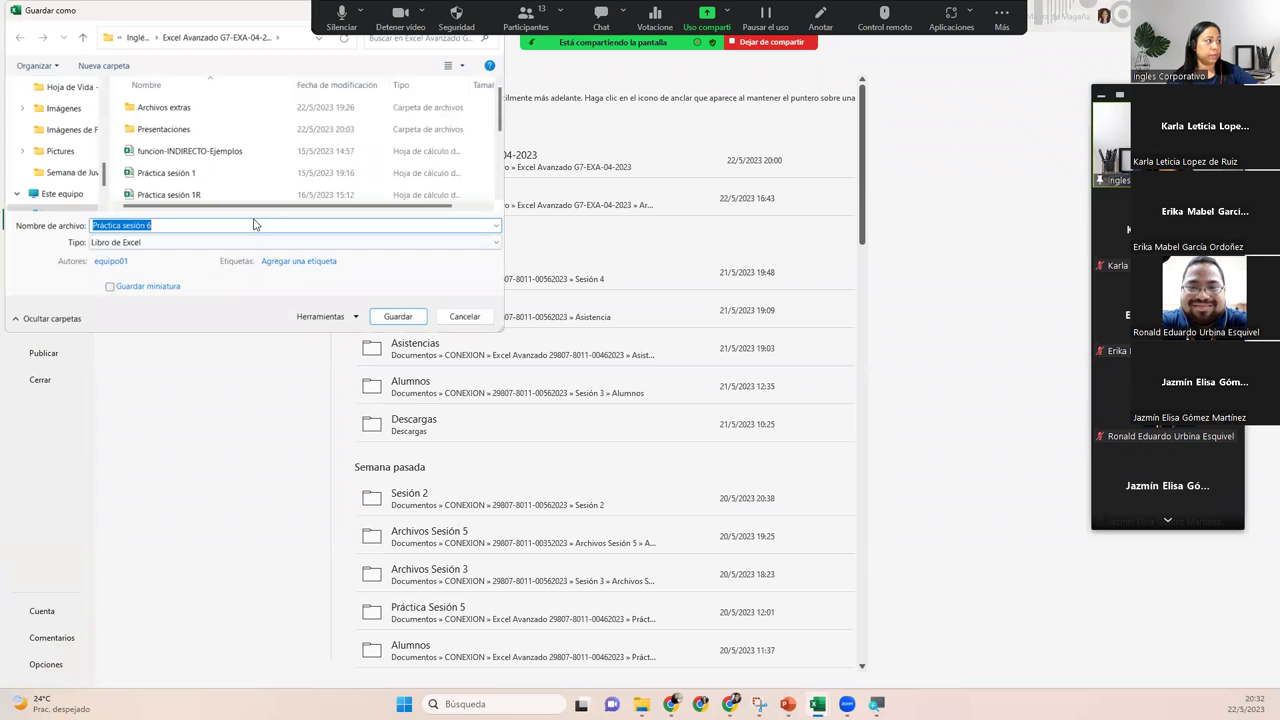
pyautogui.click(254, 225)
pyautogui.write('R')
pyautogui.press('Return')
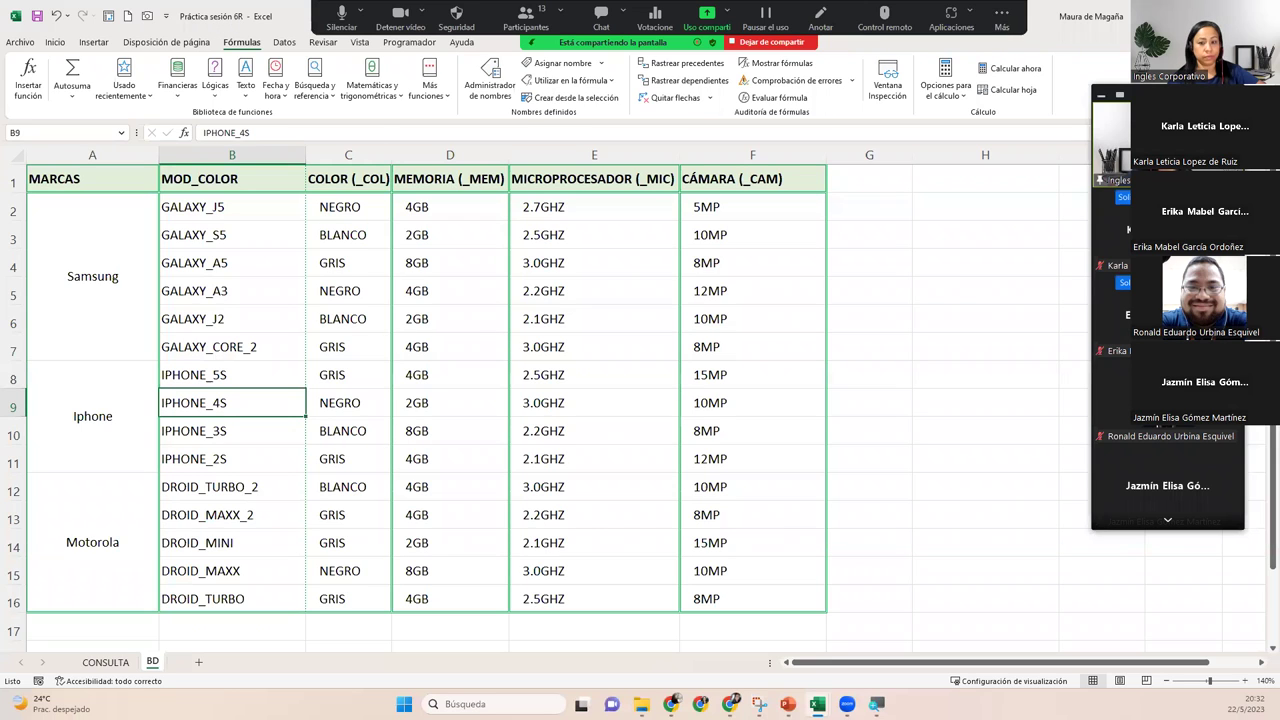
# Show the Inicio tab, then enter and cancel editing of cell B9 without changes.
pyautogui.hotkey('alt', 'Tab')
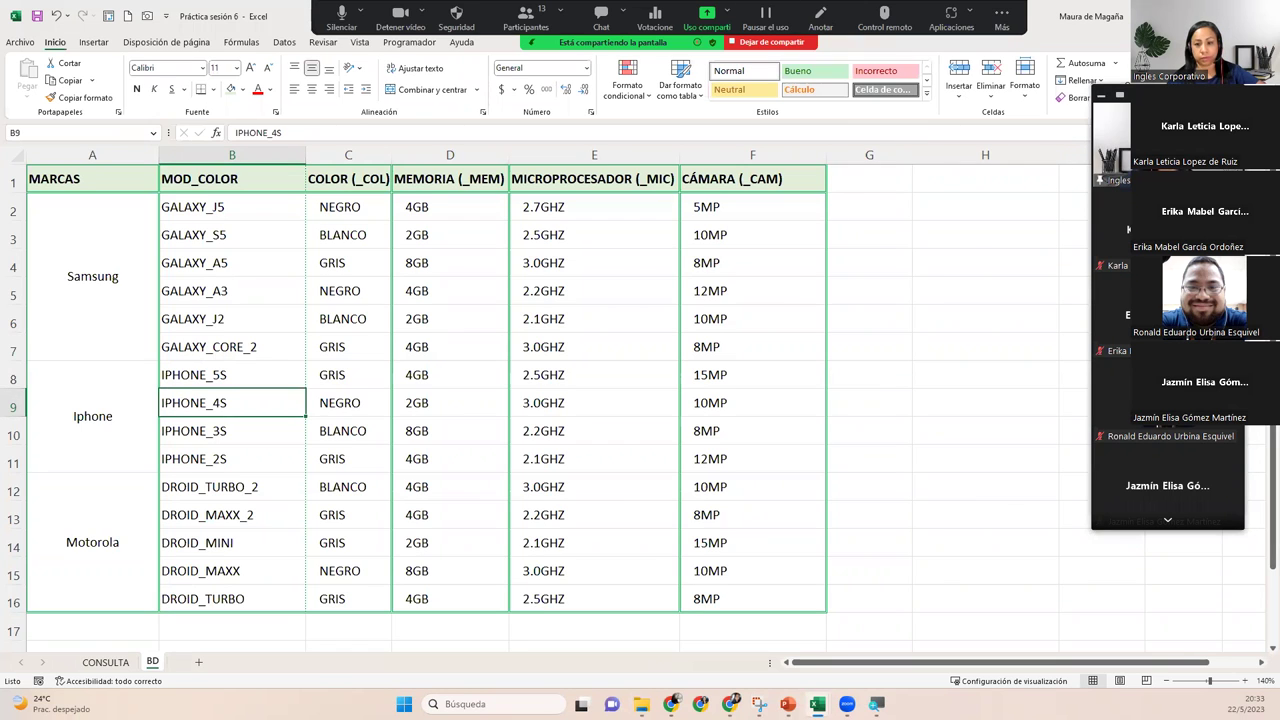
pyautogui.click(241, 42)
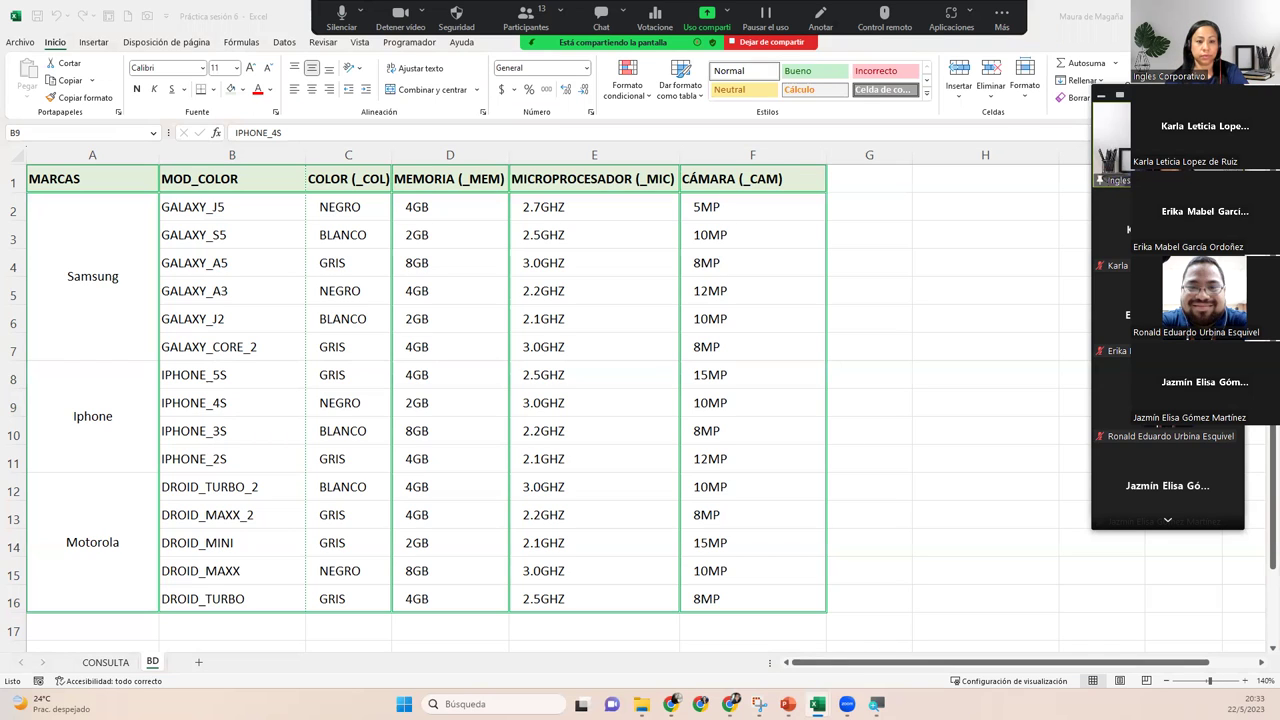
pyautogui.press('F2')
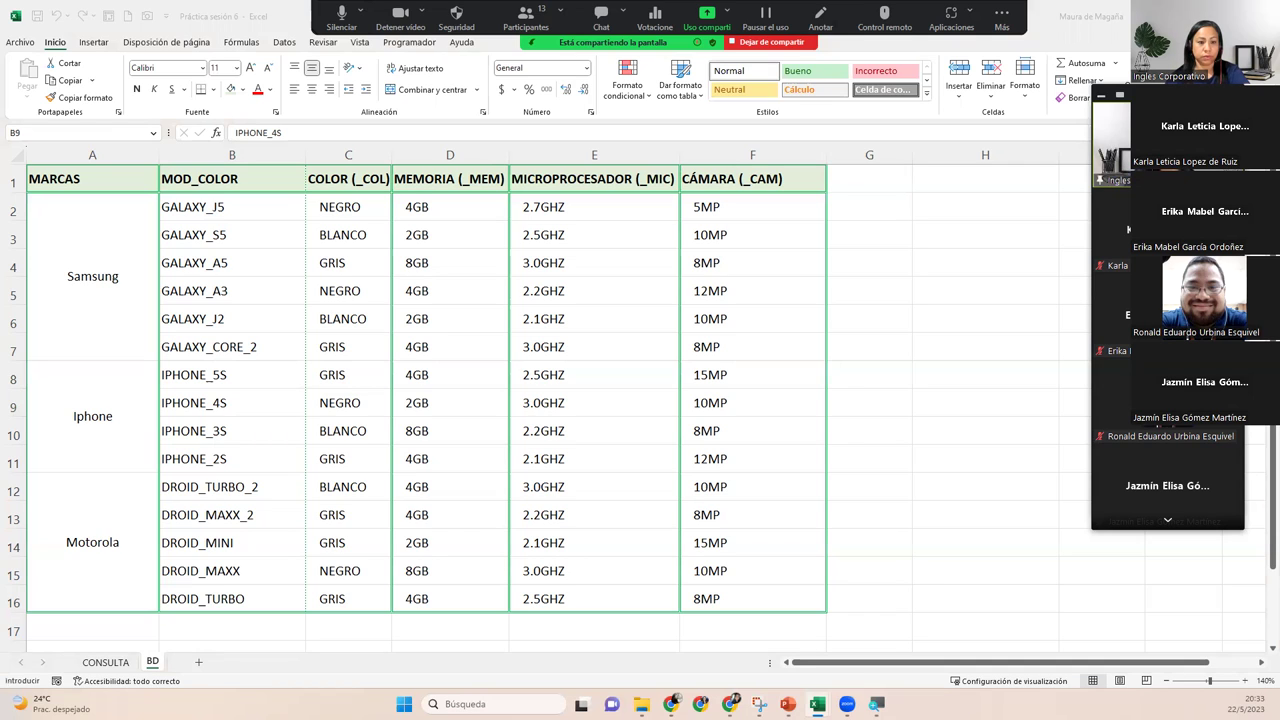
pyautogui.press('F2')
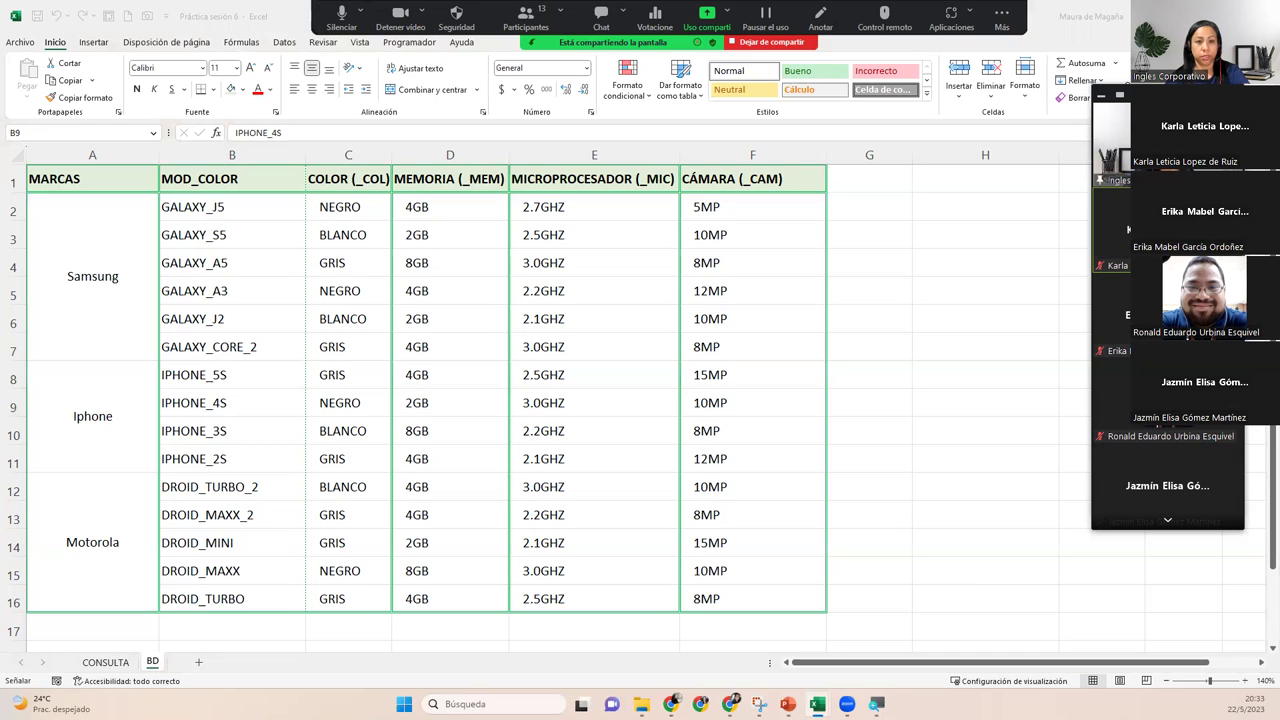
pyautogui.press('F2')
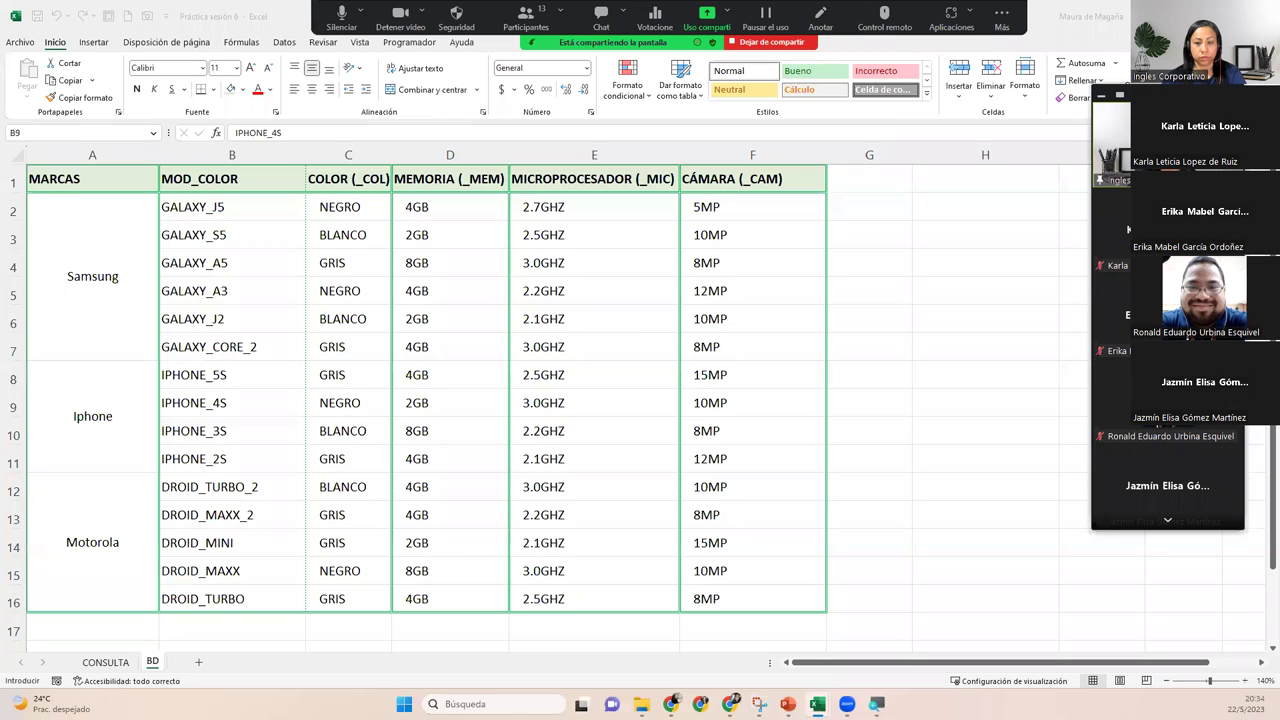
pyautogui.press('Escape')
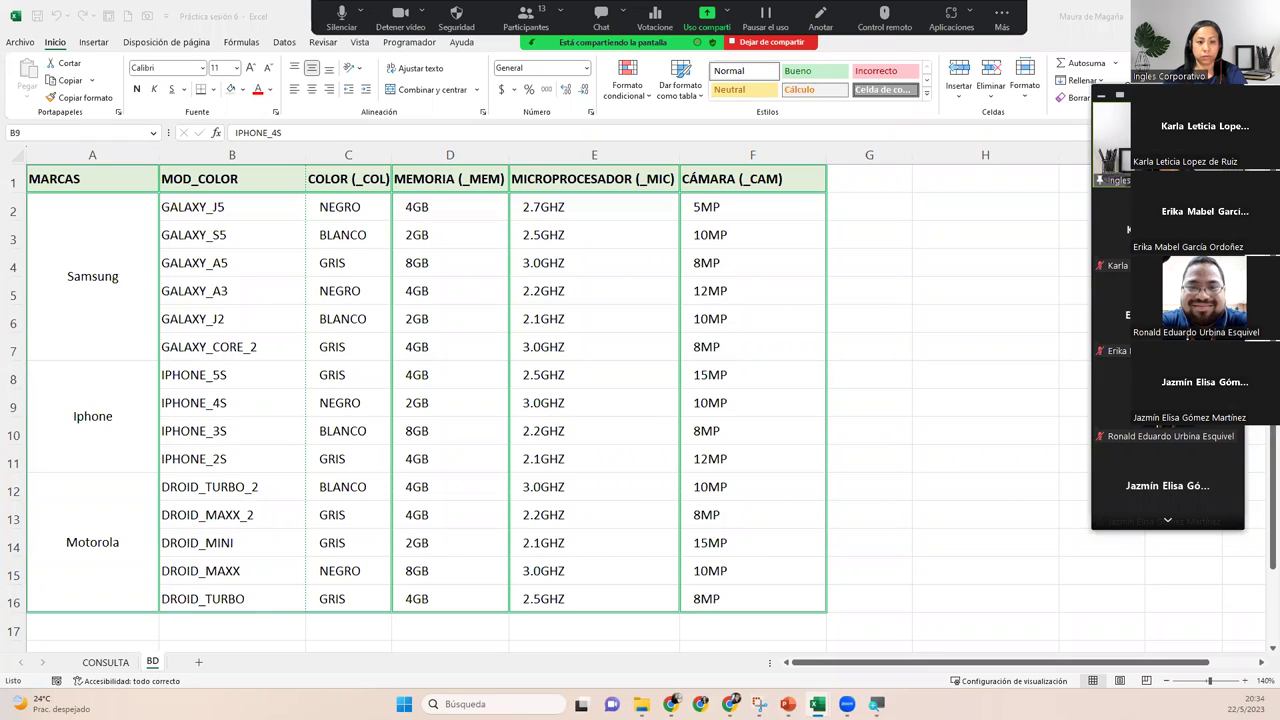
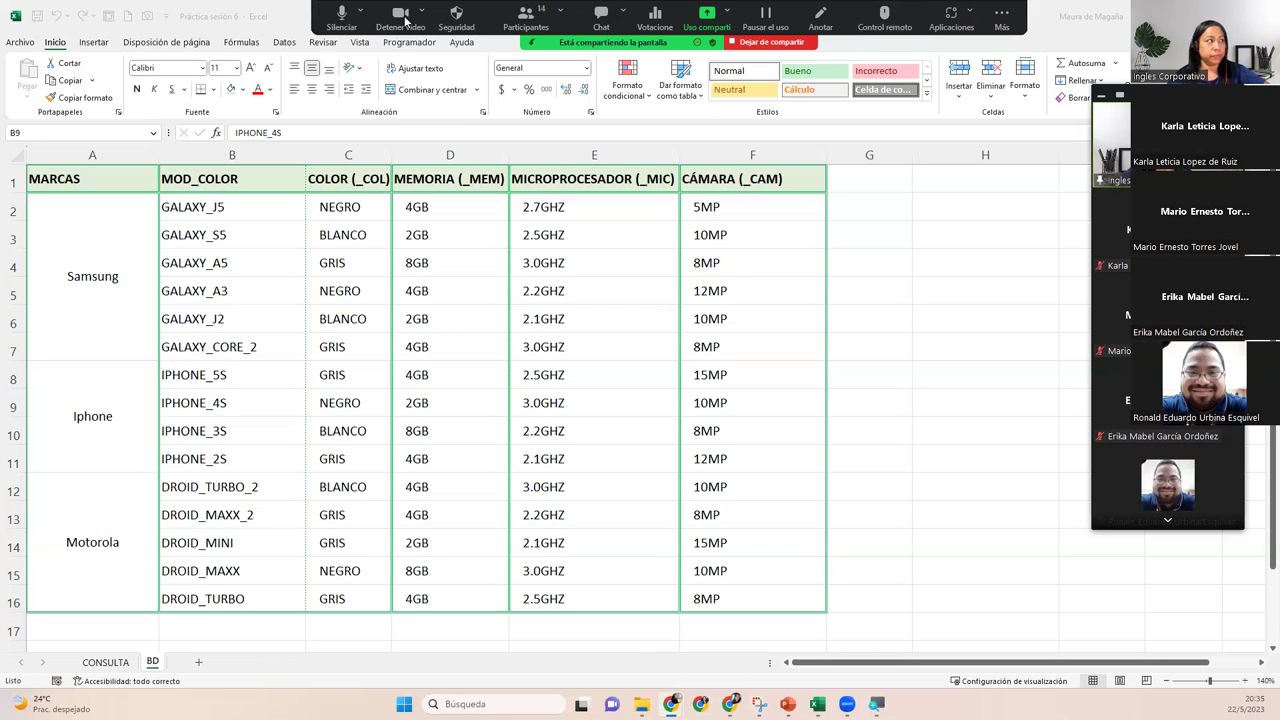
# Mute the meeting microphone and camera, check cell B9 without editing, then restore audio and video.
pyautogui.click(341, 15)
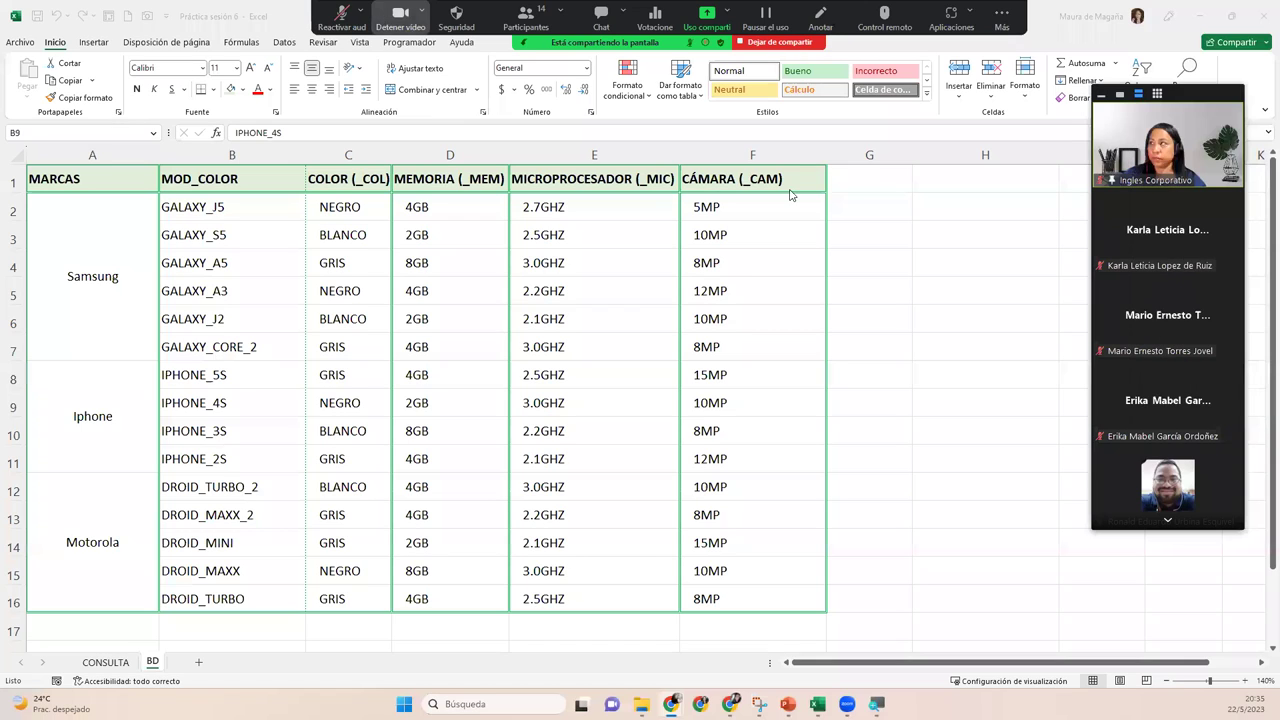
pyautogui.click(399, 15)
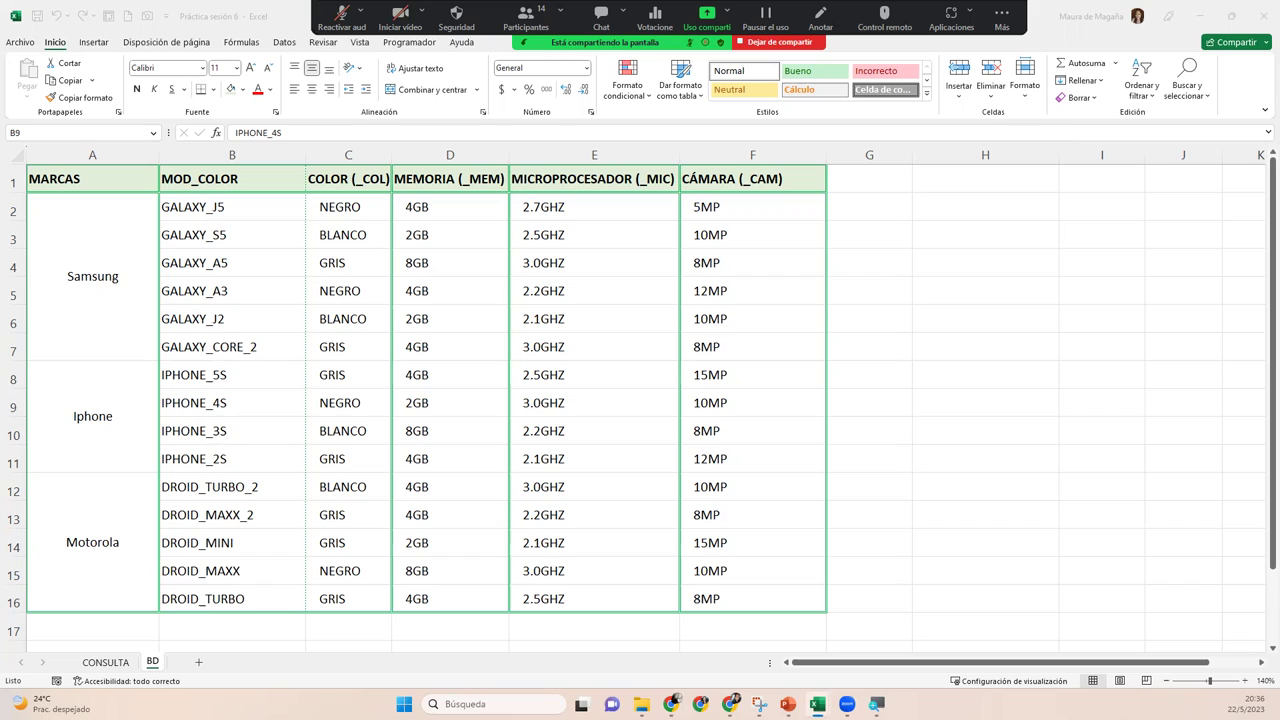
pyautogui.press('F2')
pyautogui.press('F2')
pyautogui.press('F2')
pyautogui.press('Escape')
pyautogui.click(328, 15)
pyautogui.click(400, 15)
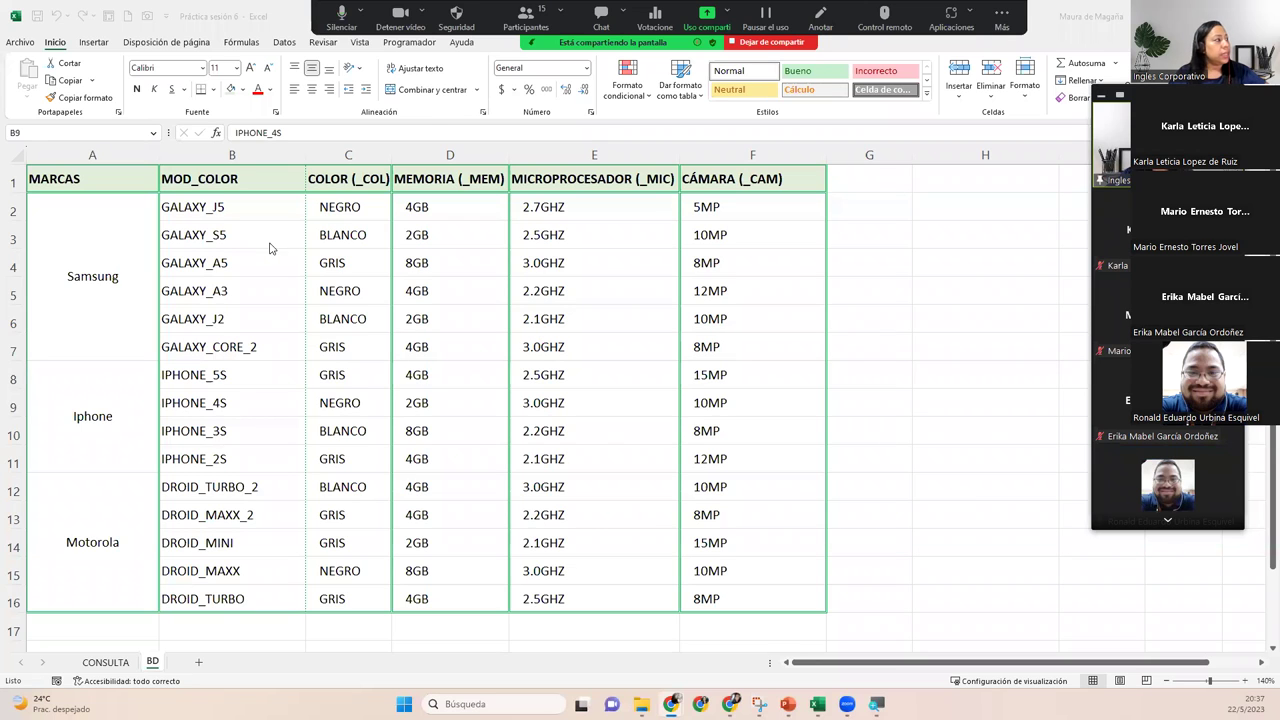
# Set the CONSULTA model cell B3 to GALAXY_S5 from its dropdown list.
pyautogui.moveTo(246, 205); pyautogui.dragTo(250, 232)
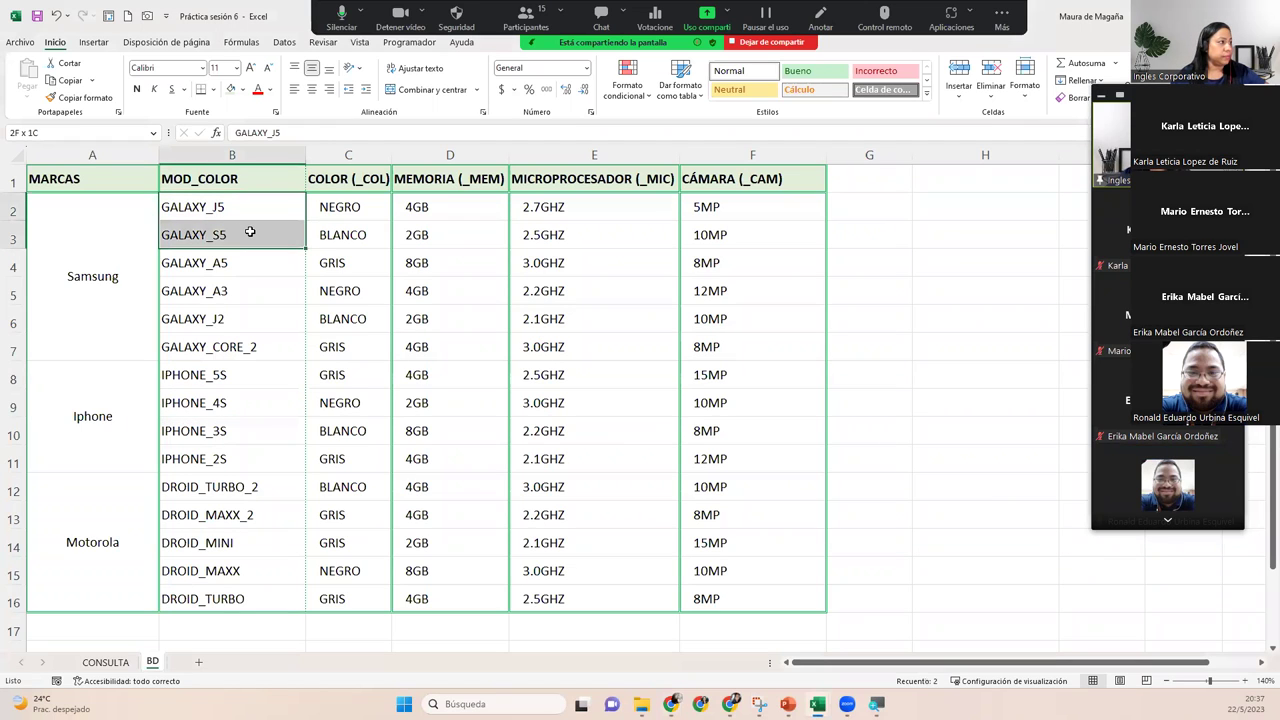
pyautogui.moveTo(223, 377); pyautogui.dragTo(218, 404)
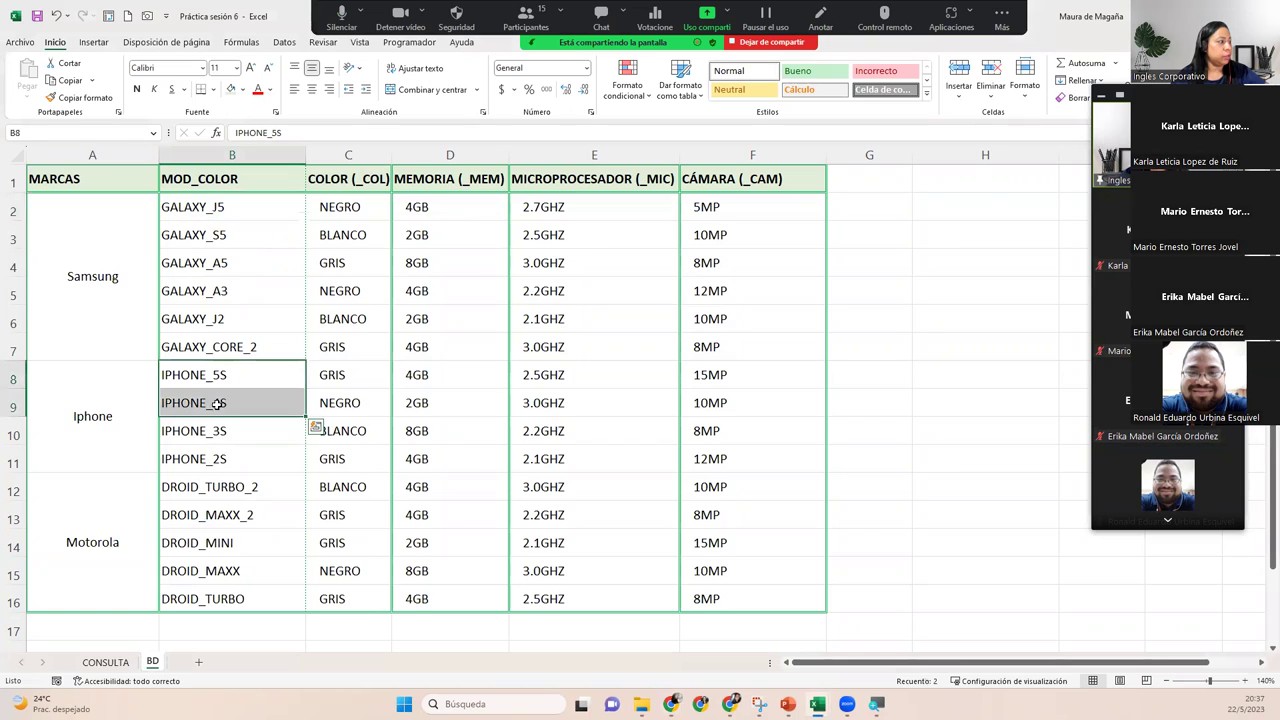
pyautogui.click(105, 662)
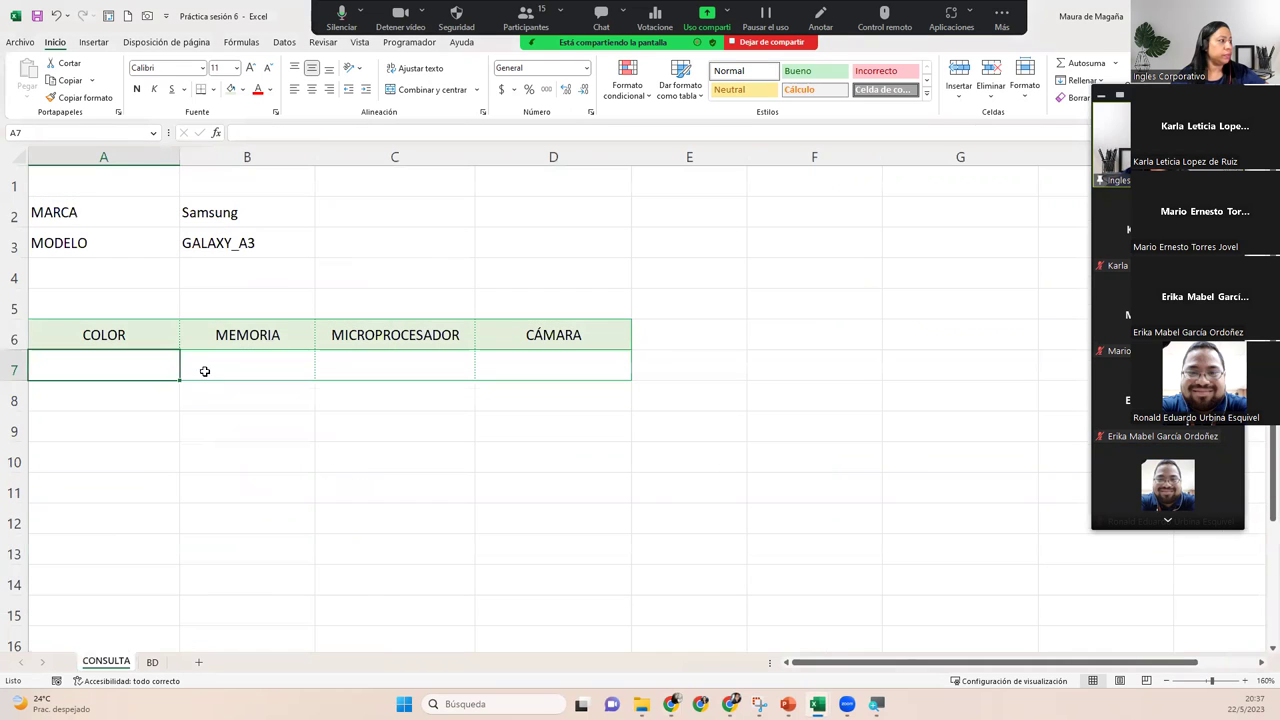
pyautogui.click(239, 255)
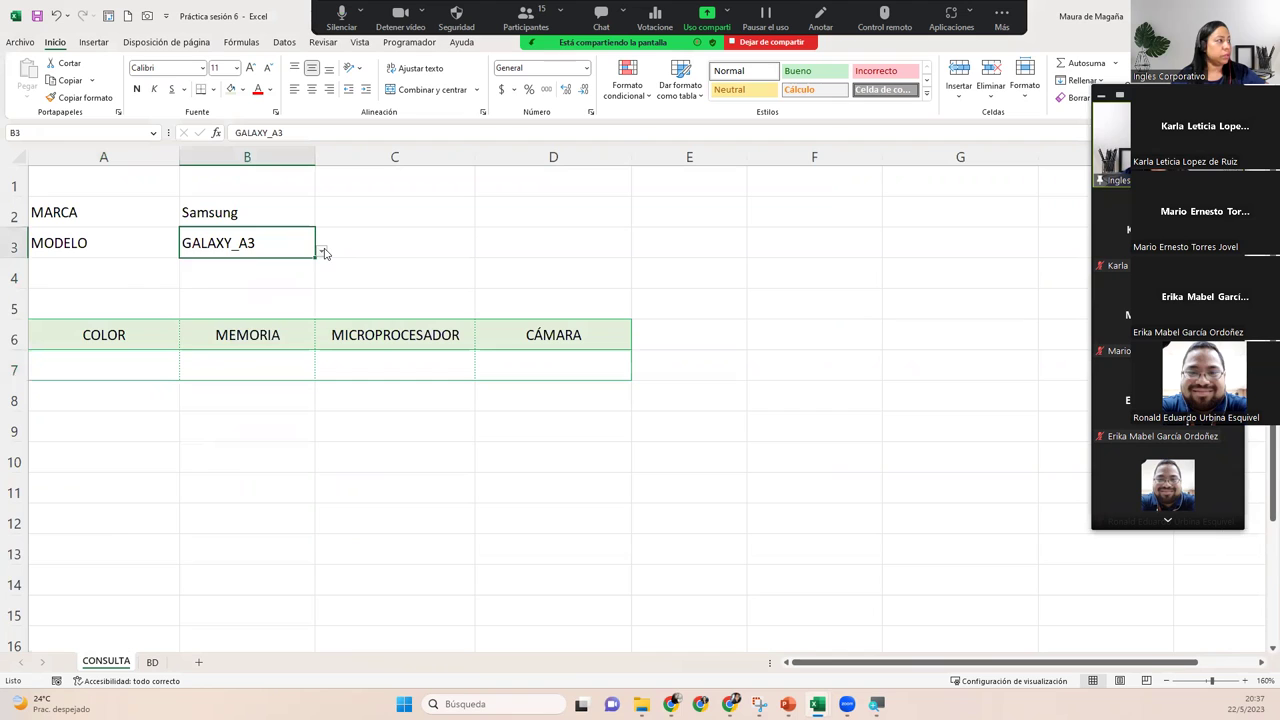
pyautogui.click(322, 252)
pyautogui.click(218, 281)
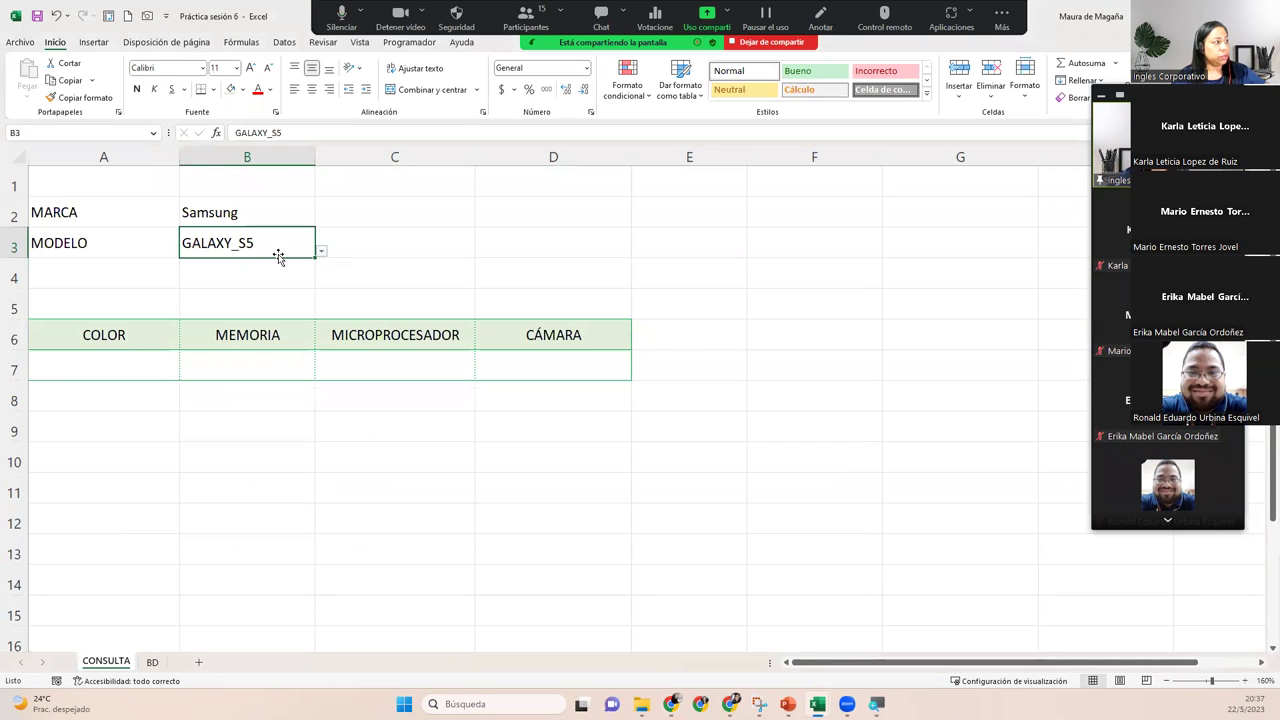
# Confirm on BD that GALAXY_S5's colour cell is named GALAXY_S5_COL, then return to CONSULTA cell A7.
pyautogui.click(153, 662)
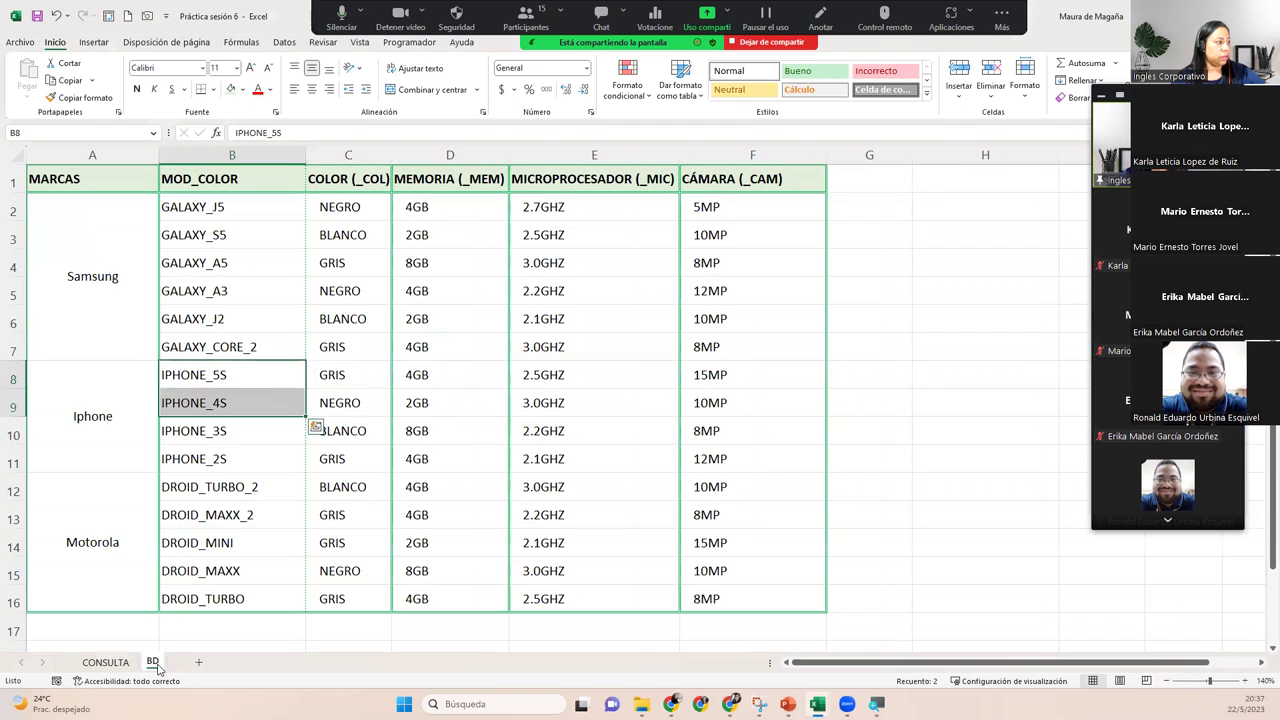
pyautogui.click(329, 229)
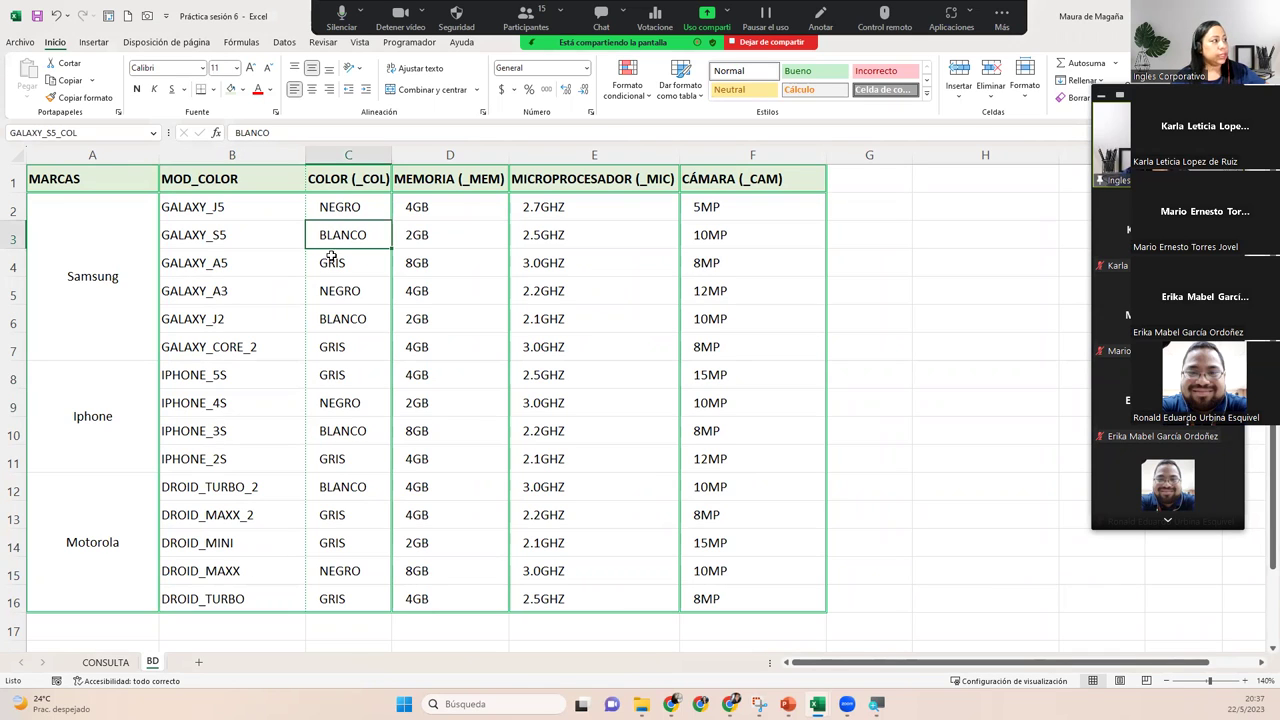
pyautogui.click(291, 232)
pyautogui.click(328, 236)
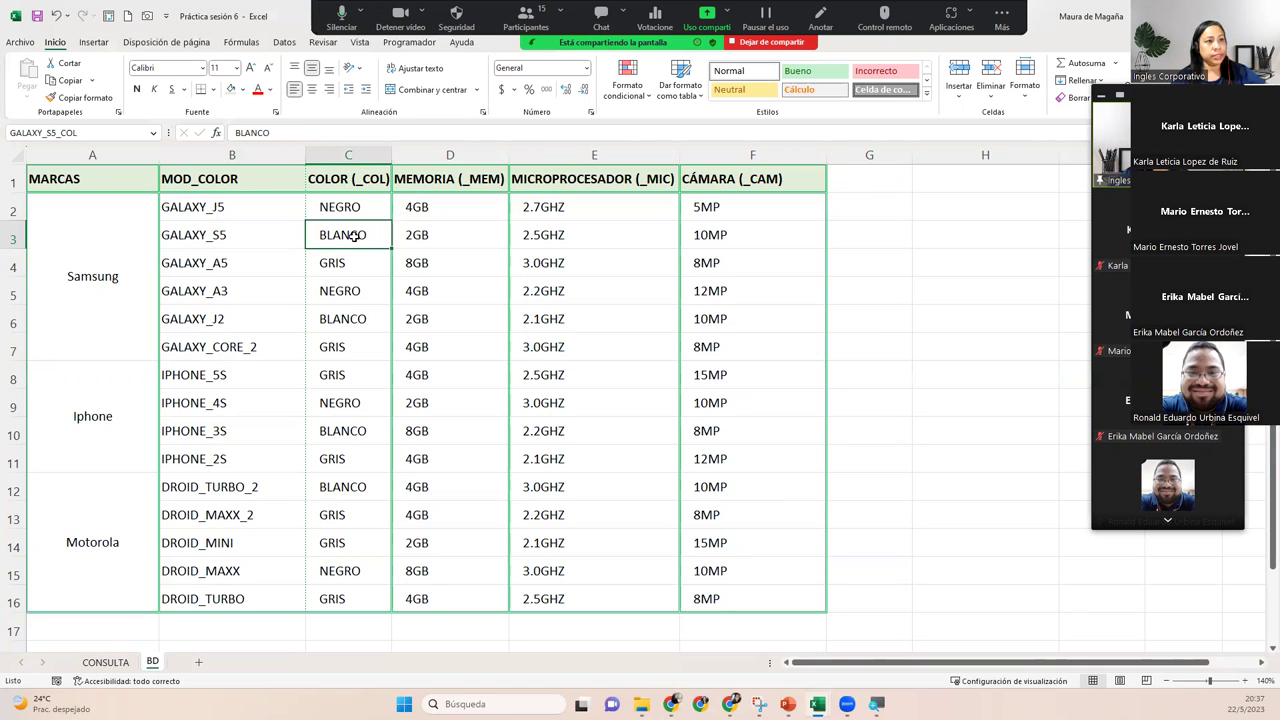
pyautogui.click(120, 662)
pyautogui.click(144, 367)
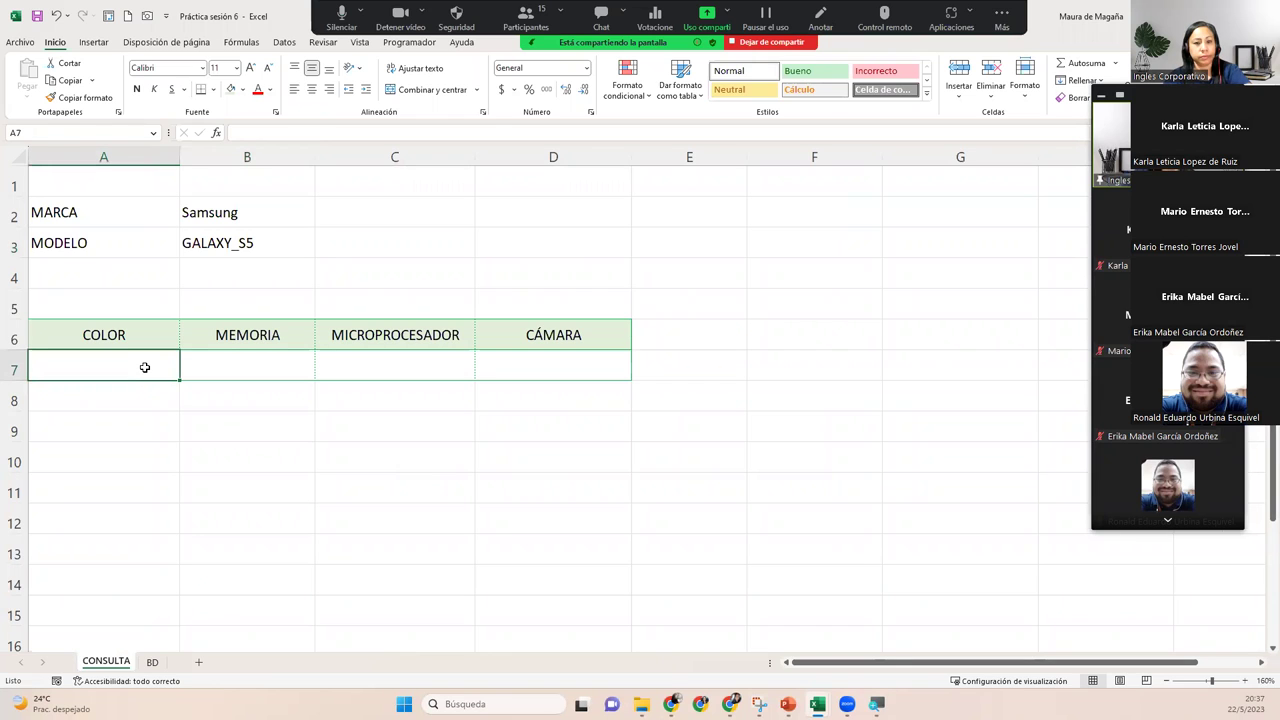
# Enter =INDIRECTO(B3) in A7 under COLOR, which returns #¡REF!
pyautogui.write('=I')
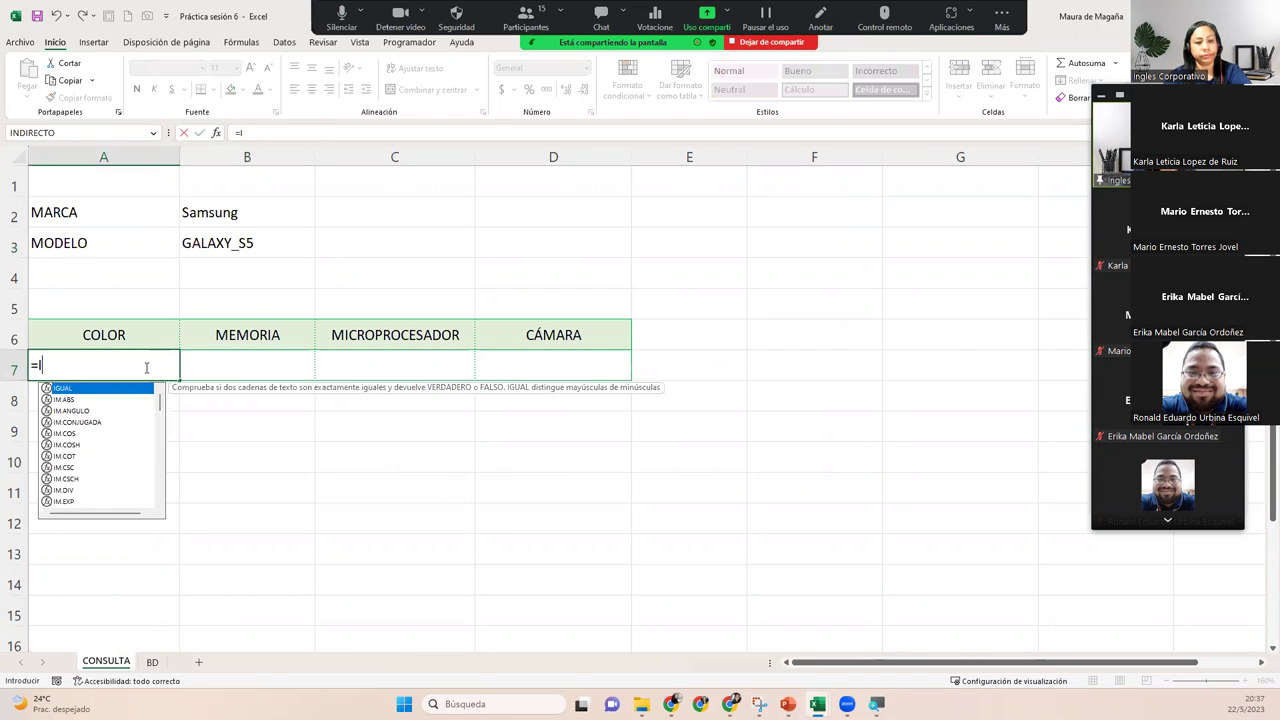
pyautogui.write('NDI')
pyautogui.press('Down')
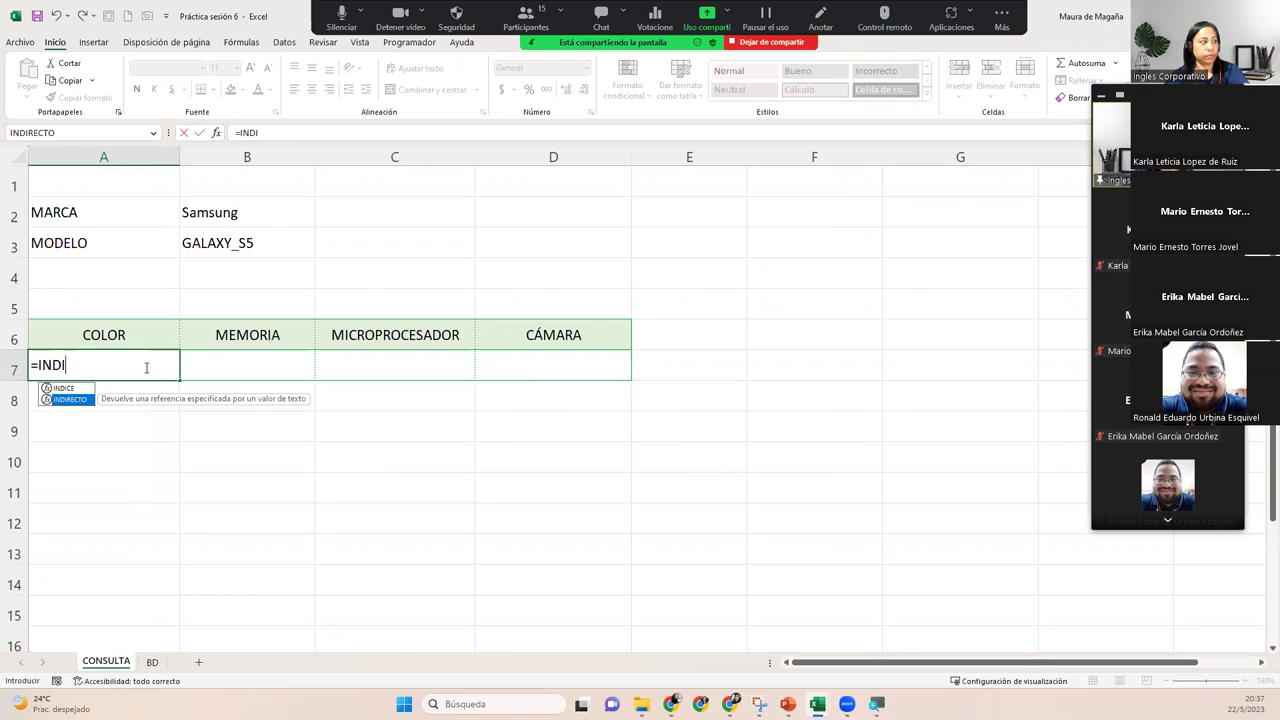
pyautogui.press('Tab')
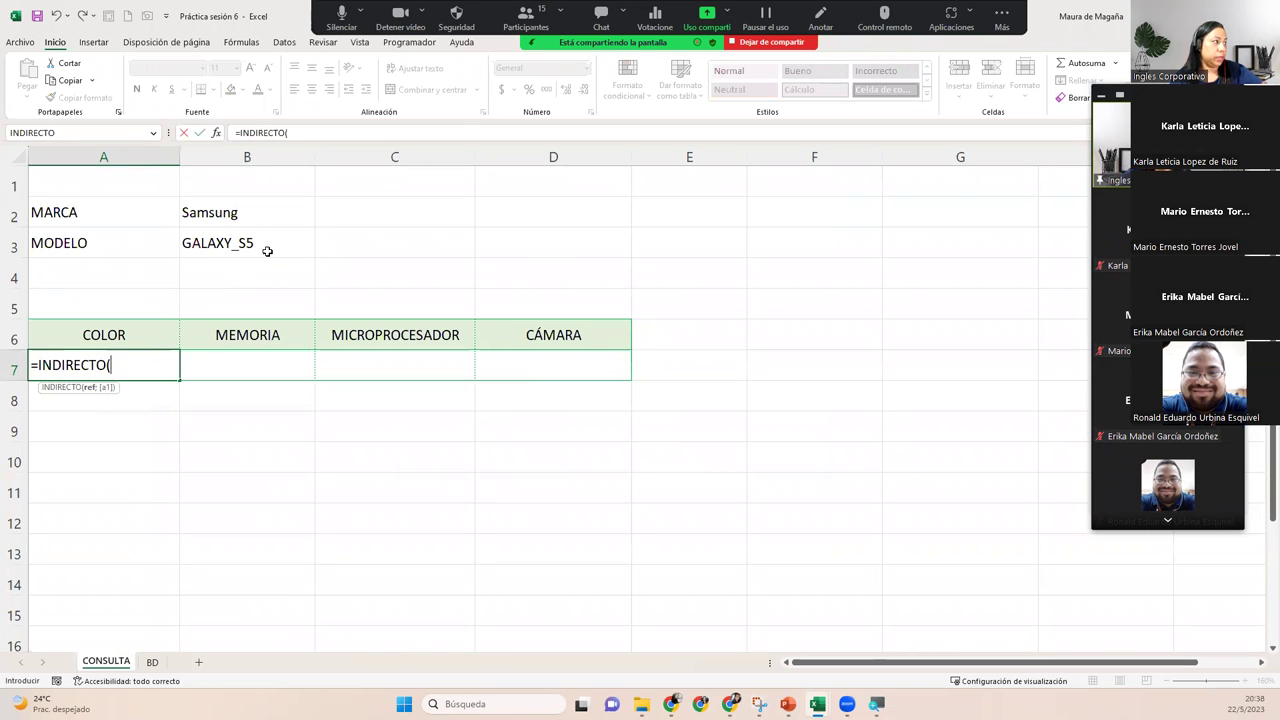
pyautogui.click(268, 250)
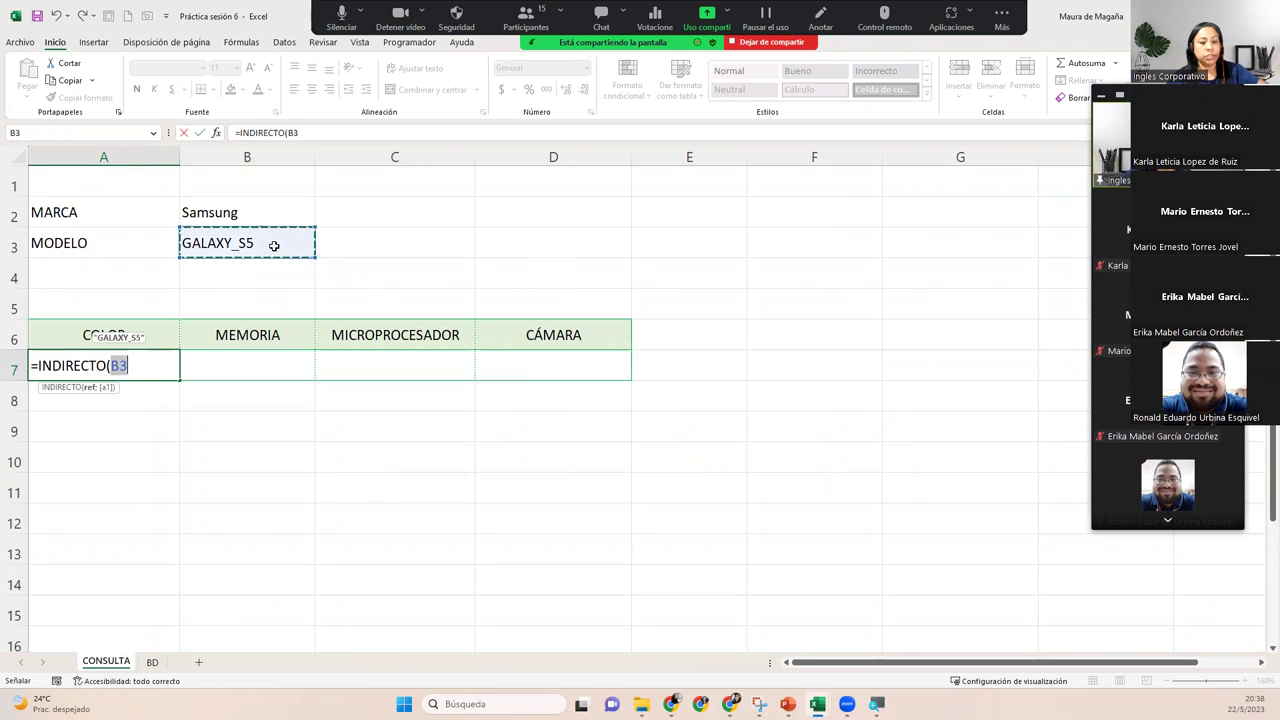
pyautogui.write(')')
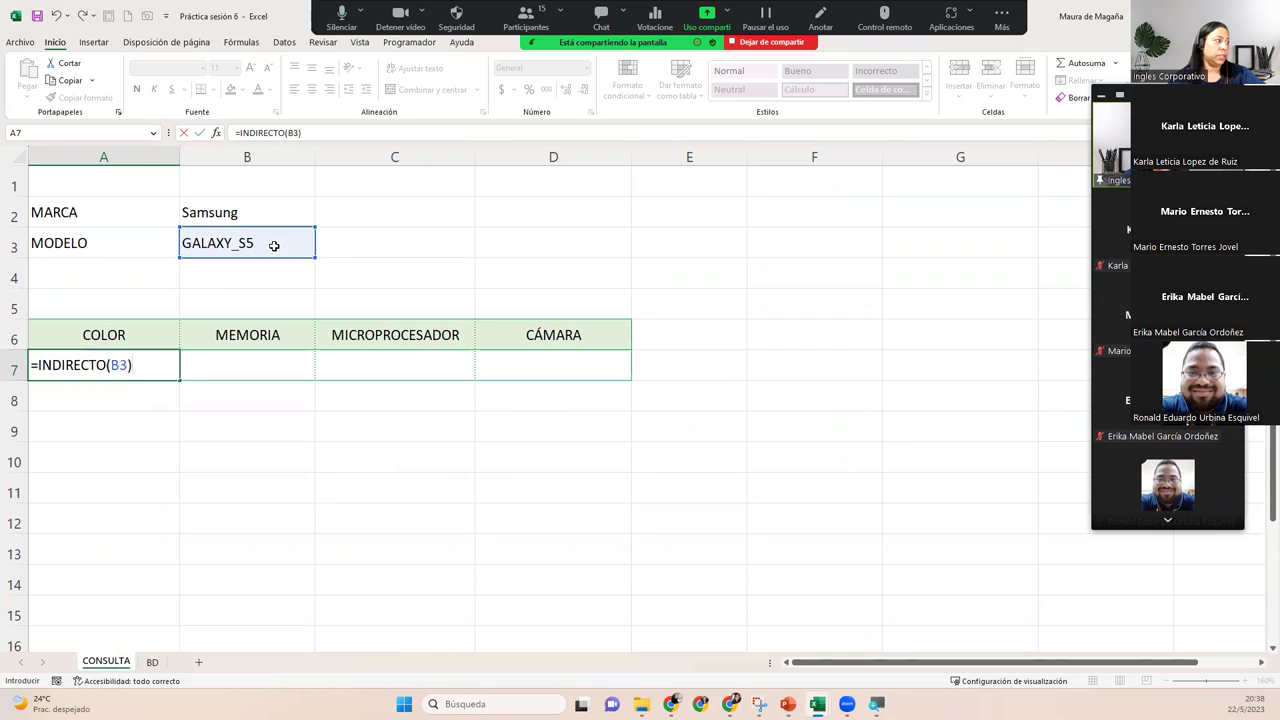
pyautogui.press('Return')
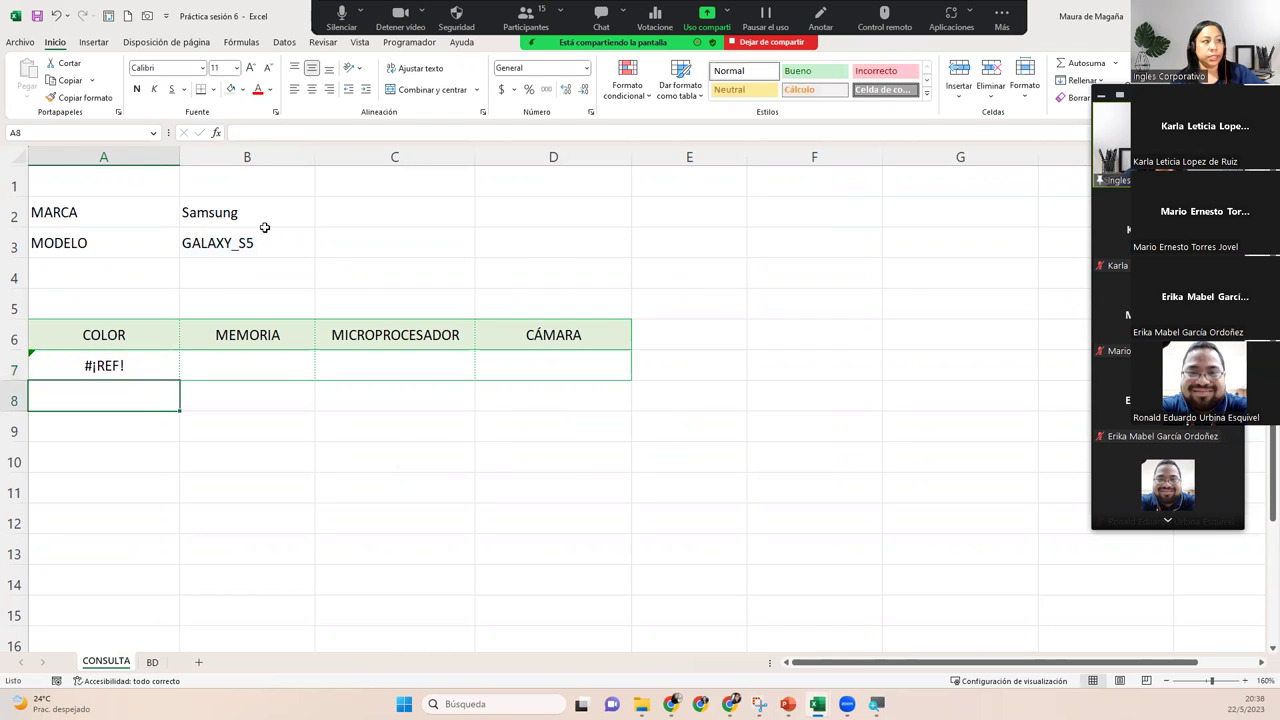
pyautogui.doubleClick(130, 365)
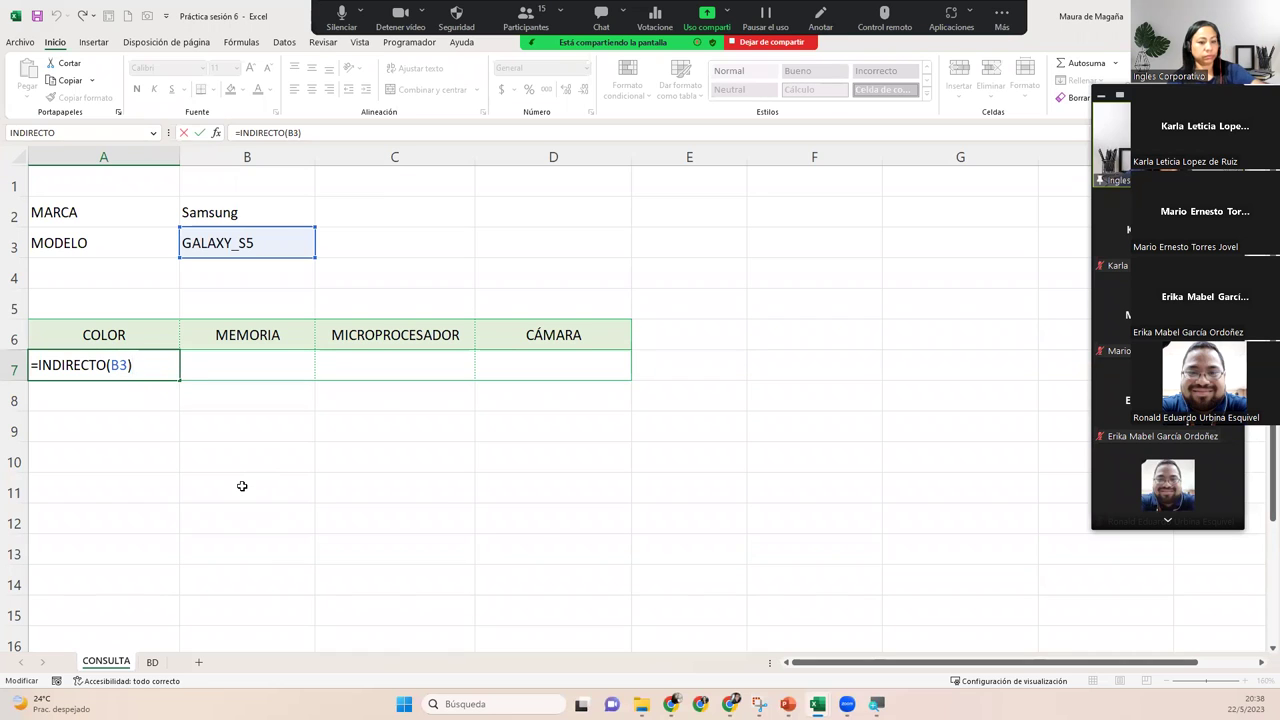
pyautogui.press('Escape')
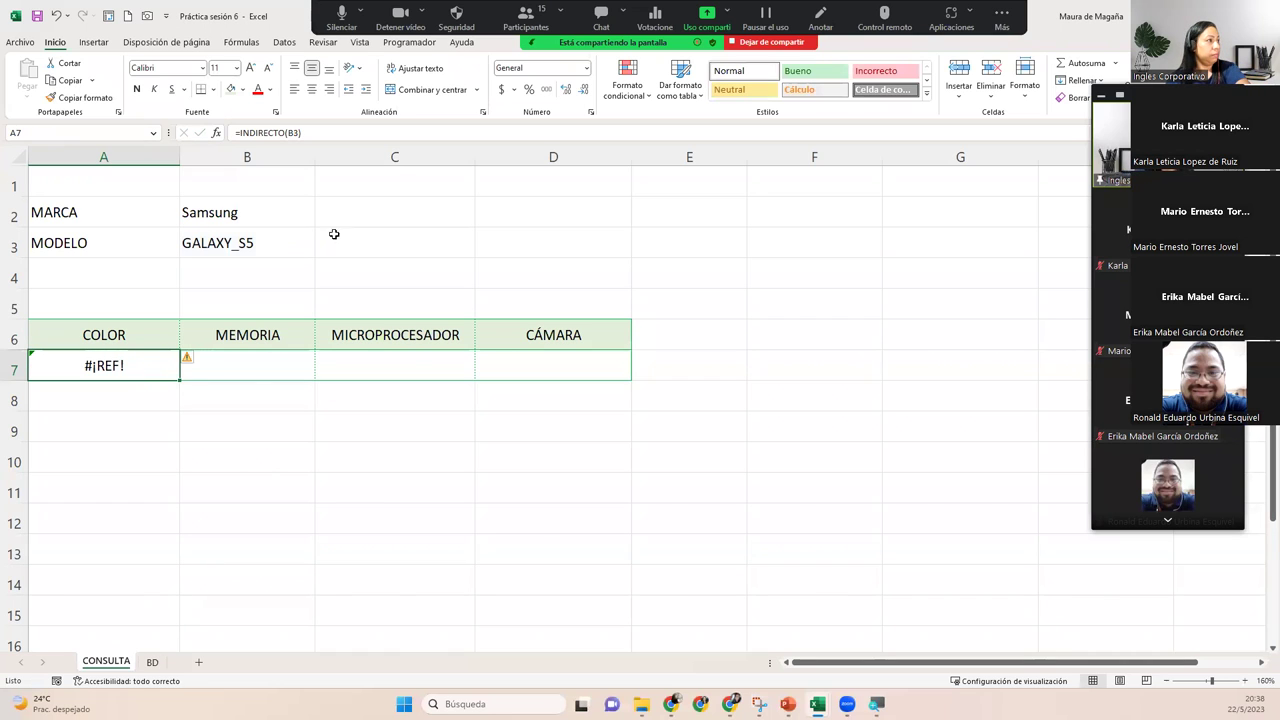
pyautogui.click(241, 42)
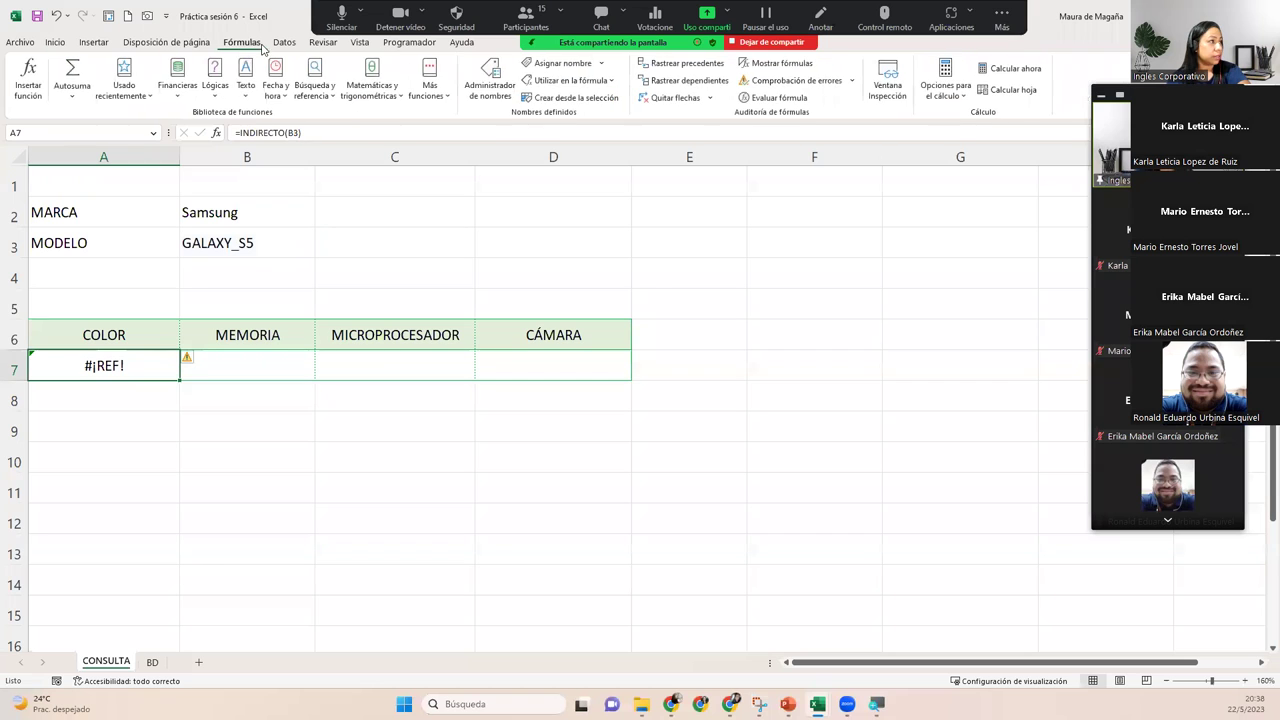
pyautogui.click(491, 74)
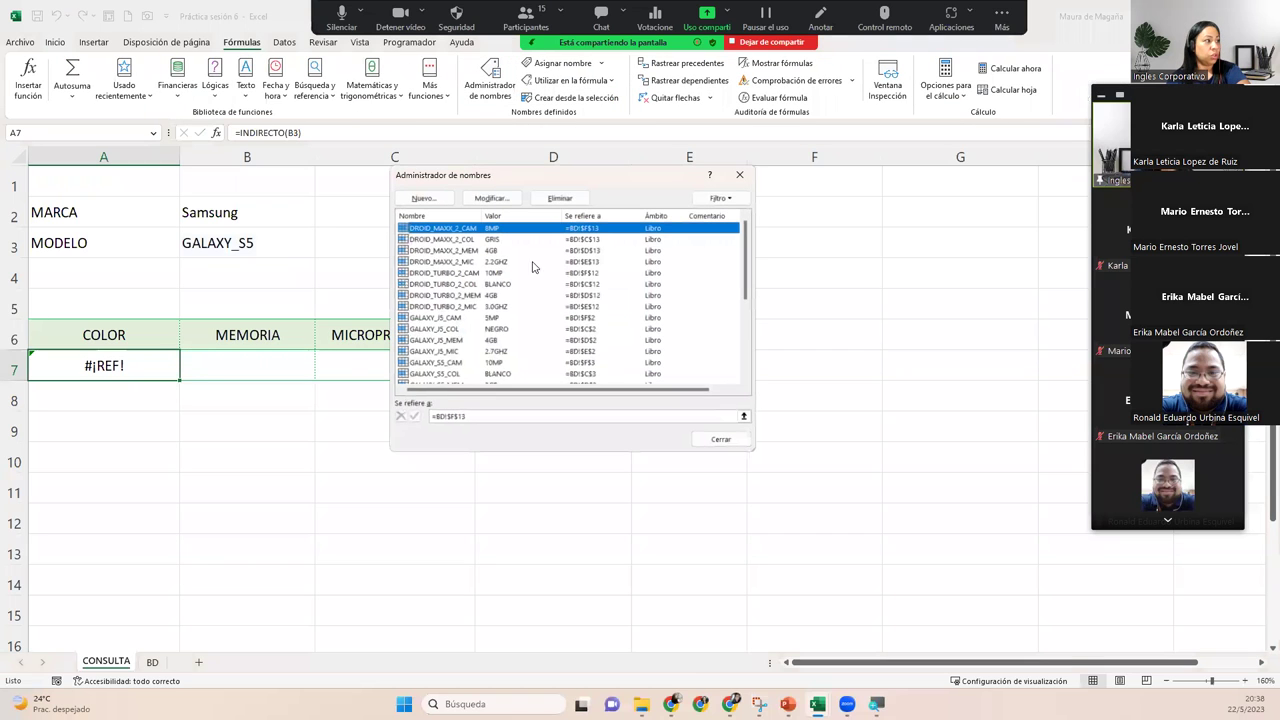
pyautogui.moveTo(745, 234); pyautogui.dragTo(760, 222)
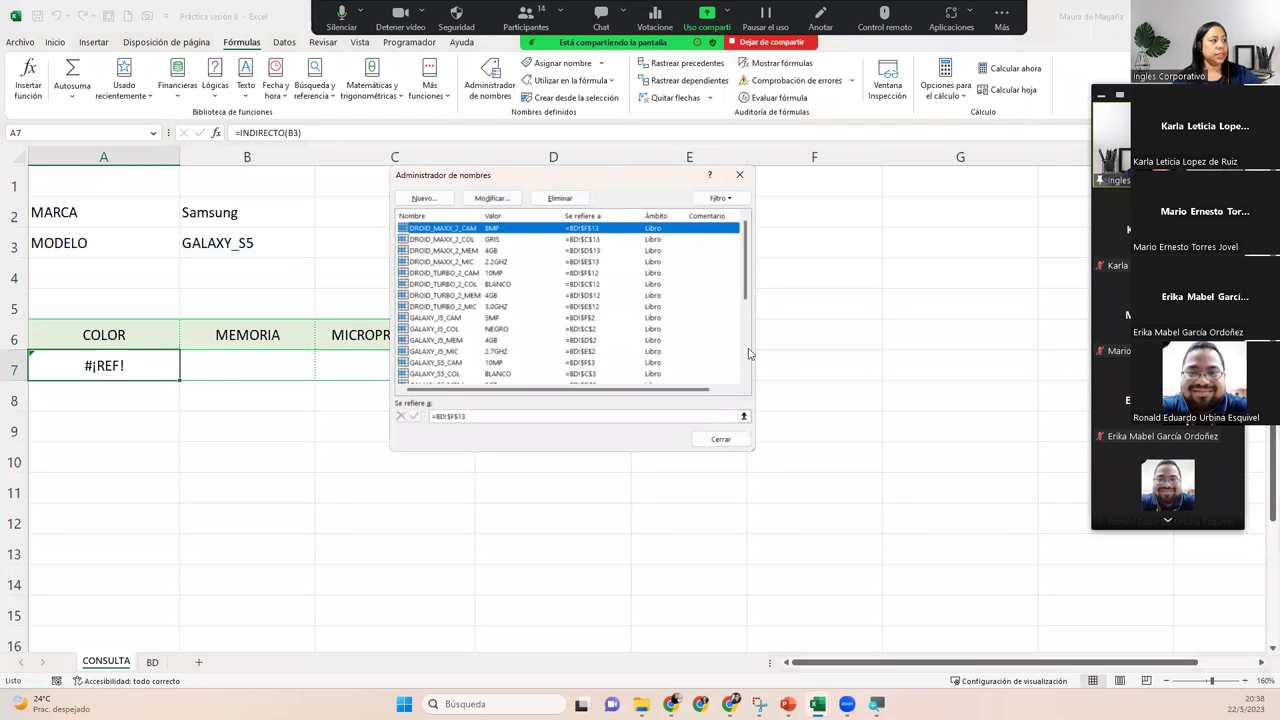
pyautogui.click(745, 383)
pyautogui.click(745, 383)
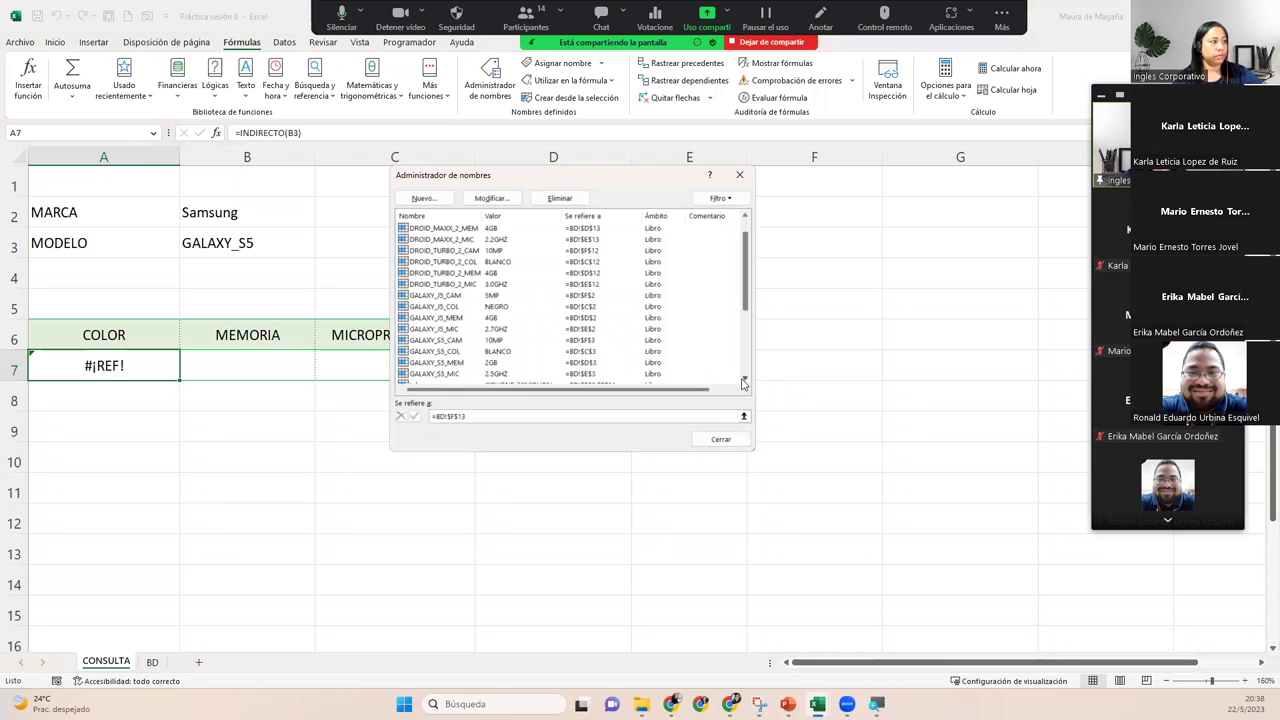
pyautogui.click(450, 340)
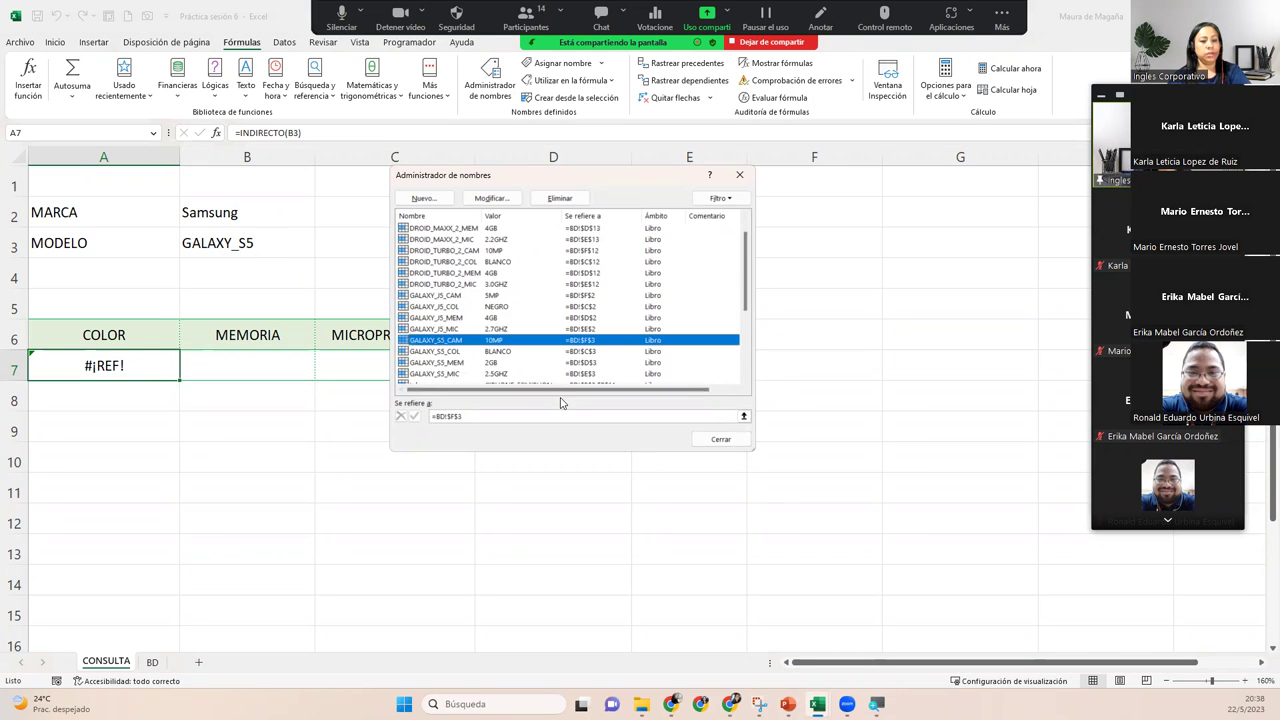
pyautogui.hotkey('shift', 'Down')
pyautogui.hotkey('shift', 'Down')
pyautogui.hotkey('shift', 'Down')
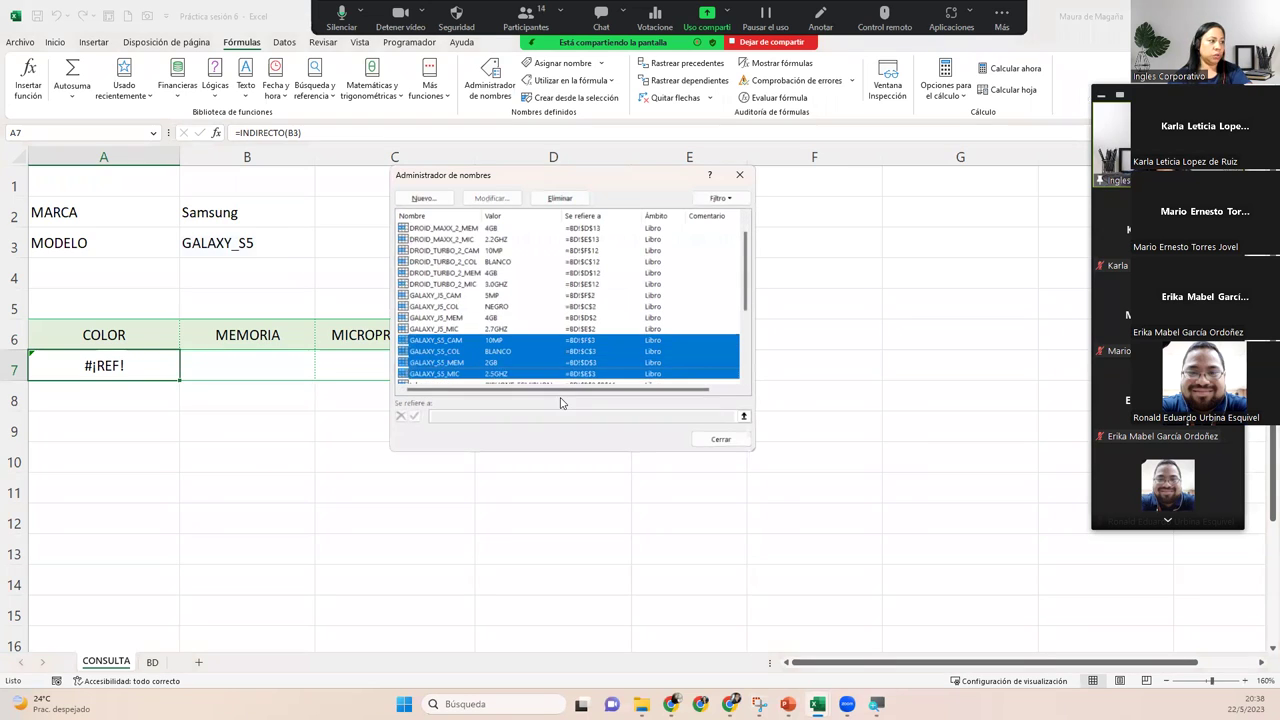
pyautogui.hotkey('shift', 'Down')
pyautogui.hotkey('shift', 'Up')
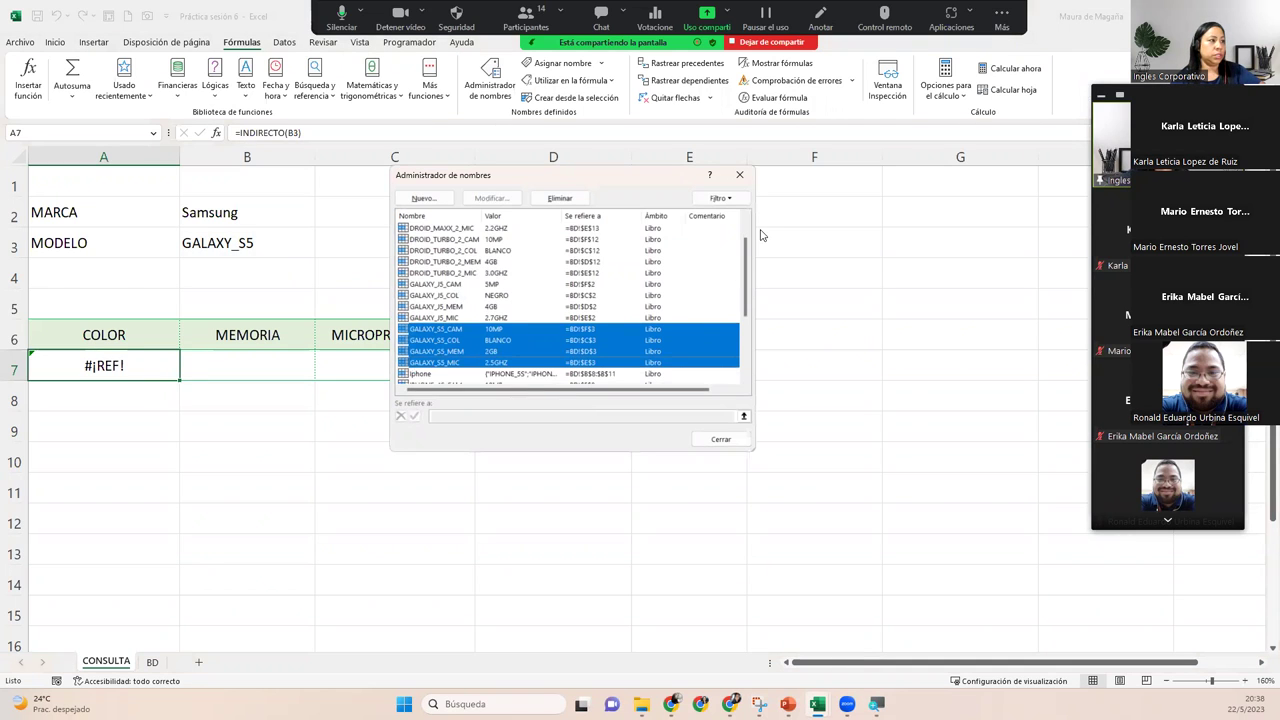
pyautogui.click(741, 178)
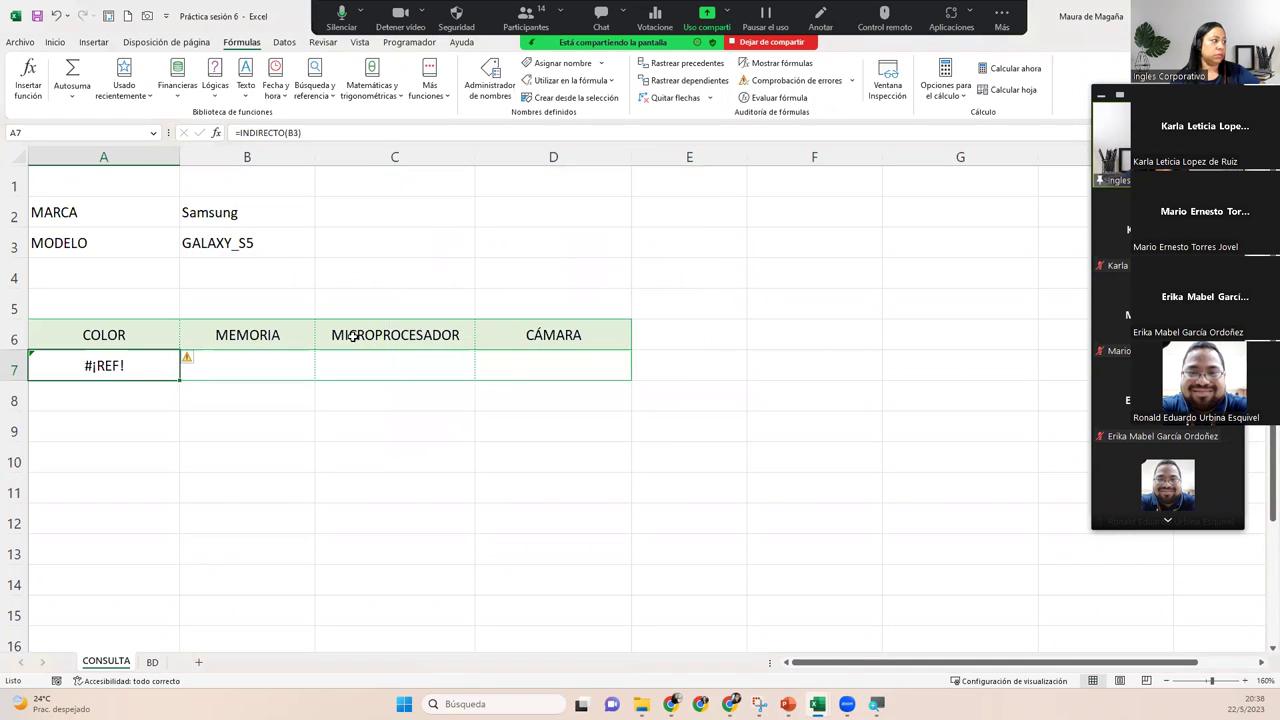
# Change A7's formula to =INDIRECTO(B3&"_COL") so COLOR shows BLANCO.
pyautogui.doubleClick(169, 366)
pyautogui.press('Left')
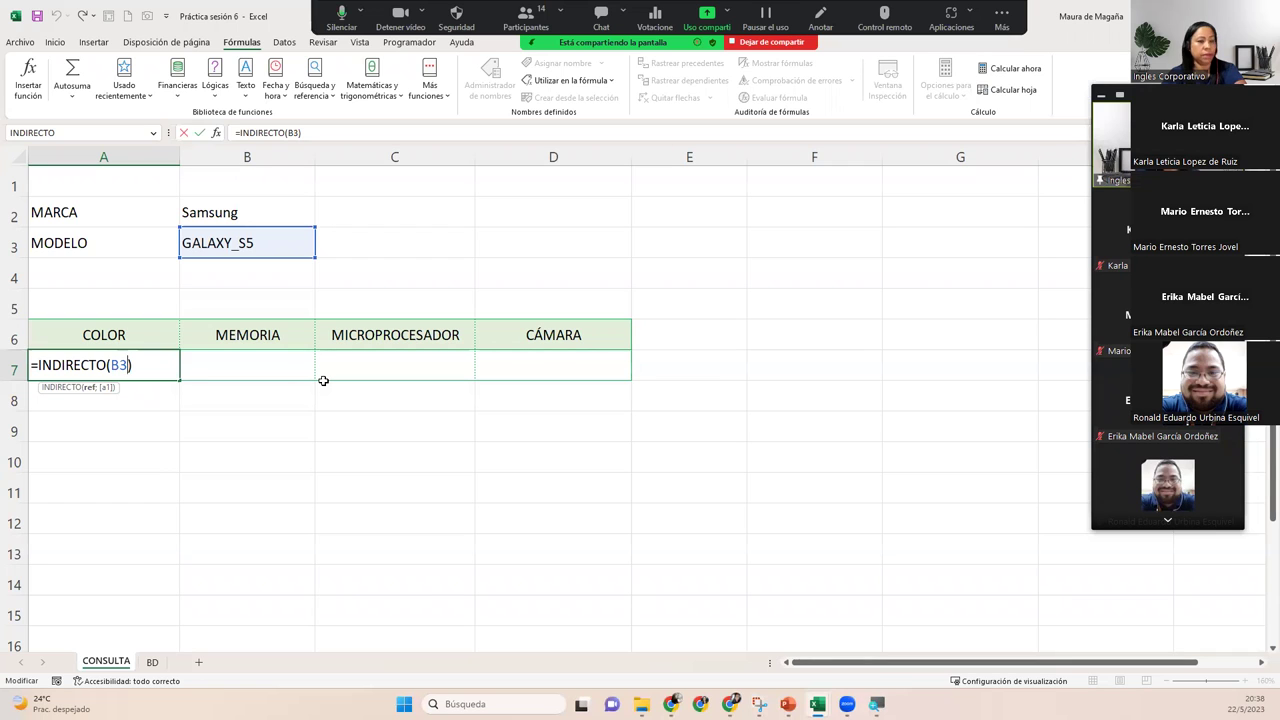
pyautogui.write('&')
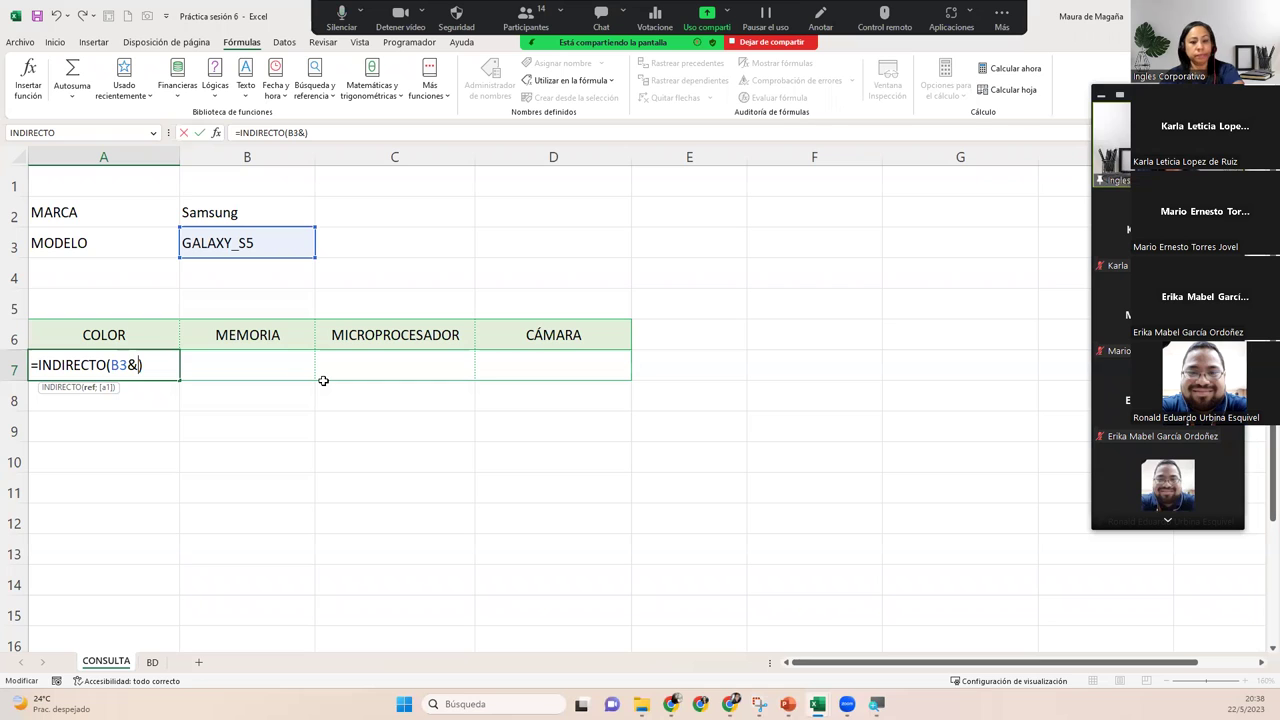
pyautogui.write('"_')
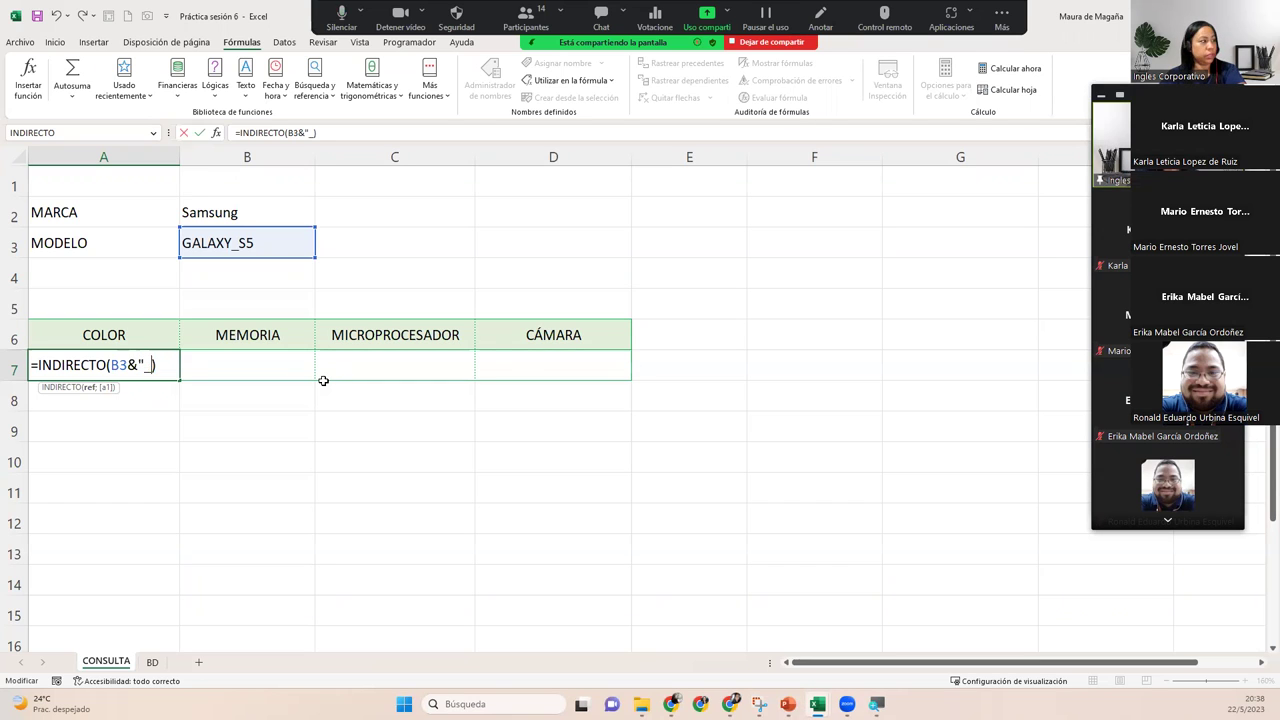
pyautogui.write('COL')
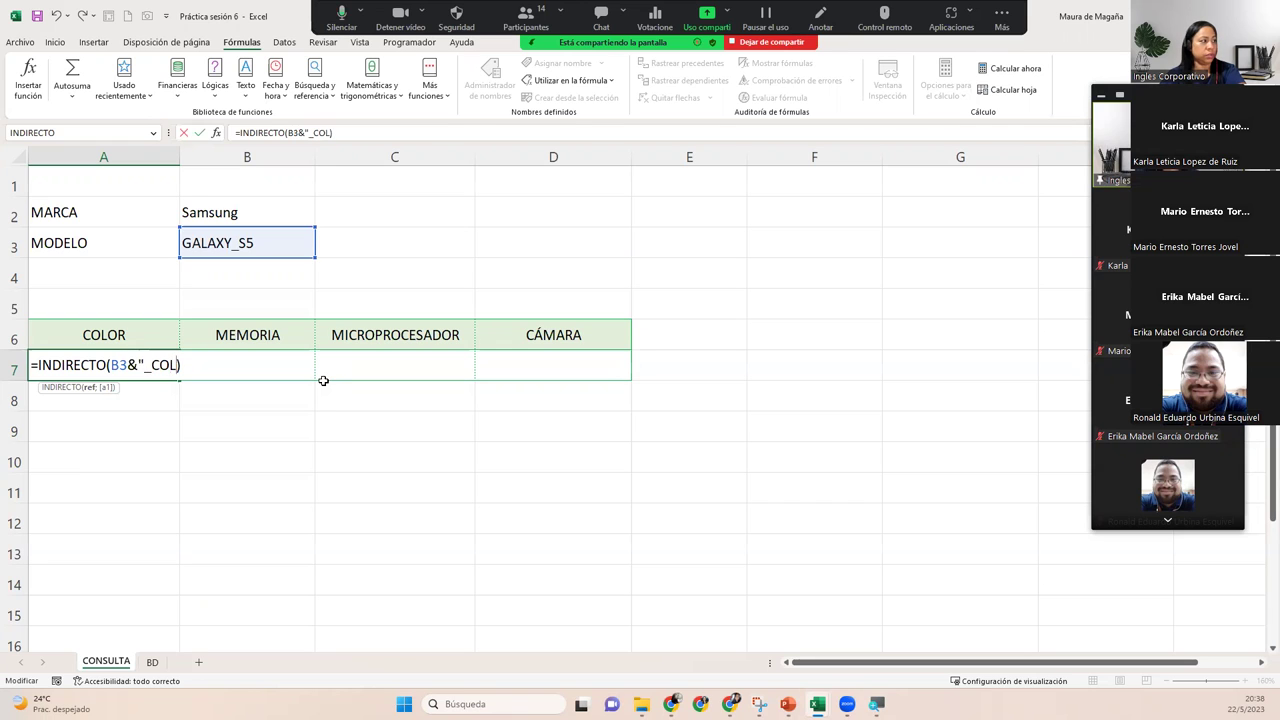
pyautogui.write('"')
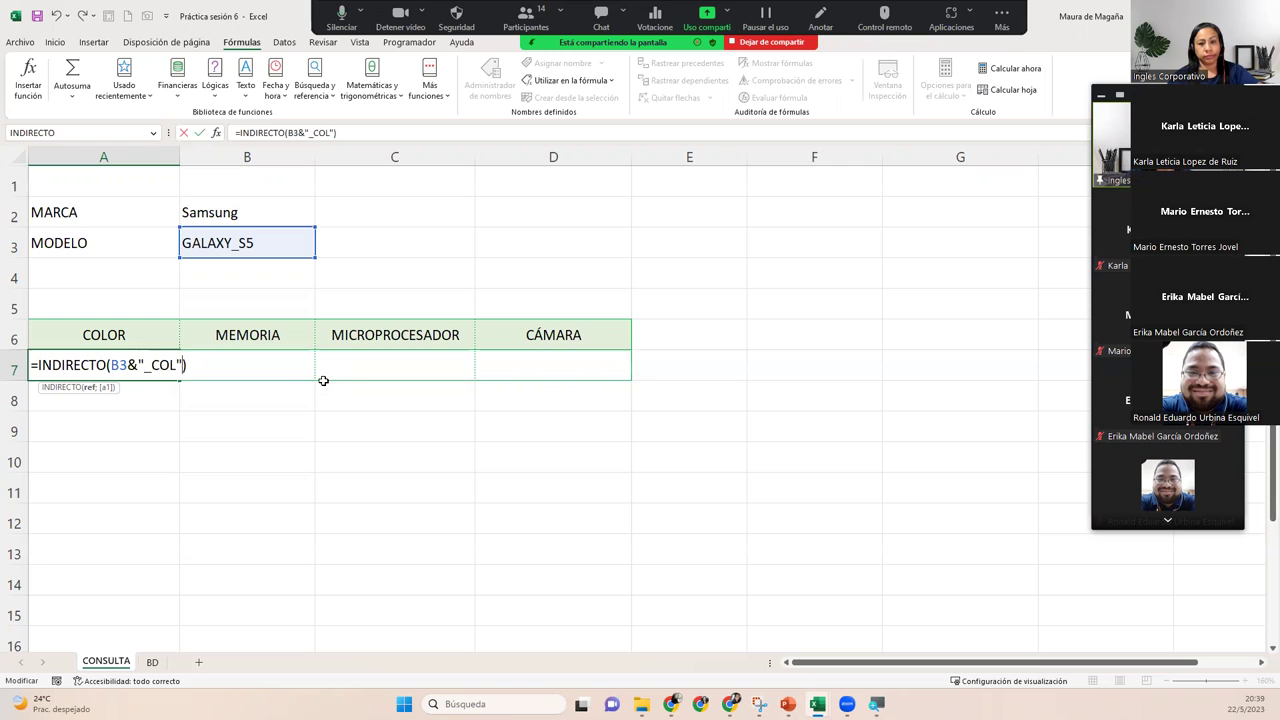
pyautogui.press('Return')
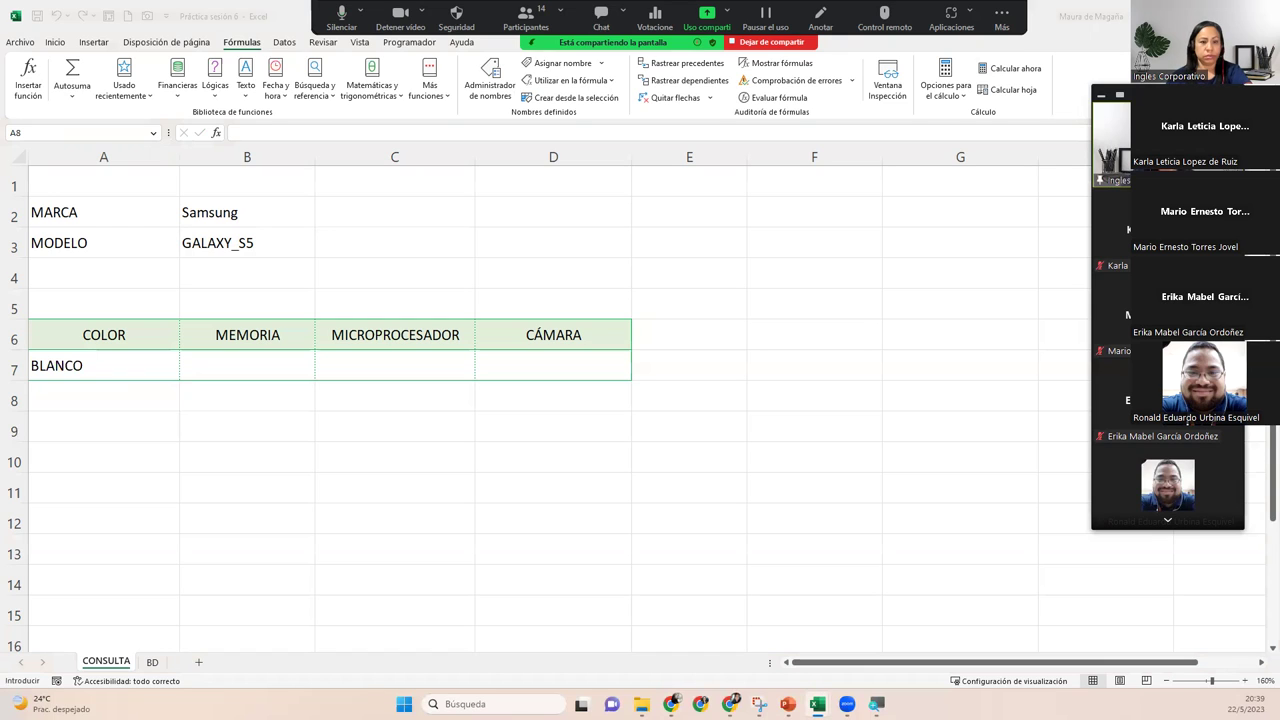
# Cancel the stray A8 entry and show A7's =INDIRECTO(B3&"_COL") formula in edit mode.
pyautogui.write('=')
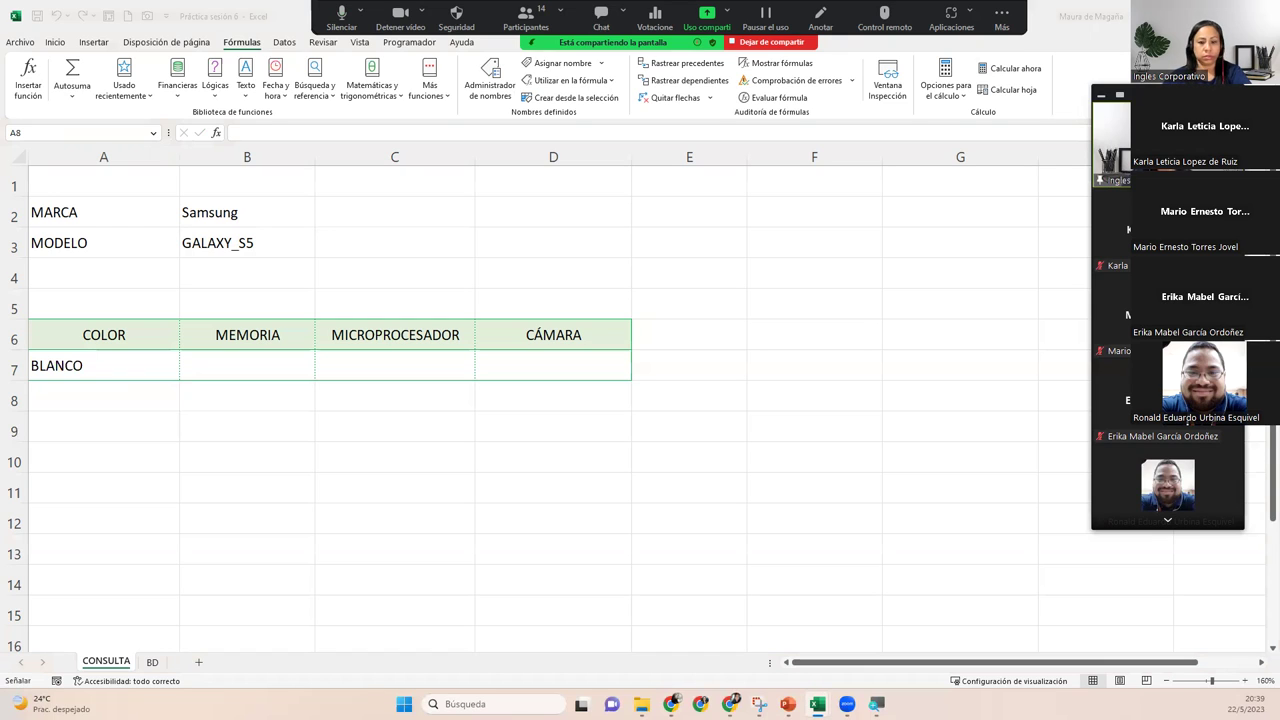
pyautogui.press('BackSpace')
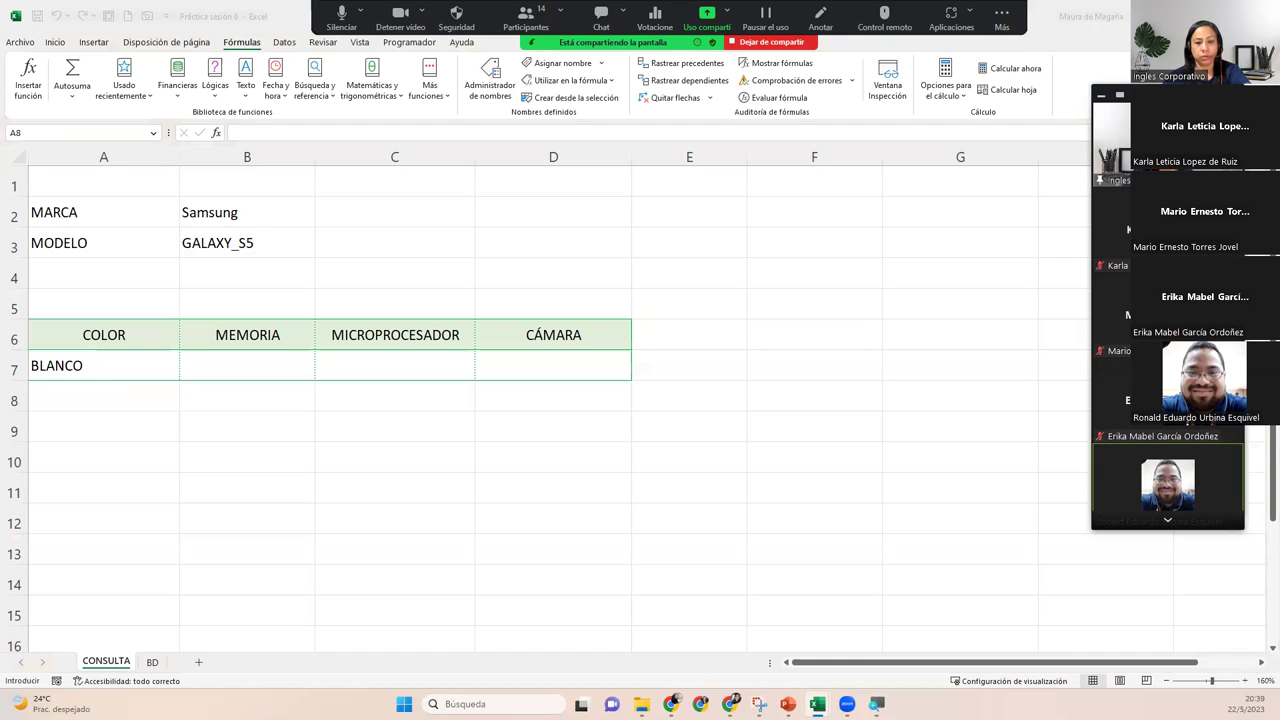
pyautogui.press('Escape')
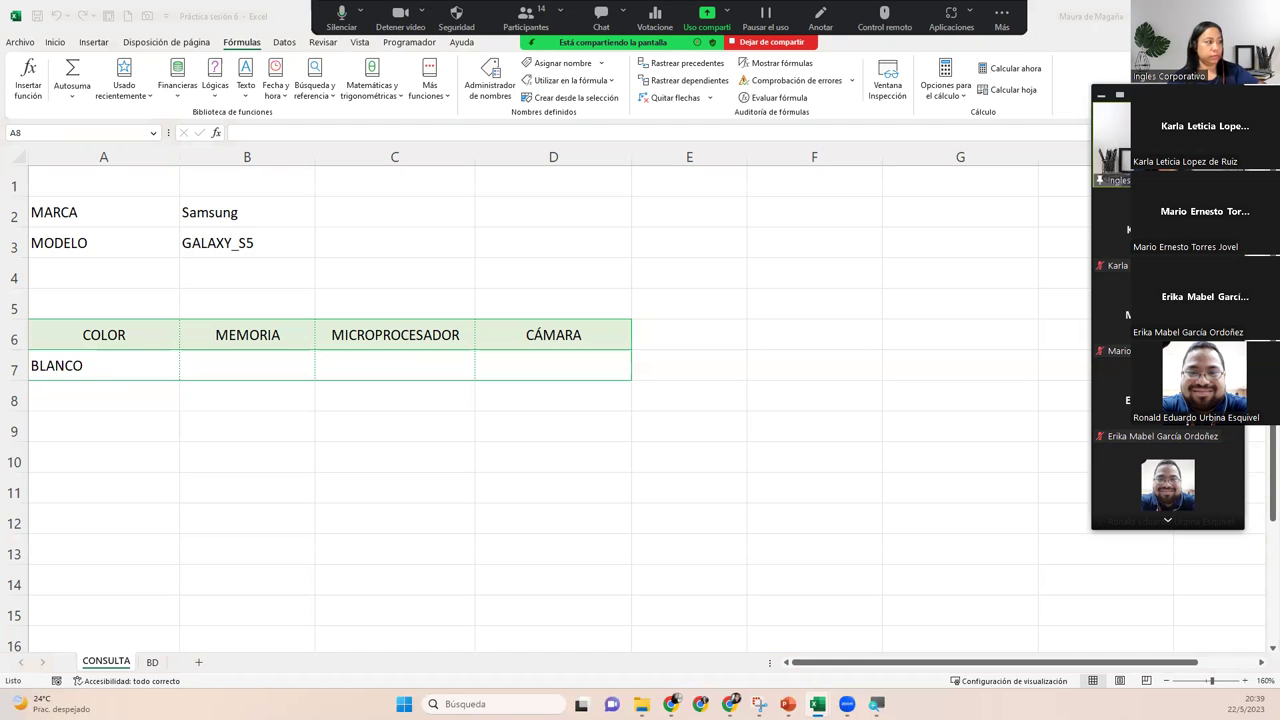
pyautogui.click(125, 356)
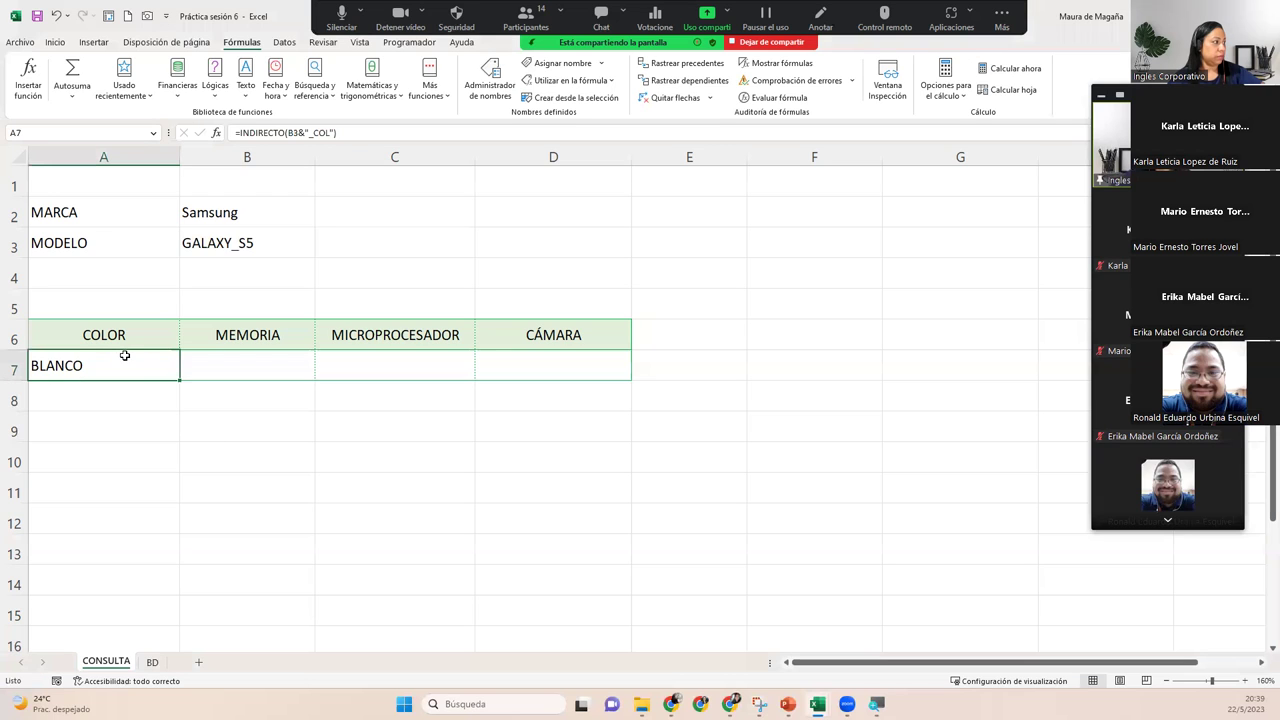
pyautogui.doubleClick(127, 357)
pyautogui.click(200, 364)
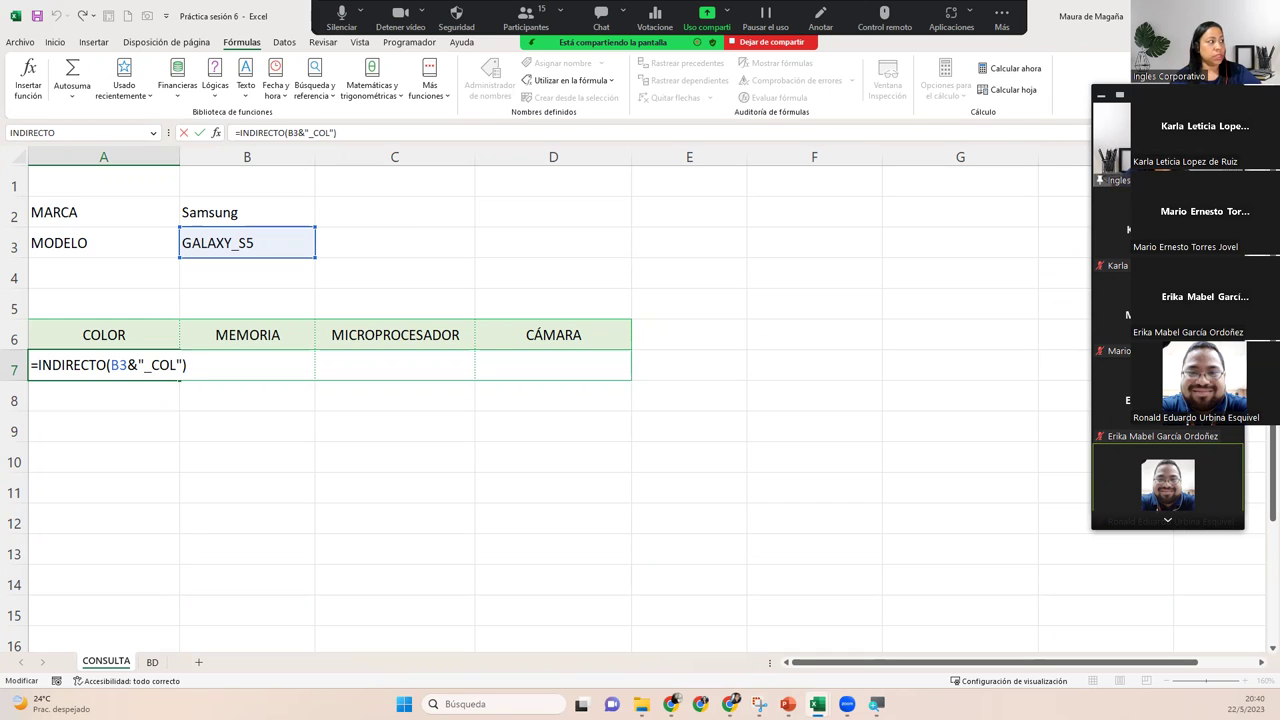
pyautogui.hotkey('ctrl', 'Return')
pyautogui.press('F2')
pyautogui.press('Escape')
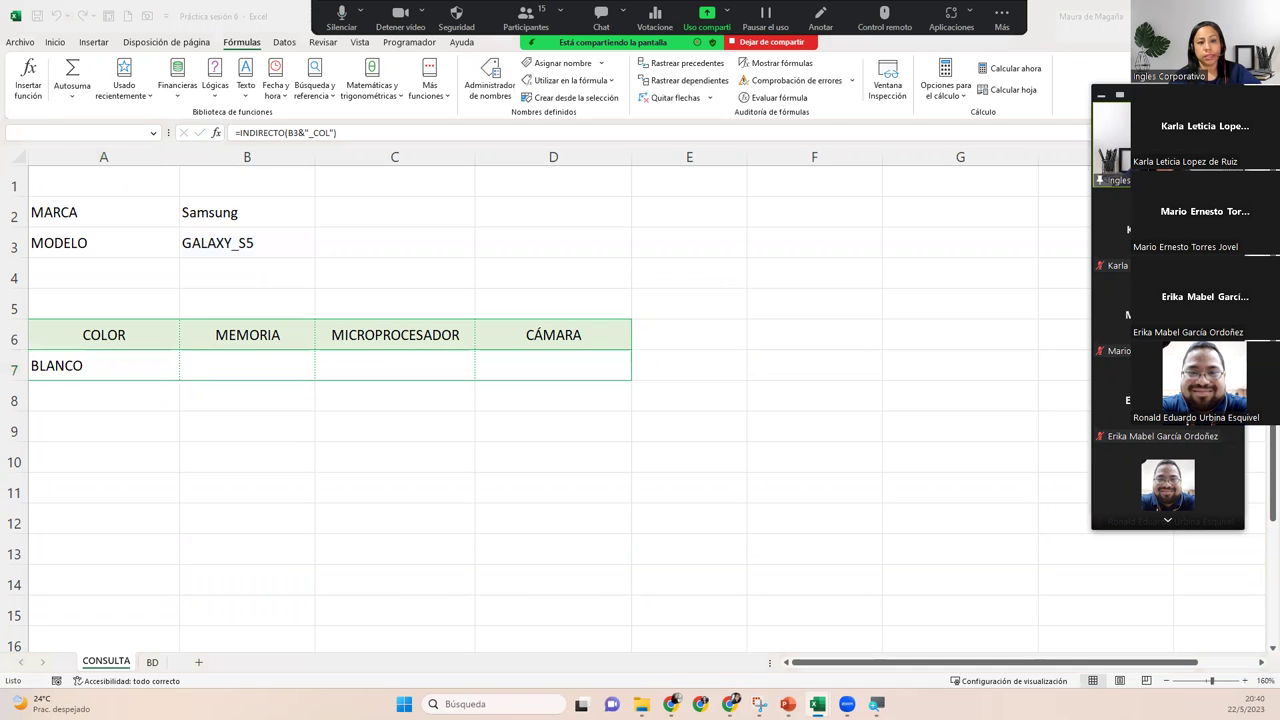
pyautogui.press('F2')
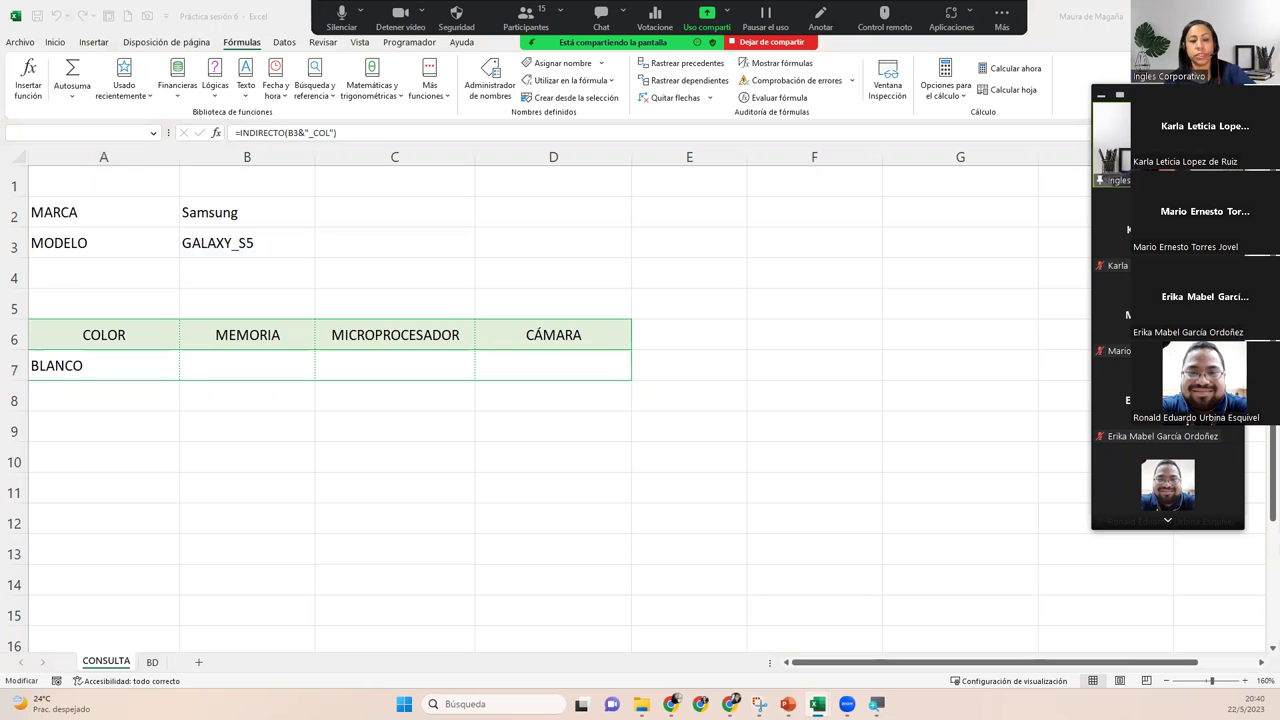
pyautogui.press('Escape')
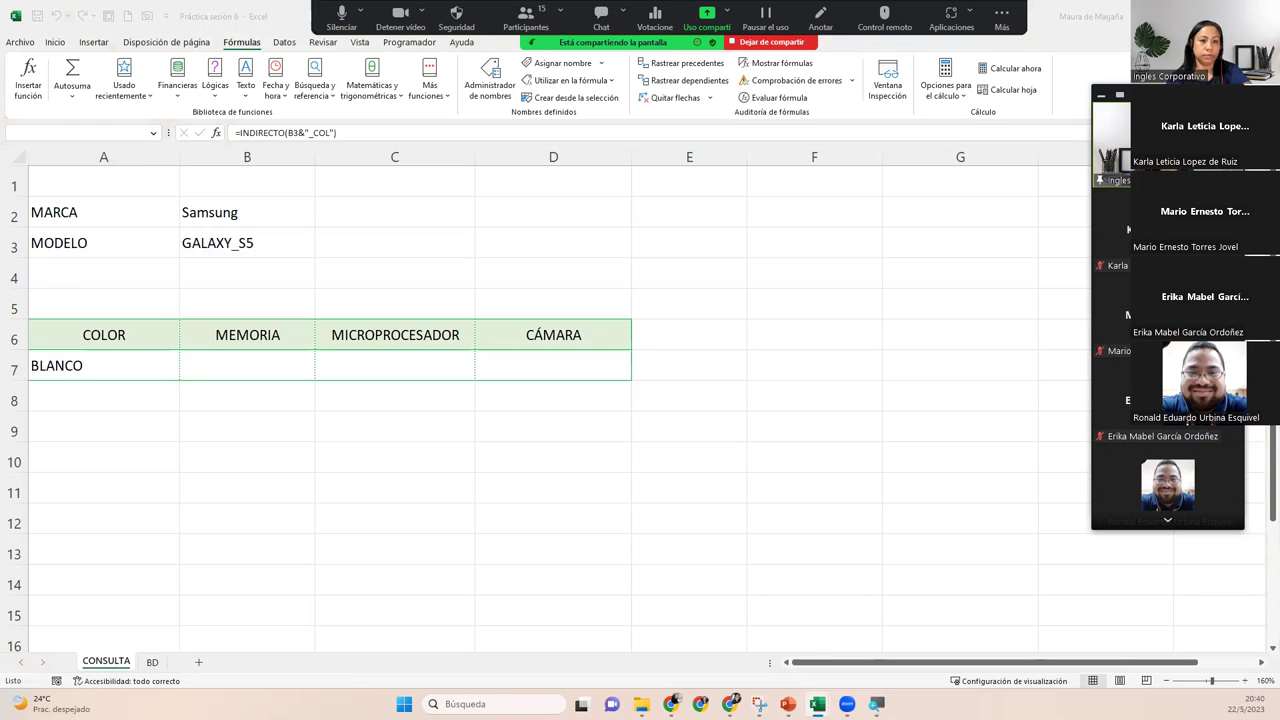
pyautogui.press('F2')
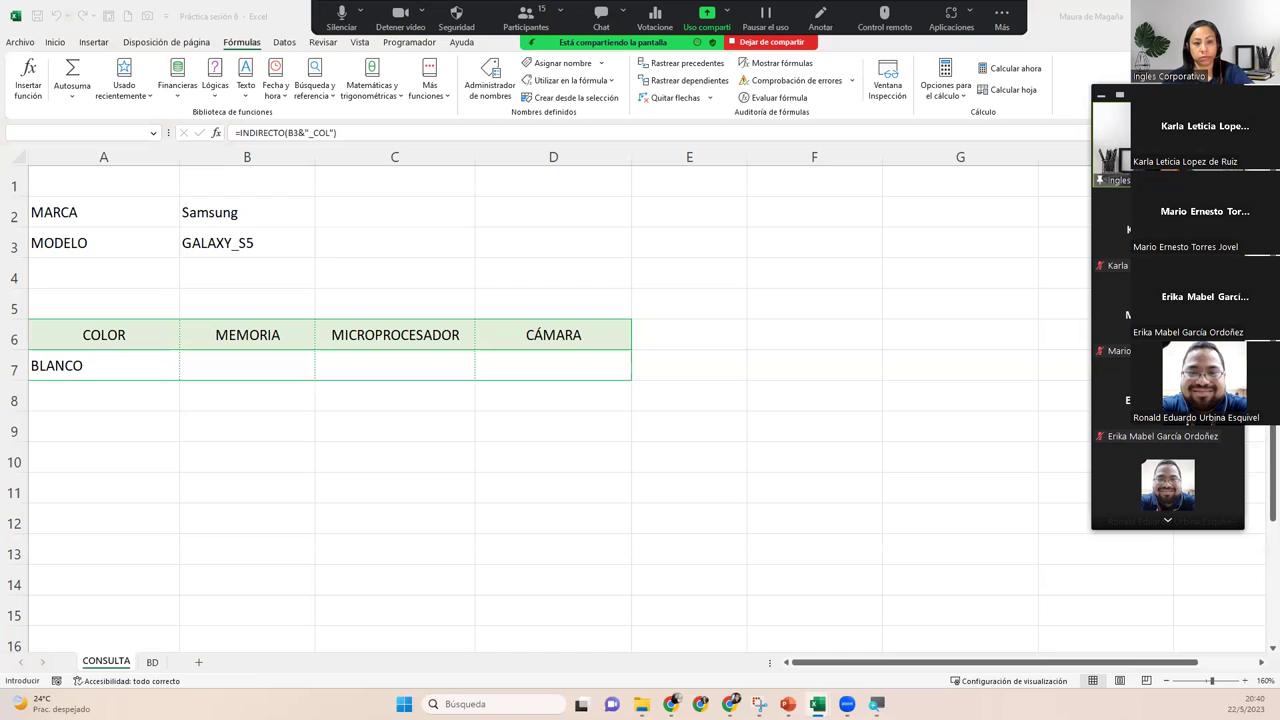
pyautogui.press('Return')
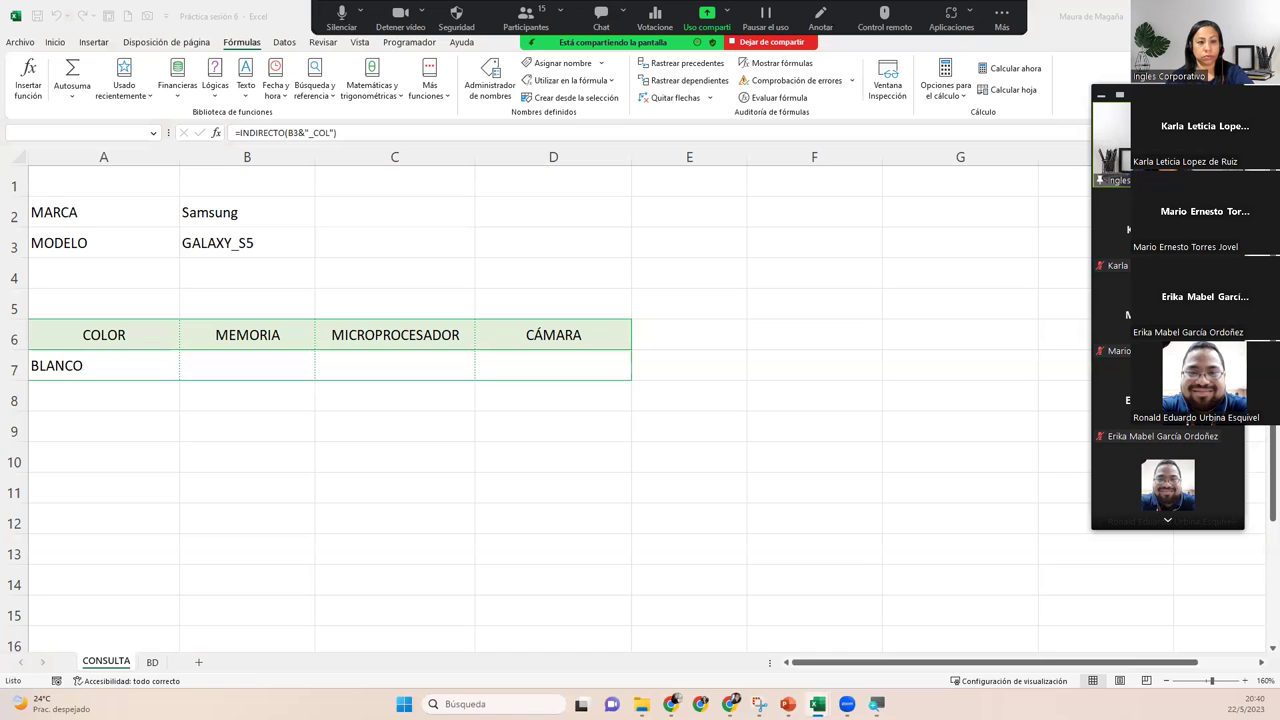
pyautogui.press('F2')
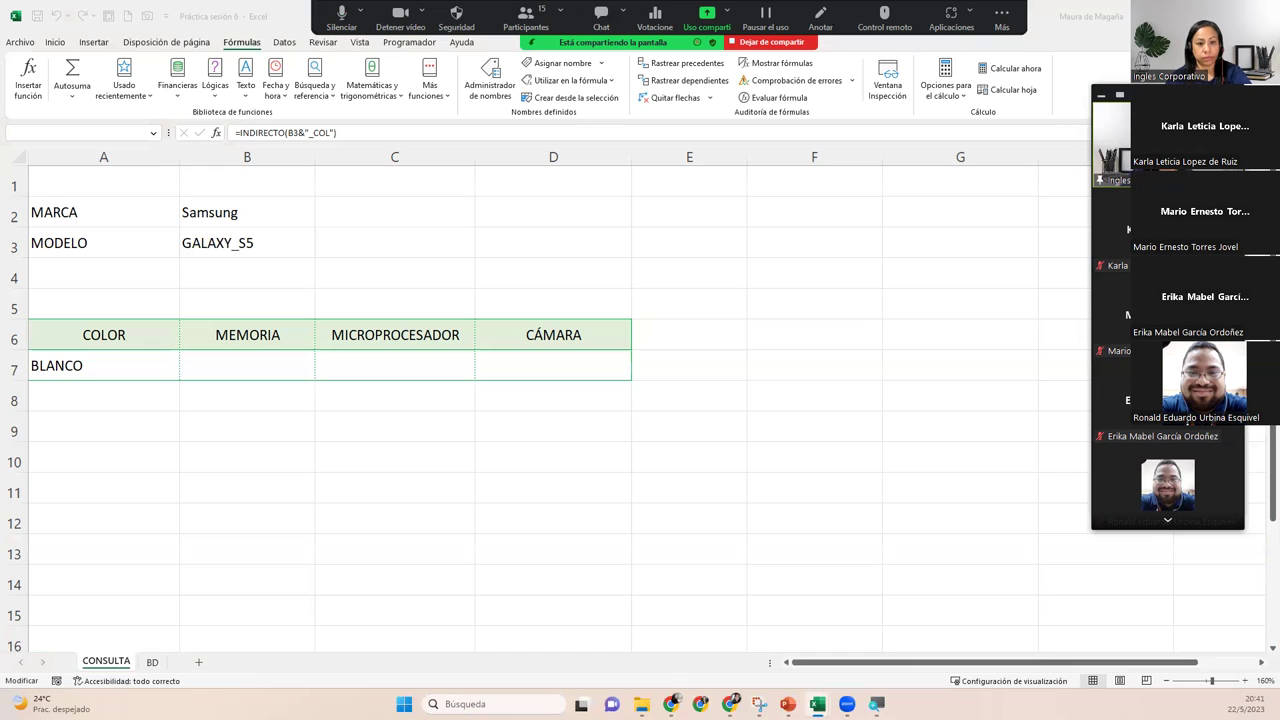
pyautogui.press('Escape')
pyautogui.click(137, 360)
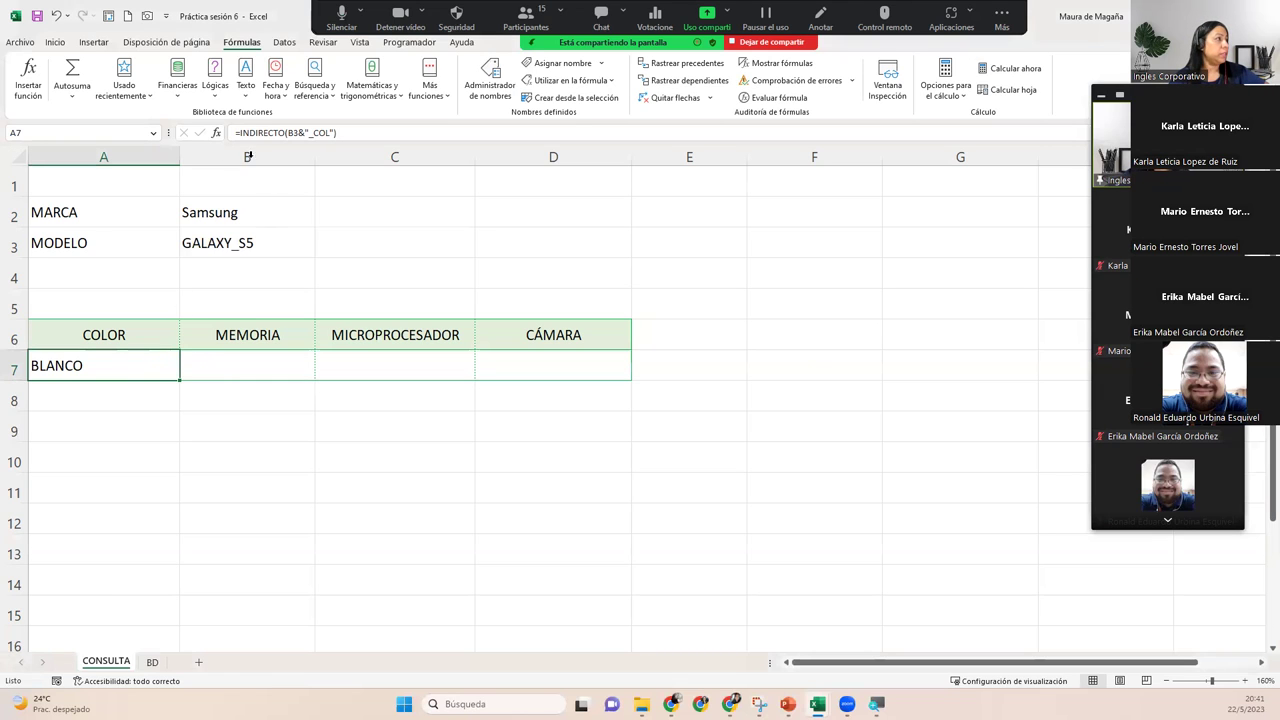
pyautogui.moveTo(105, 366)
pyautogui.mouseDown()
pyautogui.moveTo(594, 382)
pyautogui.moveTo(600, 368)
pyautogui.mouseUp()
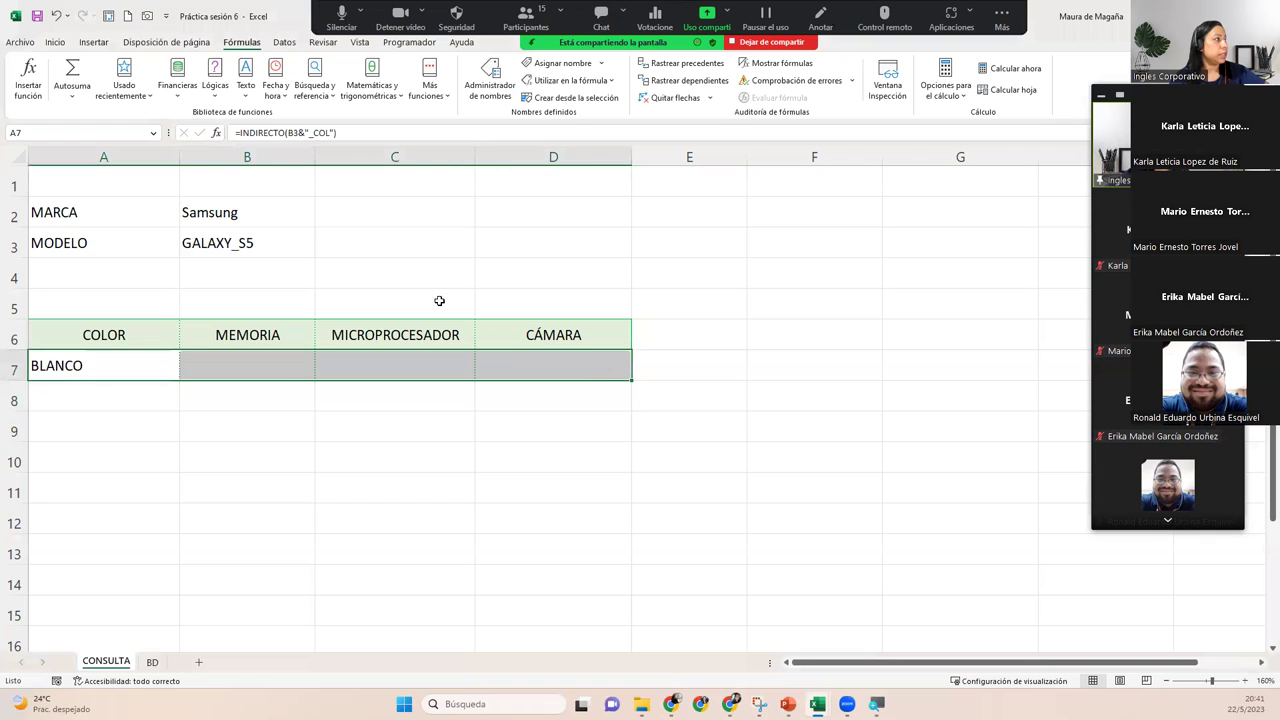
# Center the result row and enter =INDIRECTO(B3&"_MEM") in B7 so MEMORIA shows 2GB.
pyautogui.click(55, 43)
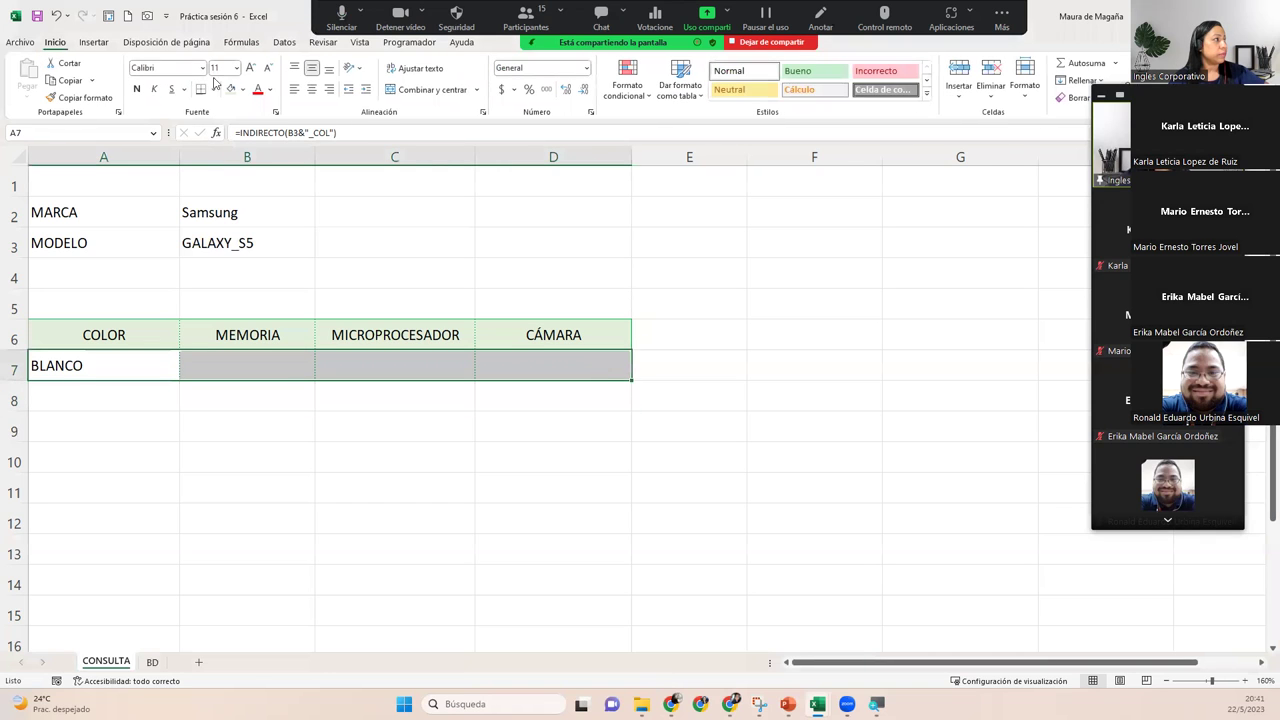
pyautogui.click(311, 89)
pyautogui.click(212, 353)
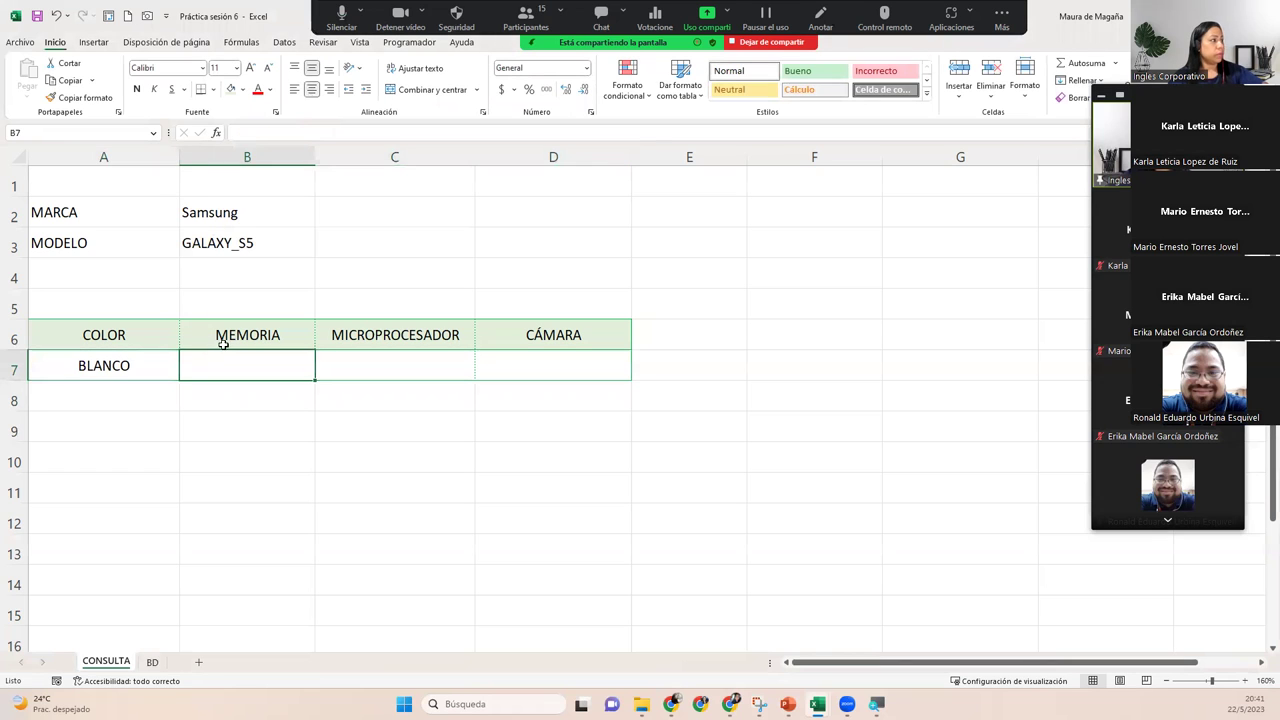
pyautogui.click(115, 358)
pyautogui.click(198, 359)
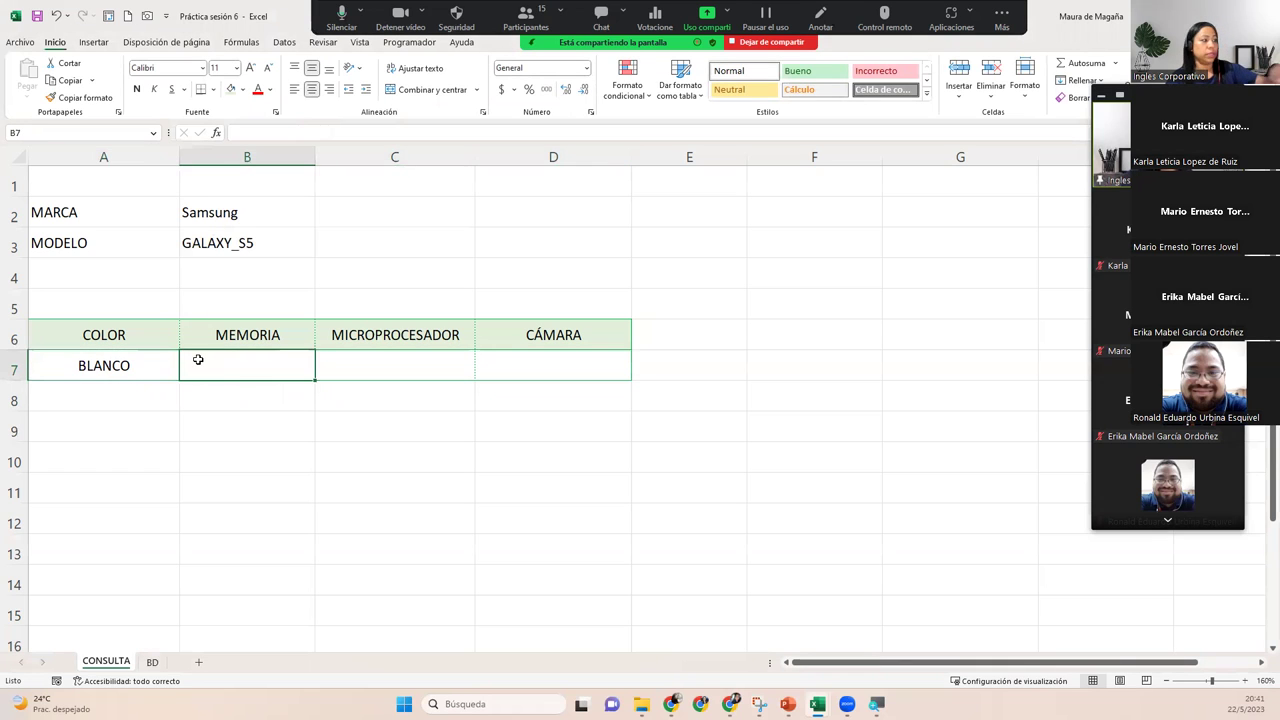
pyautogui.write('=')
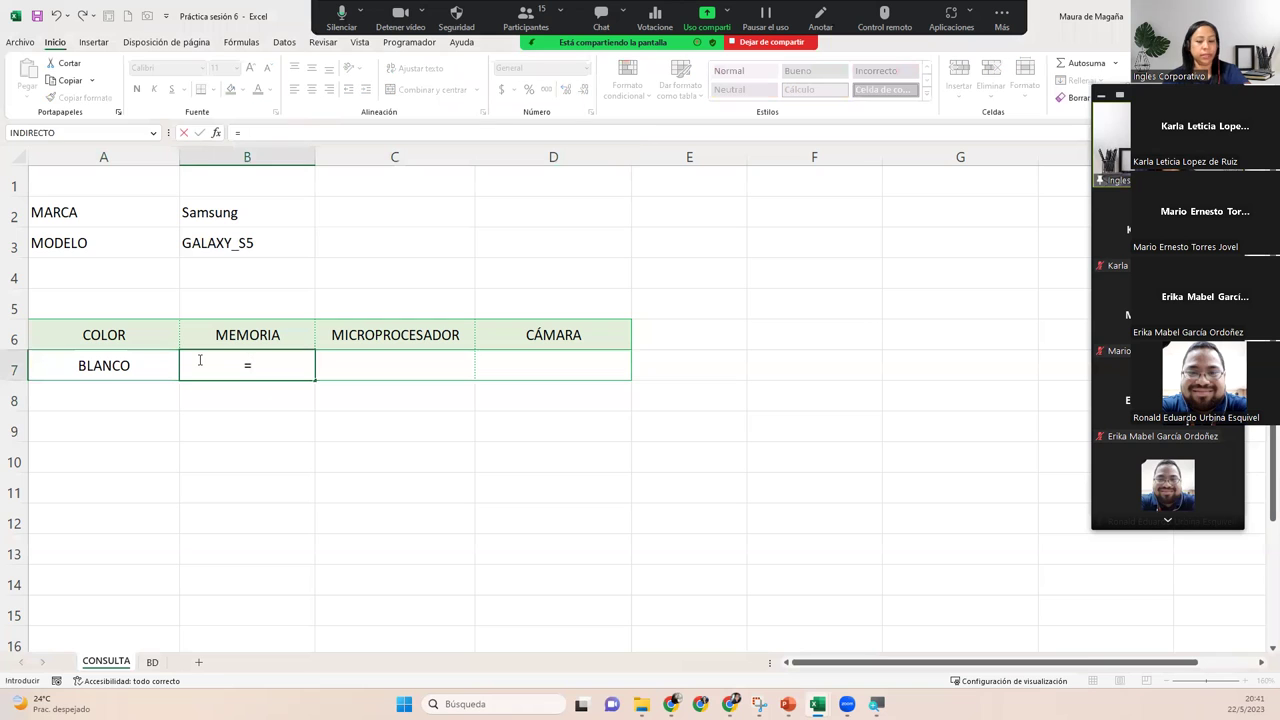
pyautogui.write('INDI')
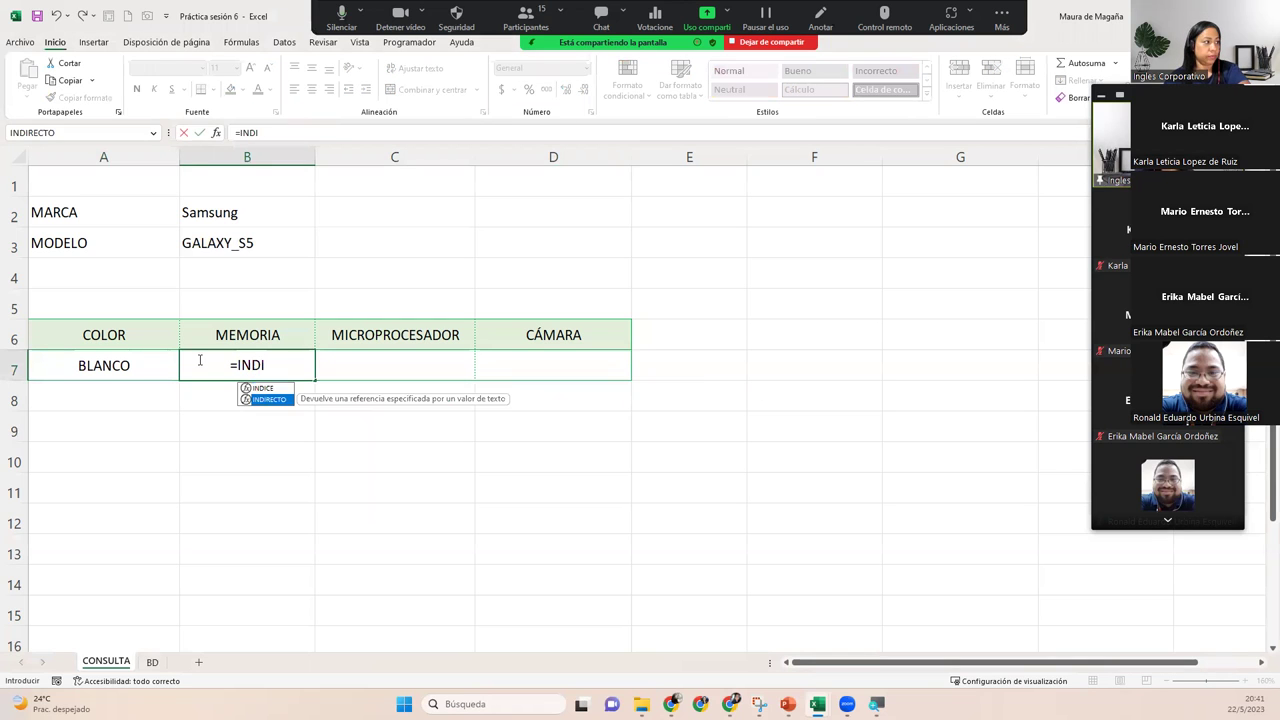
pyautogui.press('Tab')
pyautogui.click(271, 245)
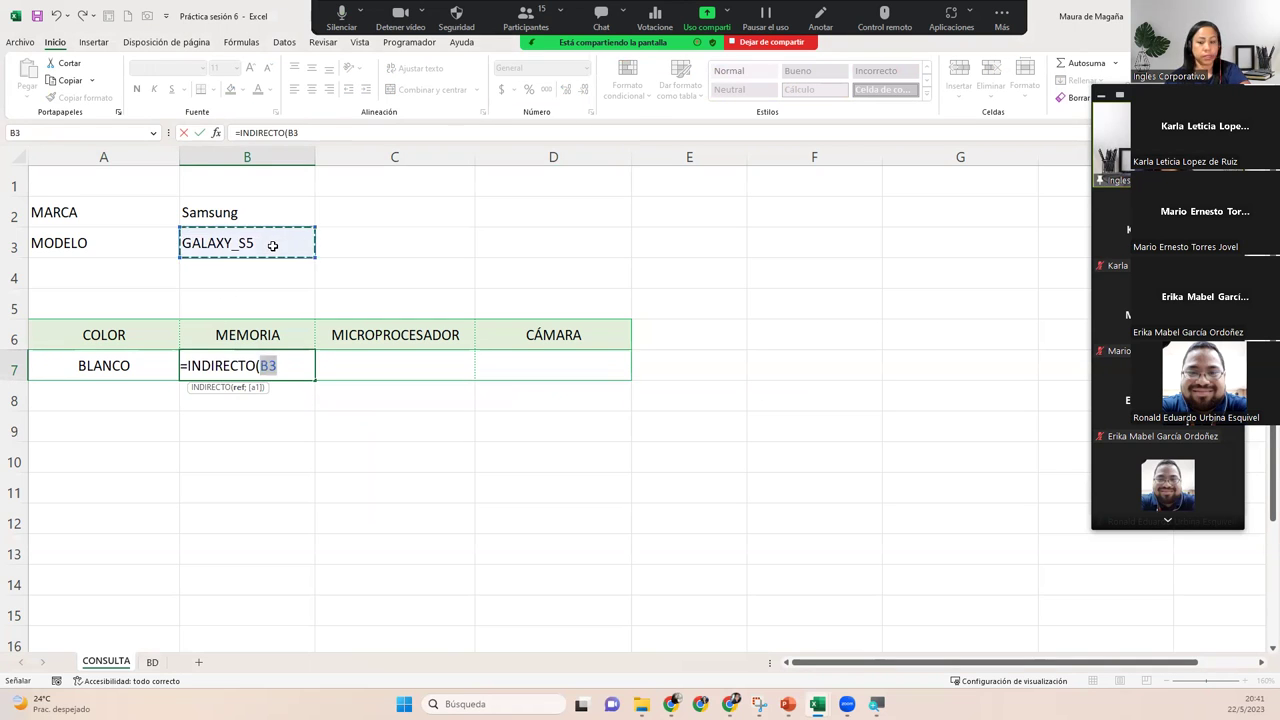
pyautogui.write('&')
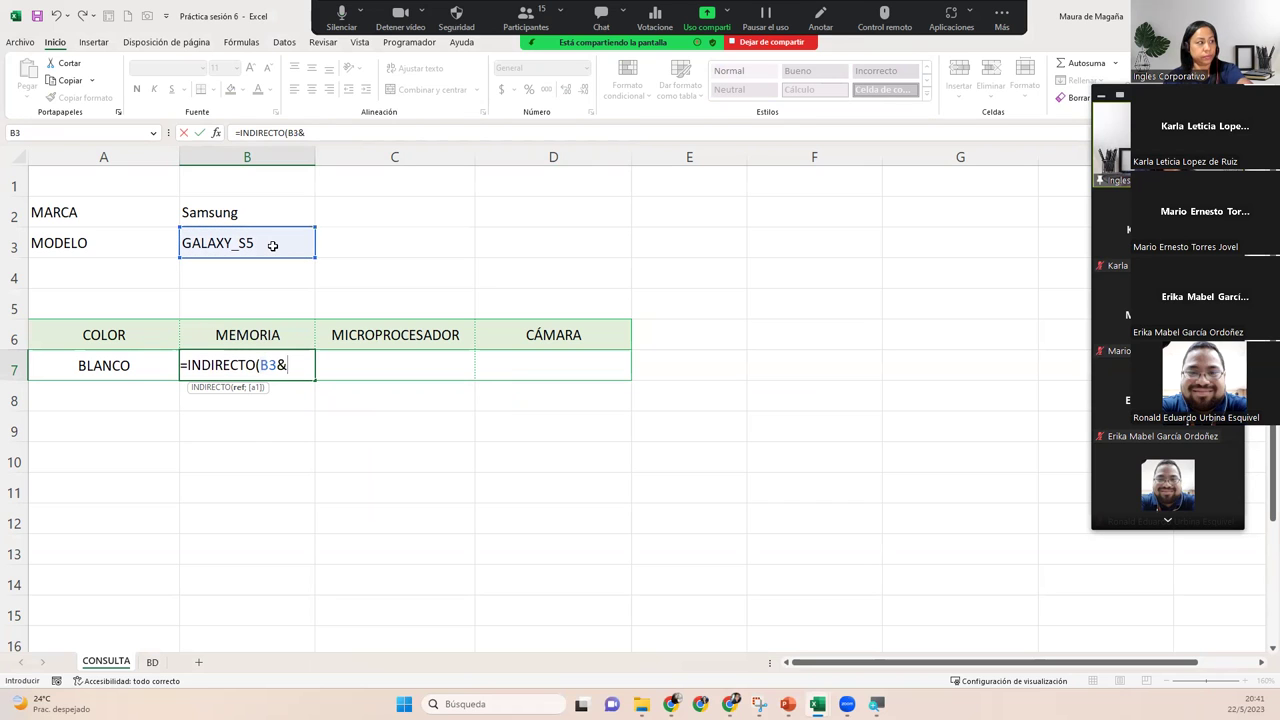
pyautogui.write('"_')
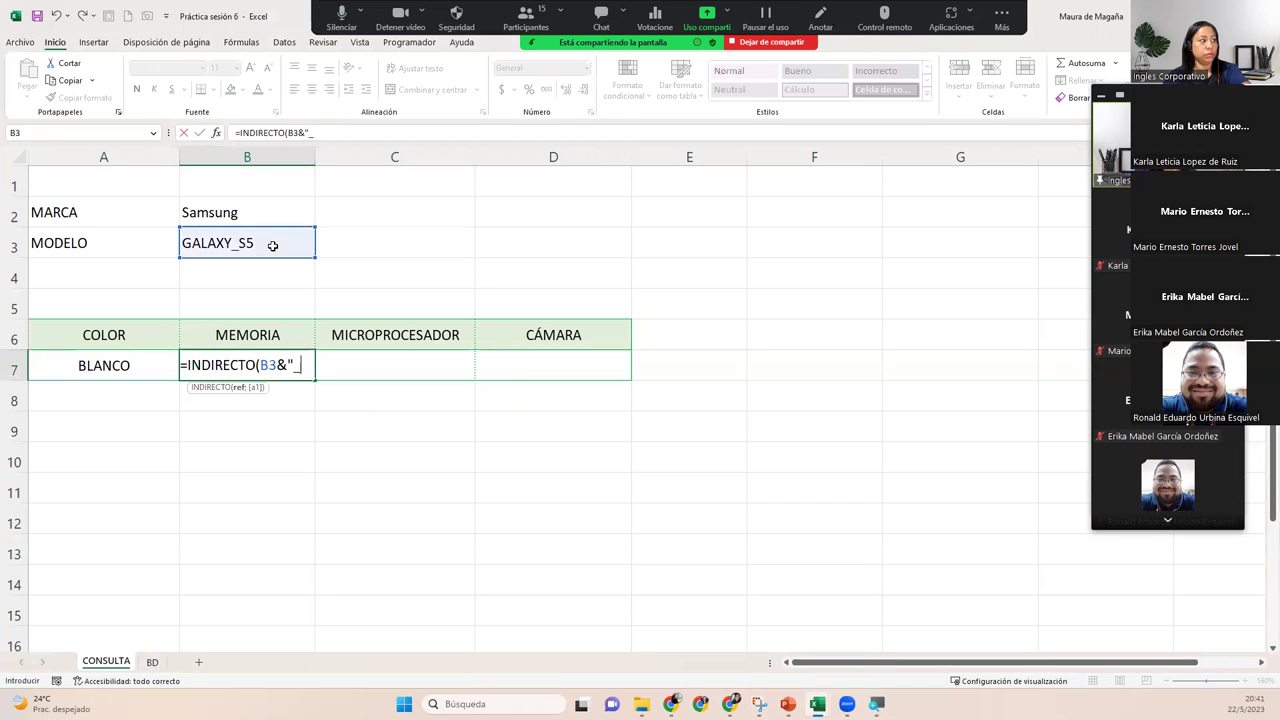
pyautogui.write('MEM')
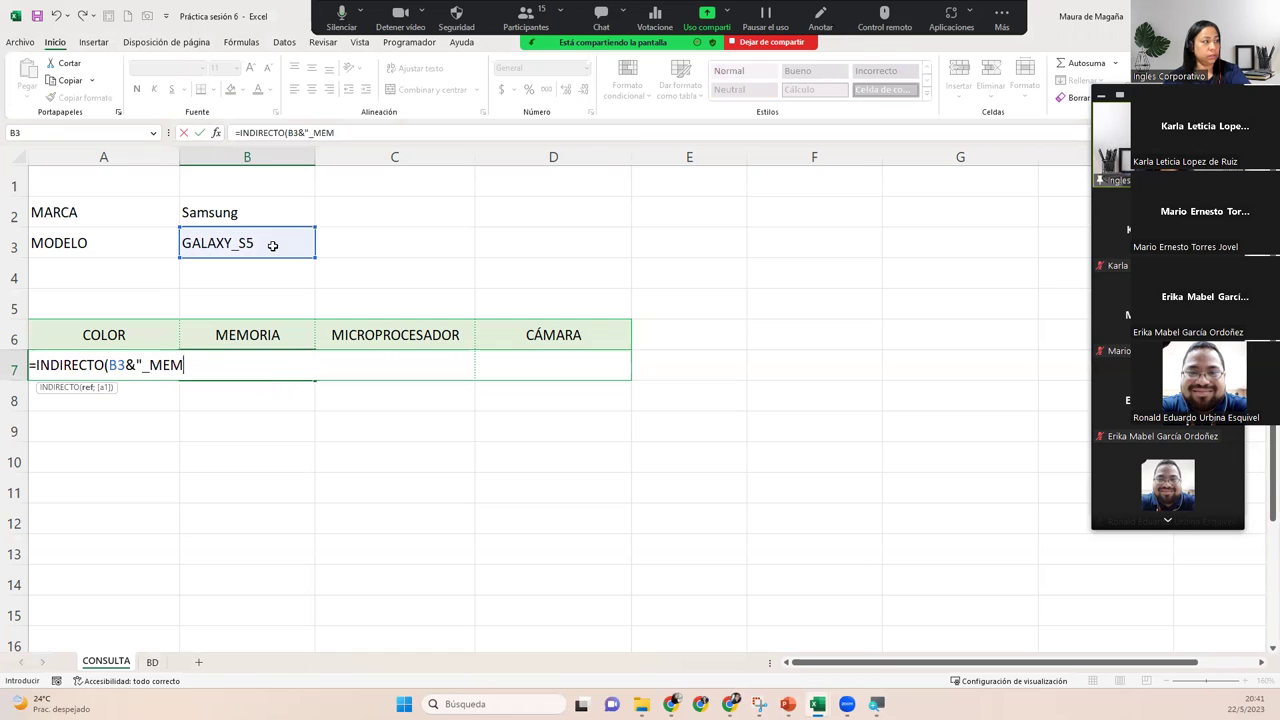
pyautogui.write('"')
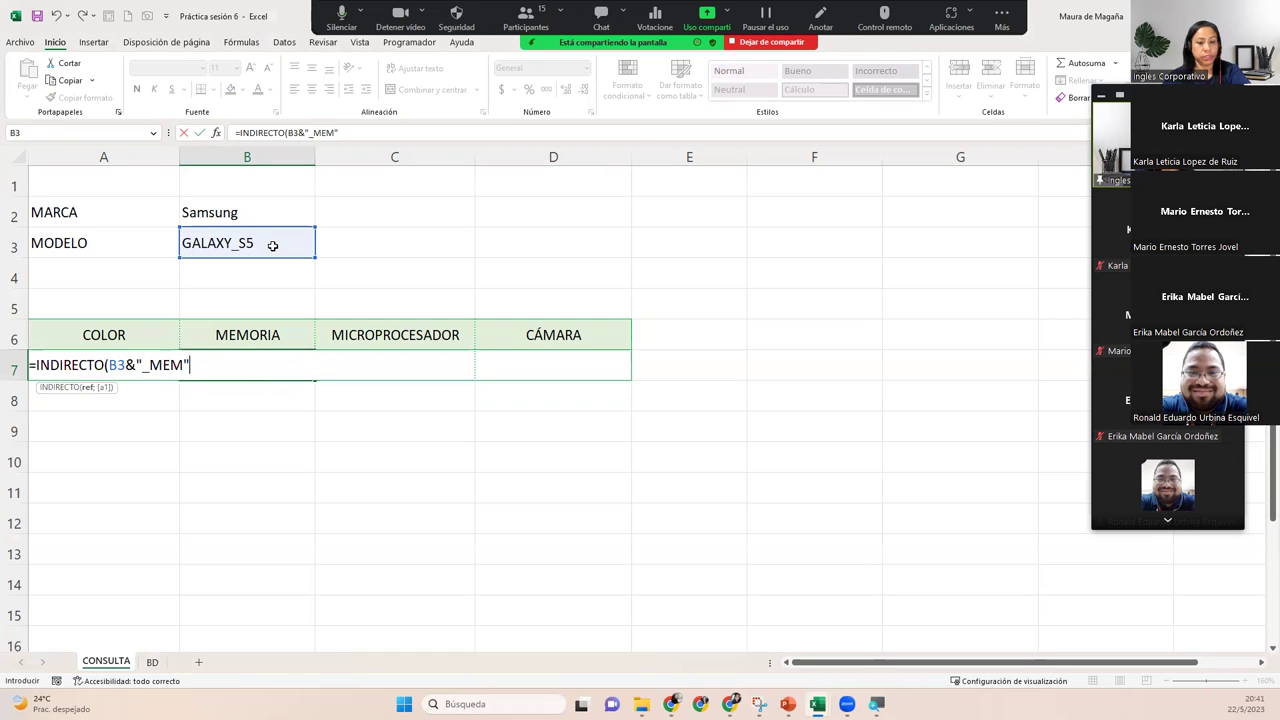
pyautogui.write(')')
pyautogui.press('Return')
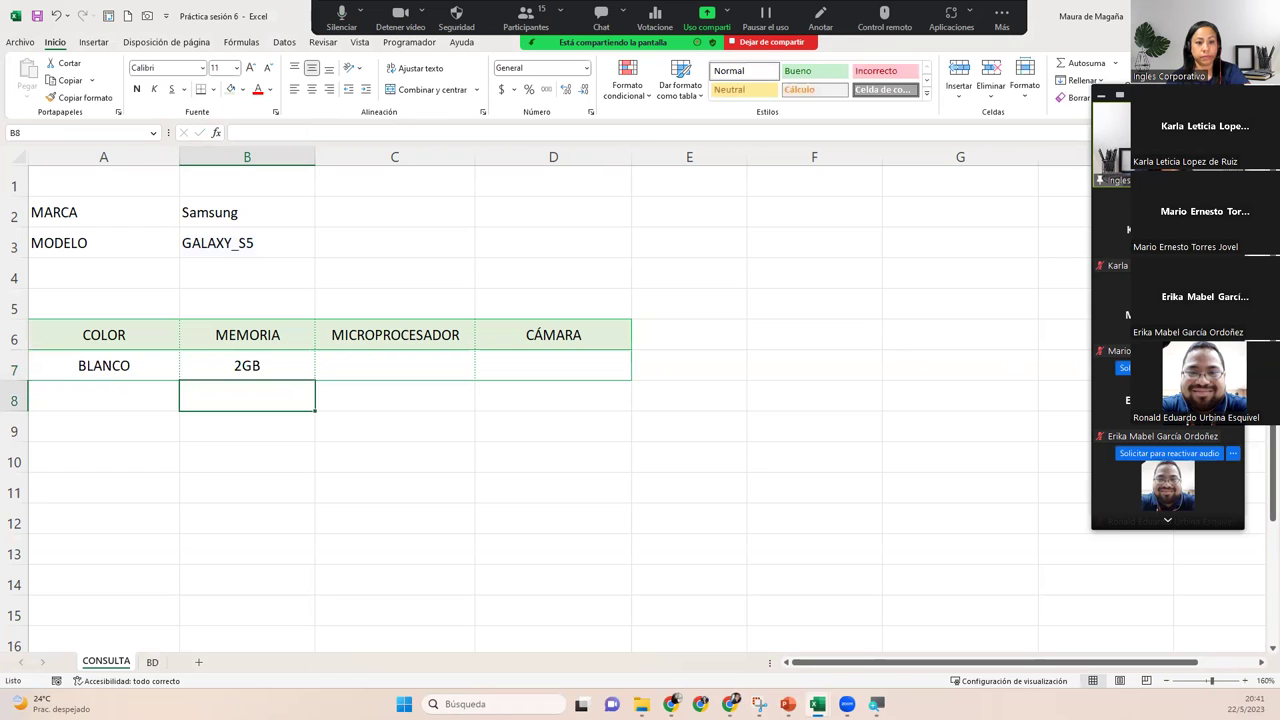
pyautogui.click(1168, 453)
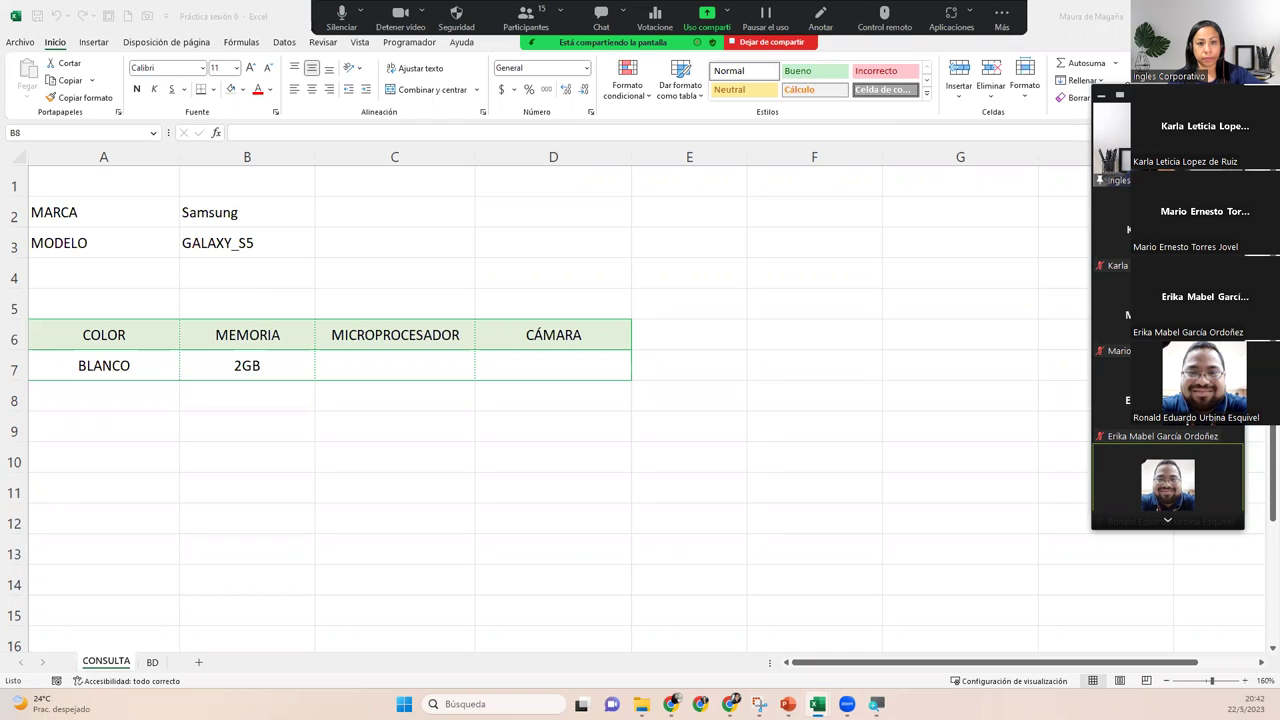
pyautogui.press('F2')
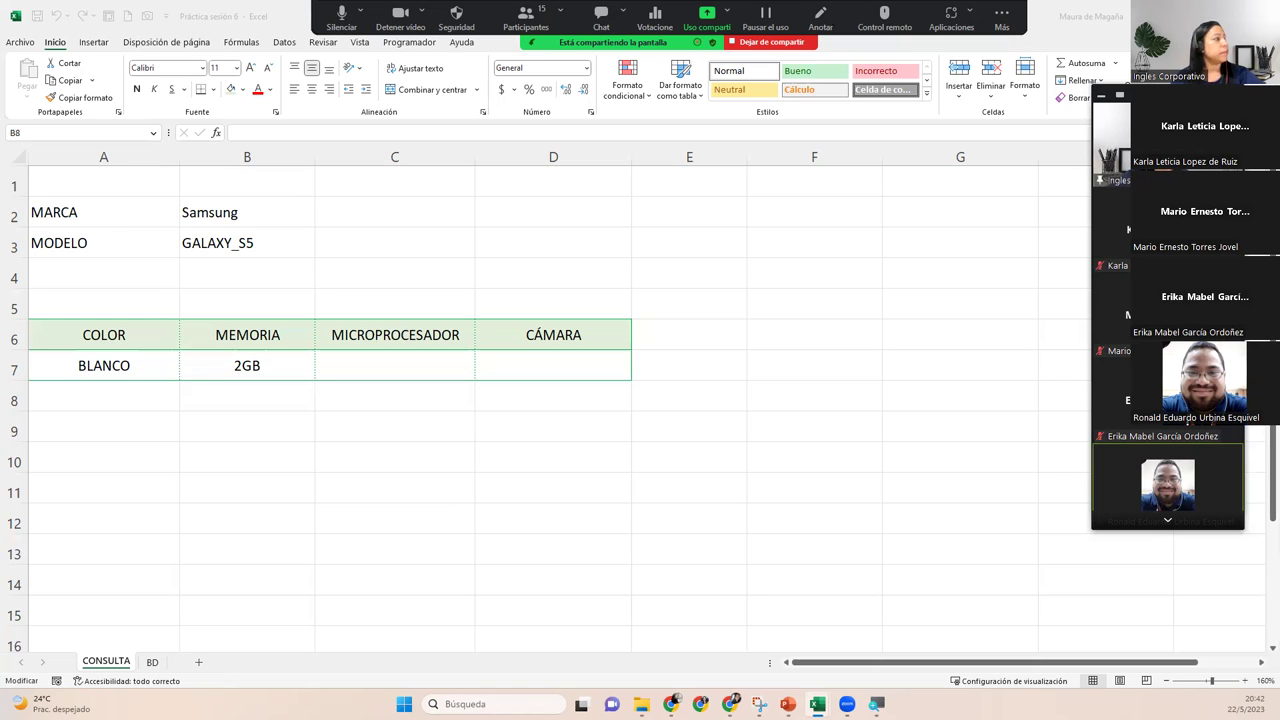
pyautogui.press('Escape')
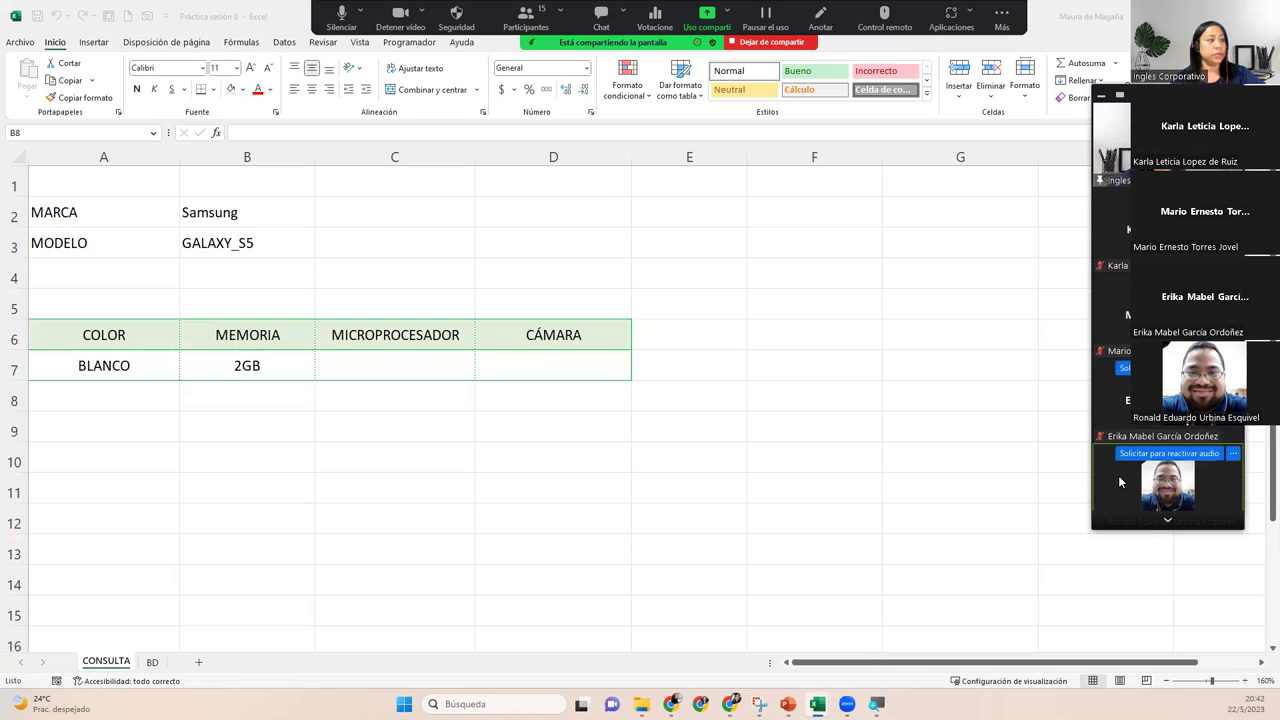
# Enter =INDIRECTO(B3&"_MIC") in C7 so MICROPROCESADOR shows 2.5GHZ.
pyautogui.click(444, 354)
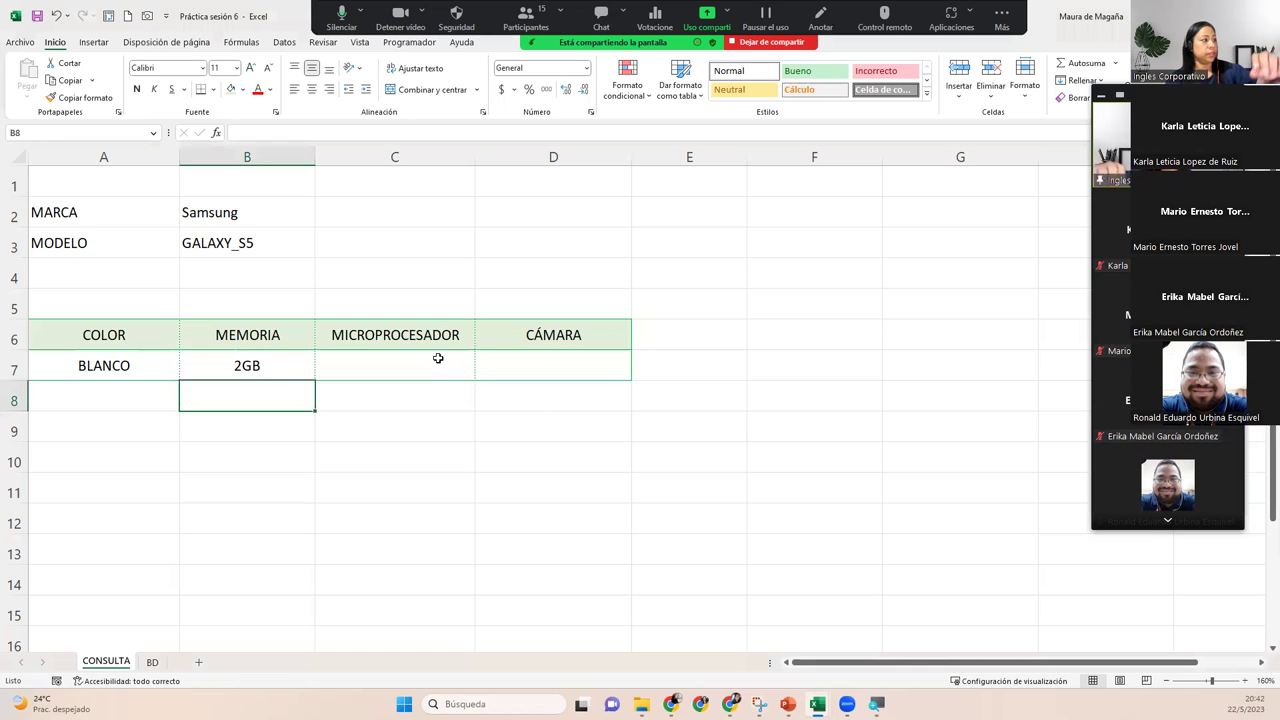
pyautogui.click(438, 358)
pyautogui.write('=')
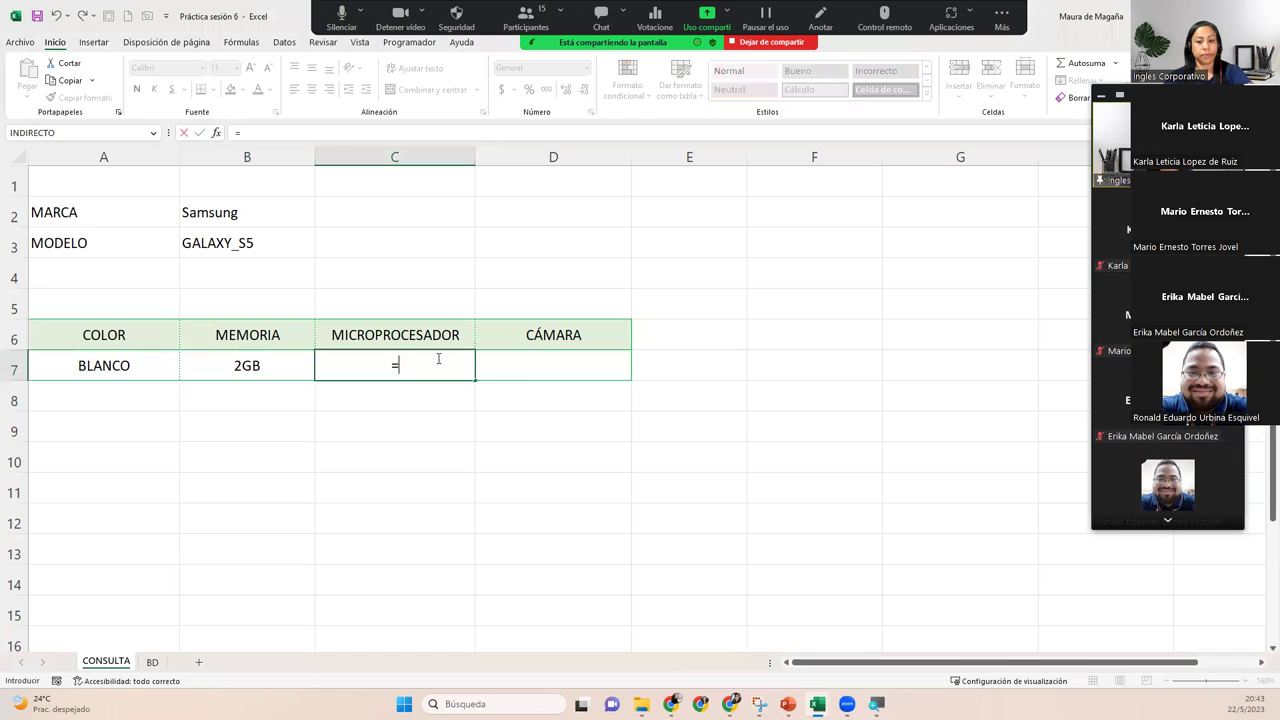
pyautogui.write('INDI')
pyautogui.press('Down')
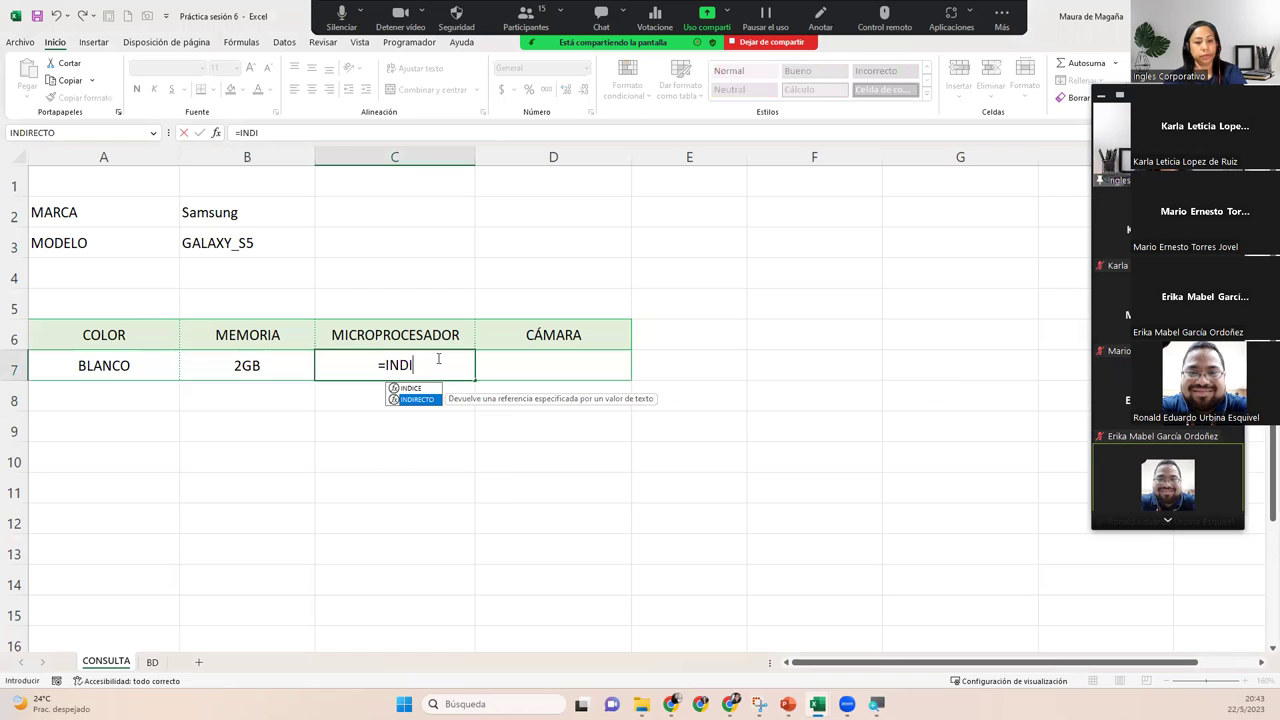
pyautogui.press('Tab')
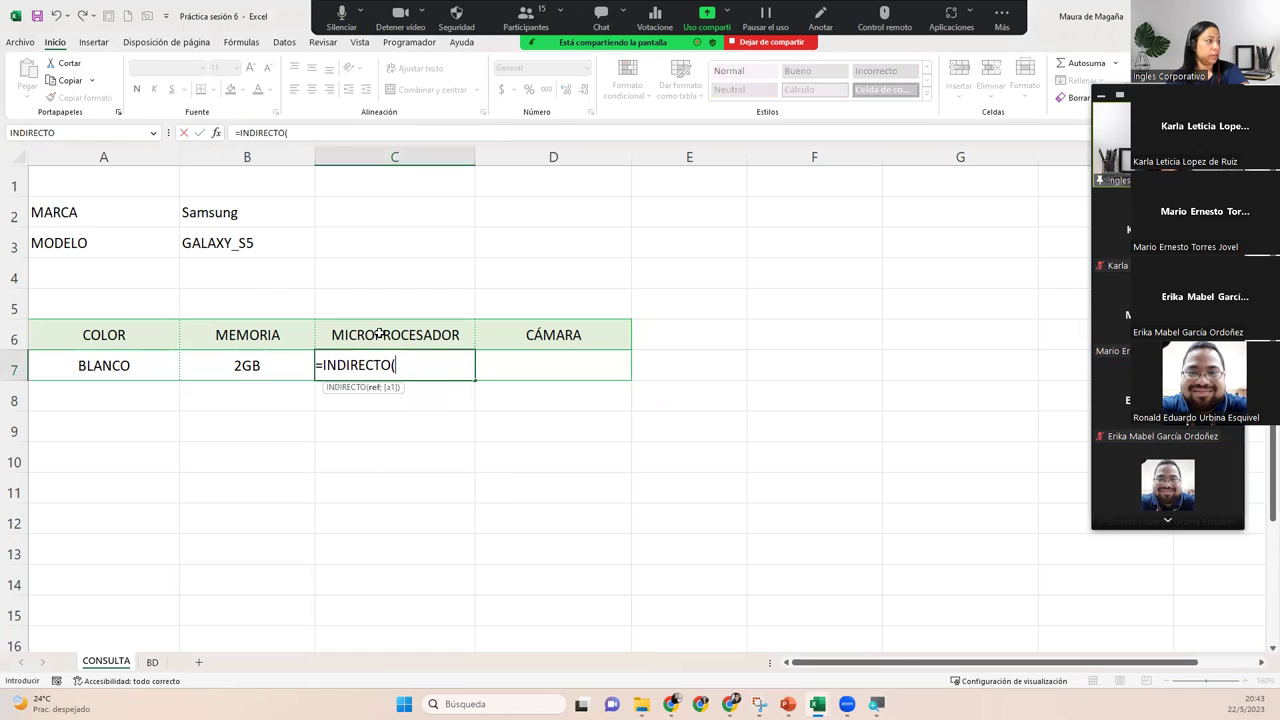
pyautogui.click(237, 241)
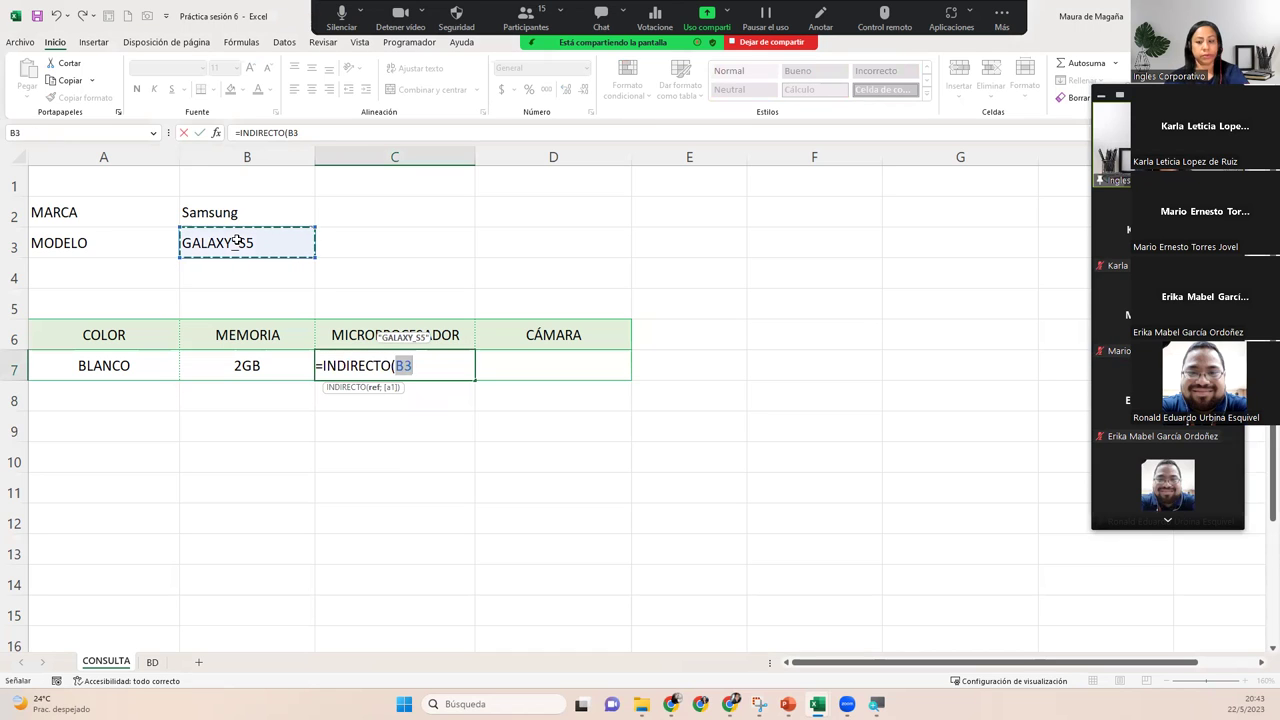
pyautogui.write('&')
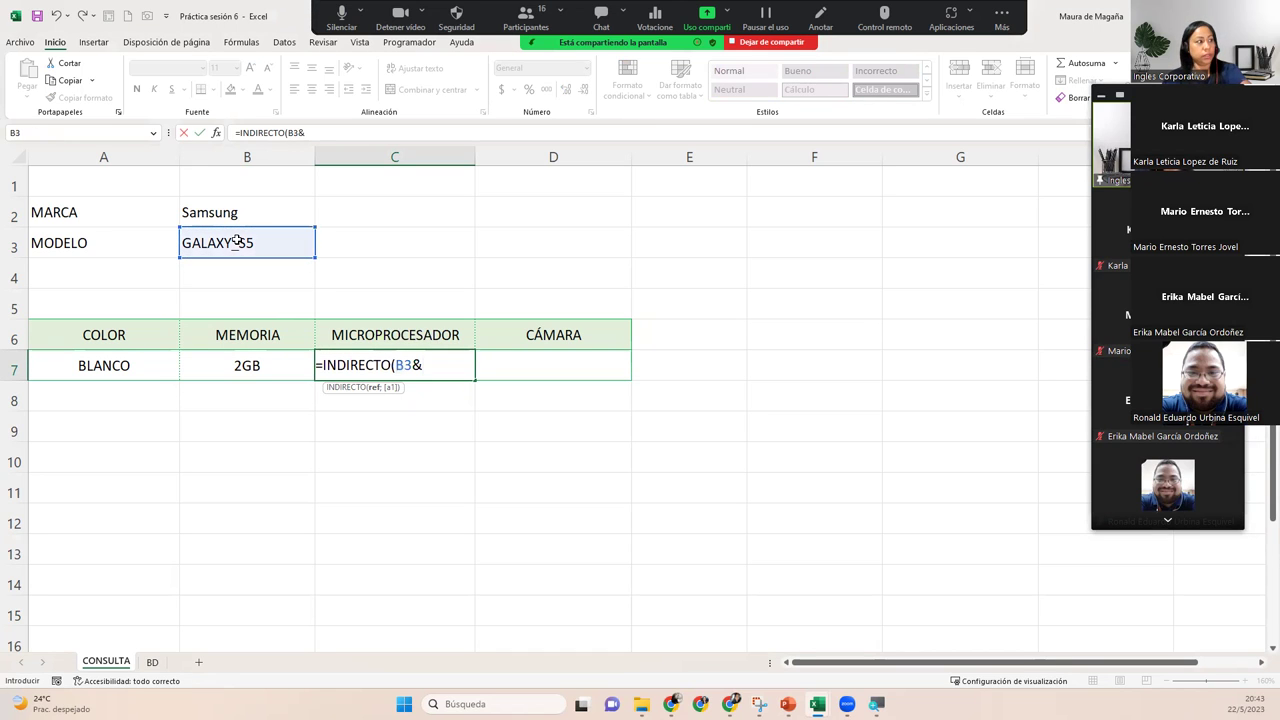
pyautogui.write('" ')
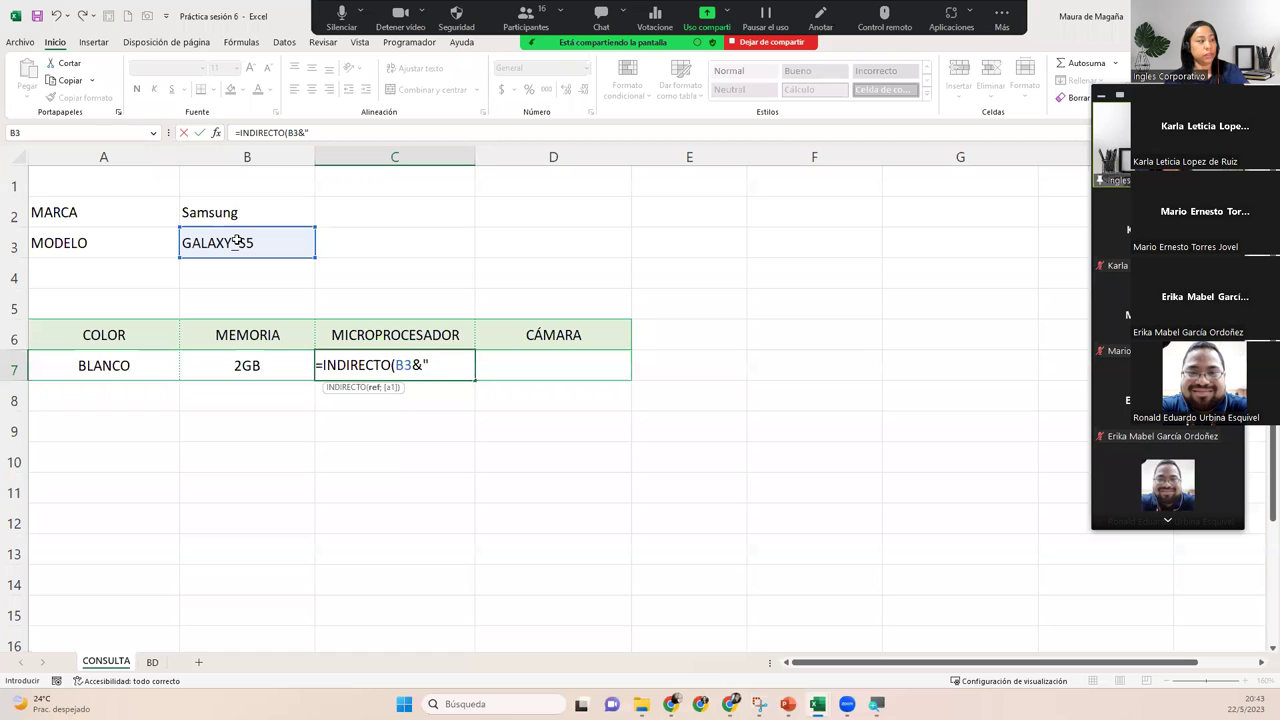
pyautogui.write('_MIC"')
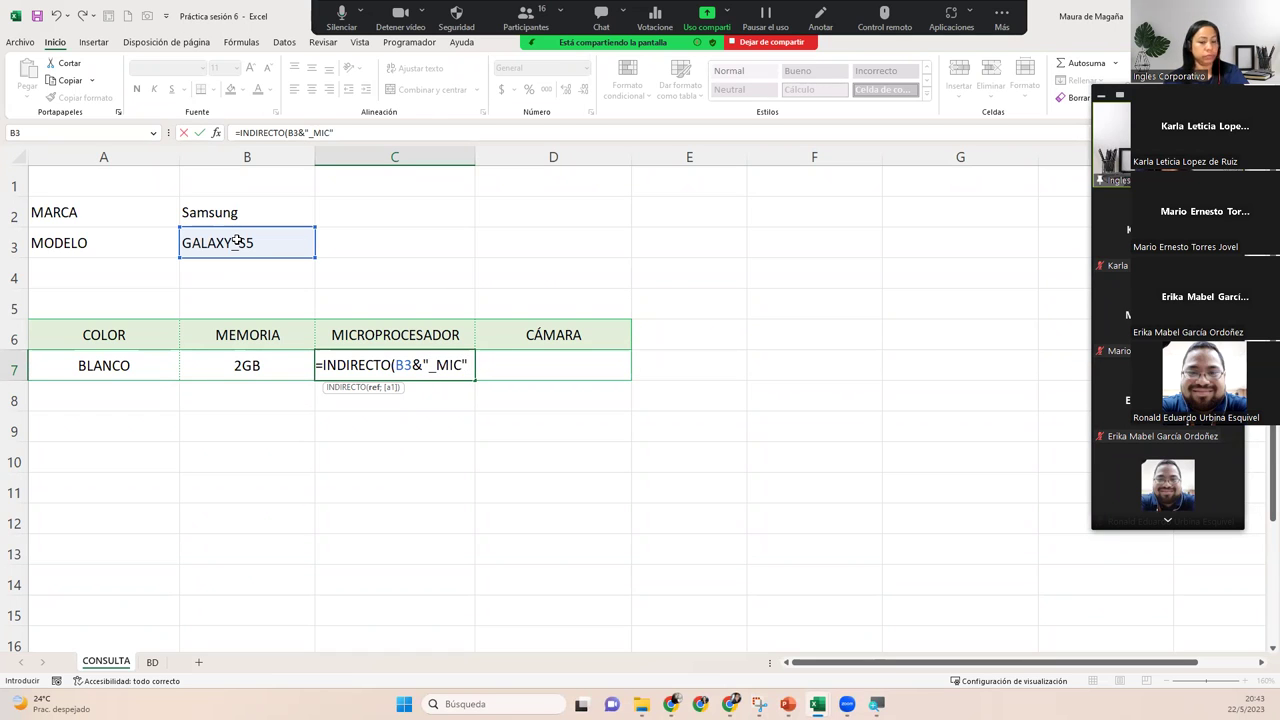
pyautogui.write(')')
pyautogui.press('Return')
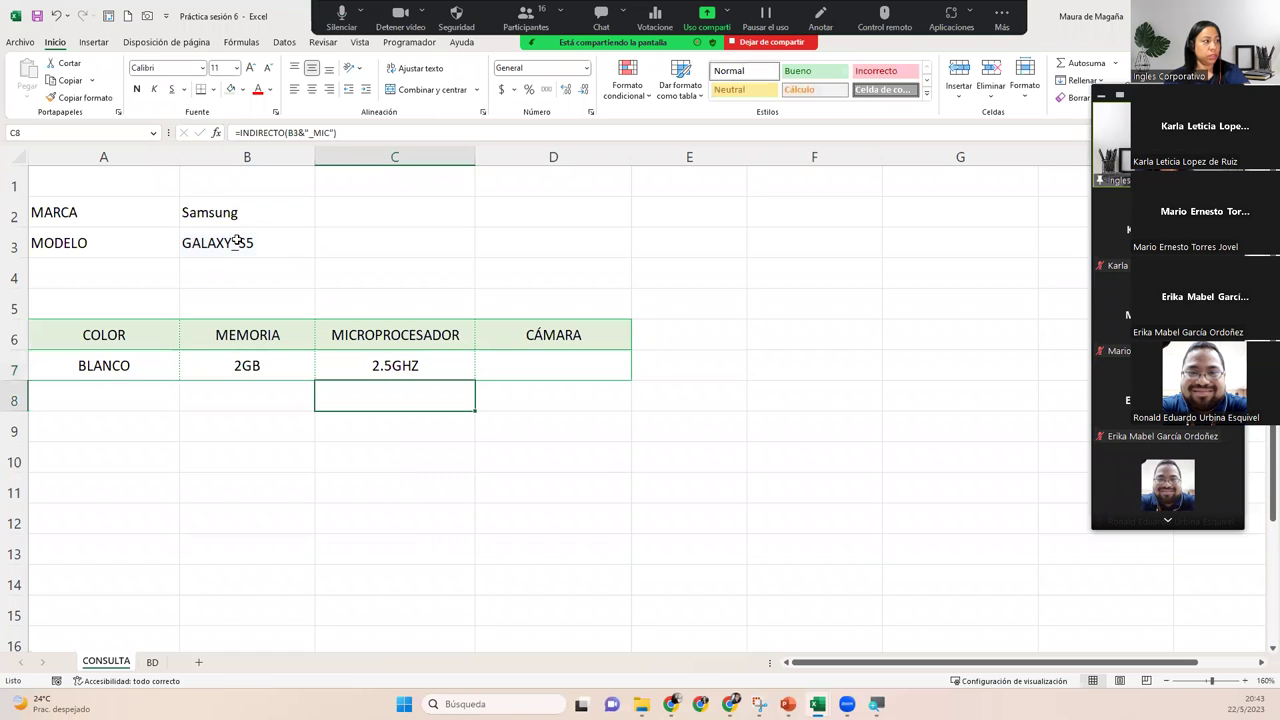
pyautogui.click(508, 371)
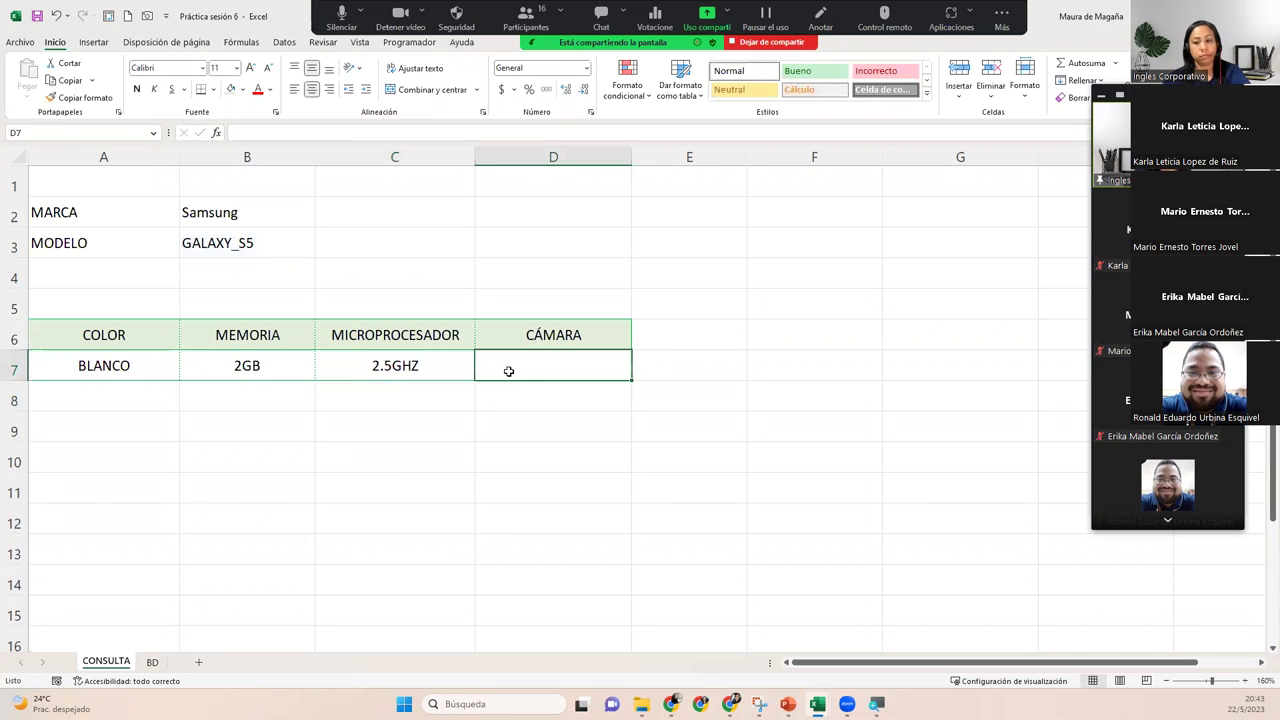
# Enter =INDIRECTO(B3&"_CAM") in D7, accepting Excel's correction, so CÁMARA shows 10MP.
pyautogui.write('=')
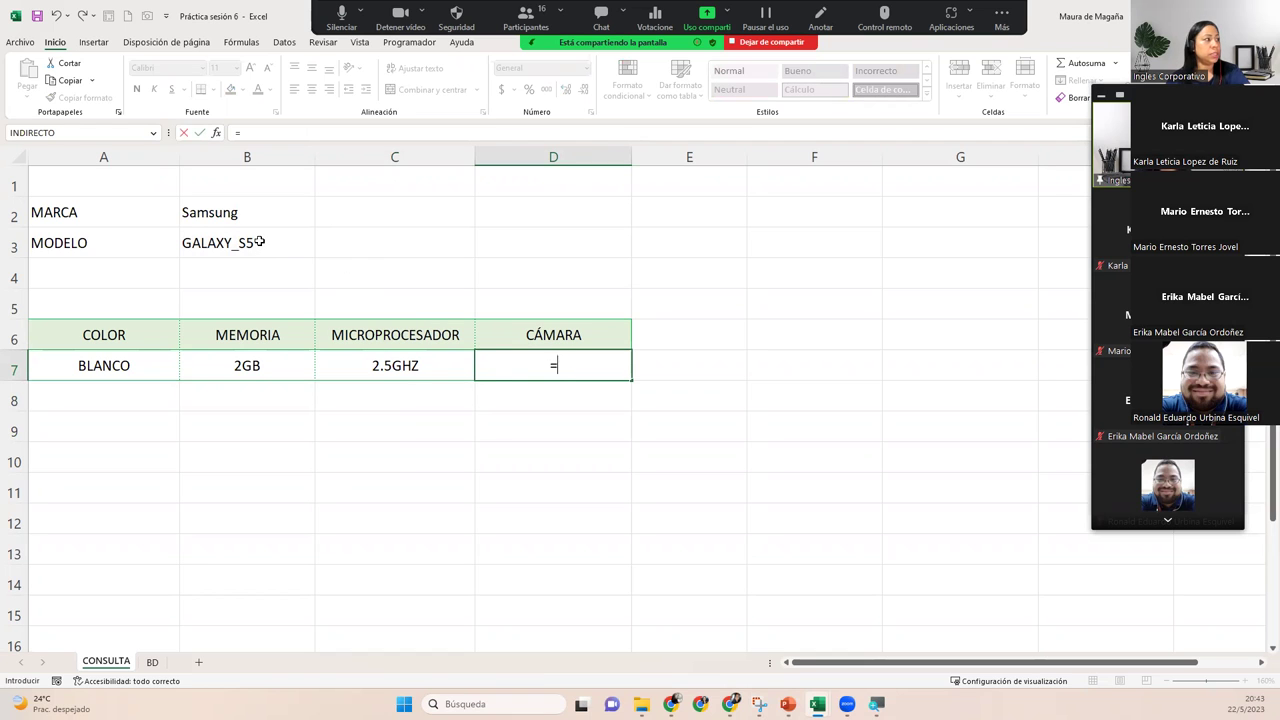
pyautogui.click(259, 241)
pyautogui.press('BackSpace')
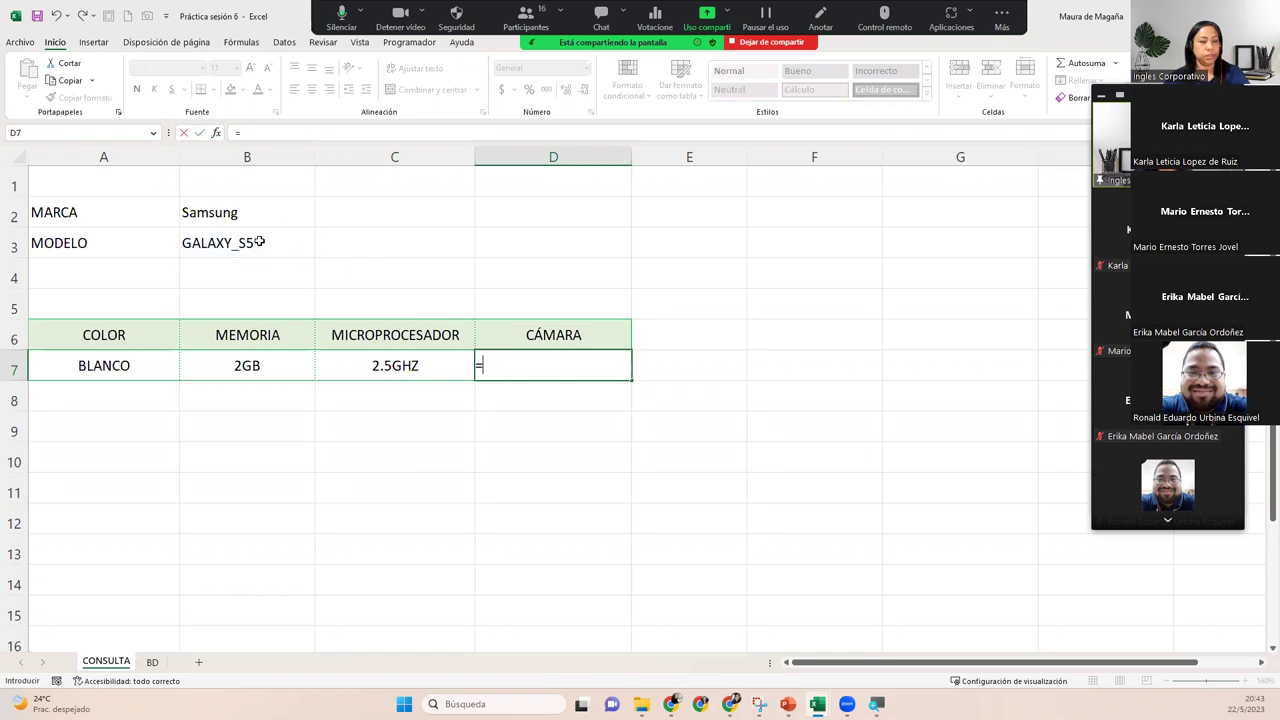
pyautogui.write('INDIRE')
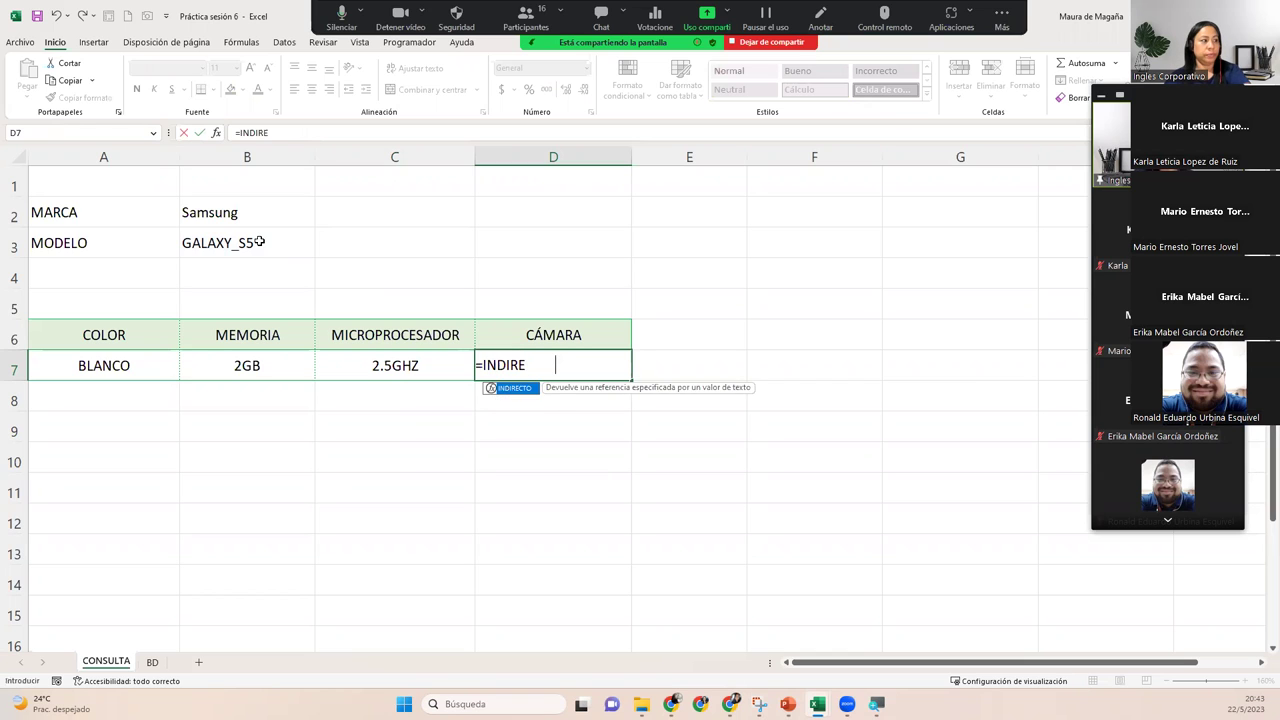
pyautogui.press('Tab')
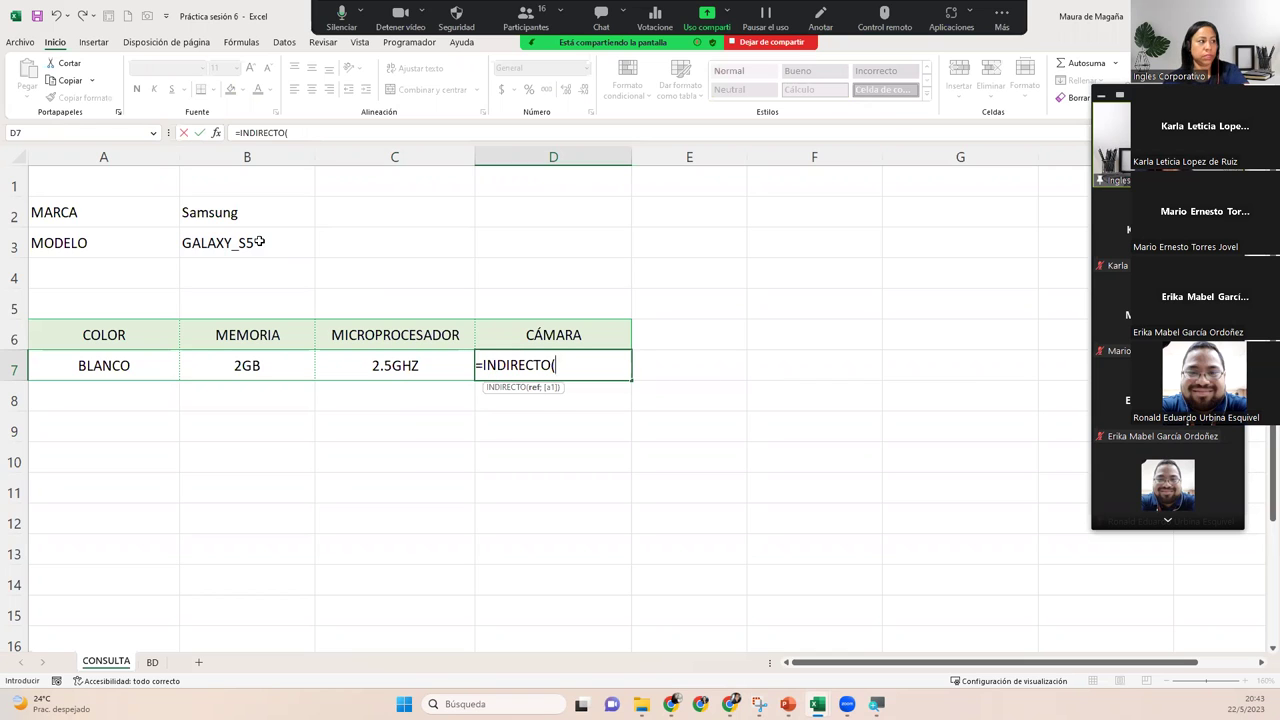
pyautogui.click(259, 241)
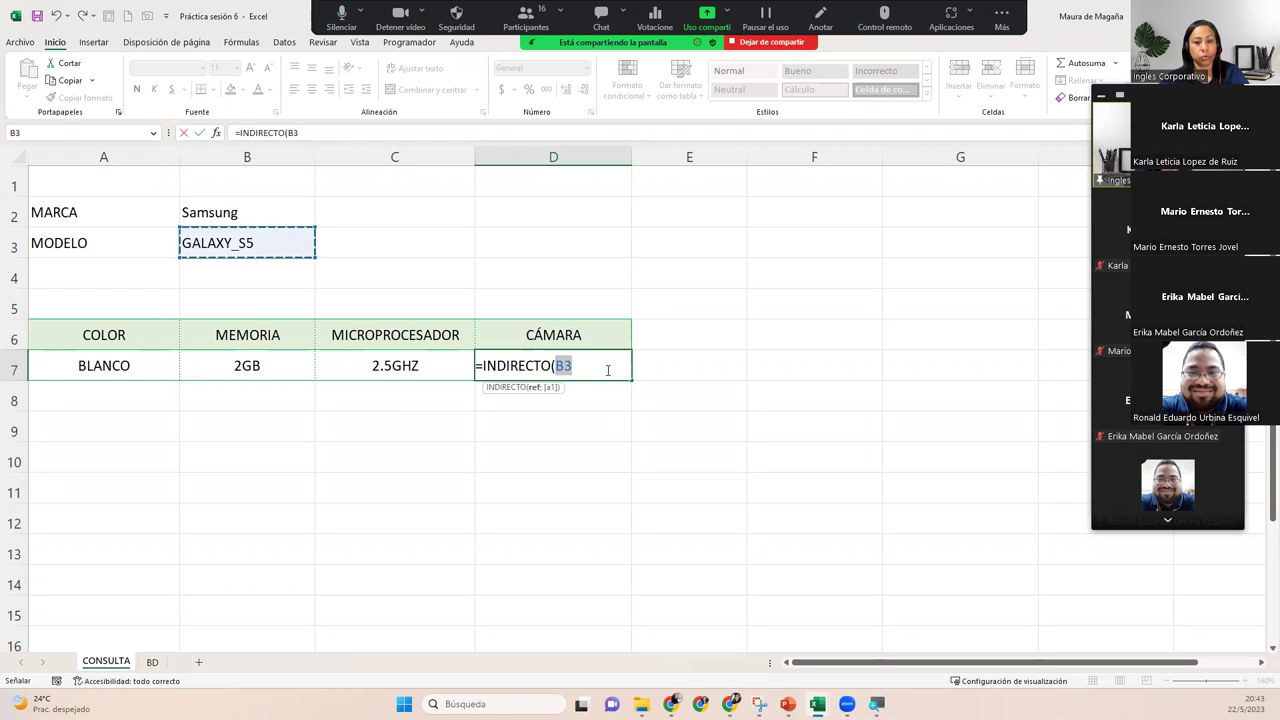
pyautogui.write('&')
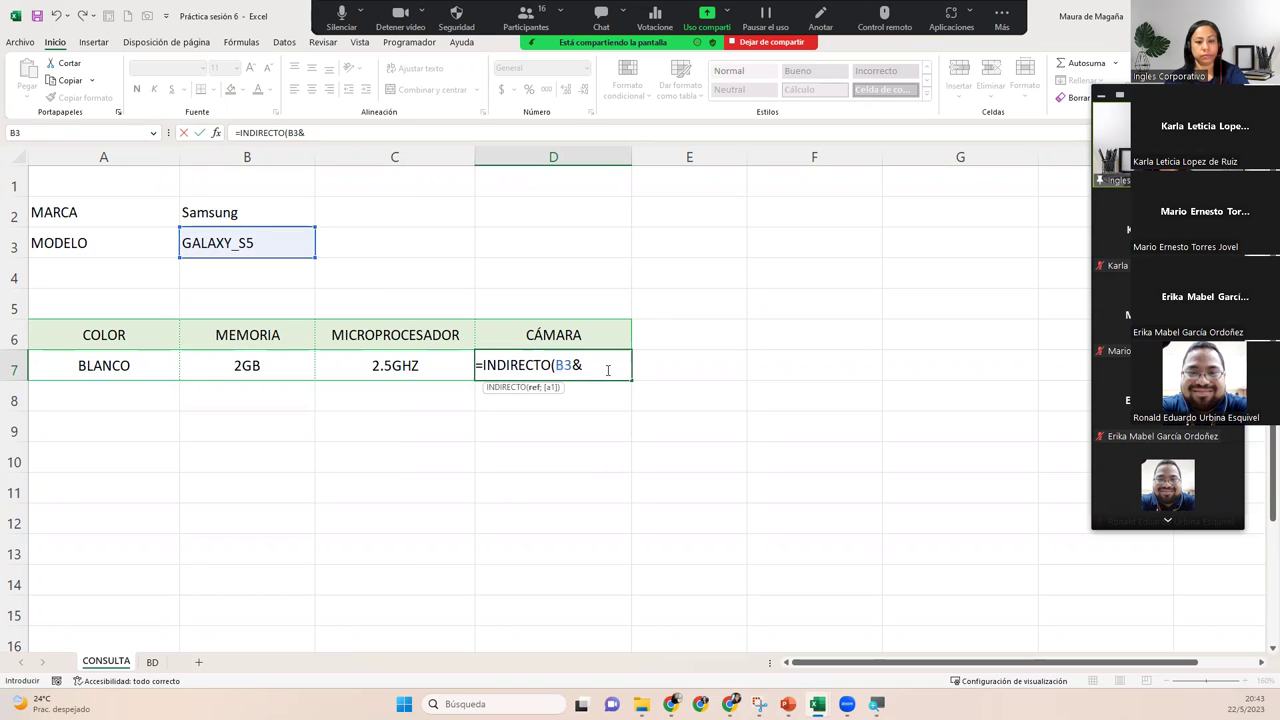
pyautogui.write('"')
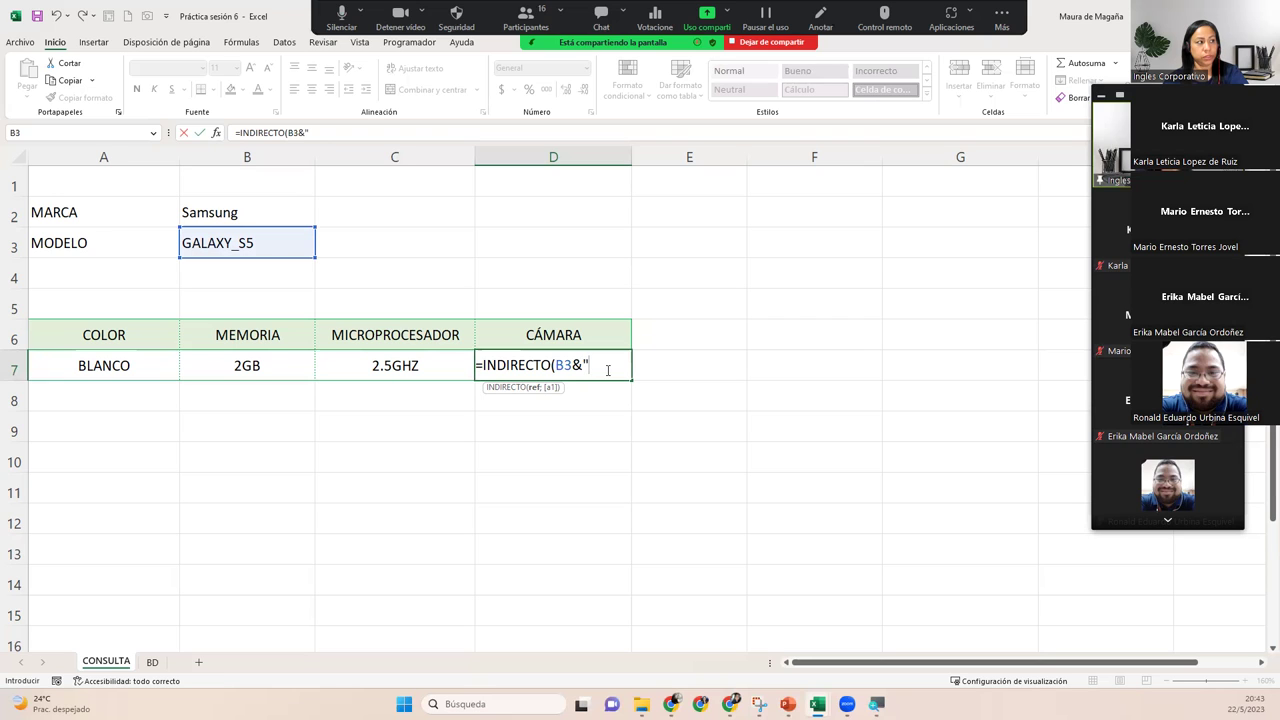
pyautogui.write('_')
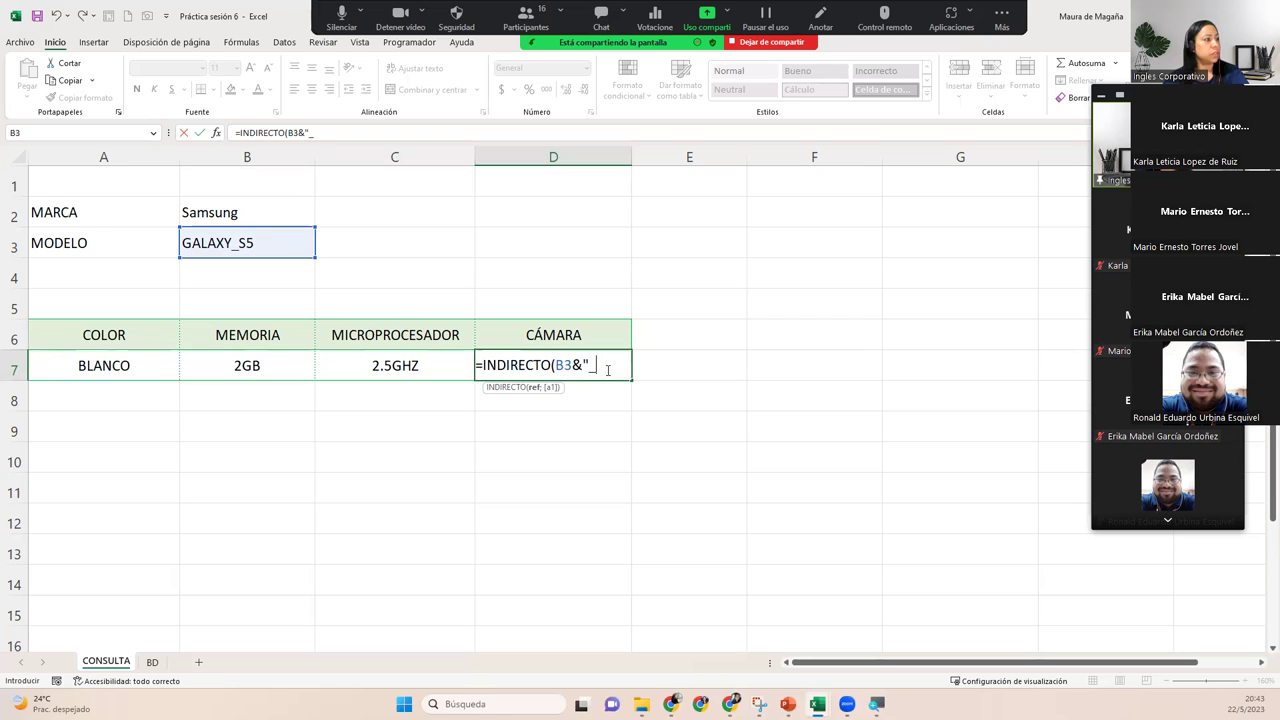
pyautogui.write('CAM')
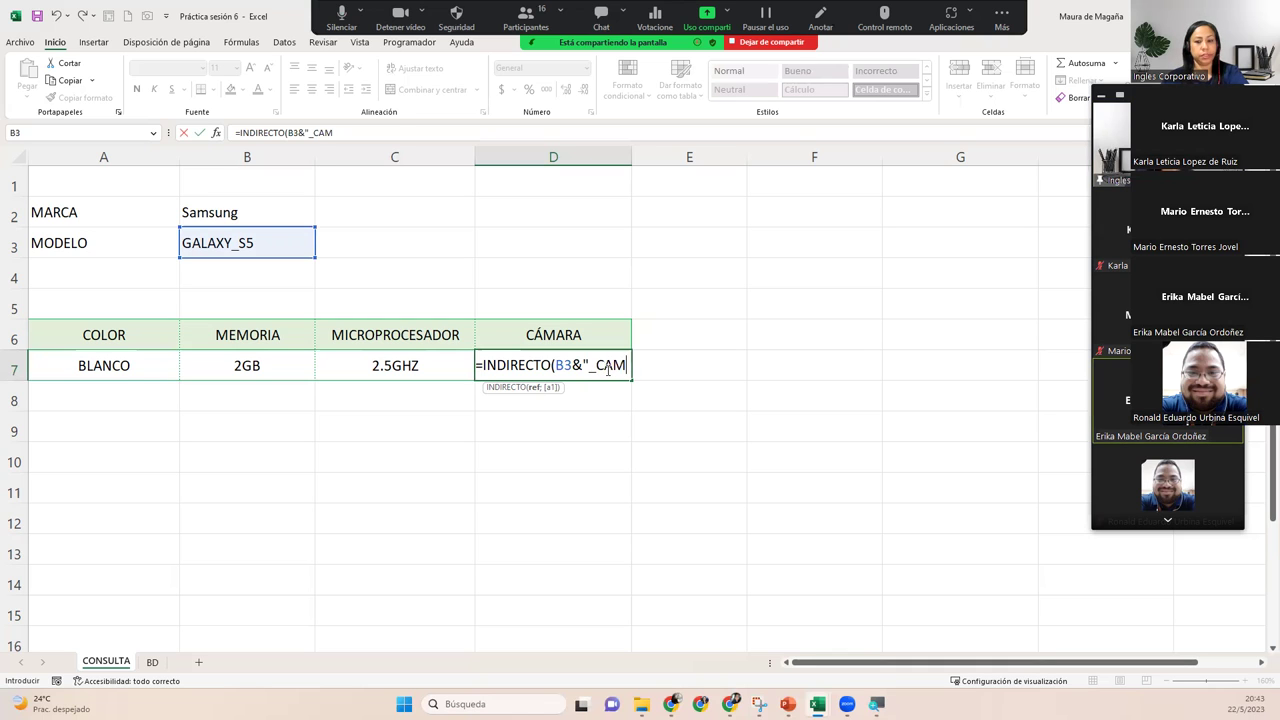
pyautogui.write(')')
pyautogui.press('Return')
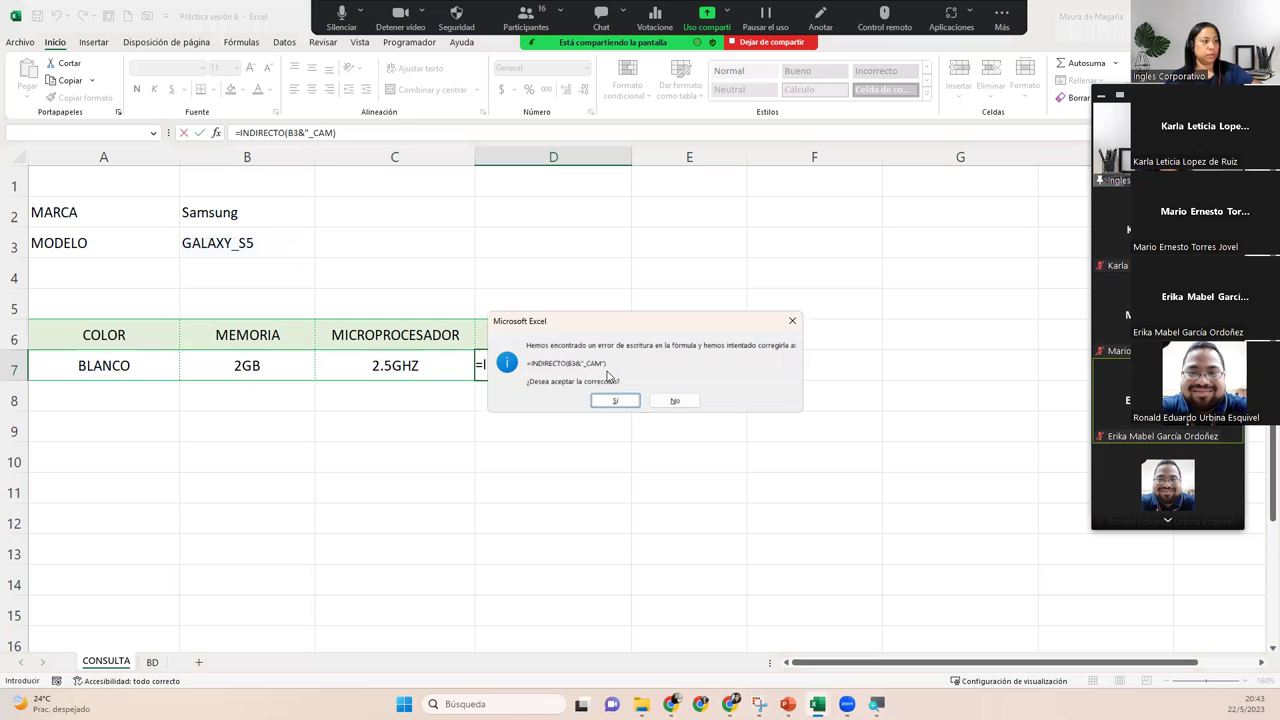
pyautogui.press('Return')
pyautogui.click(606, 369)
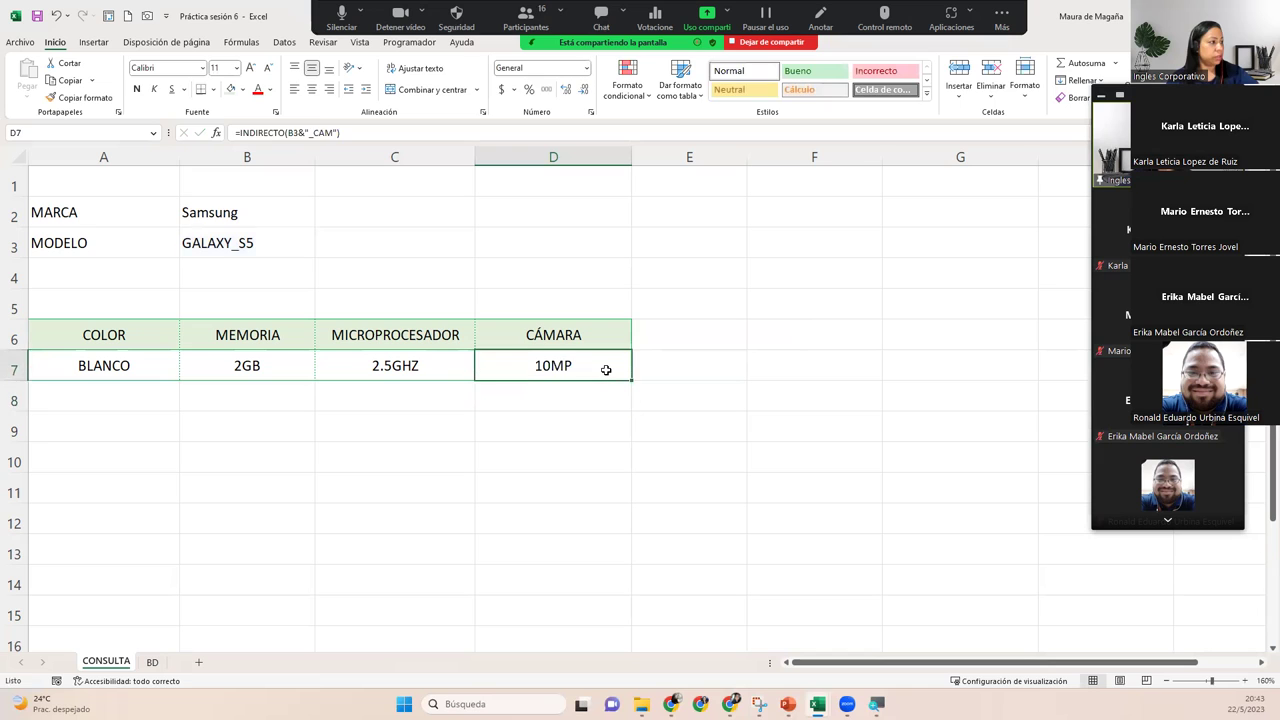
pyautogui.doubleClick(606, 369)
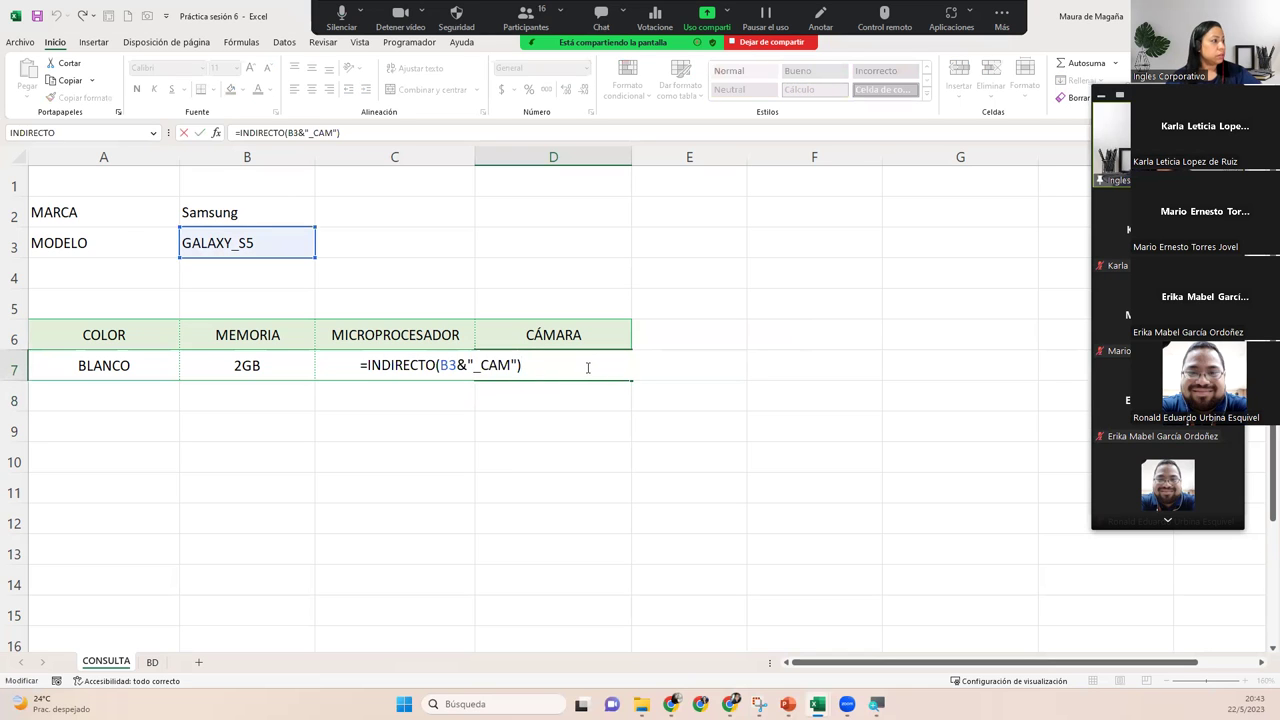
pyautogui.press('Return')
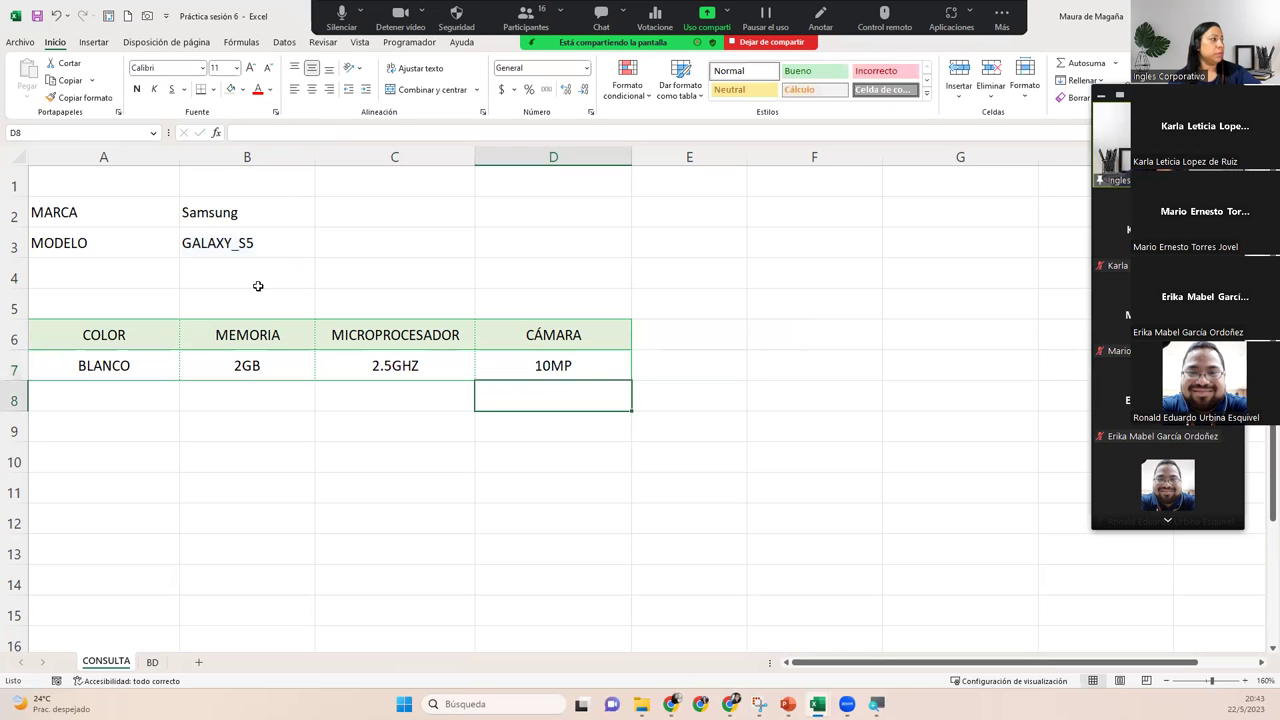
# Change the brand in B2 to Motorola using its dropdown.
pyautogui.click(288, 236)
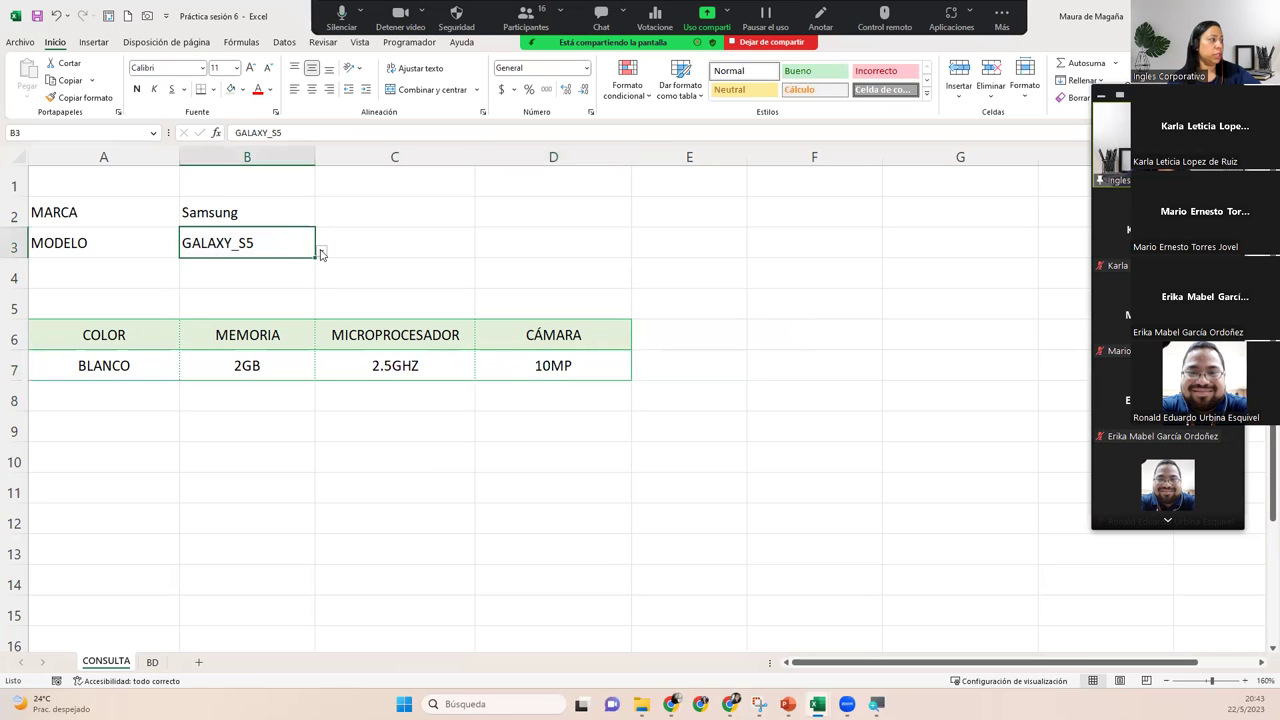
pyautogui.click(321, 251)
pyautogui.click(283, 210)
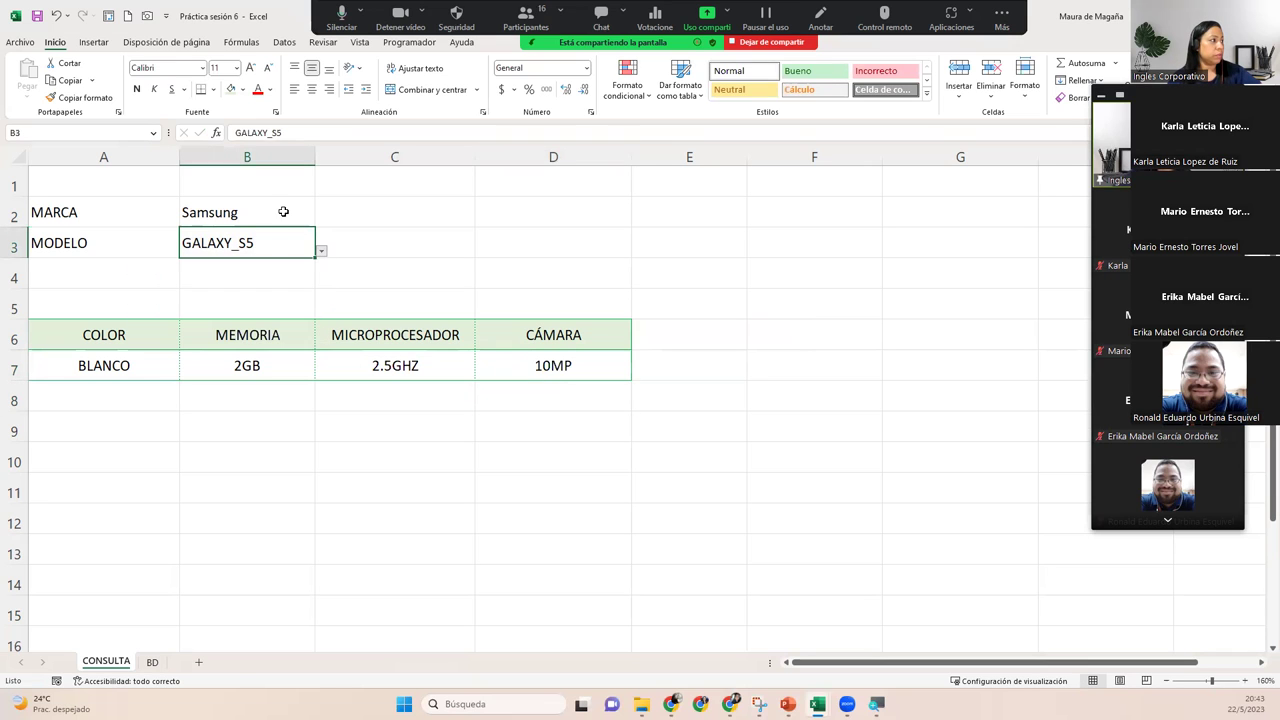
pyautogui.click(283, 210)
pyautogui.click(321, 219)
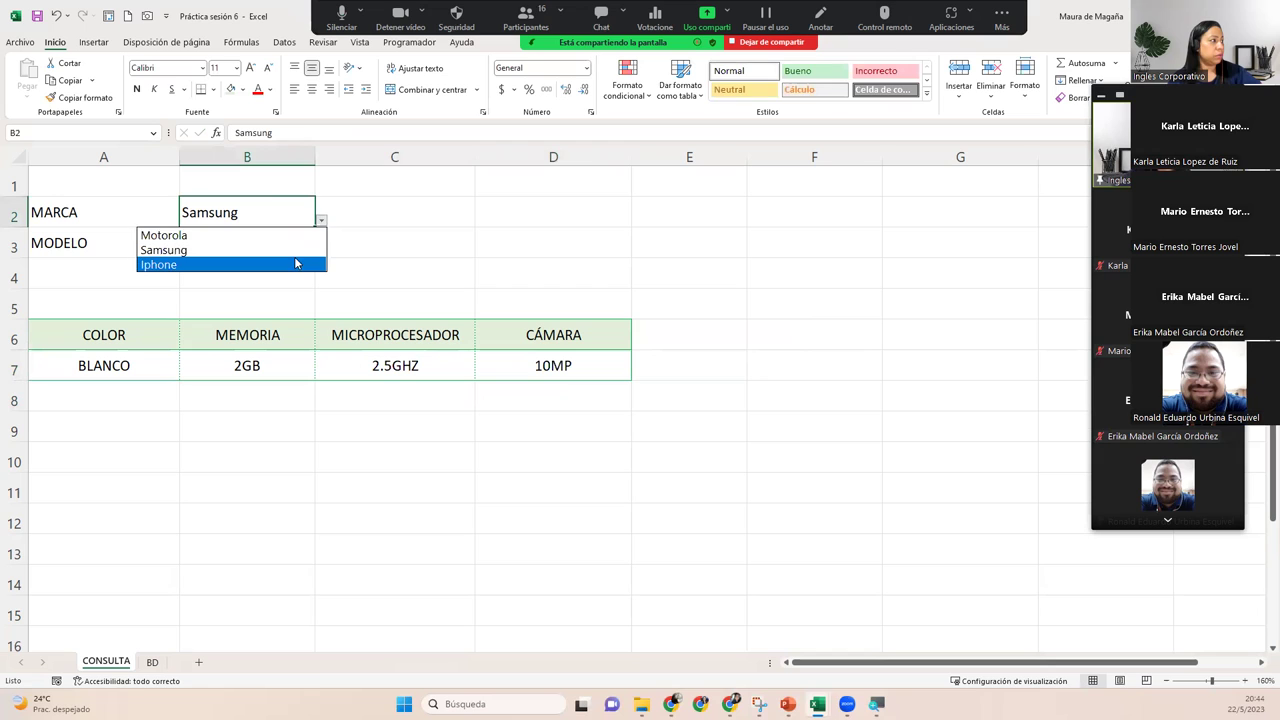
pyautogui.click(306, 237)
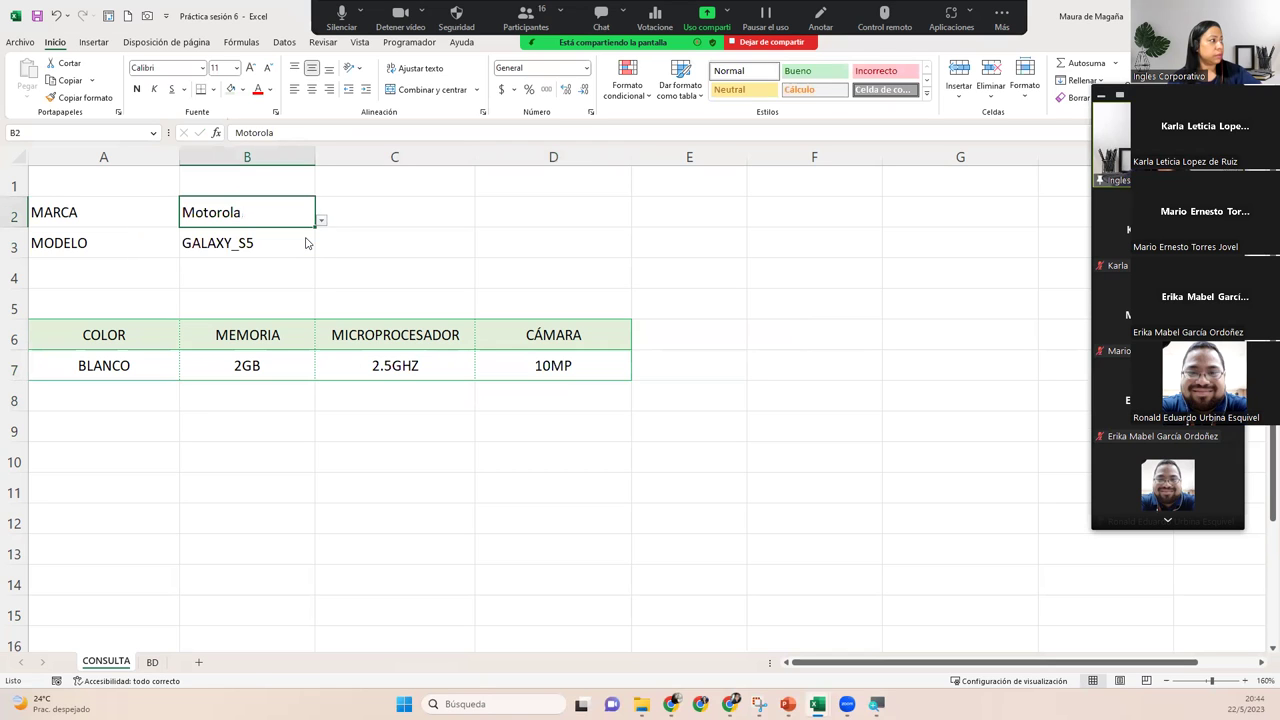
# Try models DROID_MAXX_2 and DROID_MAXX in B3, finishing on DROID_MAXX_2.
pyautogui.click(306, 243)
pyautogui.click(321, 251)
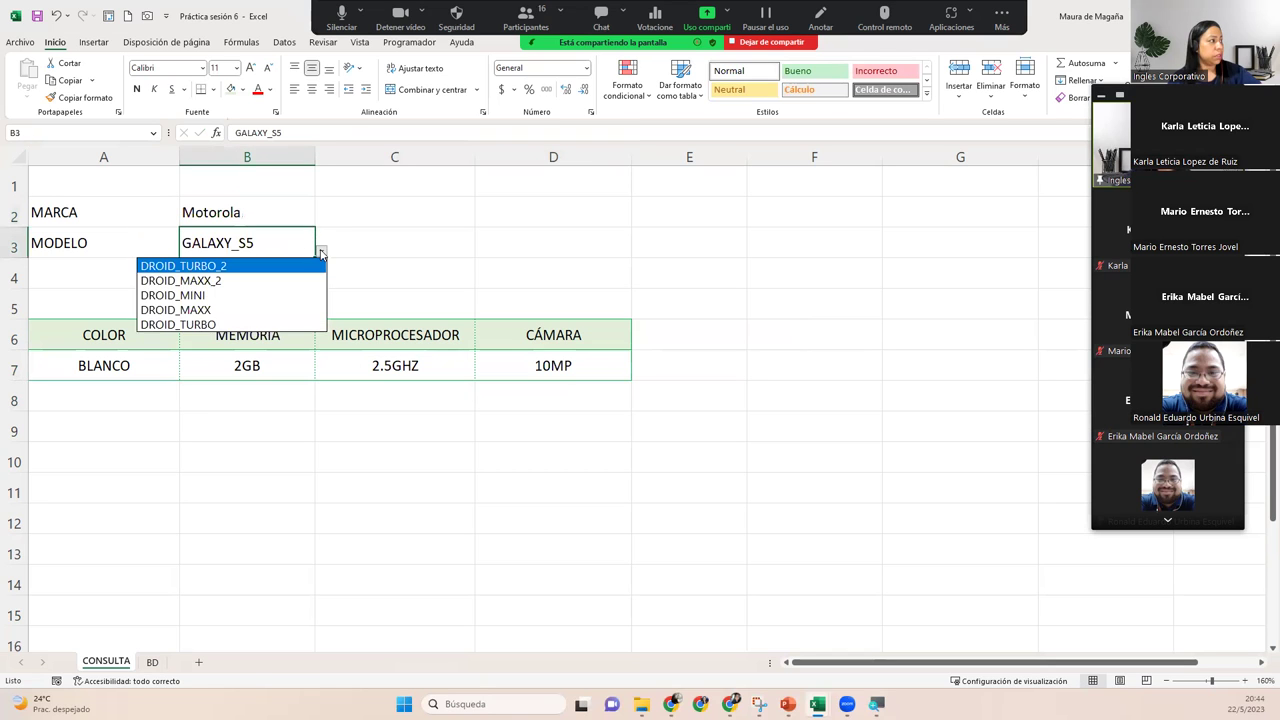
pyautogui.click(272, 279)
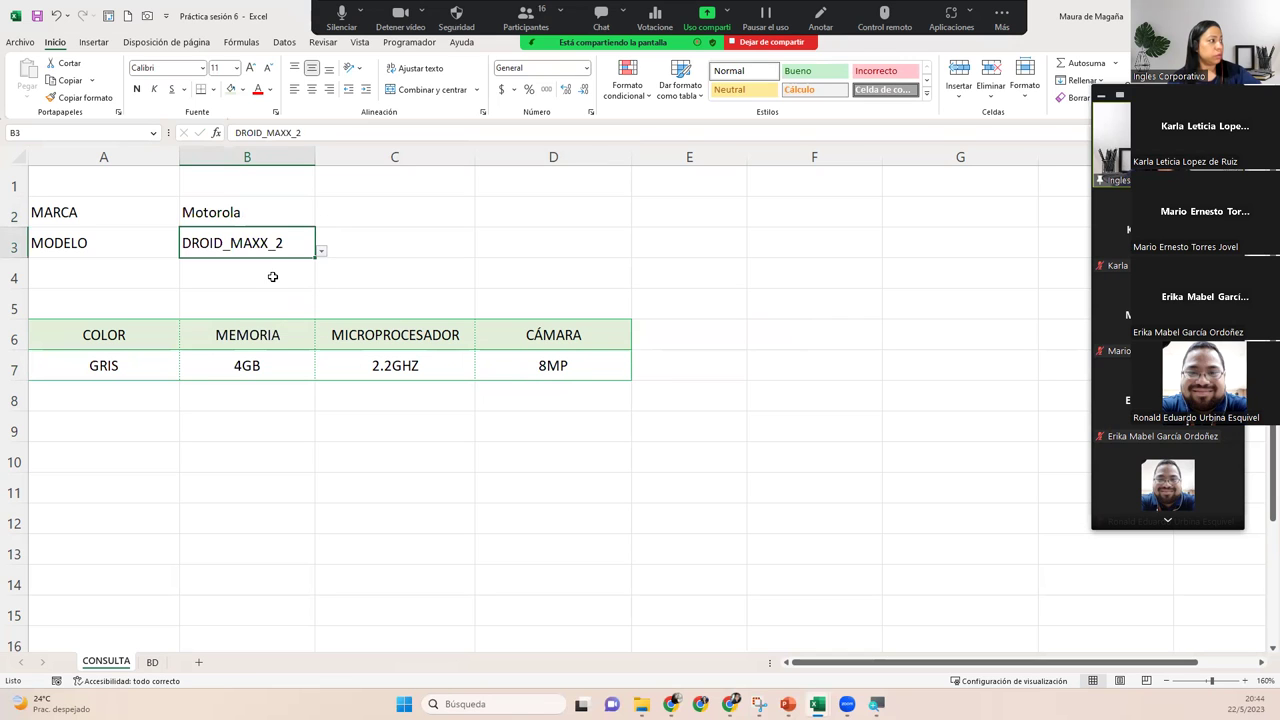
pyautogui.click(321, 251)
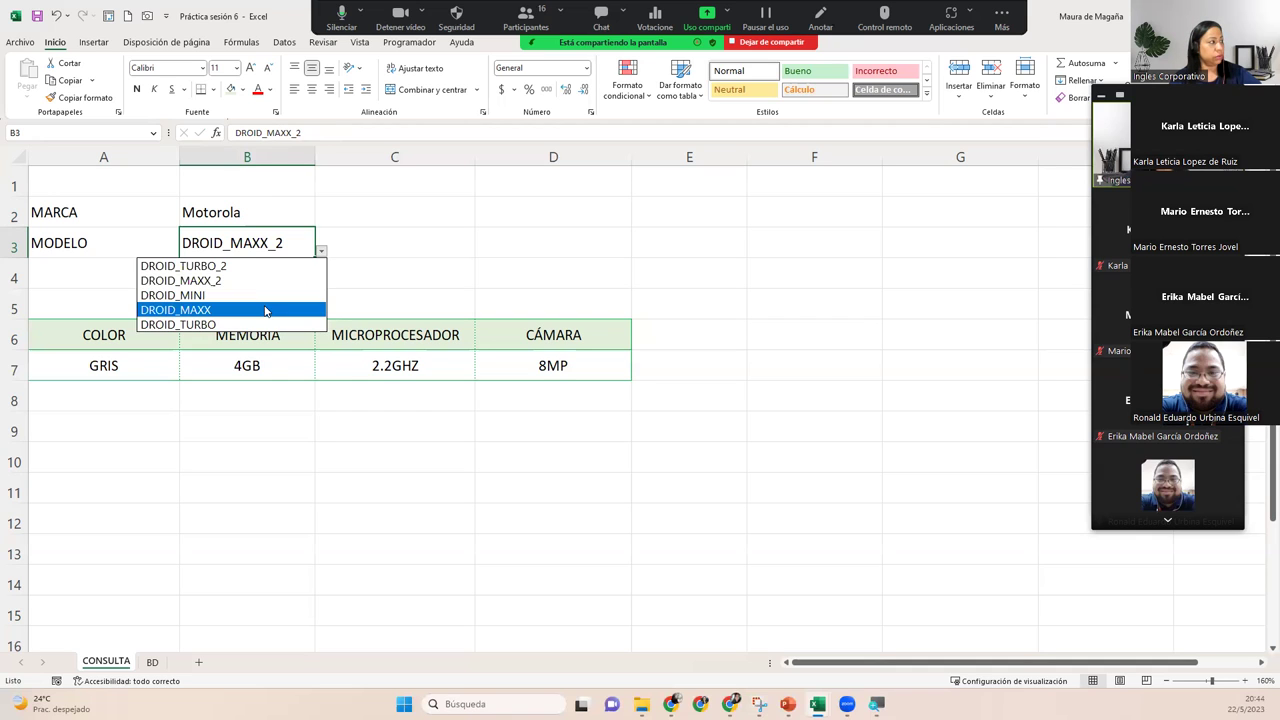
pyautogui.click(266, 311)
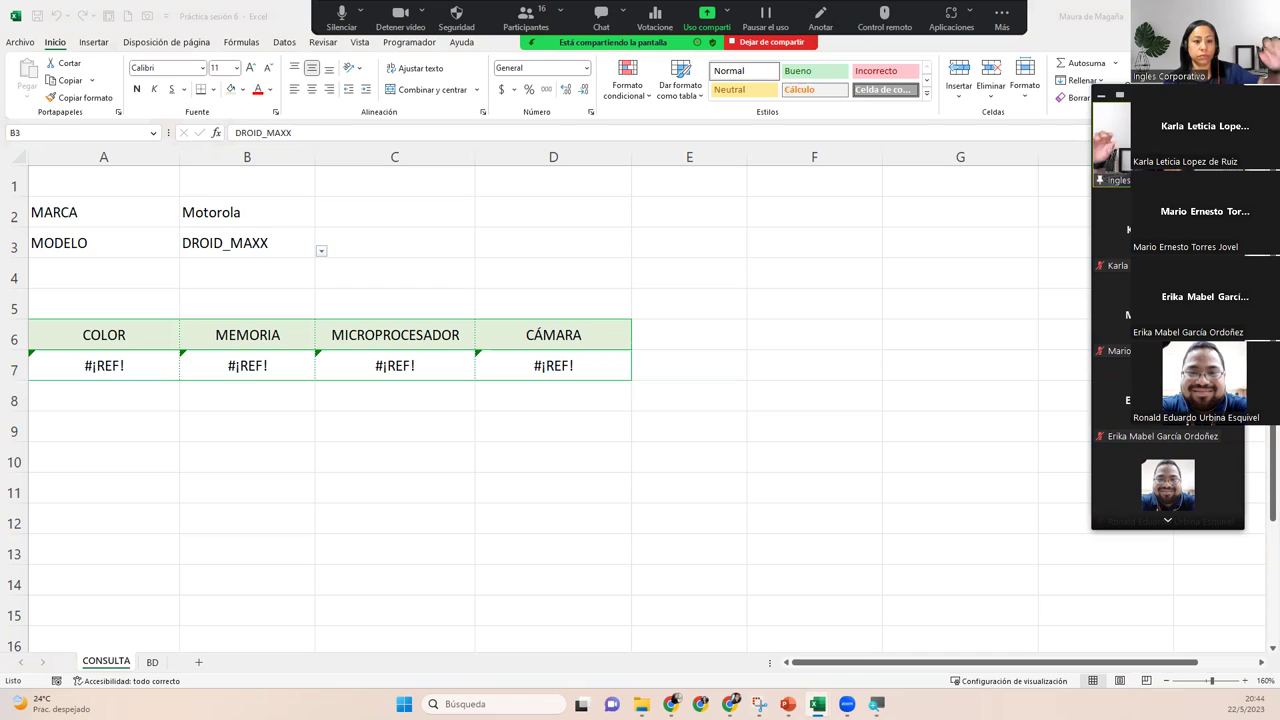
pyautogui.press('F2')
pyautogui.press('Escape')
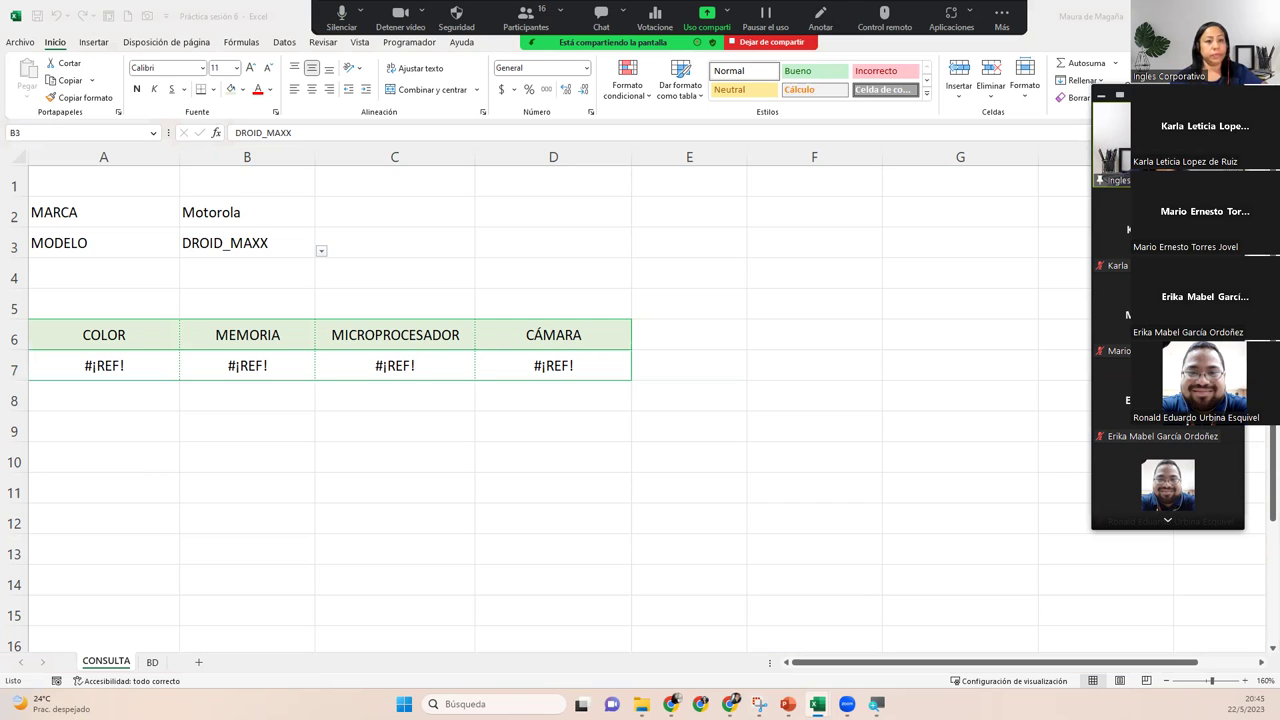
pyautogui.click(322, 251)
pyautogui.click(321, 251)
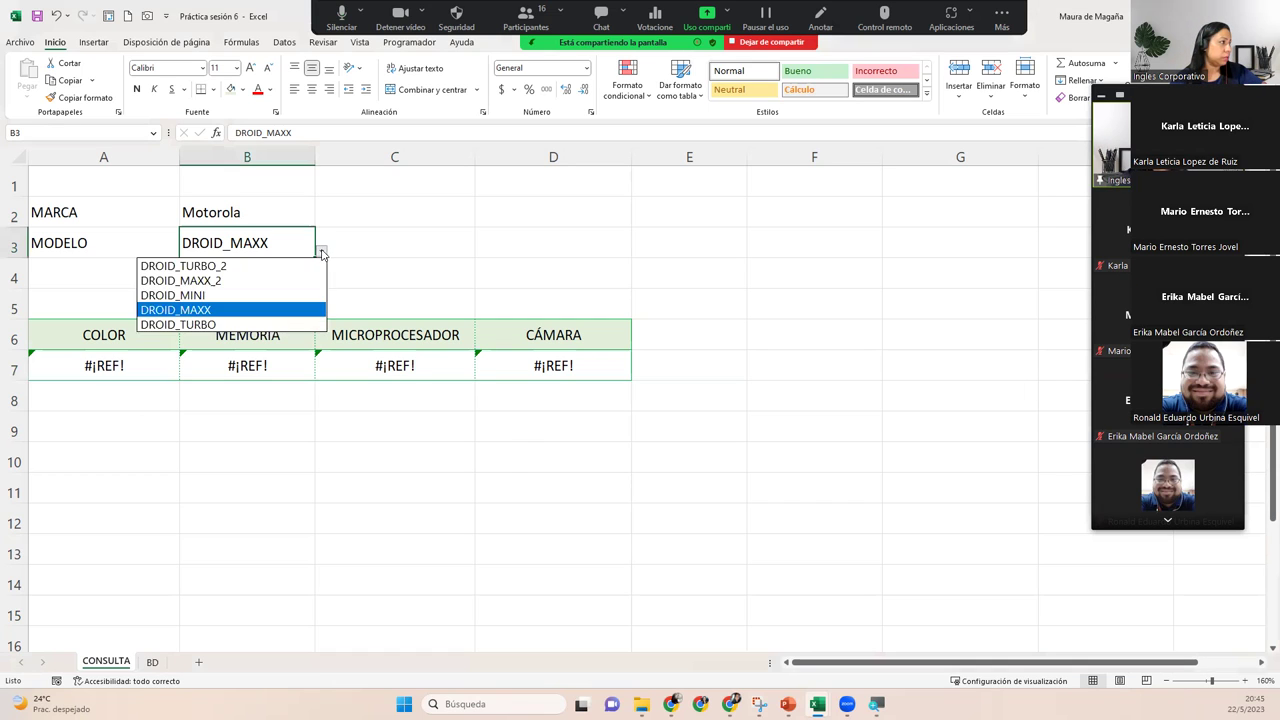
pyautogui.click(229, 281)
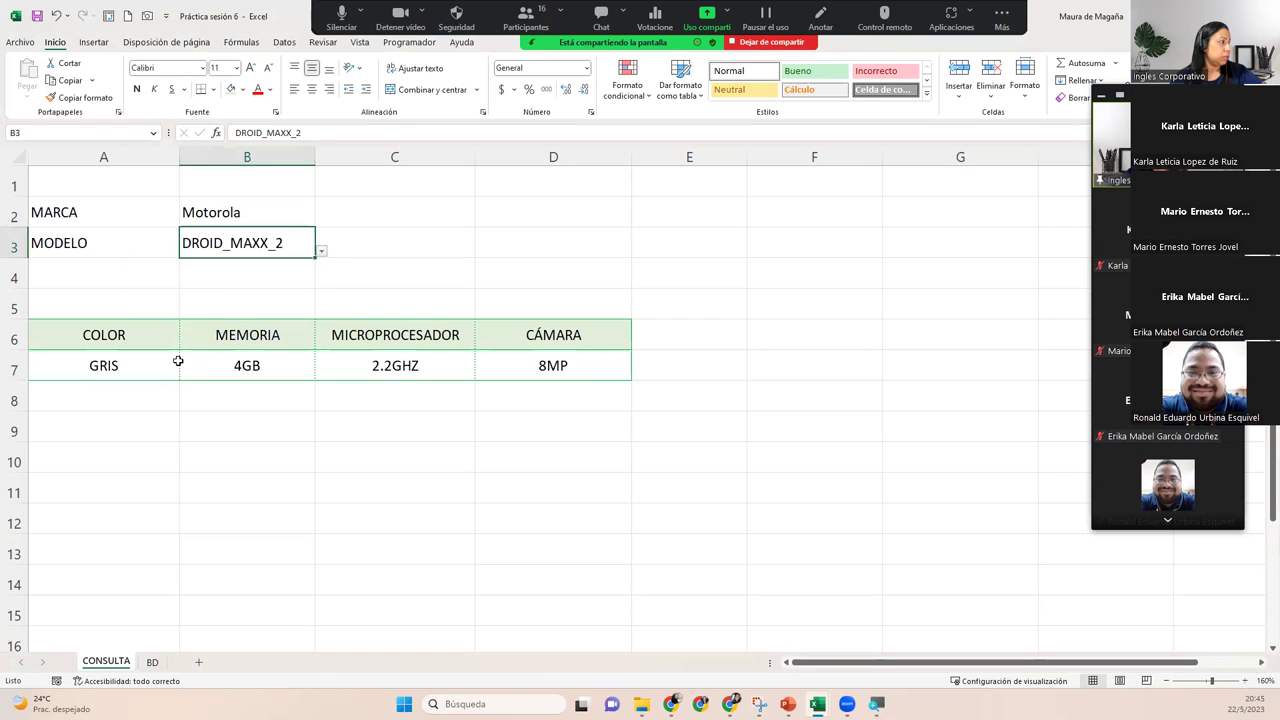
pyautogui.click(153, 405)
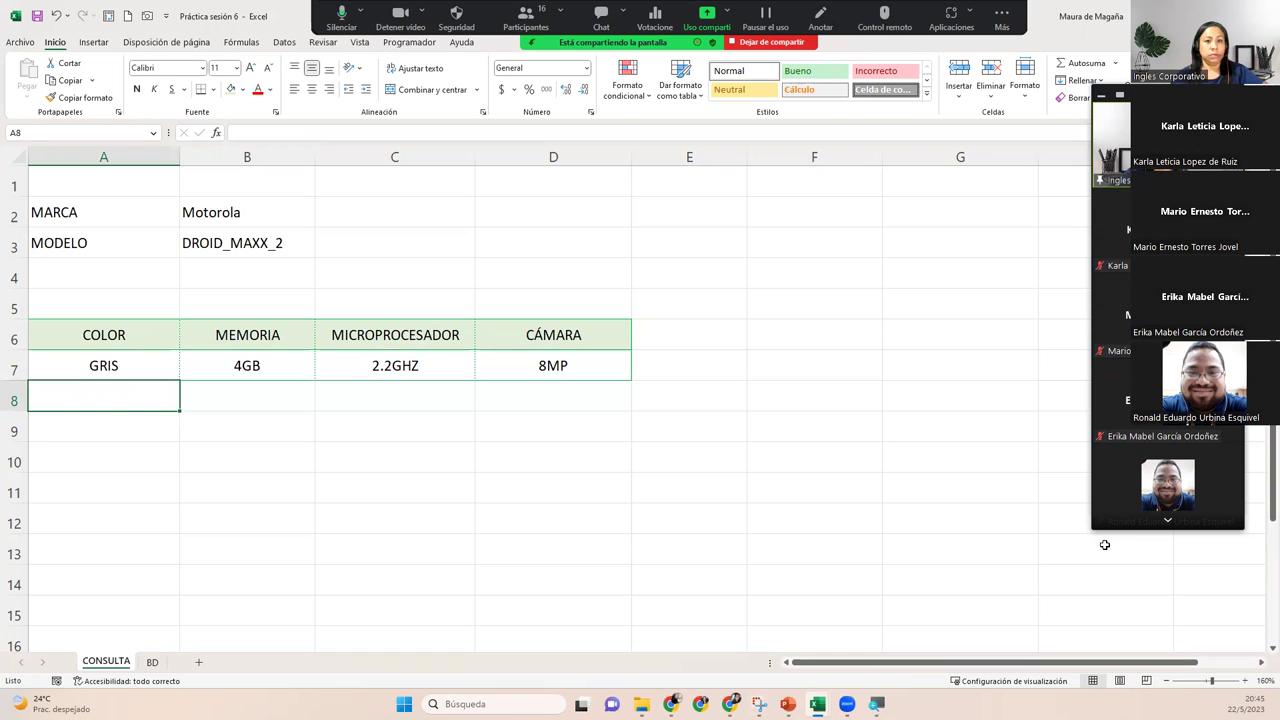
pyautogui.click(144, 371)
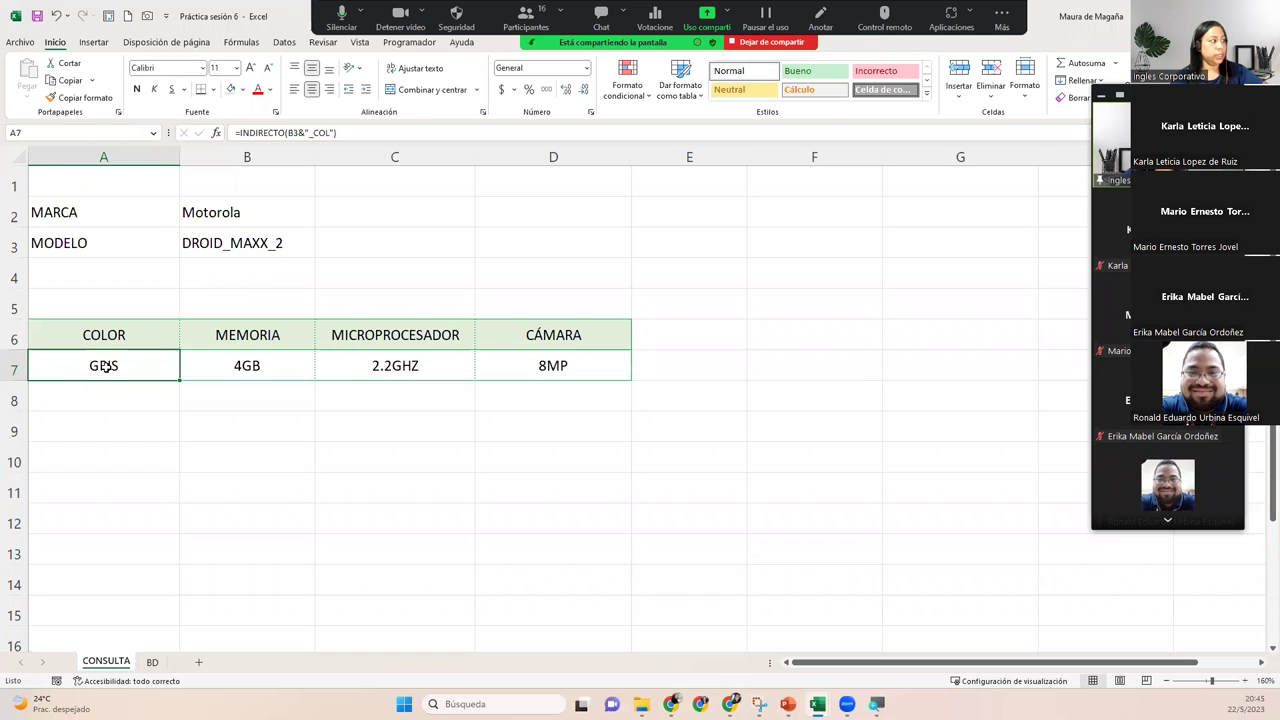
pyautogui.doubleClick(104, 367)
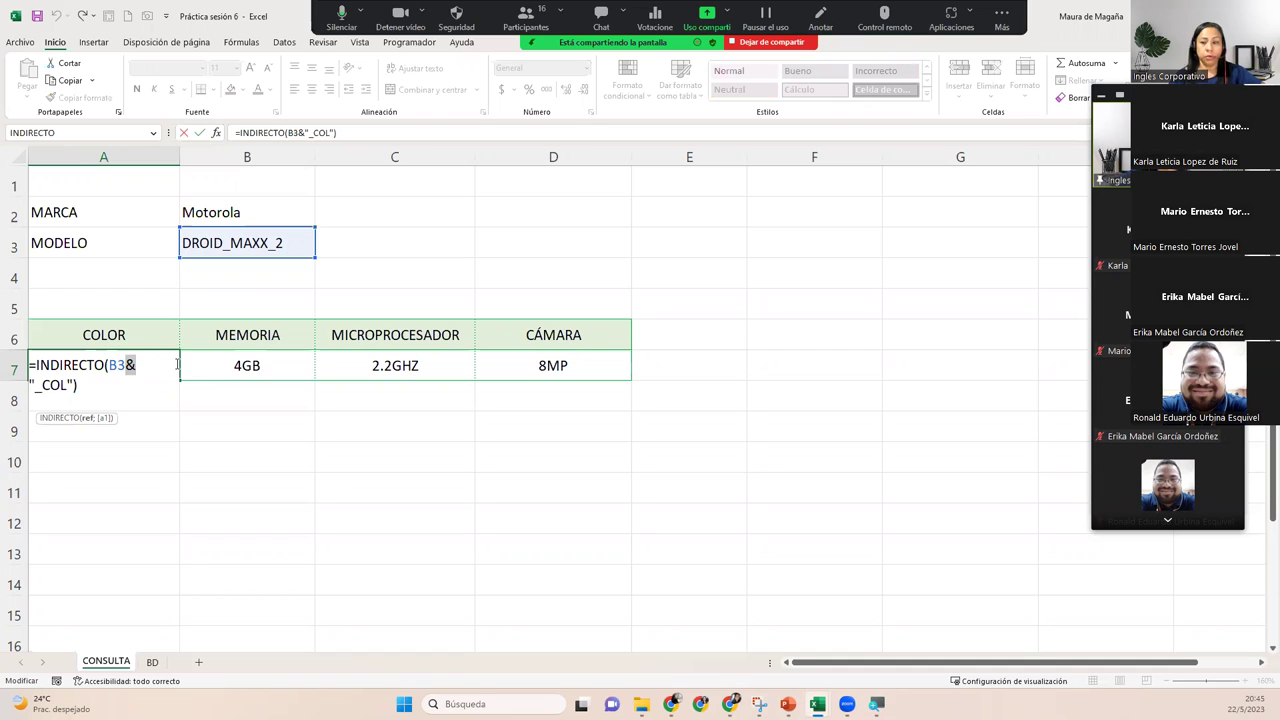
pyautogui.press('Return')
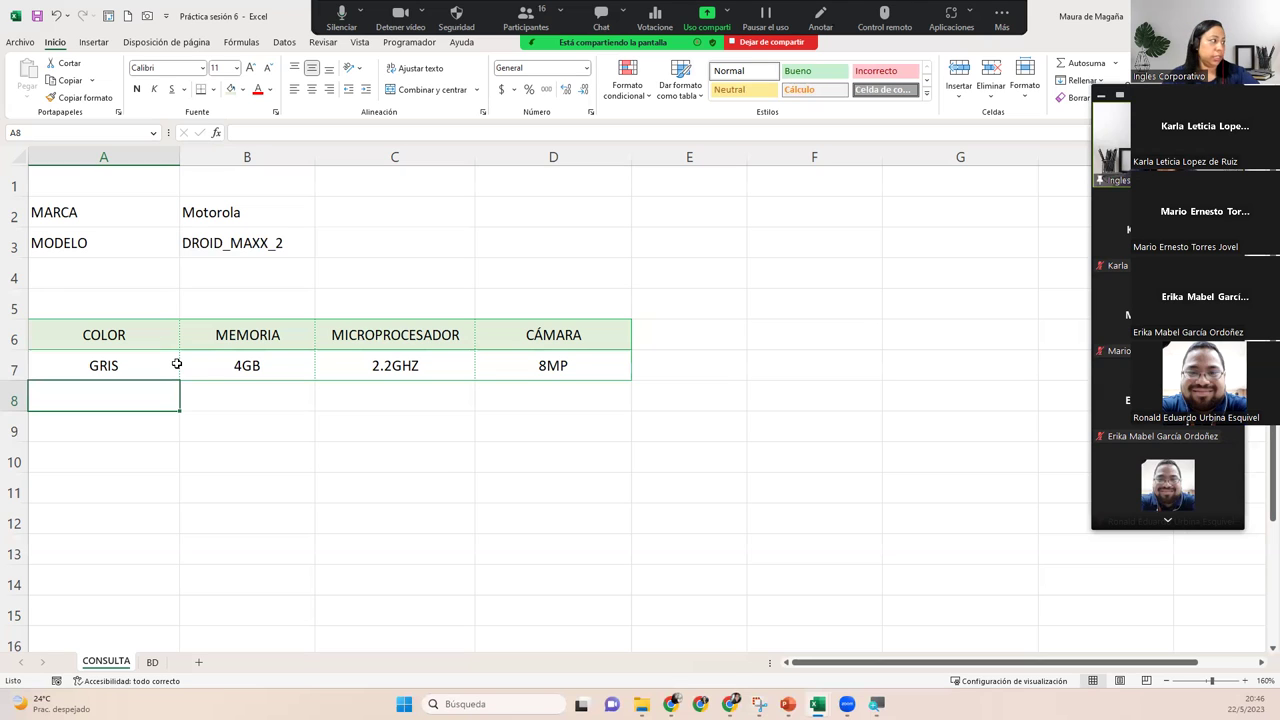
# Abandon the started INDICE formula in A8 and zoom the sheet in three increments.
pyautogui.write('=')
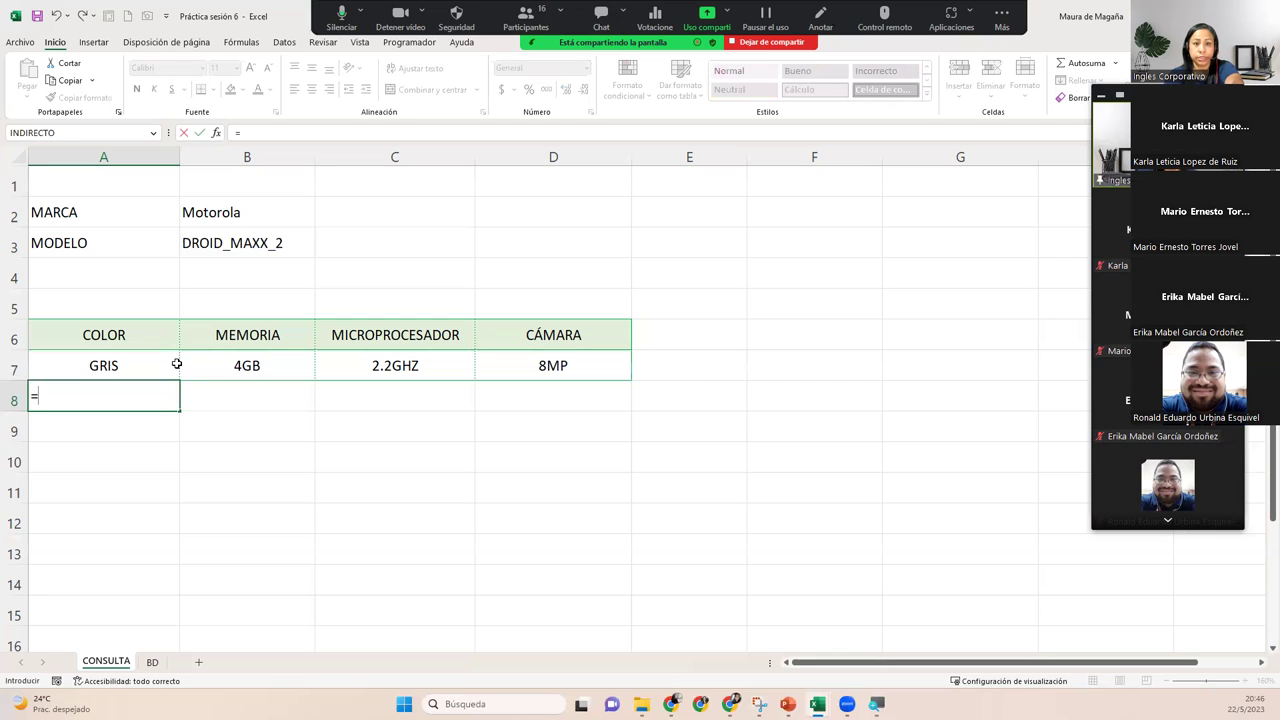
pyautogui.write('INDI')
pyautogui.press('Tab')
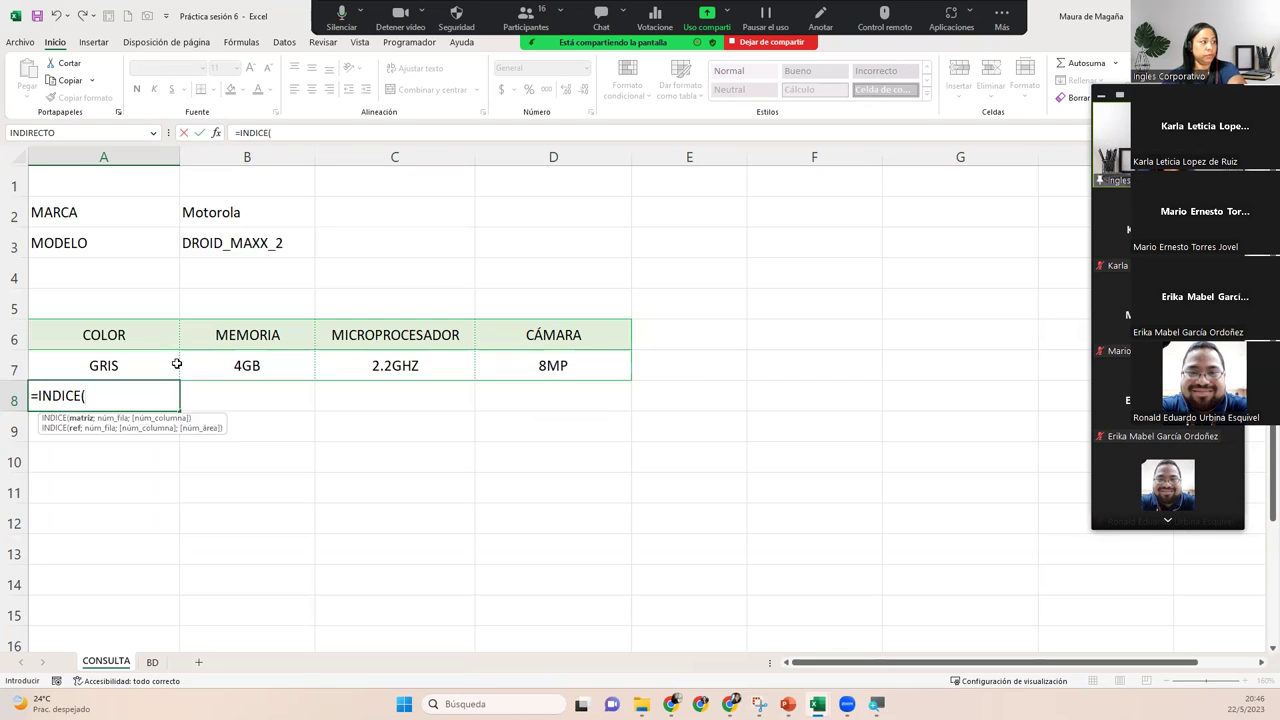
pyautogui.press('Escape')
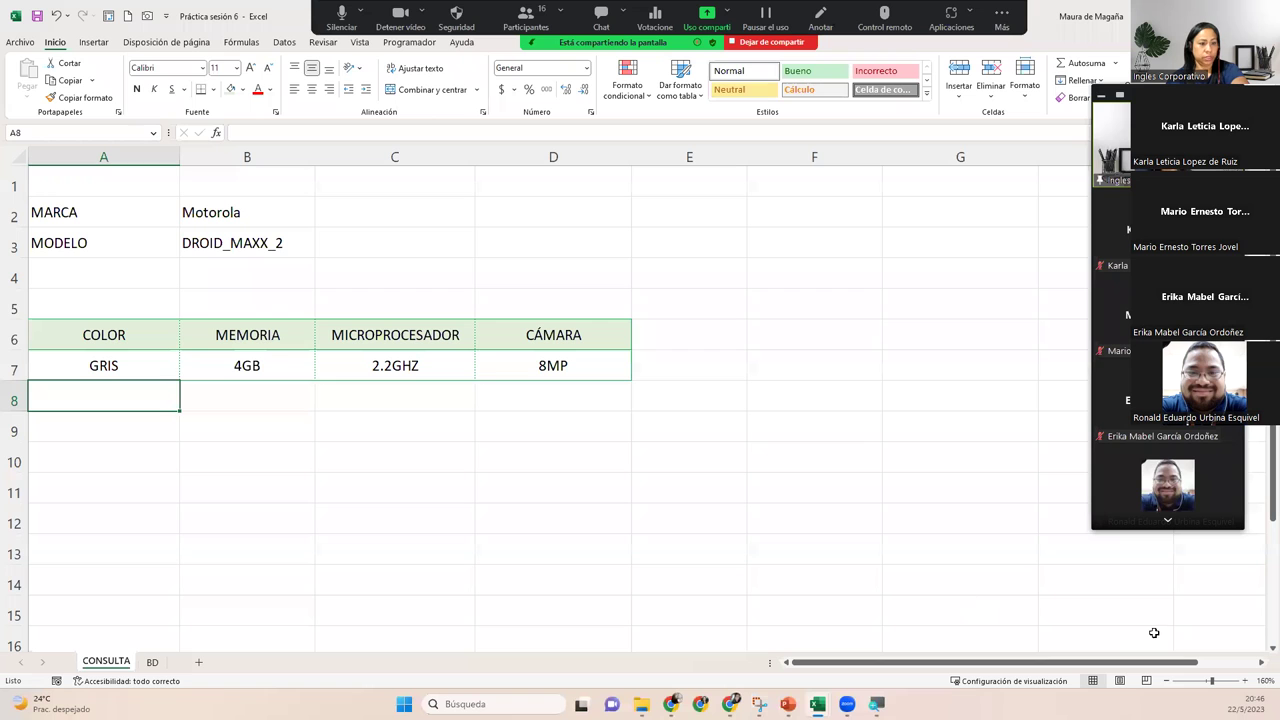
pyautogui.click(1245, 681)
pyautogui.click(1245, 681)
pyautogui.click(1245, 681)
pyautogui.click(1245, 681)
pyautogui.click(1245, 681)
pyautogui.click(1245, 681)
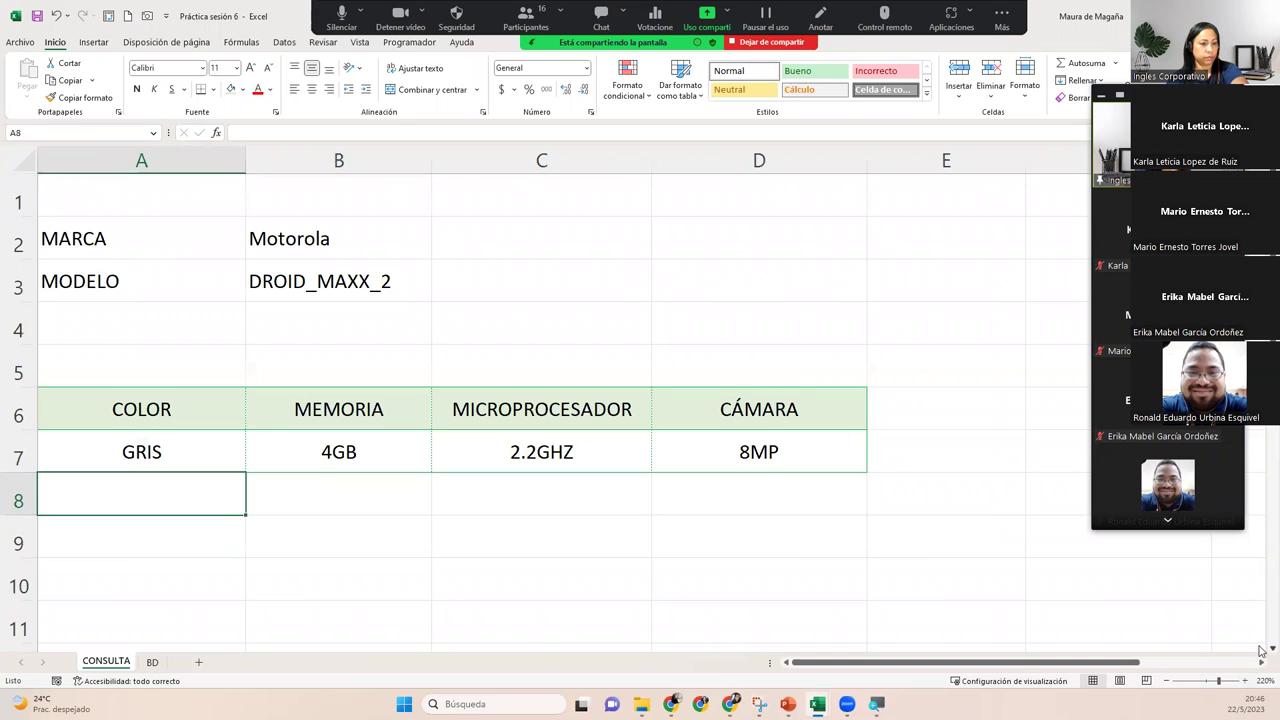
pyautogui.scroll(-2, 1261, 650)
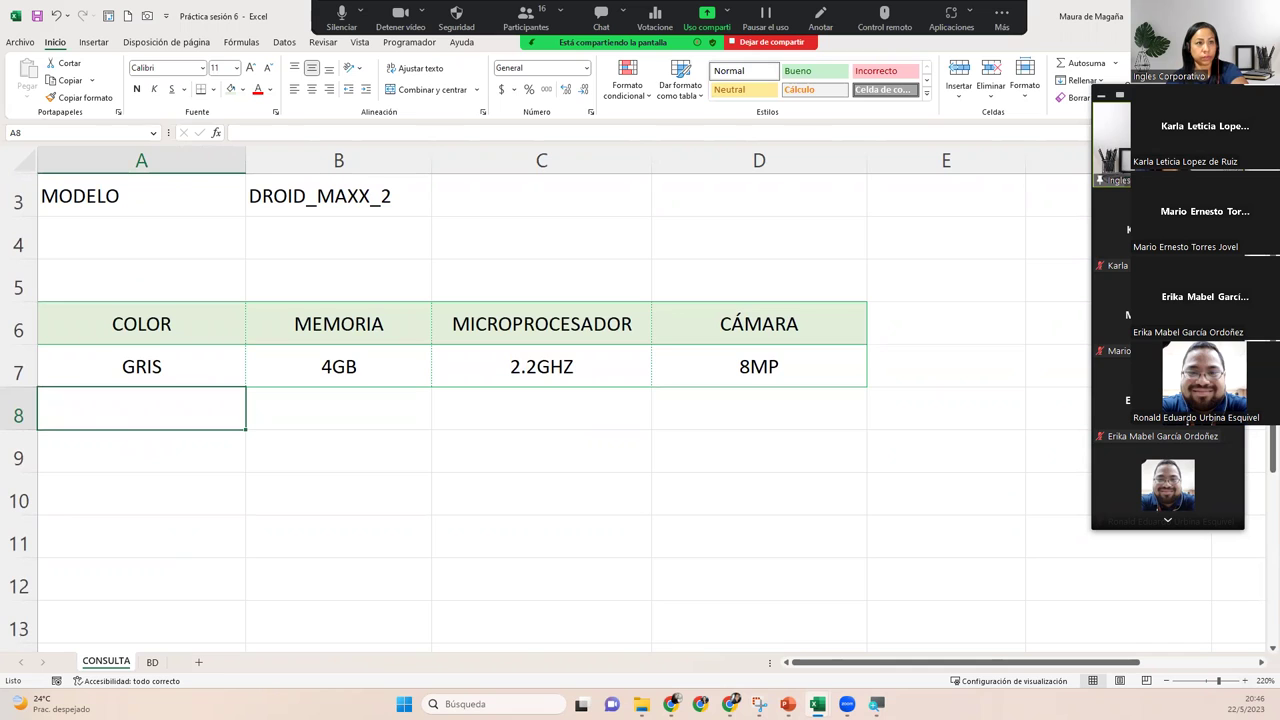
pyautogui.scroll(1, 582, 400)
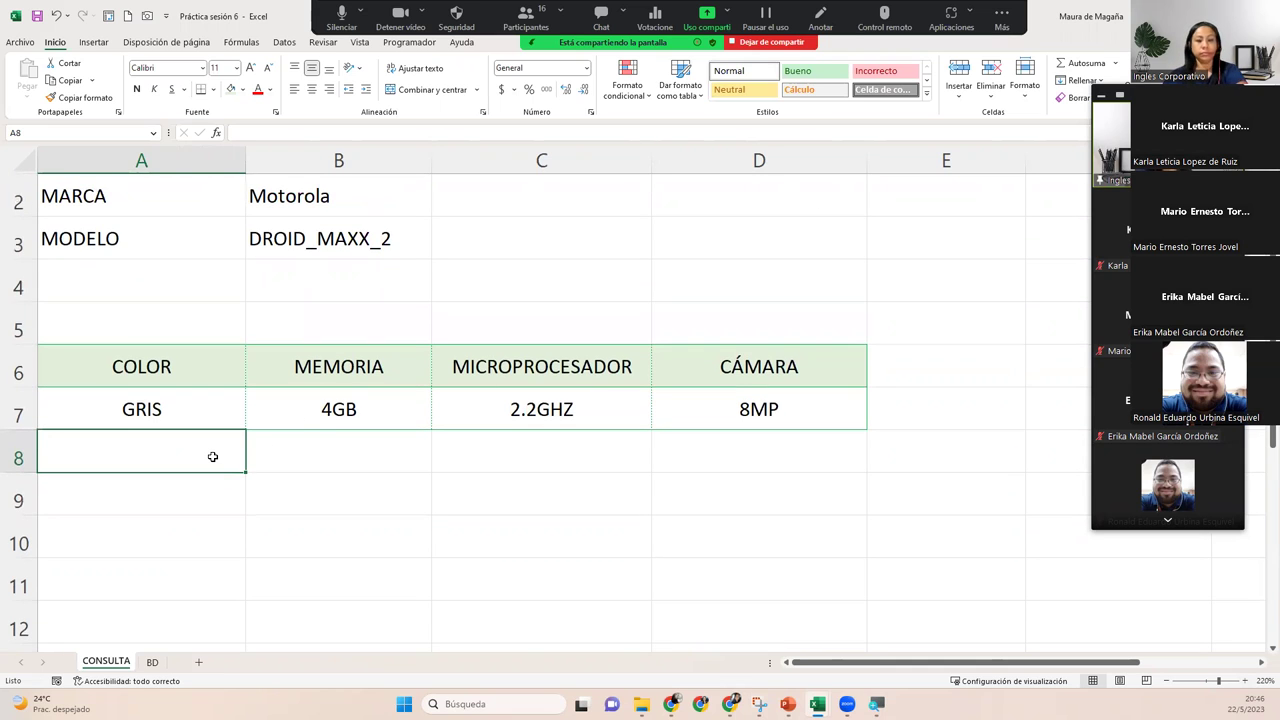
# Enter =INDIRECTO(CONCATENAR(B3;"_COL")) in A8 so it returns GRIS.
pyautogui.write('=')
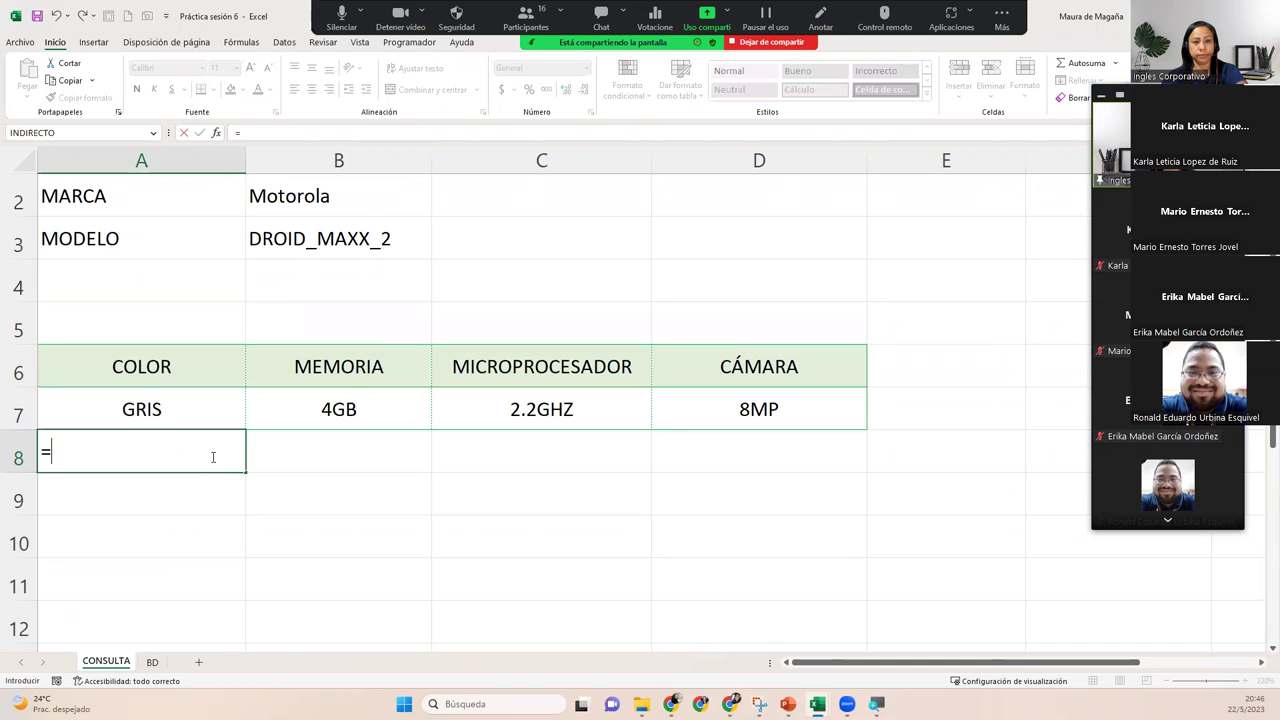
pyautogui.write('INDI')
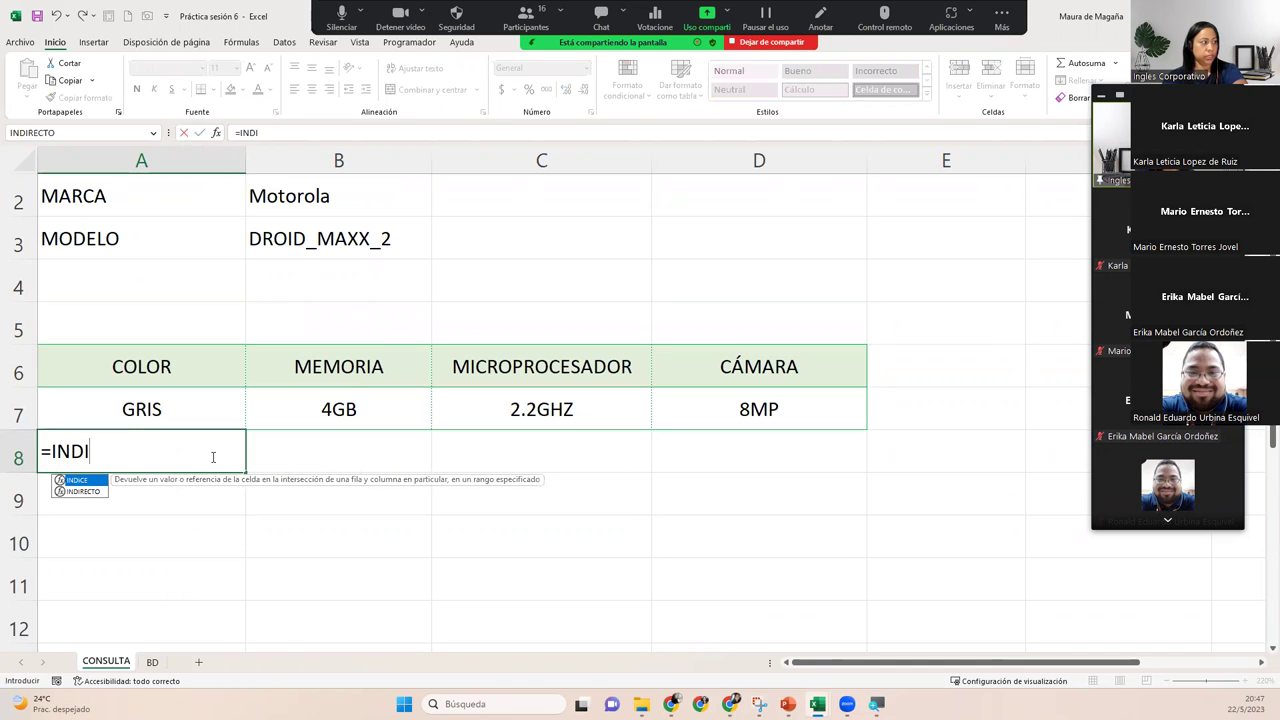
pyautogui.press('Down')
pyautogui.press('Tab')
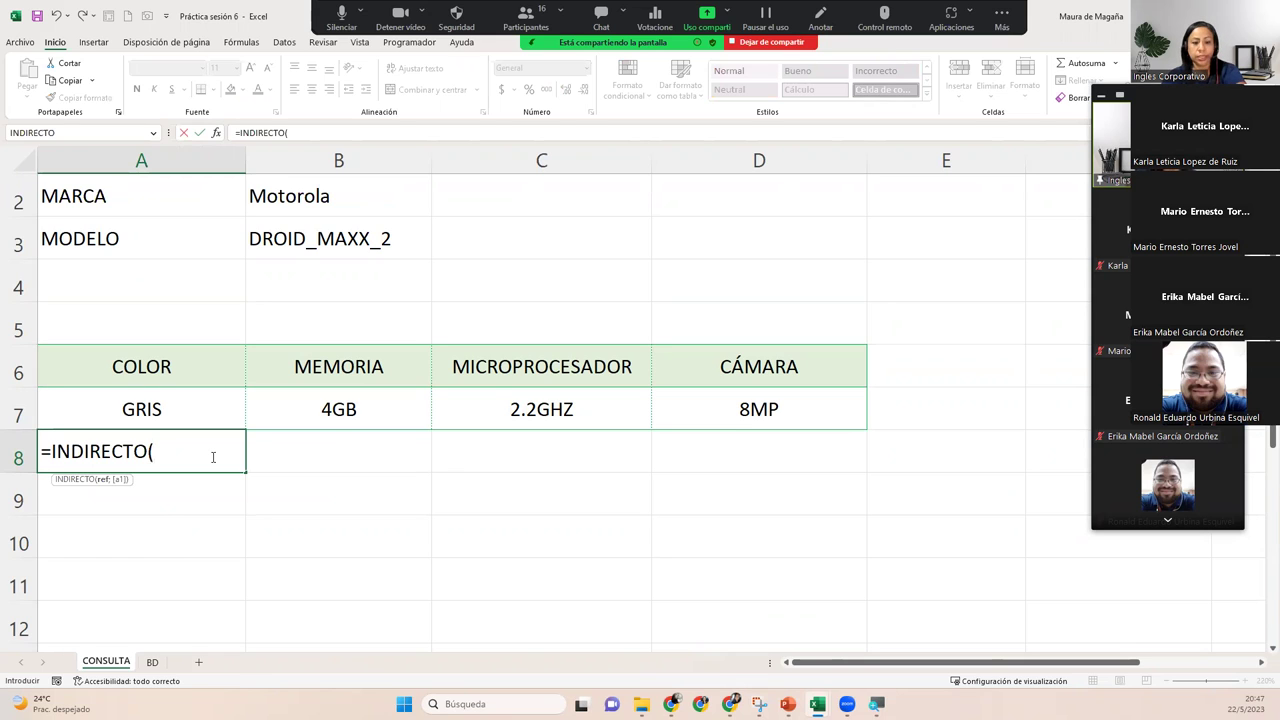
pyautogui.write('CONCAT')
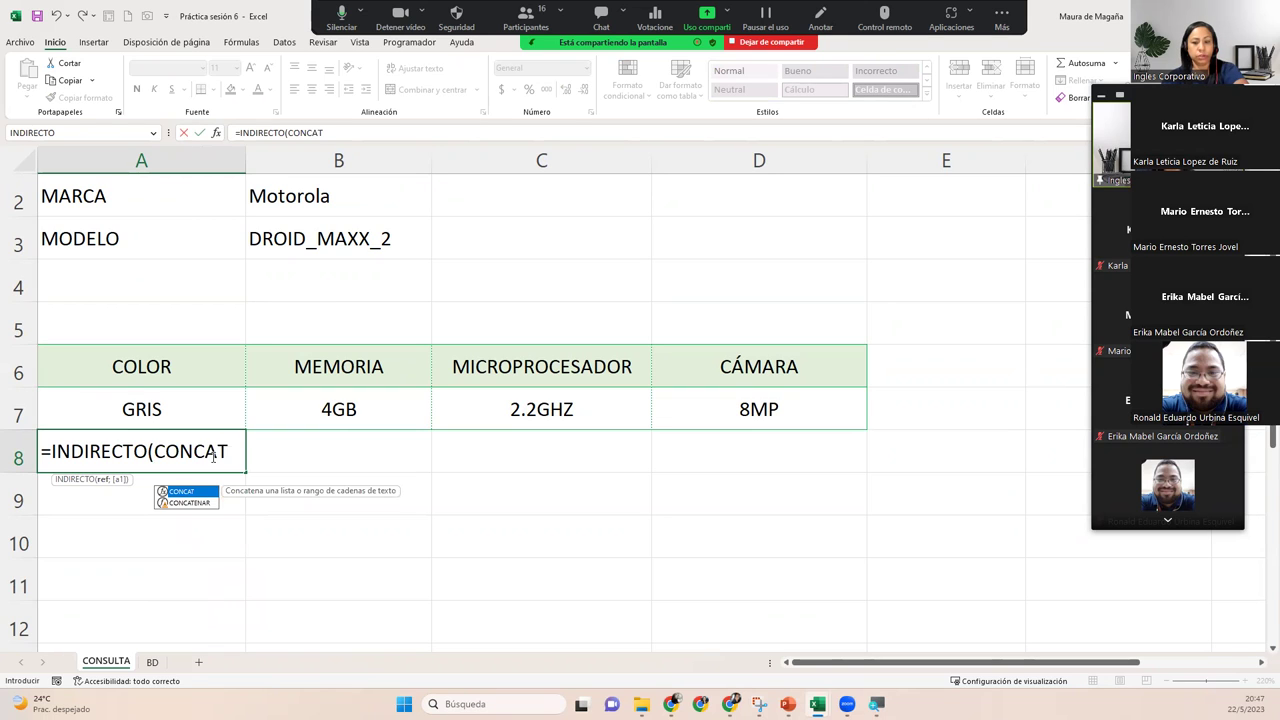
pyautogui.write('ENAR(')
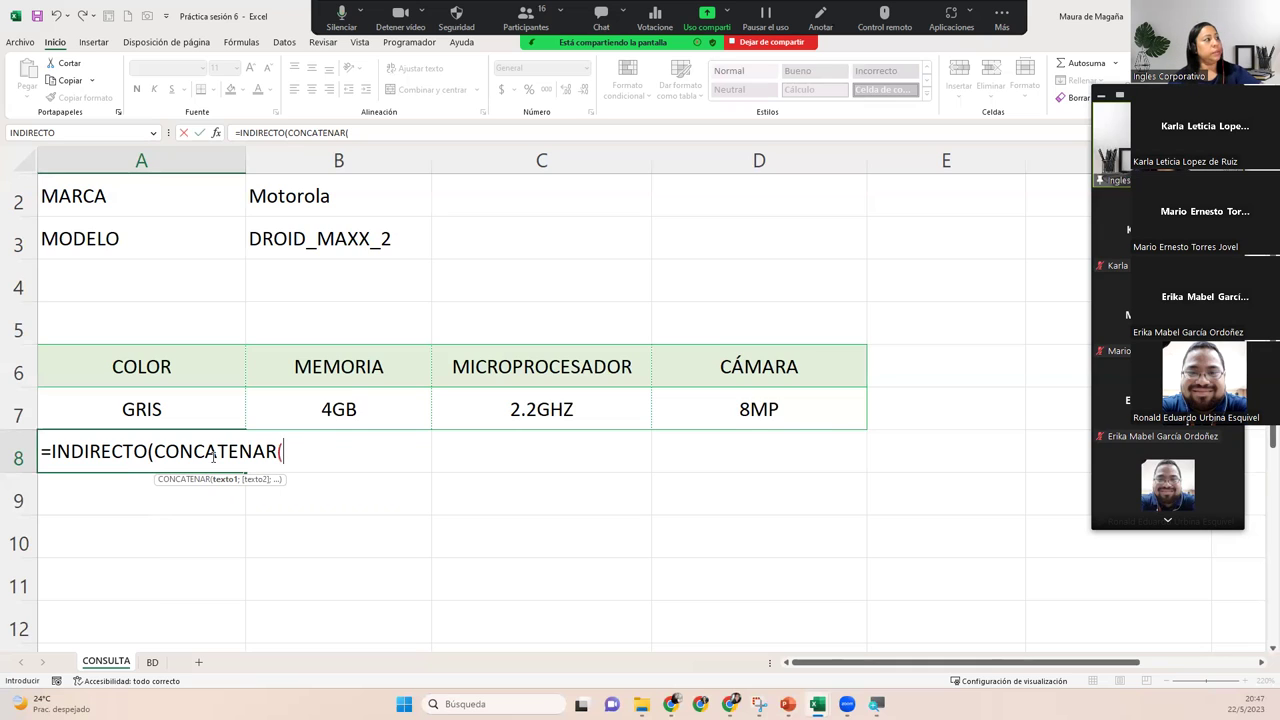
pyautogui.click(312, 247)
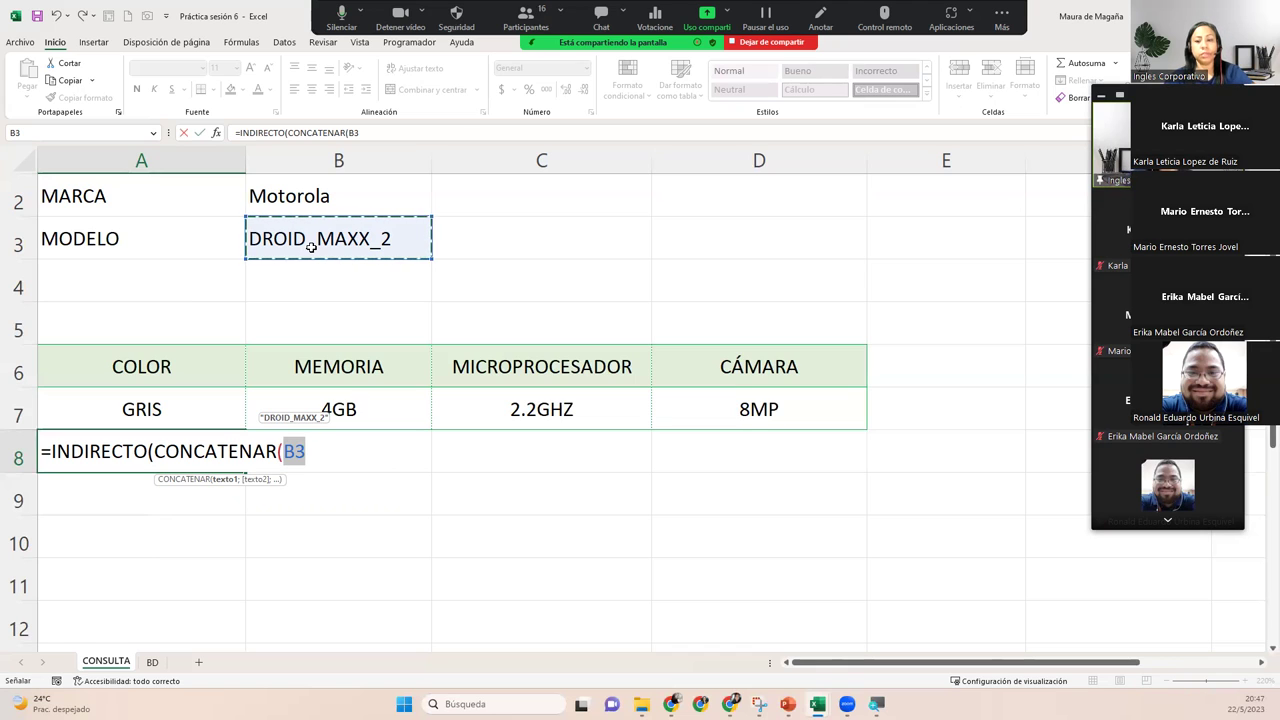
pyautogui.write(';')
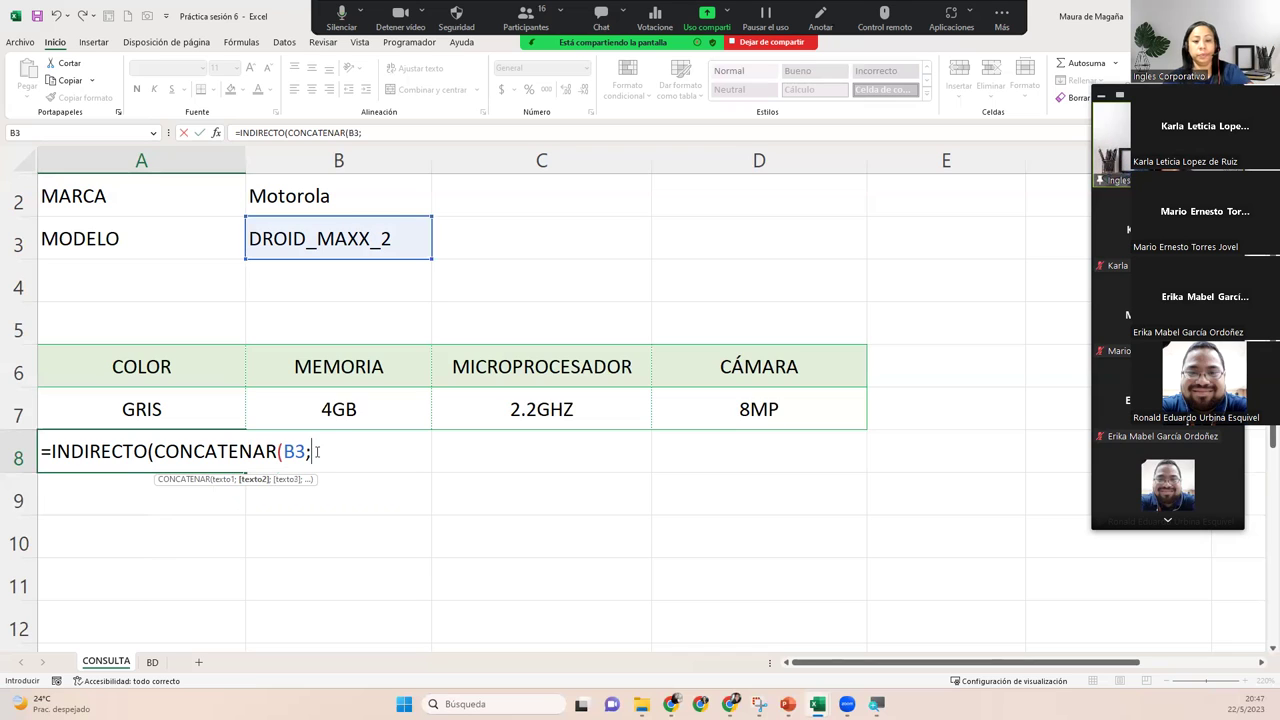
pyautogui.write('"_')
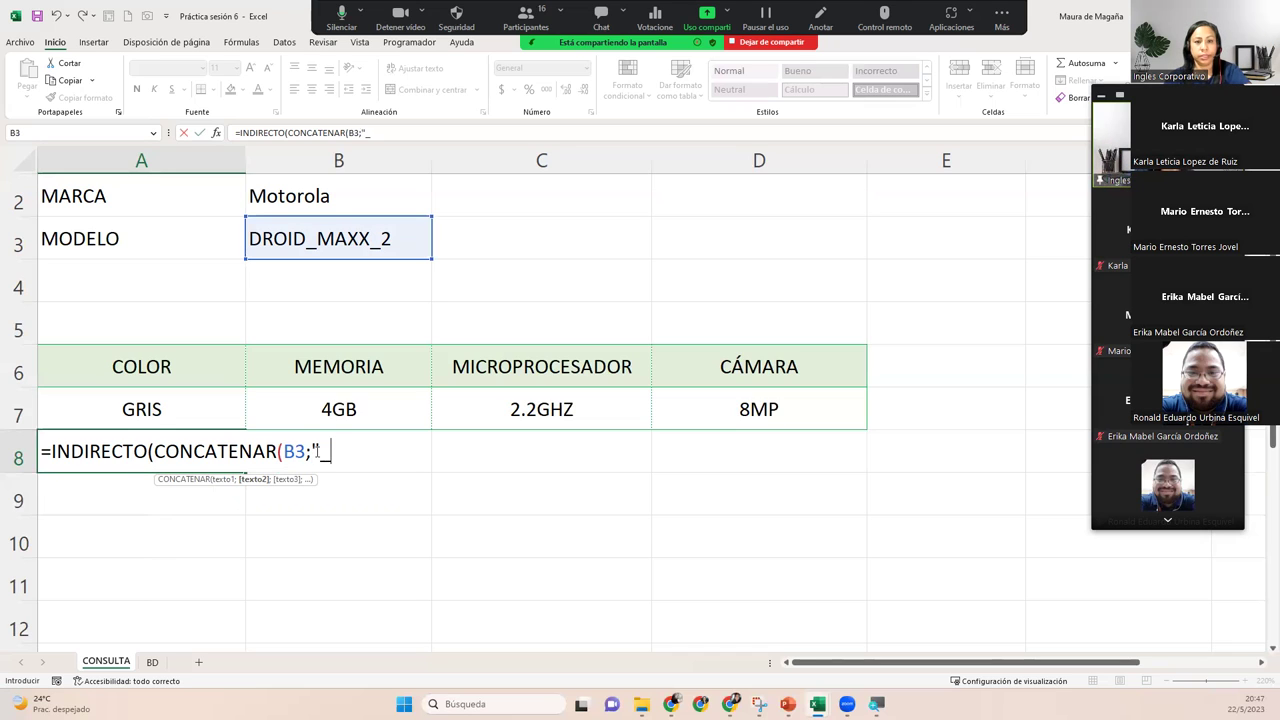
pyautogui.write('COL')
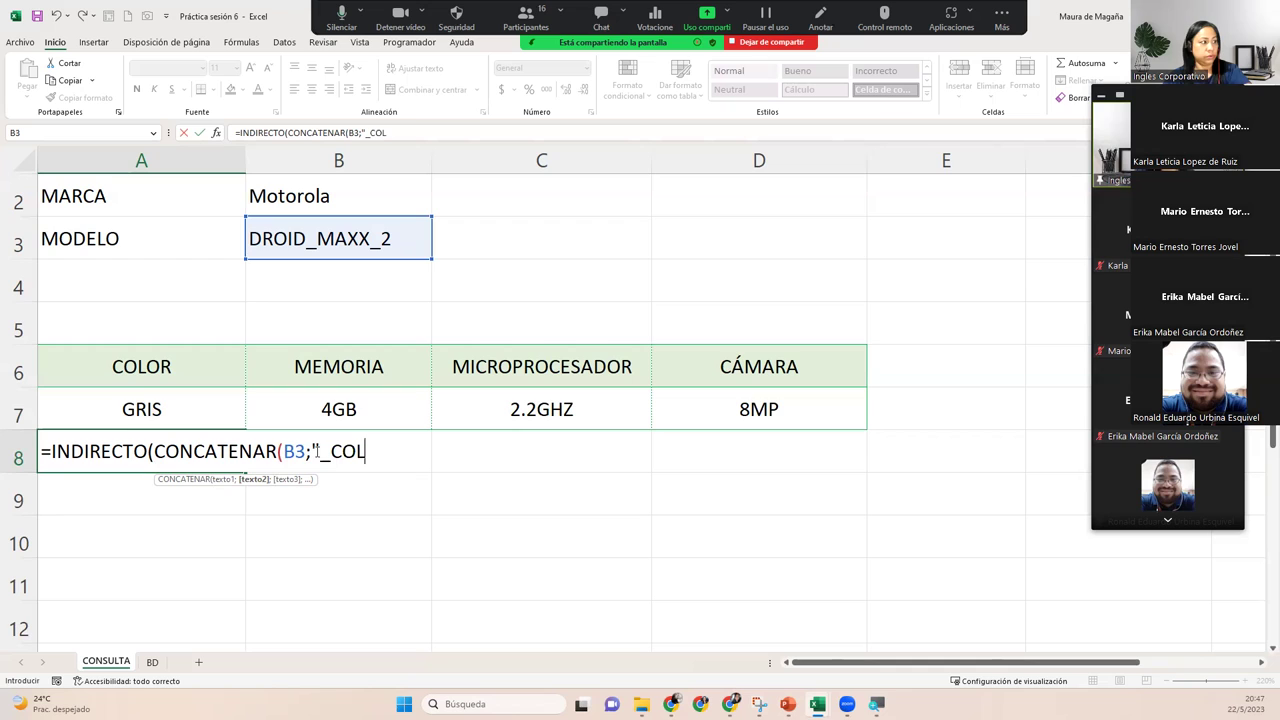
pyautogui.write('"')
pyautogui.write(')')
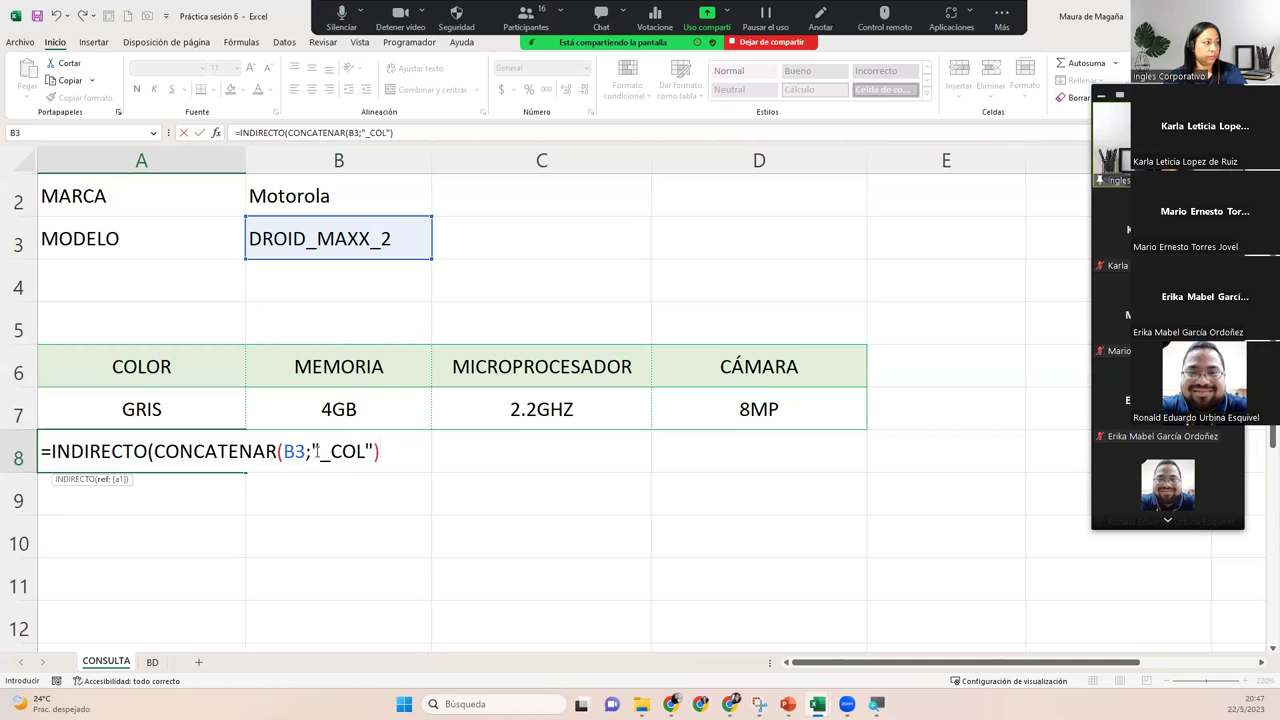
pyautogui.write(')')
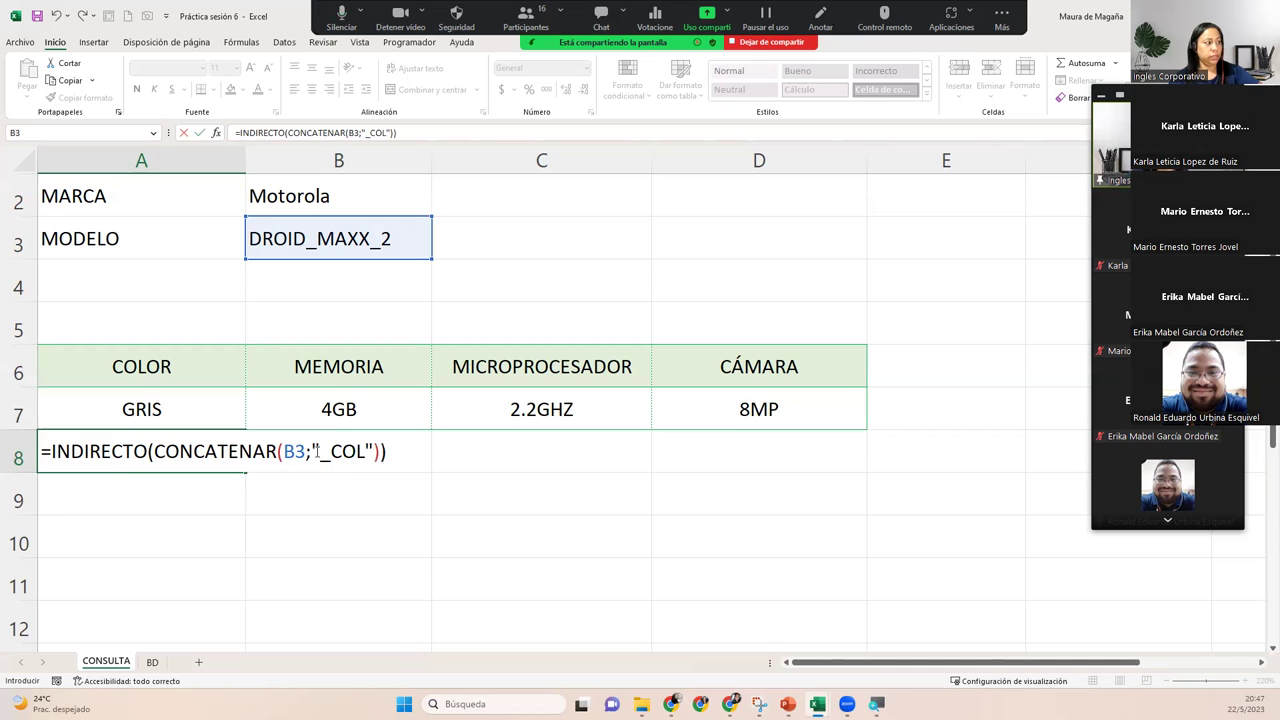
pyautogui.press('Return')
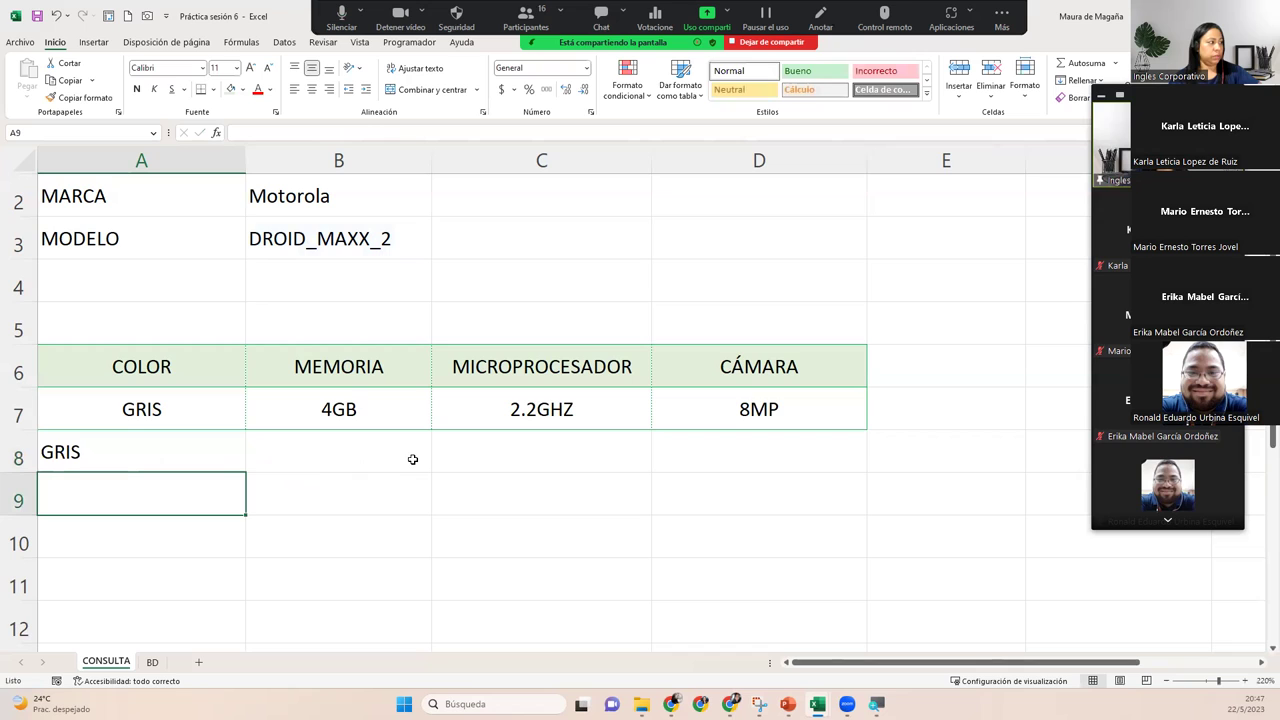
# Center the row 8 results across A8:D8.
pyautogui.moveTo(210, 455); pyautogui.dragTo(749, 440)
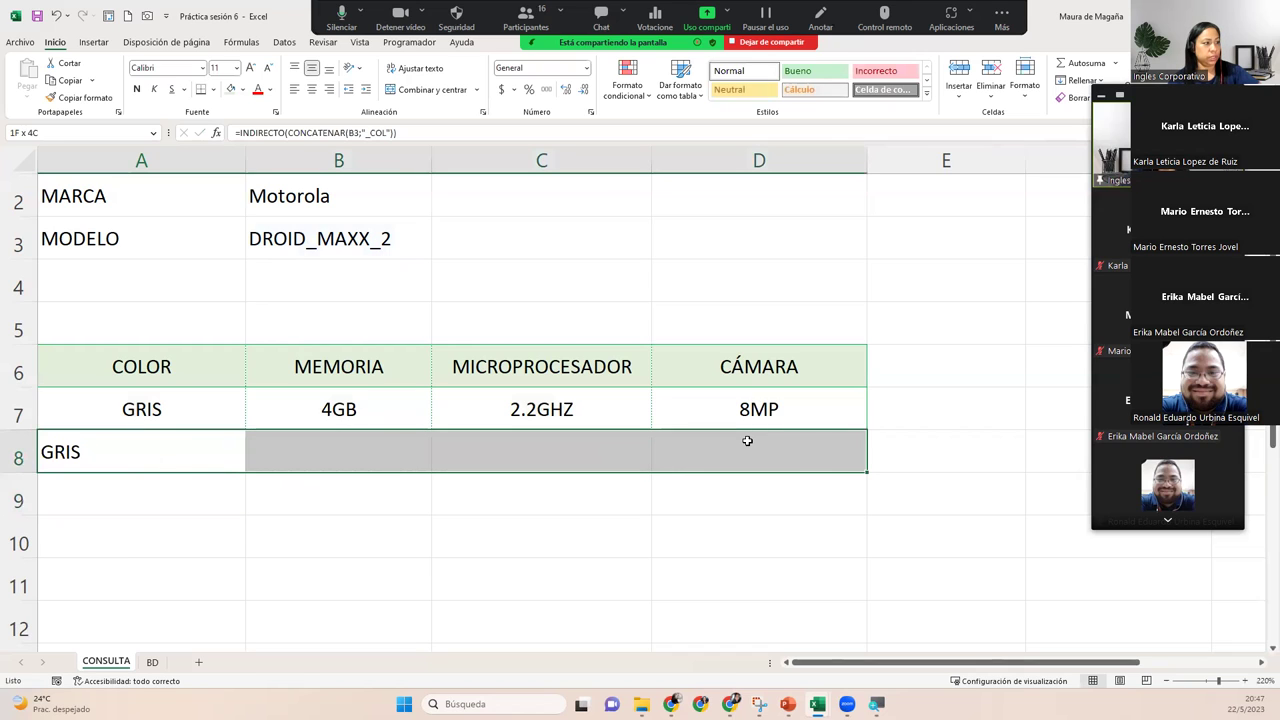
pyautogui.click(312, 89)
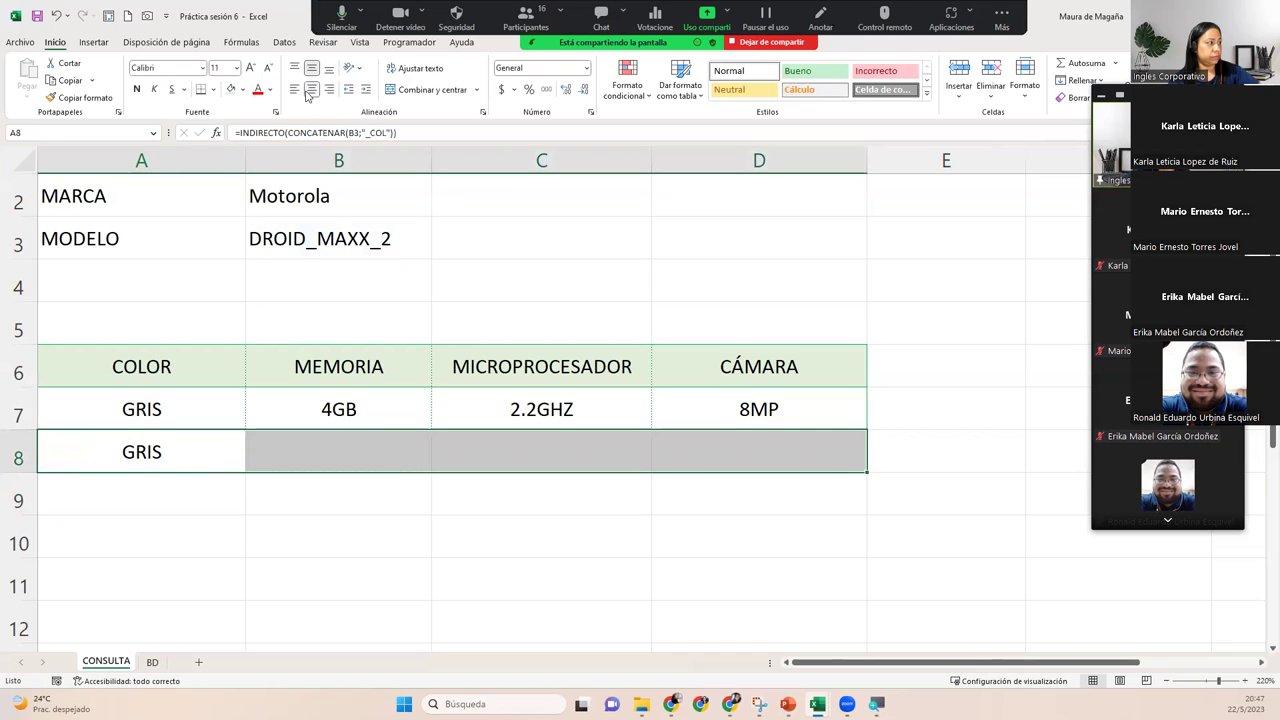
pyautogui.click(531, 240)
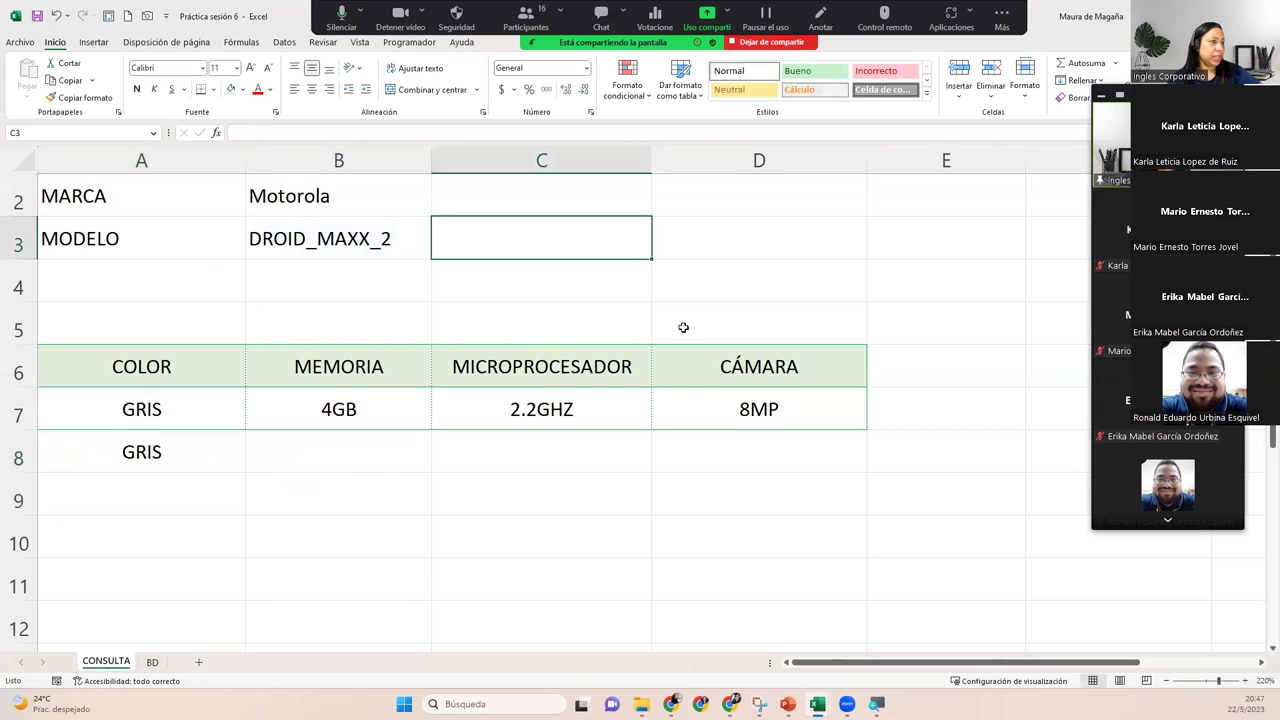
# Enter the _COL suffix label and move it from D2 to F2.
pyautogui.click(697, 199)
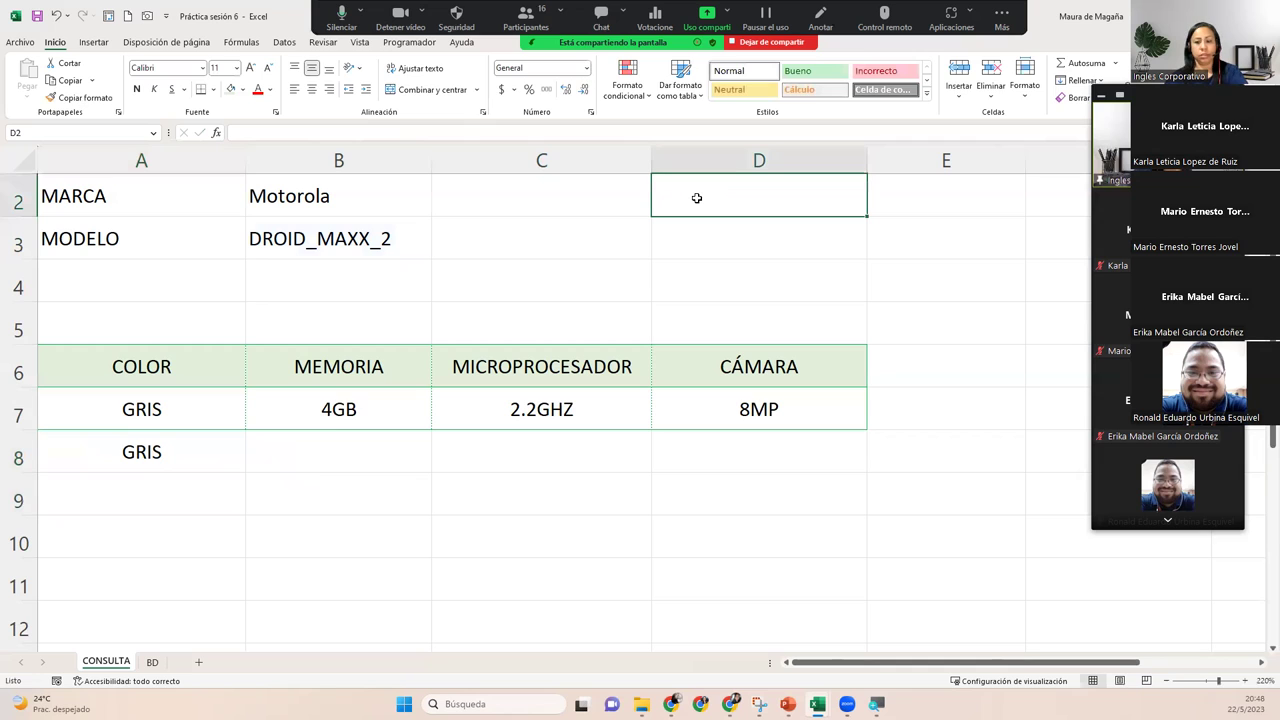
pyautogui.write('_COL')
pyautogui.press('Return')
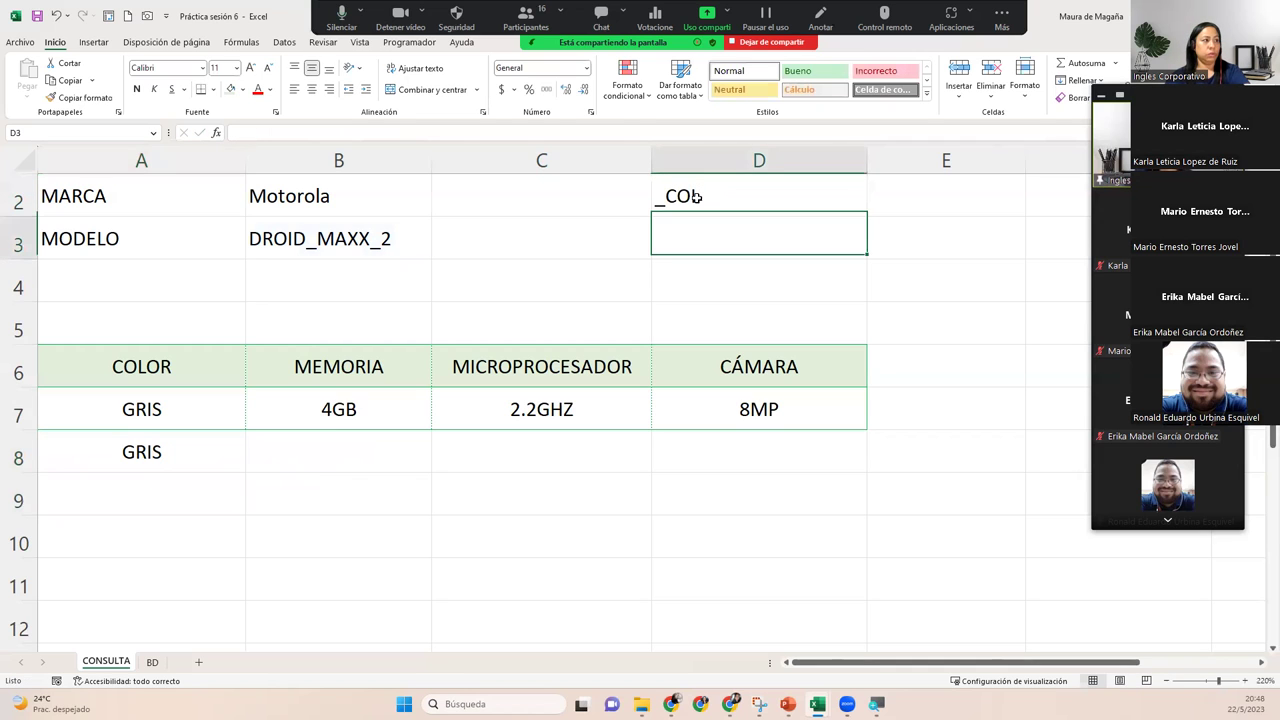
pyautogui.write('_')
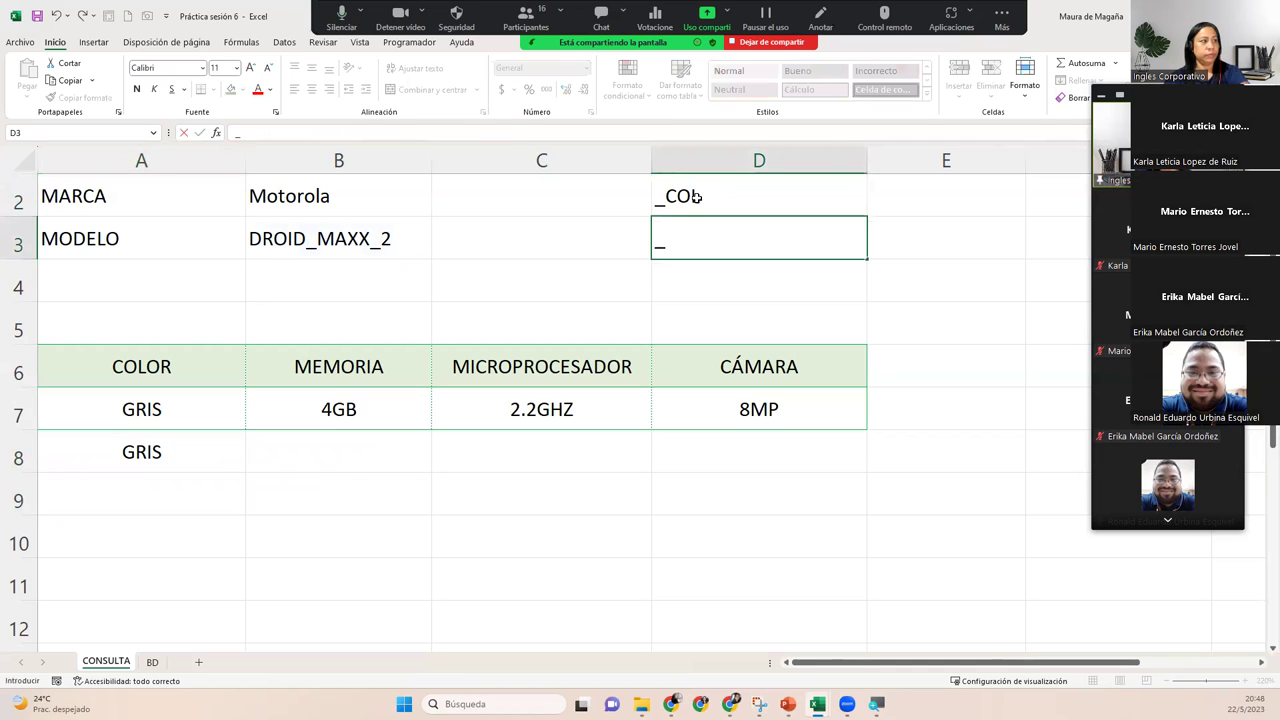
pyautogui.press('BackSpace')
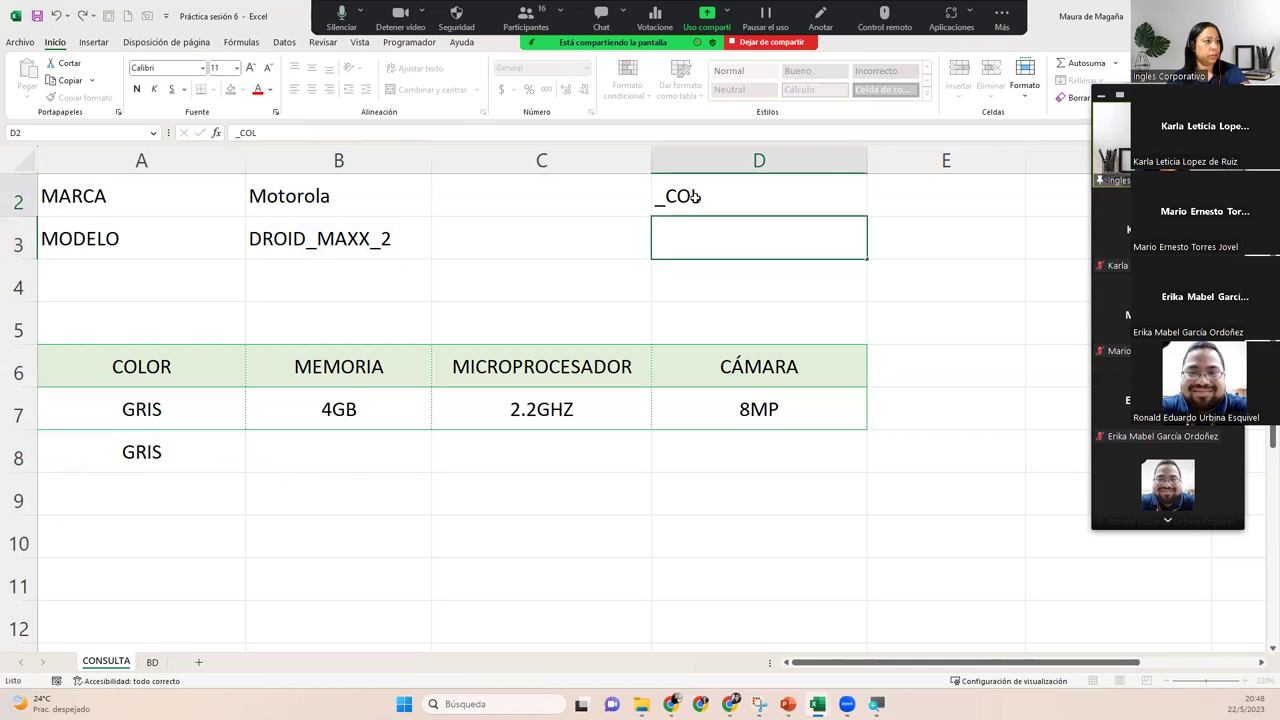
pyautogui.click(695, 200)
pyautogui.moveTo(689, 216); pyautogui.dragTo(1042, 215)
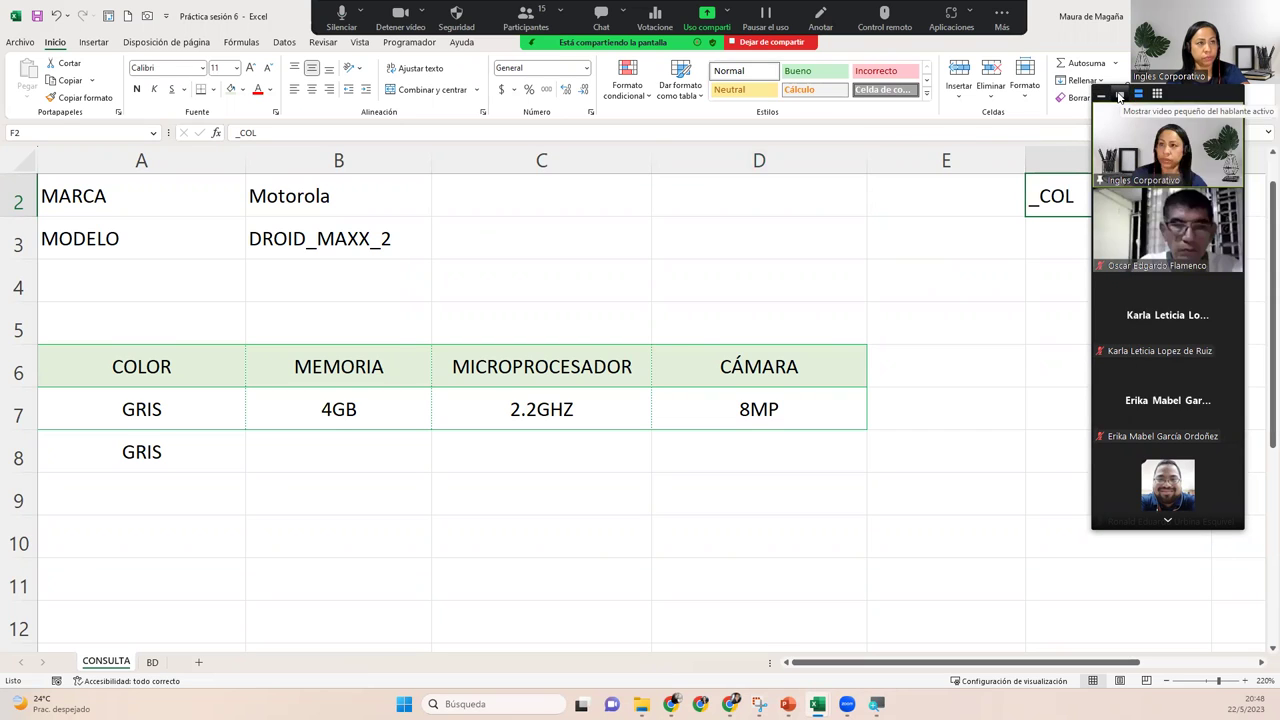
# Fill F3:F5 with the suffix labels _MEM, _MIC and _CAM.
pyautogui.click(1067, 225)
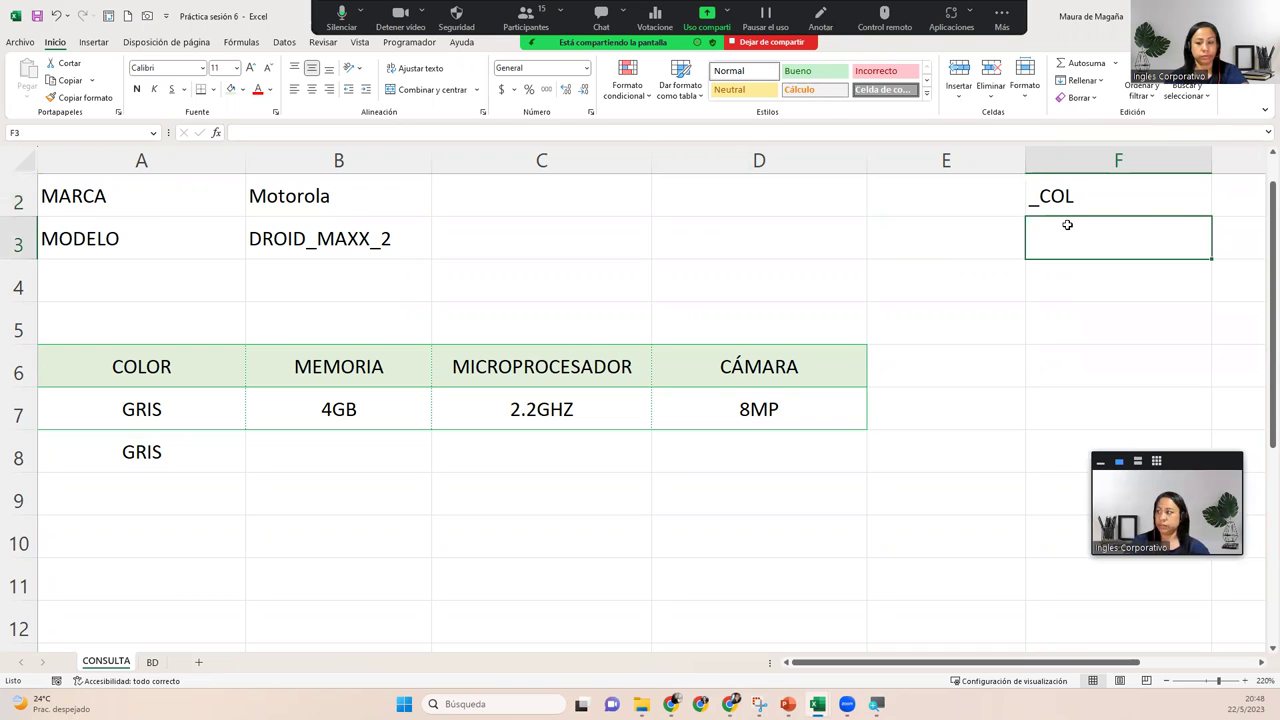
pyautogui.write('_MEM')
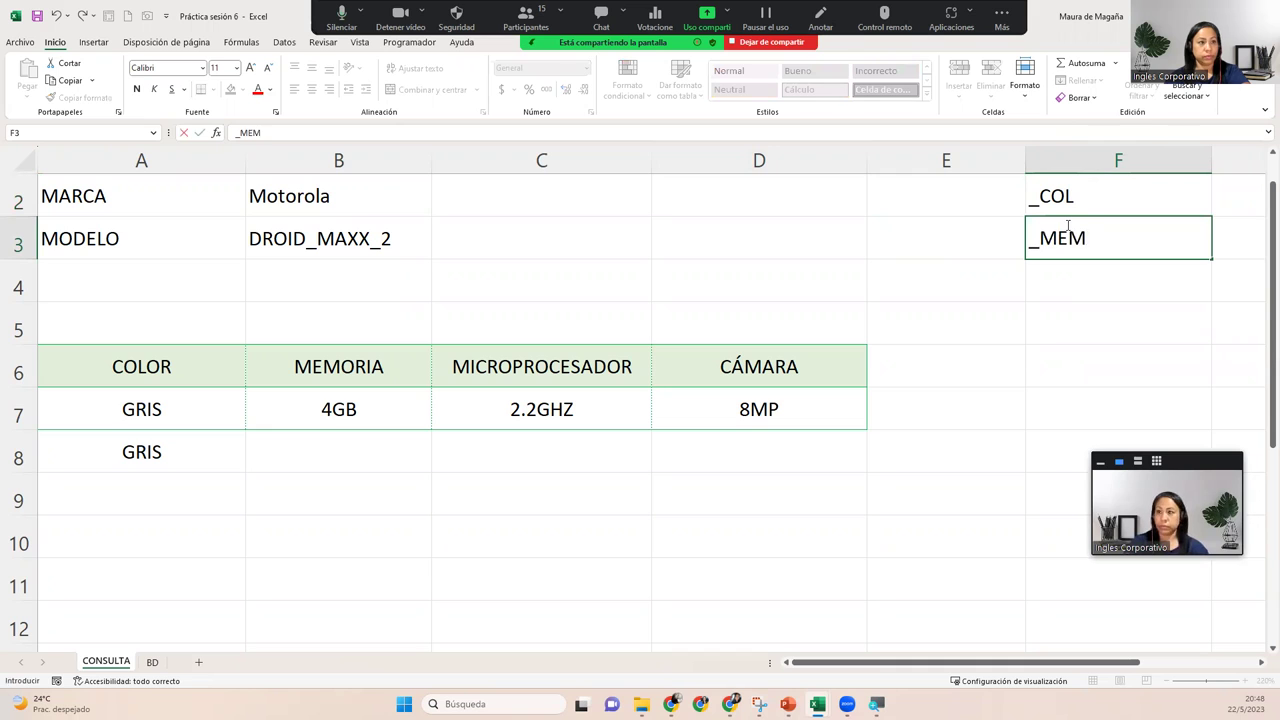
pyautogui.press('Return')
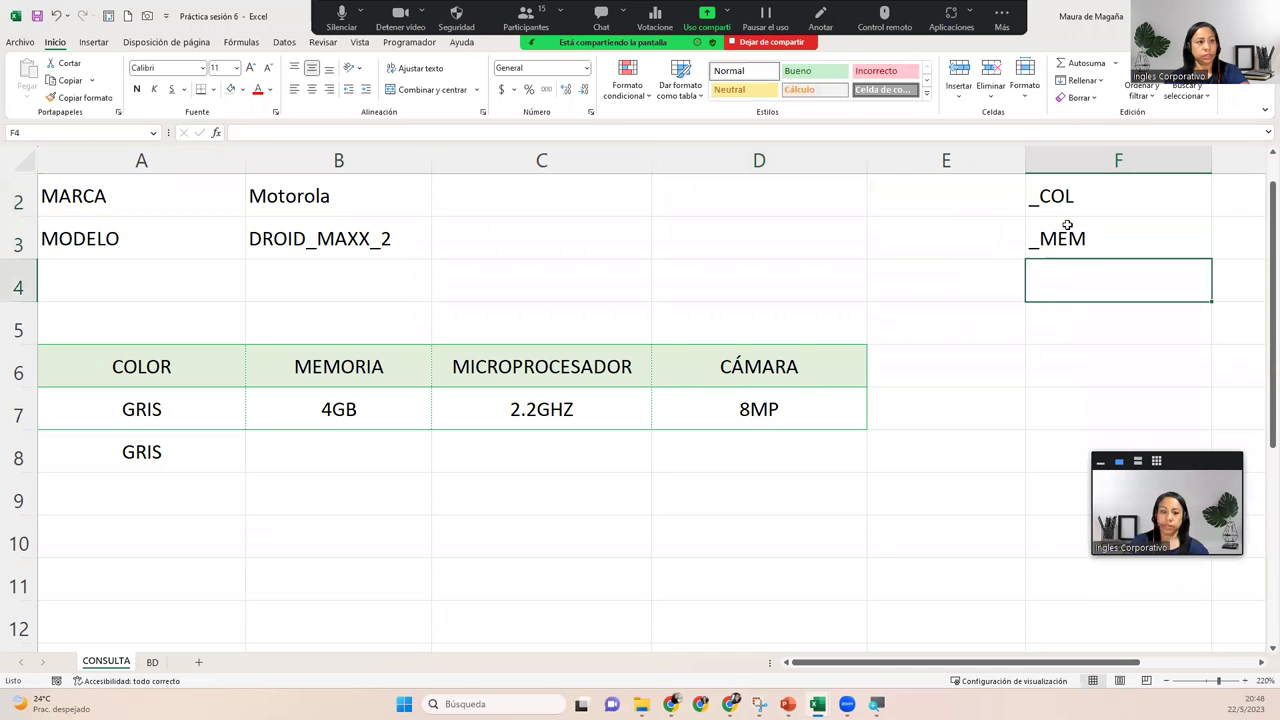
pyautogui.write('_MIC')
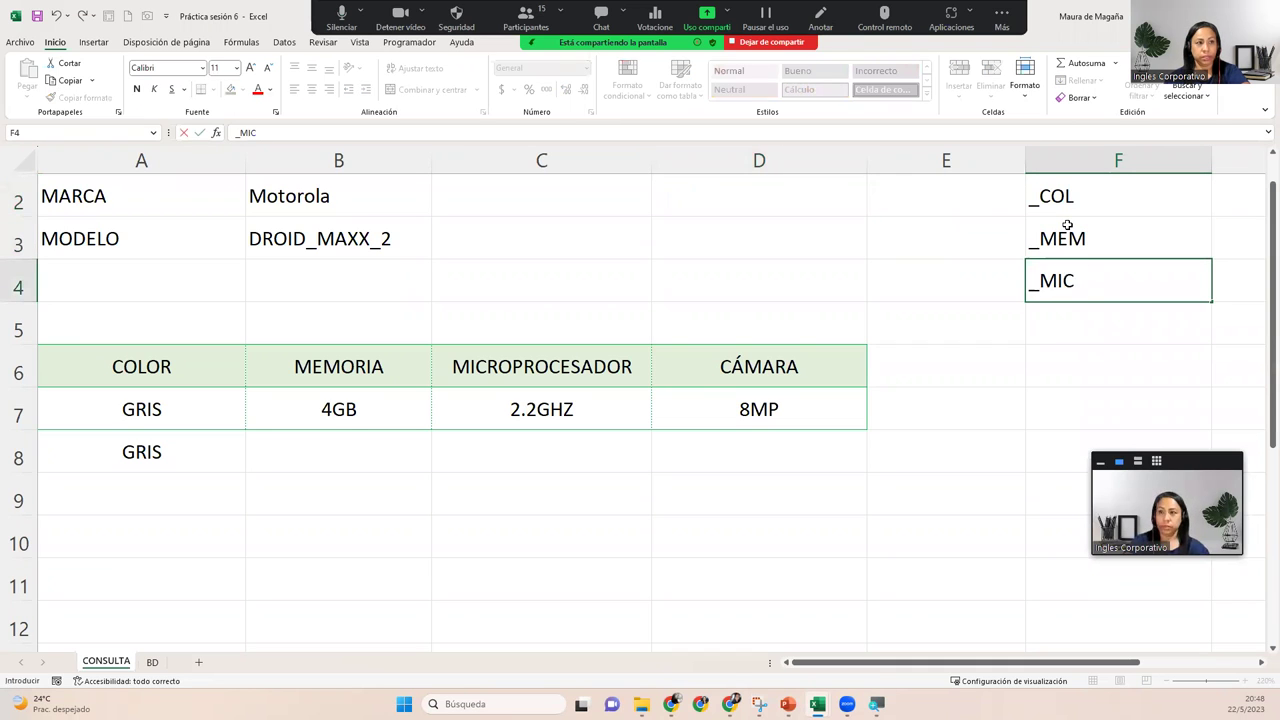
pyautogui.press('Return')
pyautogui.write('_')
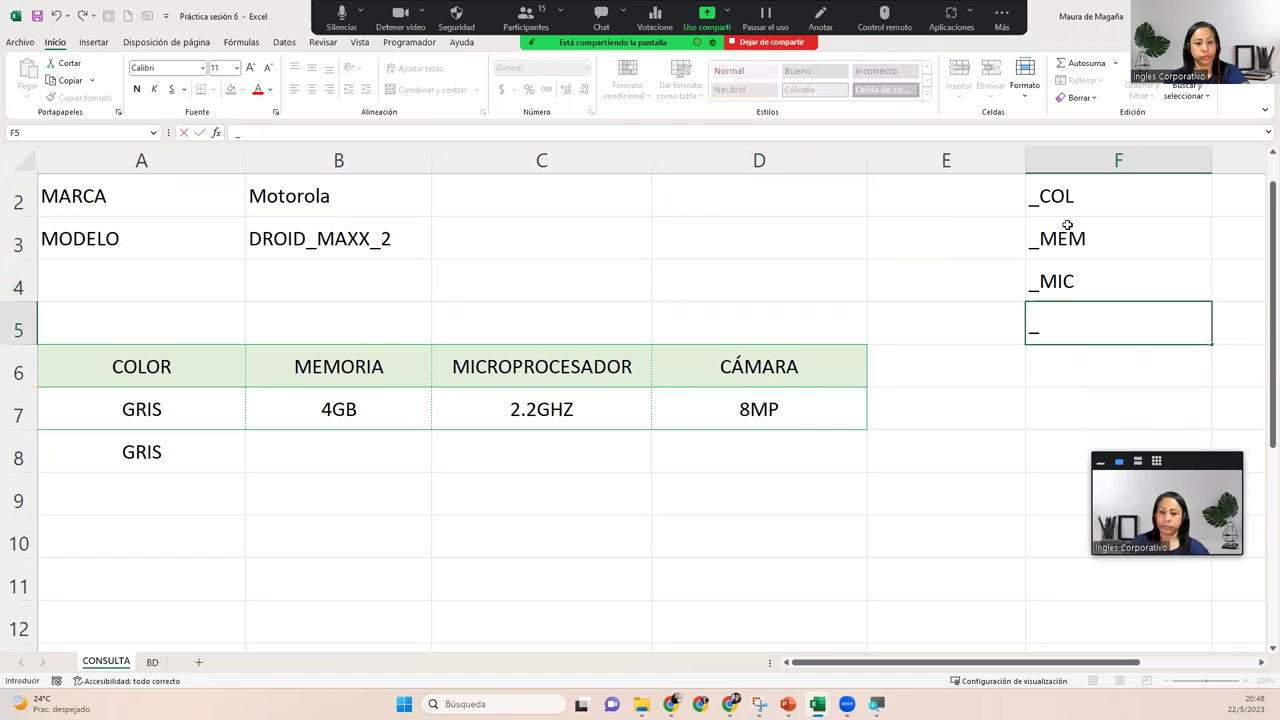
pyautogui.write('CA,')
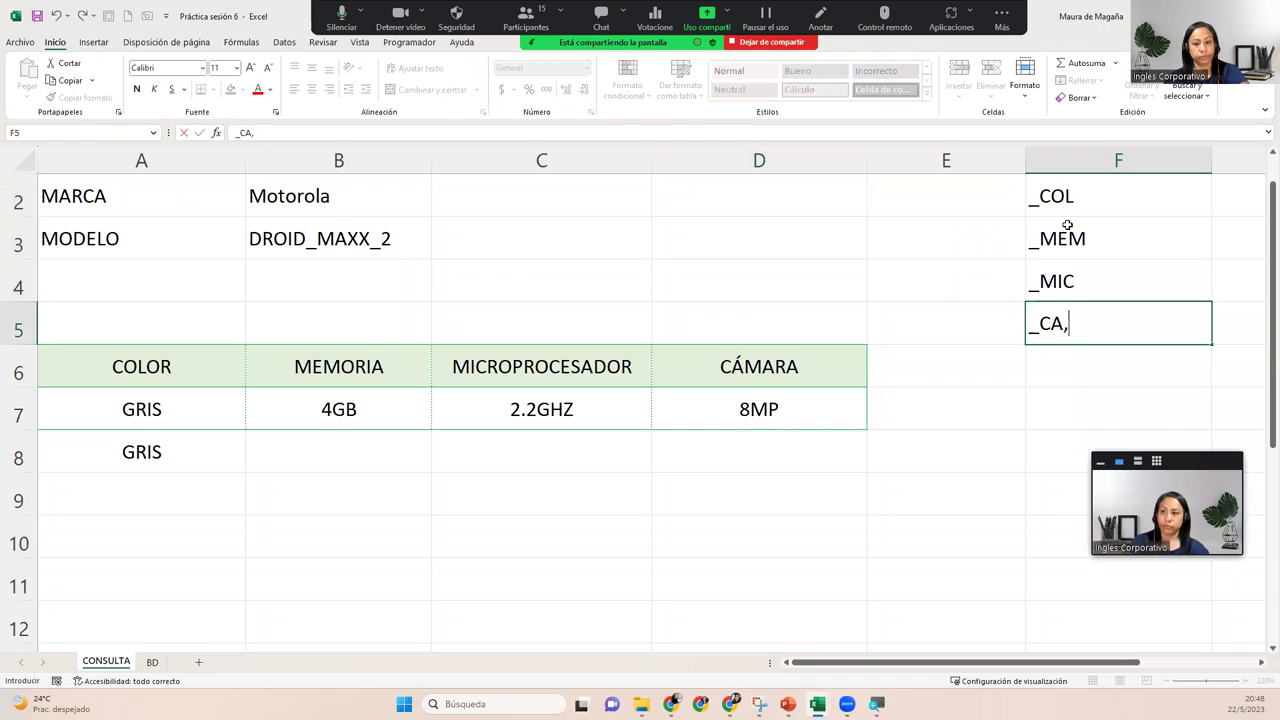
pyautogui.press('BackSpace')
pyautogui.write('M')
pyautogui.press('Return')
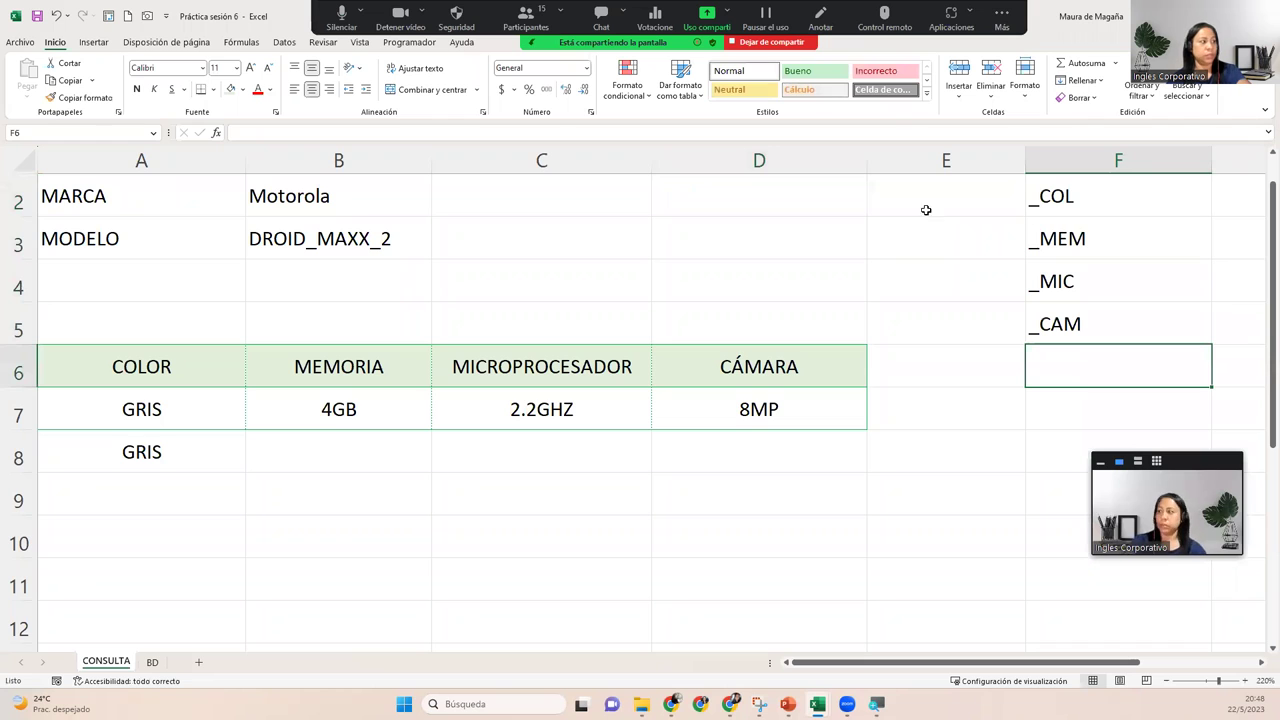
# Replace the literal _COL in A8's colour formula with a reference to F2.
pyautogui.doubleClick(162, 458)
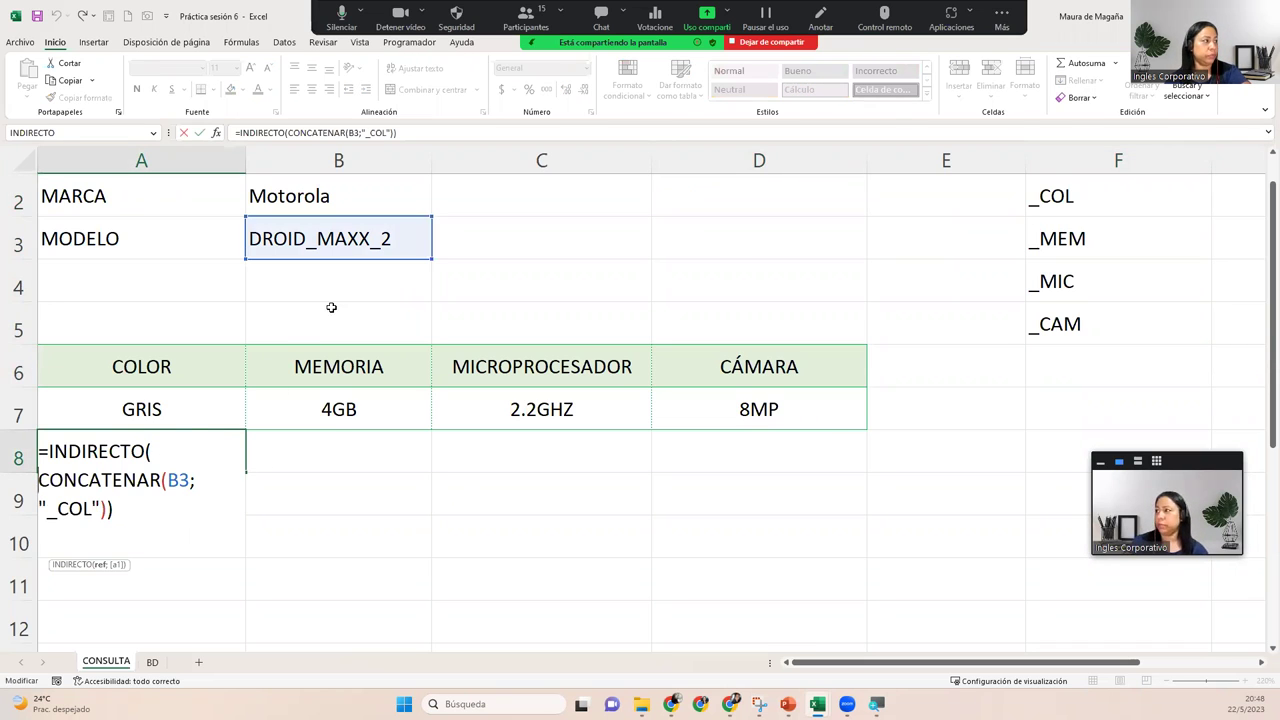
pyautogui.hotkey('ctrl', 'Return')
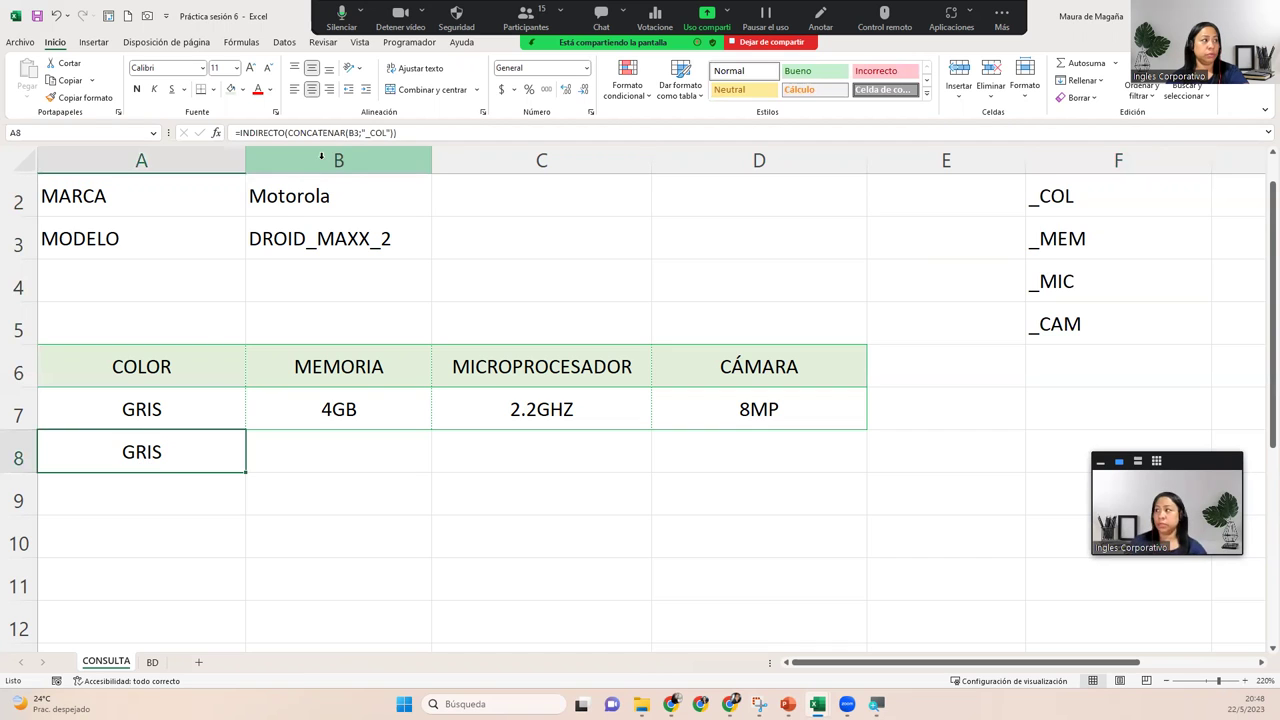
pyautogui.doubleClick(378, 133)
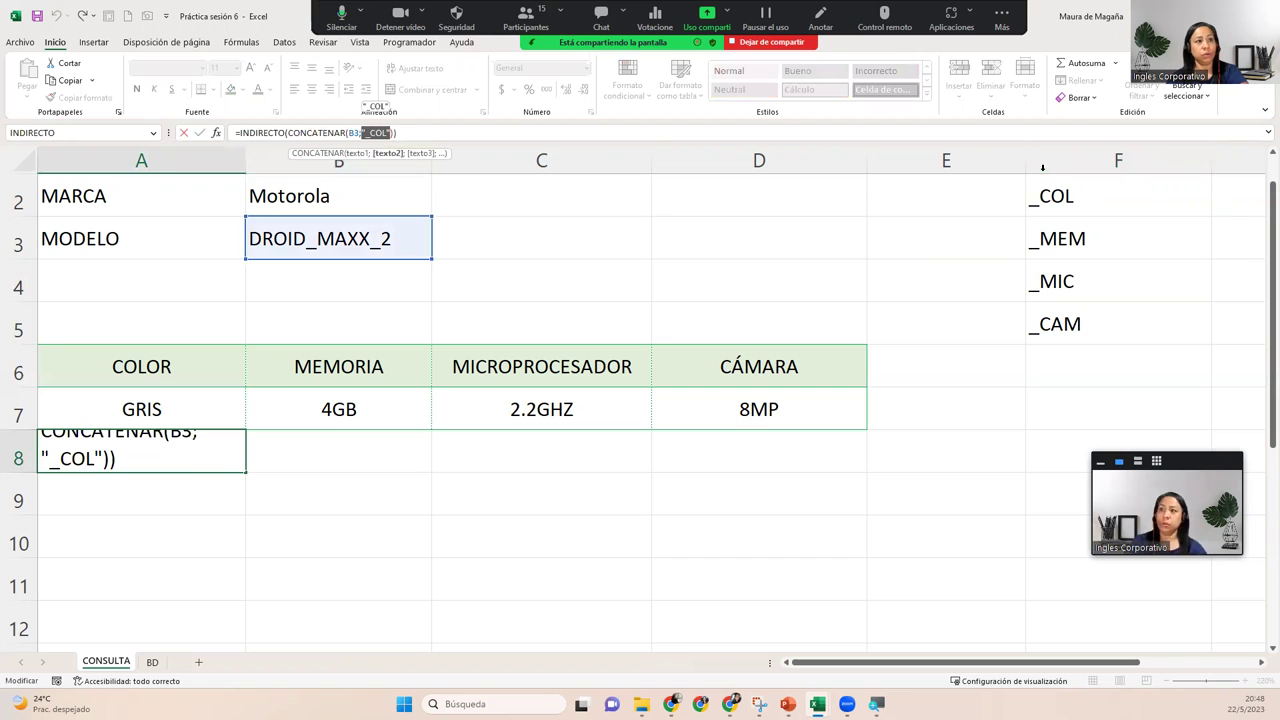
pyautogui.click(1057, 196)
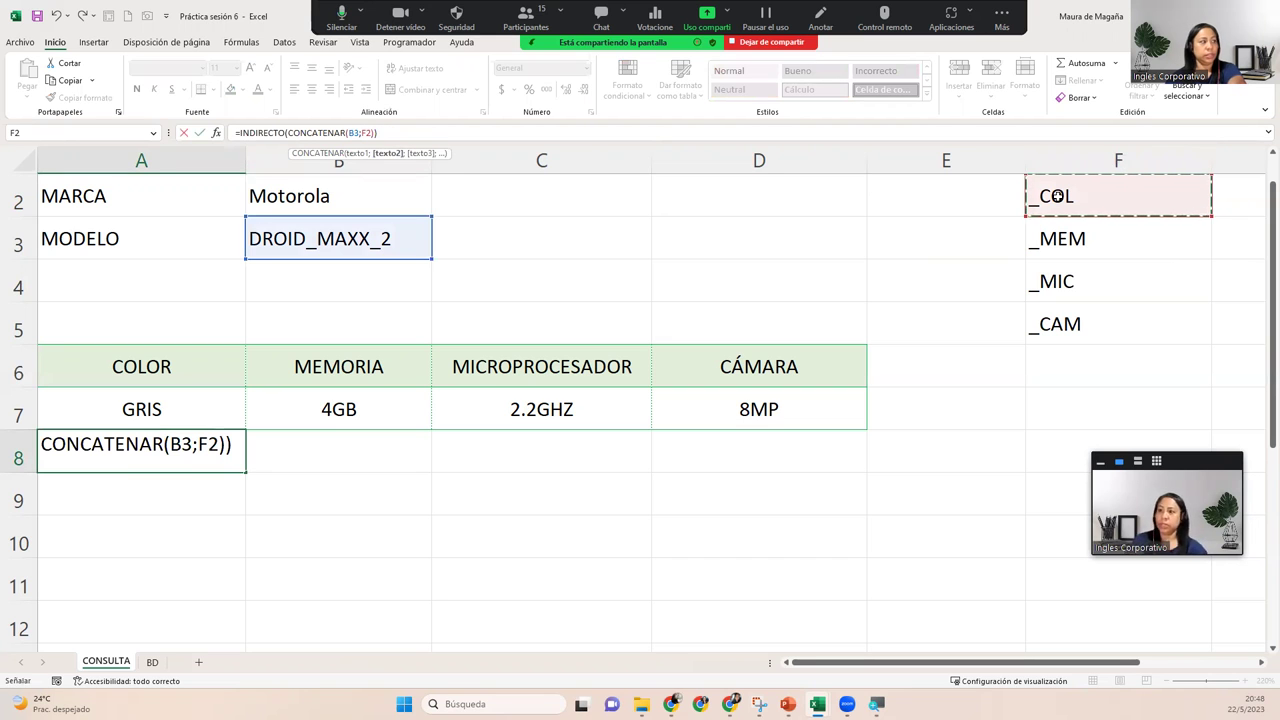
pyautogui.press('Return')
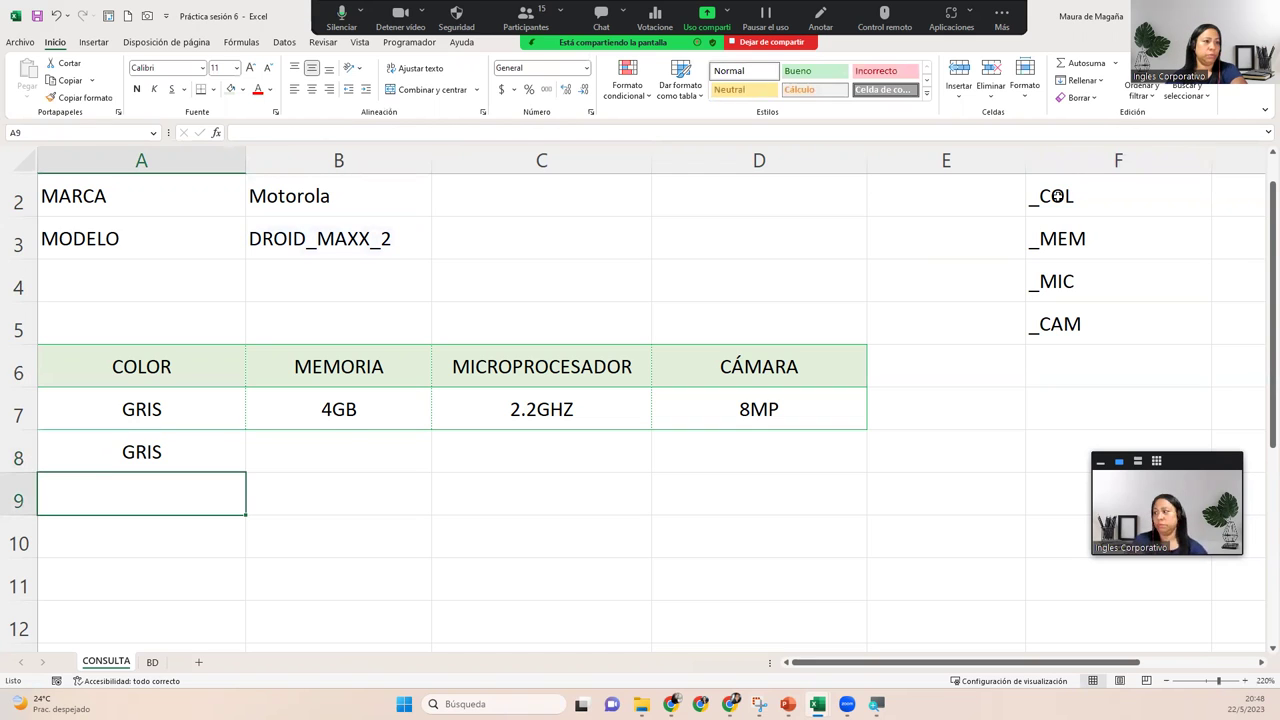
pyautogui.press('Up')
pyautogui.moveTo(1150, 192); pyautogui.dragTo(1140, 314)
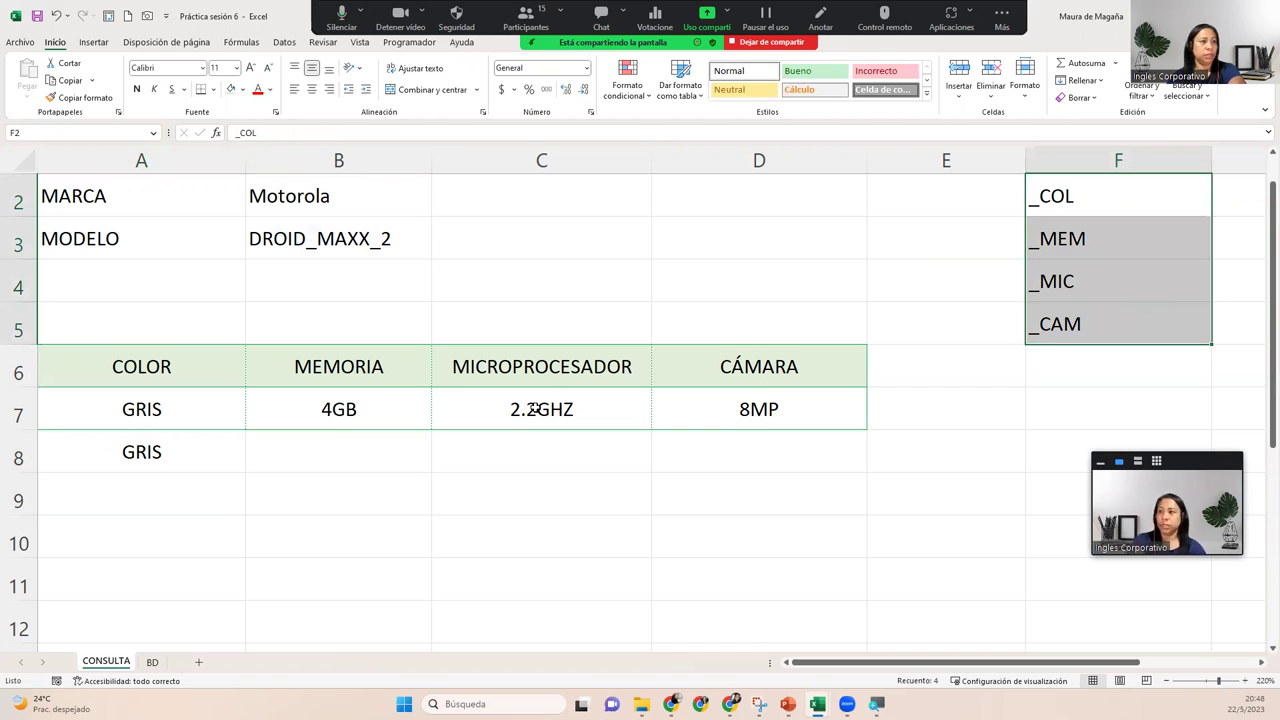
# Rebuild A8 from scratch as =INDIRECTO(CONCATENAR(B3;F2)), still returning GRIS.
pyautogui.click(210, 441)
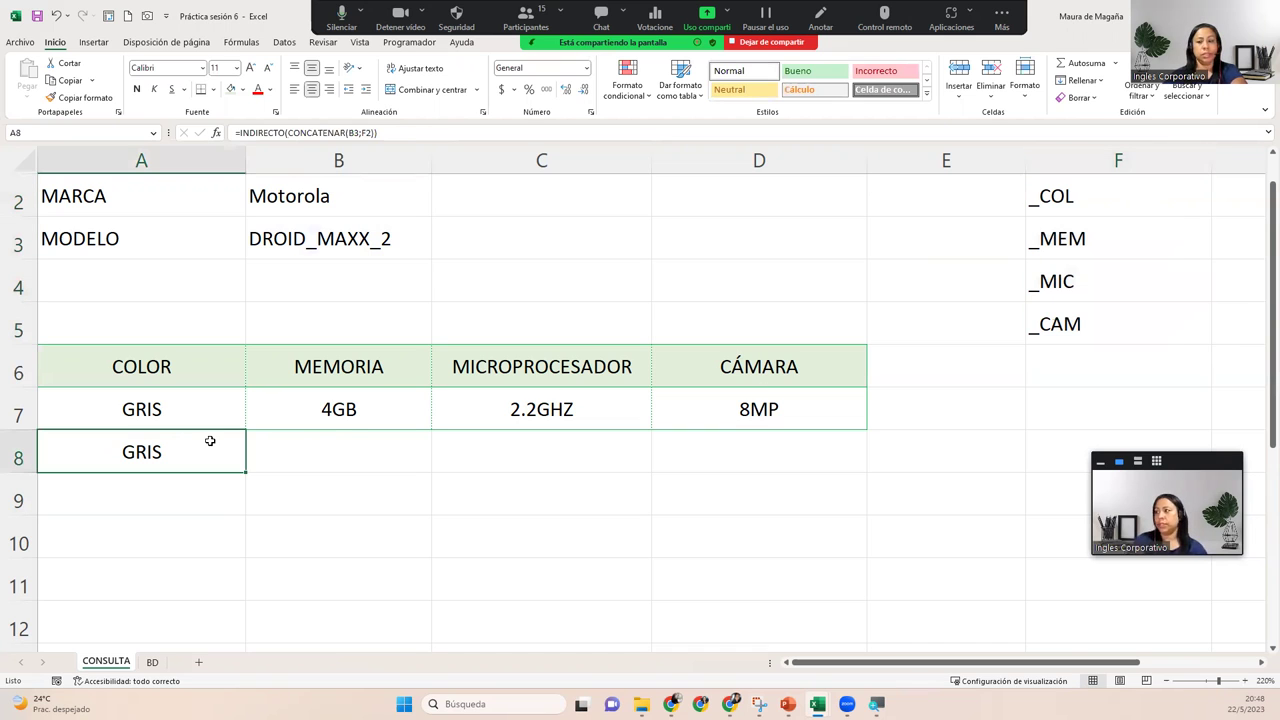
pyautogui.press('Delete')
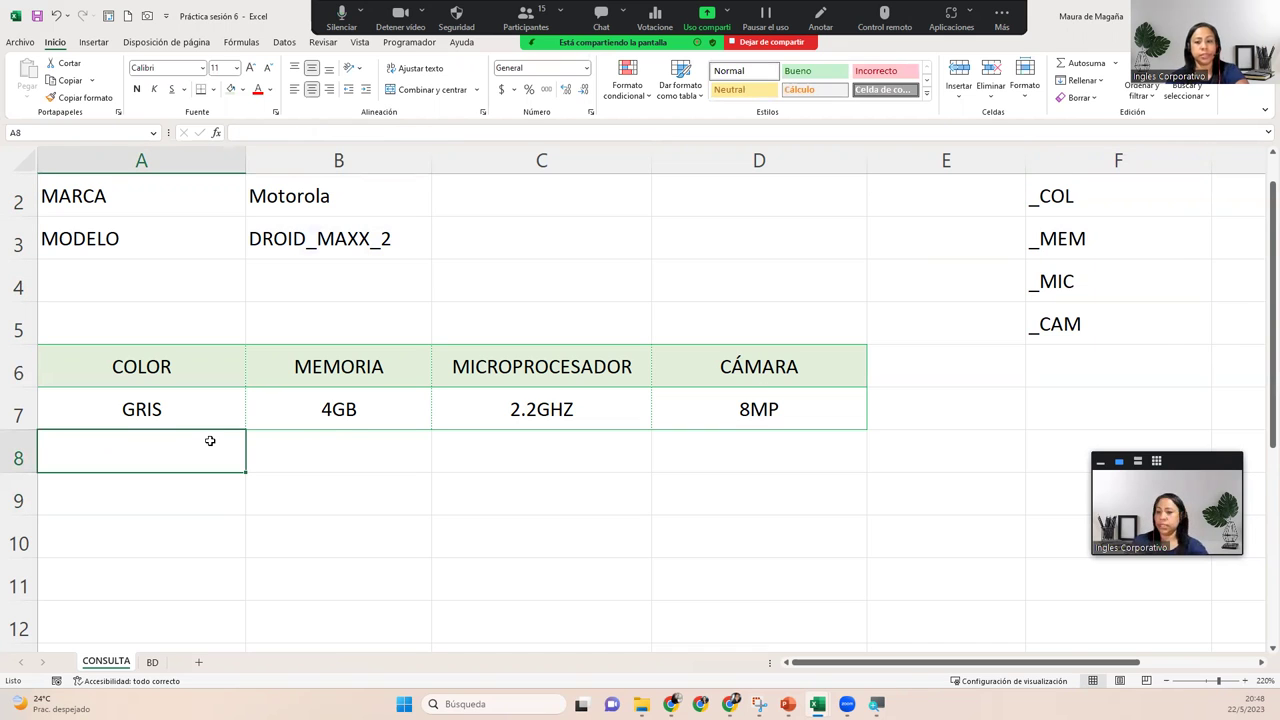
pyautogui.write('=')
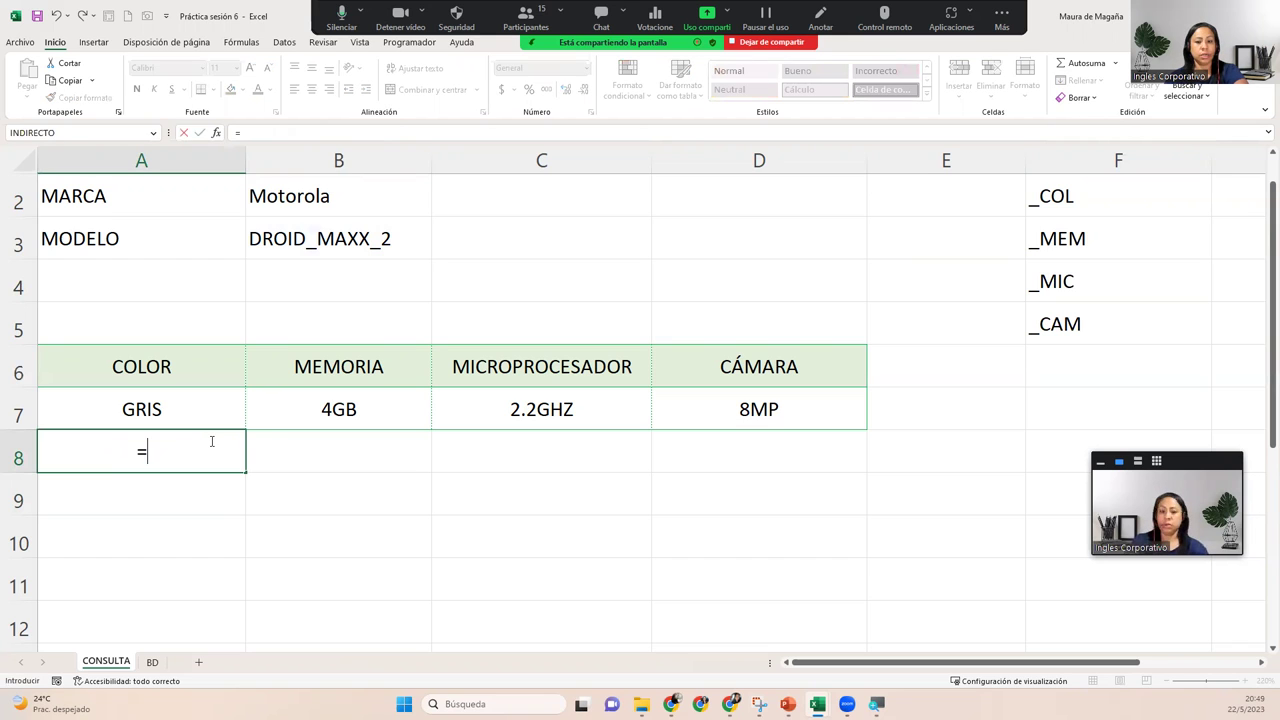
pyautogui.write('IN')
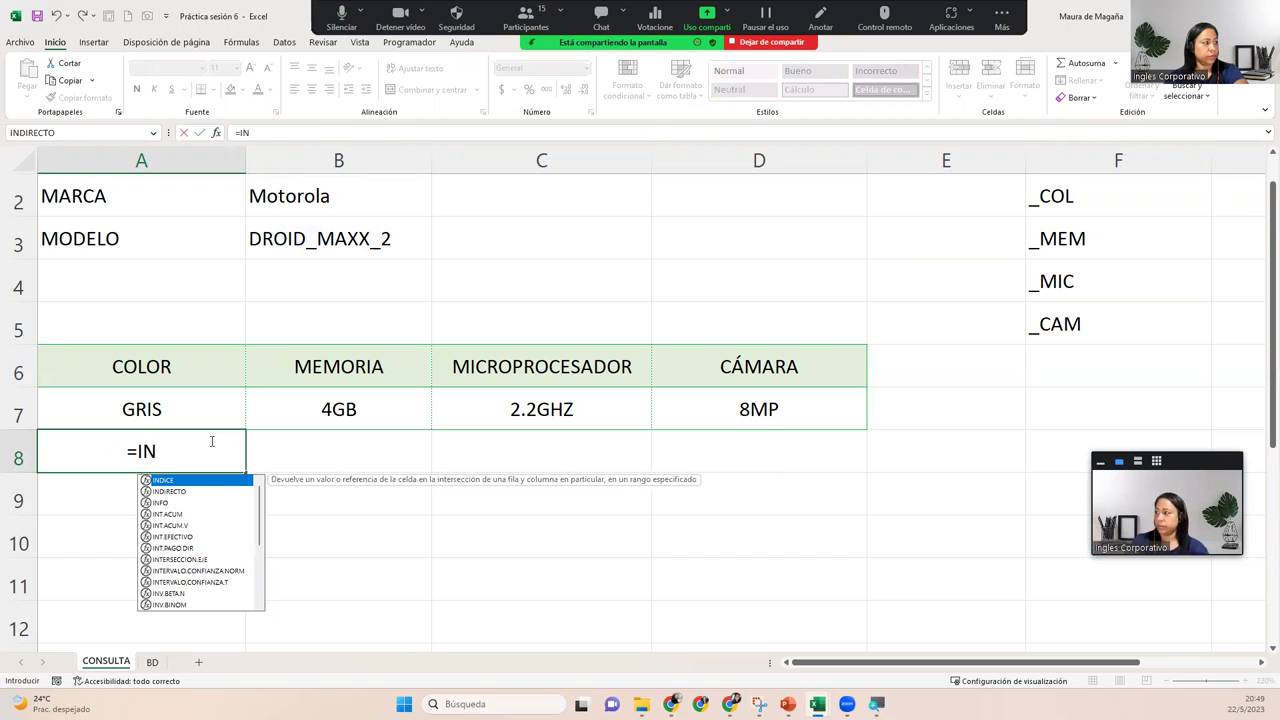
pyautogui.write('DI')
pyautogui.press('Down')
pyautogui.press('Tab')
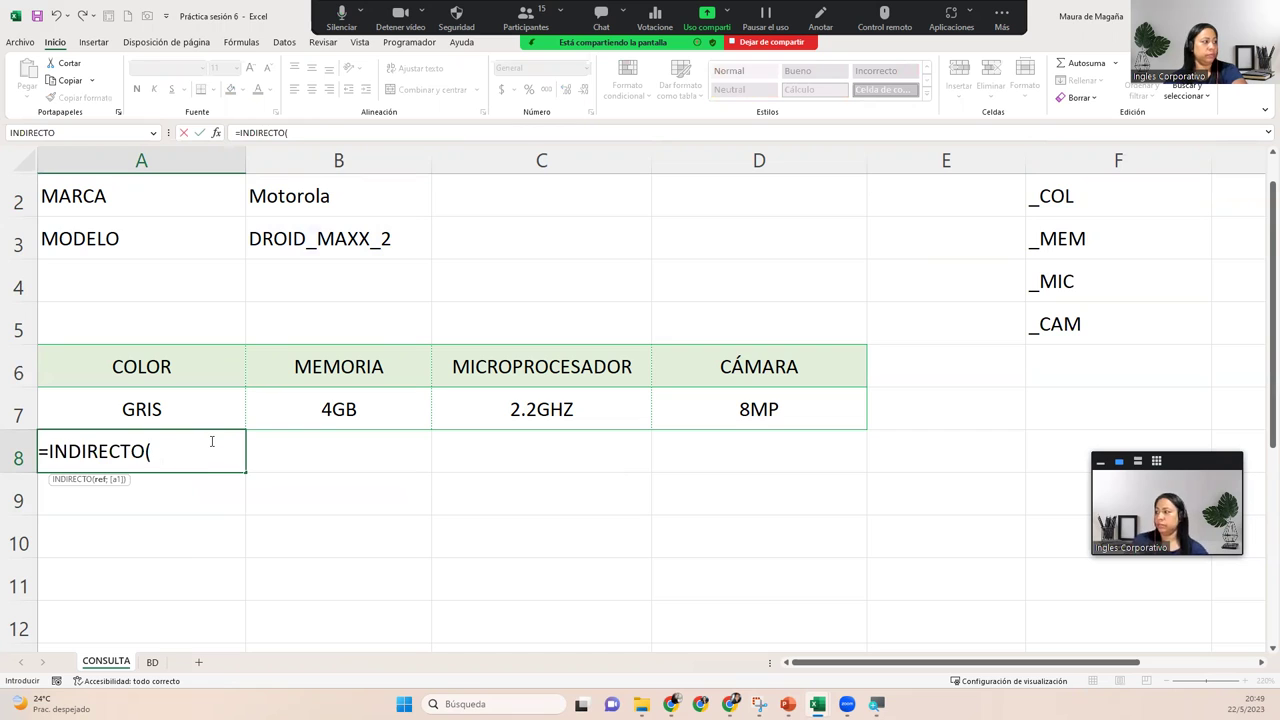
pyautogui.write('CON')
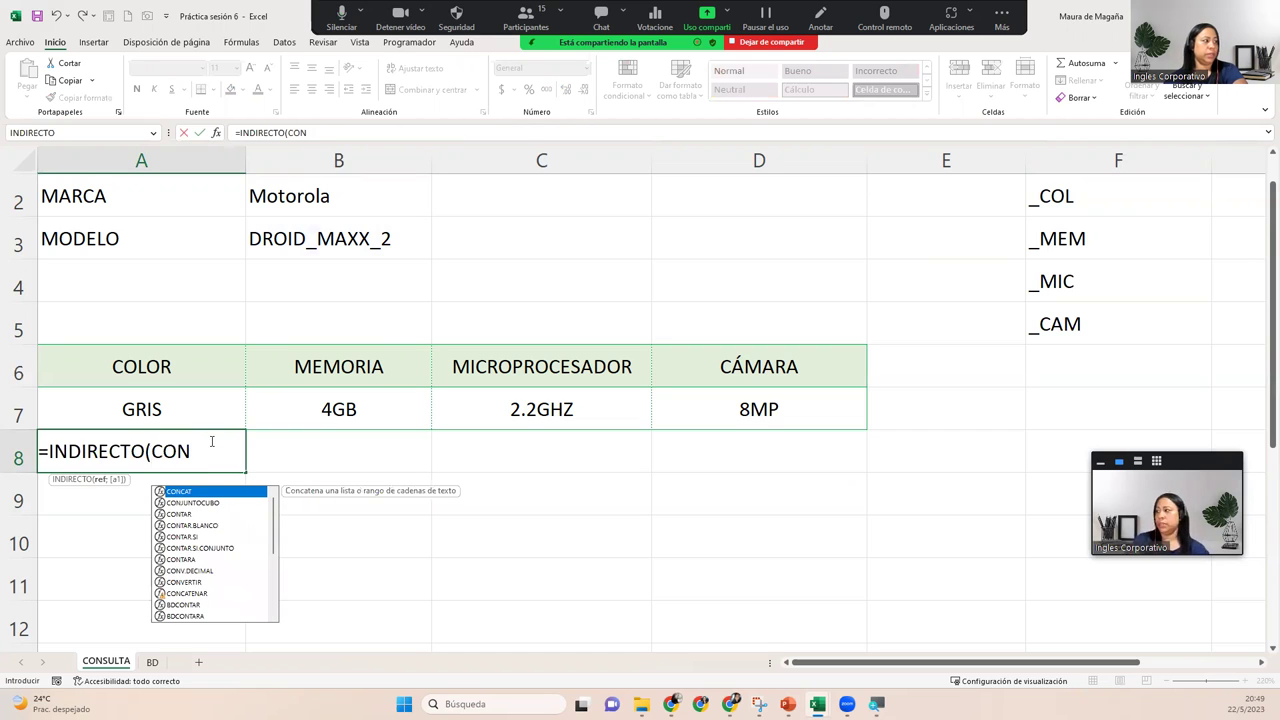
pyautogui.write('CA')
pyautogui.press('Down')
pyautogui.press('Tab')
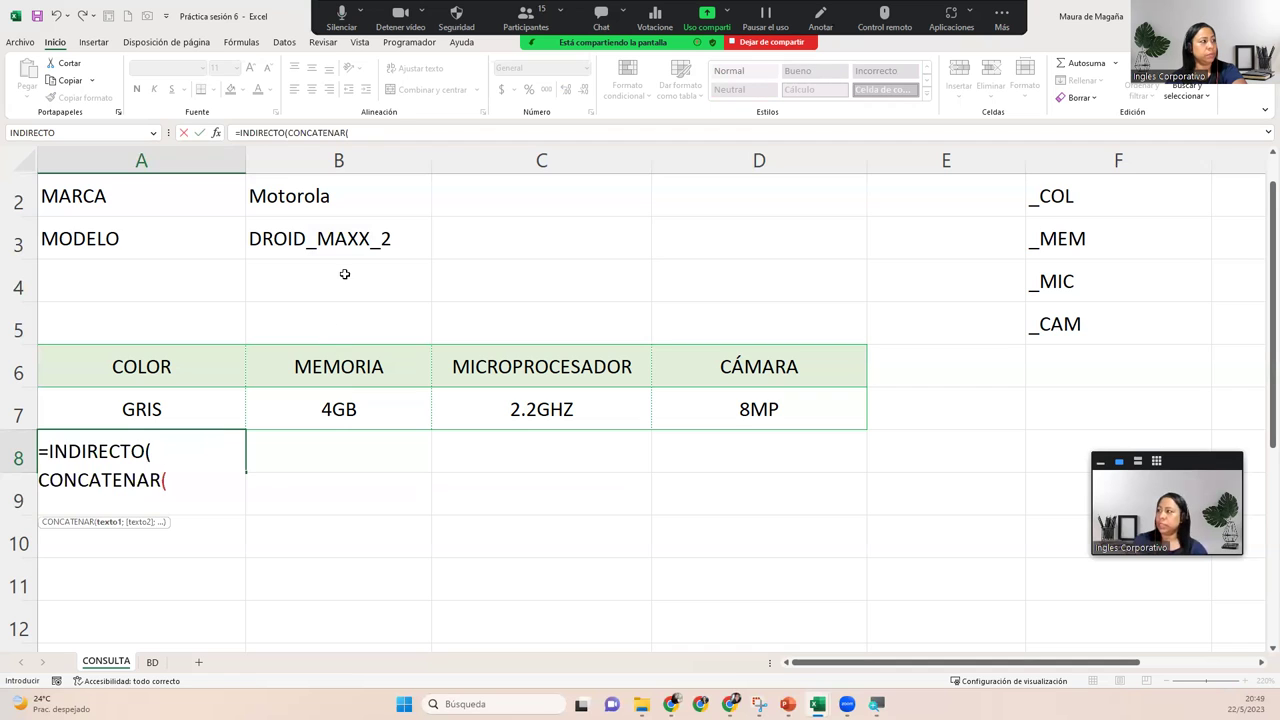
pyautogui.click(357, 243)
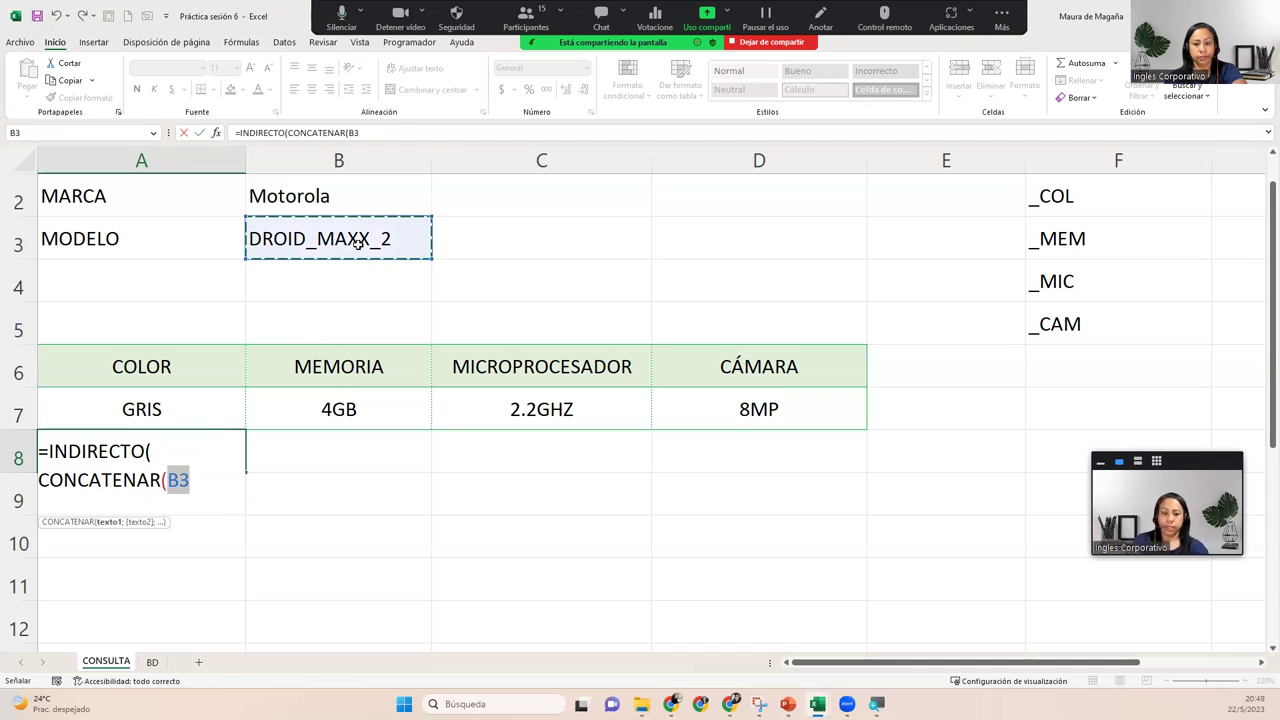
pyautogui.write(';')
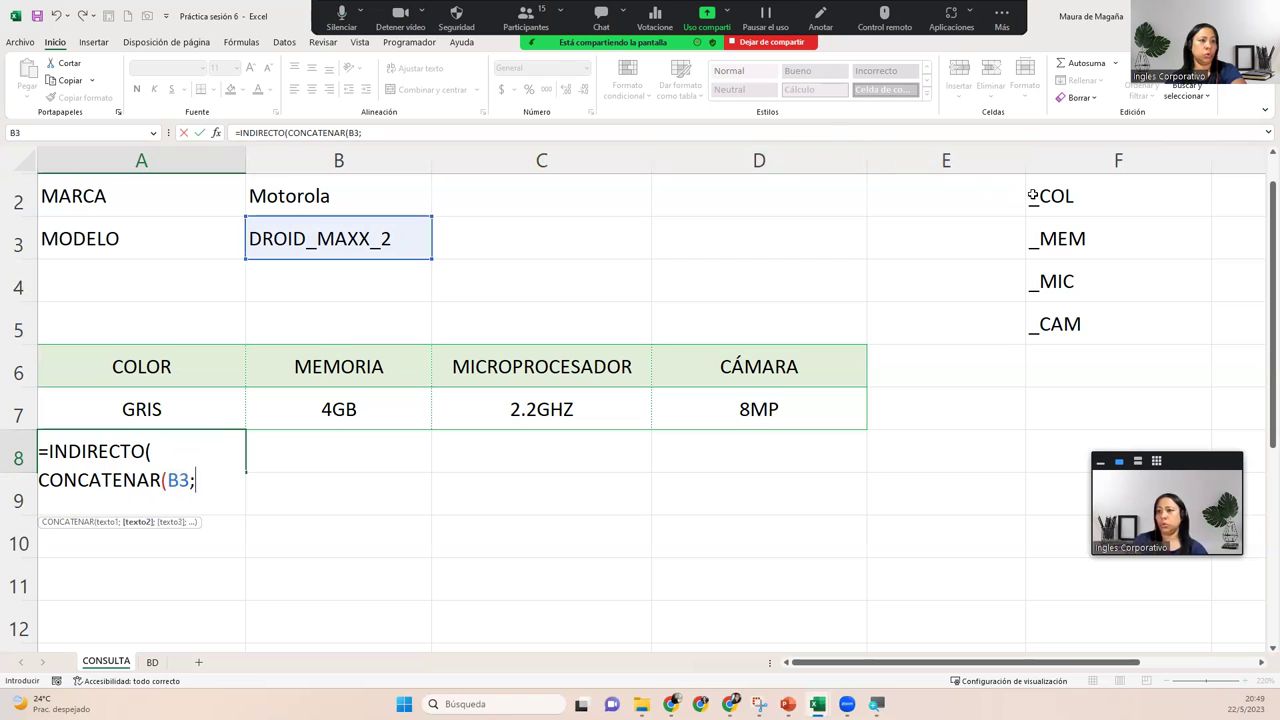
pyautogui.click(1056, 198)
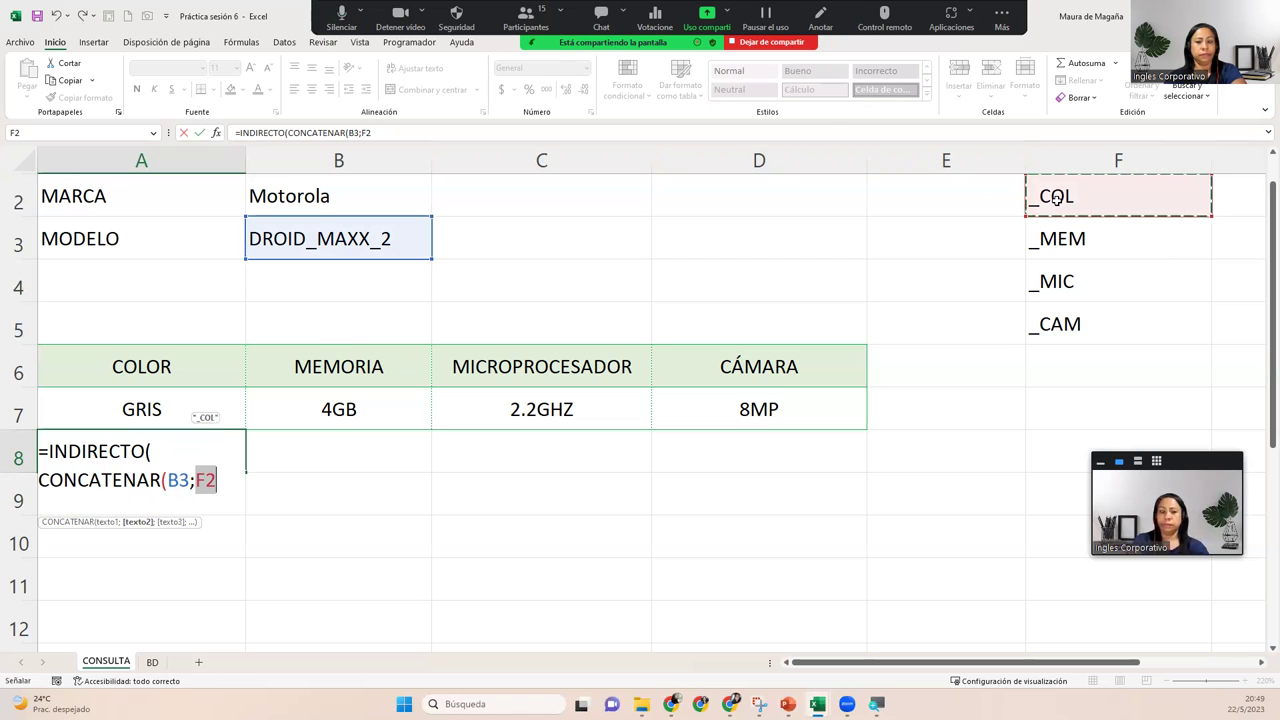
pyautogui.write('))')
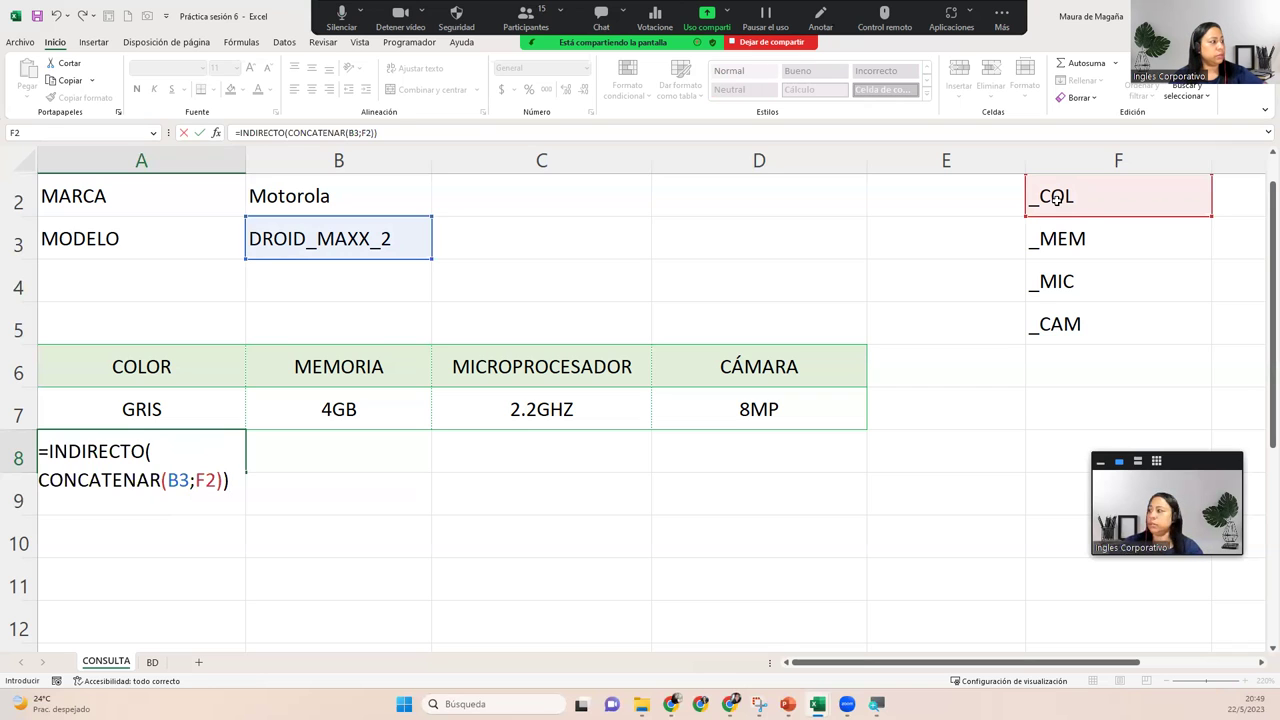
pyautogui.press('Return')
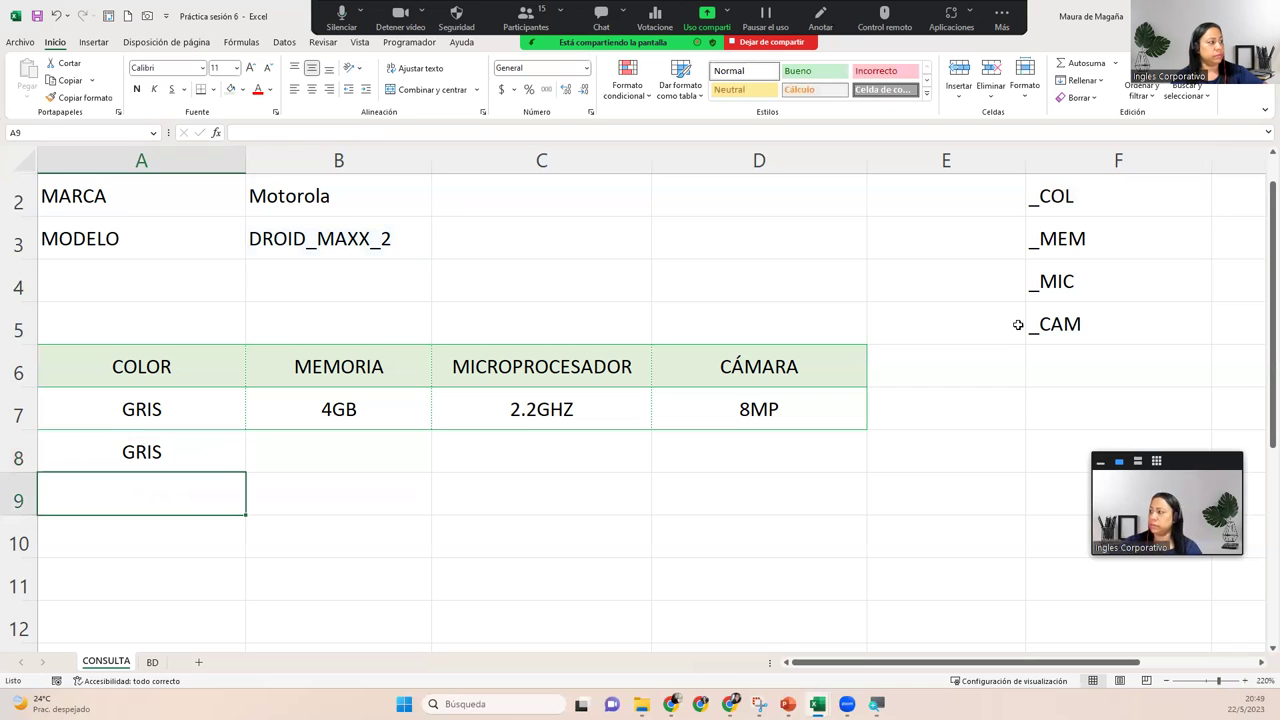
# Set brand Iphone and model IPHONE_4S so results show NEGRO, 2GB, 3.0GHZ, 10MP.
pyautogui.click(225, 453)
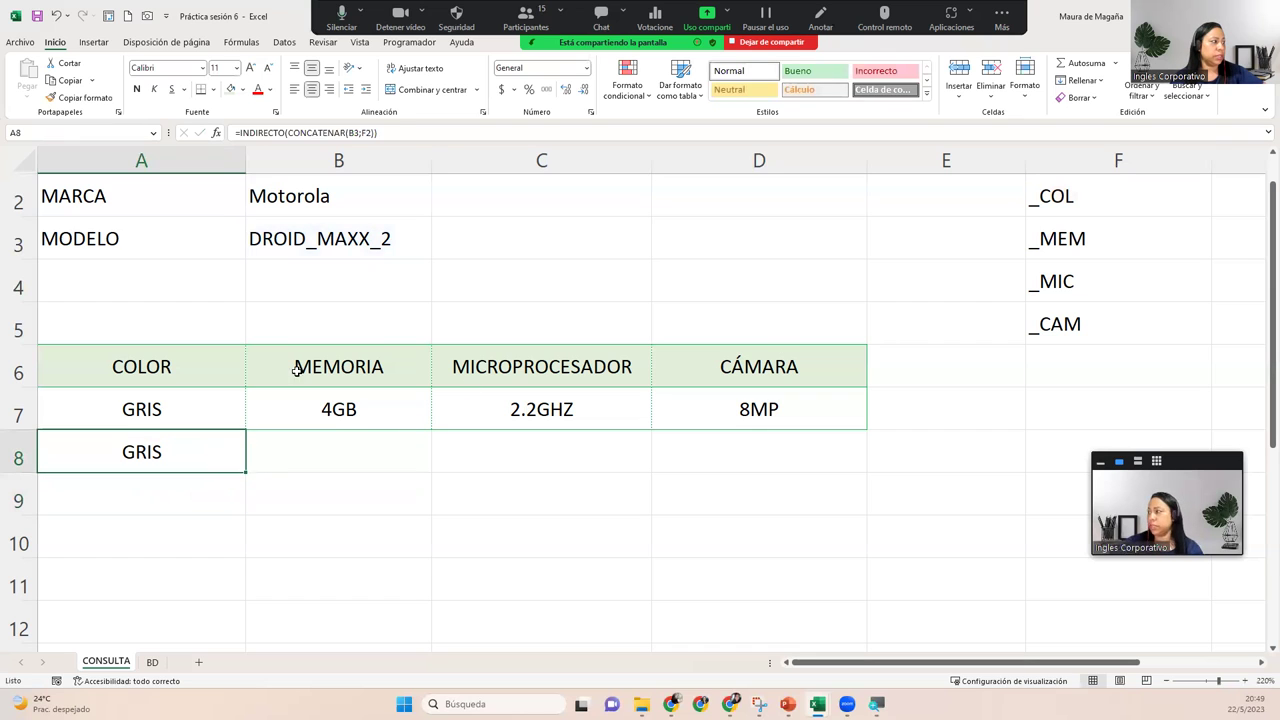
pyautogui.click(412, 246)
pyautogui.click(436, 256)
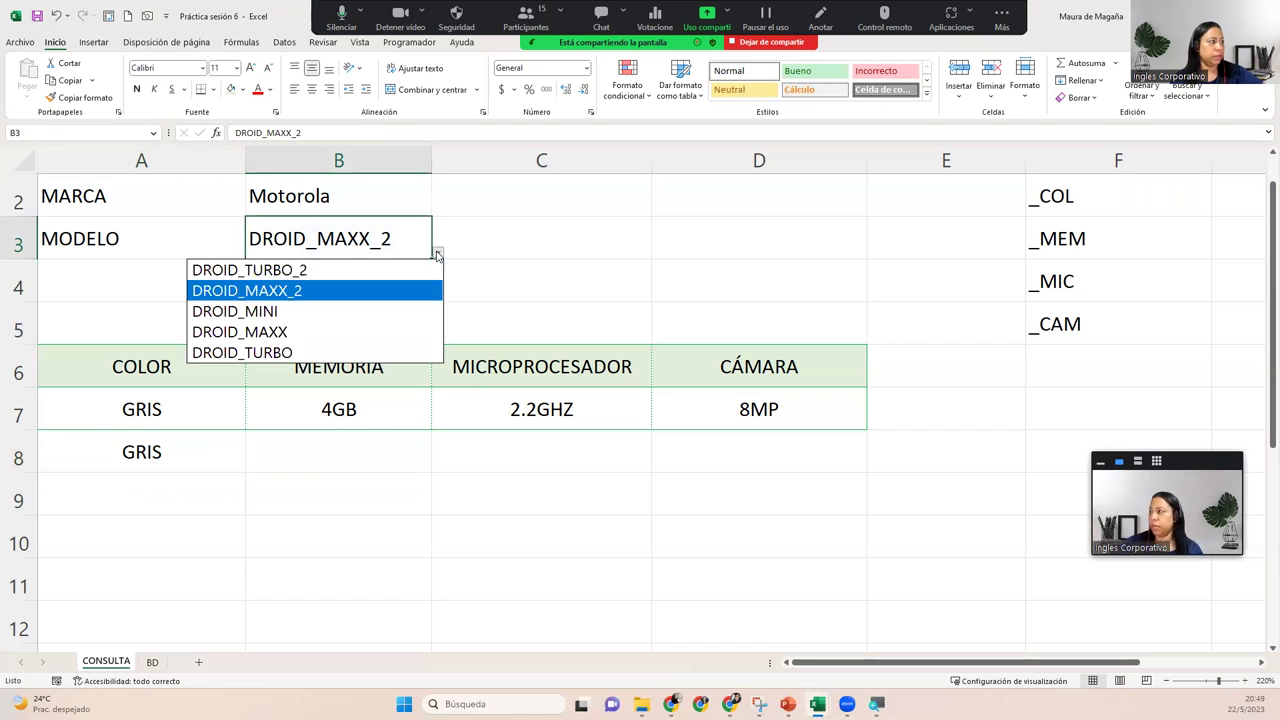
pyautogui.click(410, 202)
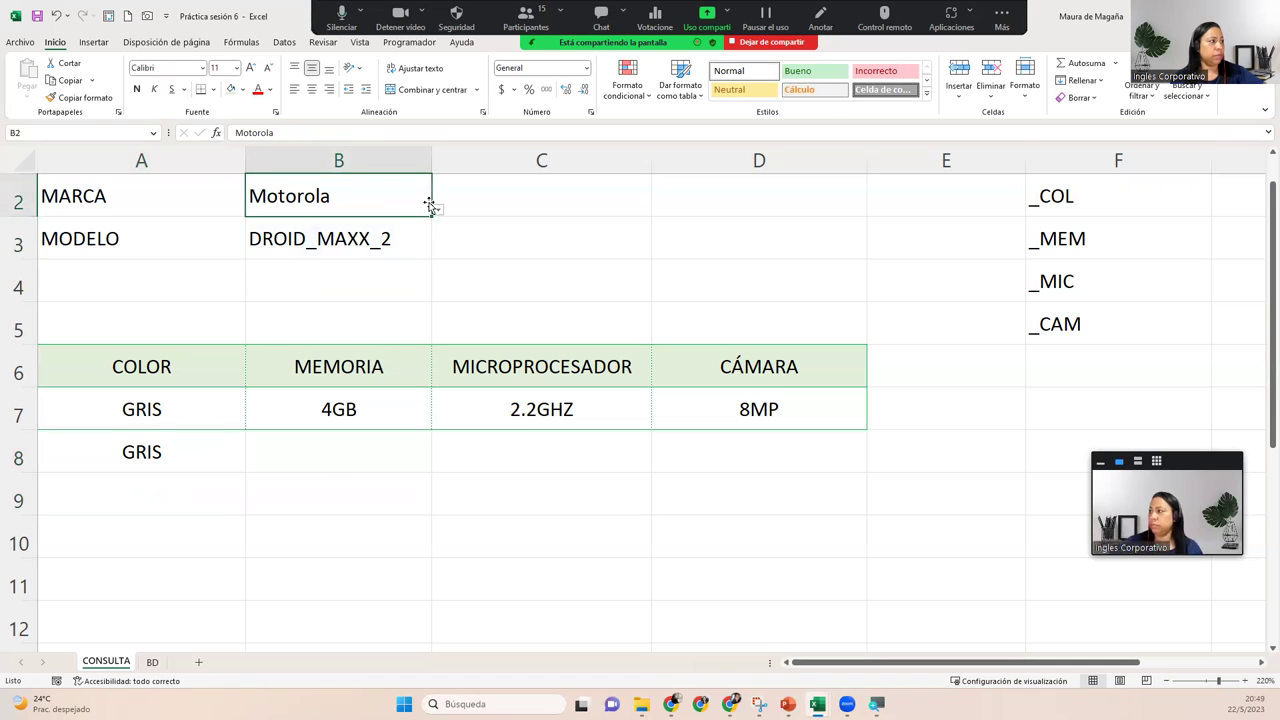
pyautogui.click(437, 210)
pyautogui.click(381, 267)
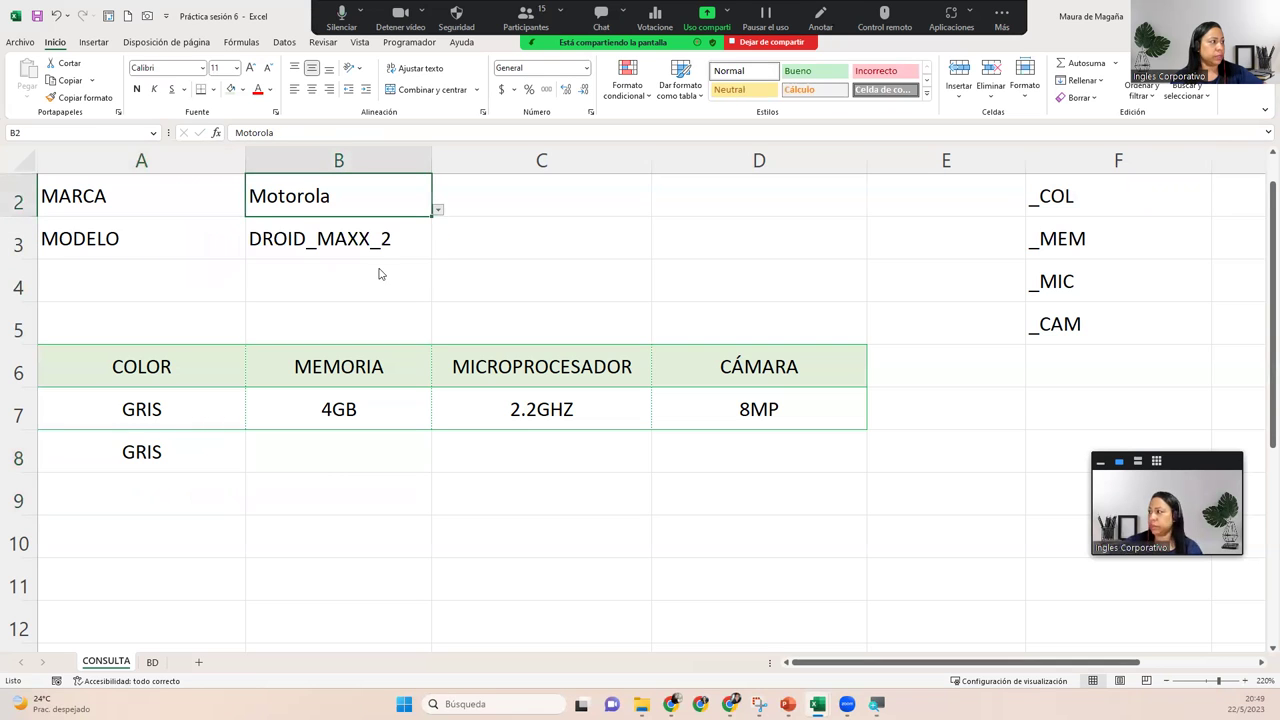
pyautogui.click(420, 241)
pyautogui.click(438, 256)
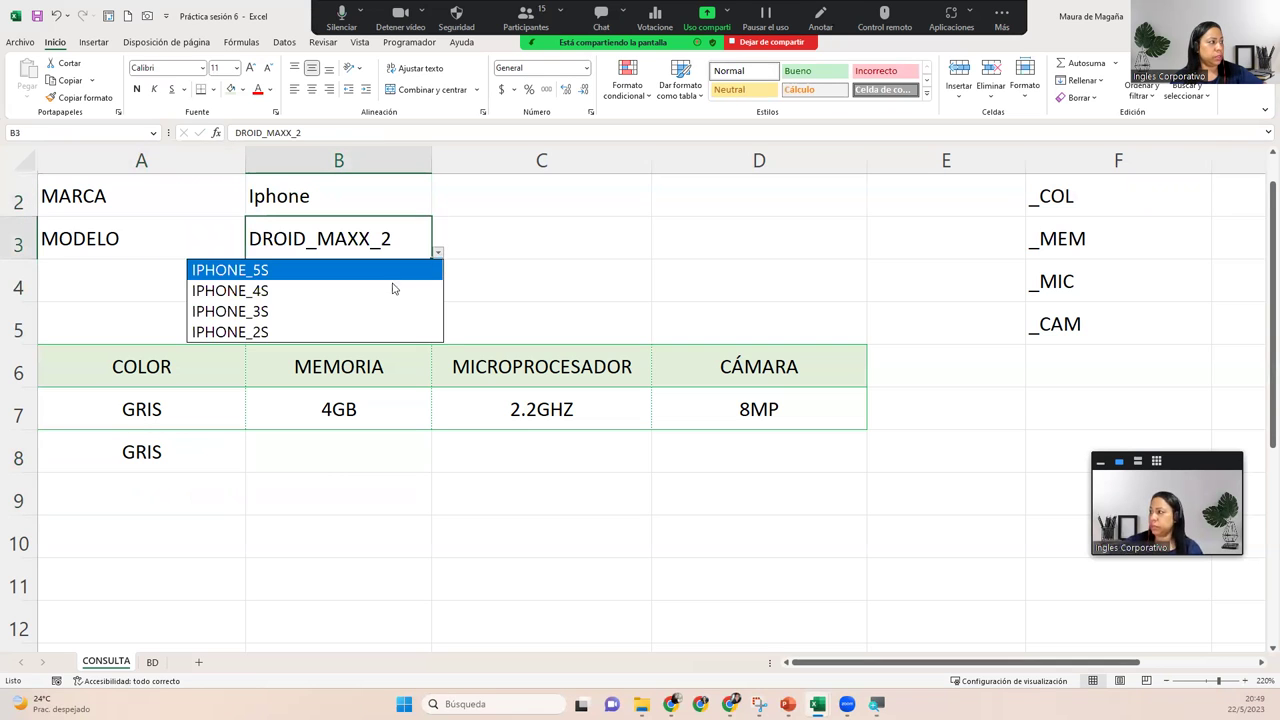
pyautogui.click(389, 286)
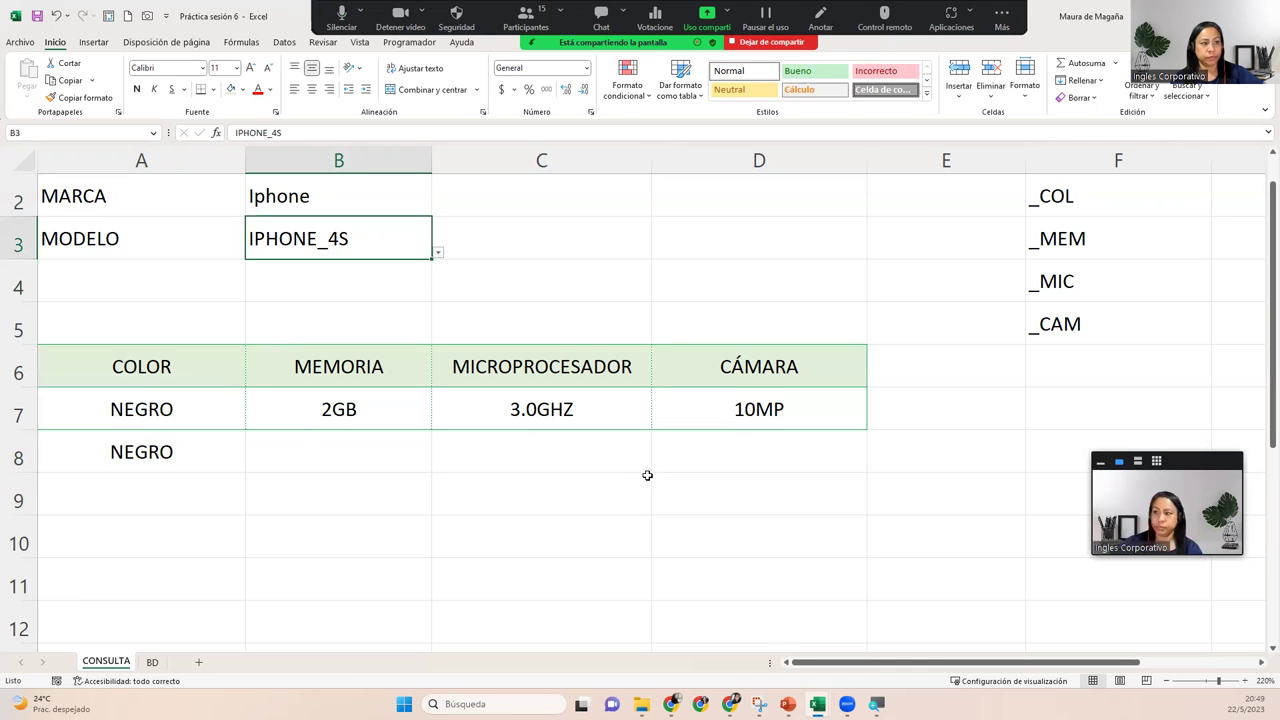
pyautogui.click(305, 442)
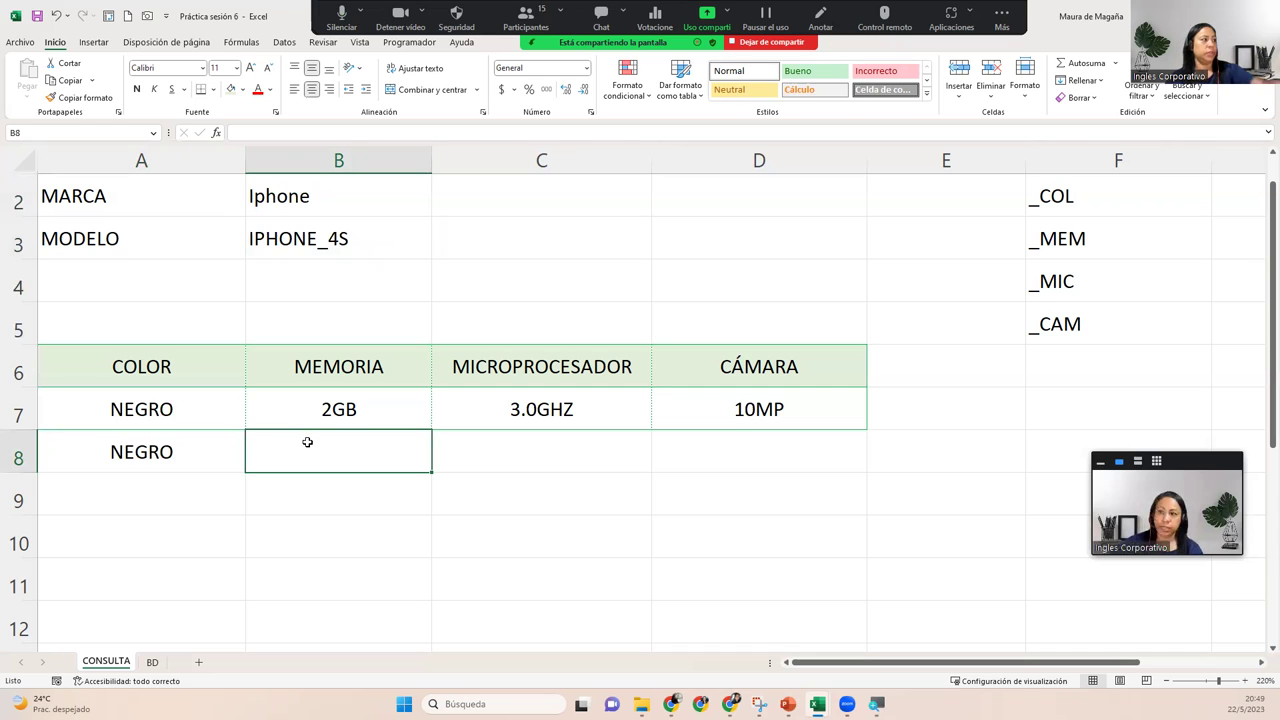
# Enter =INDIRECTO(CONCATENAR(B3;F3)) in B8 so it returns the 2GB memory.
pyautogui.write('=INDI')
pyautogui.press('Tab')
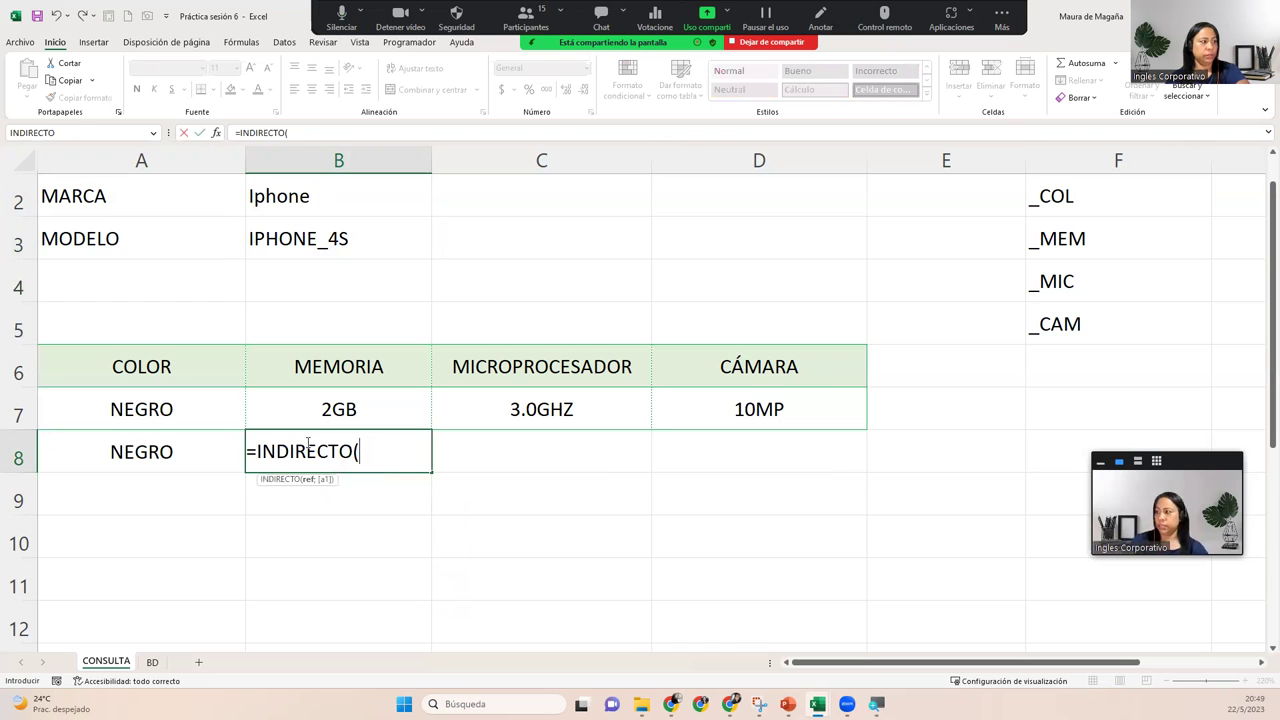
pyautogui.write('CONCA')
pyautogui.press('Tab')
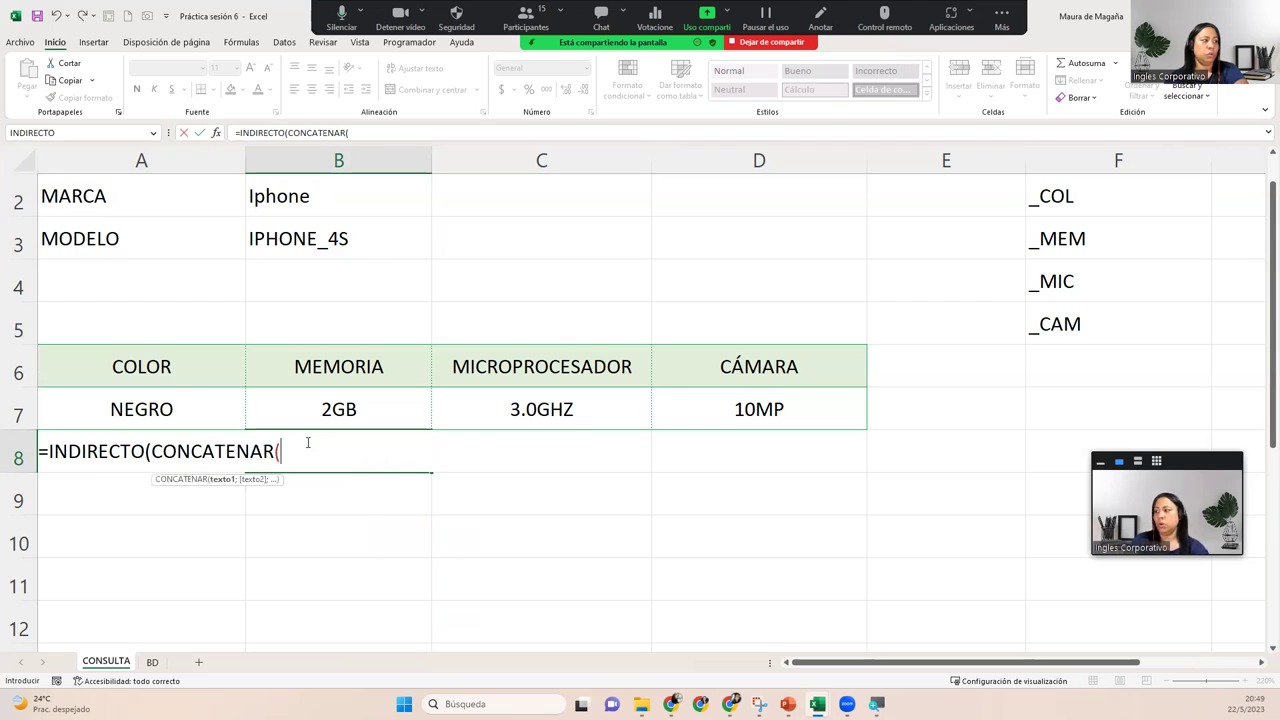
pyautogui.click(390, 250)
pyautogui.write(';')
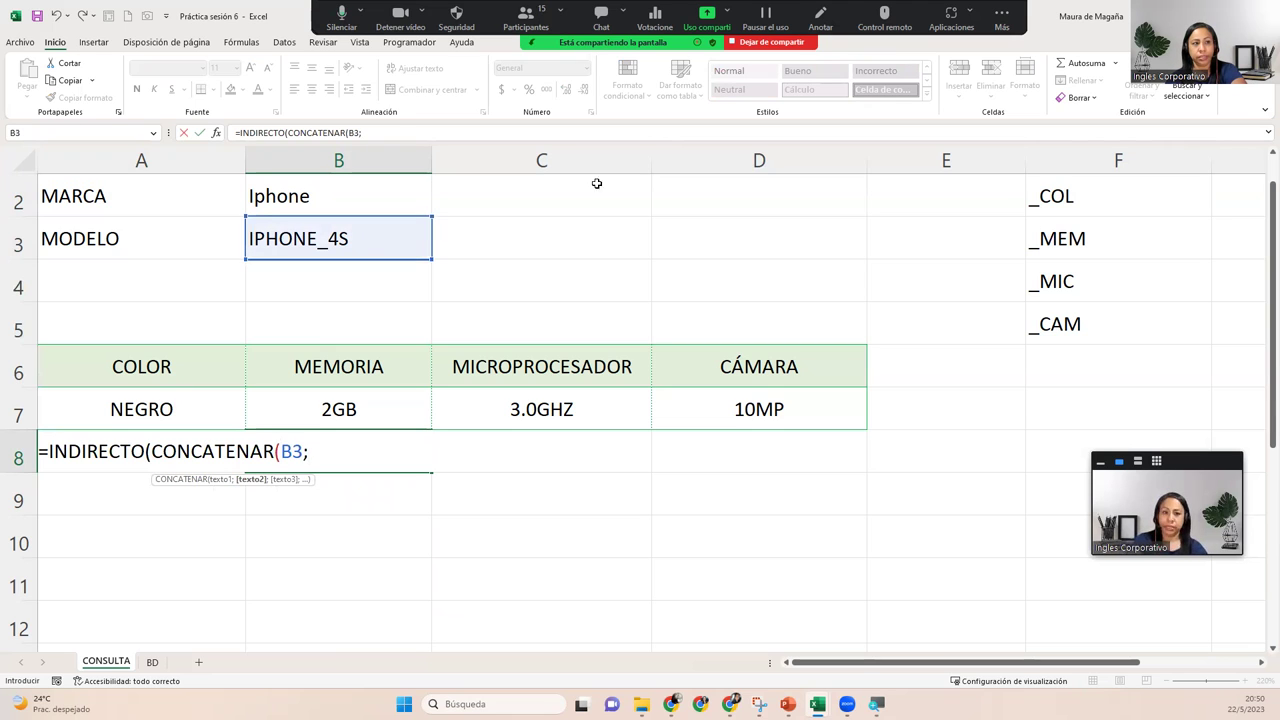
pyautogui.click(1043, 227)
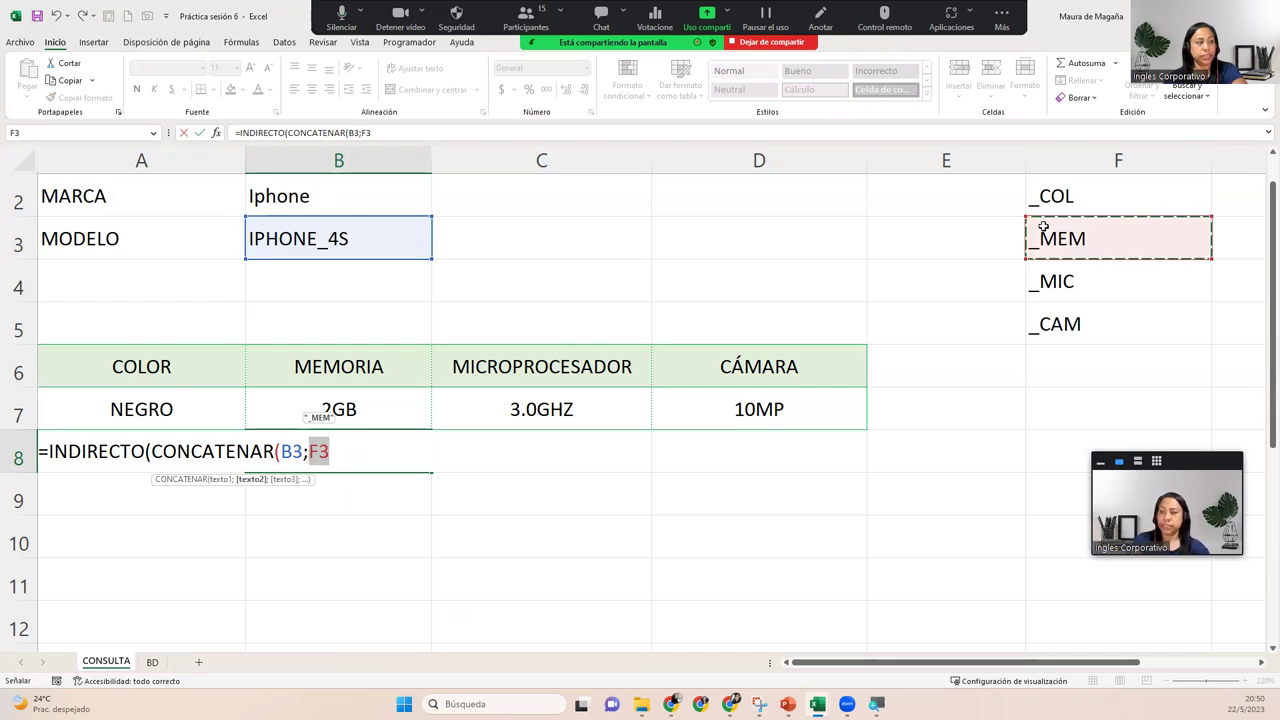
pyautogui.write('))')
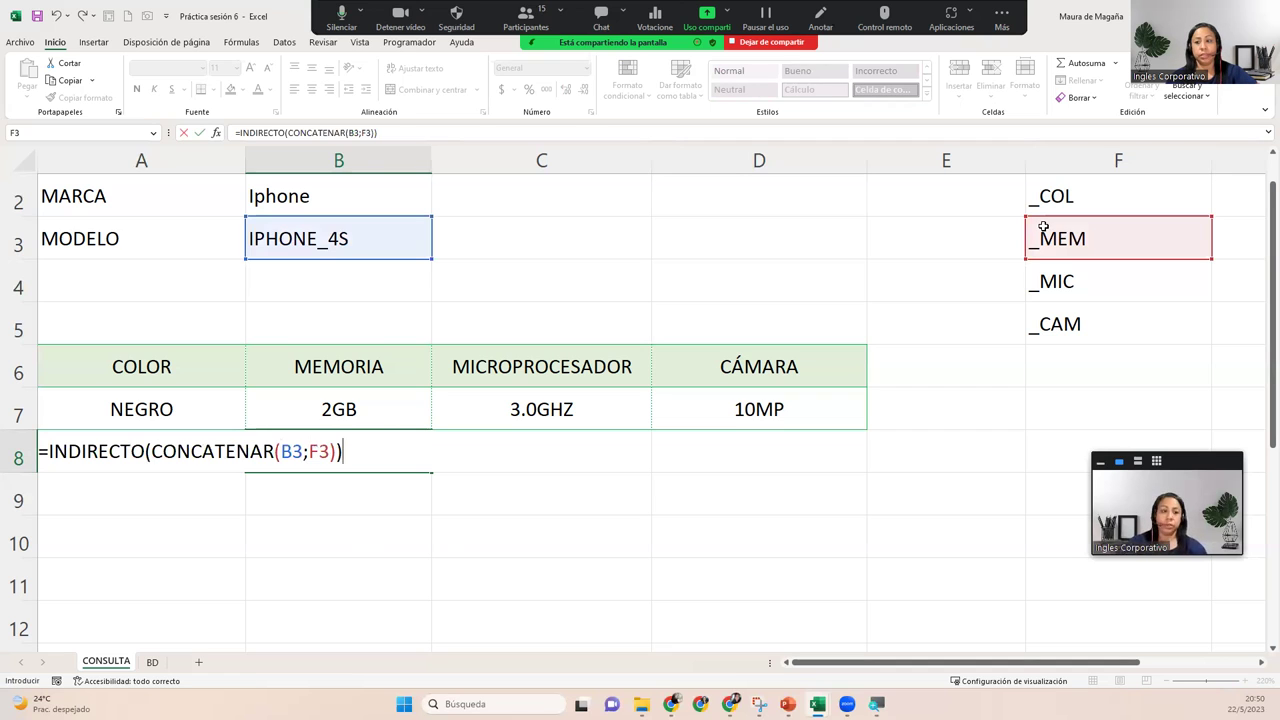
pyautogui.press('Return')
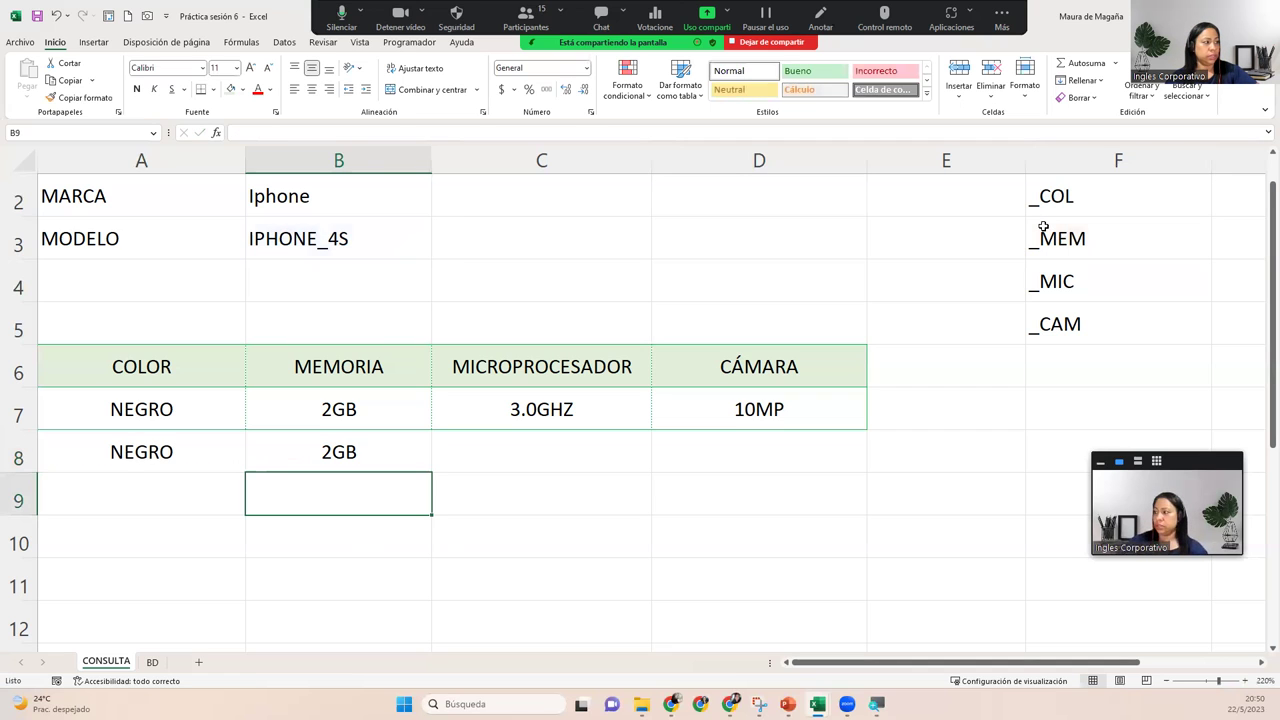
pyautogui.click(630, 445)
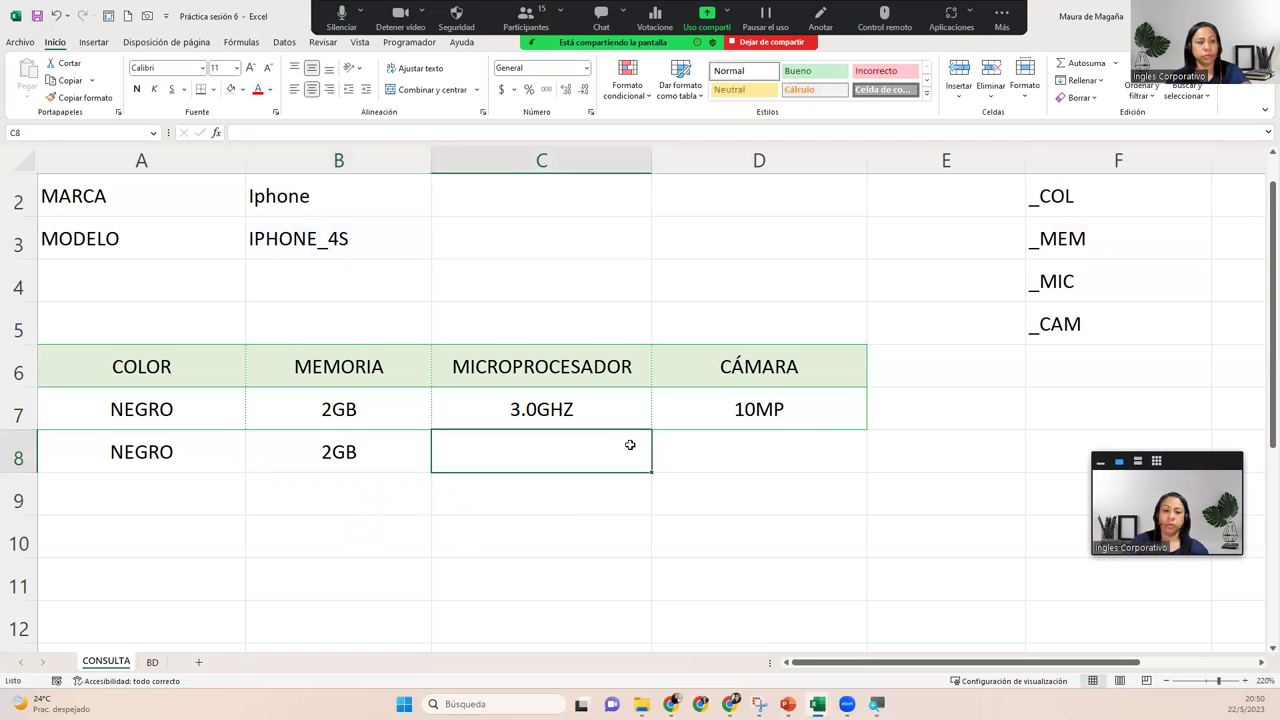
# Enter =INDIRECTO(CONCATENAR(B3;F4)) in C8 so it returns the 3.0GHZ processor.
pyautogui.write('=INDI')
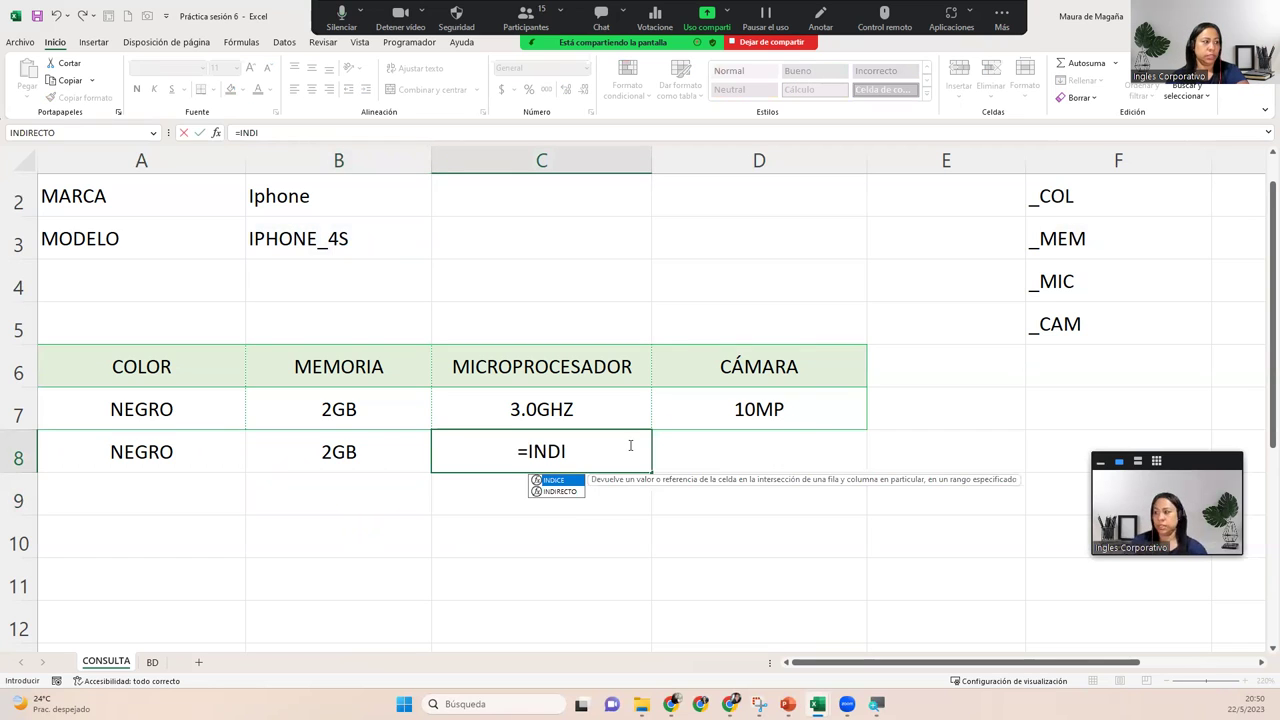
pyautogui.press('Tab')
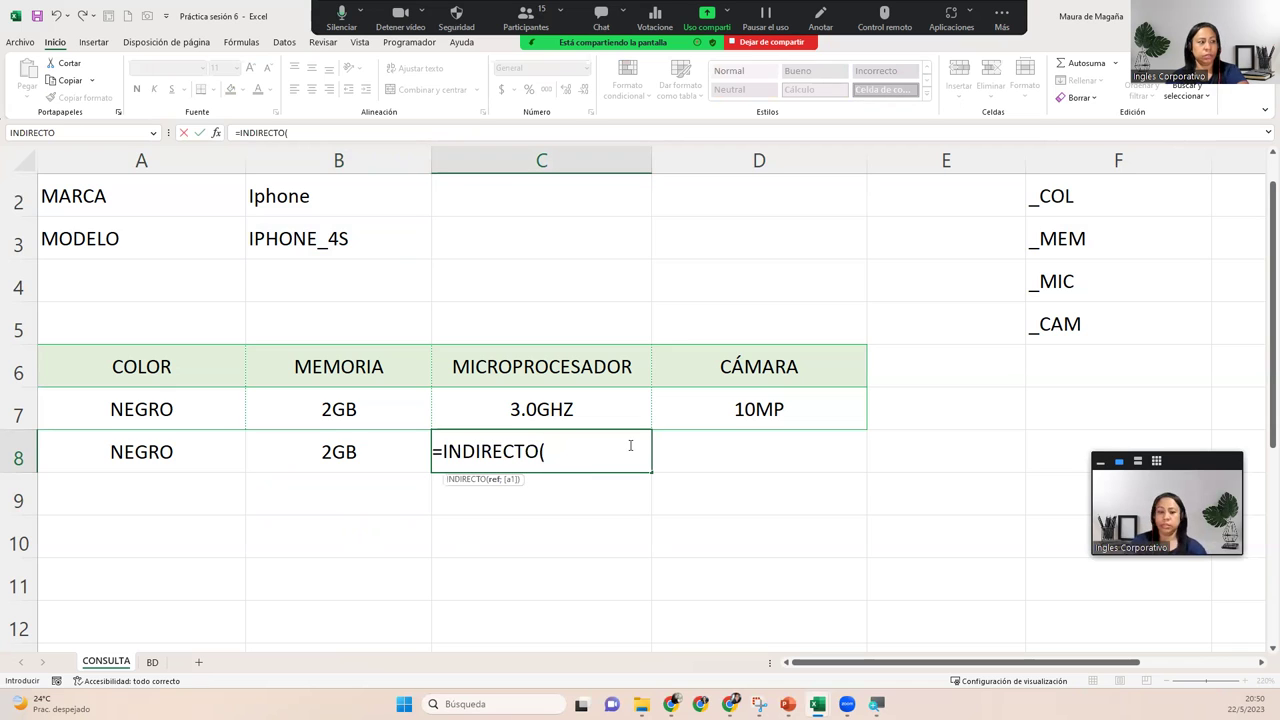
pyautogui.write('CONC')
pyautogui.press('Tab')
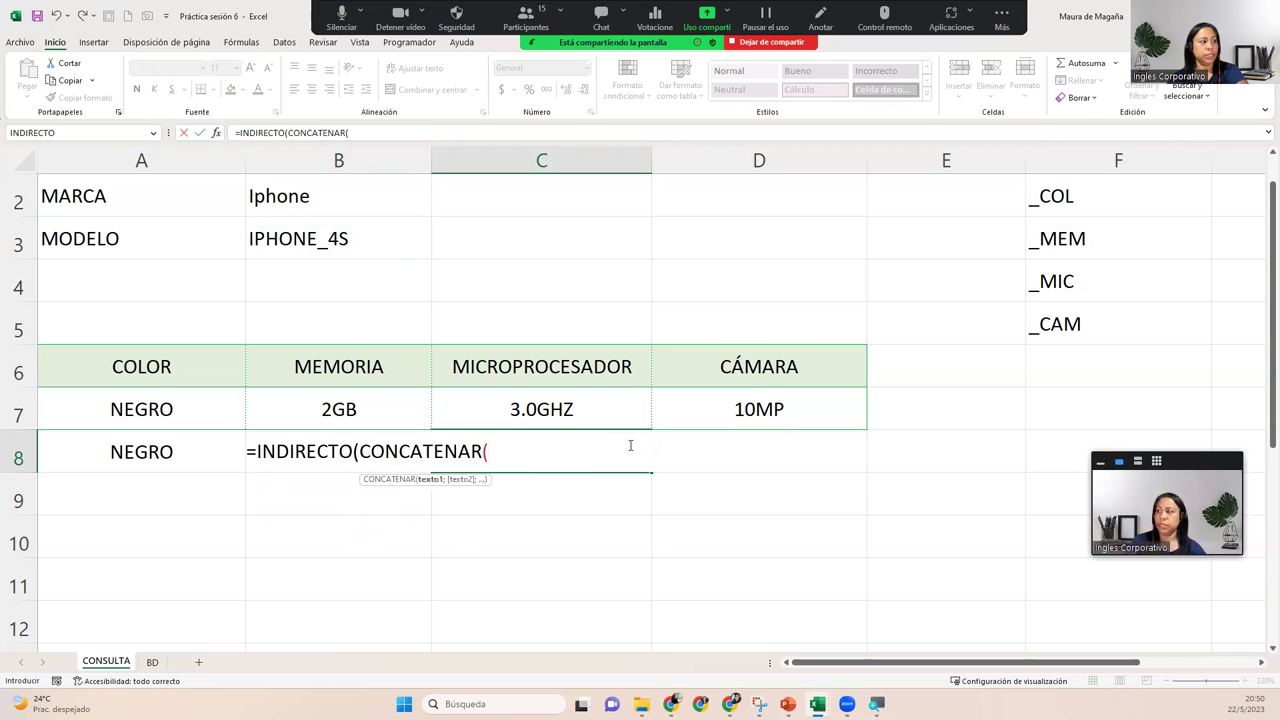
pyautogui.click(357, 244)
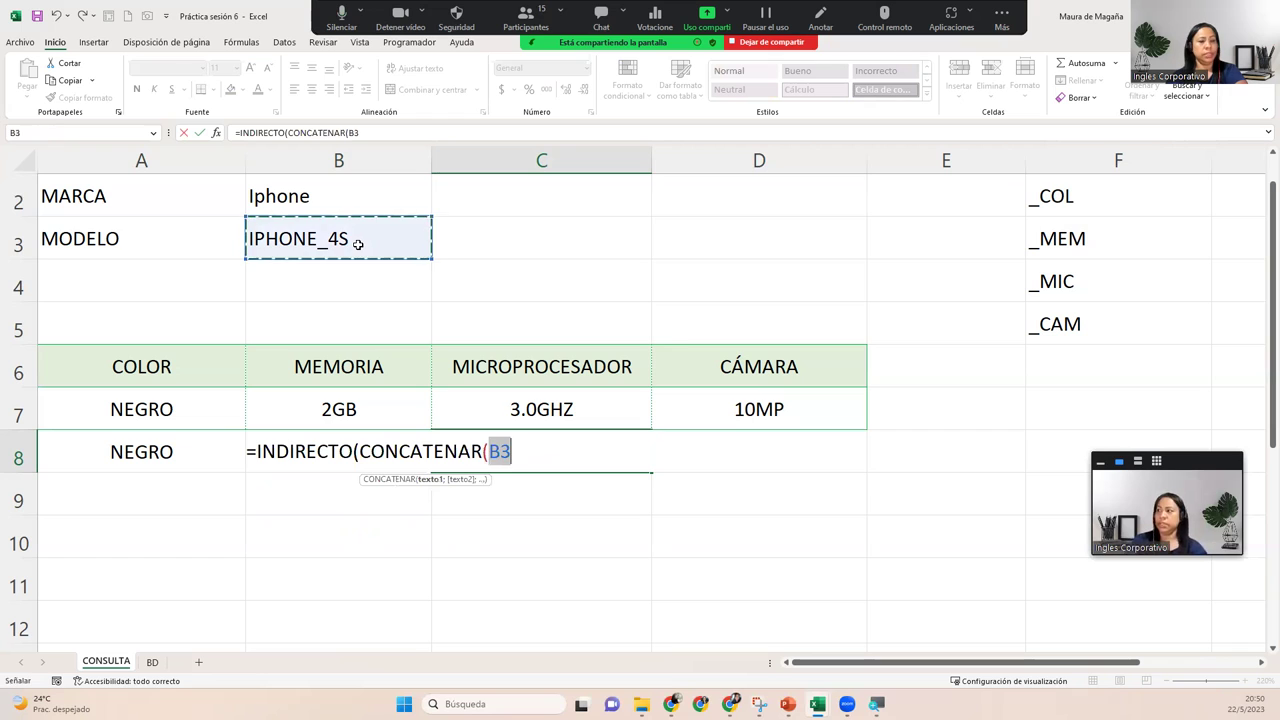
pyautogui.write(';')
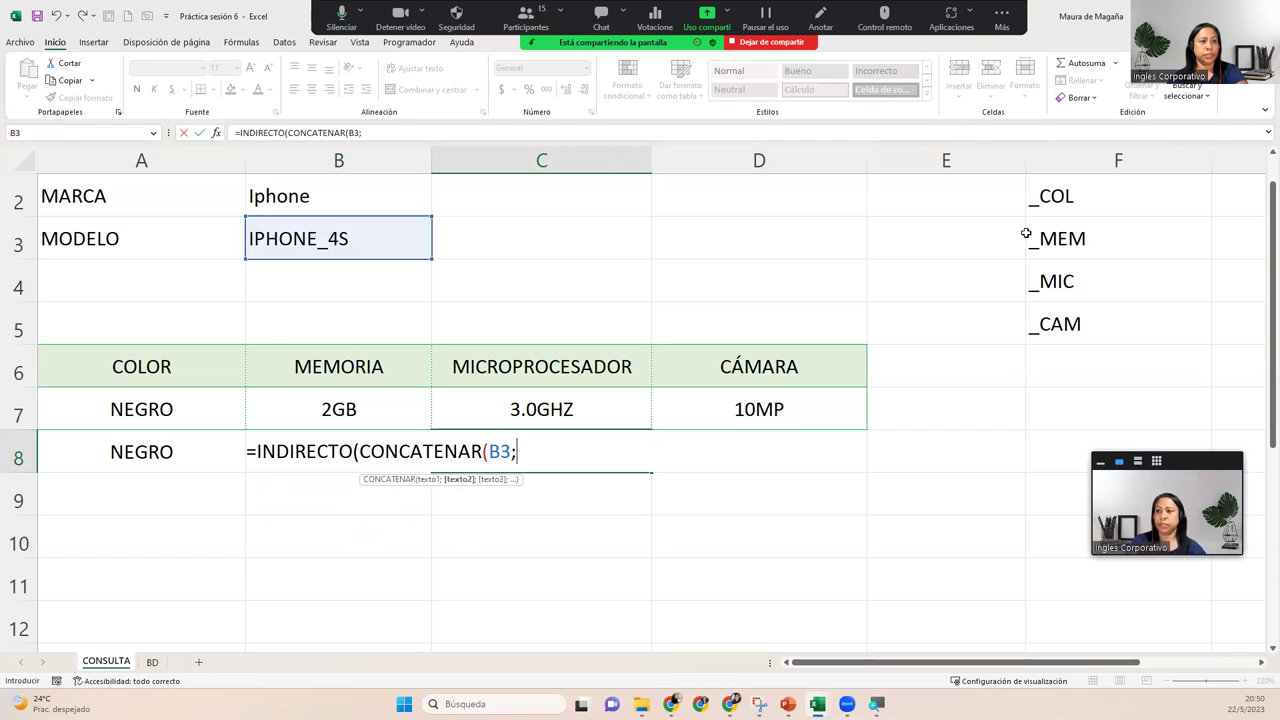
pyautogui.click(1036, 264)
pyautogui.write('))')
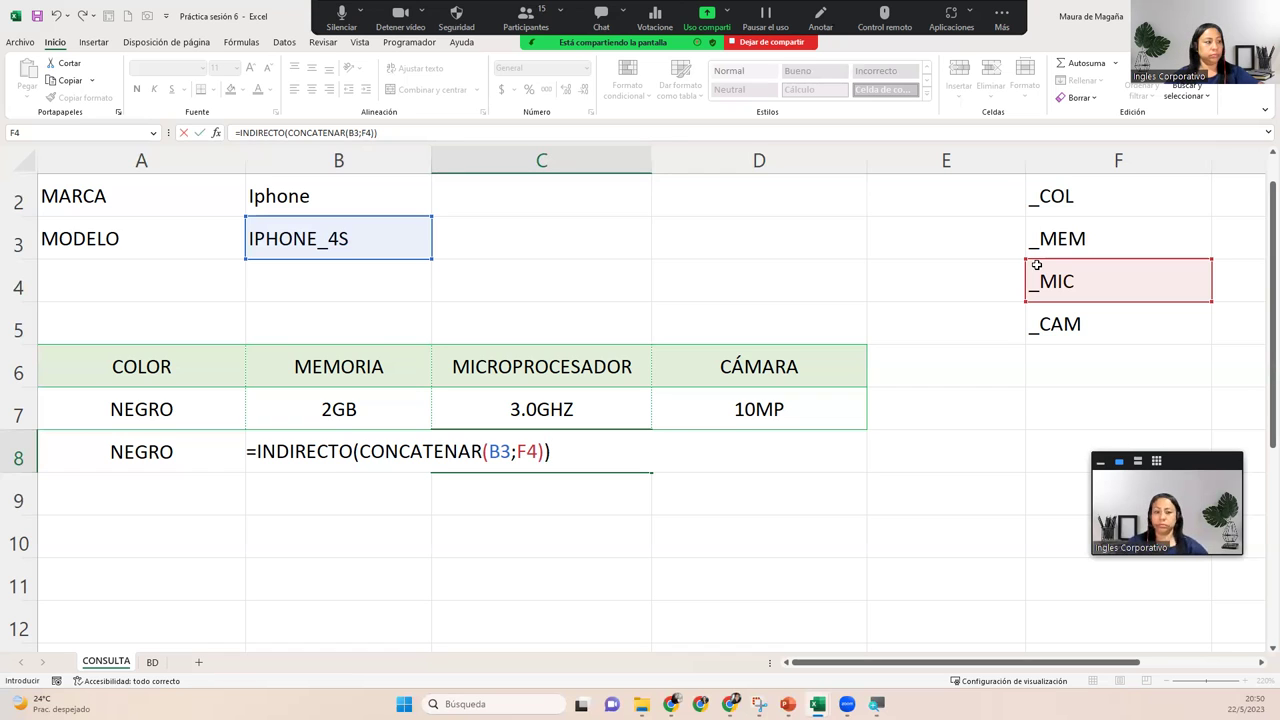
pyautogui.press('Return')
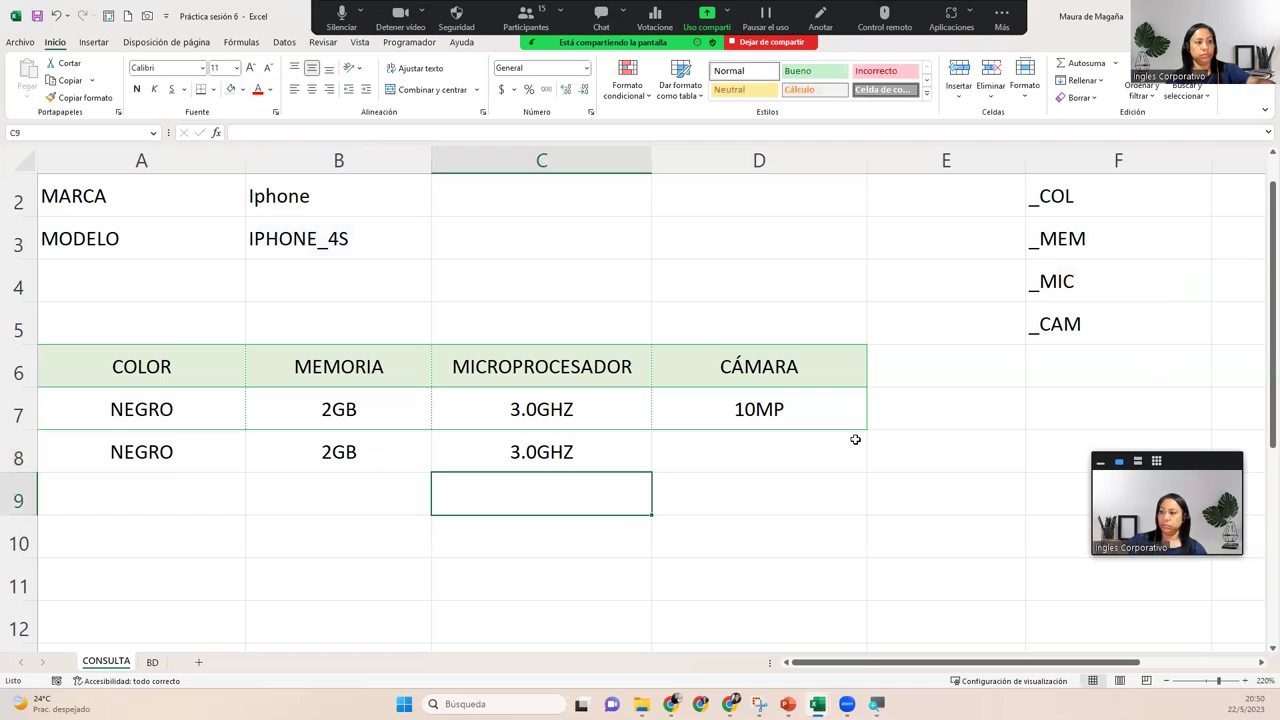
pyautogui.click(855, 440)
# Enter =INDIRECTO(CONCATENAR(B3;F5)) in D8 for the camera lookup.
pyautogui.write('=INDI')
pyautogui.press('Tab')
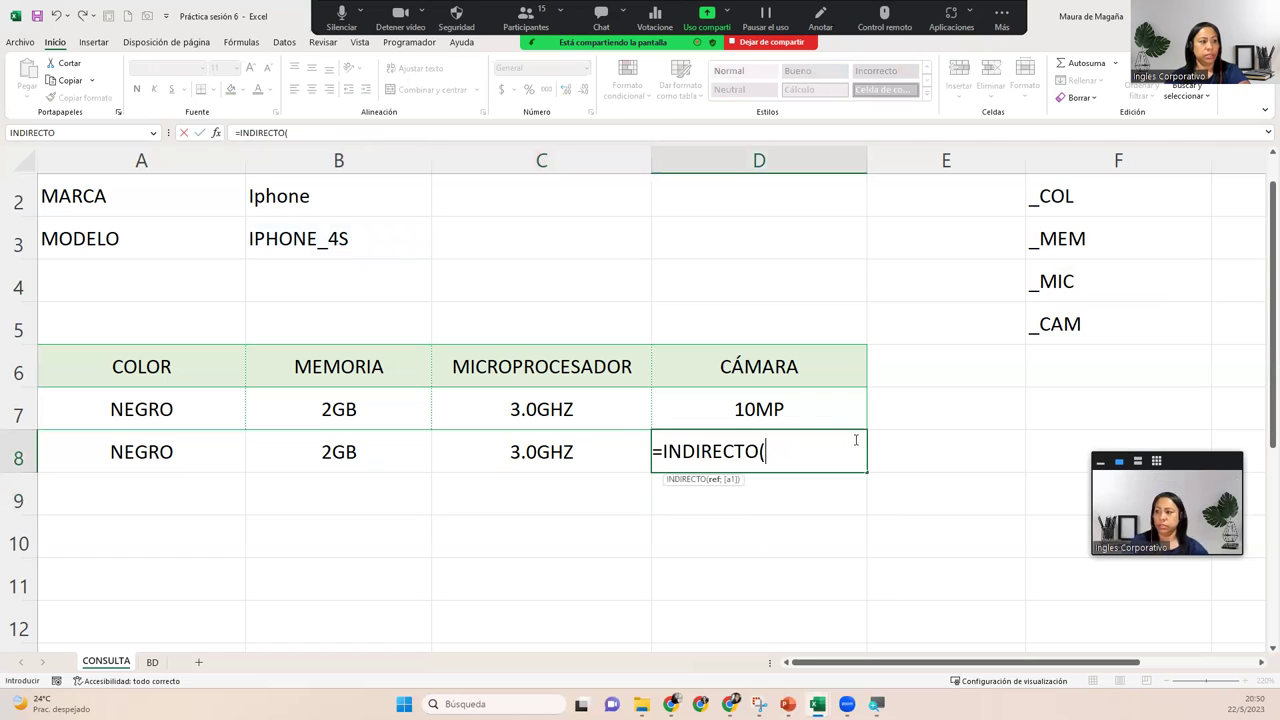
pyautogui.write('CONC')
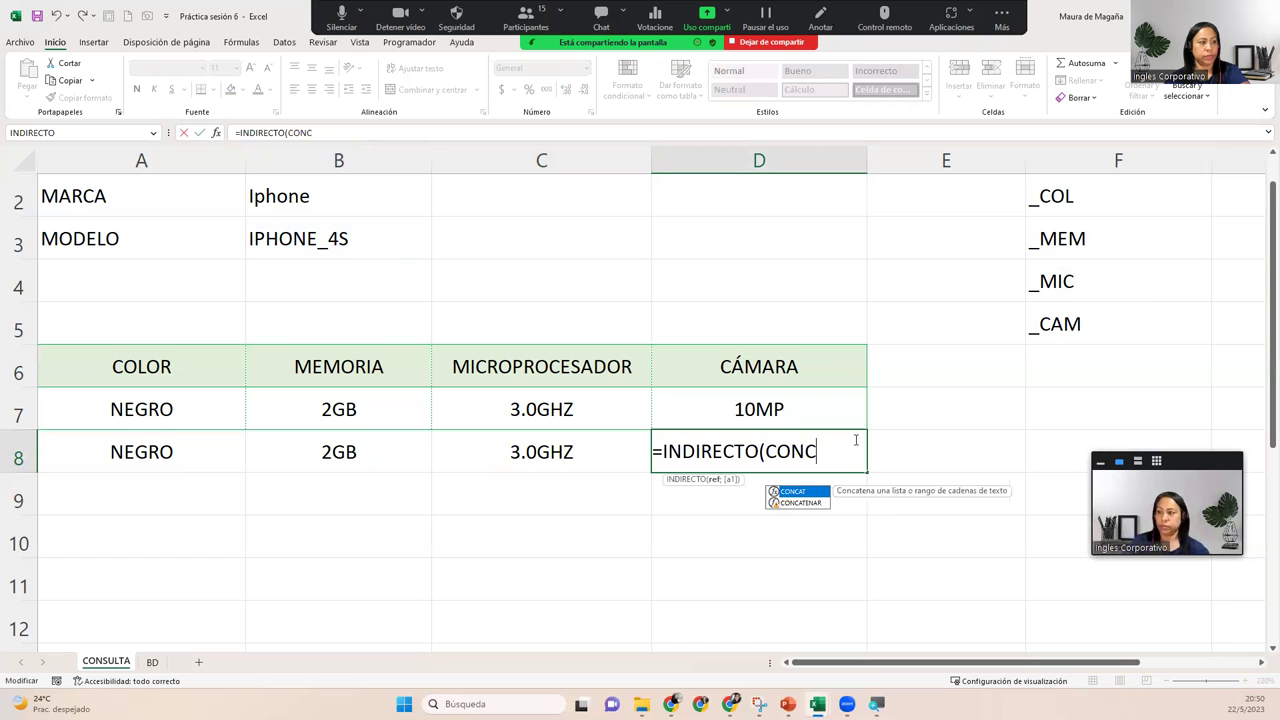
pyautogui.write('ATEN')
pyautogui.press('Tab')
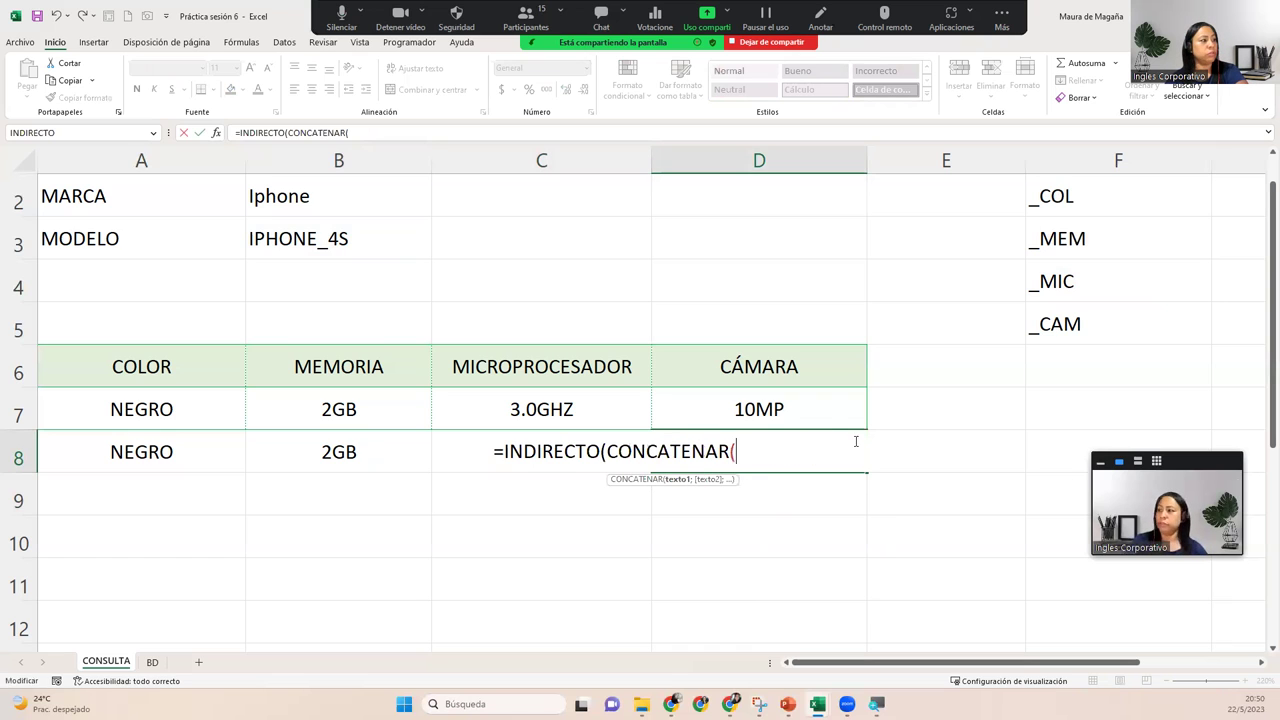
pyautogui.click(398, 234)
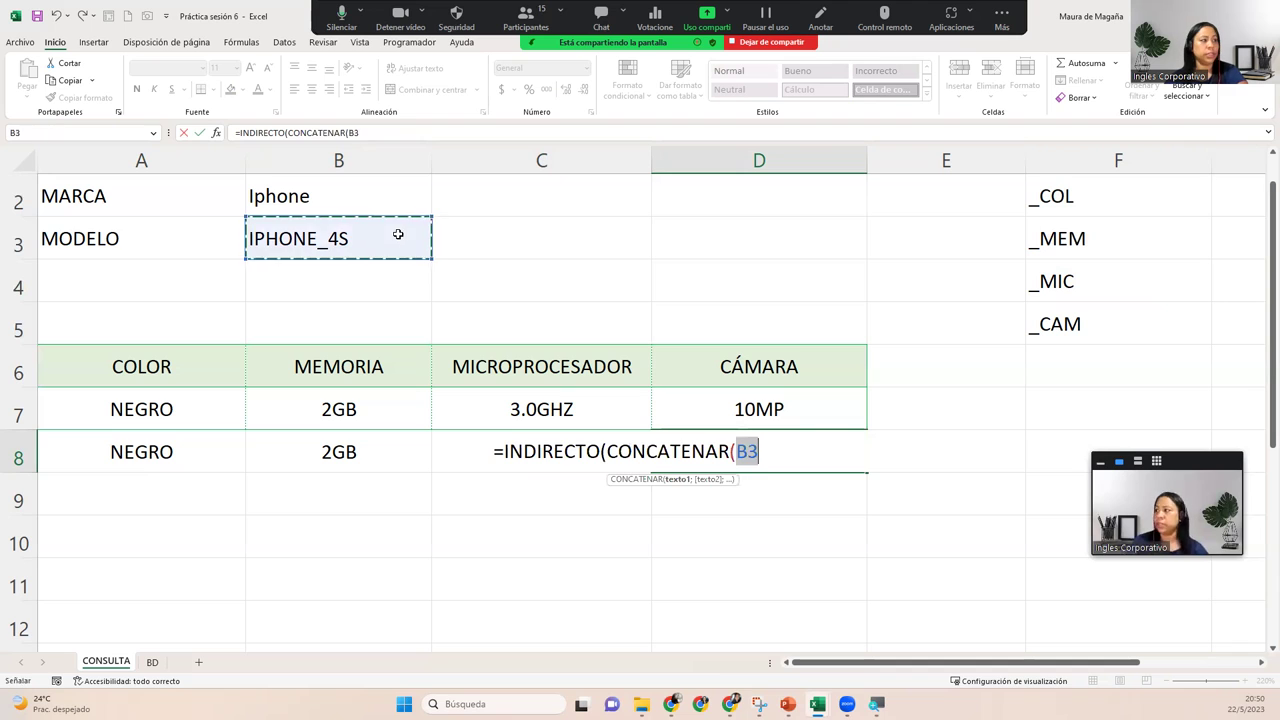
pyautogui.write(';')
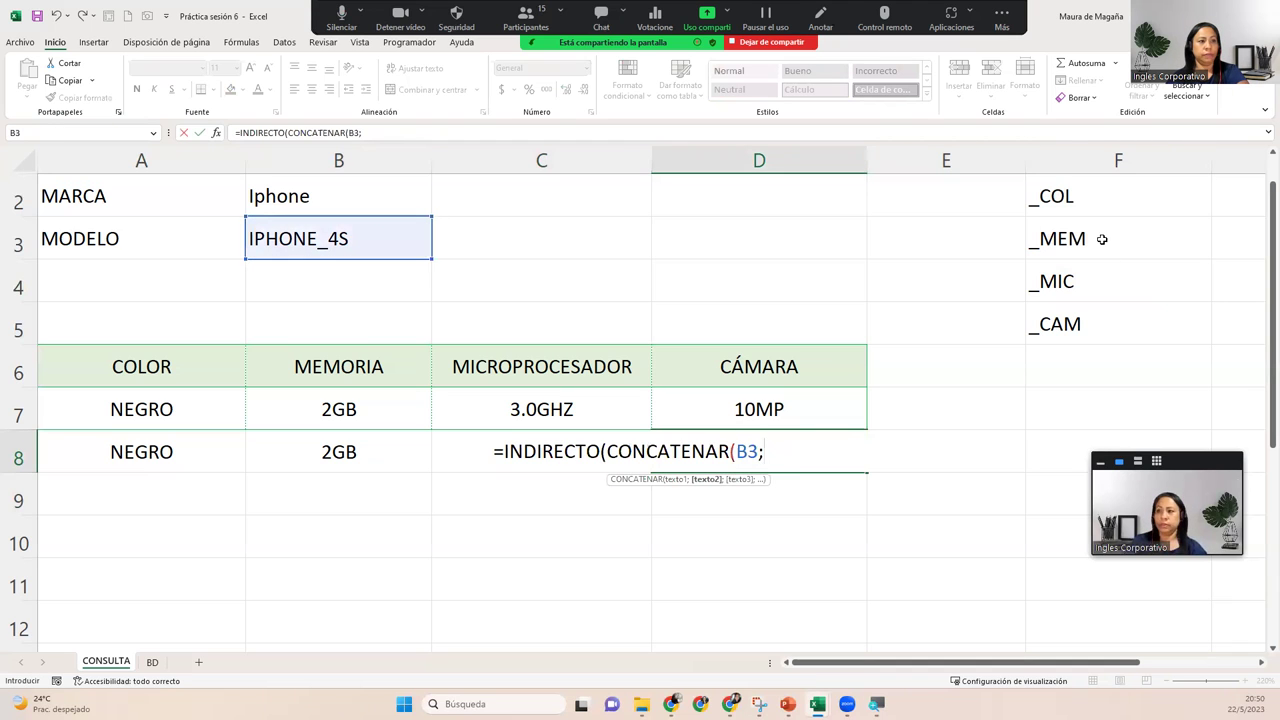
pyautogui.click(1073, 320)
pyautogui.write(')')
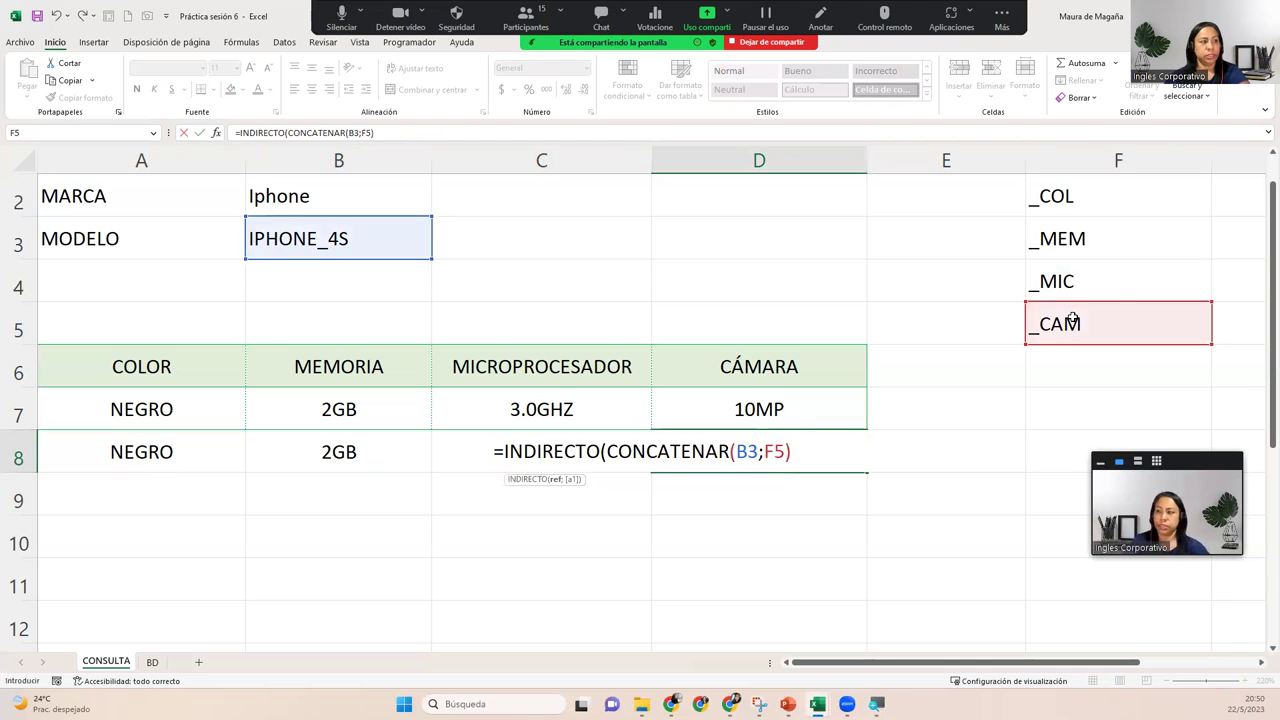
pyautogui.write(')')
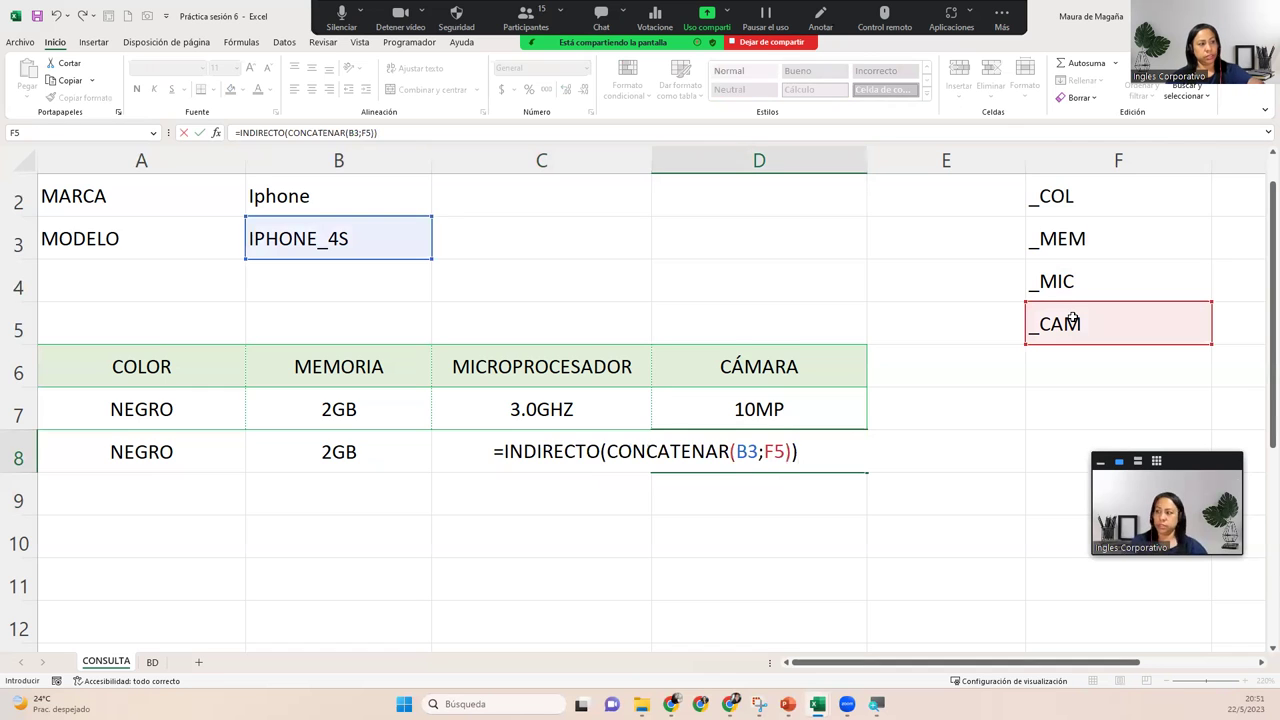
pyautogui.press('Return')
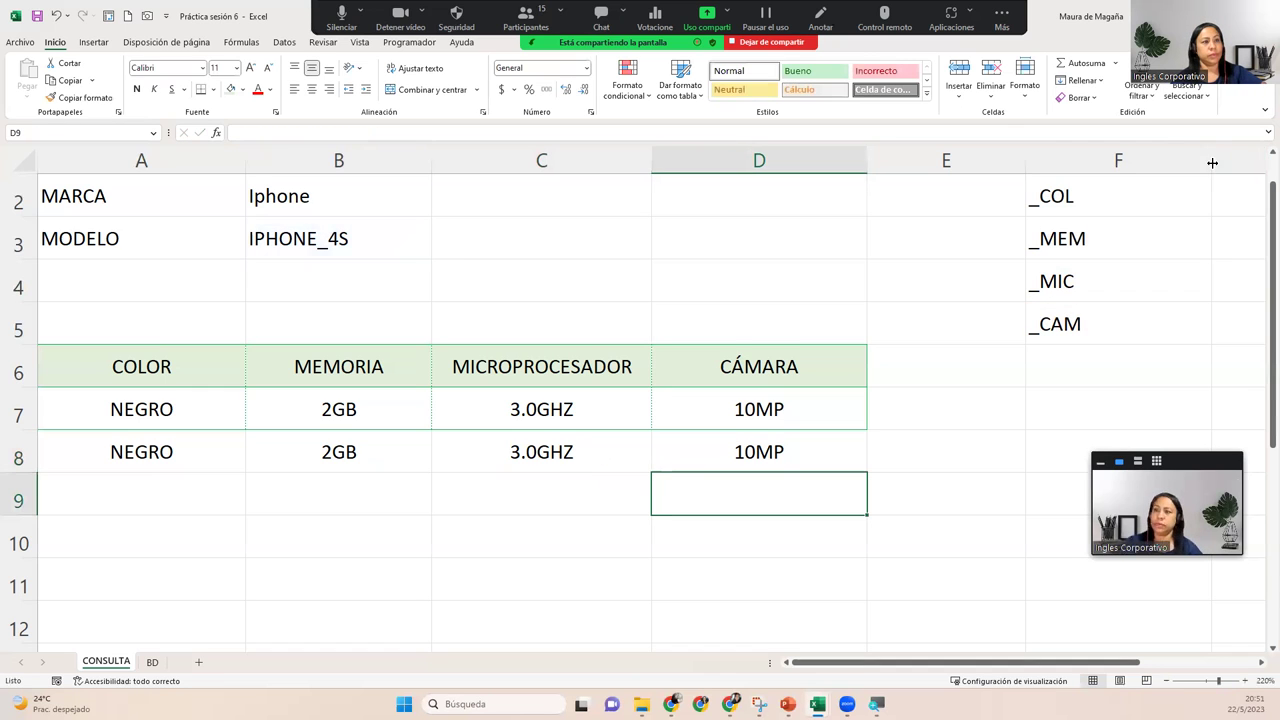
# Autofit column F and change the model in B3 to IPHONE_5S.
pyautogui.doubleClick(1211, 160)
pyautogui.click(728, 452)
pyautogui.click(389, 229)
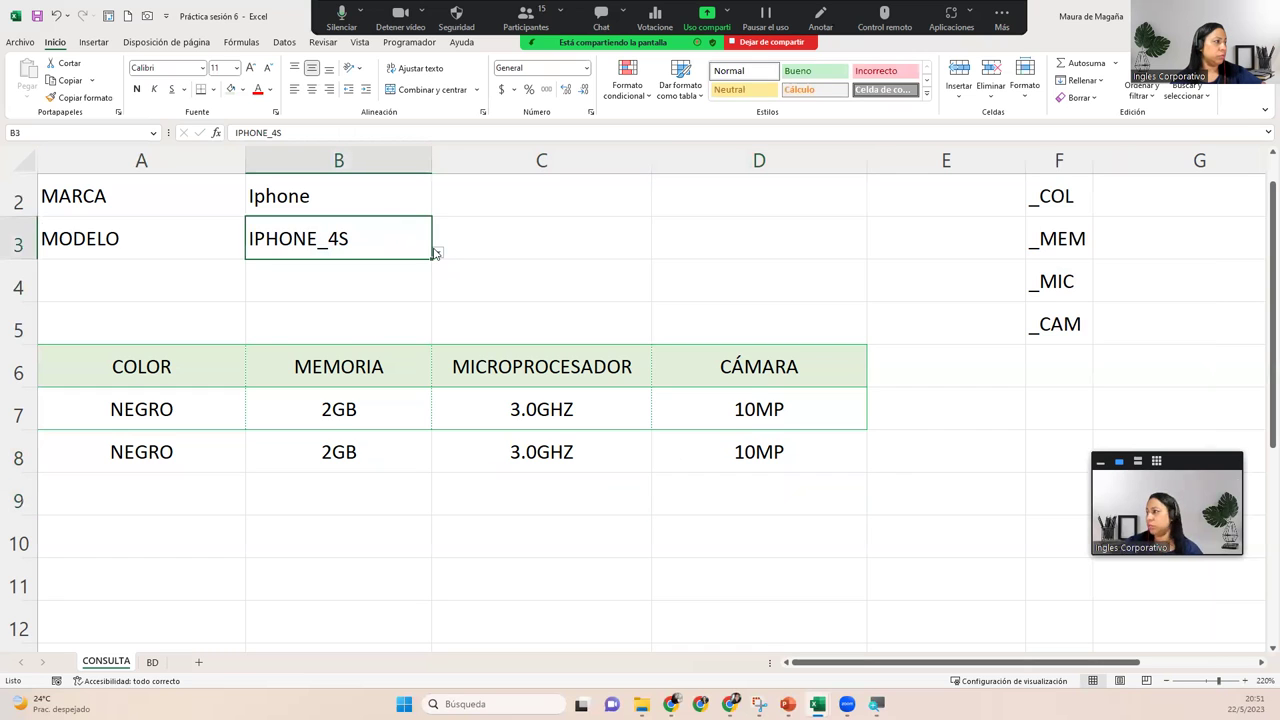
pyautogui.click(437, 253)
pyautogui.click(418, 271)
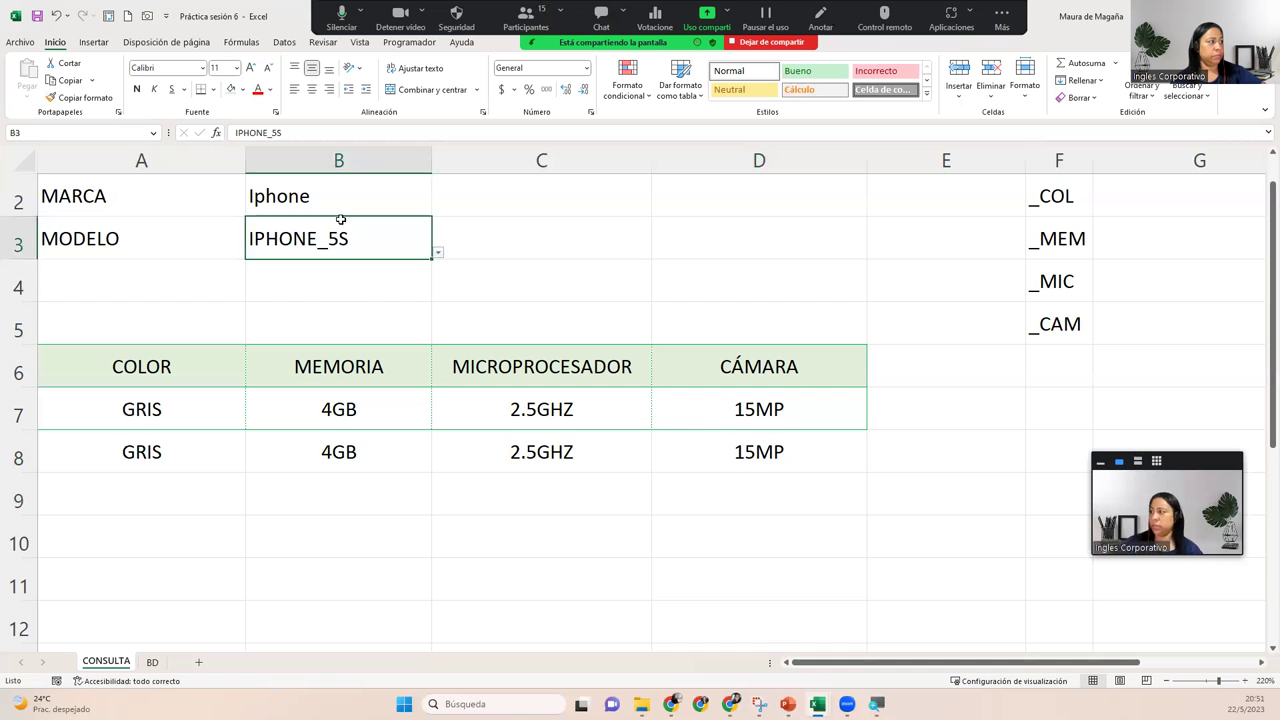
# Compare the IPHONE_5S row on BD with the GRIS, 4GB, 2.5GHZ, 15MP results.
pyautogui.click(153, 664)
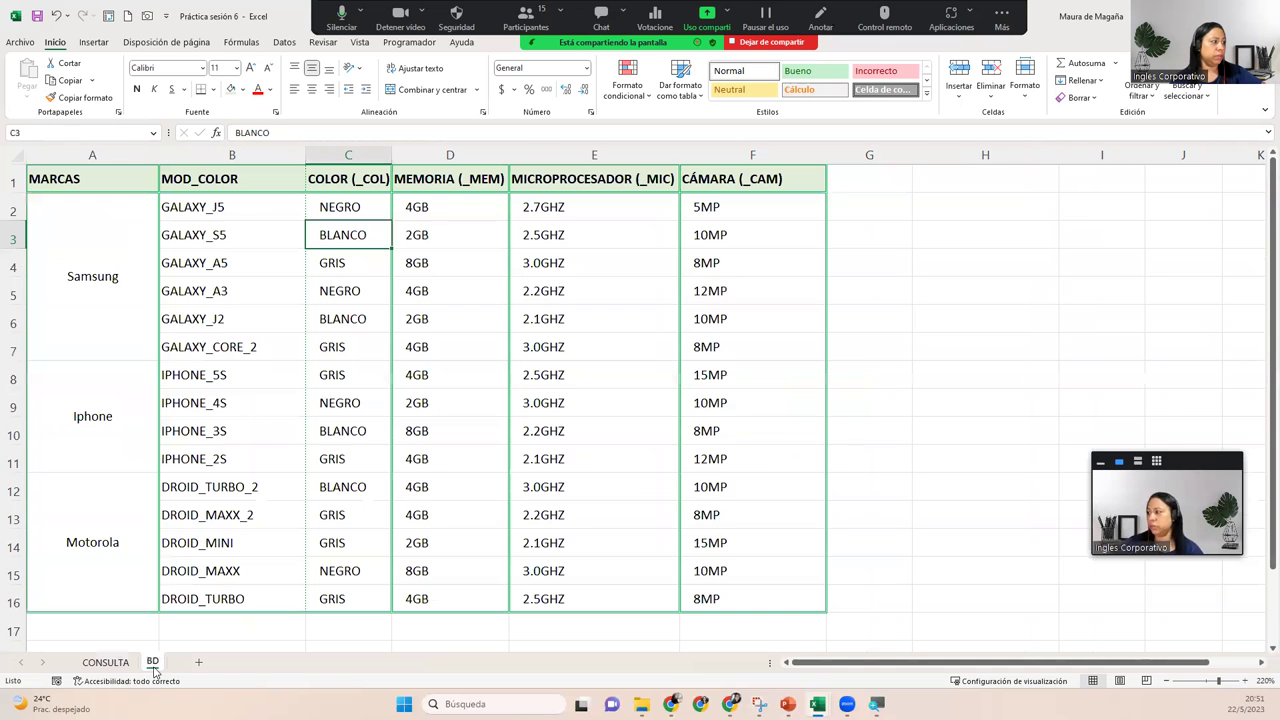
pyautogui.click(16, 378)
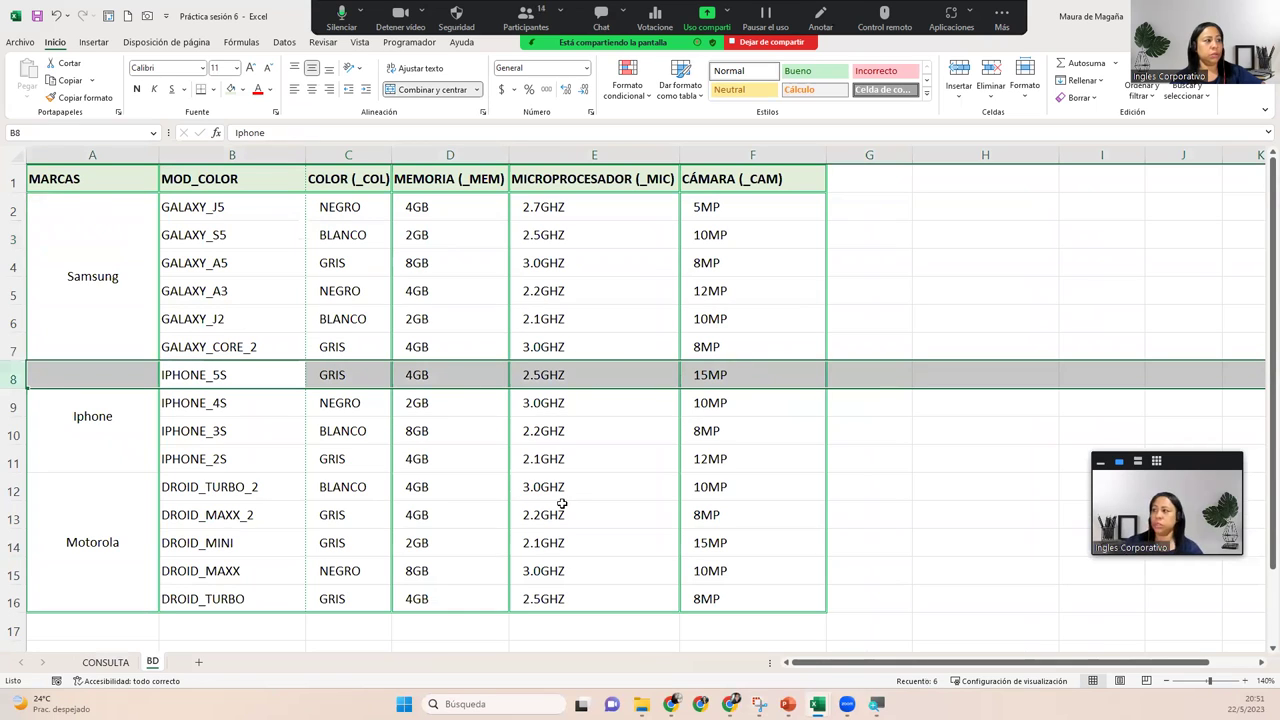
pyautogui.click(105, 662)
pyautogui.click(29, 420)
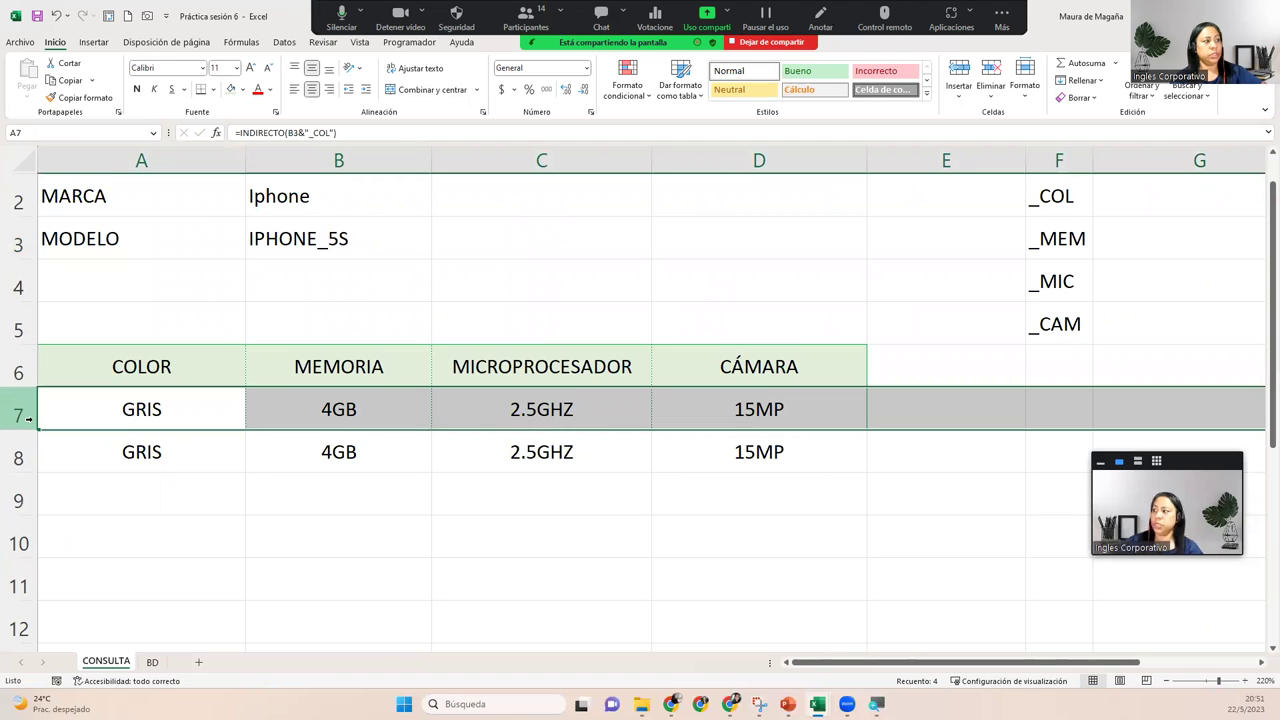
pyautogui.click(704, 419)
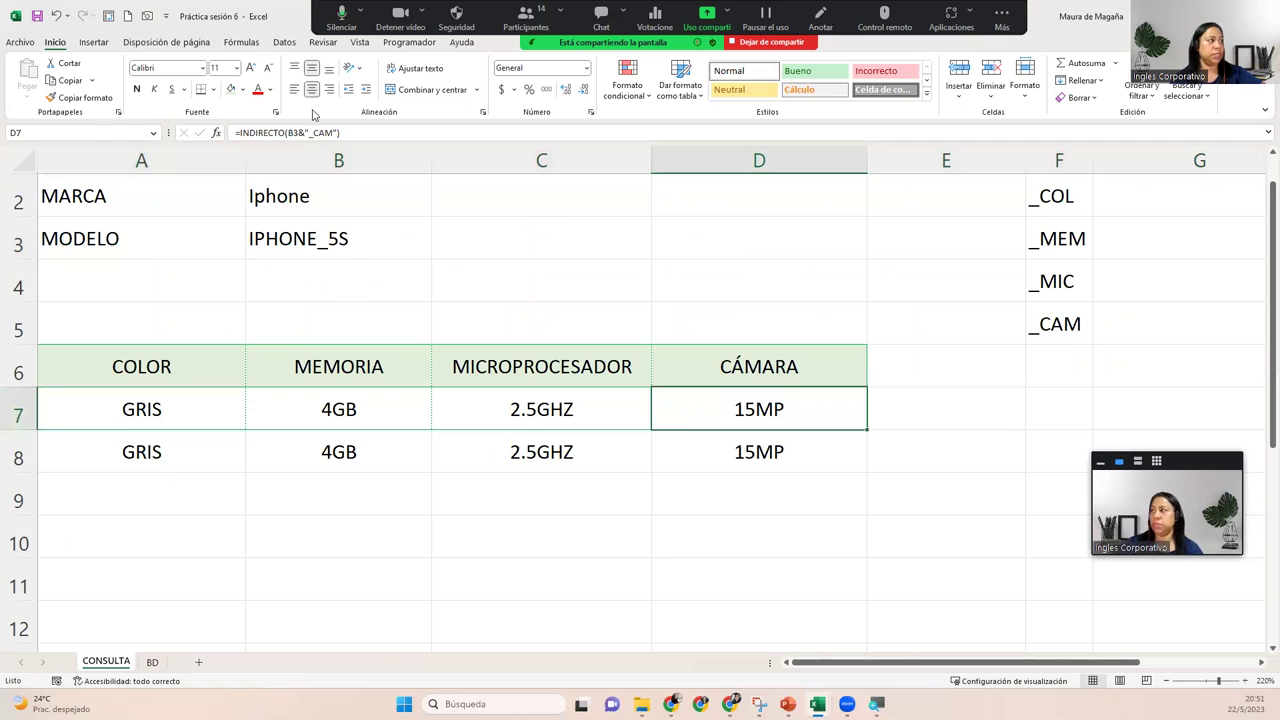
pyautogui.click(245, 43)
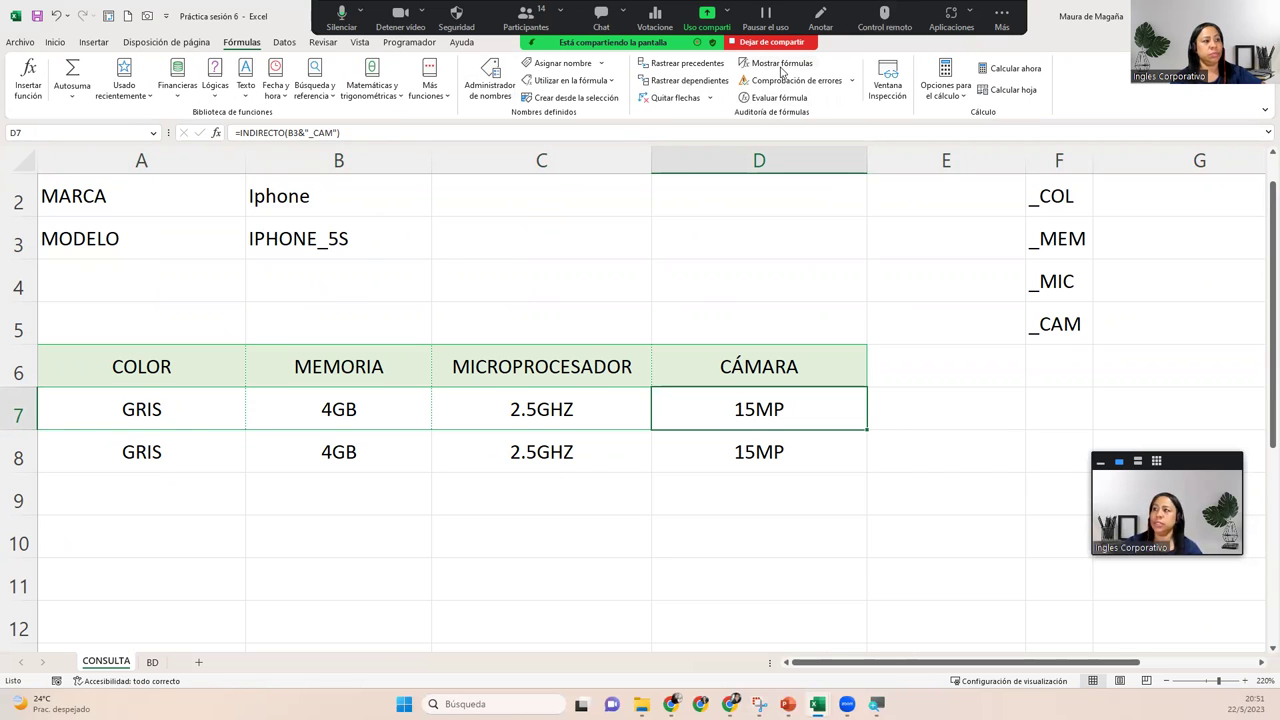
pyautogui.click(782, 64)
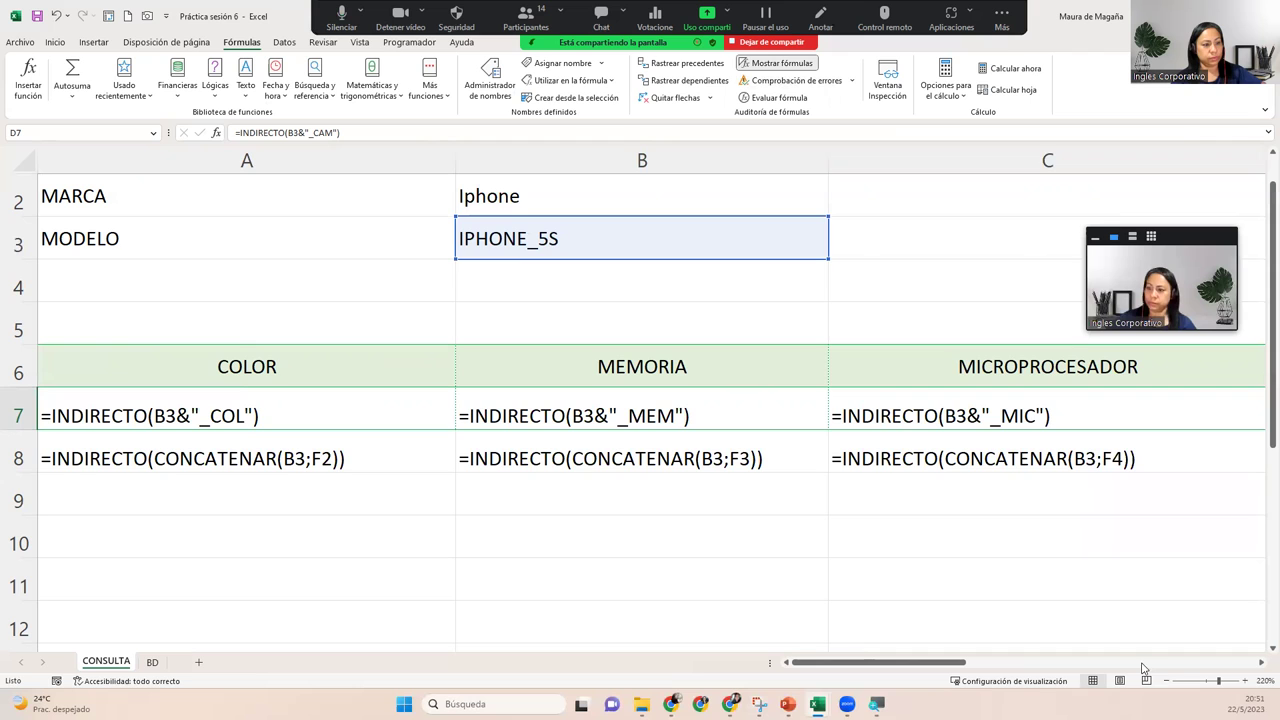
pyautogui.click(1168, 681)
pyautogui.click(1168, 681)
pyautogui.click(1168, 681)
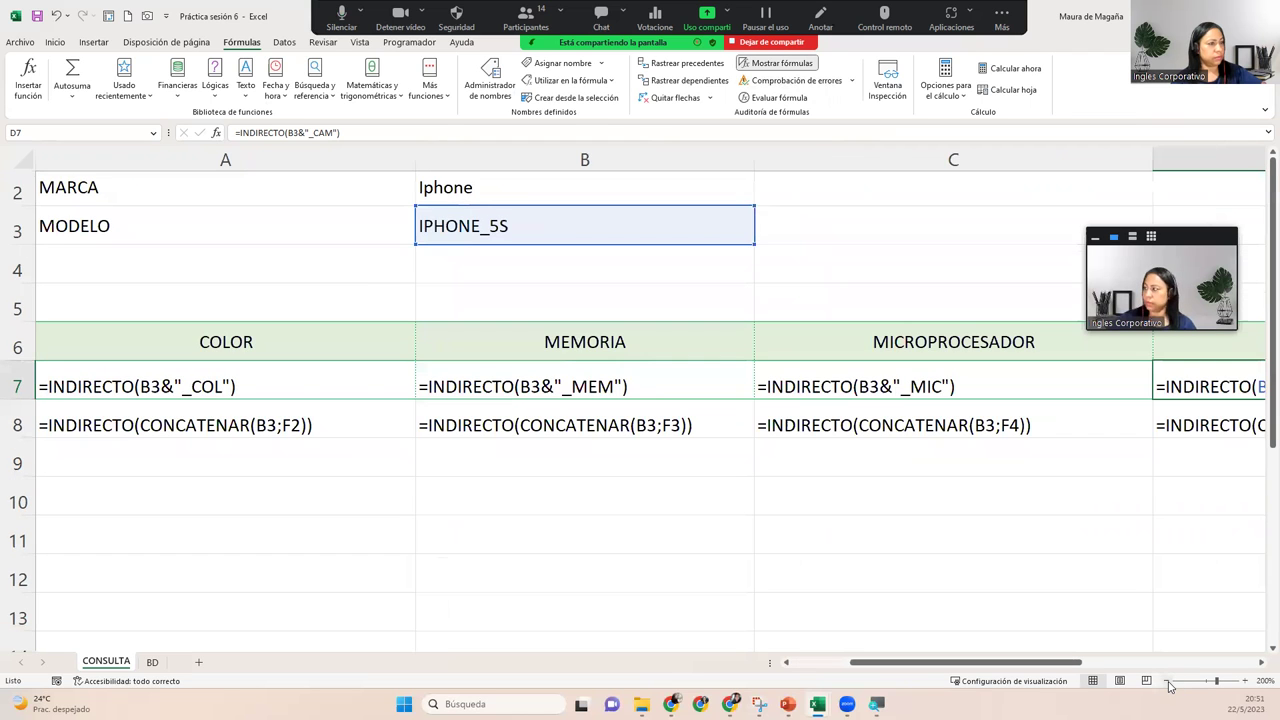
pyautogui.click(1168, 681)
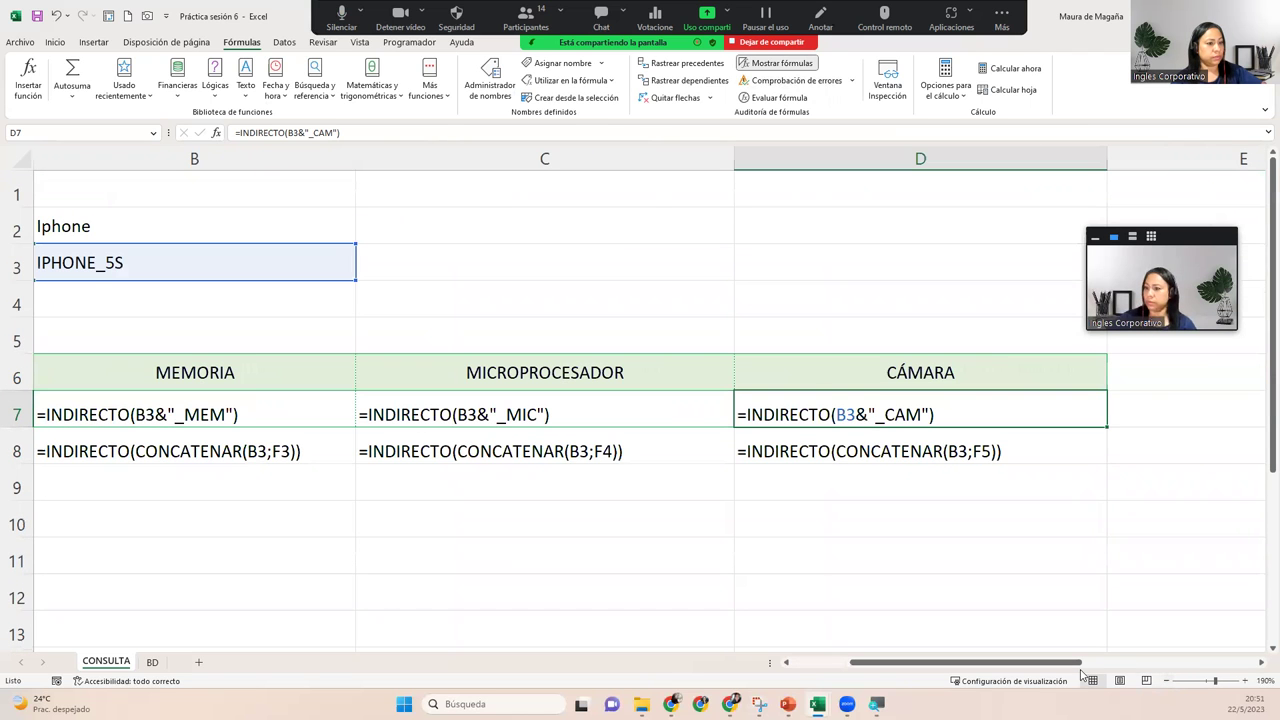
pyautogui.moveTo(1075, 663); pyautogui.dragTo(1008, 680)
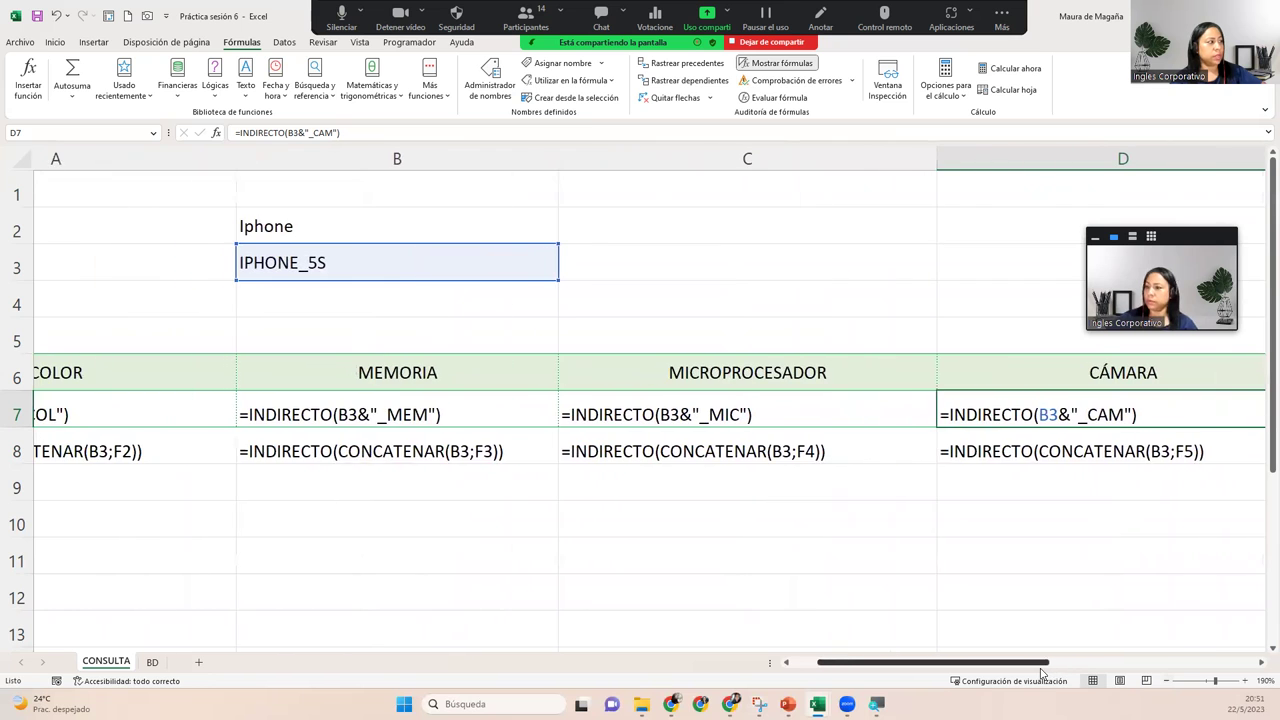
pyautogui.click(1168, 681)
pyautogui.click(1168, 681)
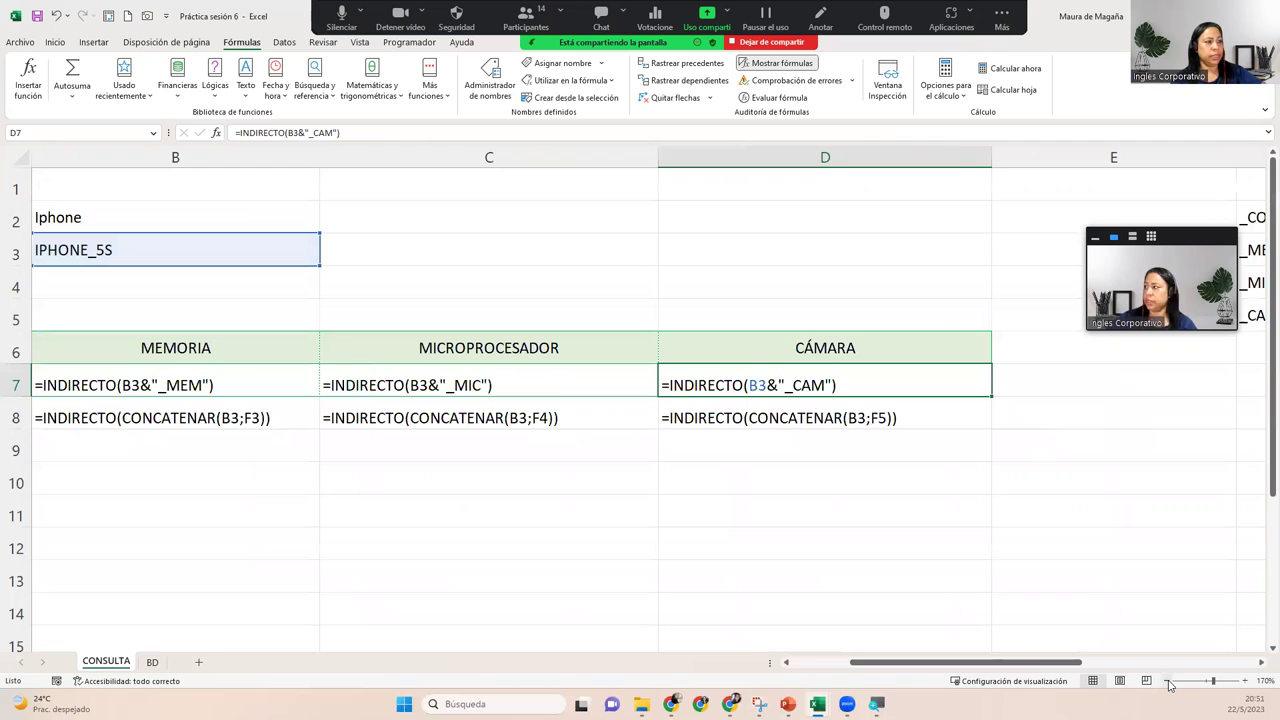
pyautogui.moveTo(1063, 665); pyautogui.dragTo(1012, 673)
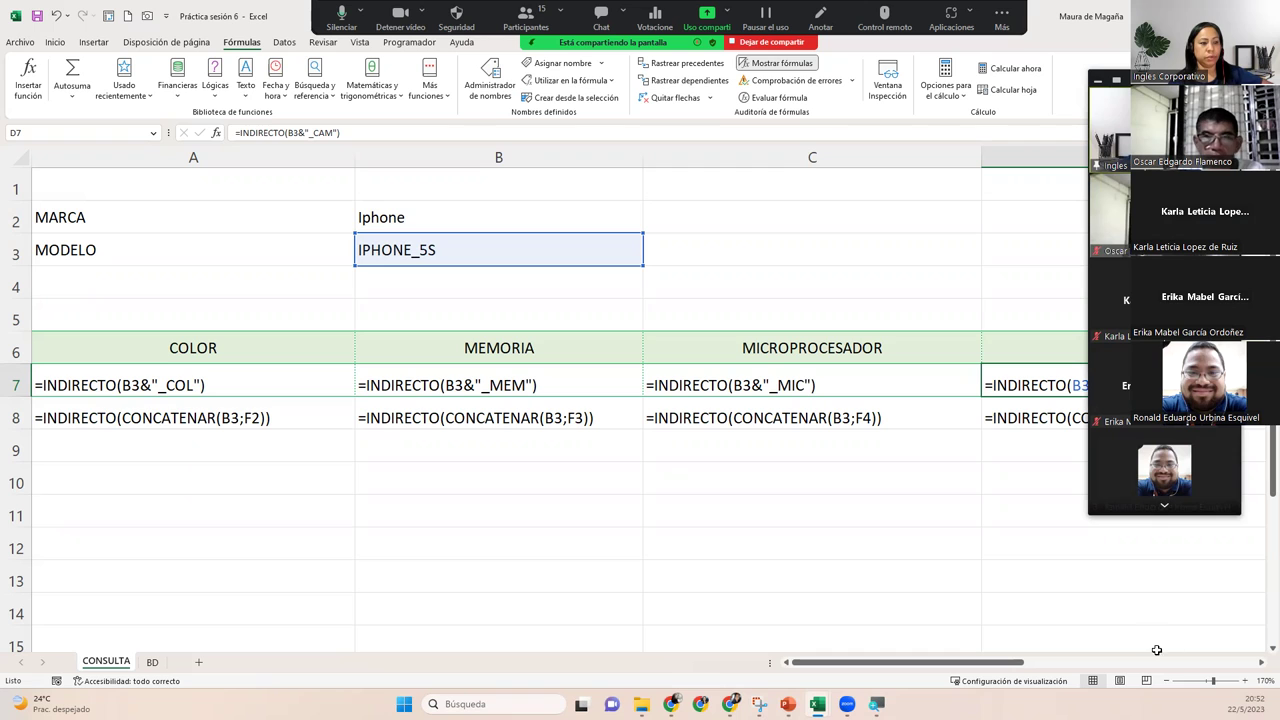
pyautogui.click(1167, 681)
pyautogui.click(1167, 681)
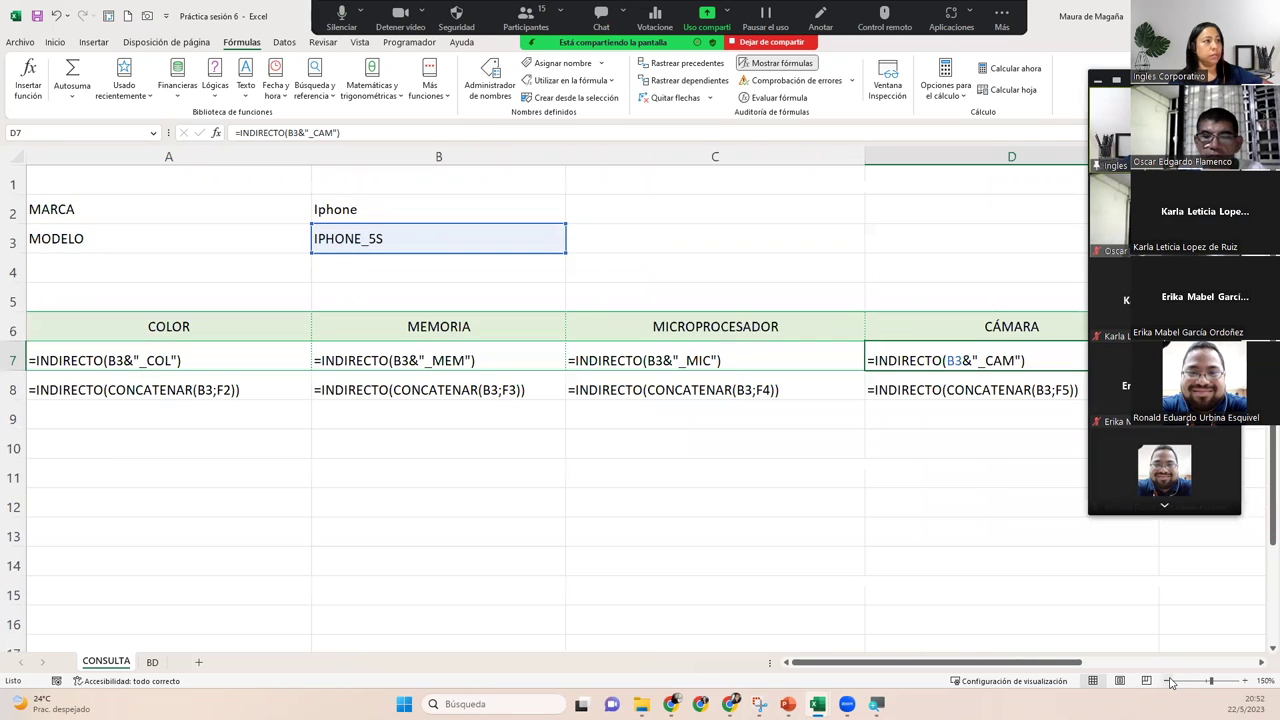
# Turn off Mostrar fórmulas, hide suffix column F, and zoom in on the table.
pyautogui.click(799, 66)
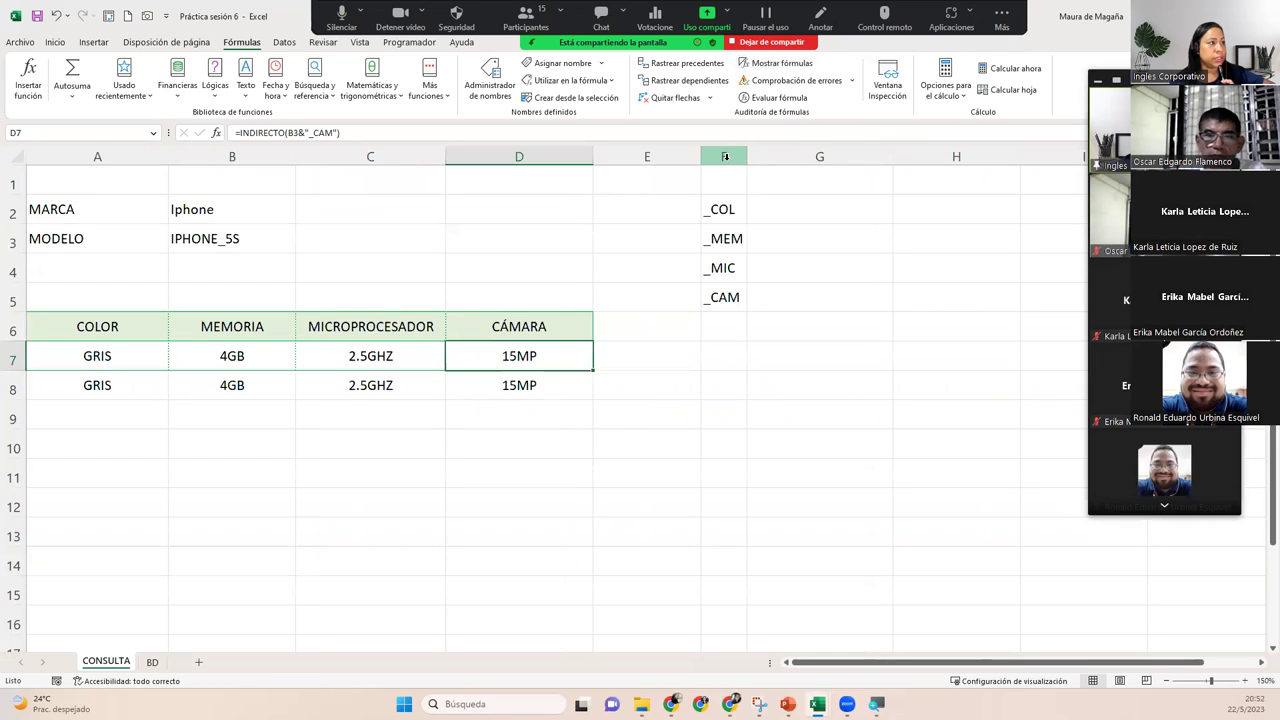
pyautogui.click(724, 158)
pyautogui.rightClick(730, 162)
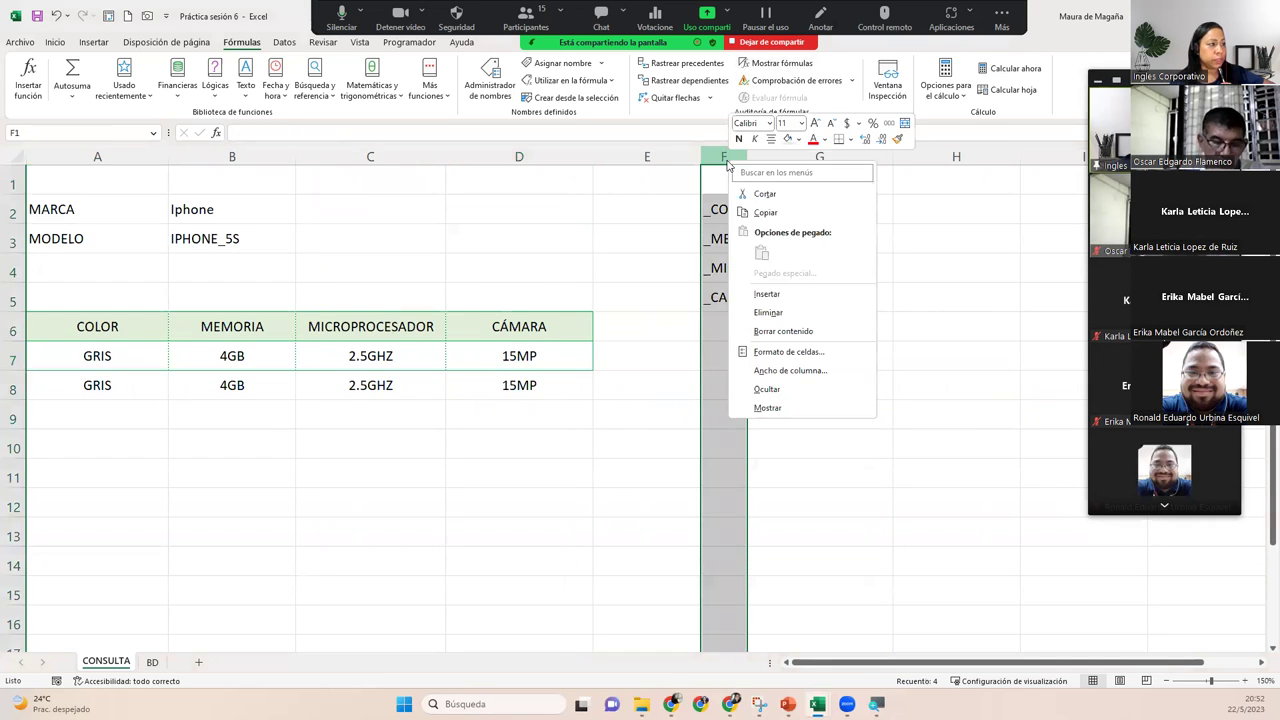
pyautogui.click(776, 389)
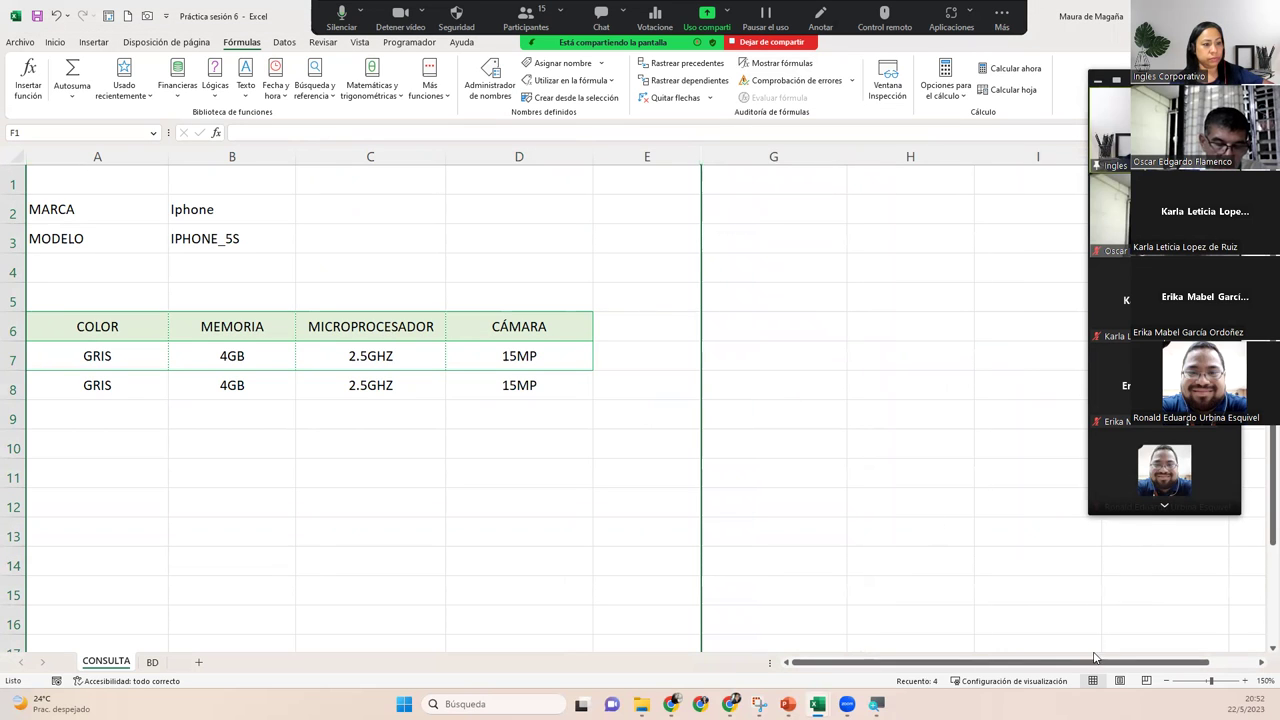
pyautogui.click(709, 409)
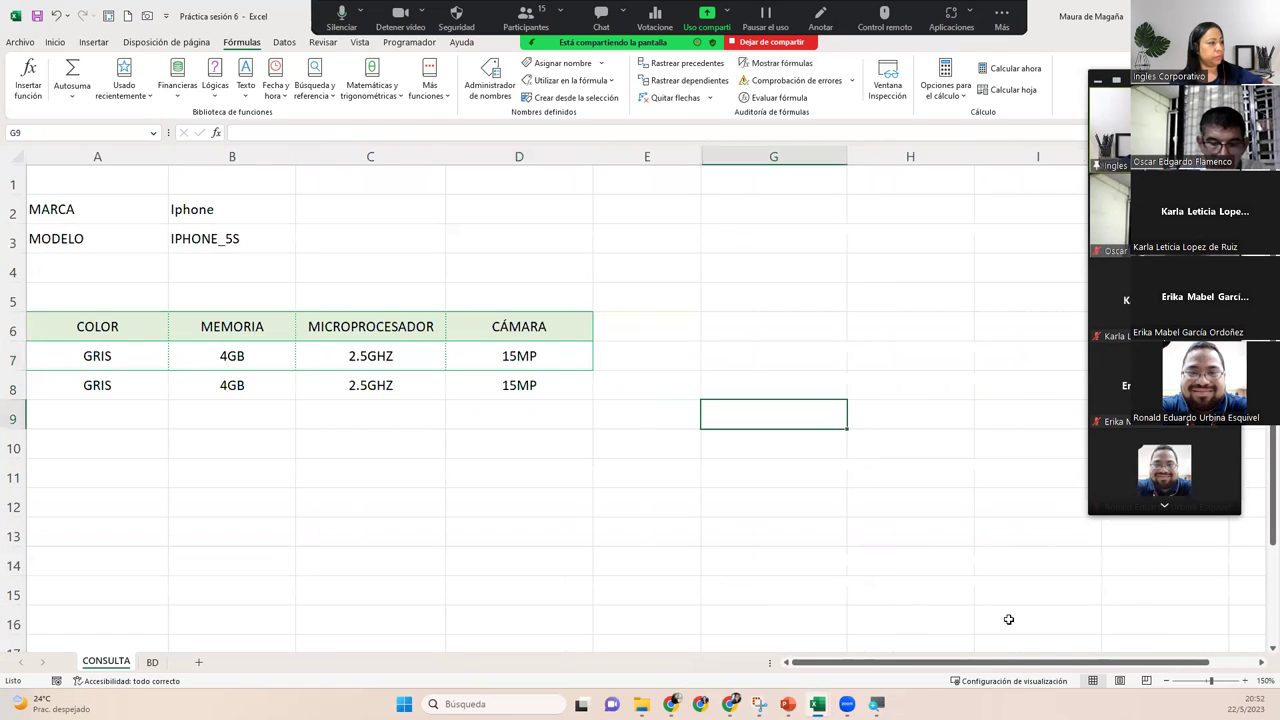
pyautogui.click(1246, 681)
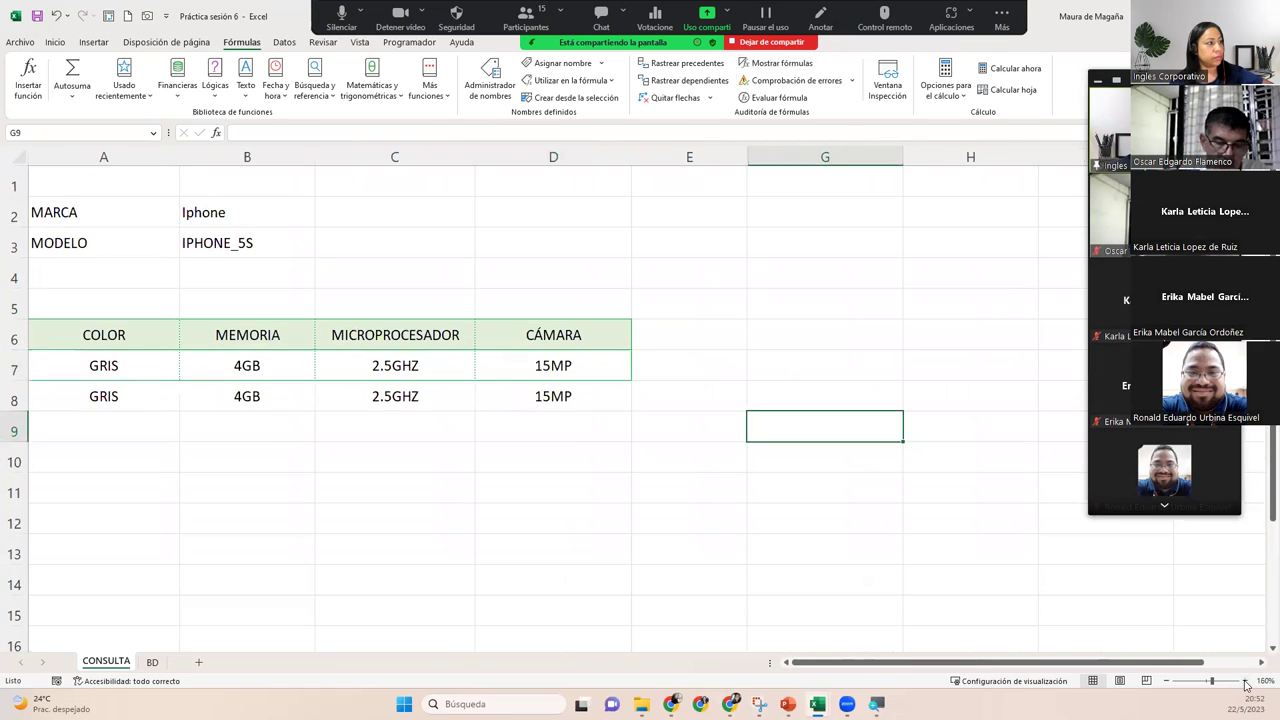
pyautogui.click(1246, 681)
pyautogui.click(1246, 681)
pyautogui.click(1246, 681)
pyautogui.click(1246, 681)
pyautogui.click(1246, 681)
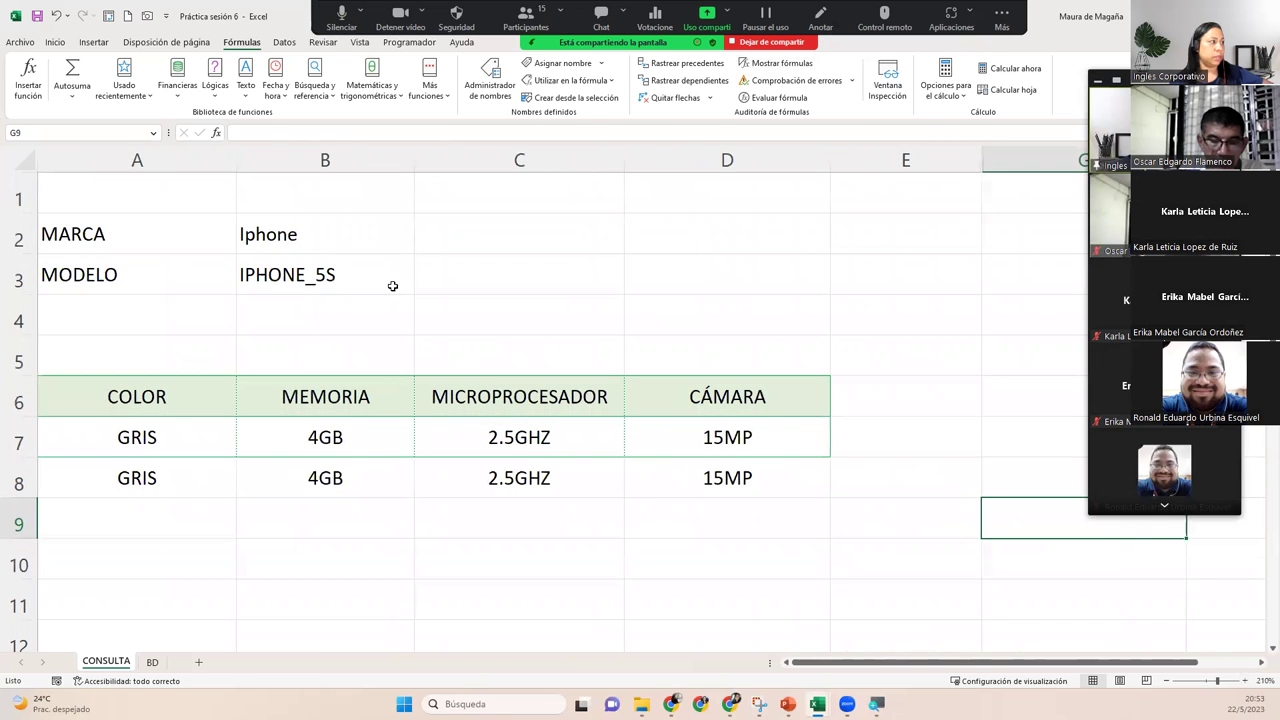
# Set brand Motorola, then choose model DROID_MINI and finally DROID_MAXX_2.
pyautogui.click(372, 261)
pyautogui.click(372, 235)
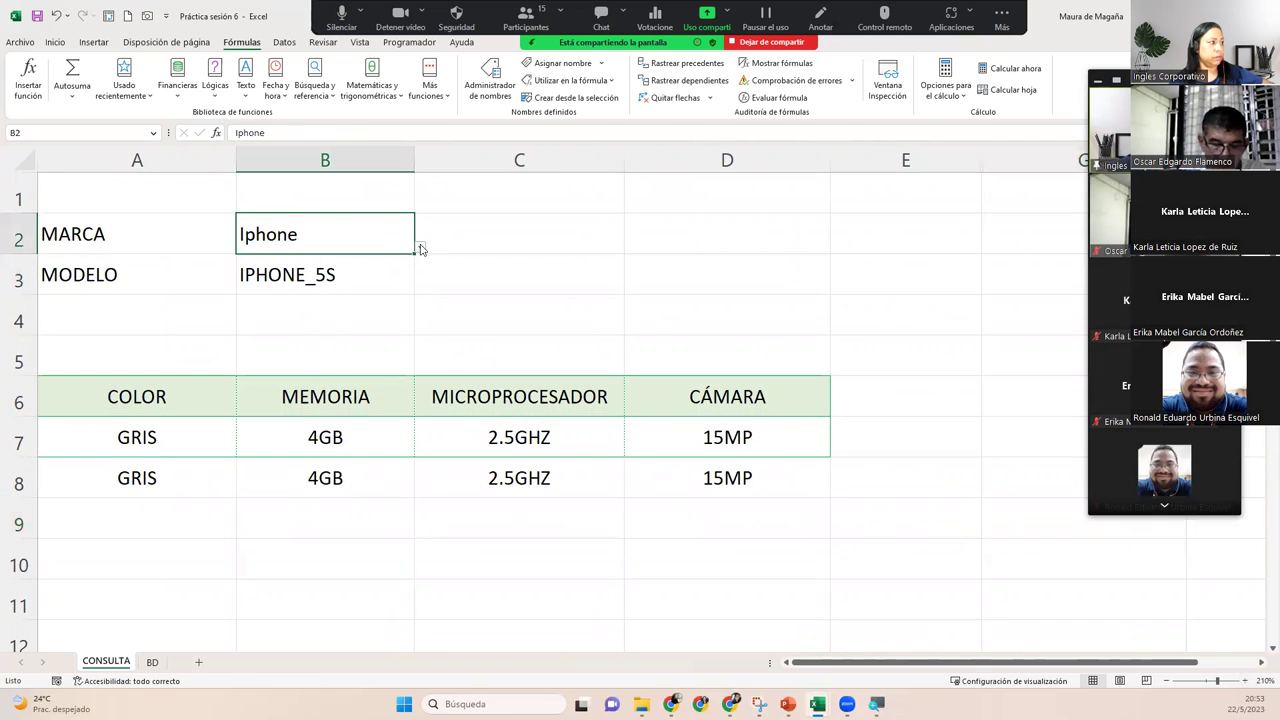
pyautogui.click(420, 247)
pyautogui.click(378, 264)
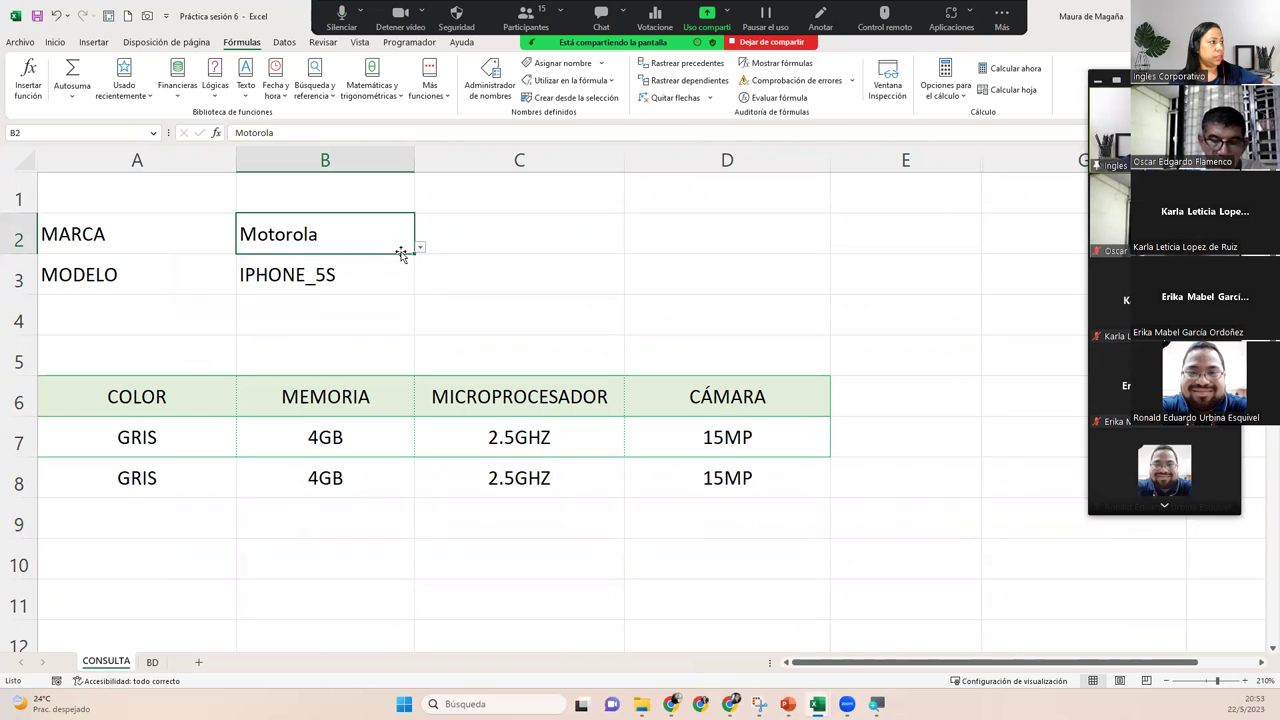
pyautogui.click(400, 276)
pyautogui.click(420, 288)
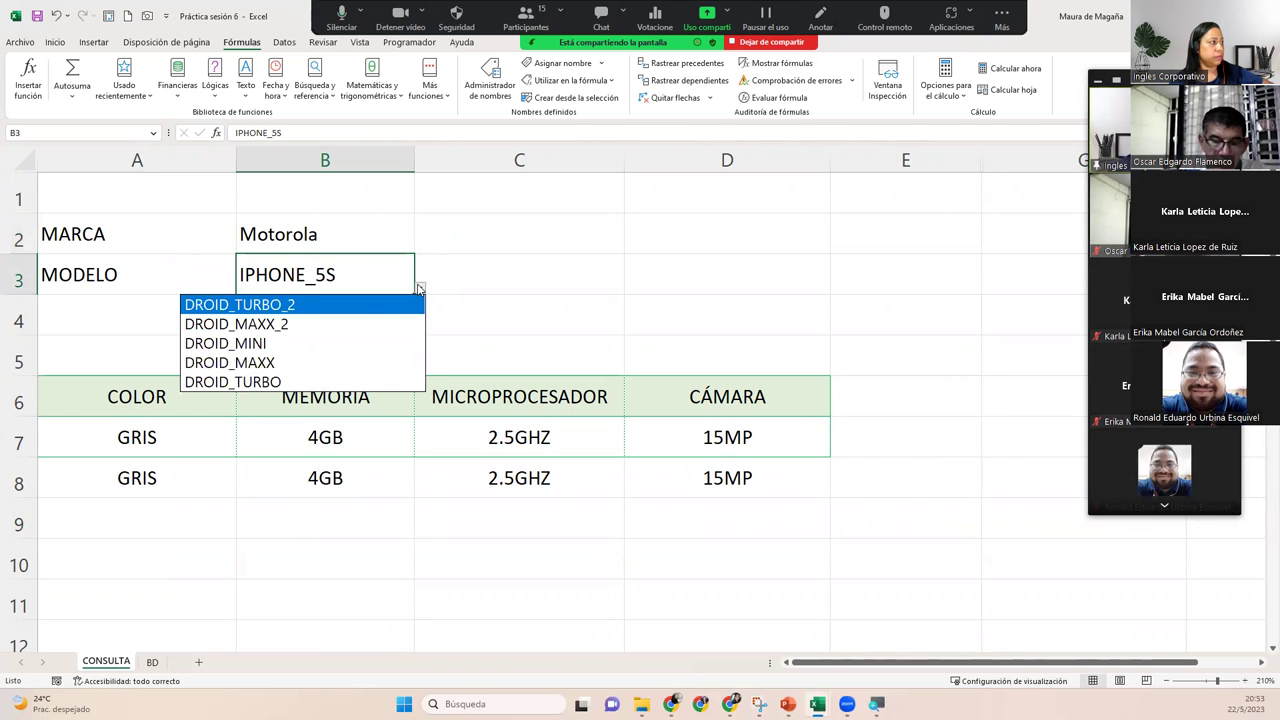
pyautogui.click(340, 344)
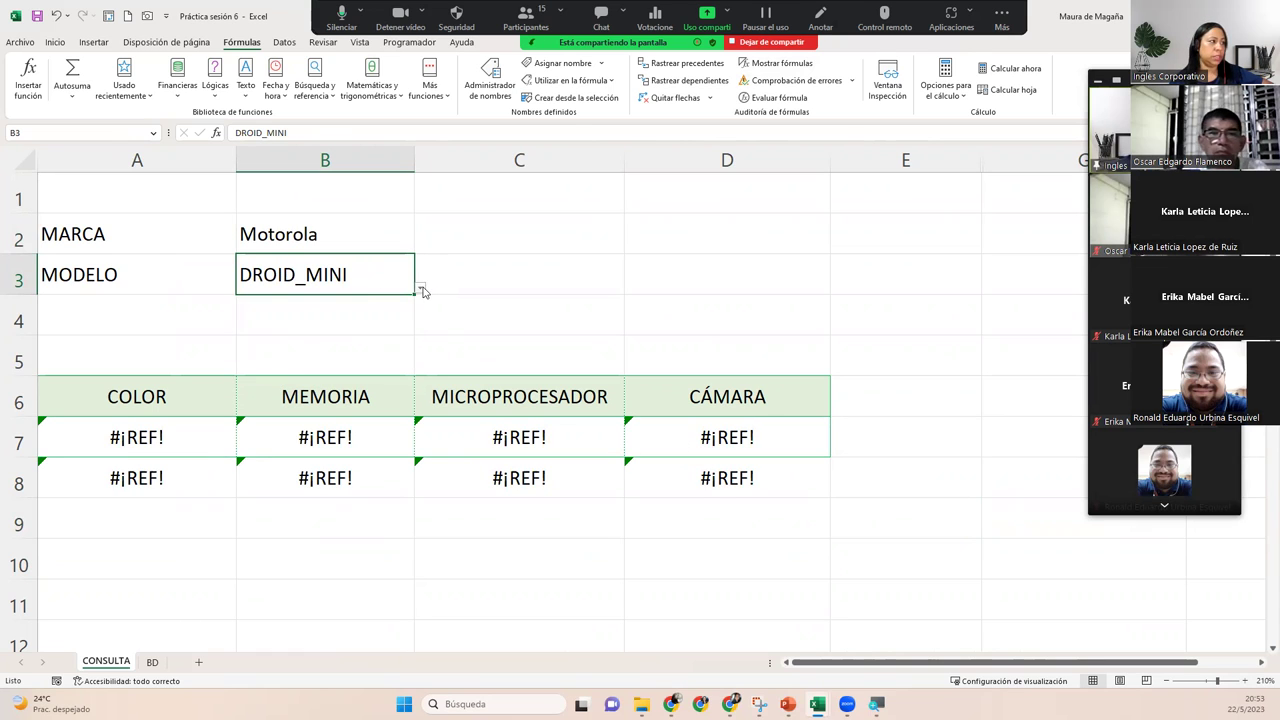
pyautogui.click(420, 288)
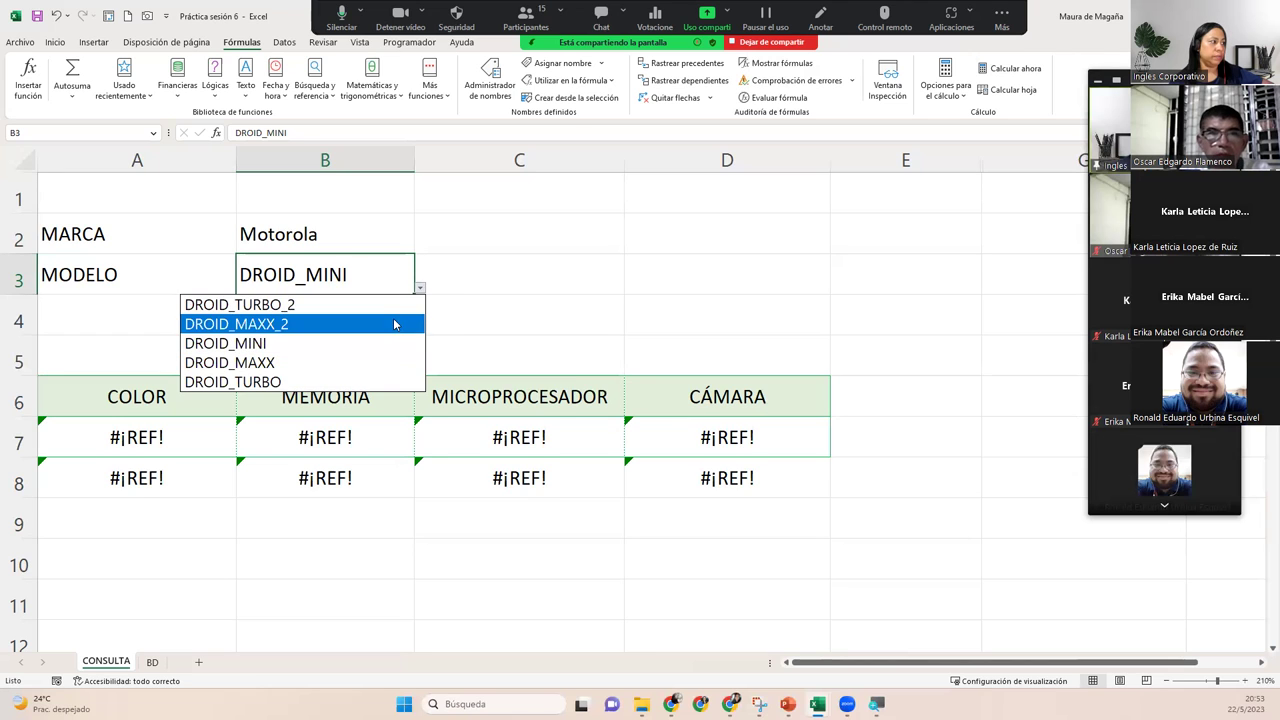
pyautogui.click(395, 324)
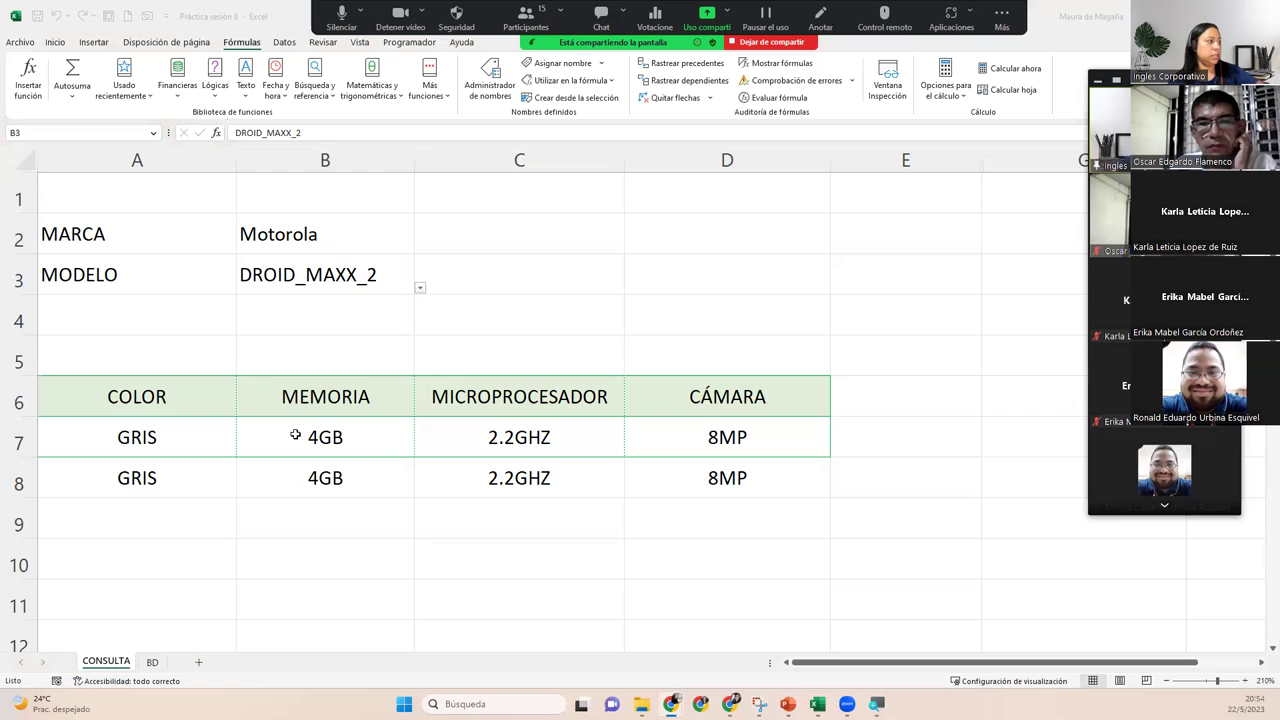
# On the BD sheet, review the defined names in the Administrador de nombres.
pyautogui.click(153, 662)
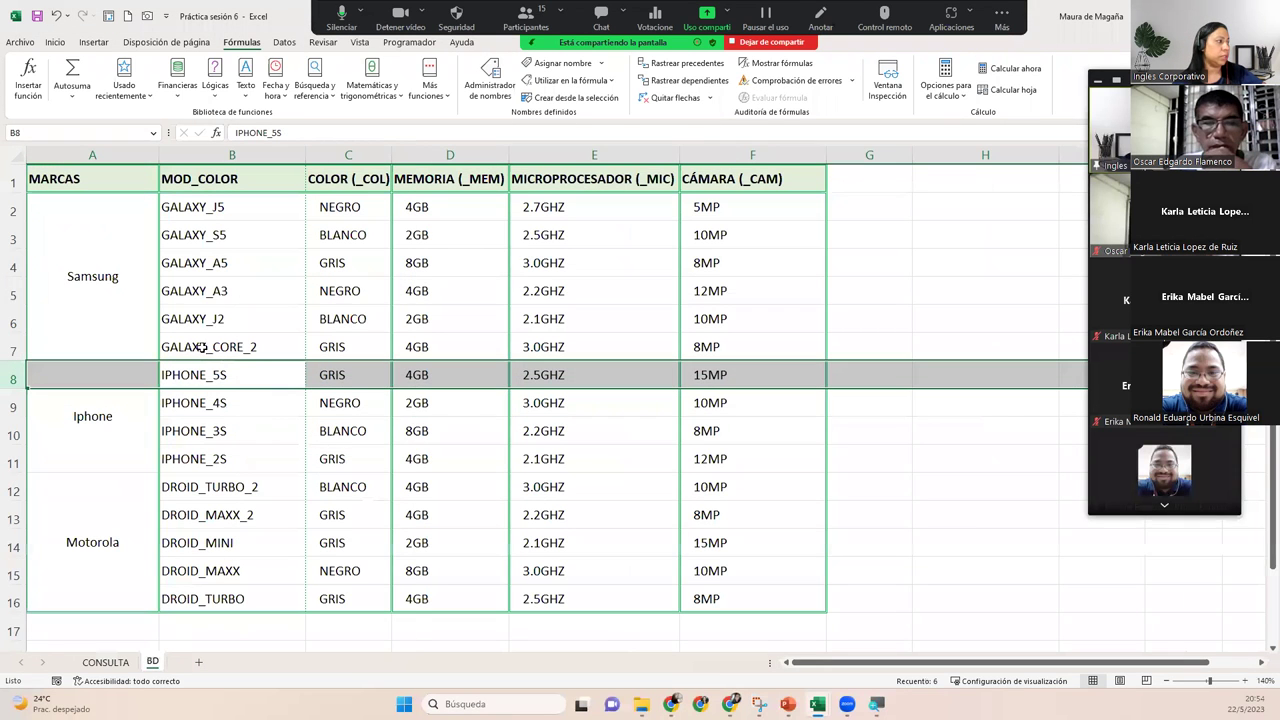
pyautogui.click(229, 368)
pyautogui.click(234, 204)
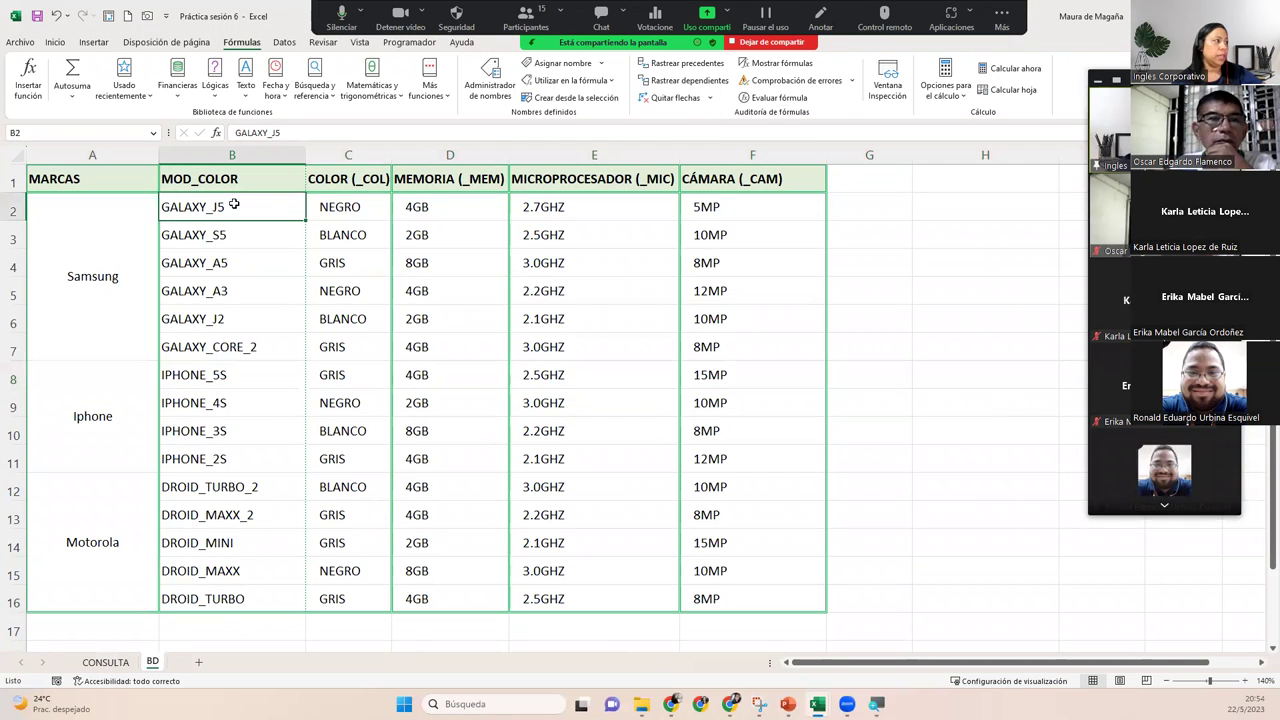
pyautogui.click(489, 80)
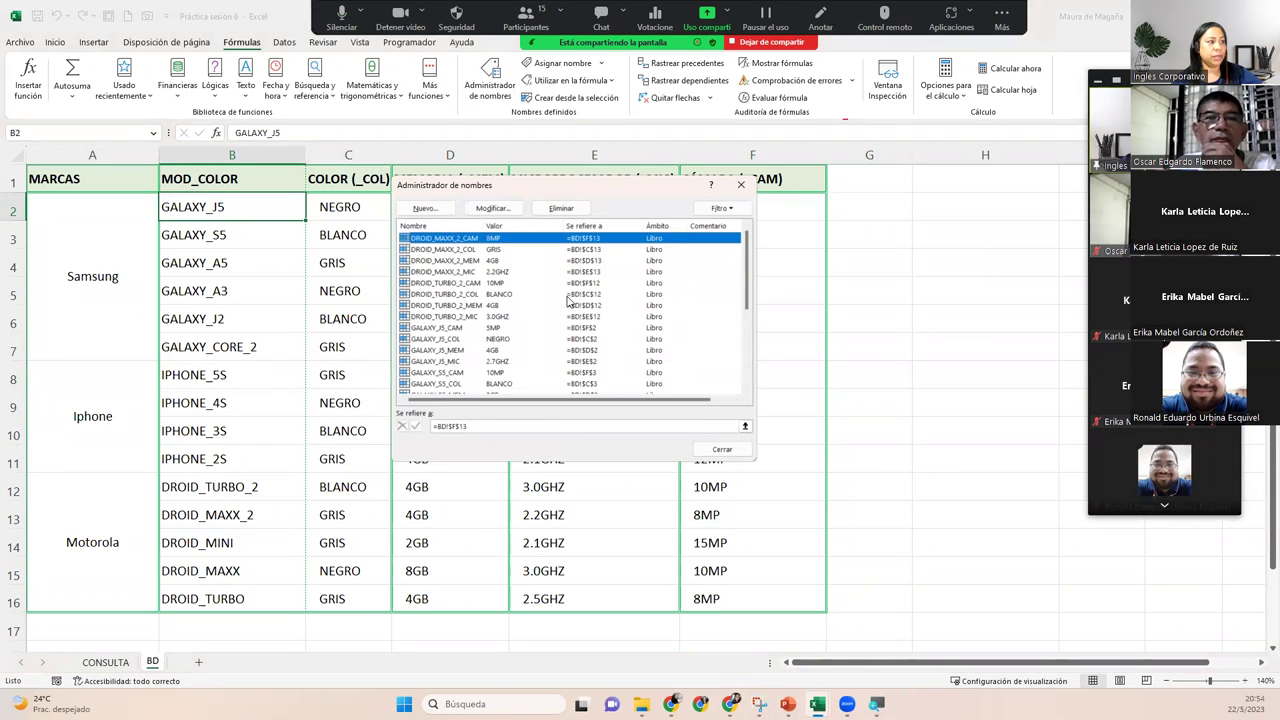
pyautogui.scroll(-1, 748, 276)
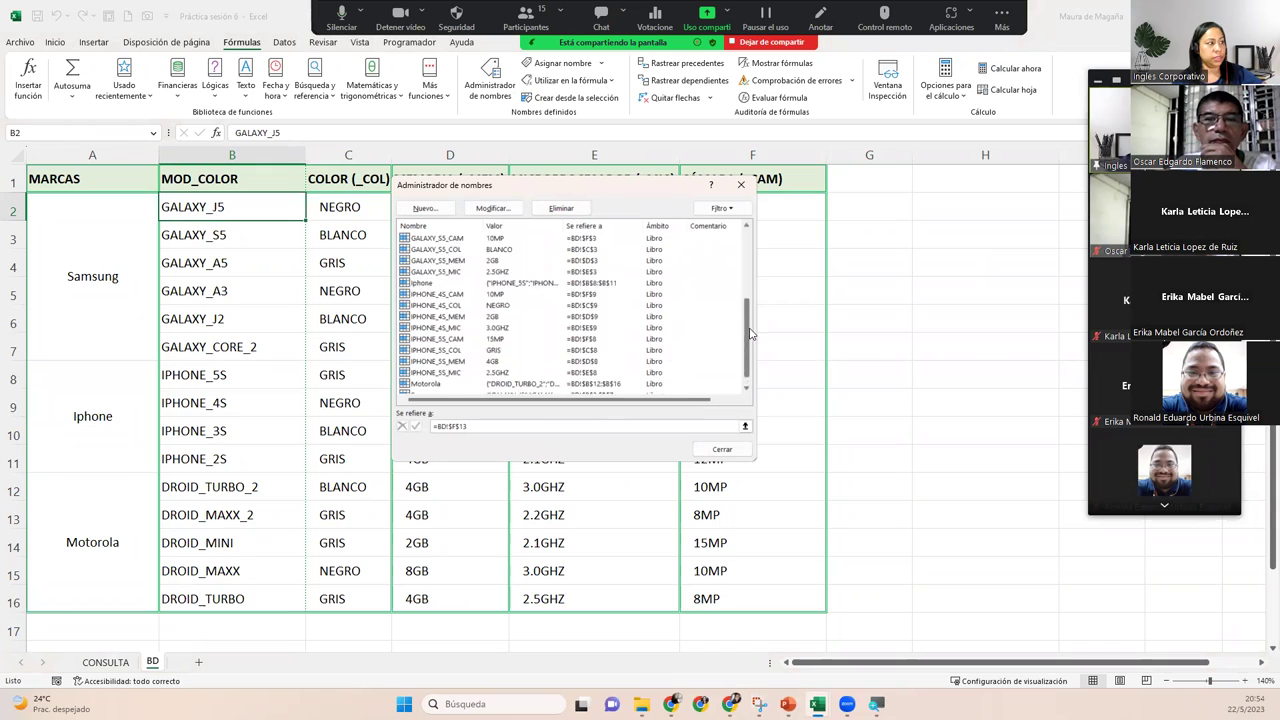
pyautogui.scroll(1, 759, 270)
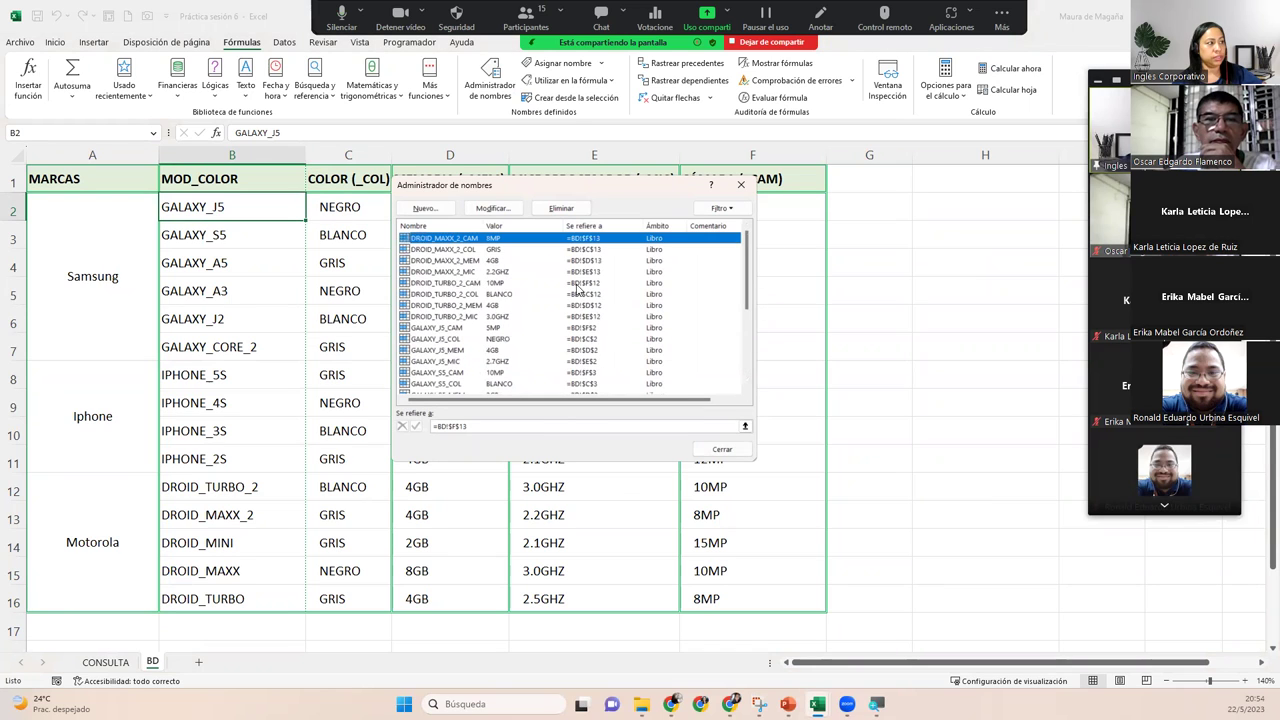
pyautogui.click(739, 184)
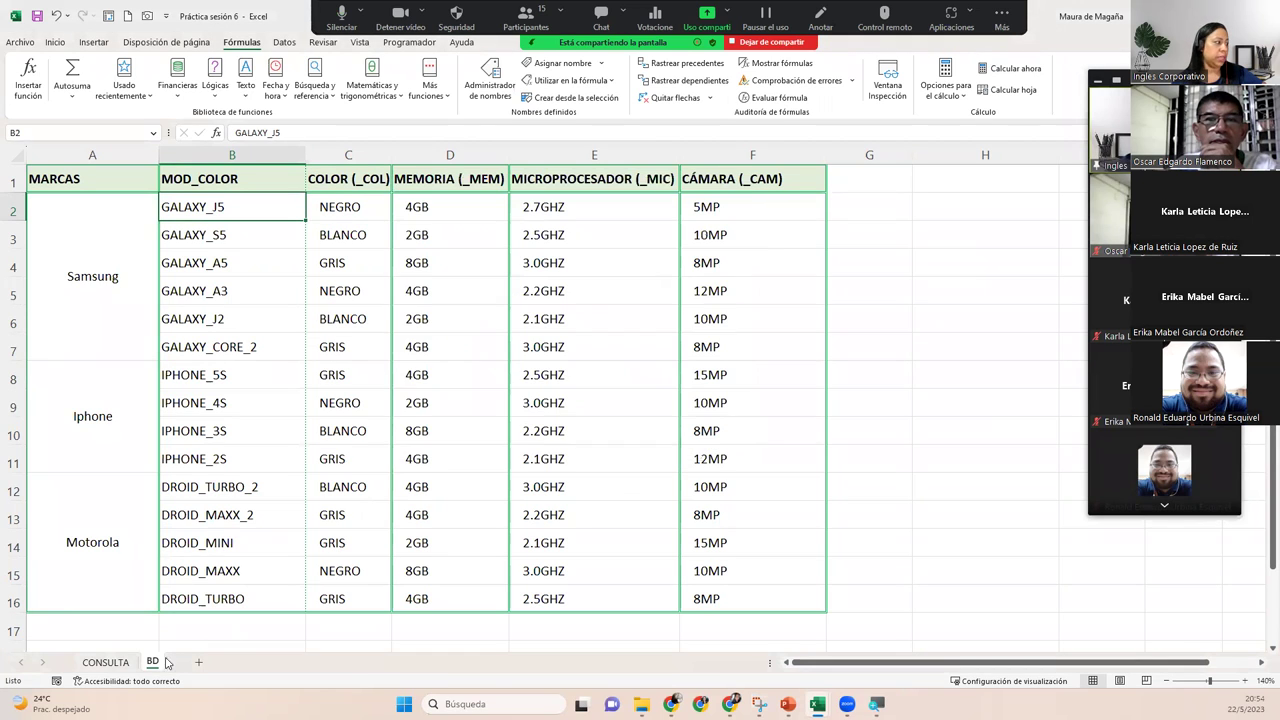
# Re-enter the A7 and A8 colour formulas so results read GRIS, 4GB, 2.2GHZ, 8MP.
pyautogui.click(127, 664)
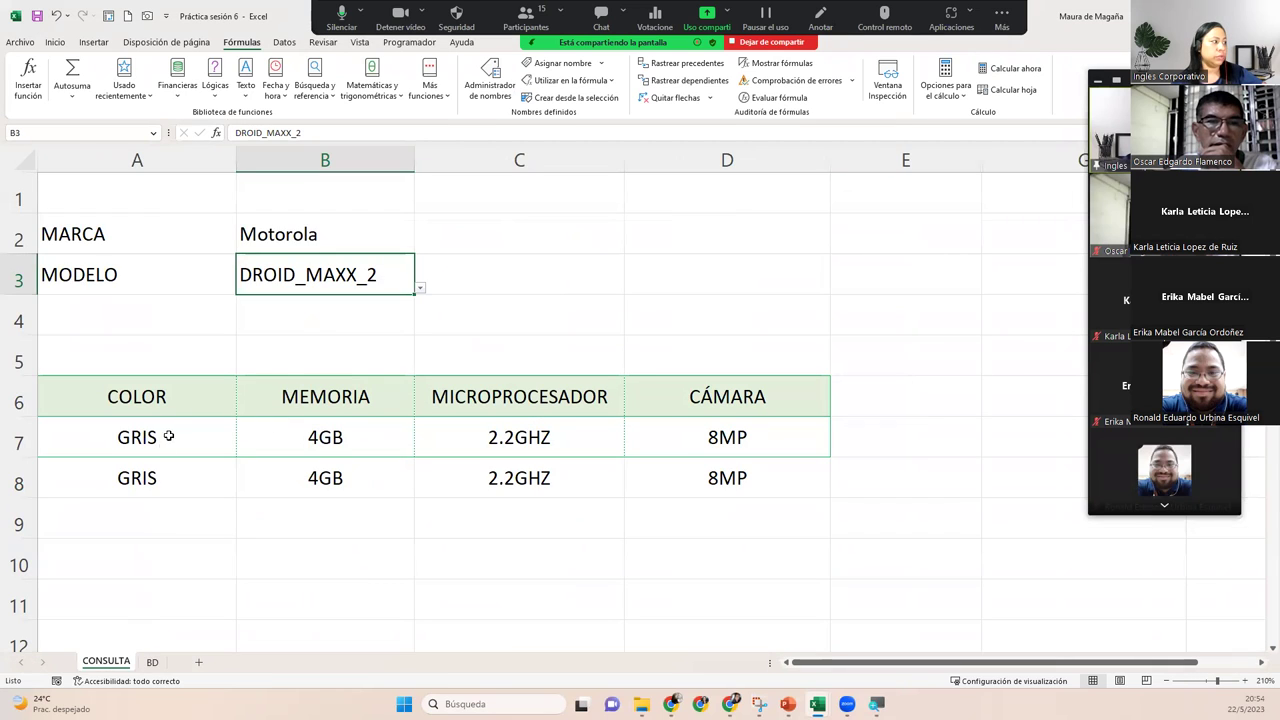
pyautogui.click(223, 436)
pyautogui.moveTo(223, 436); pyautogui.dragTo(702, 468)
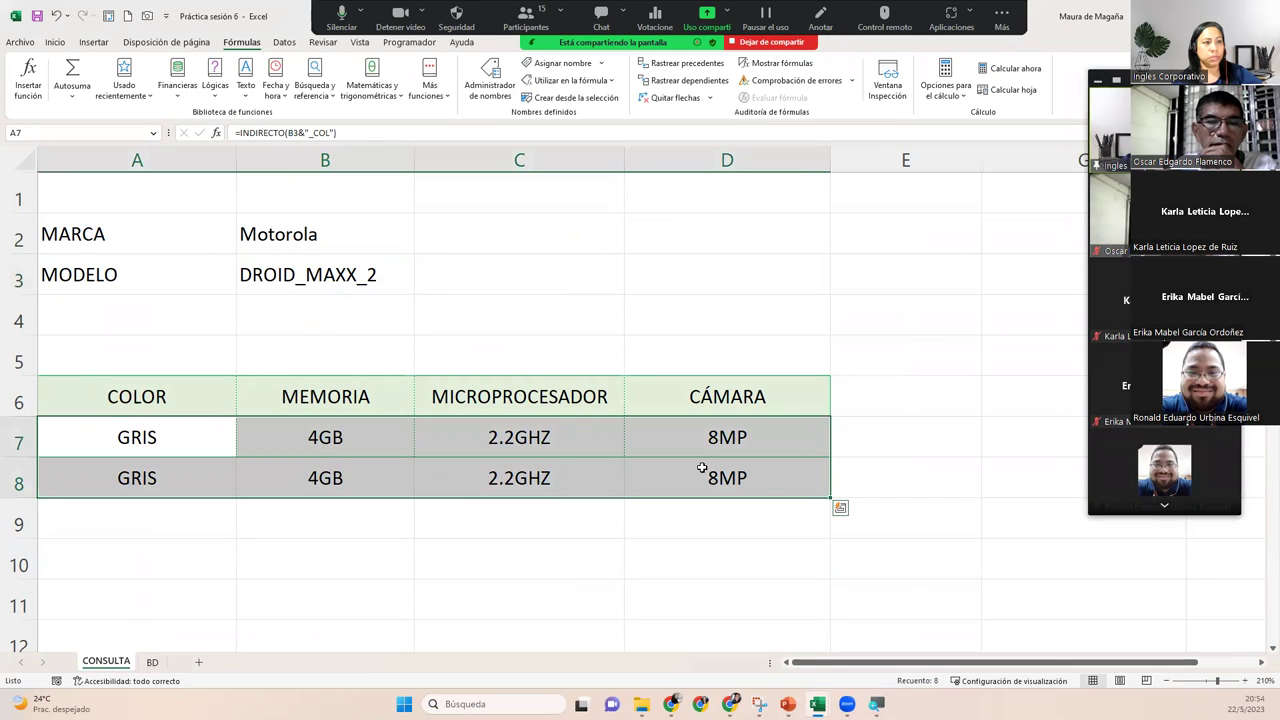
pyautogui.click(702, 468)
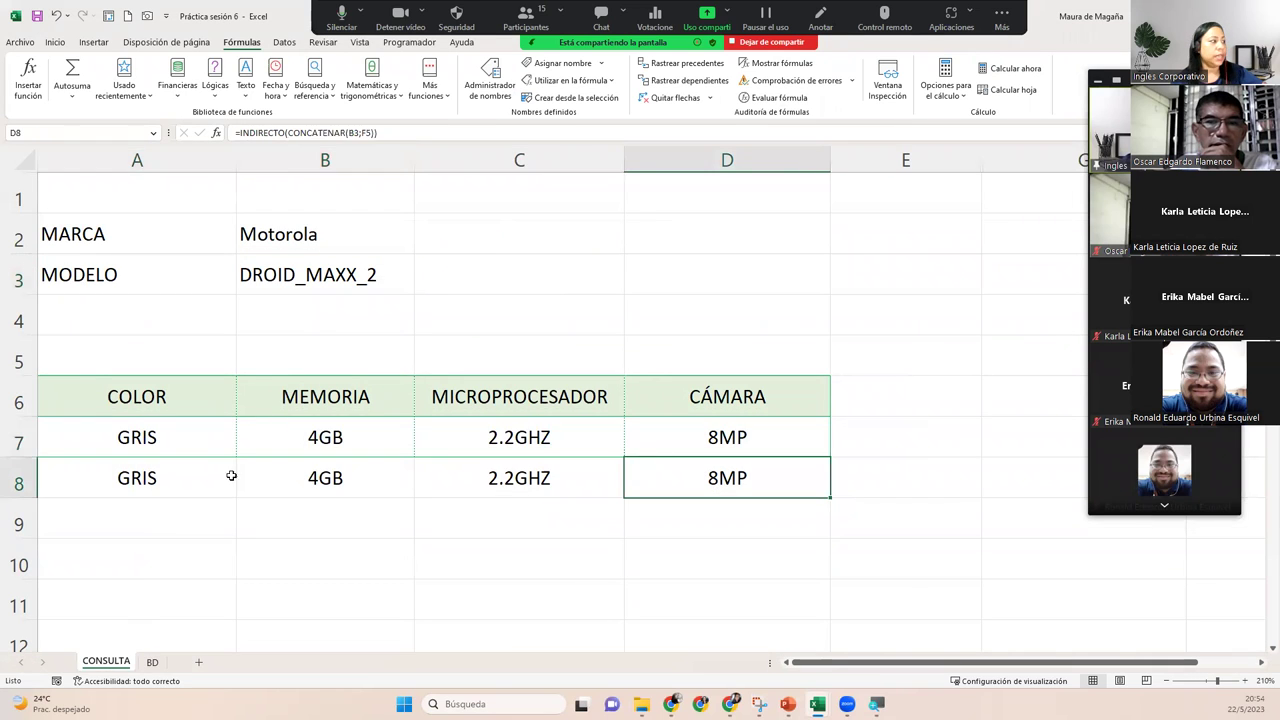
pyautogui.doubleClick(152, 441)
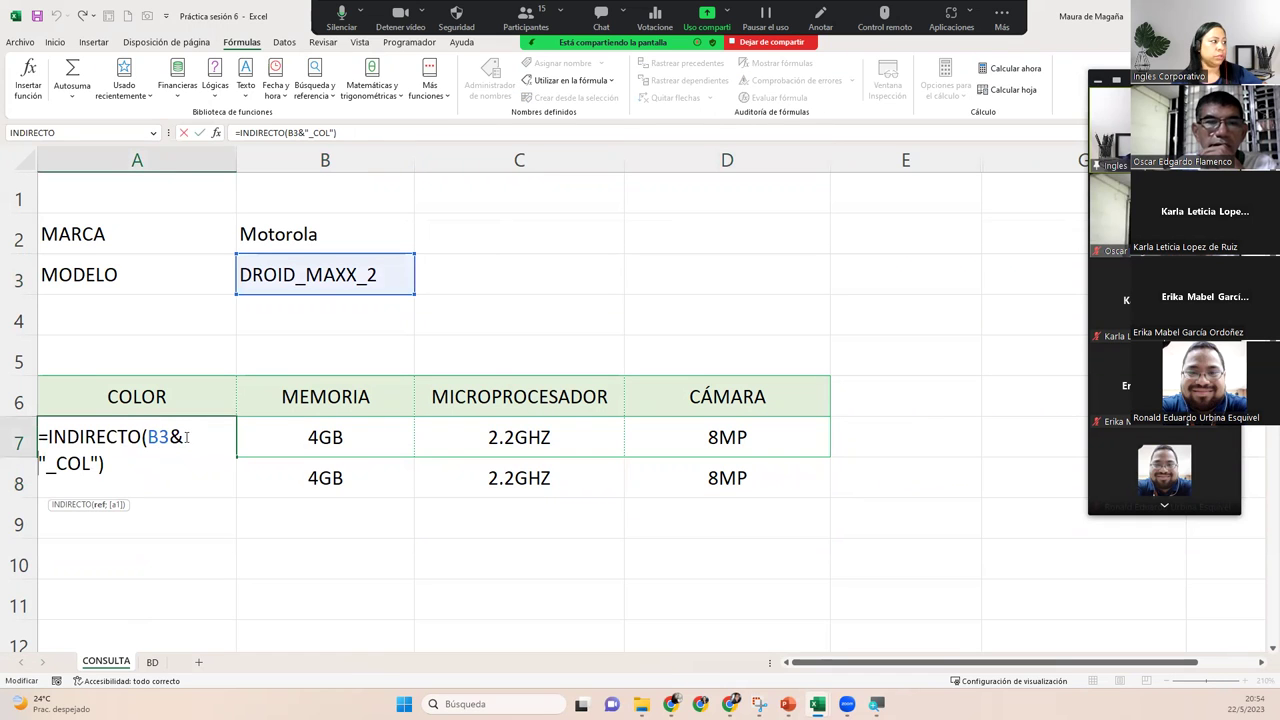
pyautogui.press('Return')
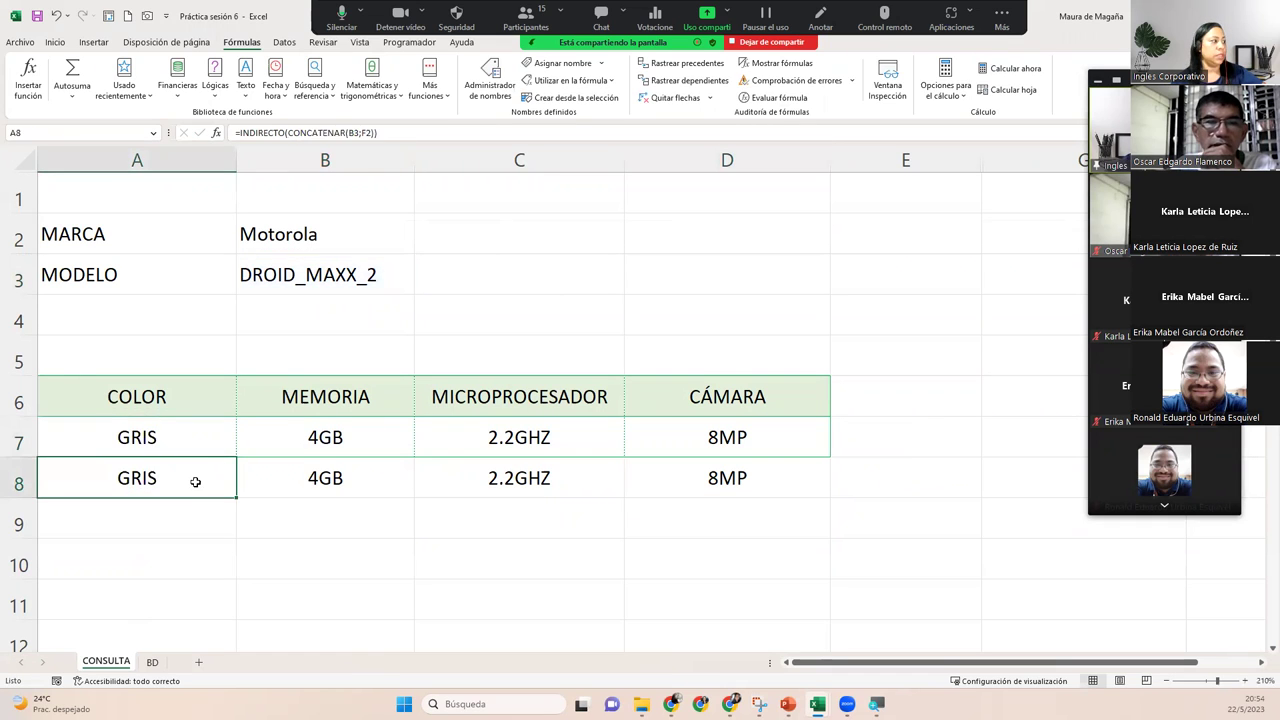
pyautogui.doubleClick(191, 480)
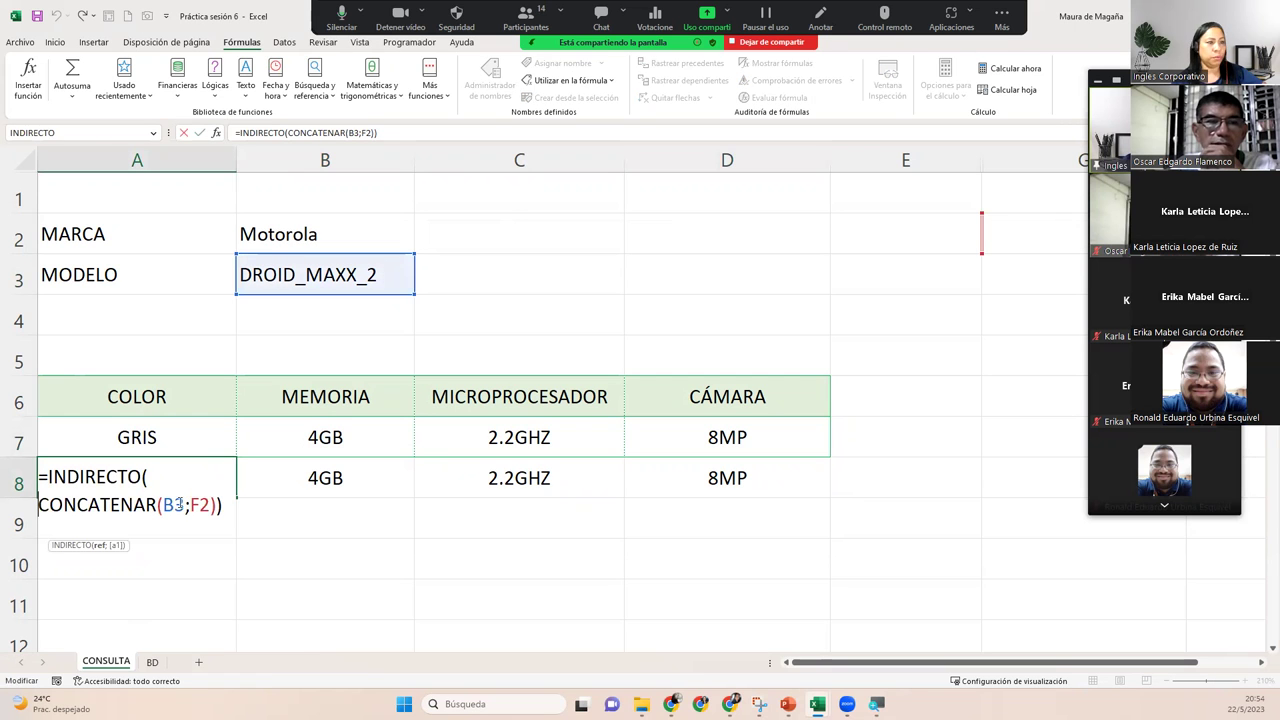
pyautogui.press('Return')
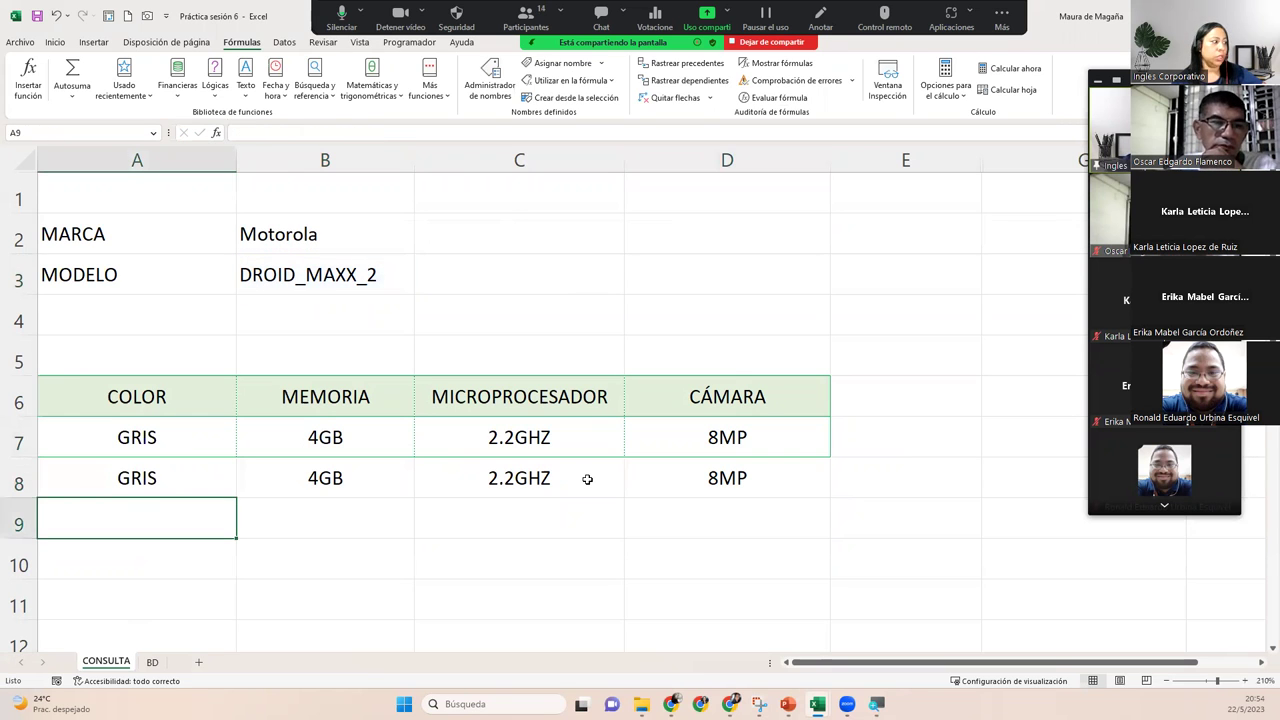
# On the BD sheet, name C4 GALAXY_A5_COL and D4 GALAXY_A5_MEM.
pyautogui.click(153, 663)
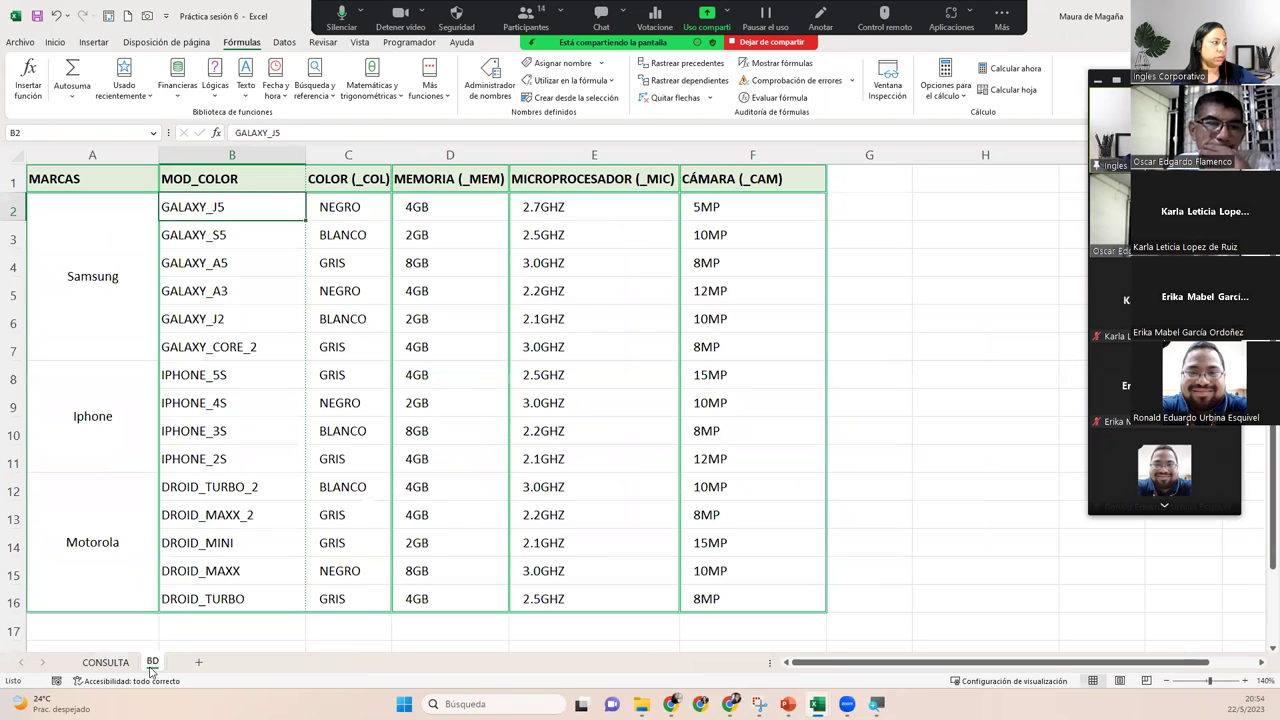
pyautogui.click(249, 265)
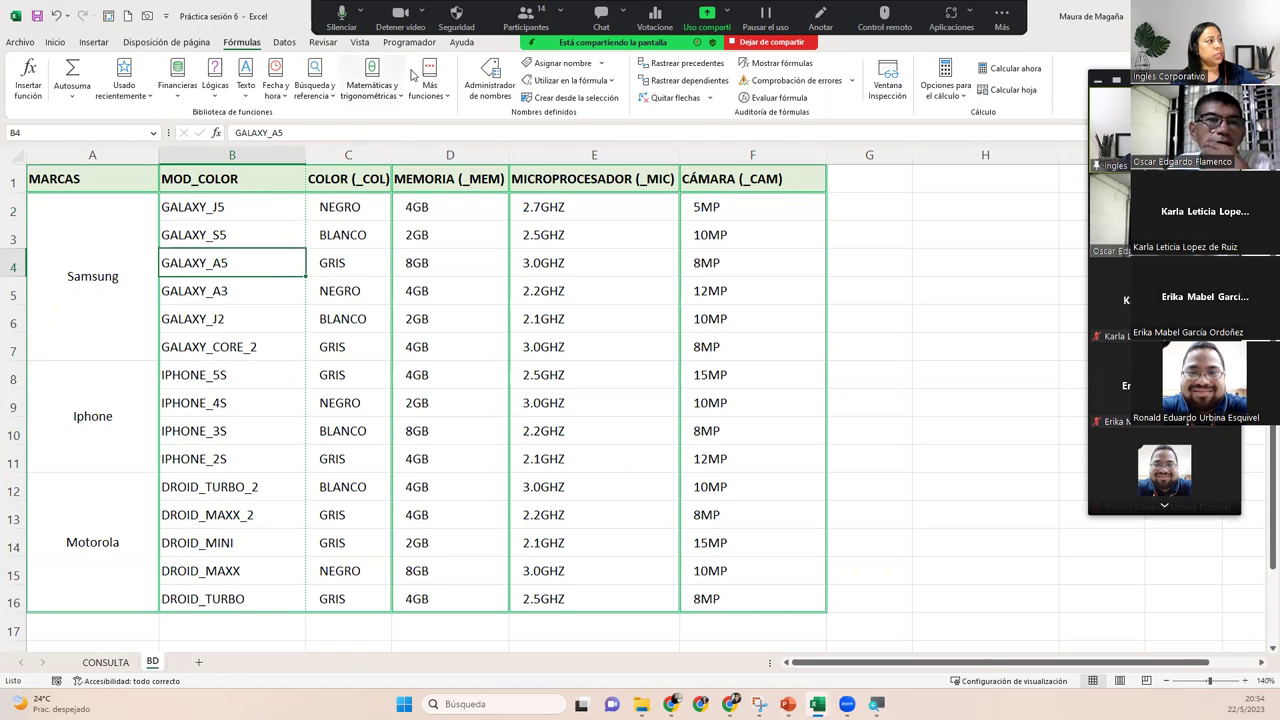
pyautogui.click(562, 63)
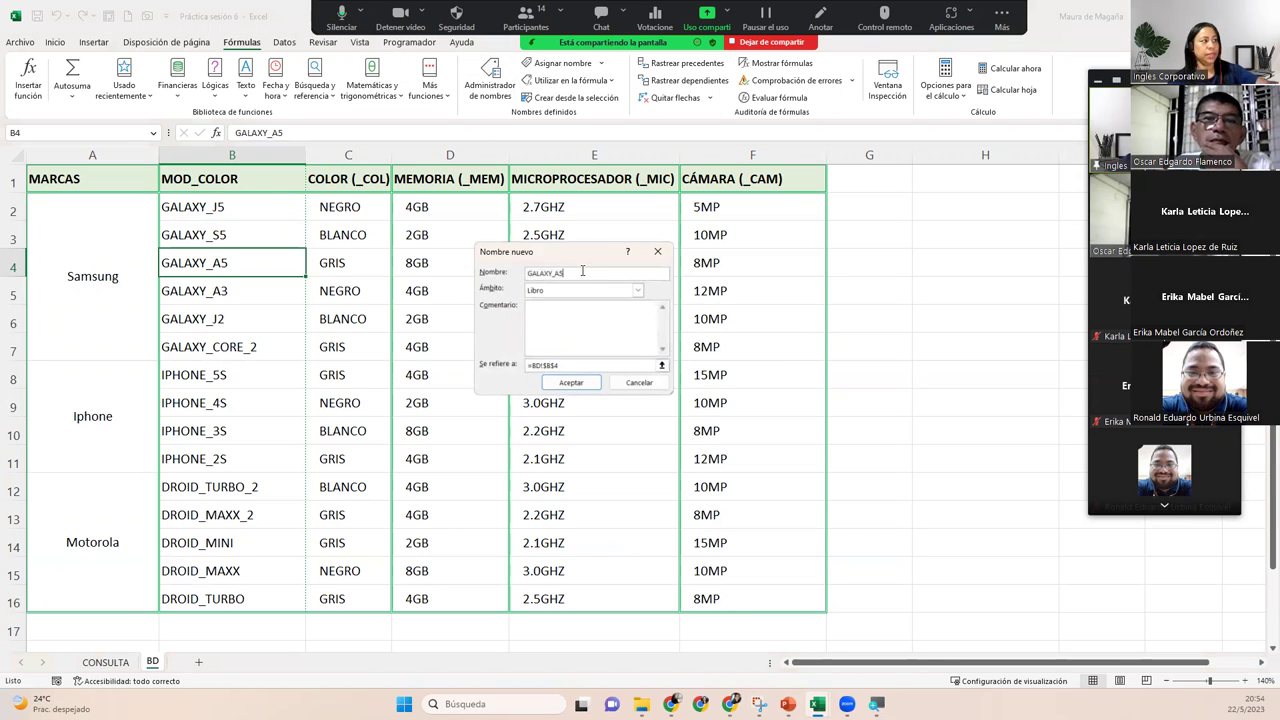
pyautogui.write('OL')
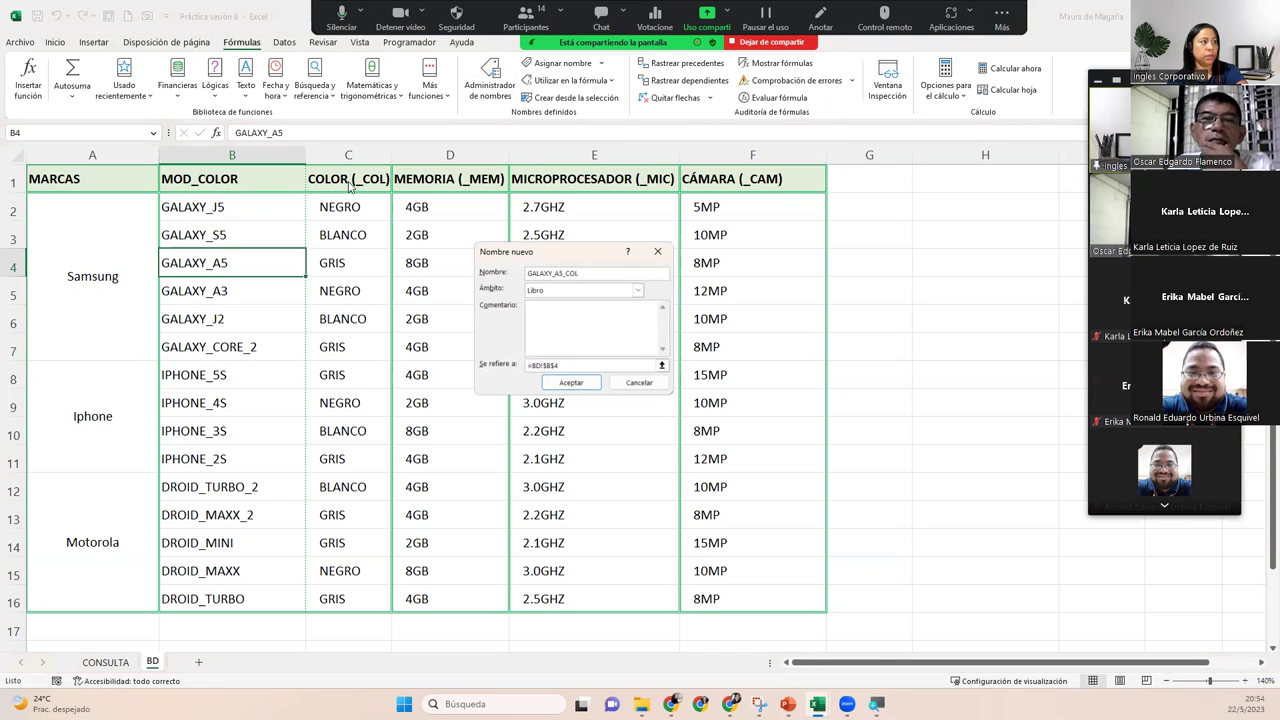
pyautogui.click(564, 365)
pyautogui.click(370, 264)
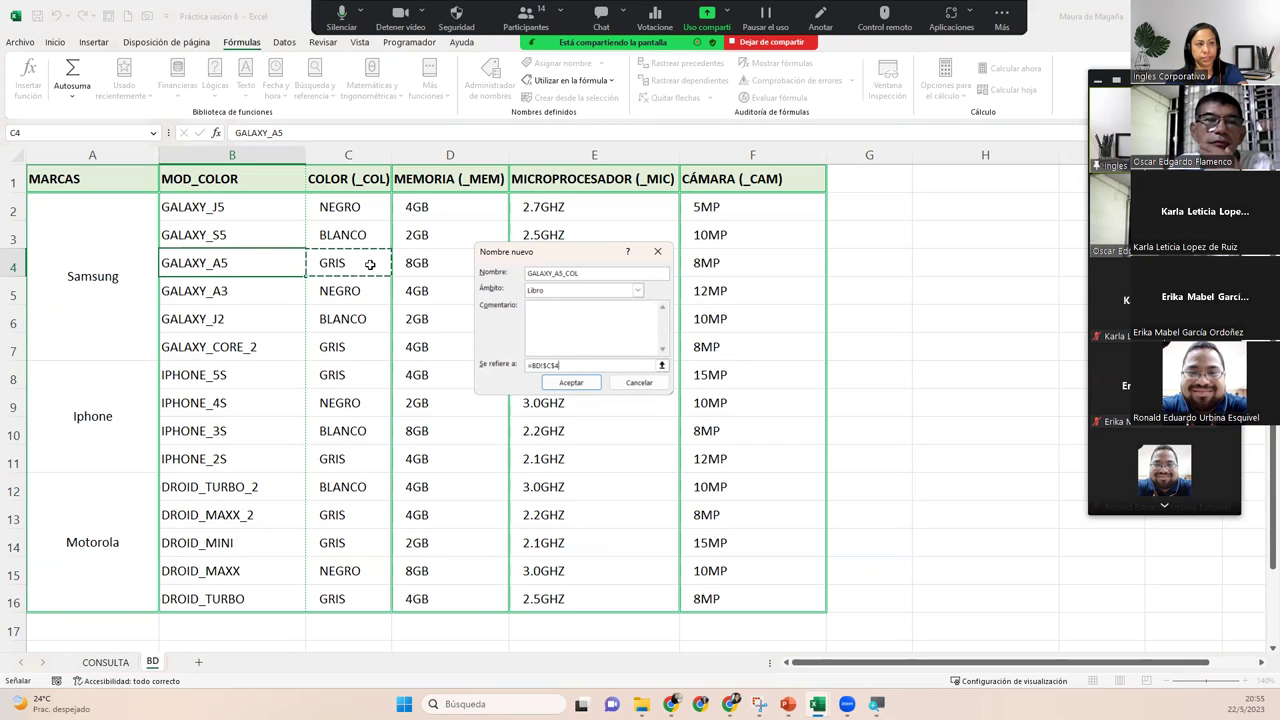
pyautogui.press('Return')
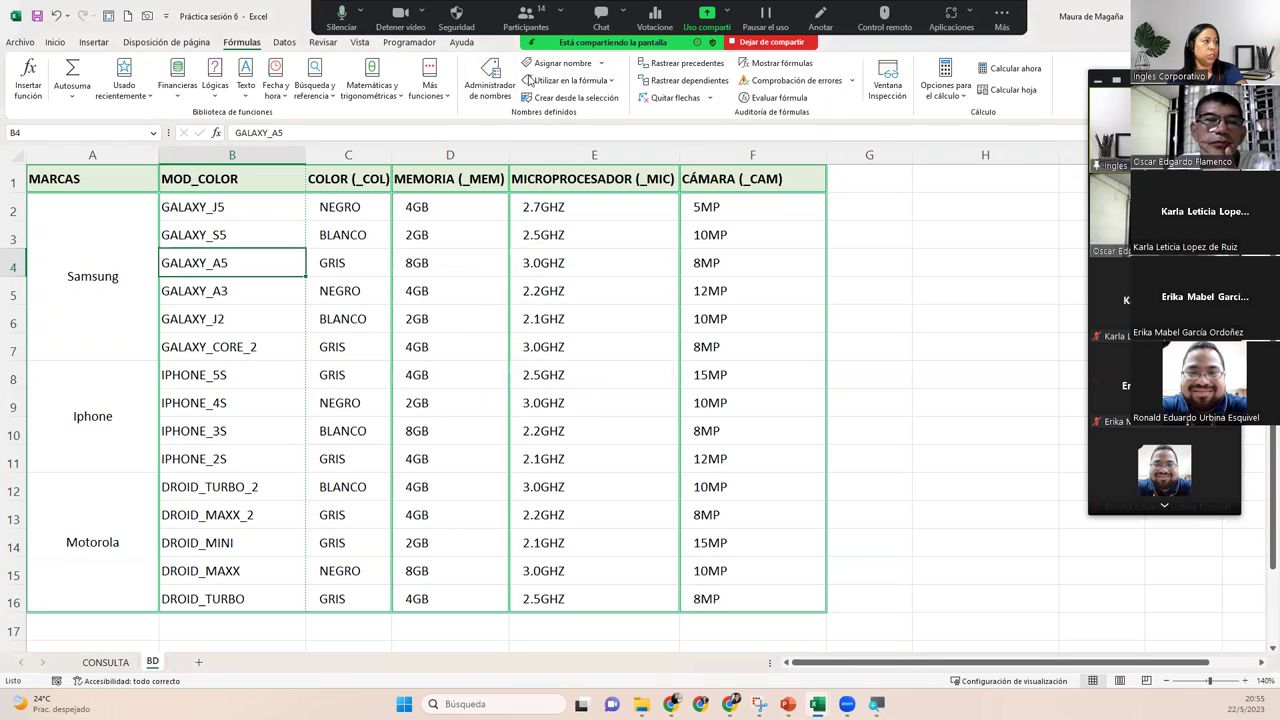
pyautogui.click(563, 63)
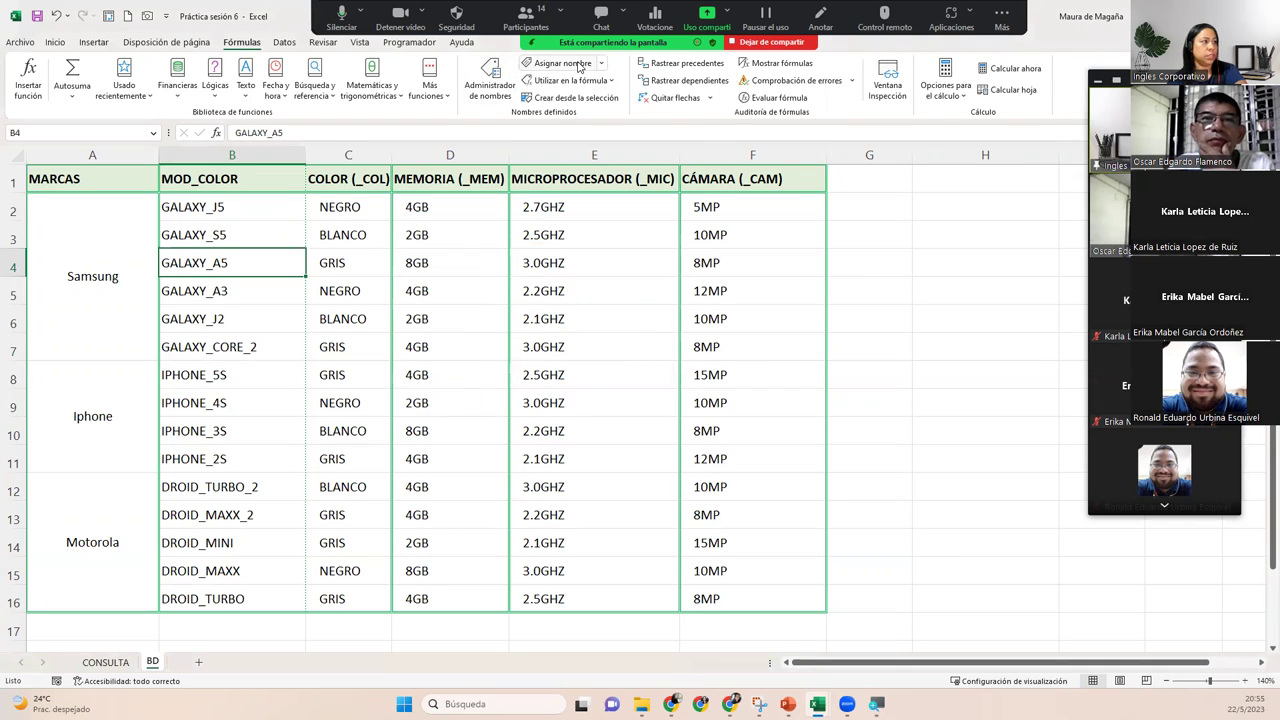
pyautogui.click(589, 273)
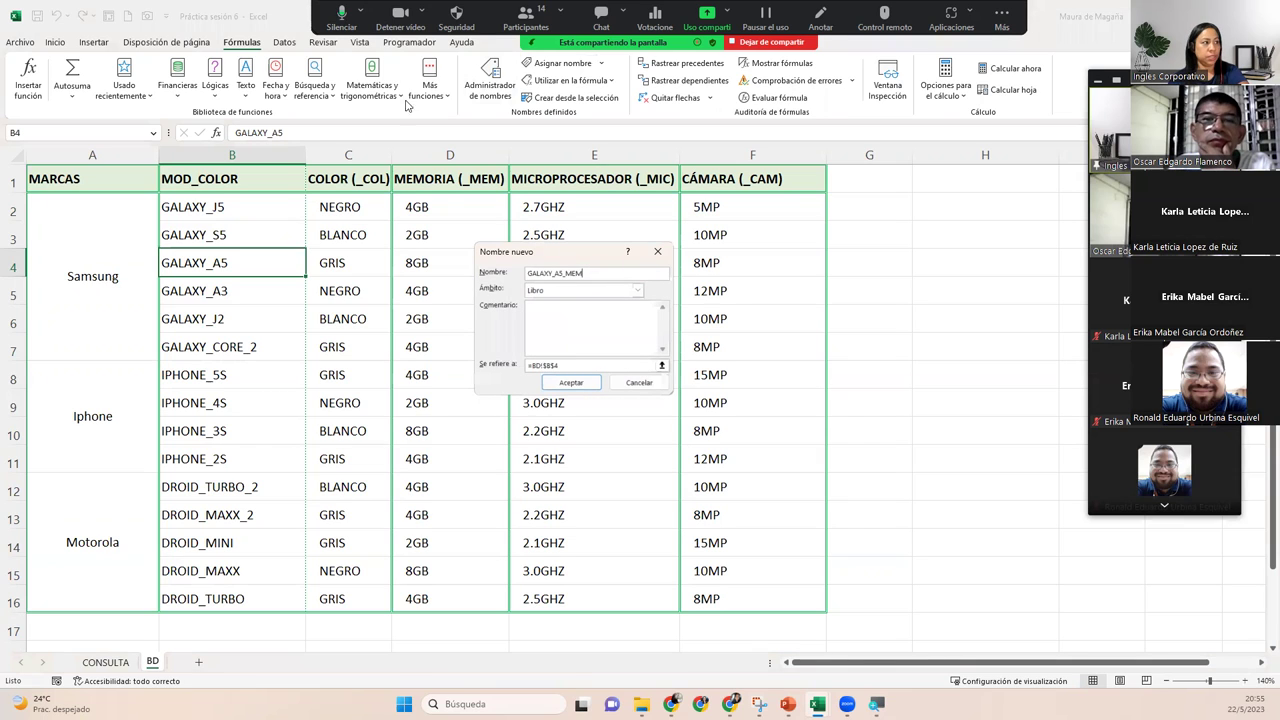
pyautogui.click(645, 365)
pyautogui.click(447, 268)
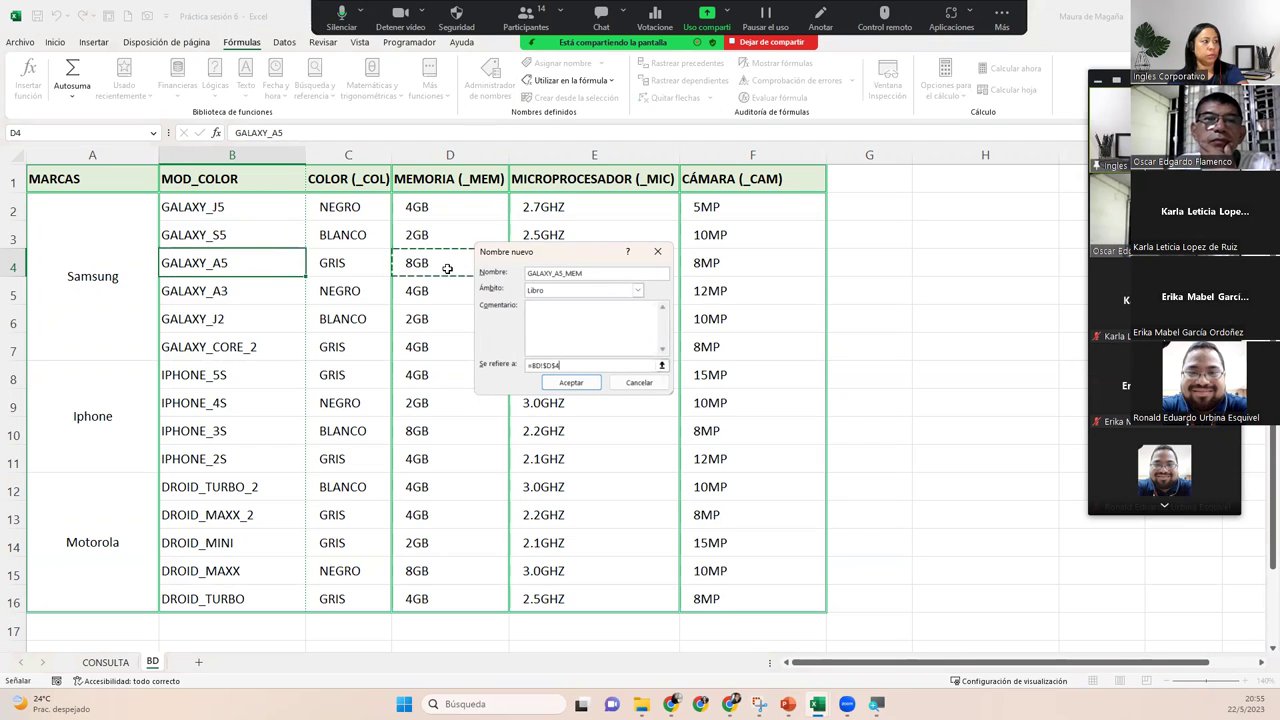
pyautogui.click(550, 386)
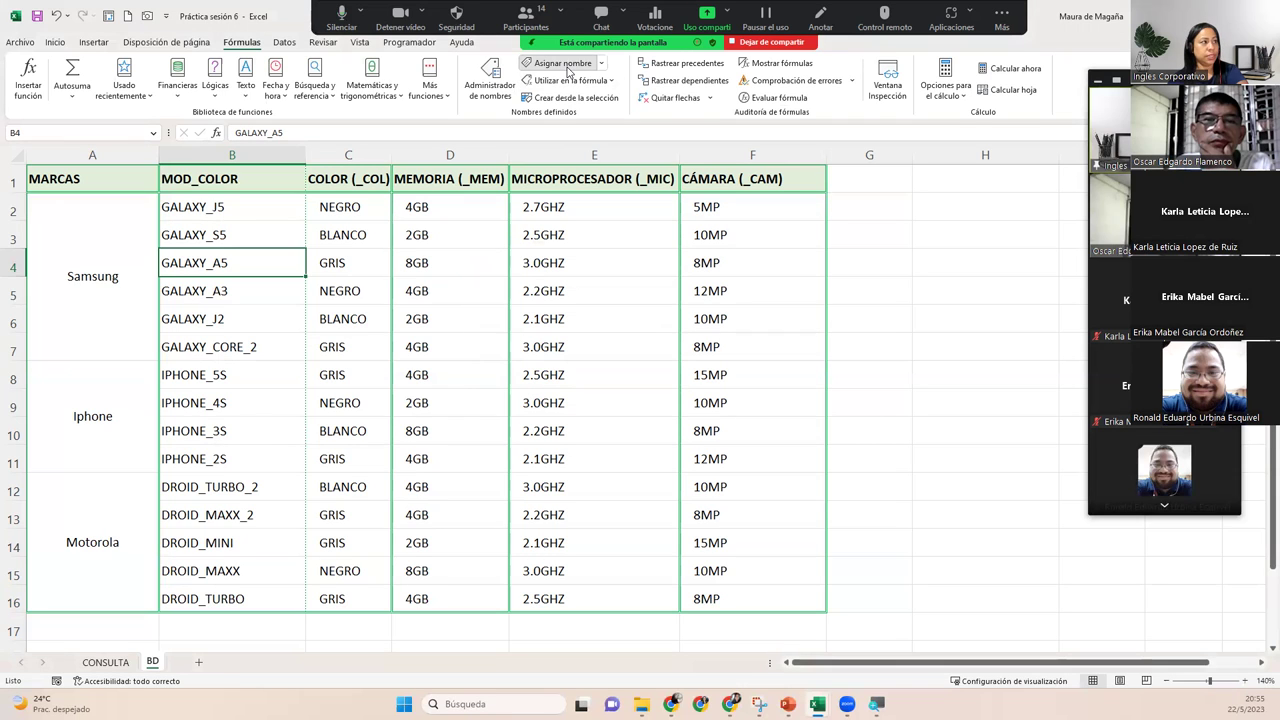
# Name E4 GALAXY_A5_MIC and F4 GALAXY_A5_CAM.
pyautogui.click(567, 69)
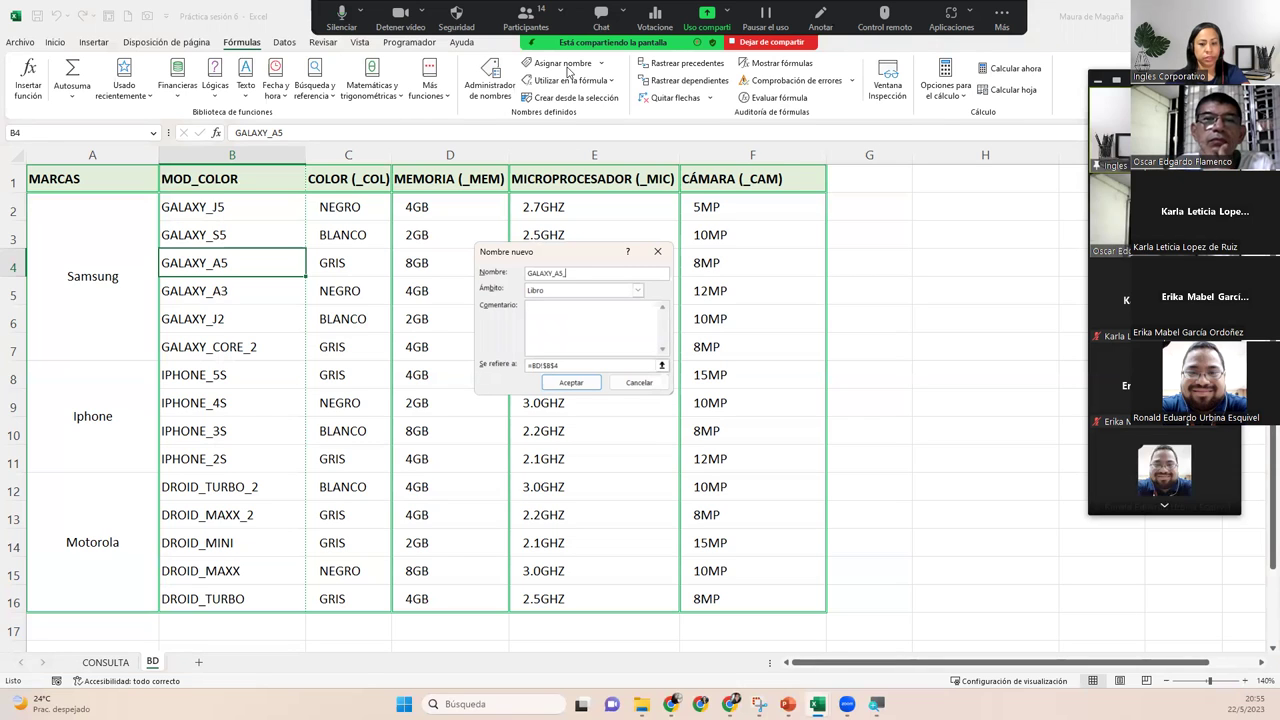
pyautogui.write('MIC')
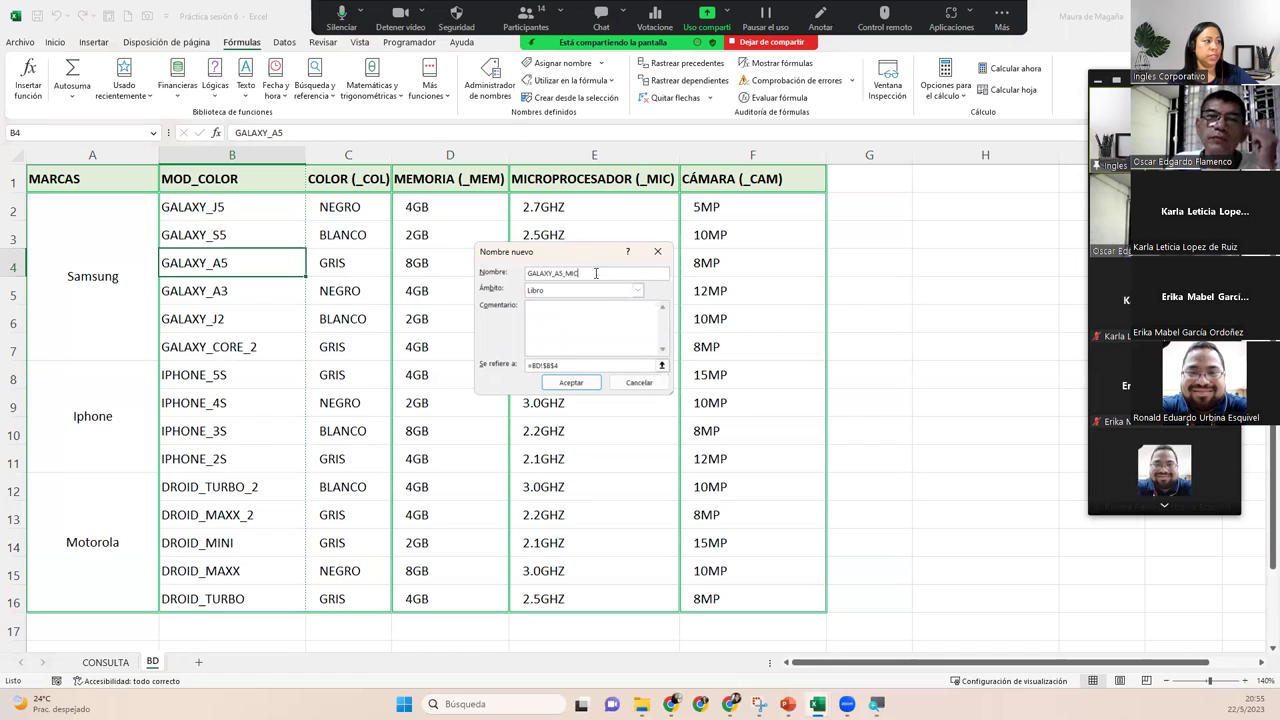
pyautogui.press('Tab')
pyautogui.press('Tab')
pyautogui.press('Tab')
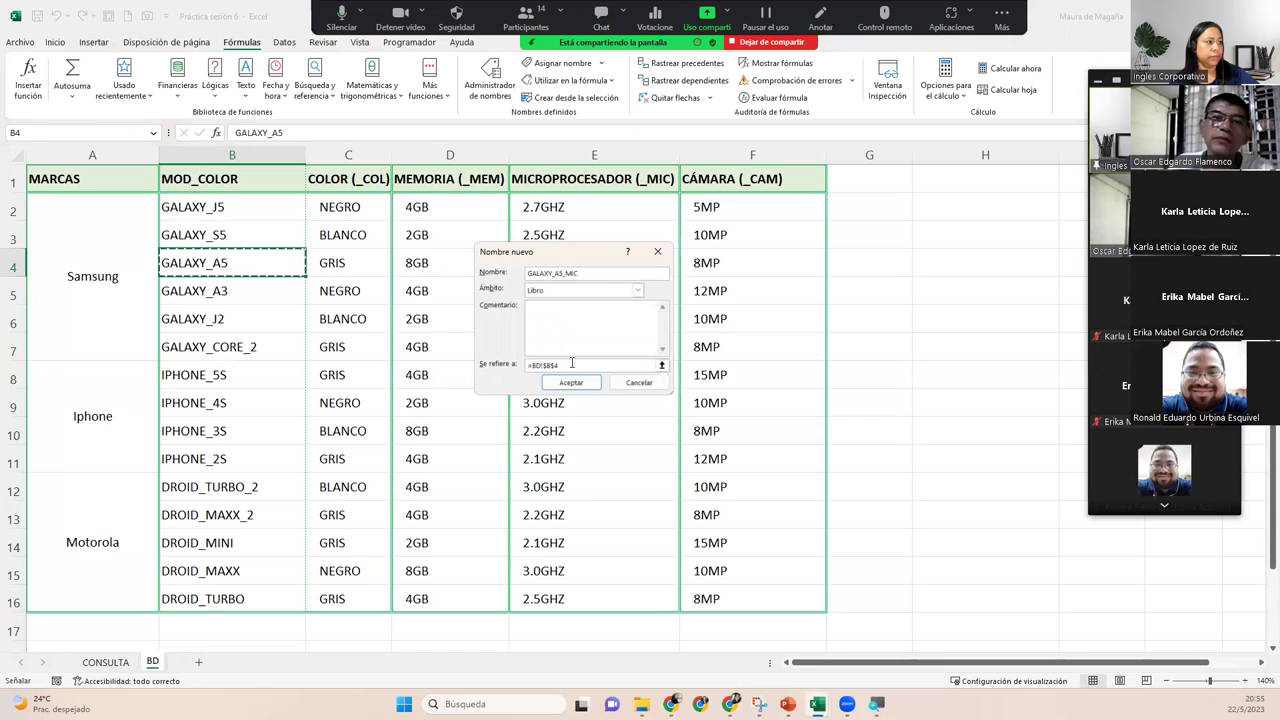
pyautogui.moveTo(590, 262); pyautogui.dragTo(586, 310)
pyautogui.click(588, 263)
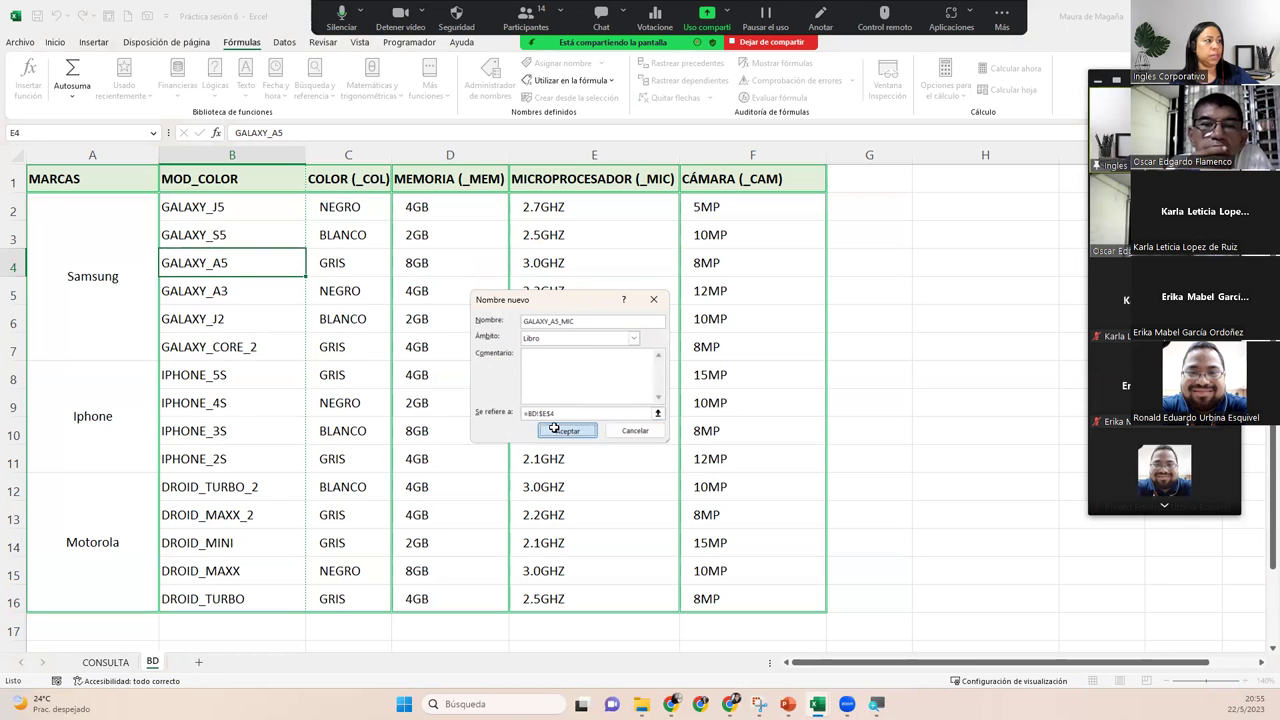
pyautogui.click(557, 431)
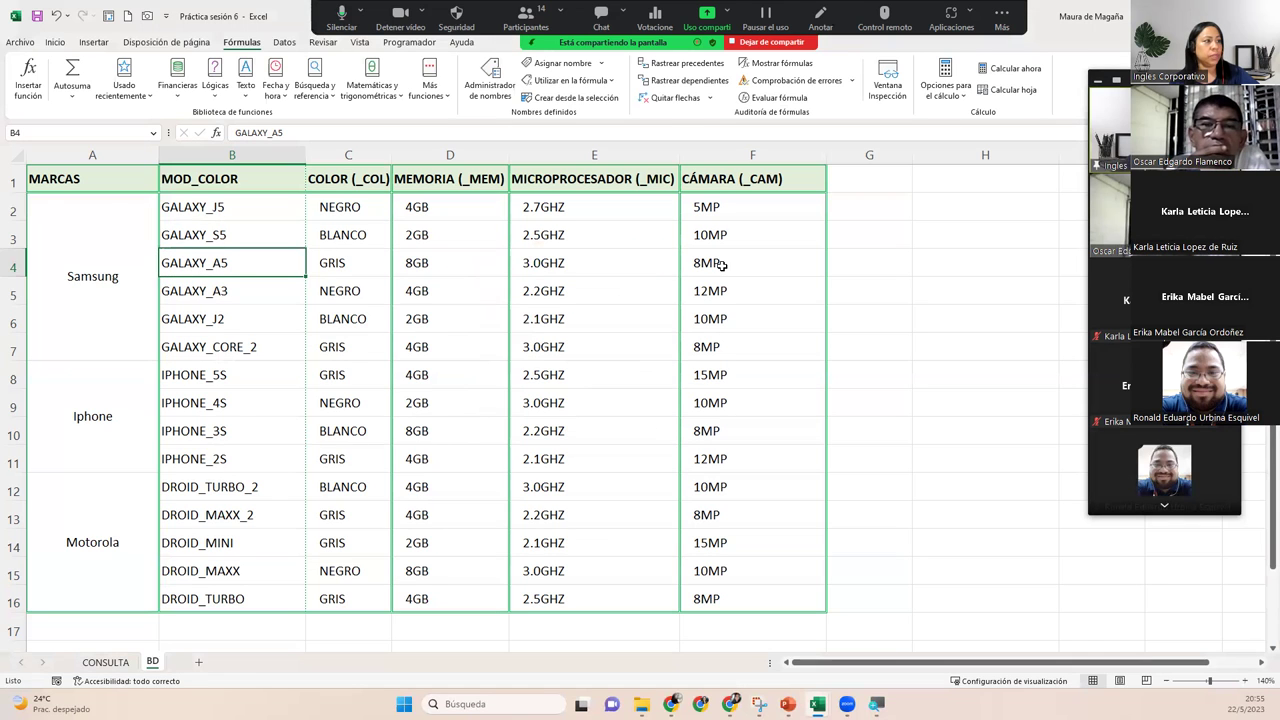
pyautogui.click(556, 63)
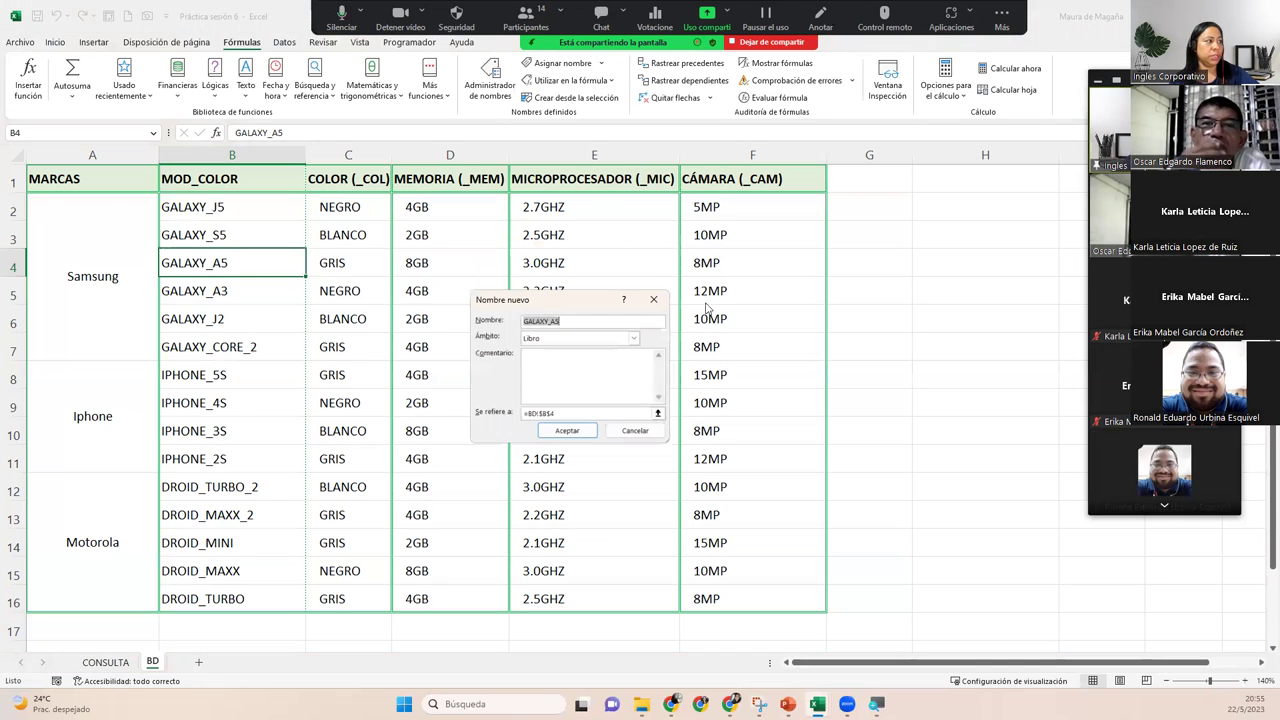
pyautogui.click(563, 323)
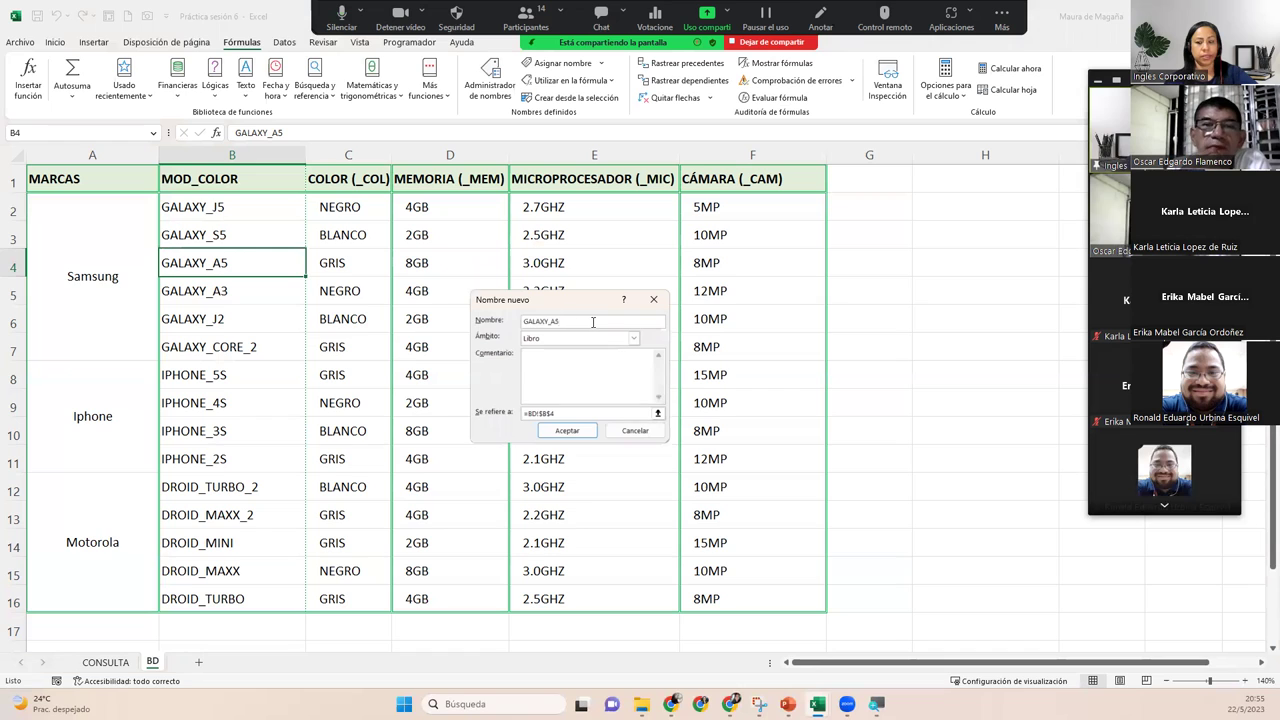
pyautogui.write('_CAM')
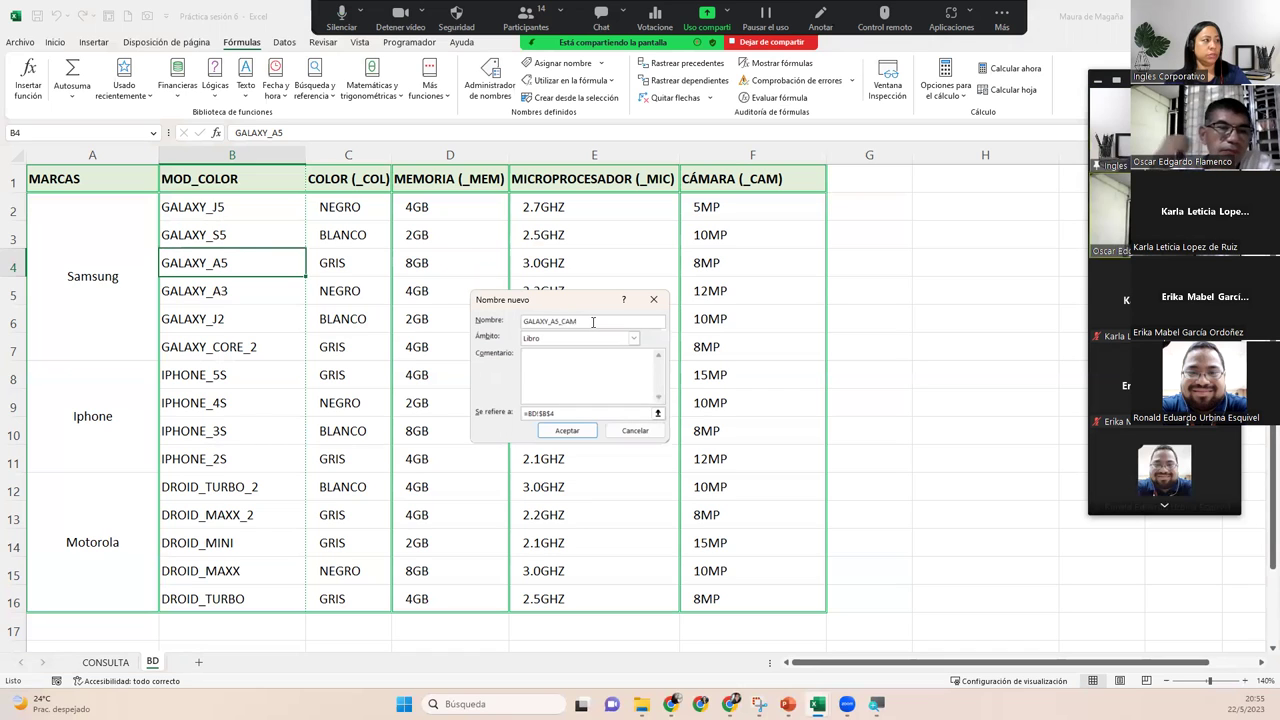
pyautogui.click(566, 412)
pyautogui.click(719, 271)
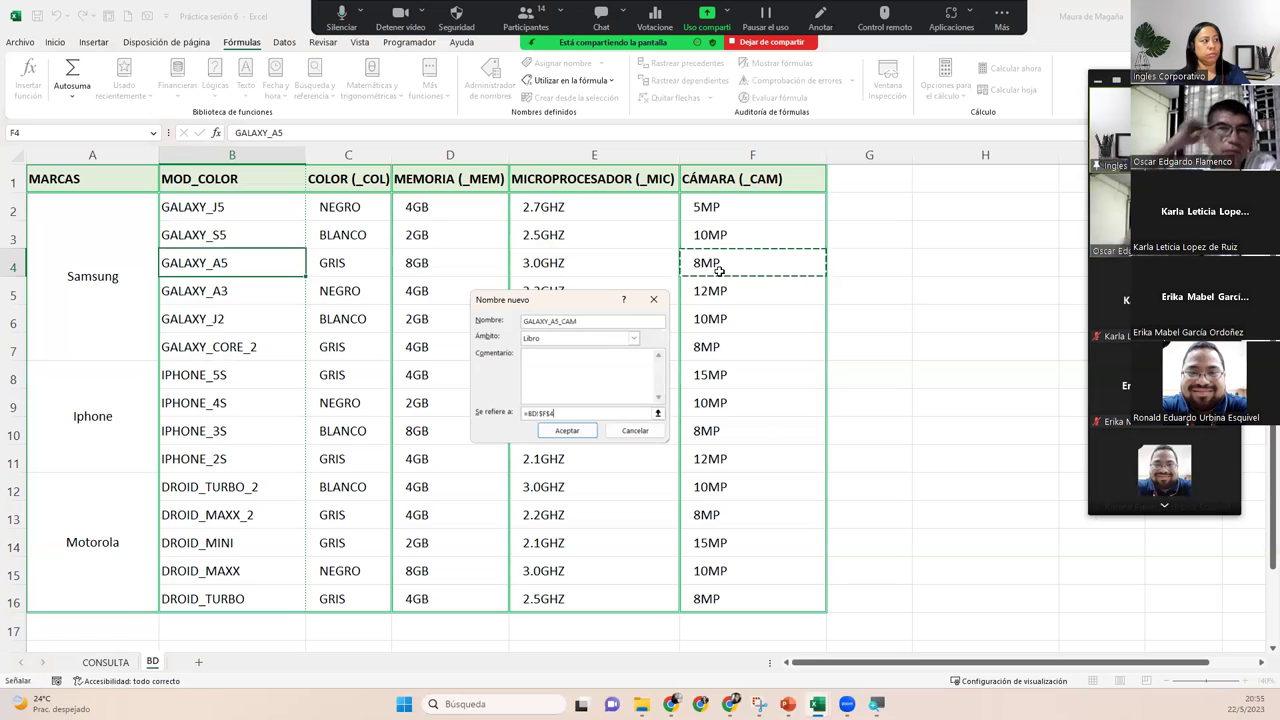
pyautogui.press('Return')
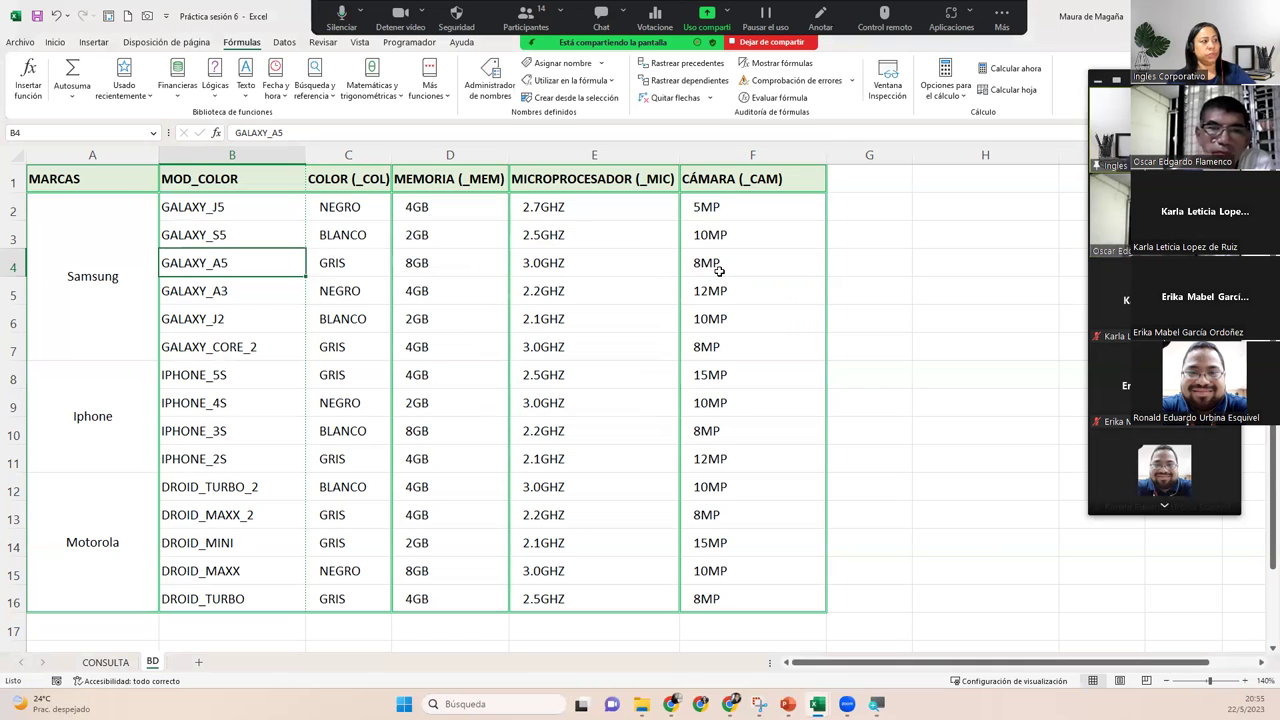
# On CONSULTA, inspect A7's INDIRECTO formula and preview its B3 reference without changing it.
pyautogui.click(93, 662)
pyautogui.doubleClick(165, 436)
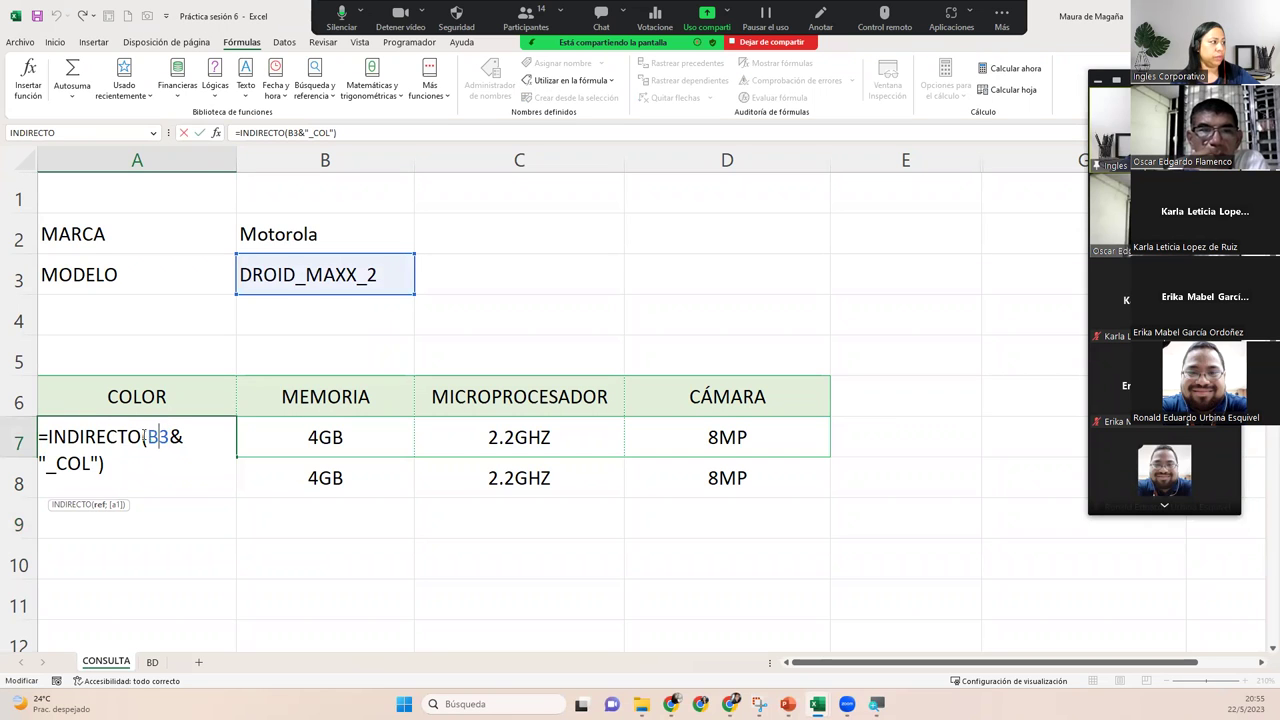
pyautogui.moveTo(148, 437); pyautogui.dragTo(169, 437)
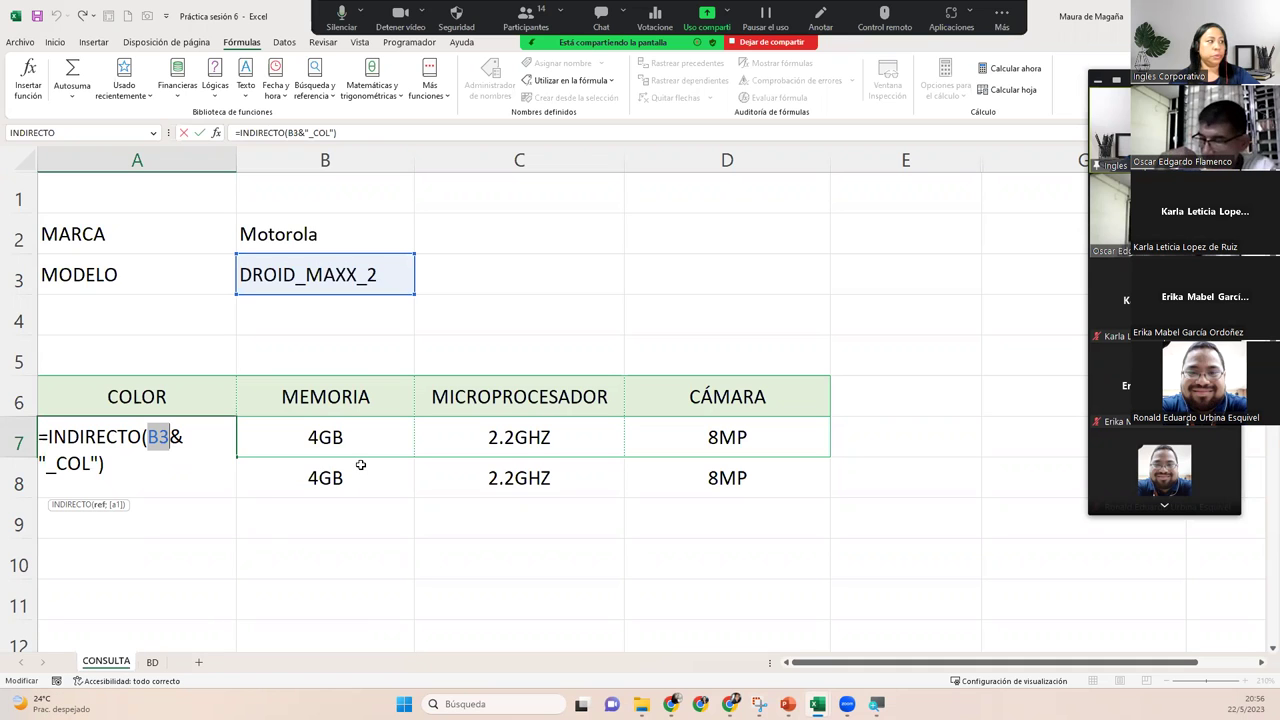
pyautogui.press('Return')
pyautogui.click(174, 438)
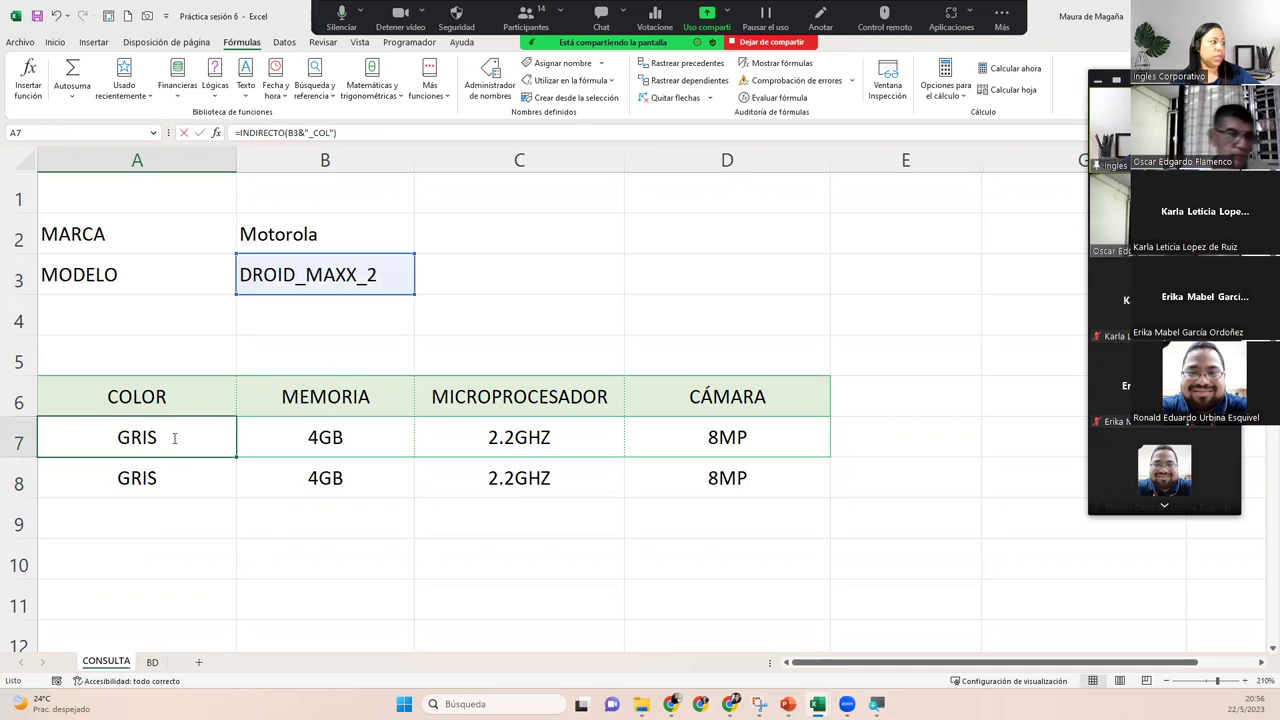
pyautogui.doubleClick(174, 438)
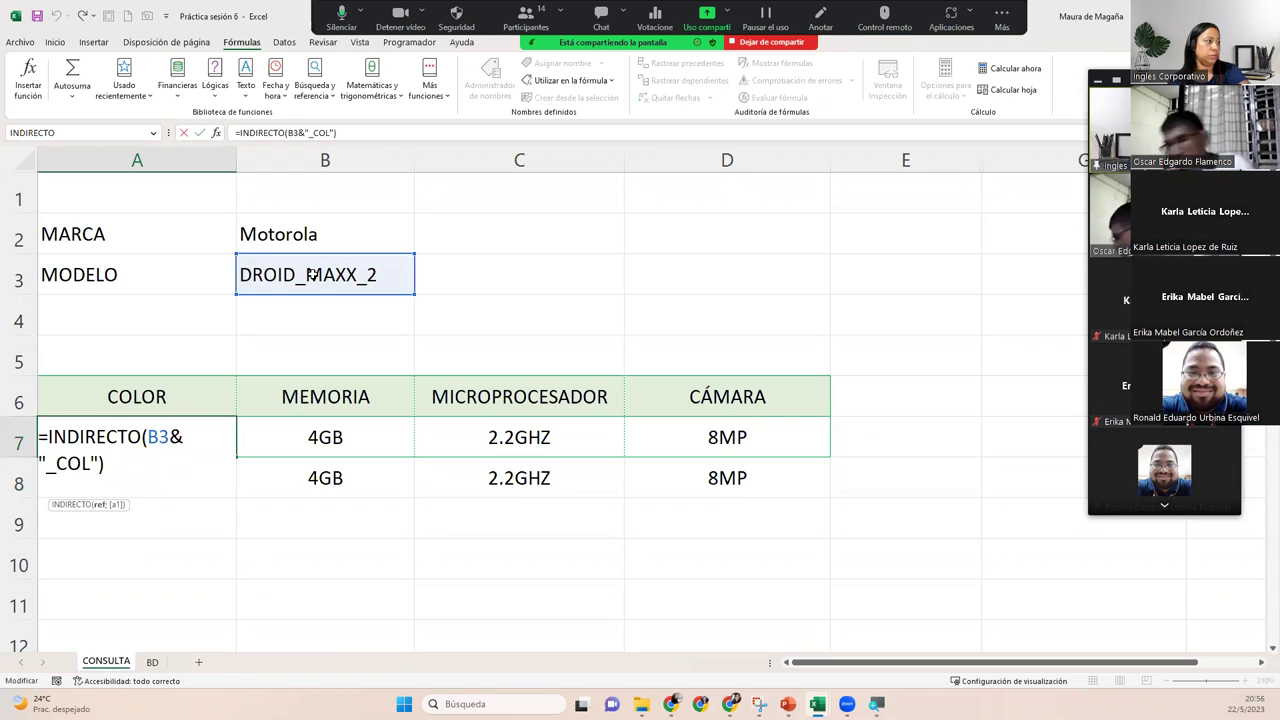
pyautogui.press('Escape')
# Check the DROID_MAXX_2 model on BD, then review the A7 formula on CONSULTA again.
pyautogui.click(155, 661)
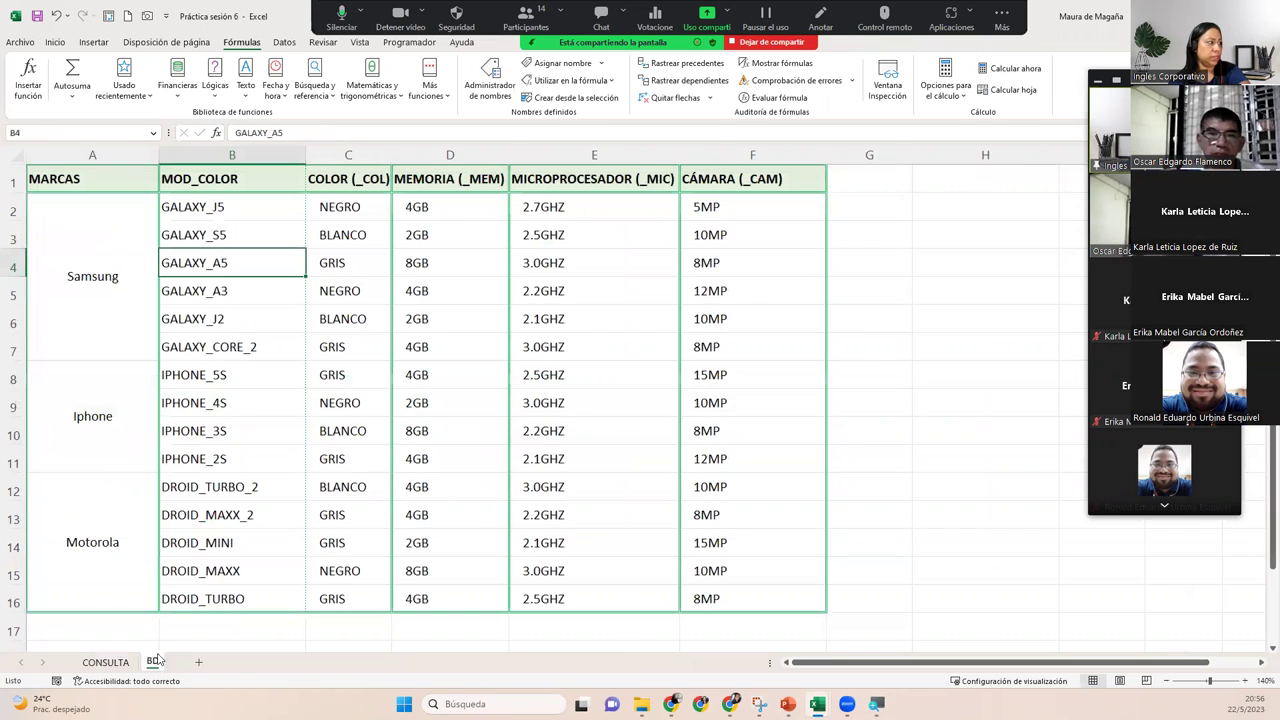
pyautogui.click(248, 515)
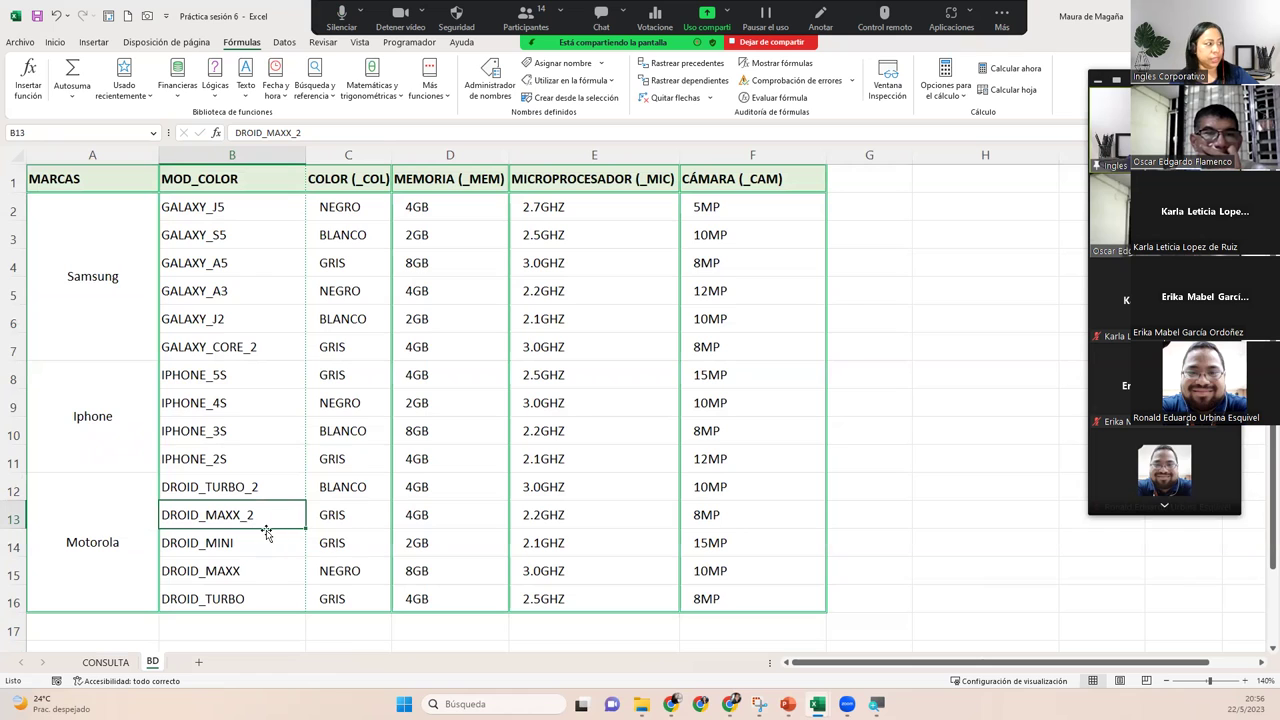
pyautogui.click(104, 662)
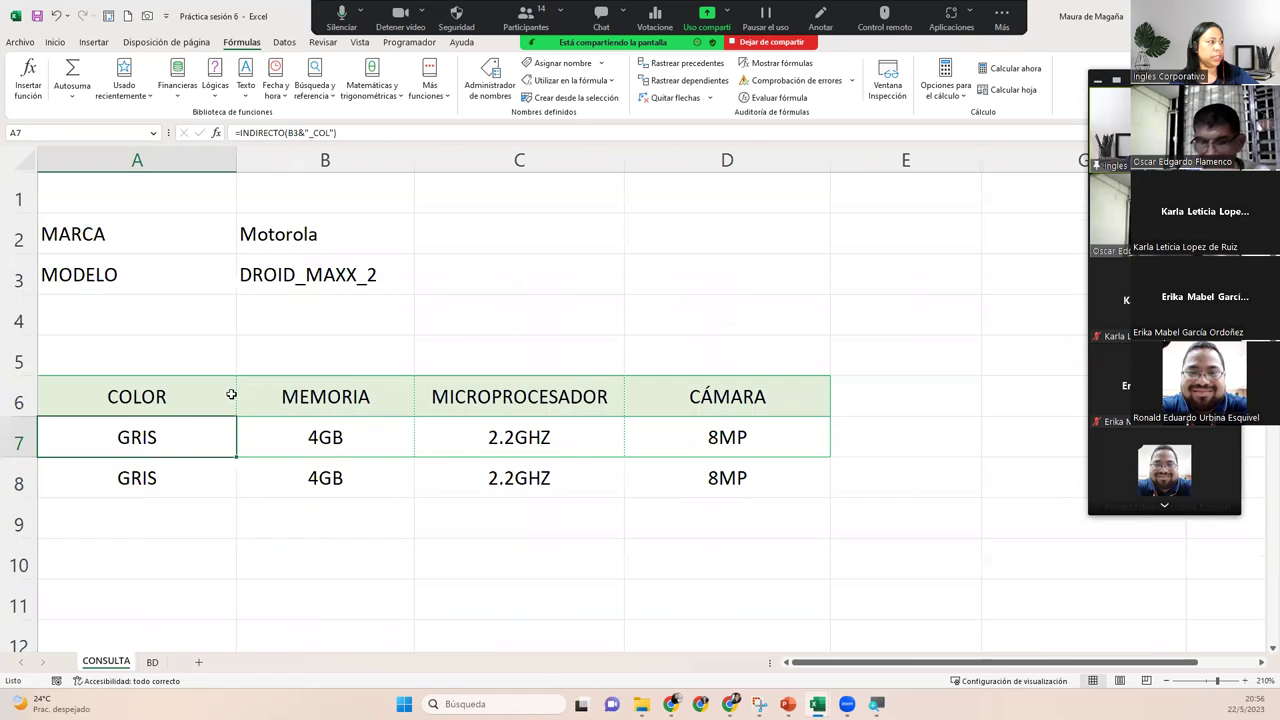
pyautogui.doubleClick(197, 444)
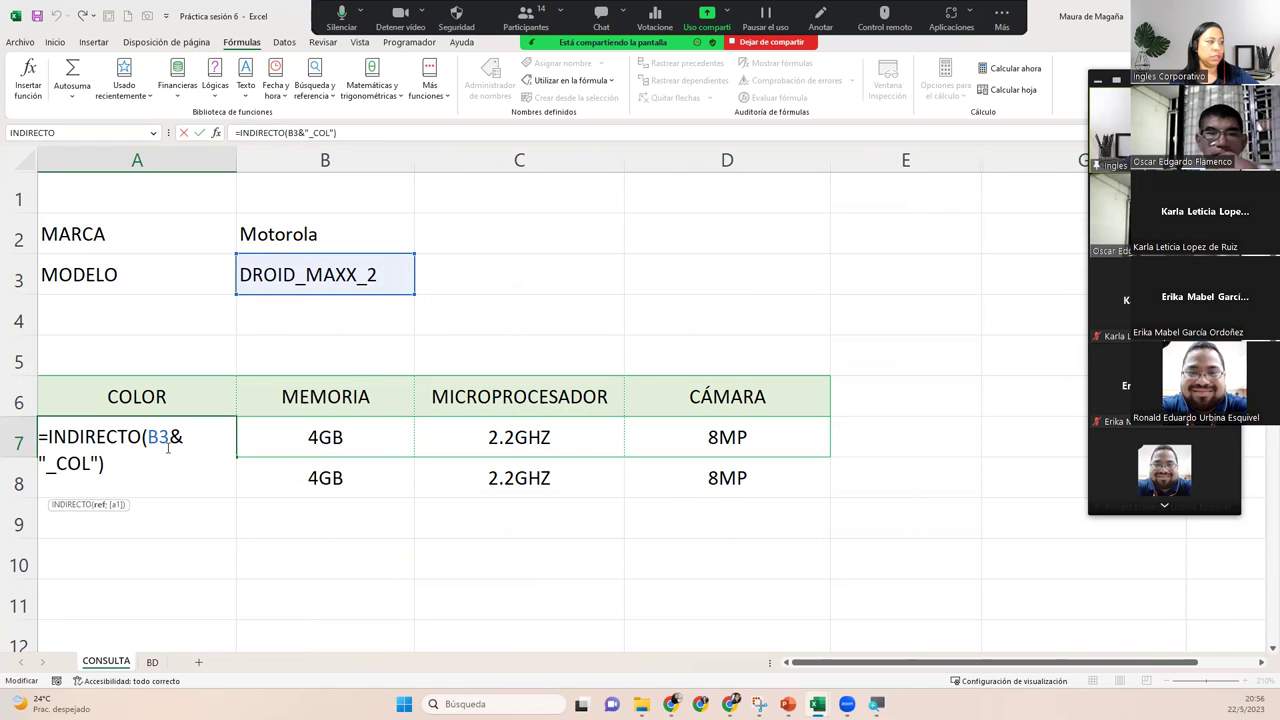
pyautogui.press('Return')
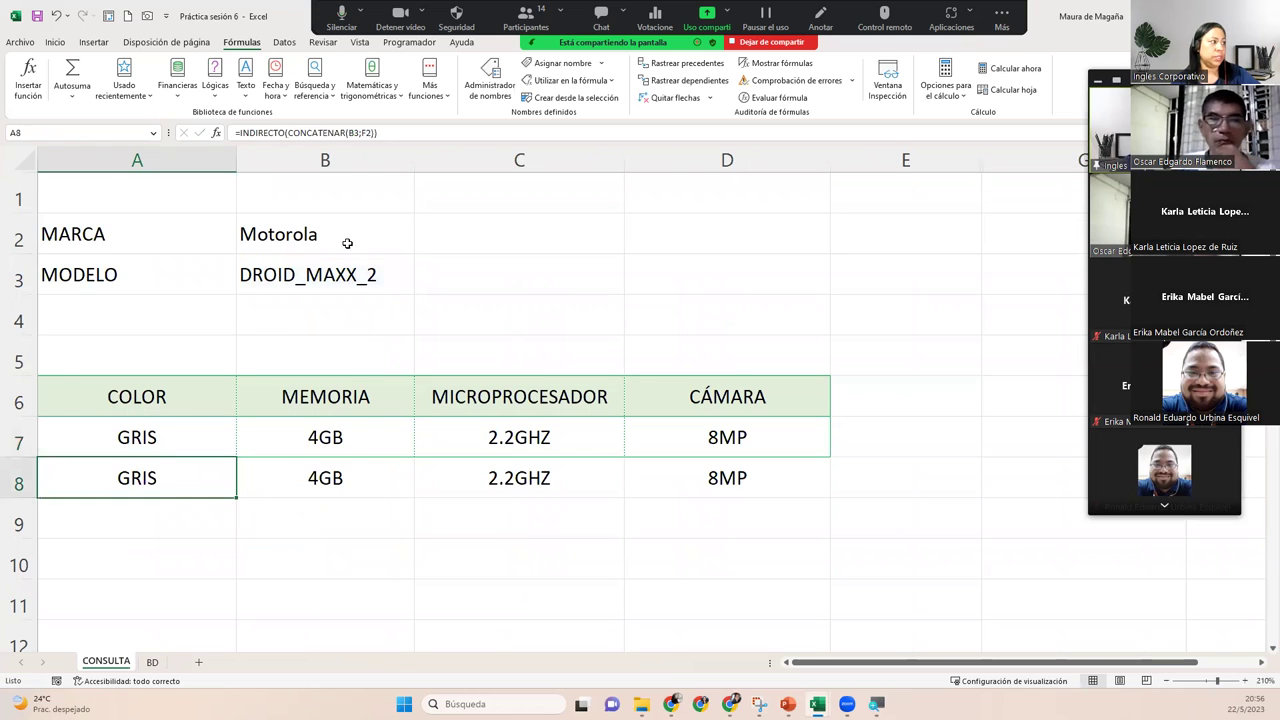
pyautogui.click(357, 261)
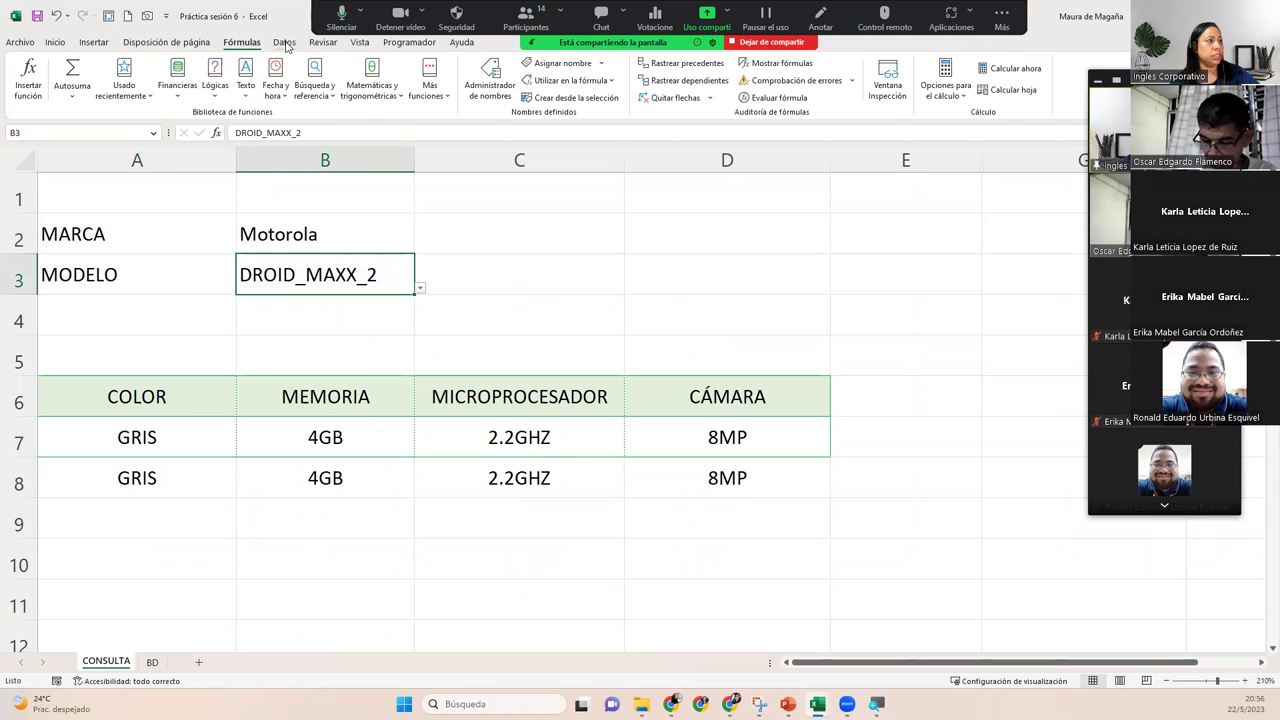
pyautogui.click(284, 42)
pyautogui.click(720, 88)
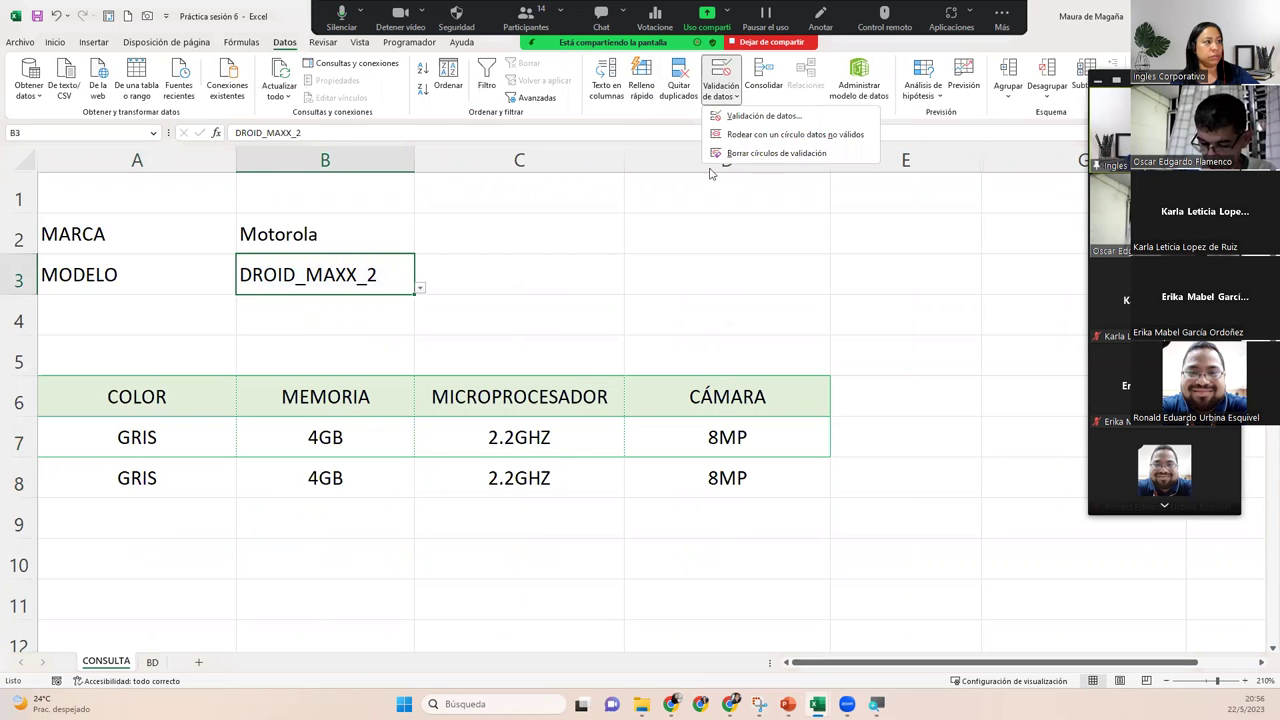
pyautogui.click(763, 116)
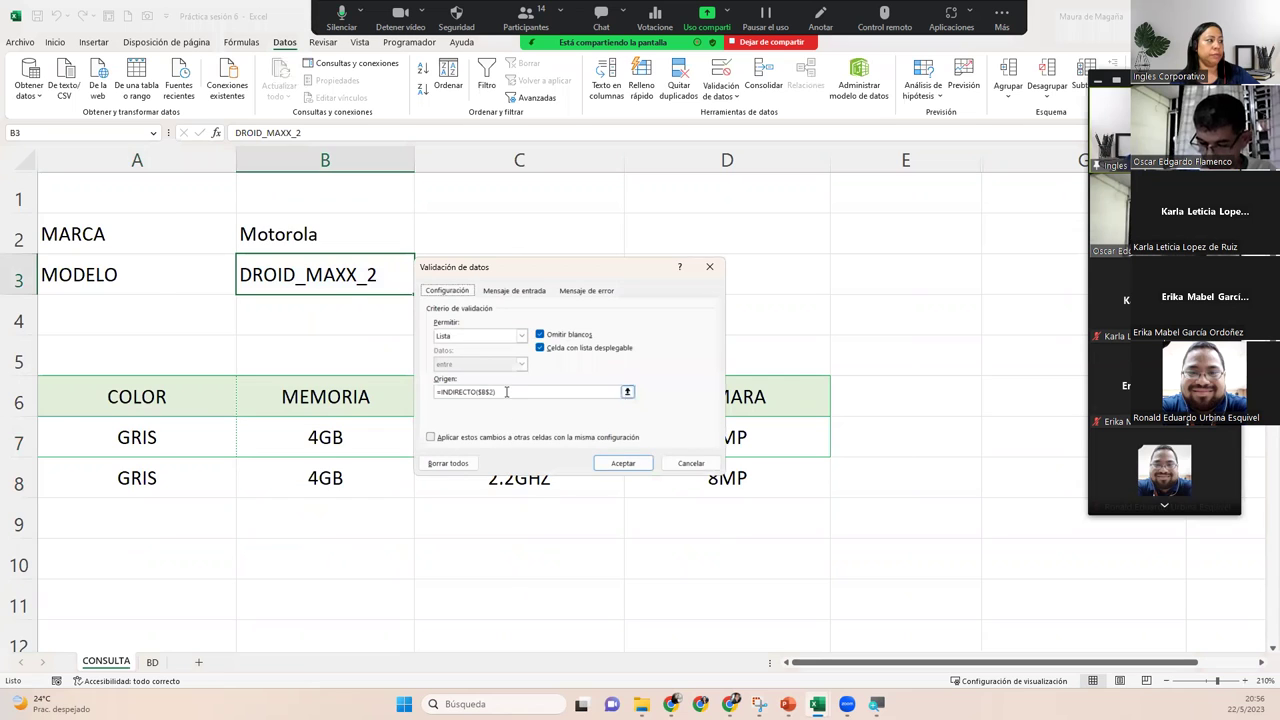
pyautogui.click(506, 391)
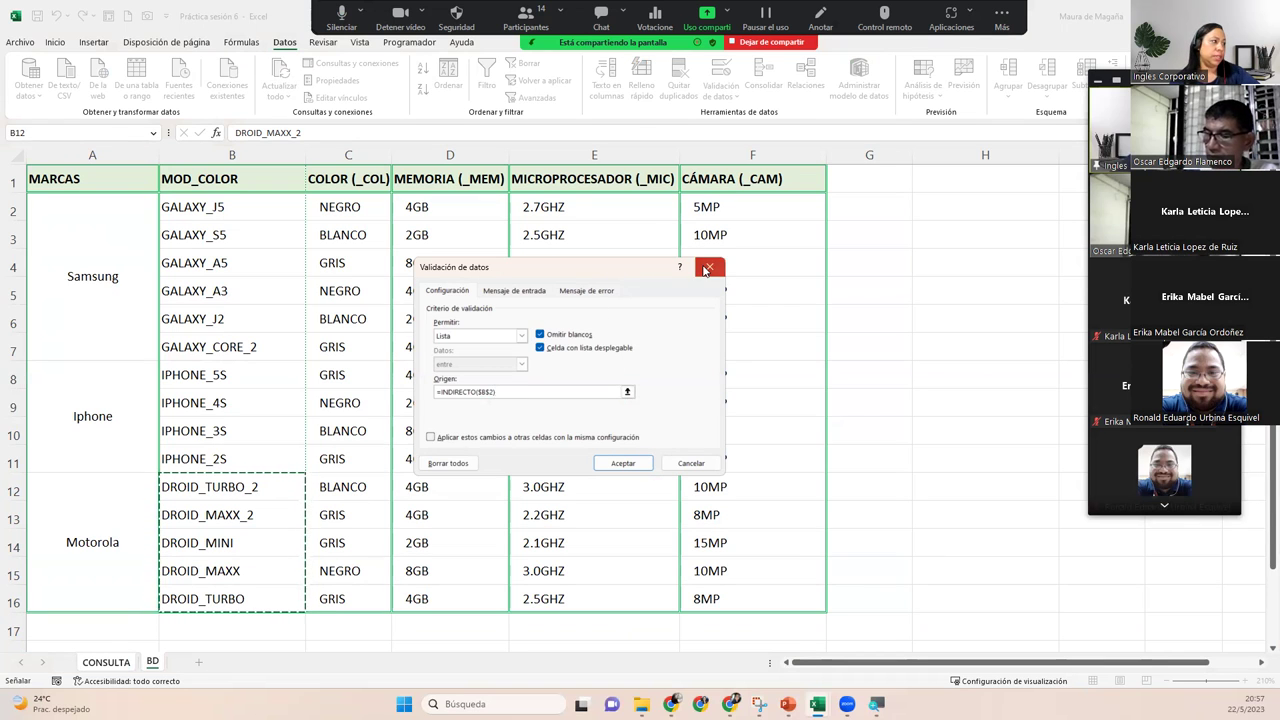
pyautogui.click(709, 266)
pyautogui.hotkey('ctrl', 'pageup')
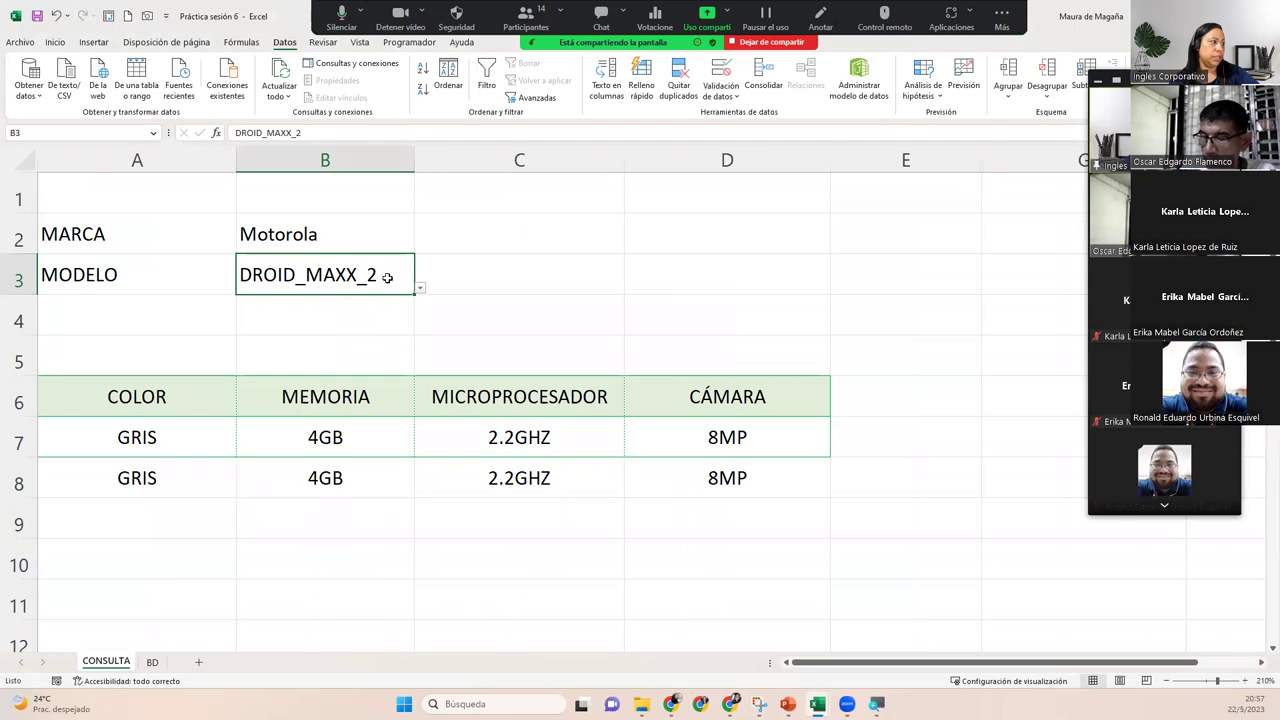
# Pick Samsung as the brand in B2 and check the model choices in B3.
pyautogui.click(349, 233)
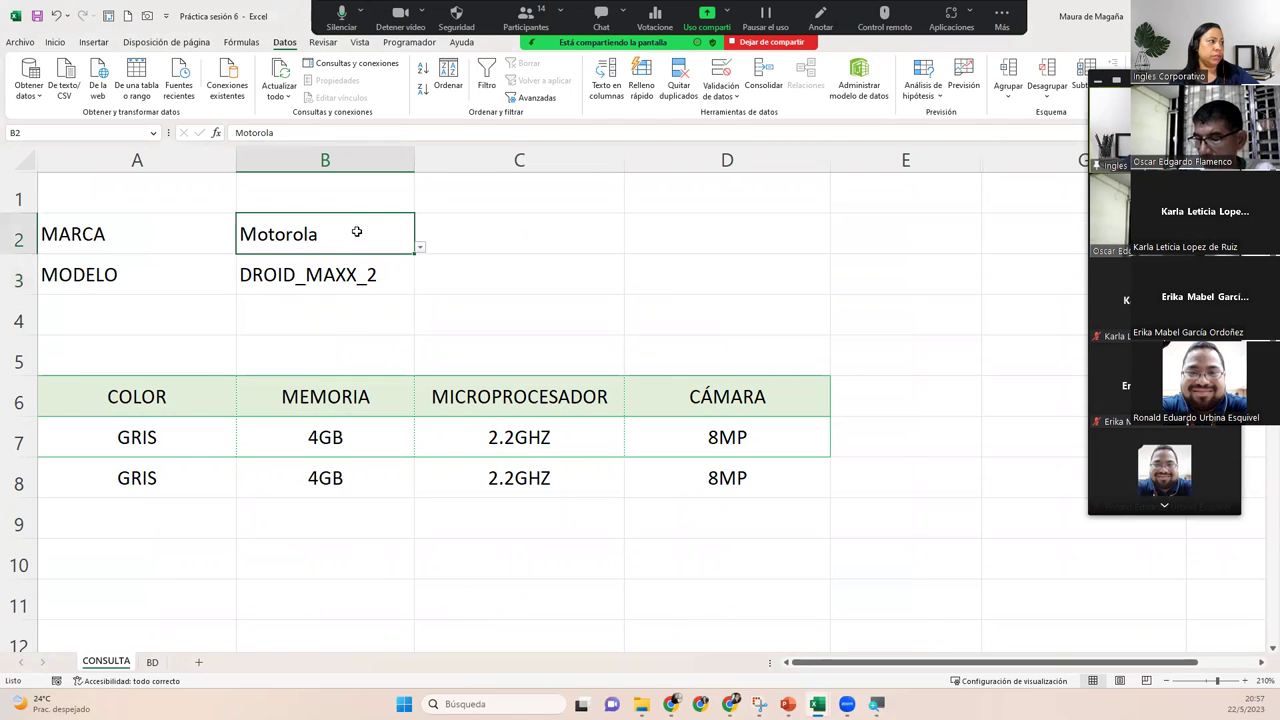
pyautogui.click(420, 248)
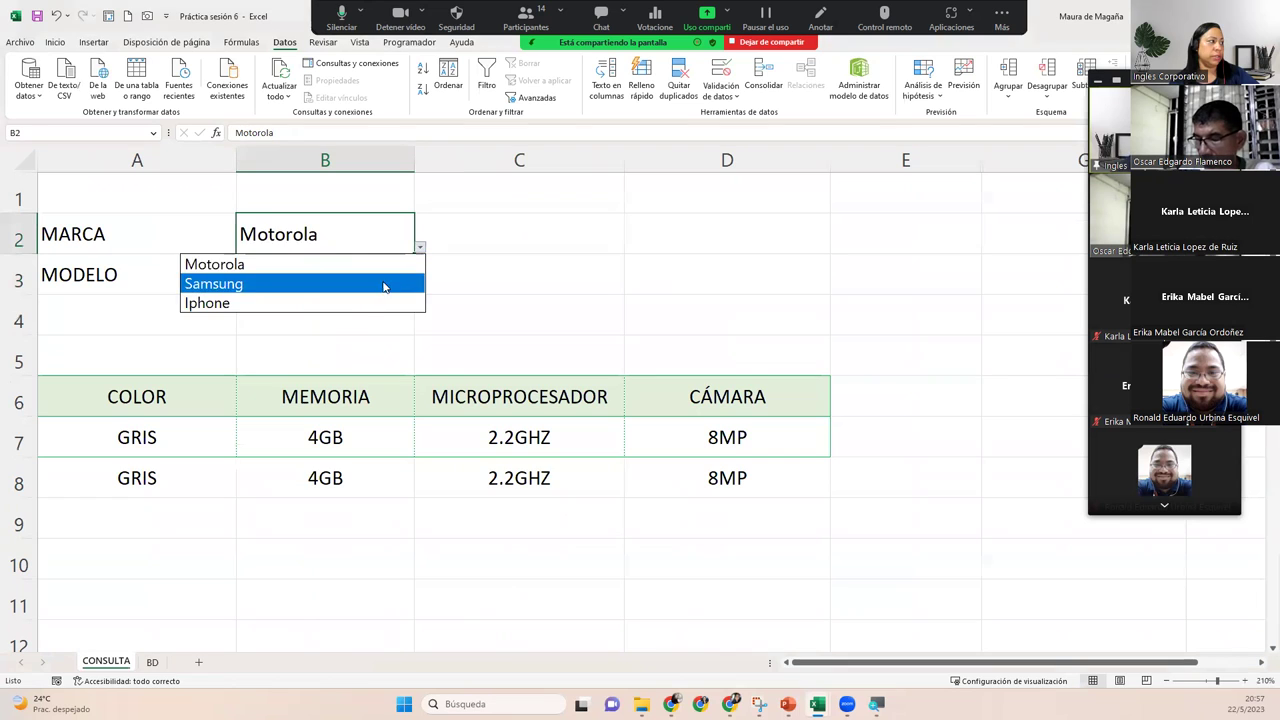
pyautogui.click(383, 285)
pyautogui.click(370, 277)
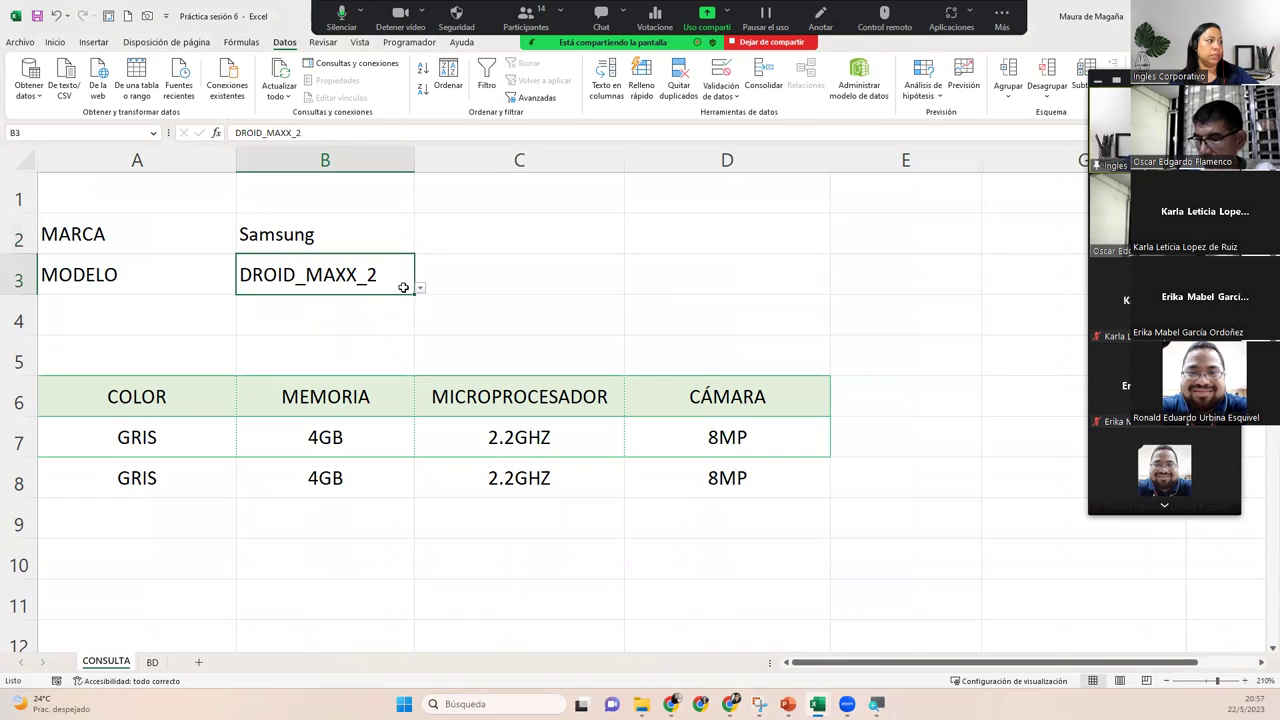
pyautogui.click(421, 291)
pyautogui.click(421, 291)
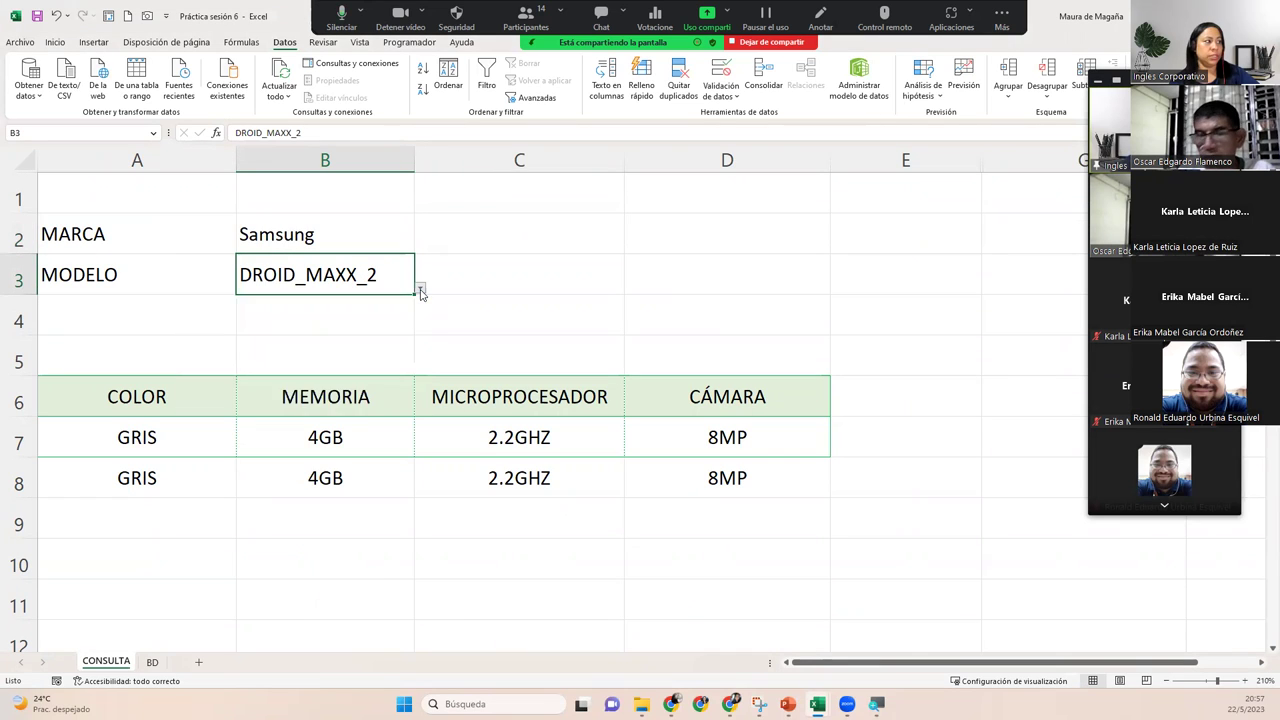
# Edit B2's validation source, moving Motorola from the start to the end after Iphone.
pyautogui.click(358, 243)
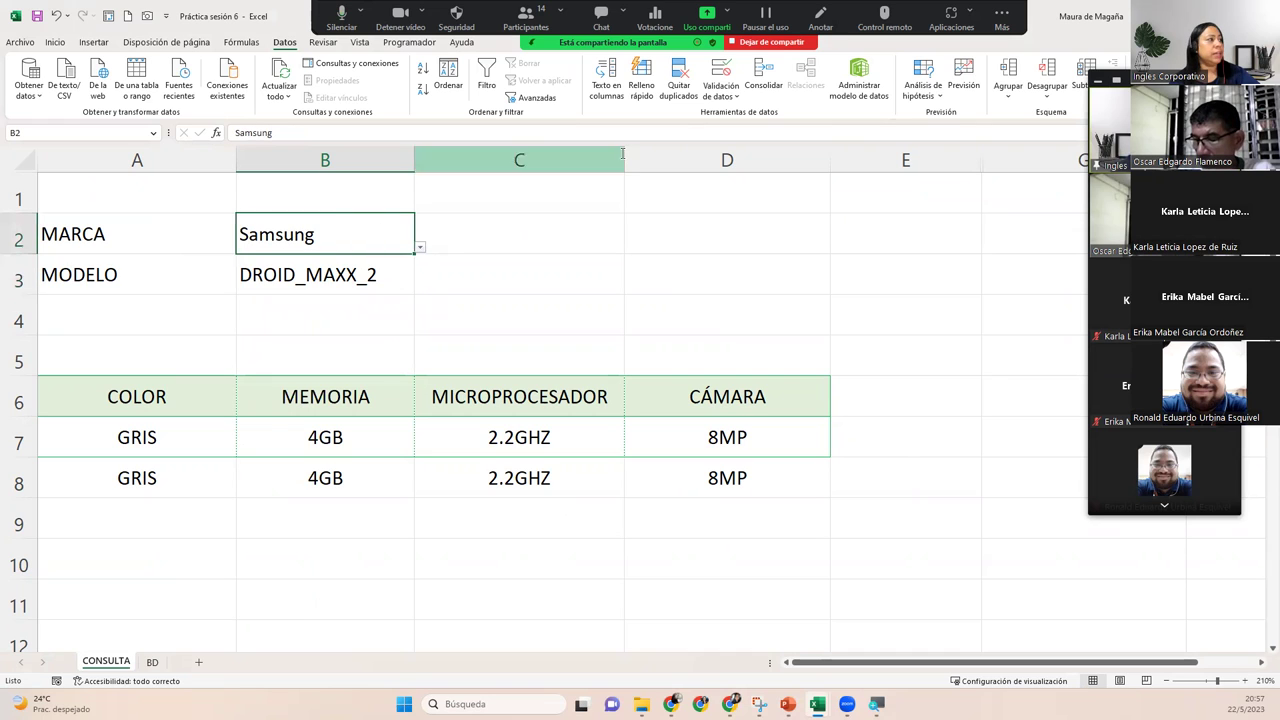
pyautogui.click(720, 72)
pyautogui.moveTo(596, 273); pyautogui.dragTo(677, 275)
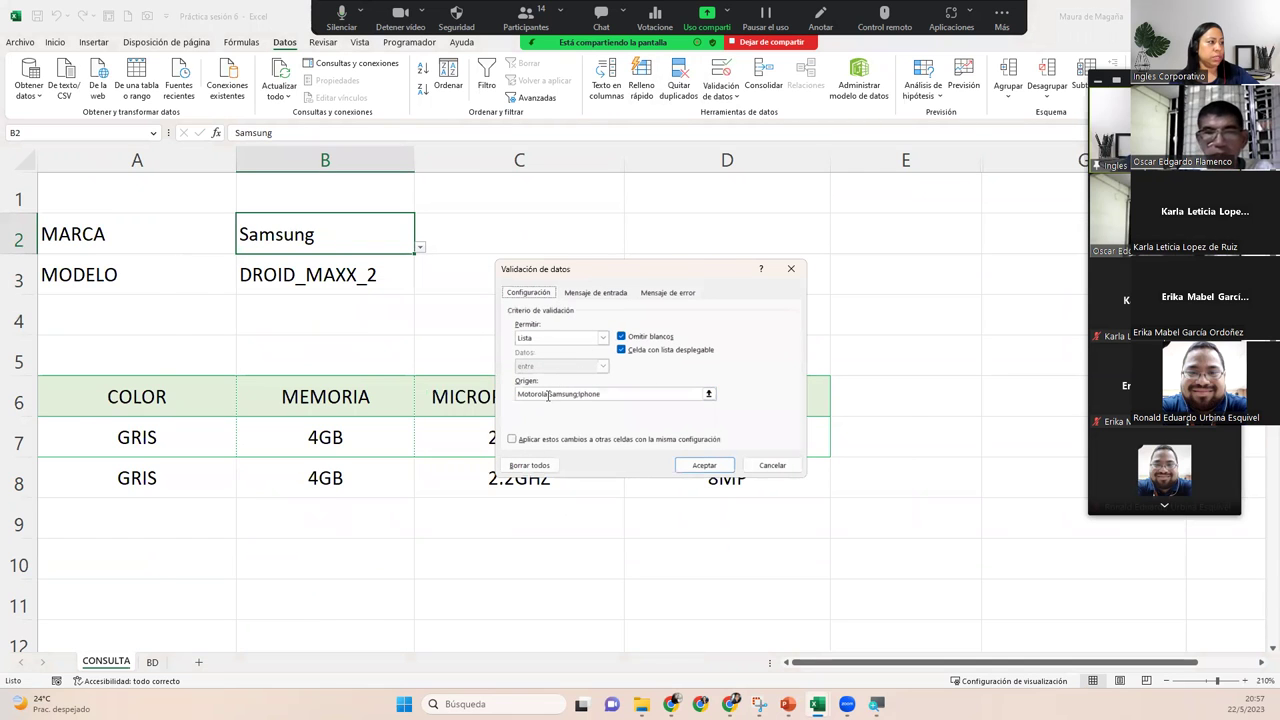
pyautogui.moveTo(548, 396); pyautogui.dragTo(508, 402)
pyautogui.hotkey('ctrl', 'pagedown')
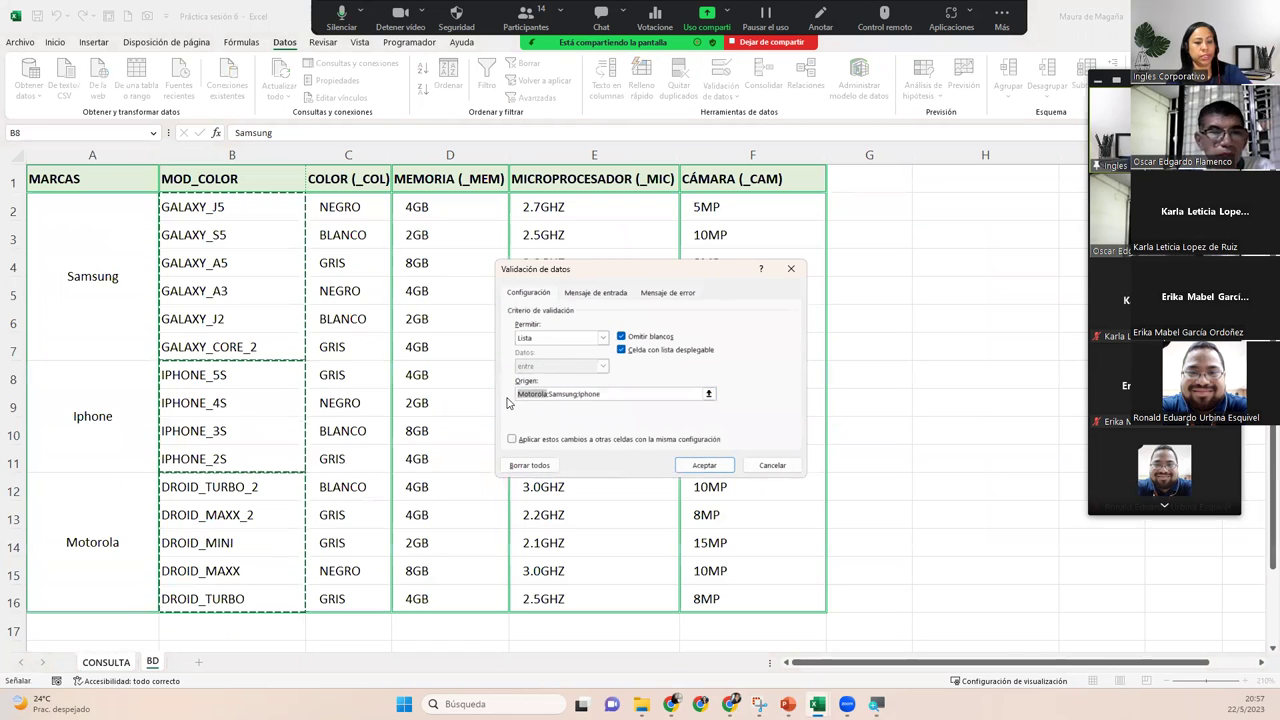
pyautogui.press('Delete')
pyautogui.press('Delete')
pyautogui.click(587, 393)
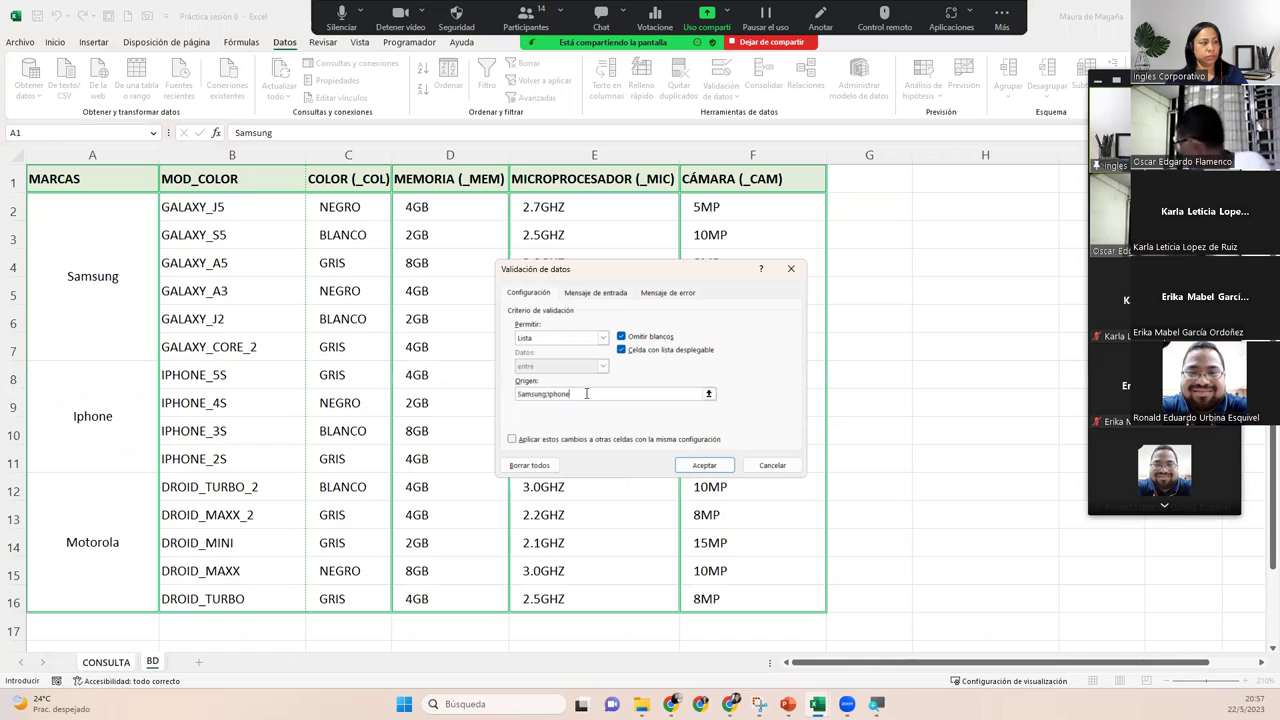
pyautogui.write(';mOTOR')
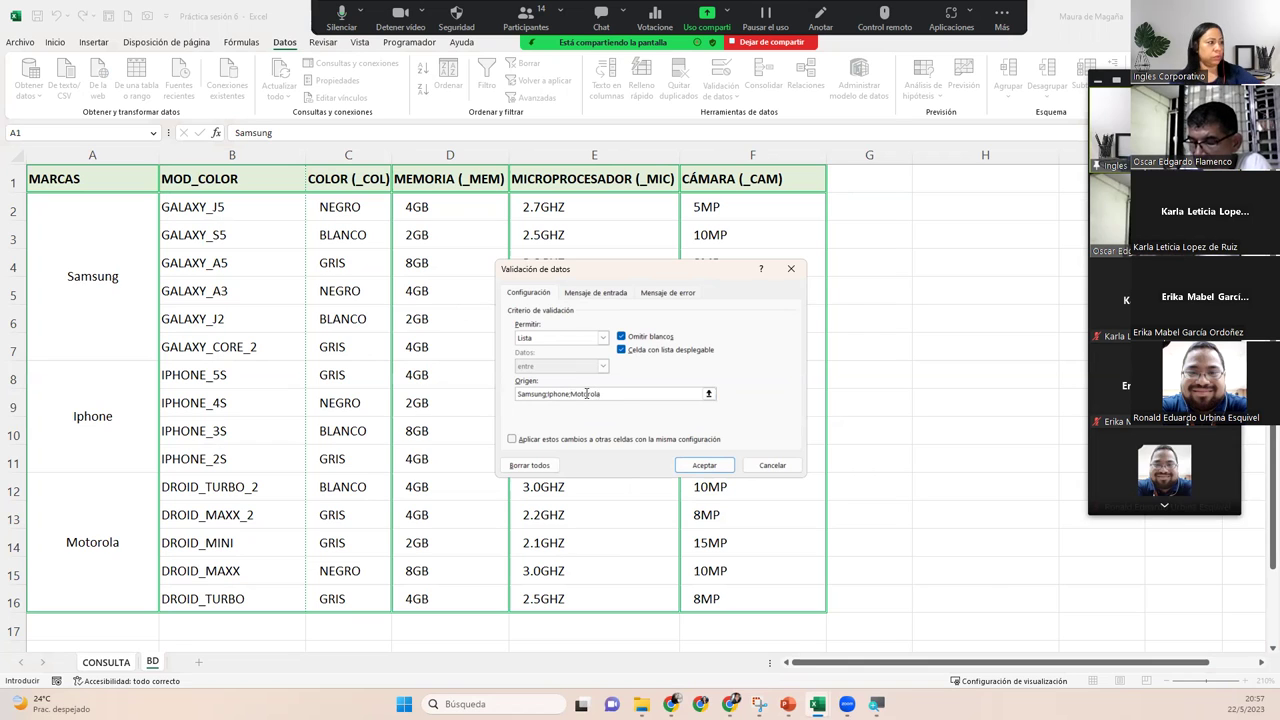
pyautogui.click(694, 463)
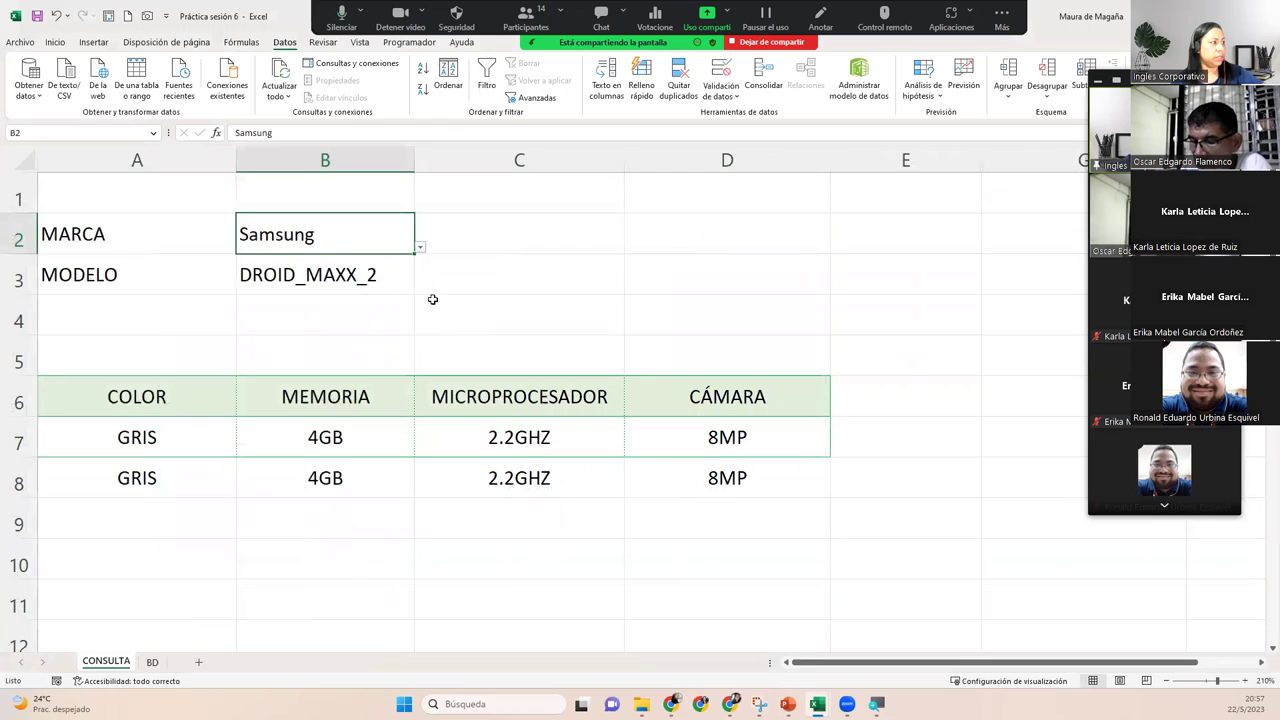
# Try brand Iphone with model IPHONE_4S in the lookup.
pyautogui.click(420, 250)
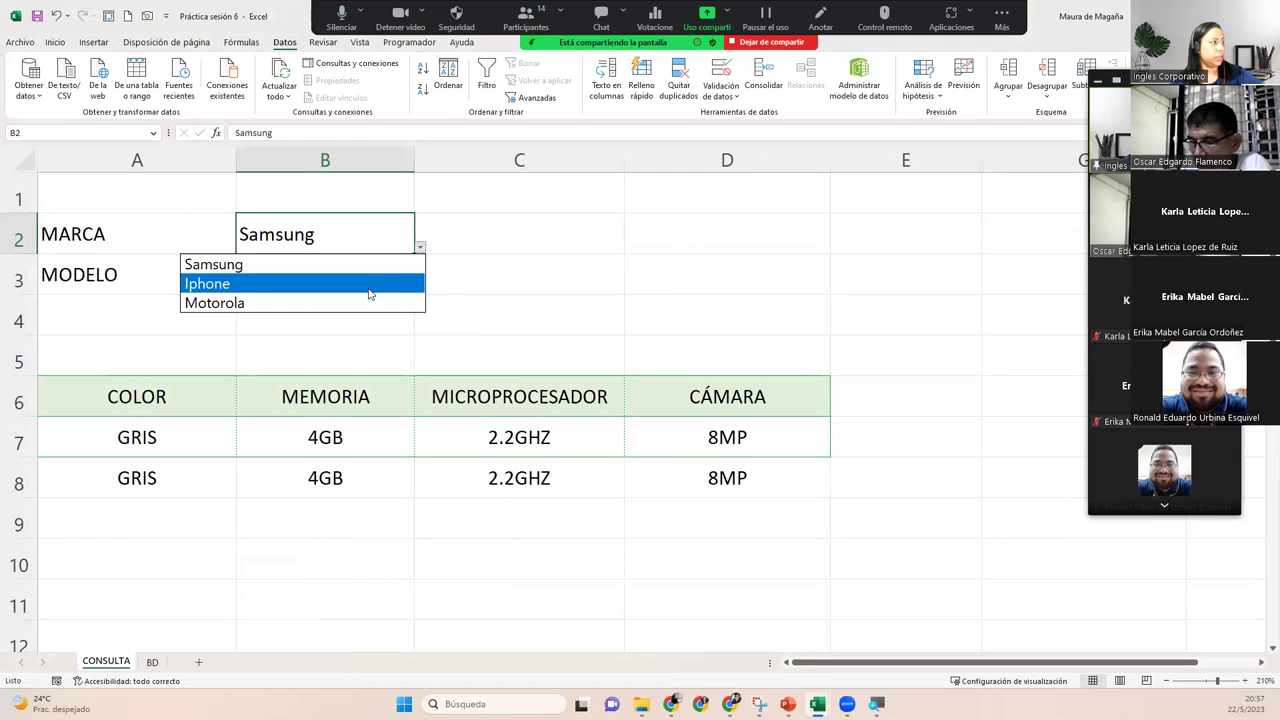
pyautogui.click(369, 285)
pyautogui.click(409, 276)
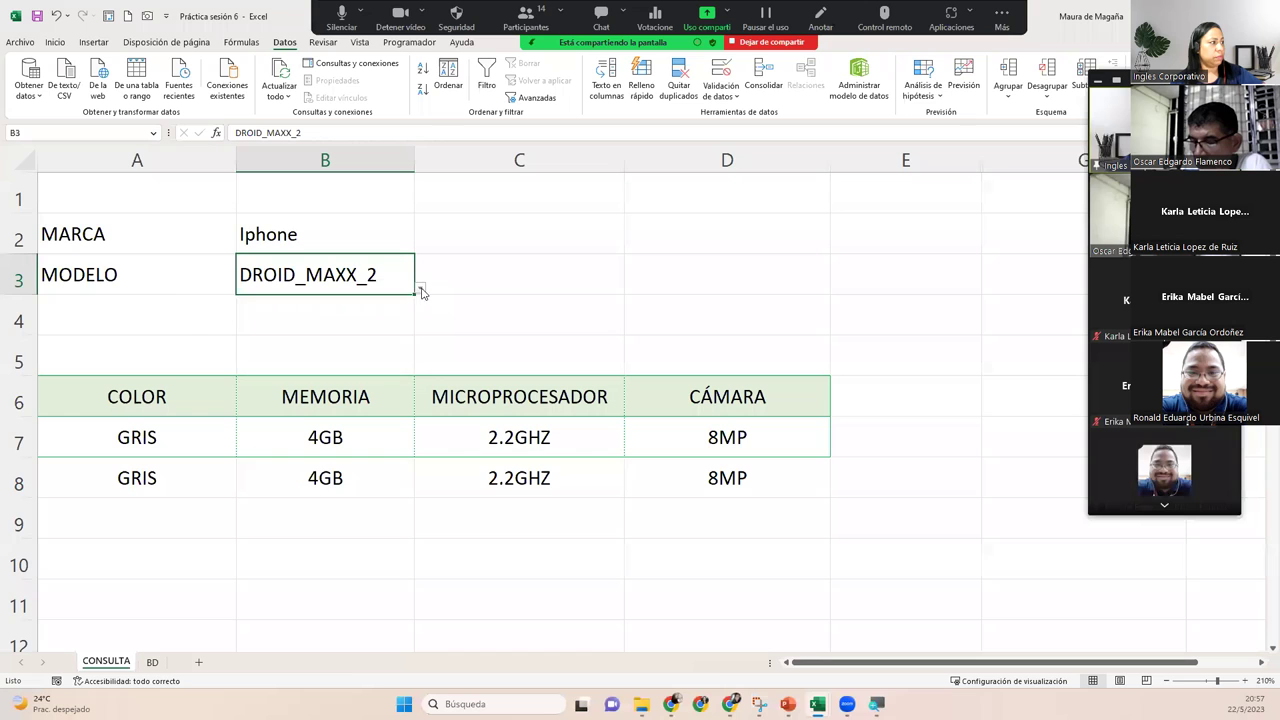
pyautogui.click(420, 288)
pyautogui.click(357, 325)
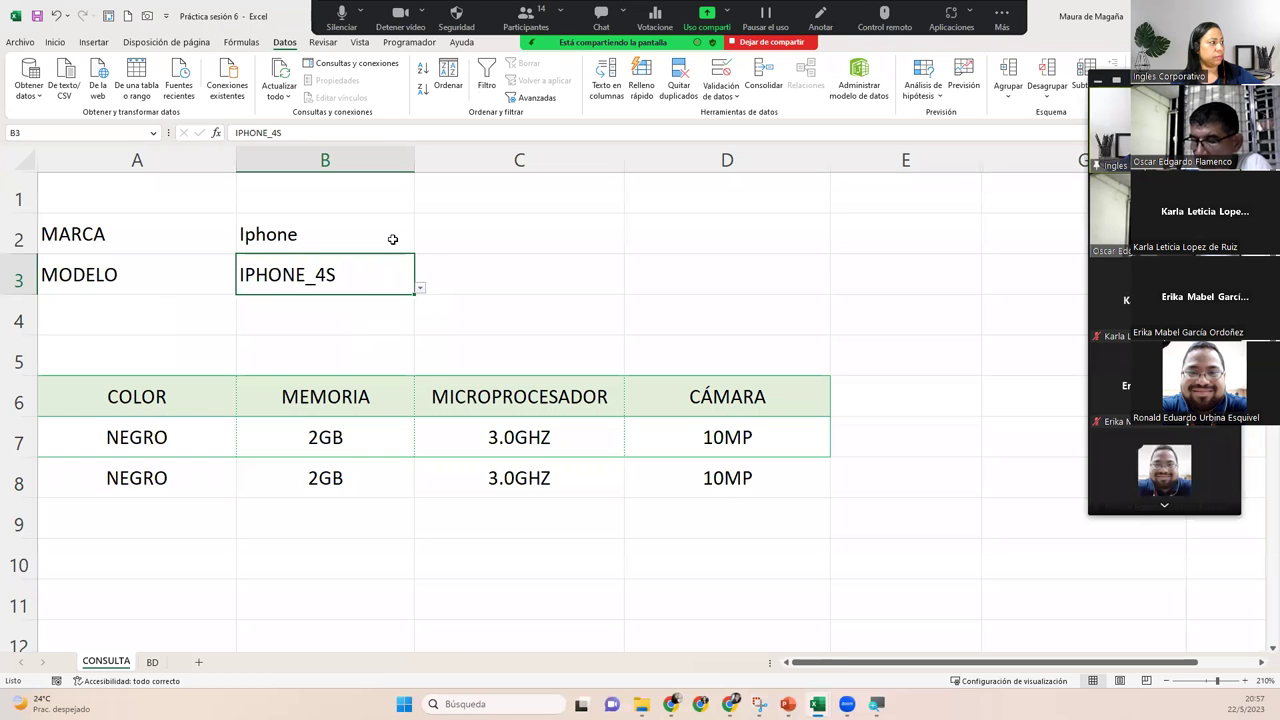
# Switch to Motorola and cycle models DROID_MINI, DROID_MAXX_2, ending on DROID_TURBO_2.
pyautogui.click(393, 239)
pyautogui.click(420, 247)
pyautogui.click(354, 299)
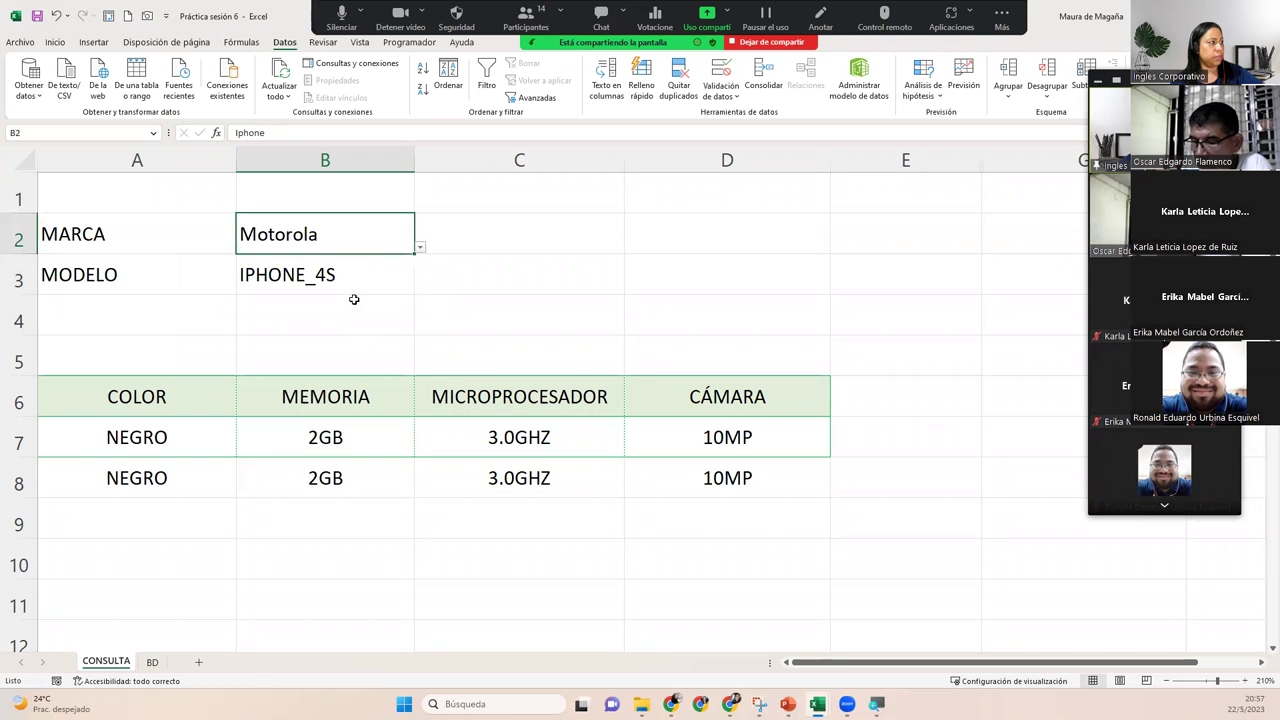
pyautogui.click(374, 289)
pyautogui.click(420, 288)
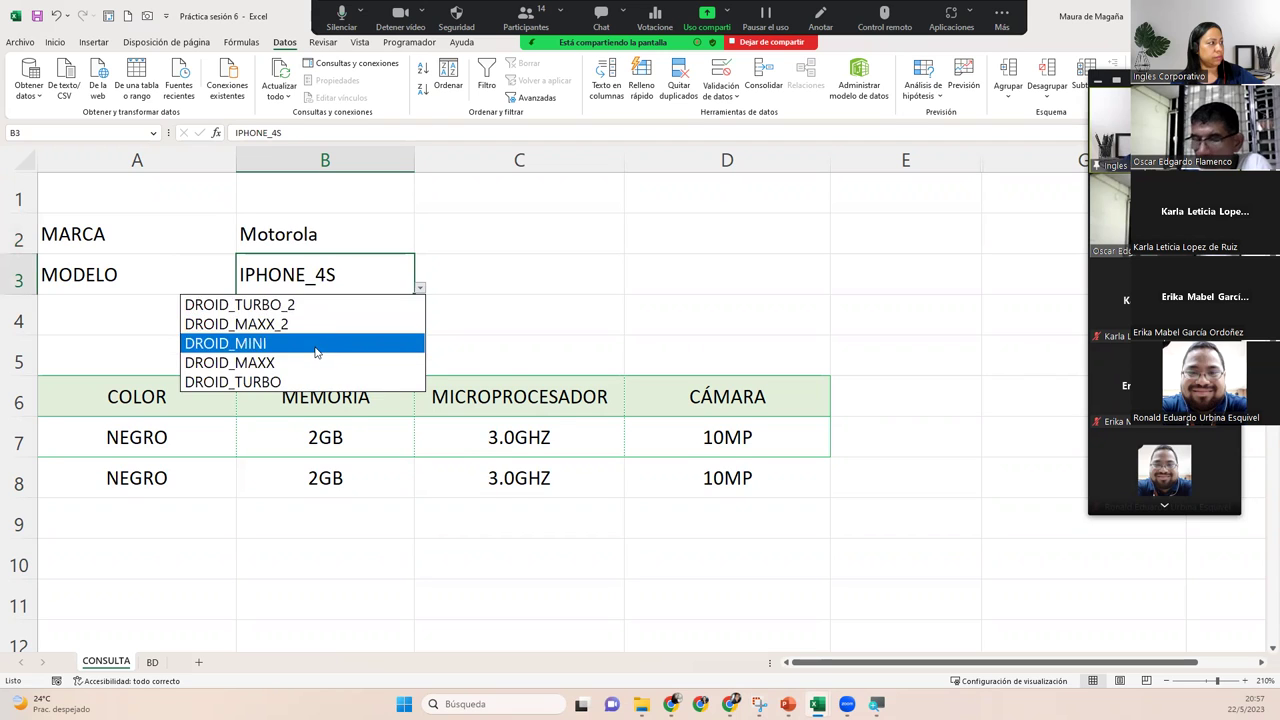
pyautogui.click(316, 352)
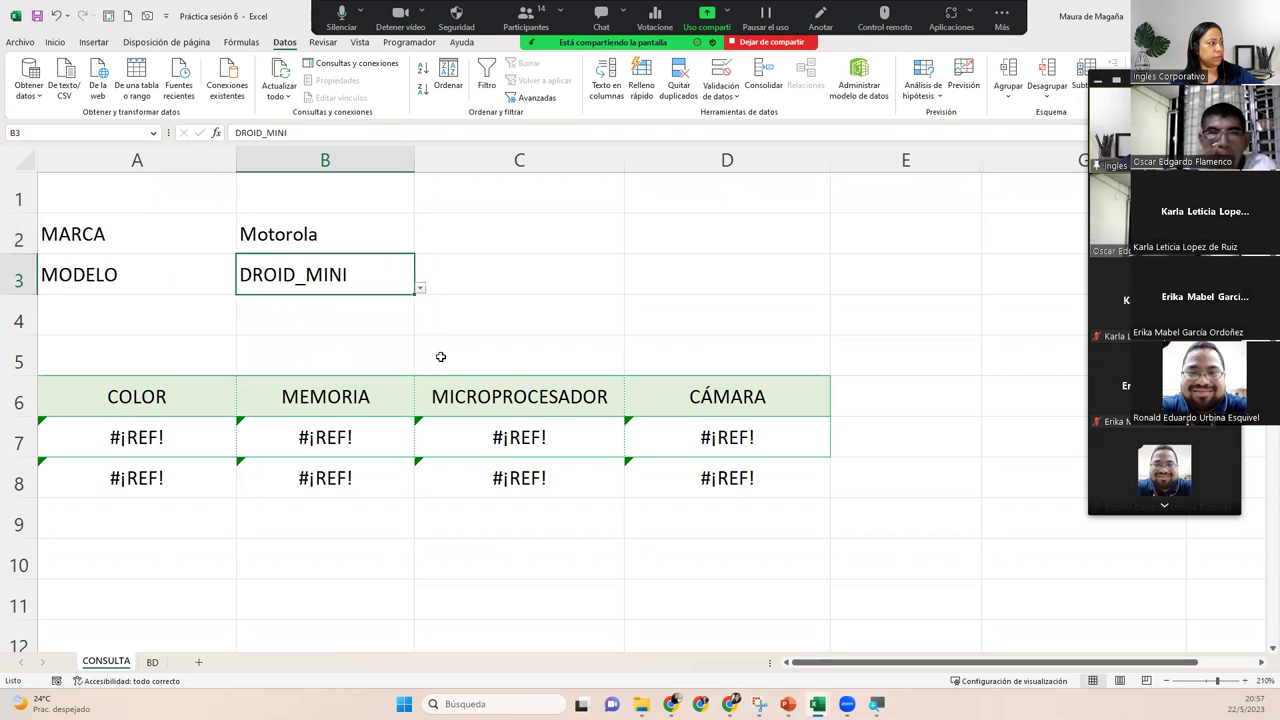
pyautogui.click(420, 288)
pyautogui.click(345, 324)
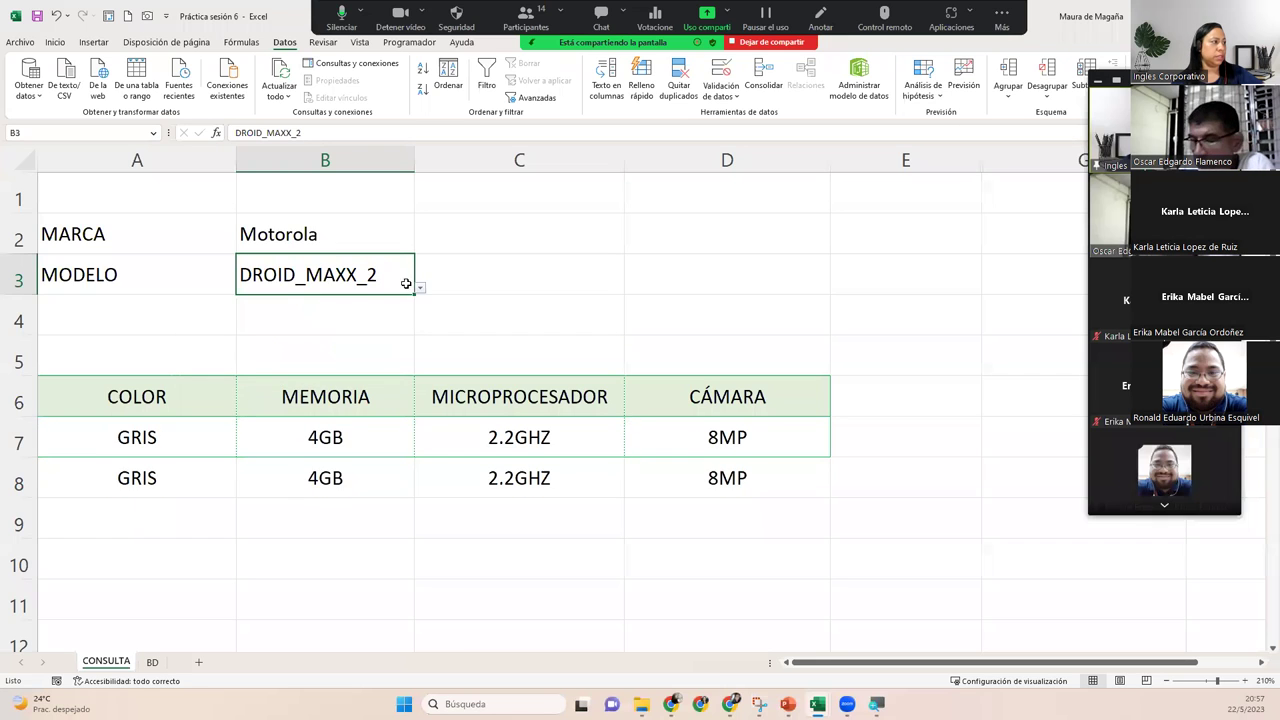
pyautogui.click(420, 289)
pyautogui.click(355, 303)
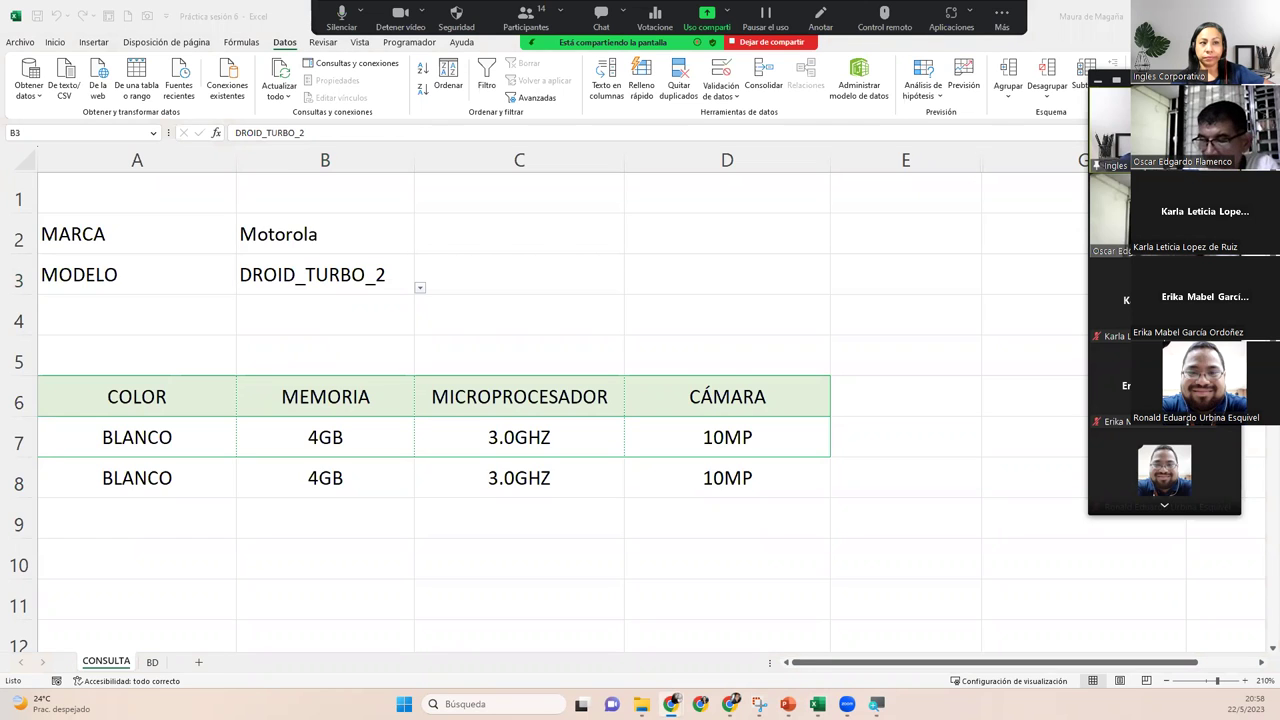
pyautogui.click(325, 274)
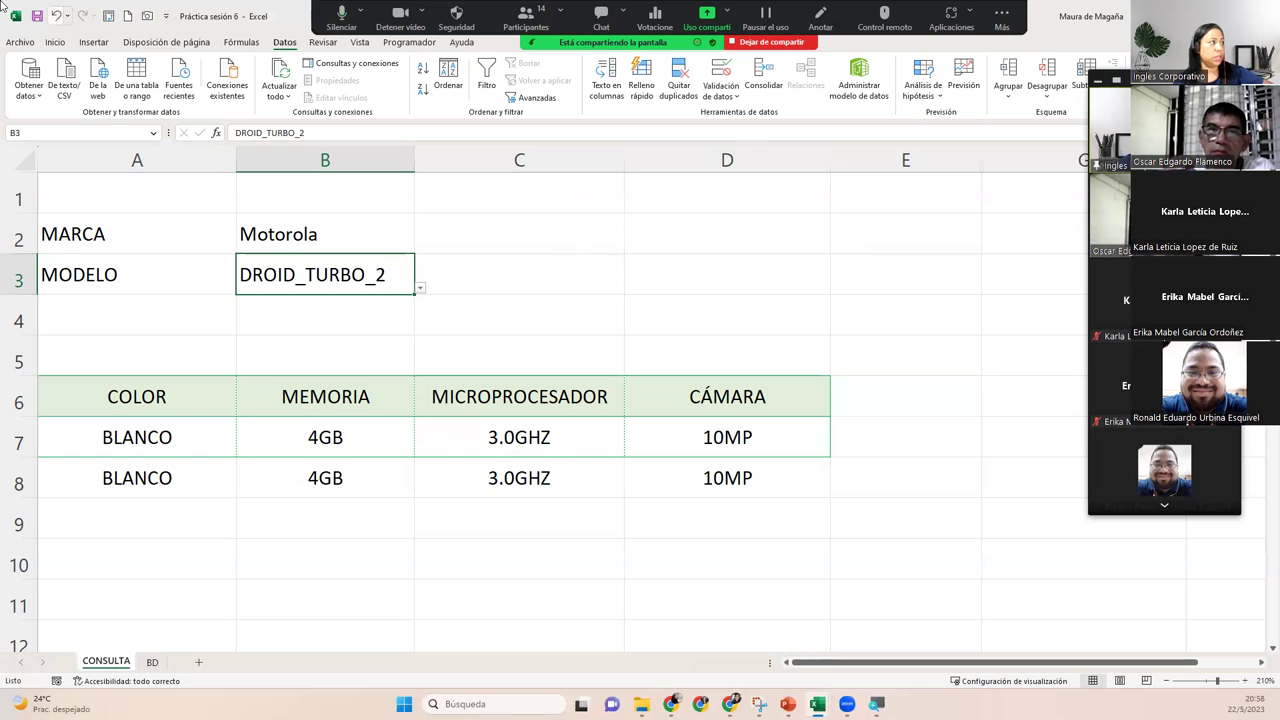
# Turn on Mostrar fórmulas and zoom out to 160% so all four INDIRECTO columns fit.
pyautogui.click(62, 43)
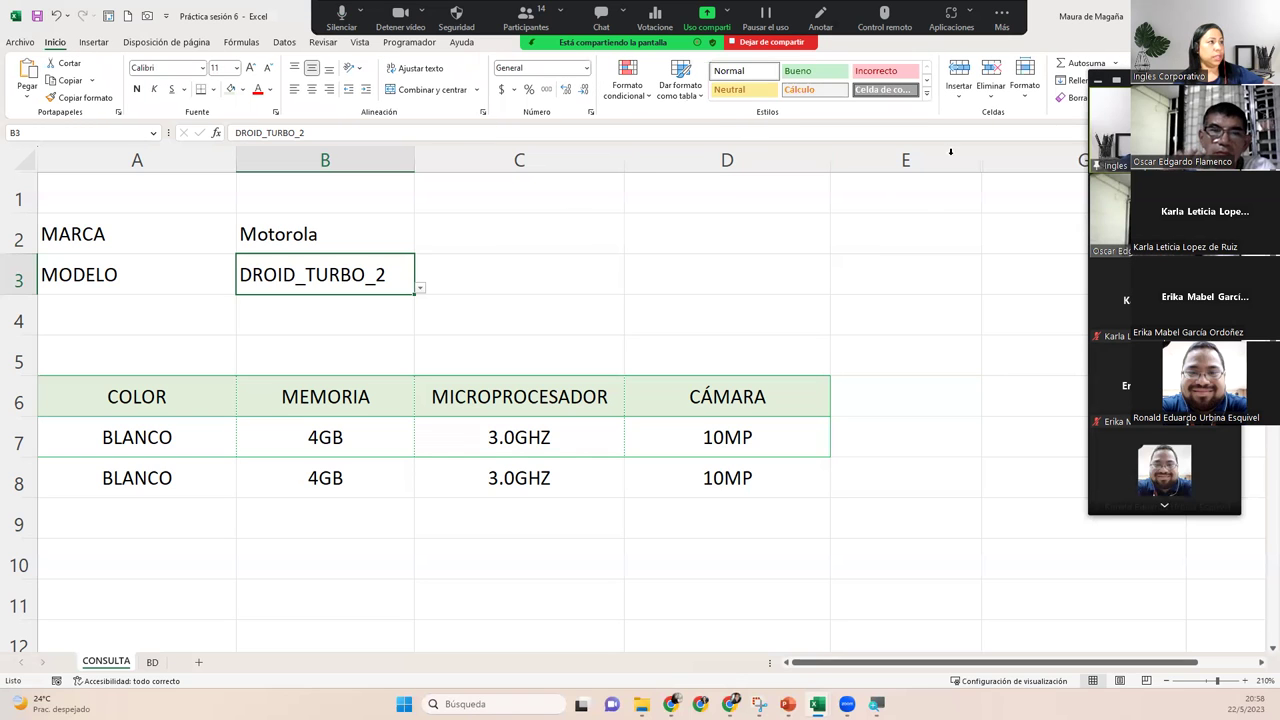
pyautogui.click(240, 43)
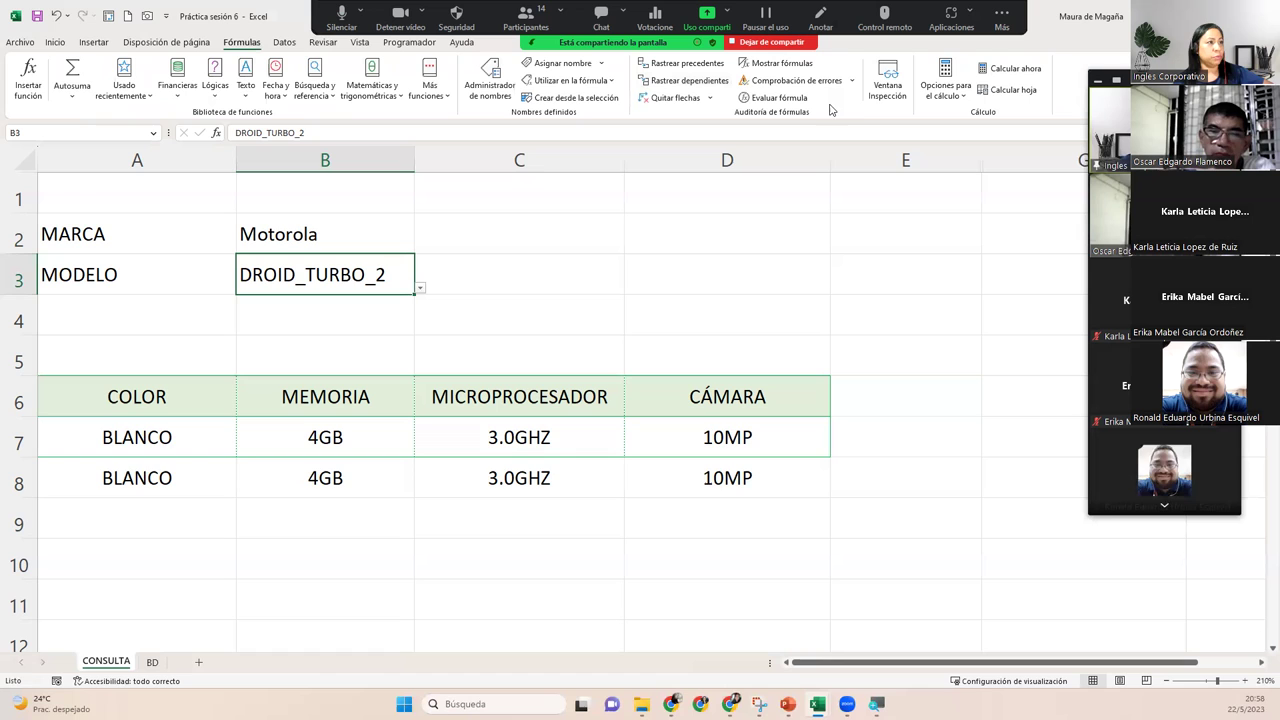
pyautogui.click(800, 65)
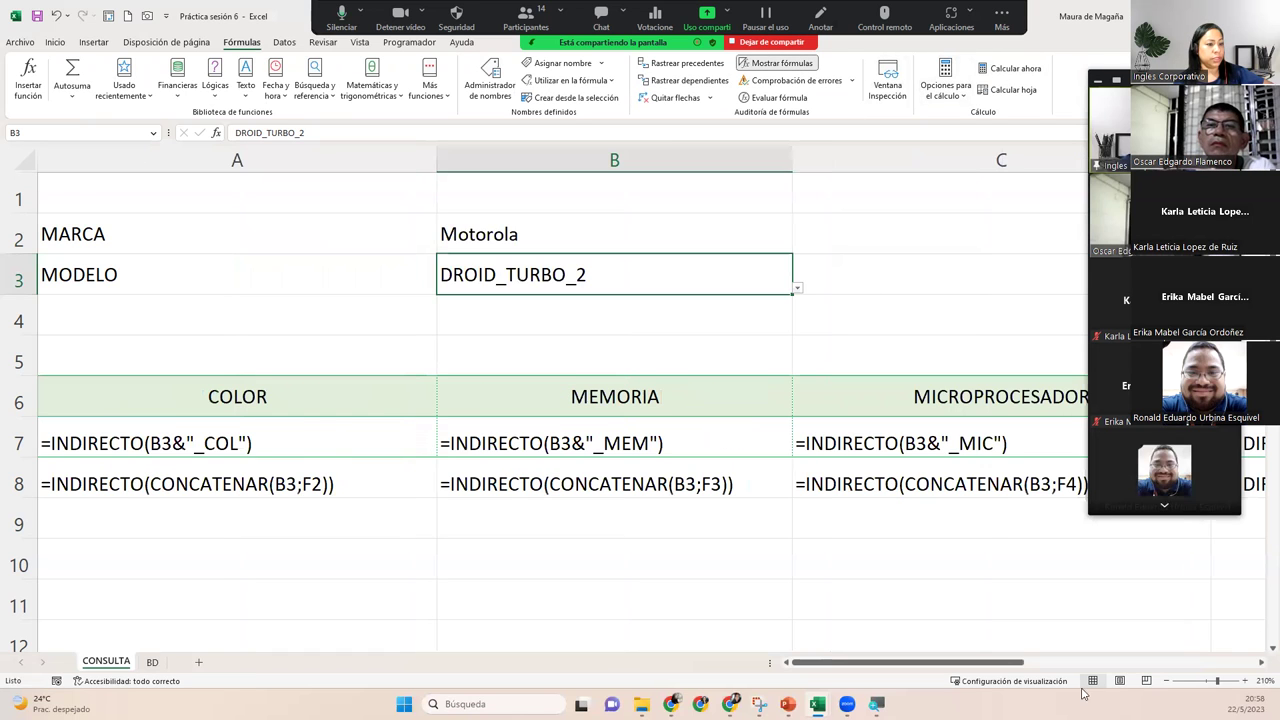
pyautogui.click(1165, 683)
pyautogui.click(1165, 683)
pyautogui.click(1165, 683)
pyautogui.click(1165, 683)
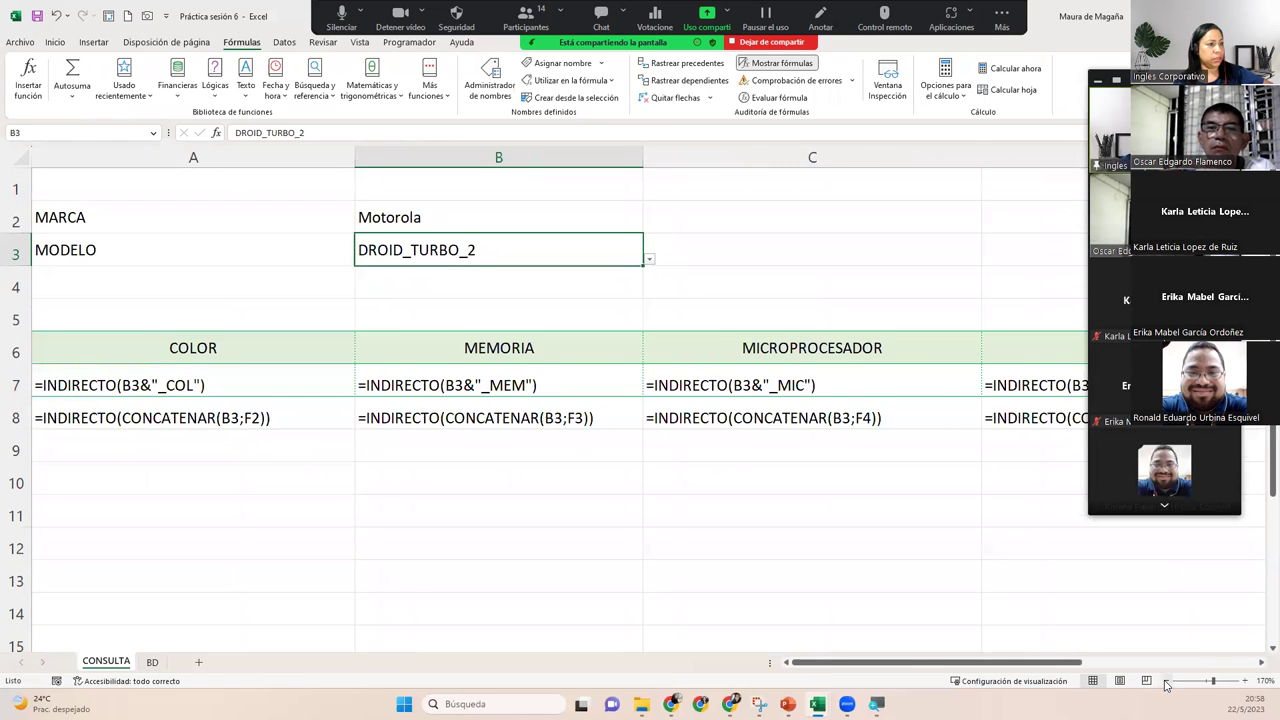
pyautogui.click(1165, 683)
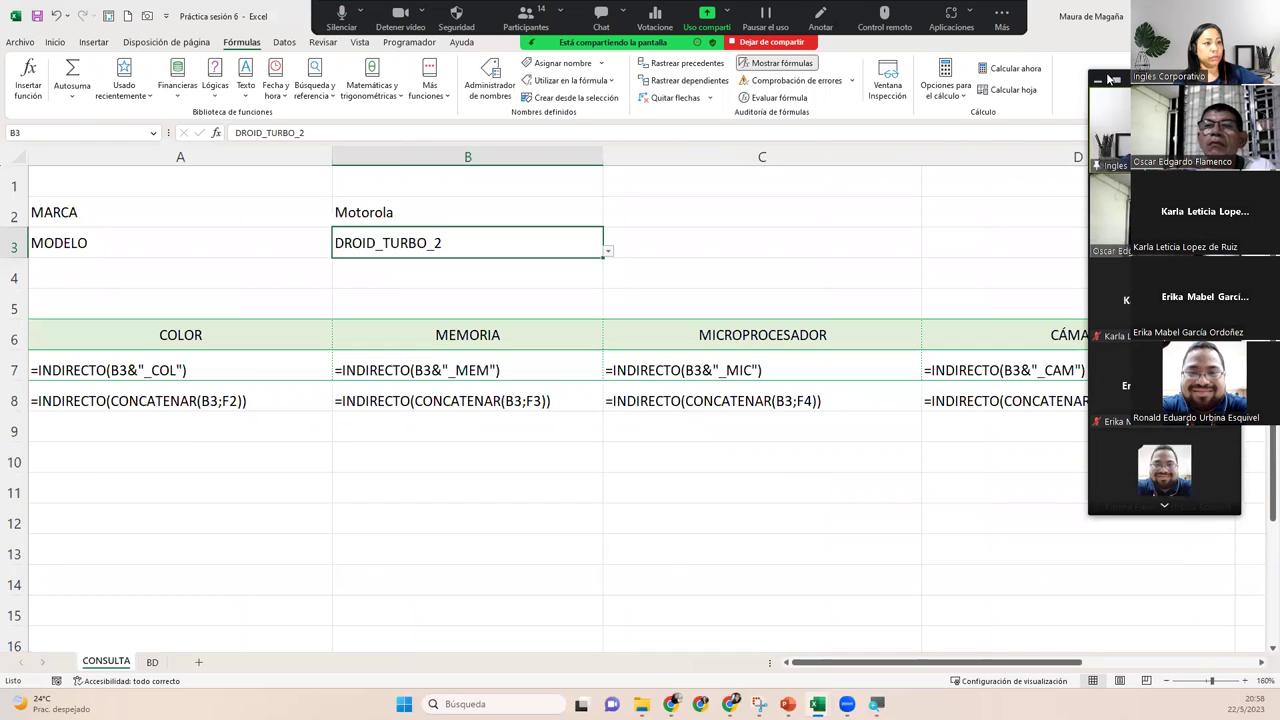
pyautogui.click(1108, 78)
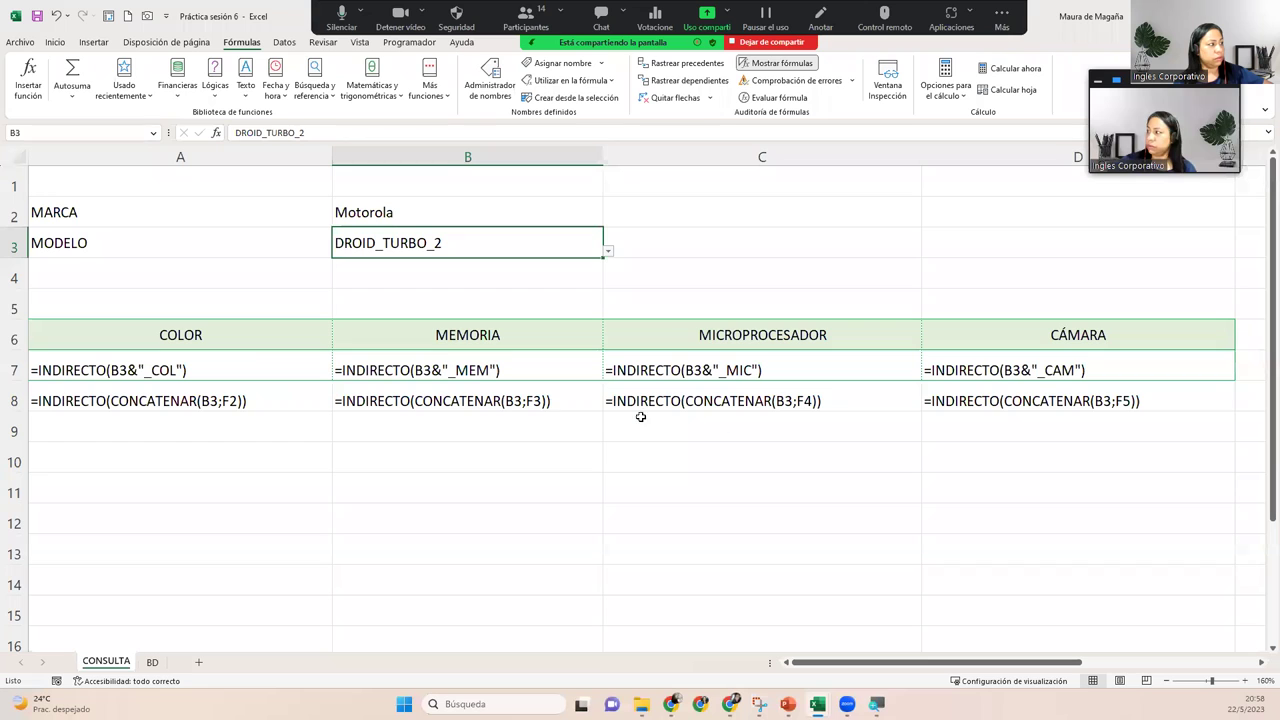
pyautogui.click(296, 270)
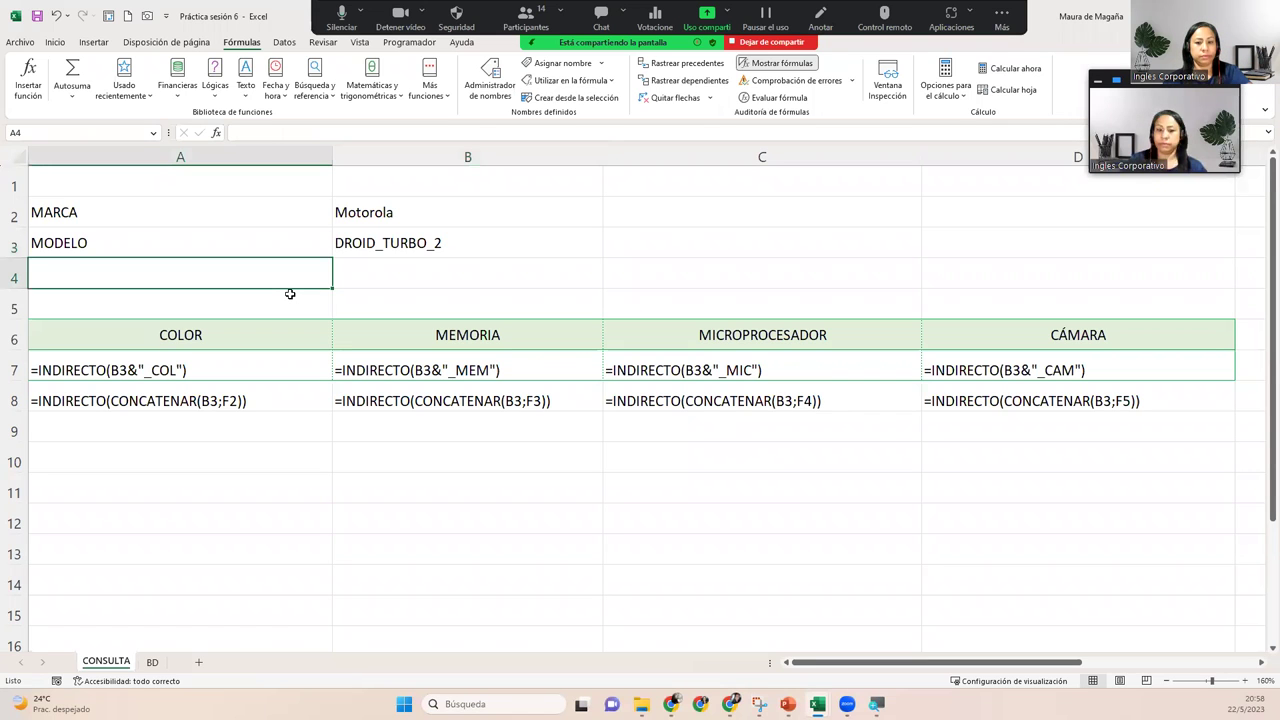
# Enter the author's full name in A4 and give it a blue font colour.
pyautogui.write('Maura Del C')
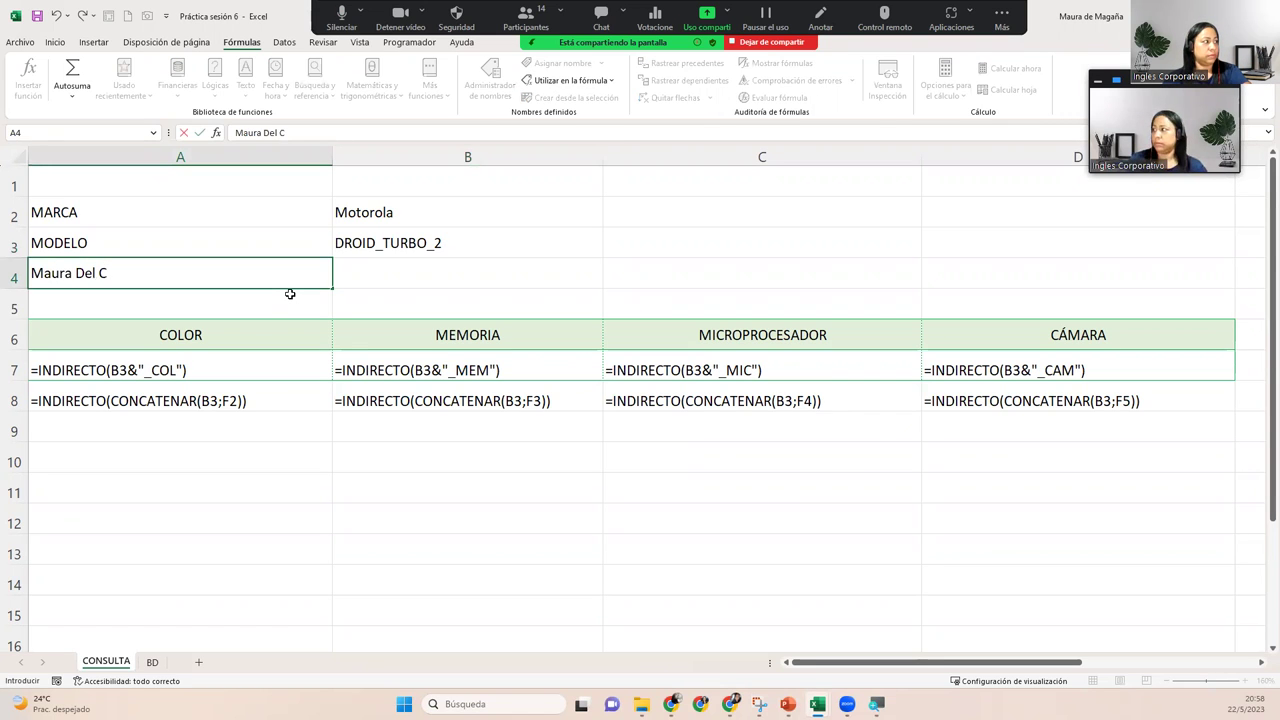
pyautogui.write('id')
pyautogui.press('Return')
pyautogui.click(309, 263)
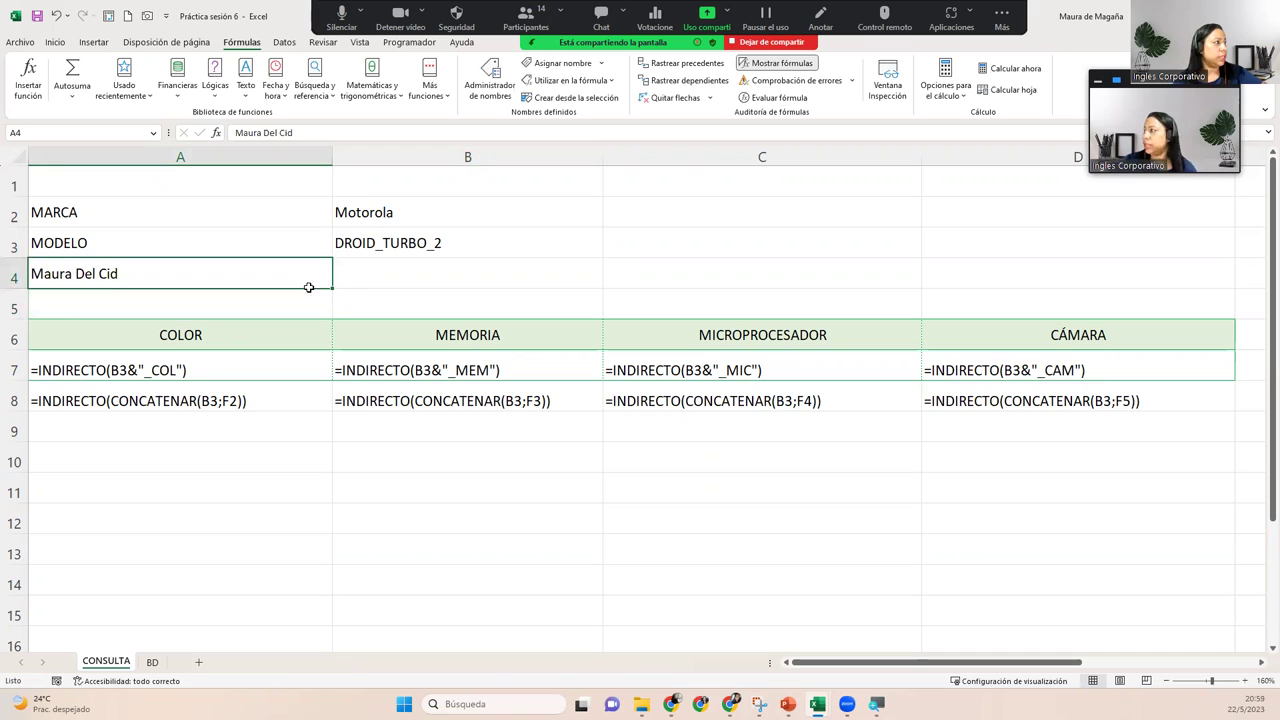
pyautogui.click(55, 42)
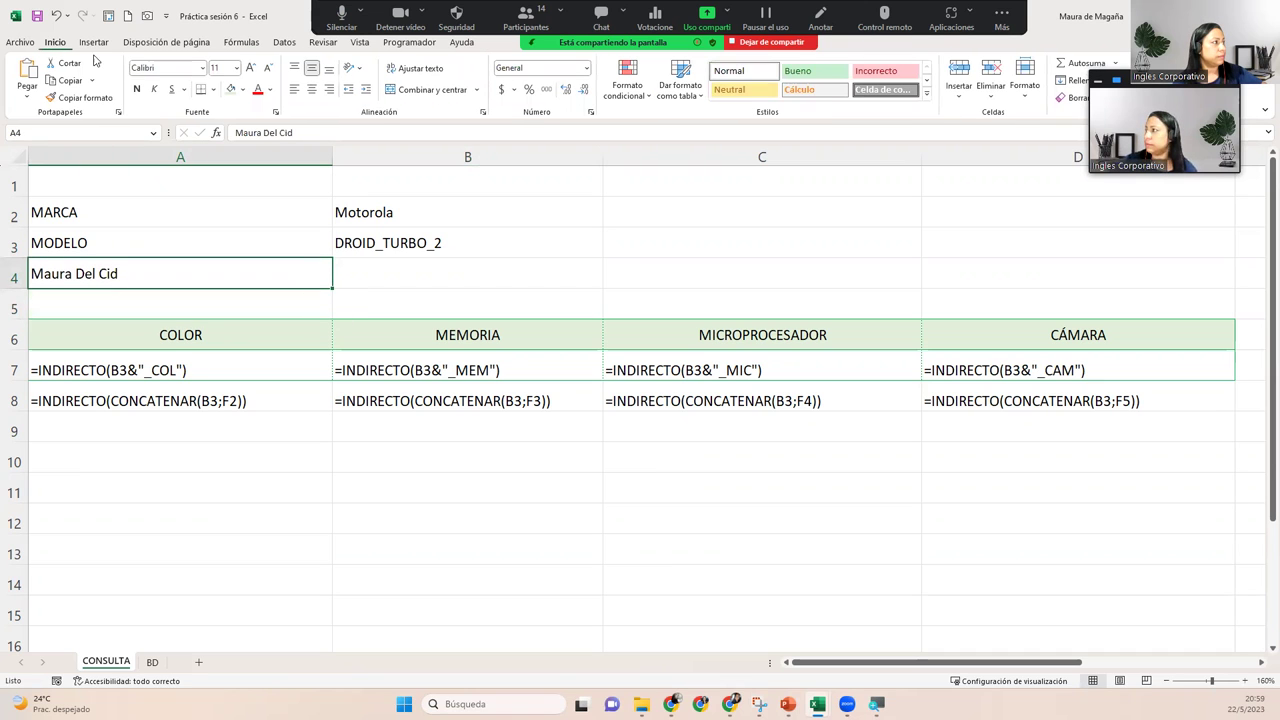
pyautogui.click(270, 89)
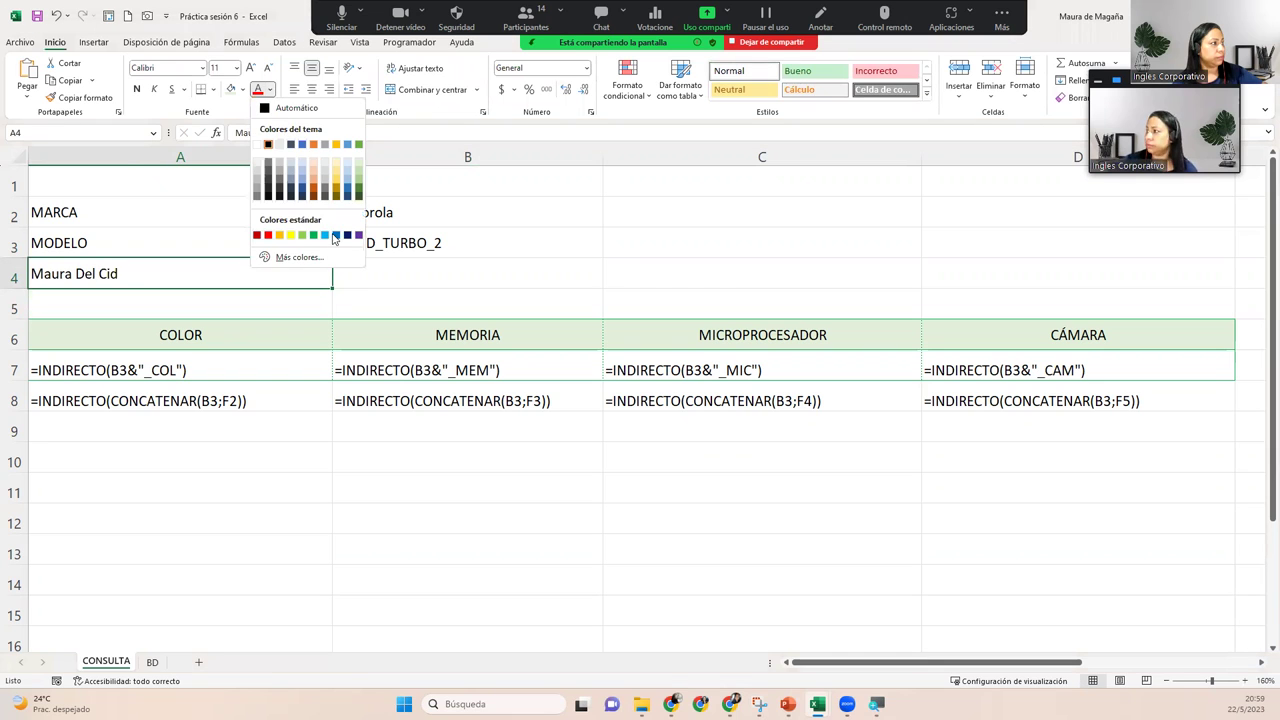
pyautogui.click(335, 236)
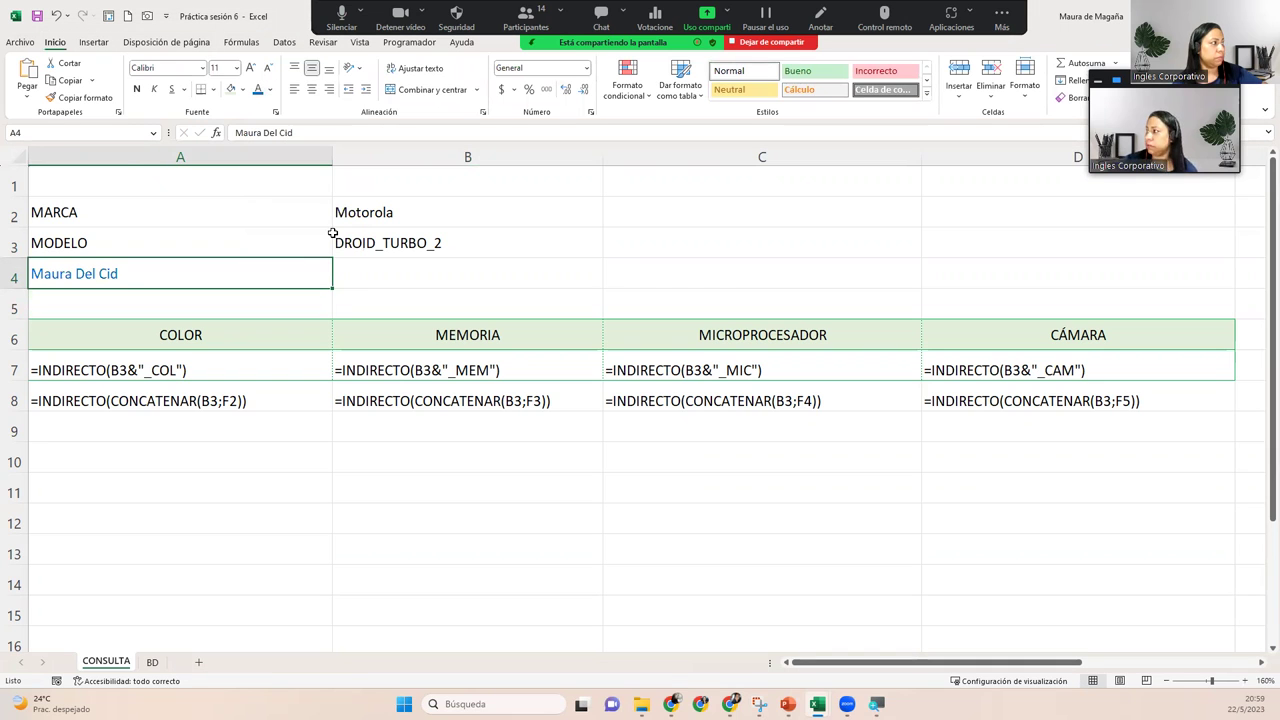
pyautogui.click(190, 212)
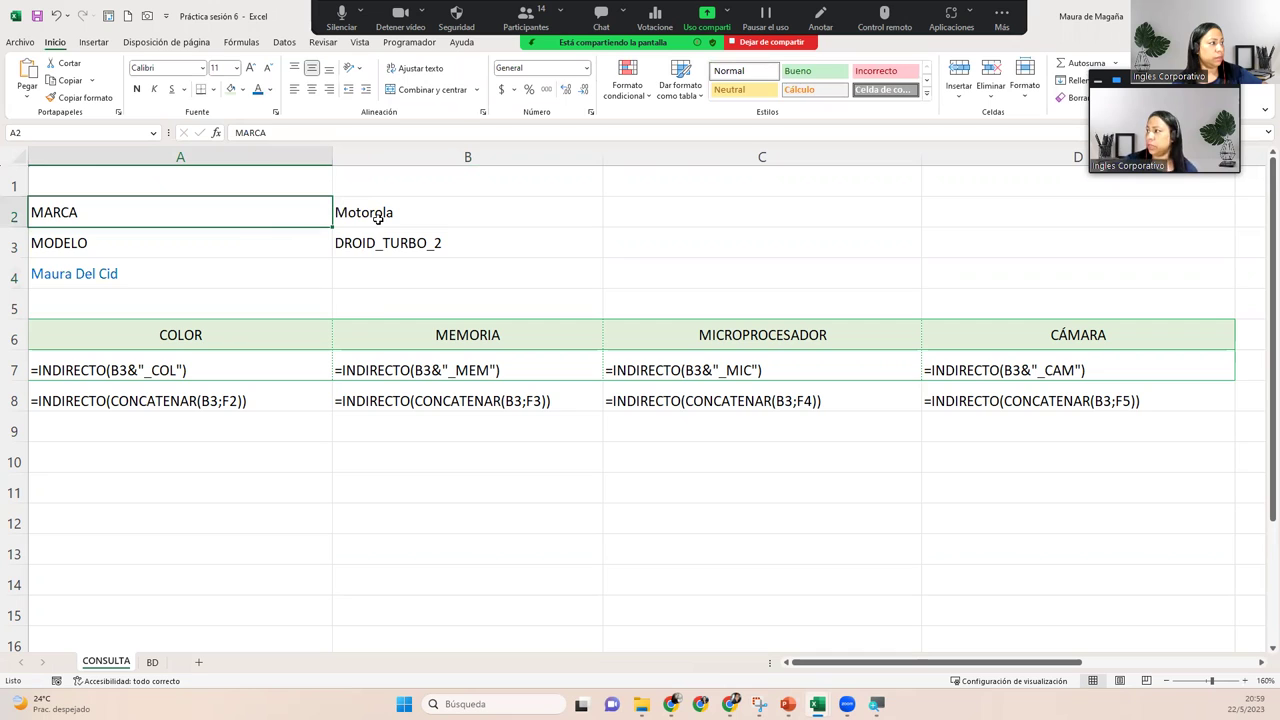
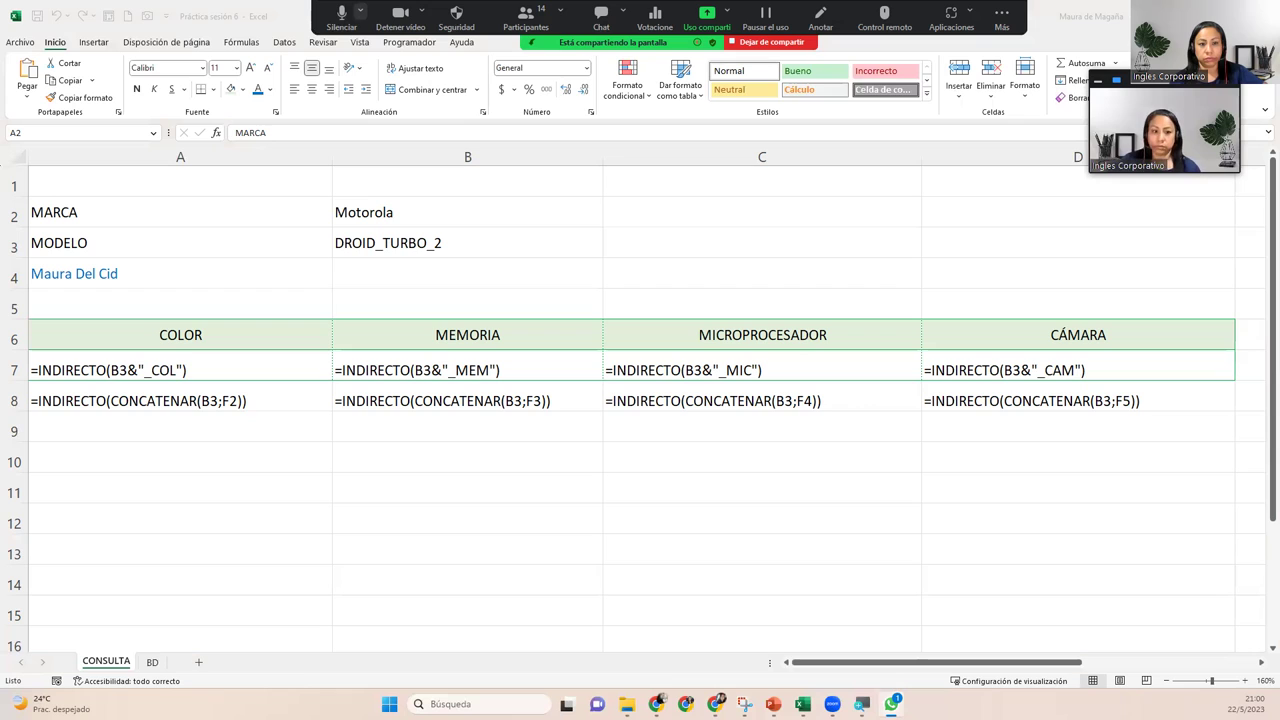
# Return to the CONSULTA sheet, select cell A4 and bring up the Fórmulas tools.
pyautogui.hotkey('alt', 'Tab')
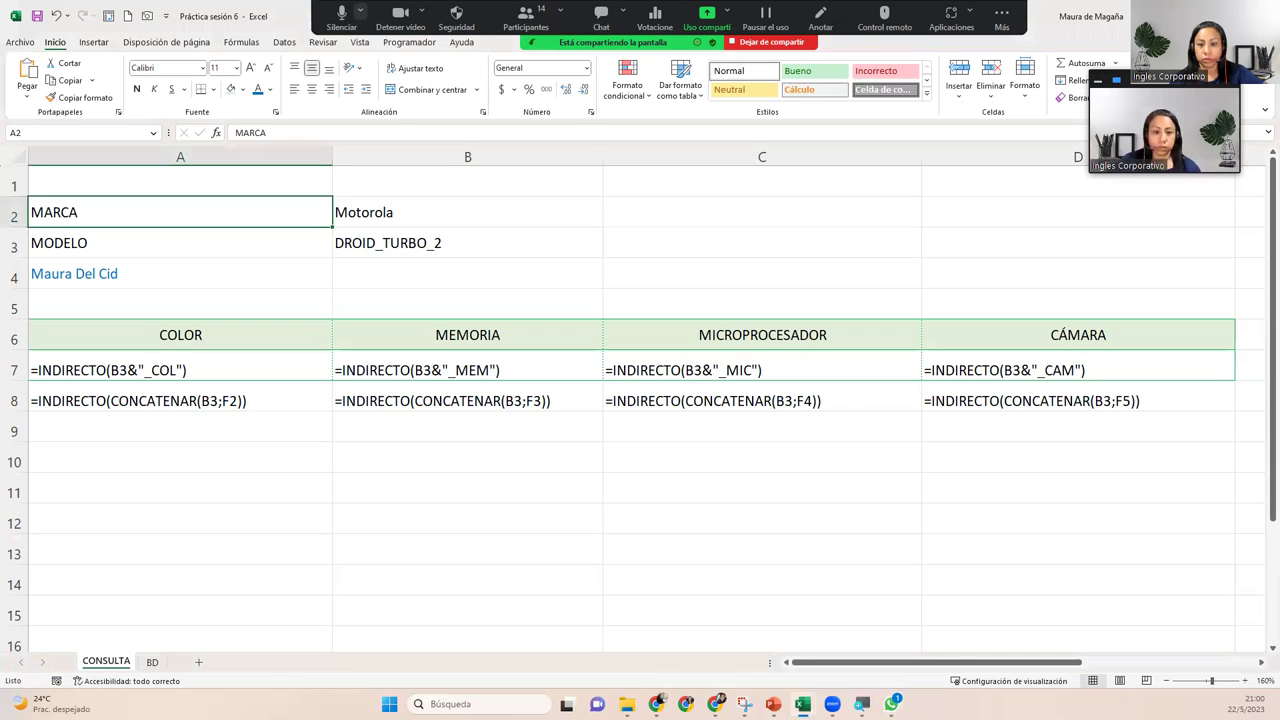
pyautogui.hotkey('alt', 'Tab')
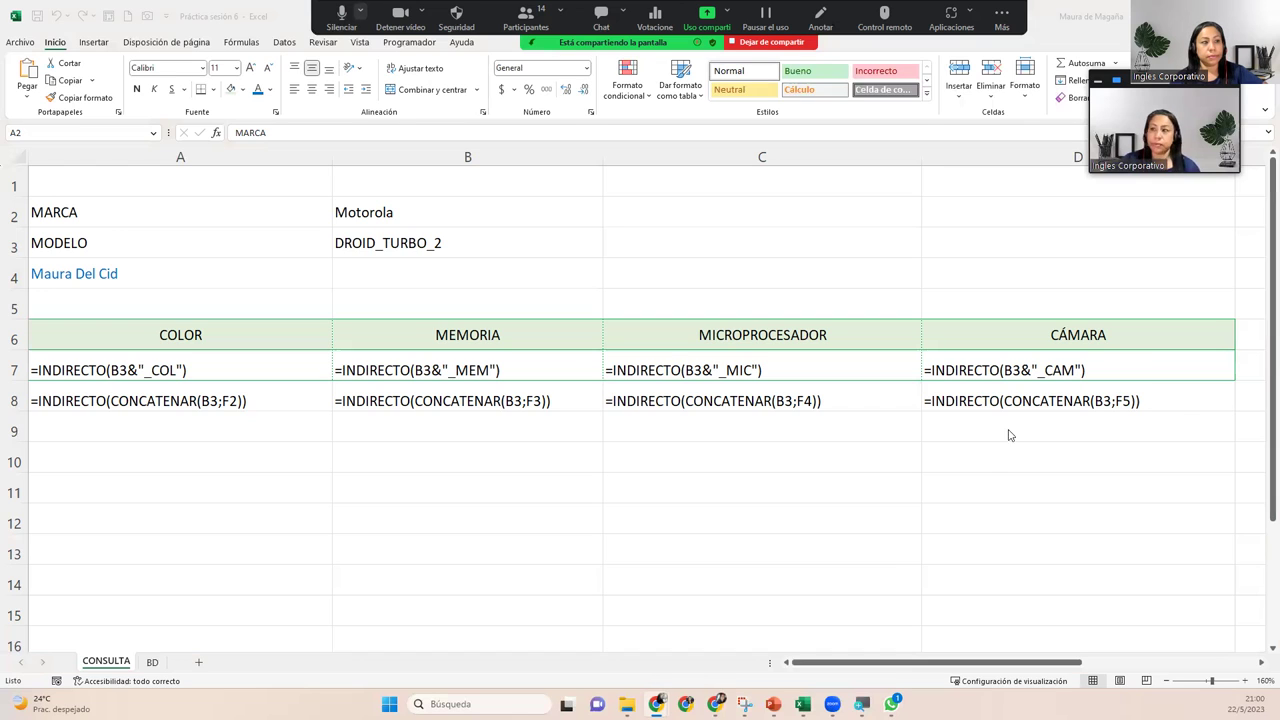
pyautogui.click(194, 270)
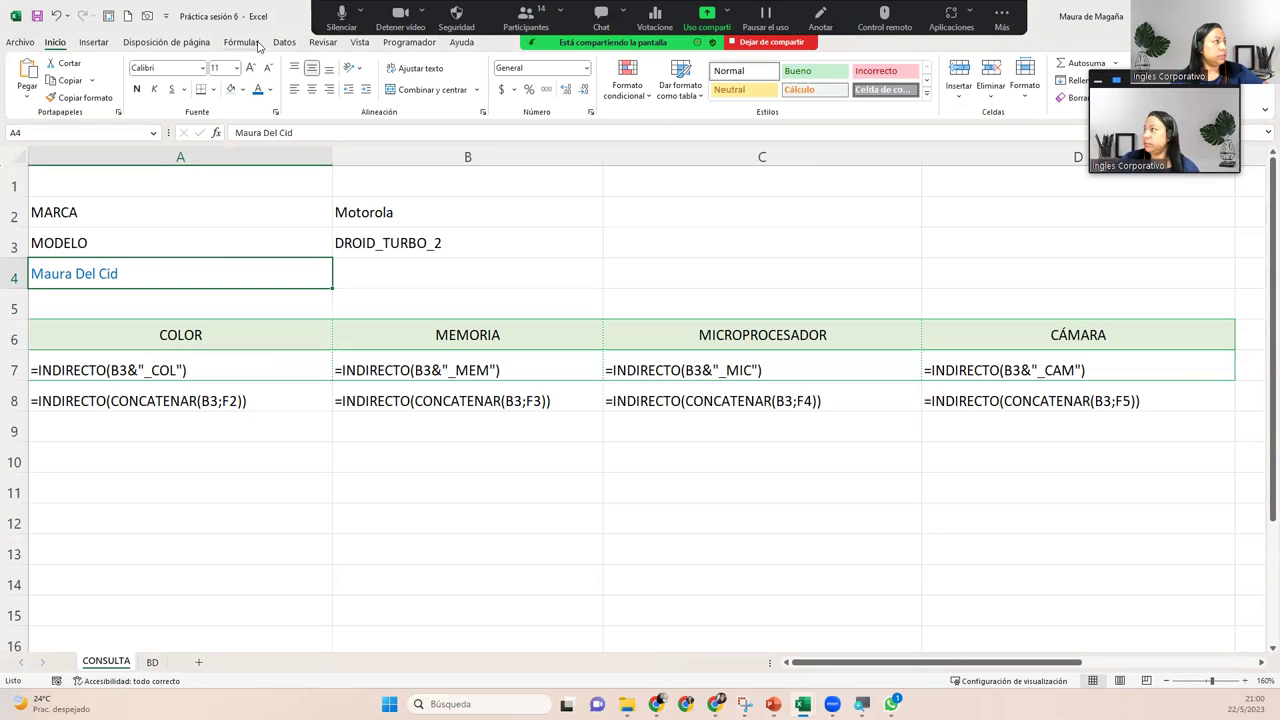
pyautogui.click(242, 42)
# Turn off Mostrar fórmulas to show BLANCO, 4GB, 3.0GHZ, 10MP and zoom to 210%.
pyautogui.click(812, 63)
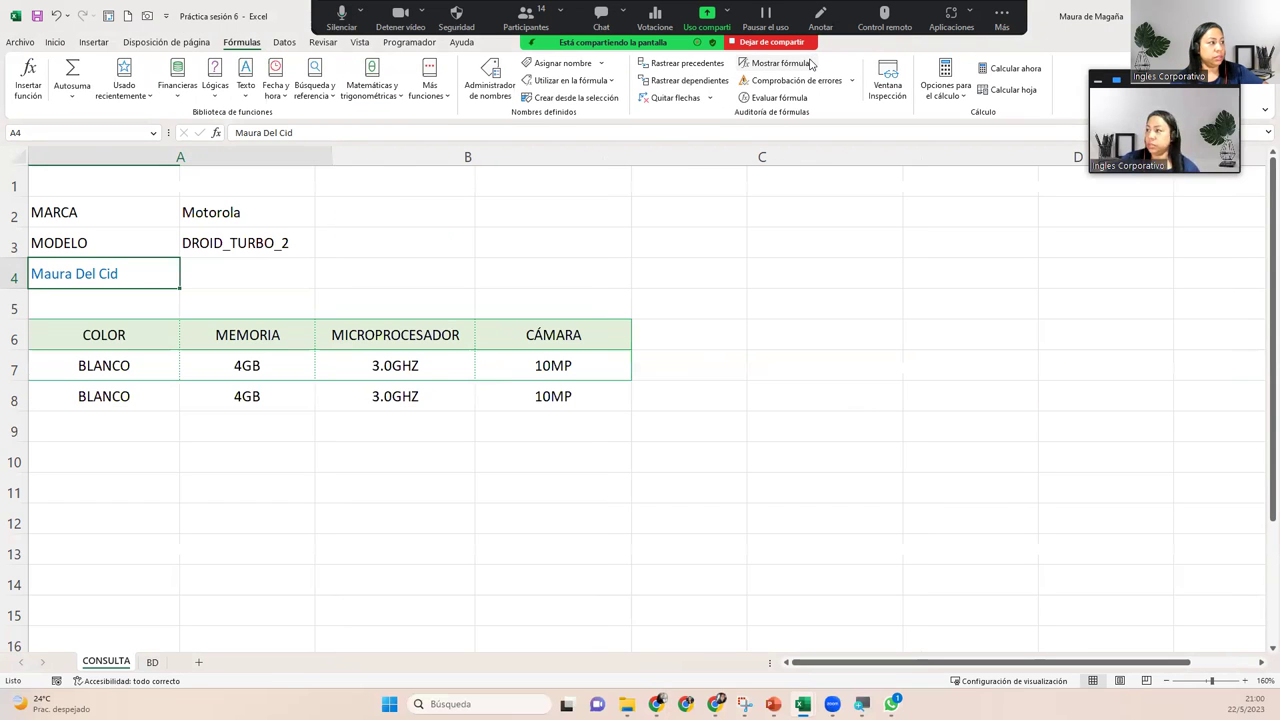
pyautogui.click(1245, 681)
pyautogui.click(1245, 681)
pyautogui.click(1245, 681)
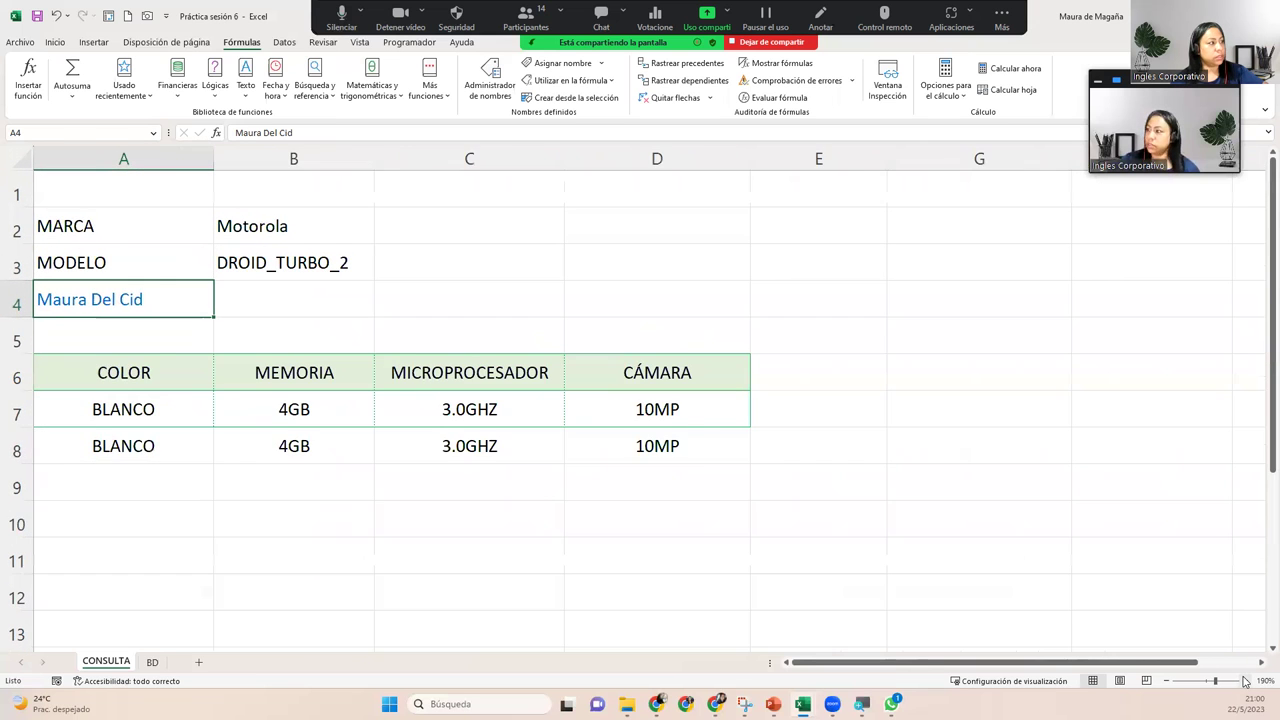
pyautogui.click(1245, 681)
pyautogui.click(1245, 681)
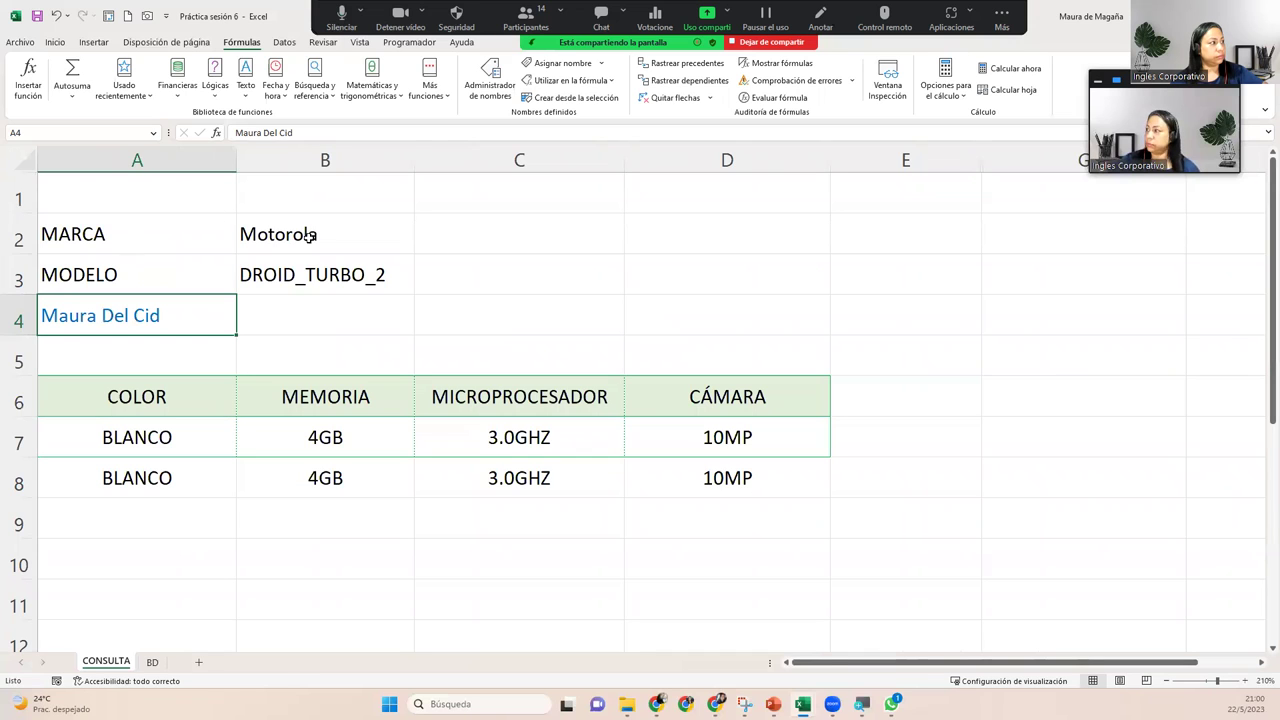
# Give the MARCA and MODELO label cells A2:A3 a light green fill.
pyautogui.moveTo(311, 232); pyautogui.dragTo(320, 278)
pyautogui.moveTo(176, 233); pyautogui.dragTo(185, 266)
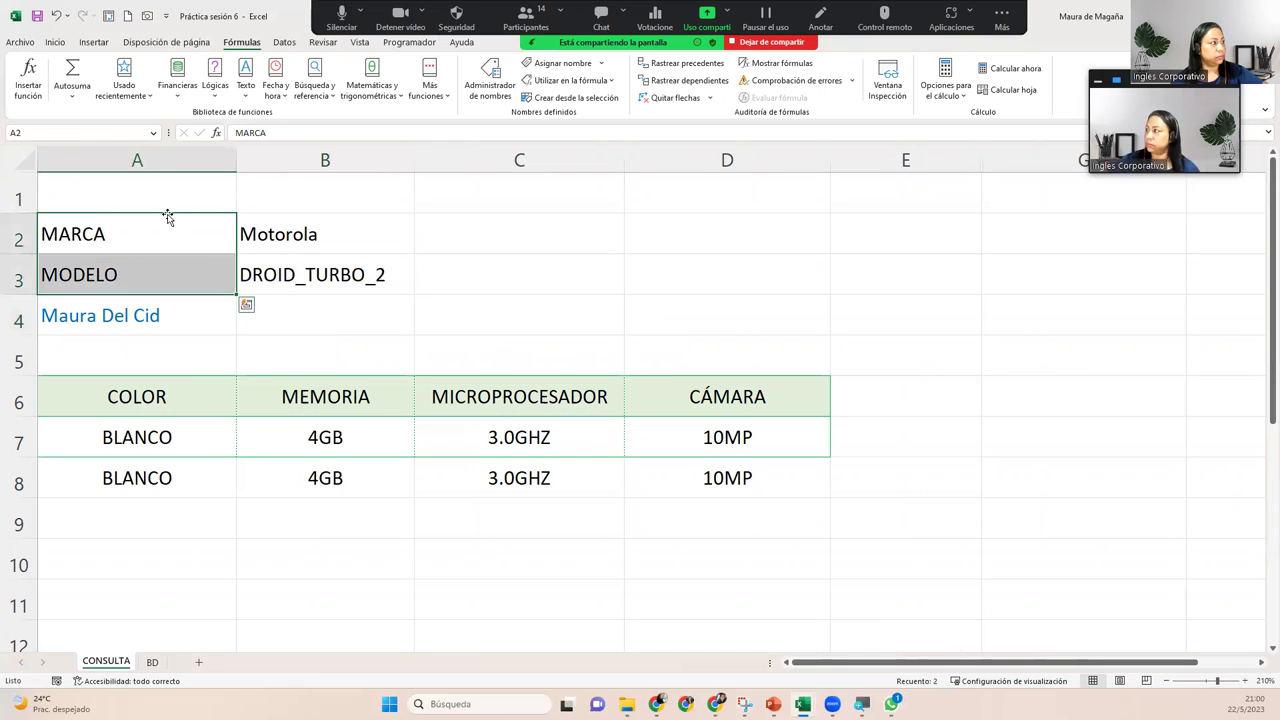
pyautogui.click(56, 42)
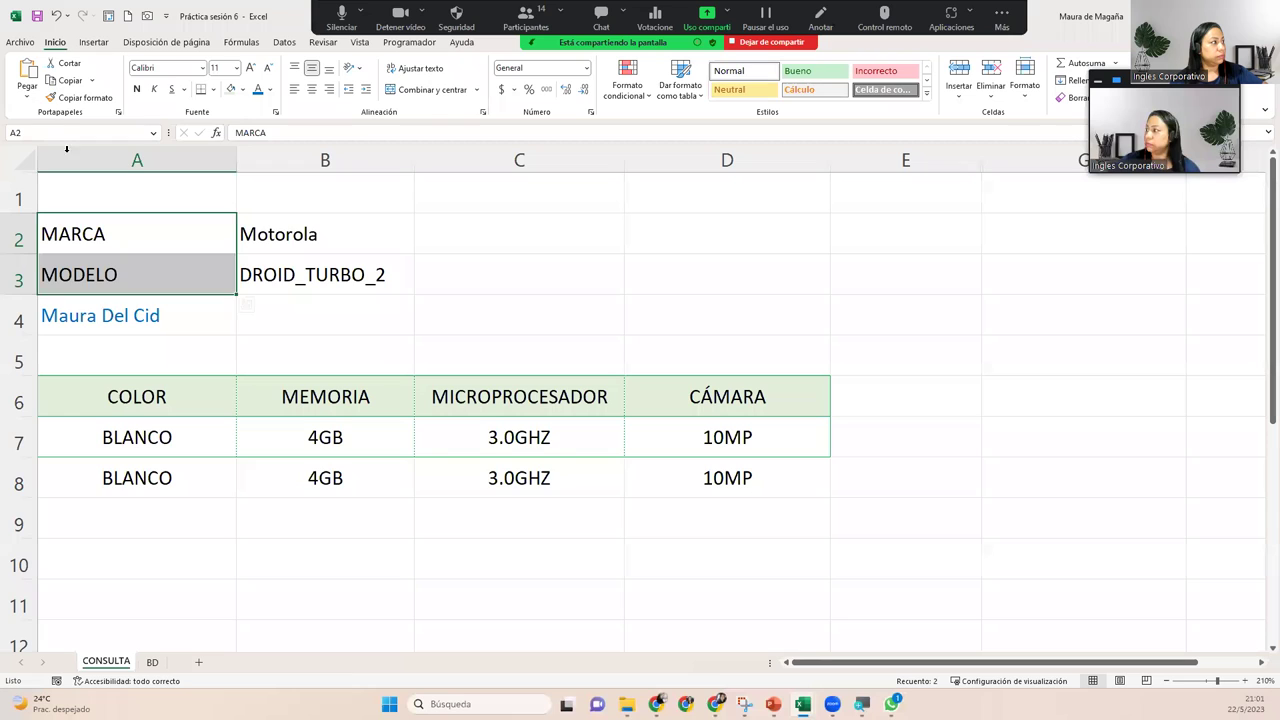
pyautogui.click(230, 89)
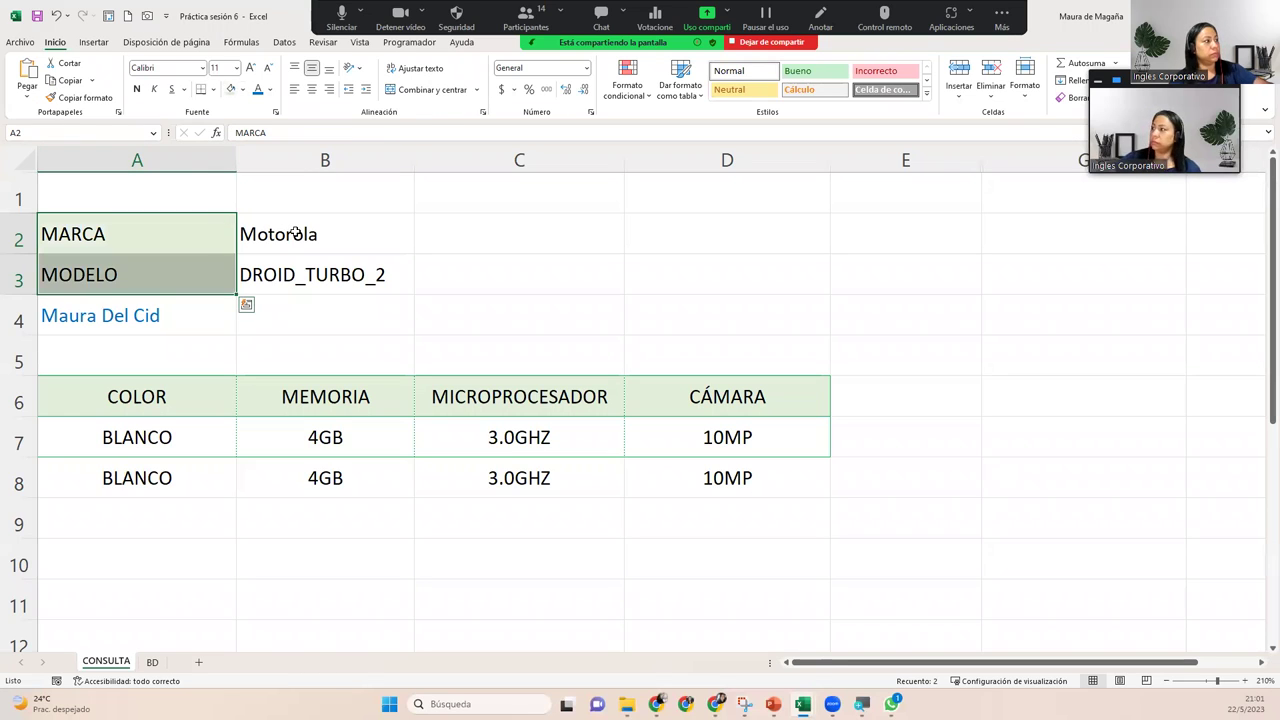
# Add a green outline border around B2:B3 (Motorola, DROID_TURBO_2) via Más bordes.
pyautogui.keyDown('ctrl'); pyautogui.click(295, 252); pyautogui.keyUp('ctrl')
pyautogui.moveTo(295, 252); pyautogui.dragTo(294, 266)
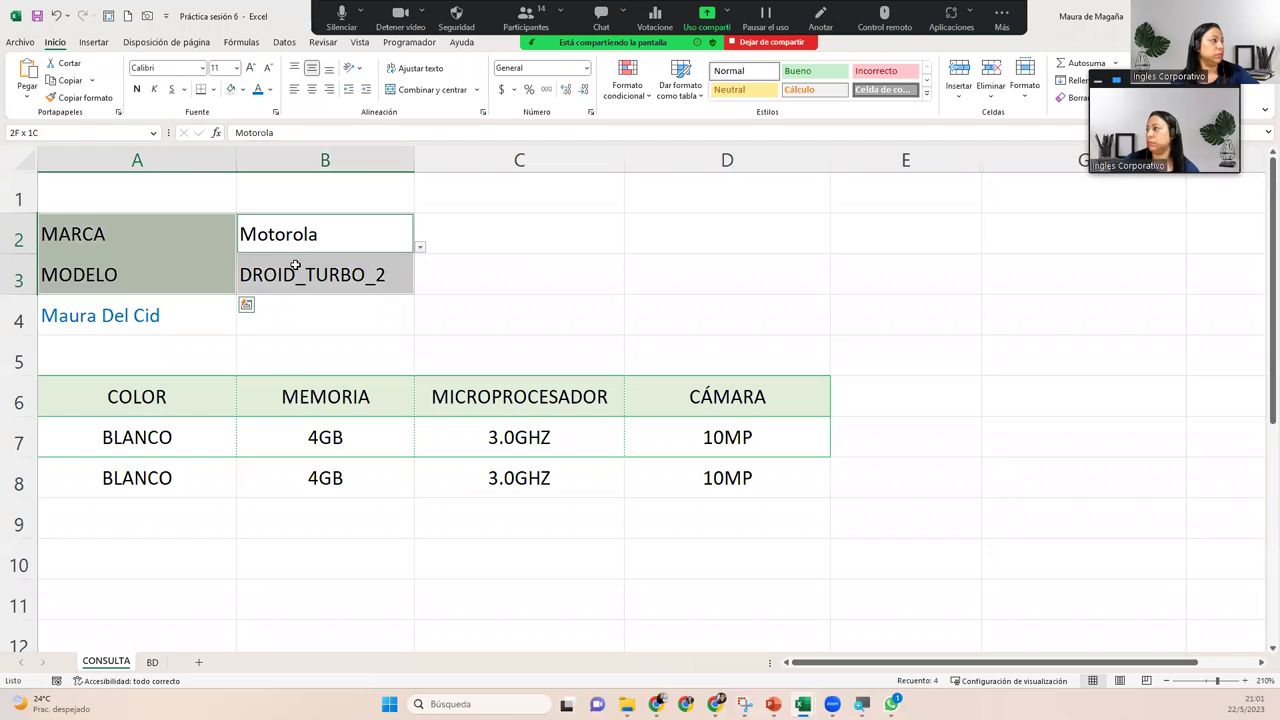
pyautogui.click(213, 90)
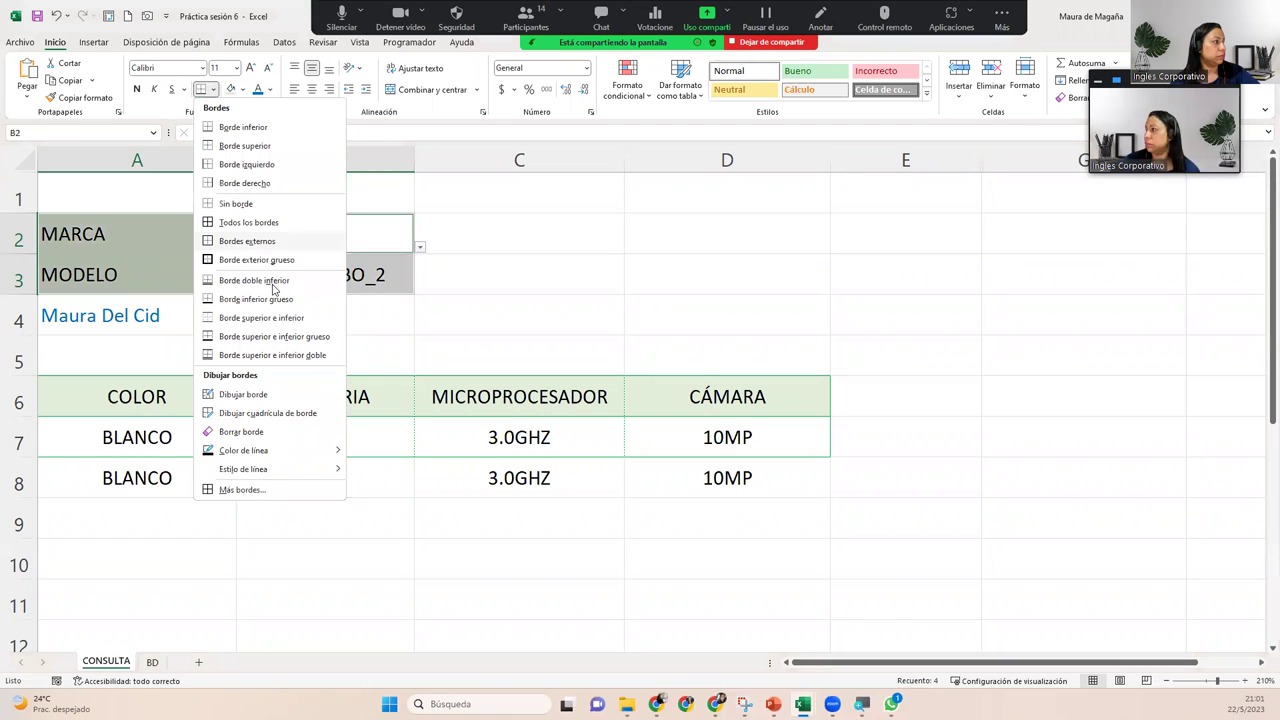
pyautogui.click(275, 483)
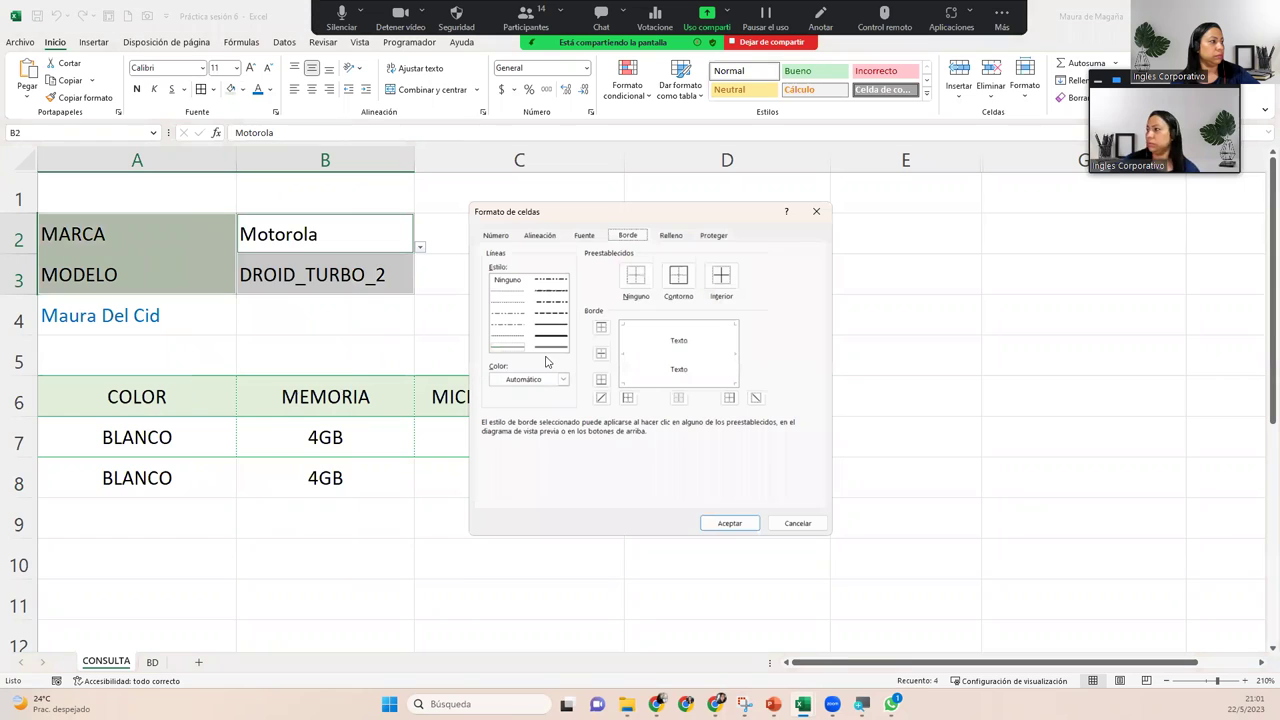
pyautogui.click(548, 385)
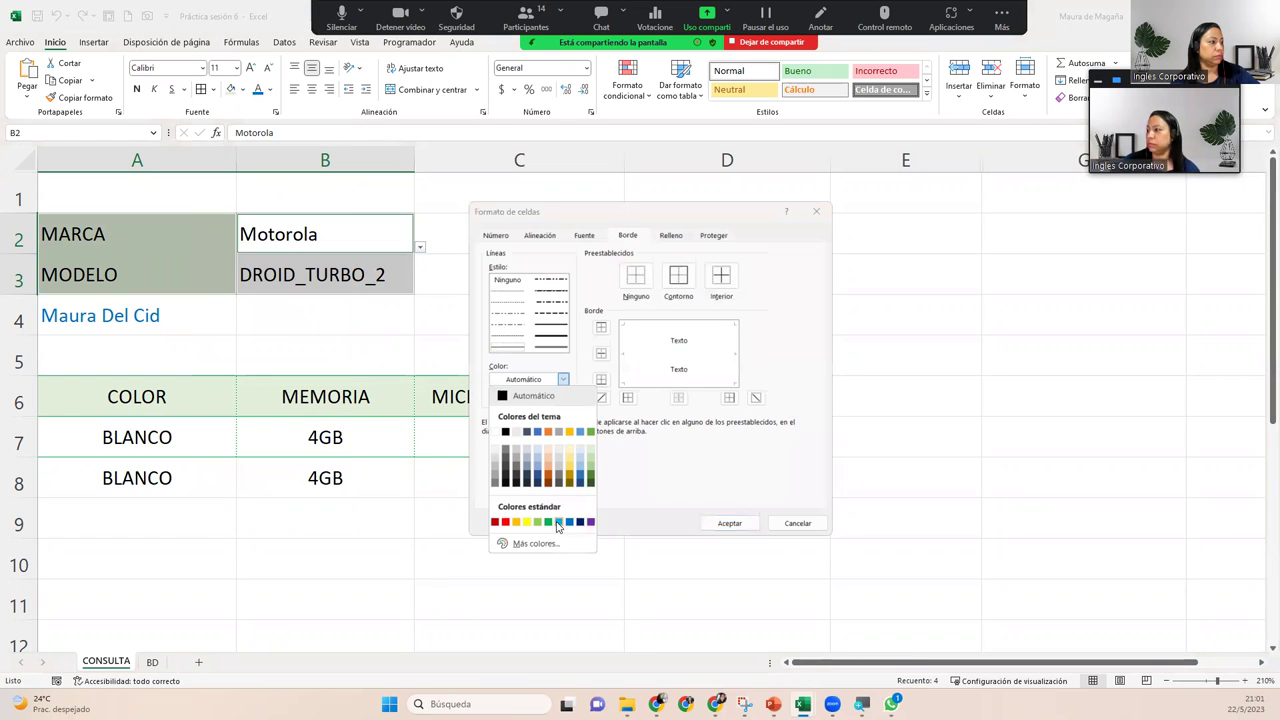
pyautogui.click(551, 530)
pyautogui.click(678, 275)
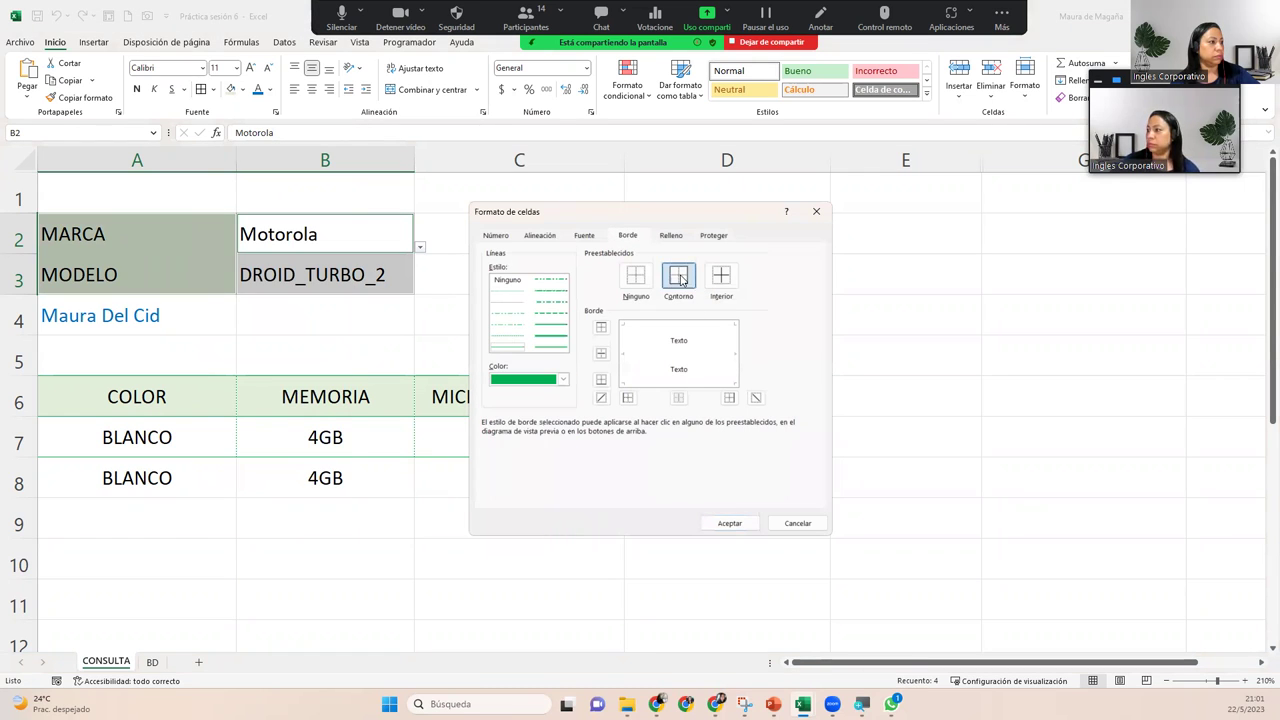
pyautogui.click(729, 523)
pyautogui.click(463, 322)
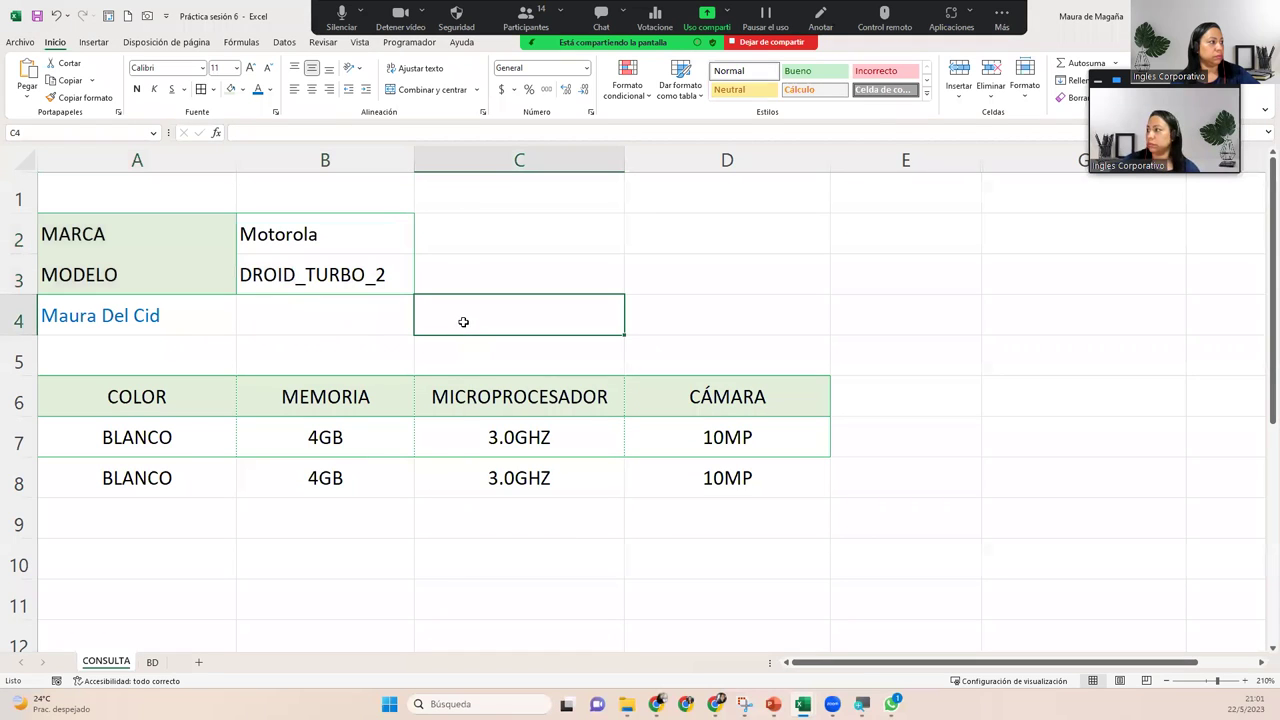
# Add a green inside horizontal border between rows 2 and 3 across A2:B3.
pyautogui.moveTo(358, 250); pyautogui.dragTo(340, 275)
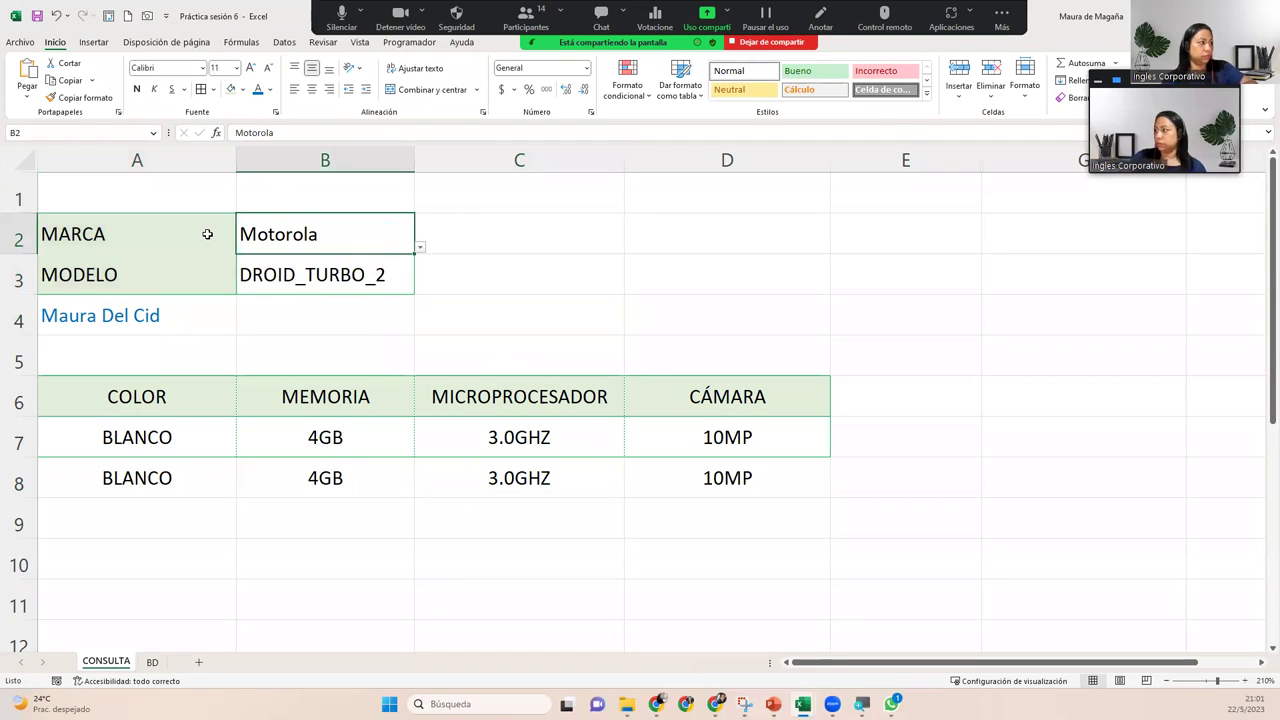
pyautogui.moveTo(206, 234); pyautogui.dragTo(266, 270)
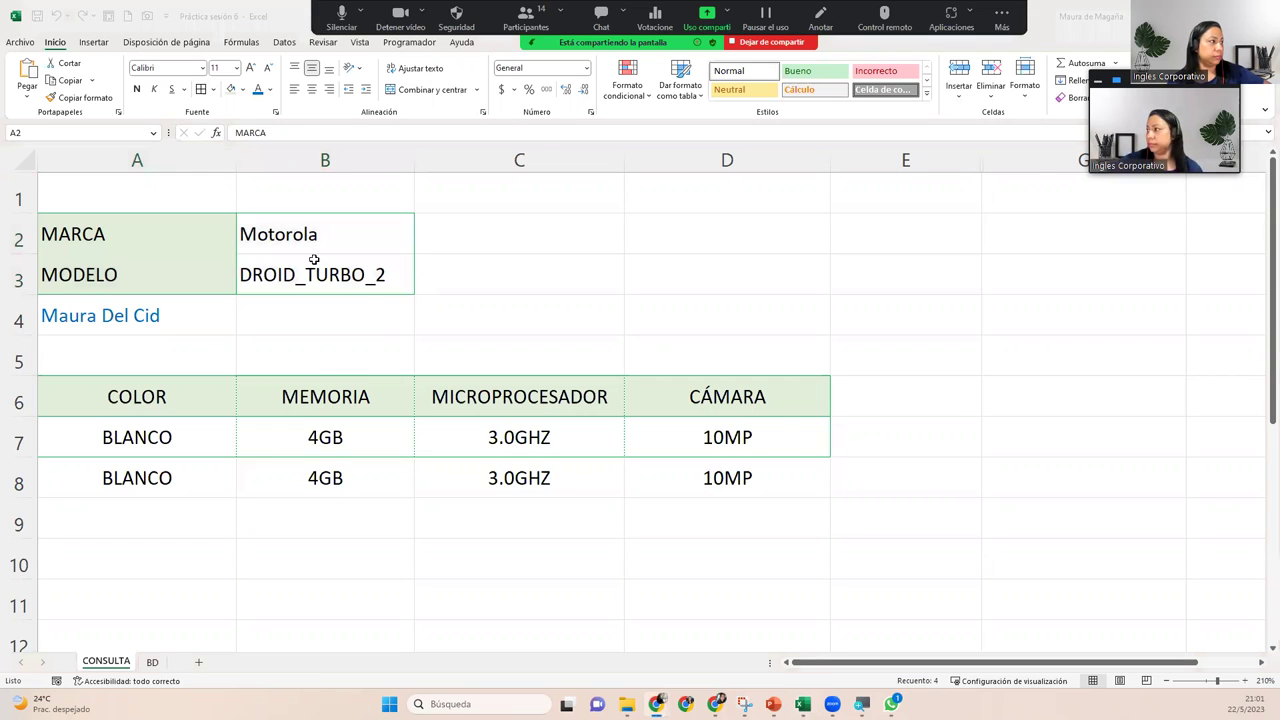
pyautogui.click(201, 89)
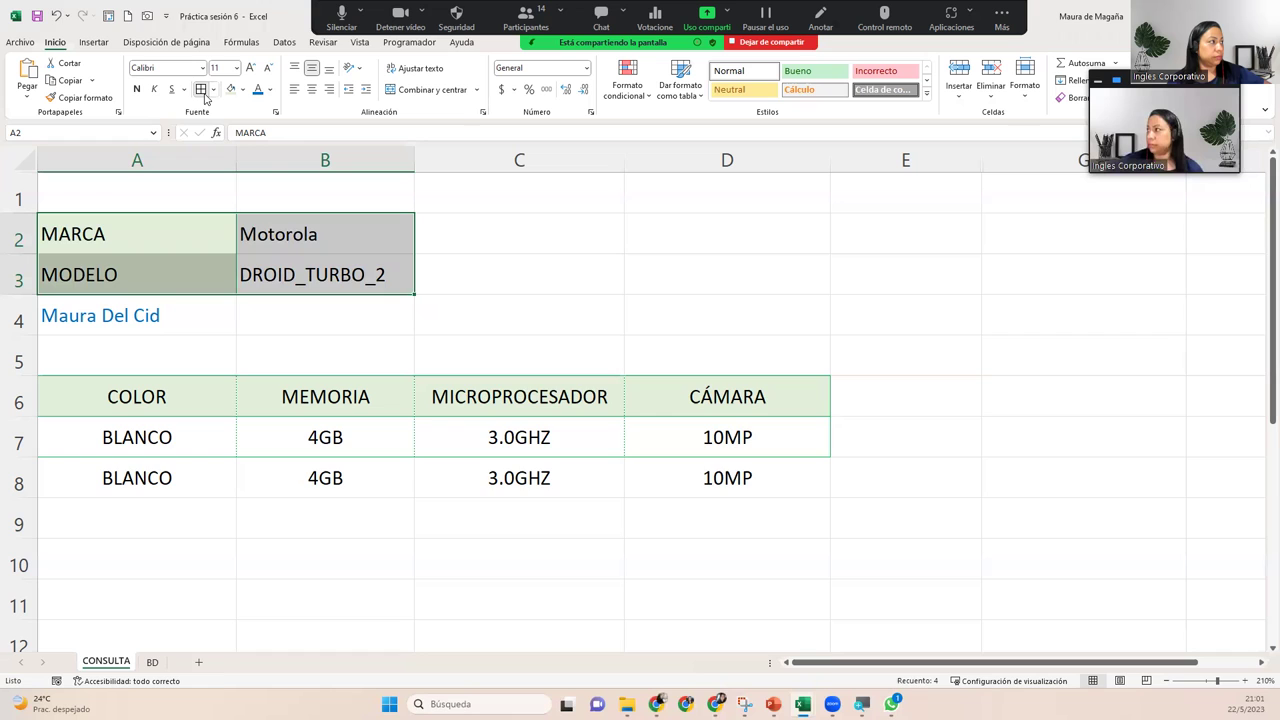
pyautogui.click(670, 355)
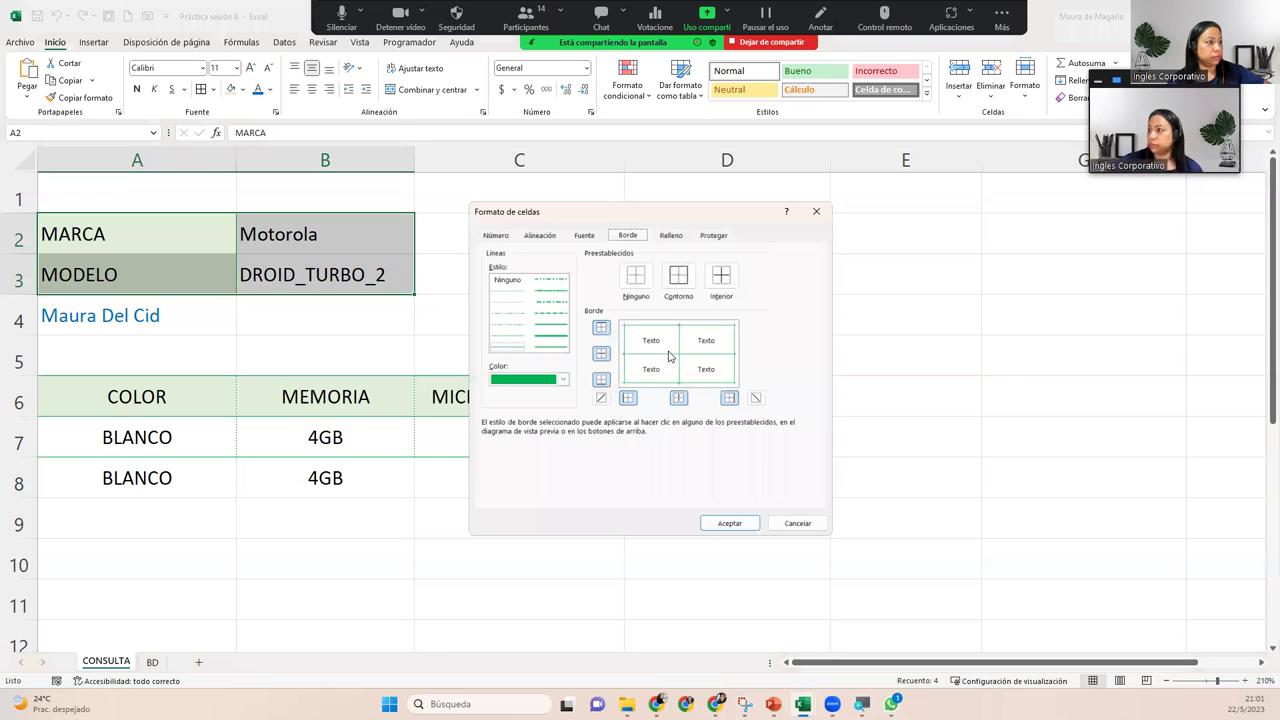
pyautogui.click(721, 518)
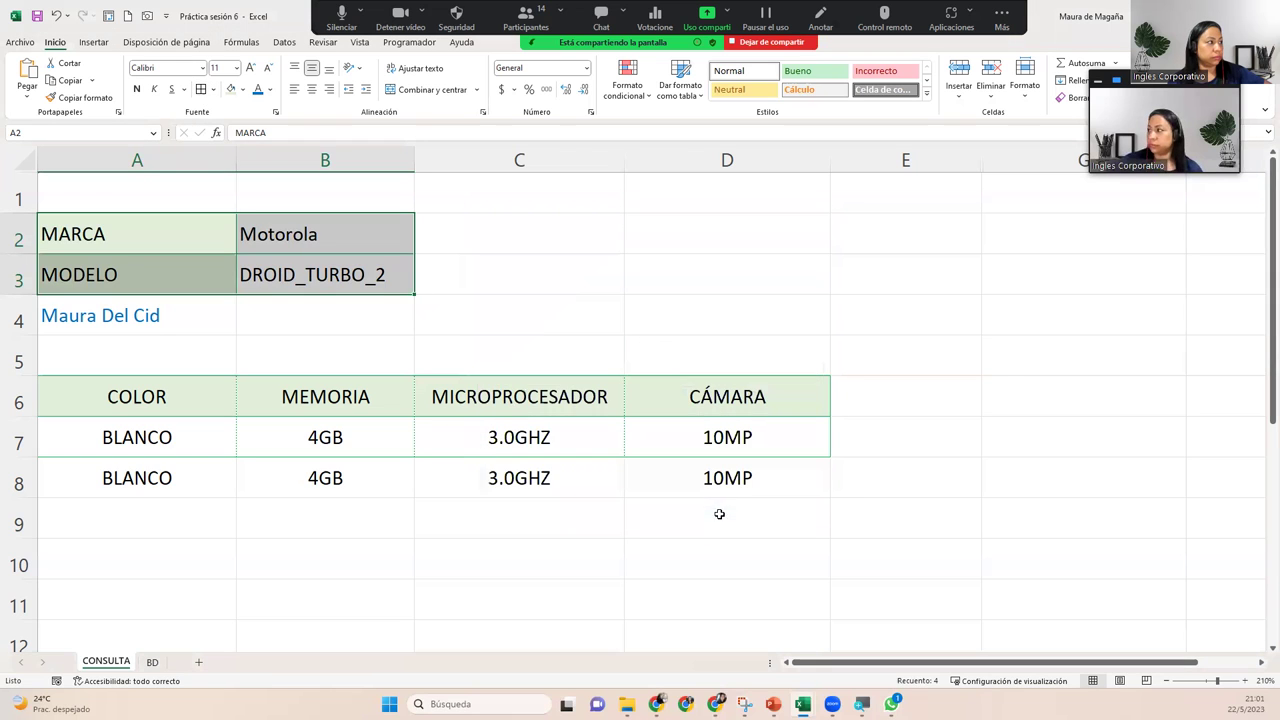
pyautogui.click(428, 367)
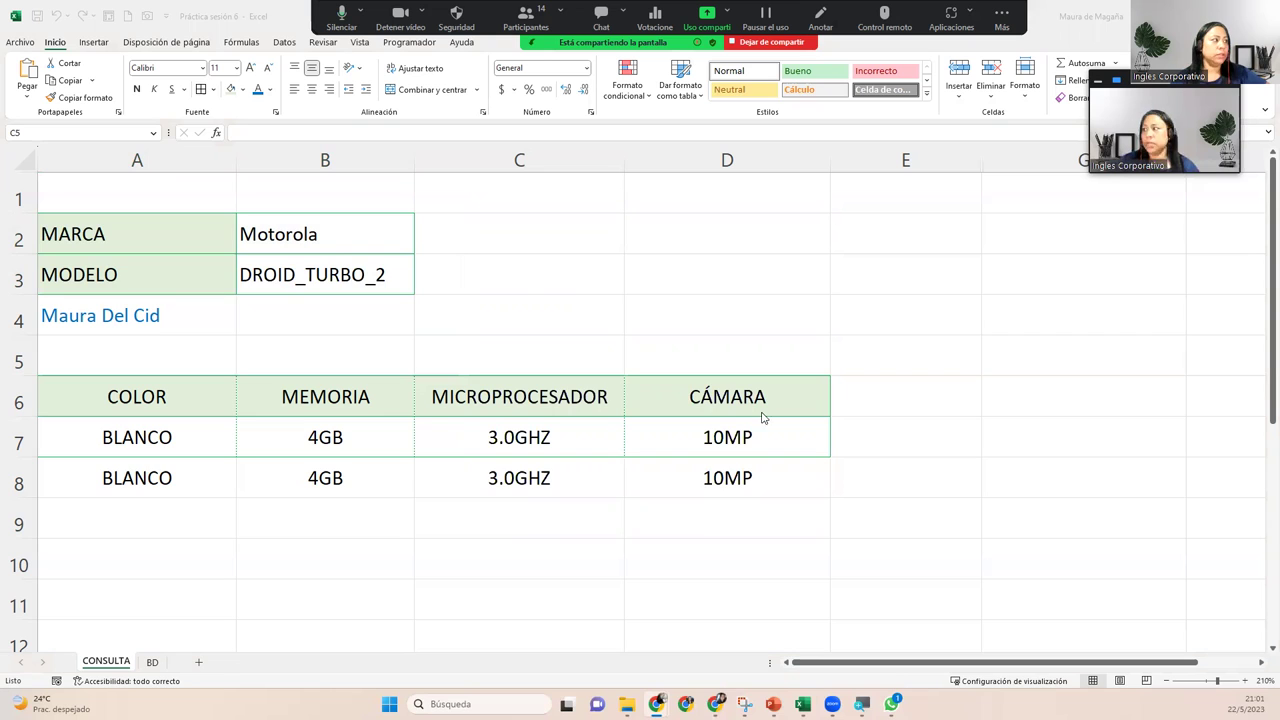
# Select the DROID_TURBO_2 cell B3, then start the PowerPoint slideshow on the closing slide.
pyautogui.click(378, 277)
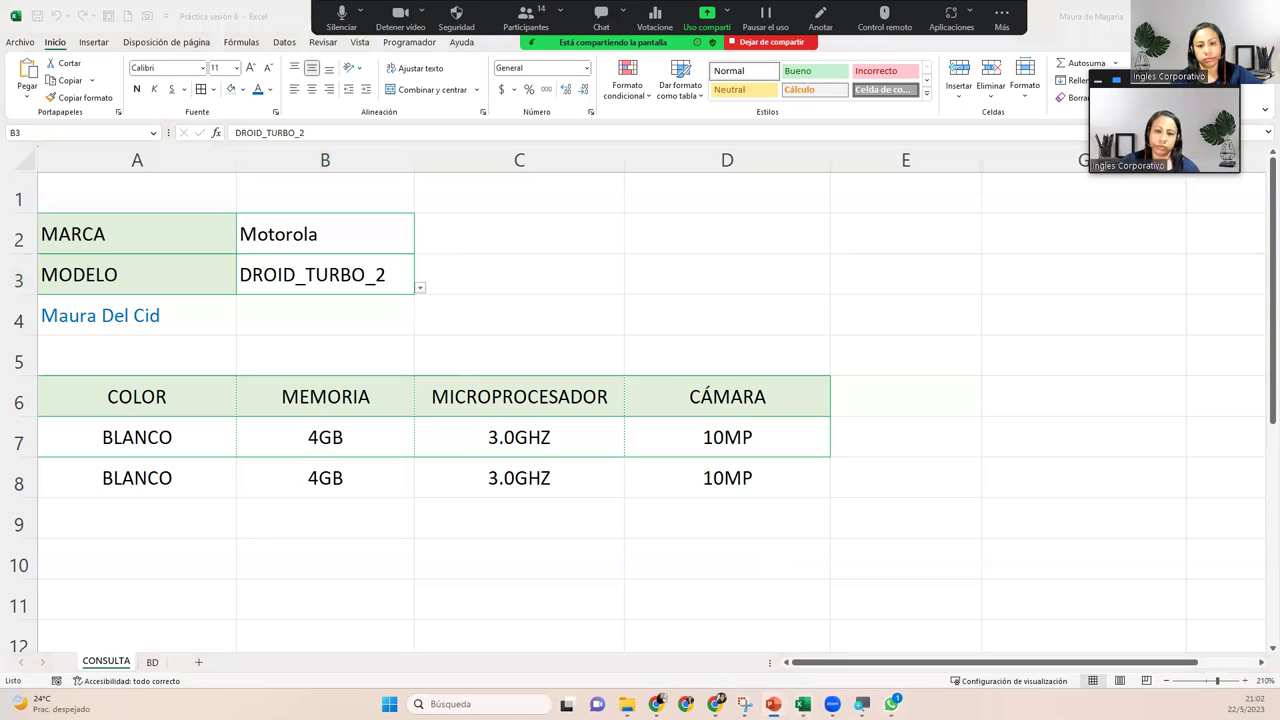
pyautogui.press('F5')
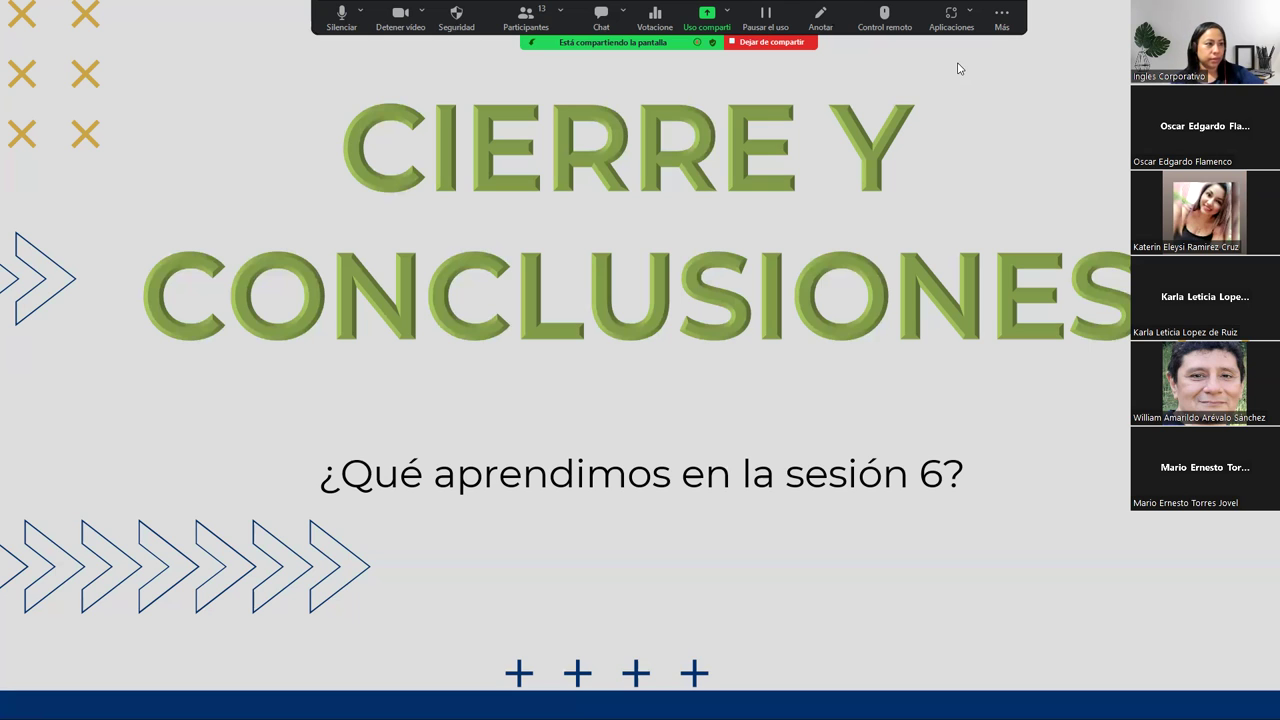
# Bring Zoom's participant gallery window up over the running slideshow.
pyautogui.hotkey('alt', 'Tab')
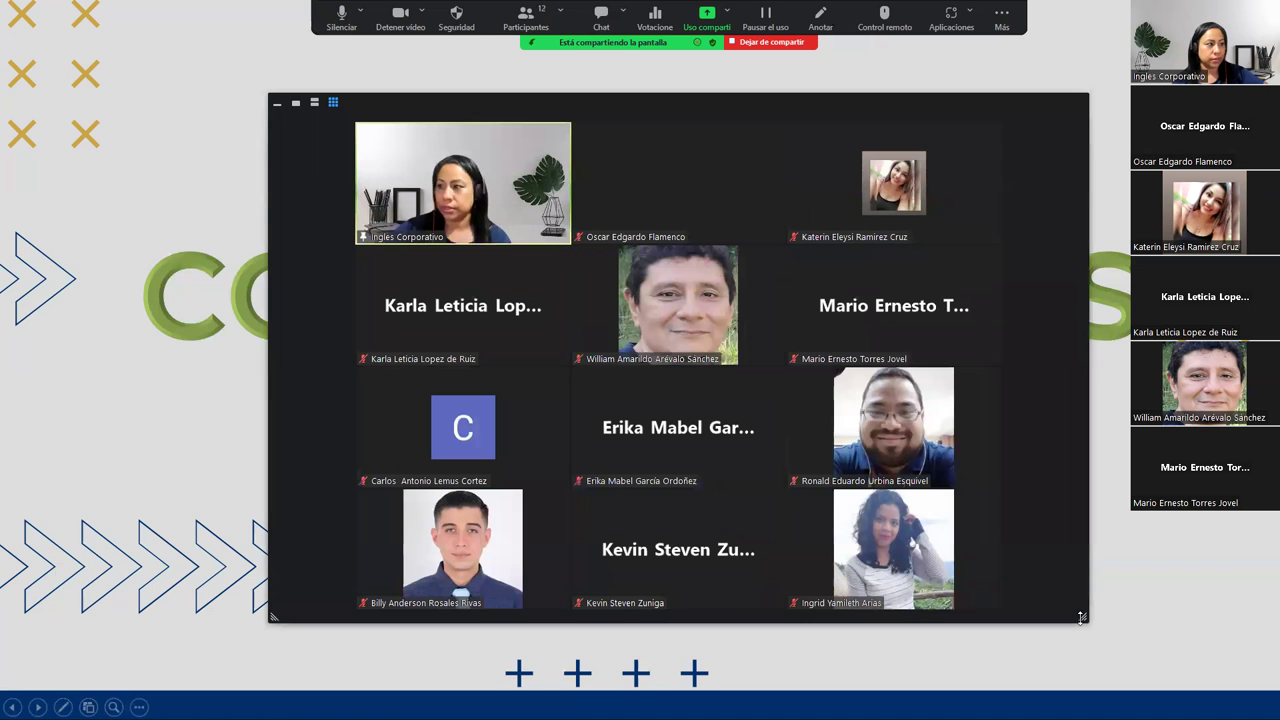
# Shrink the gallery window and end screen sharing with Dejar de compartir.
pyautogui.moveTo(1081, 617); pyautogui.dragTo(1081, 588)
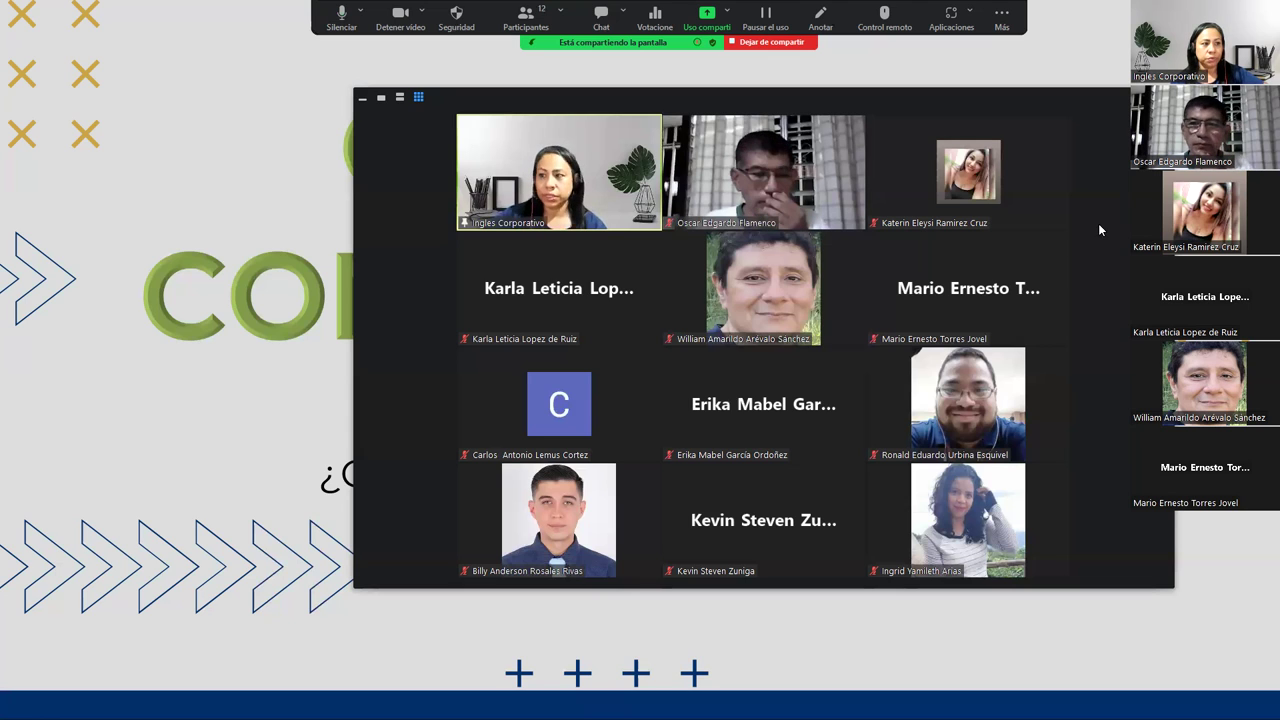
pyautogui.moveTo(920, 171)
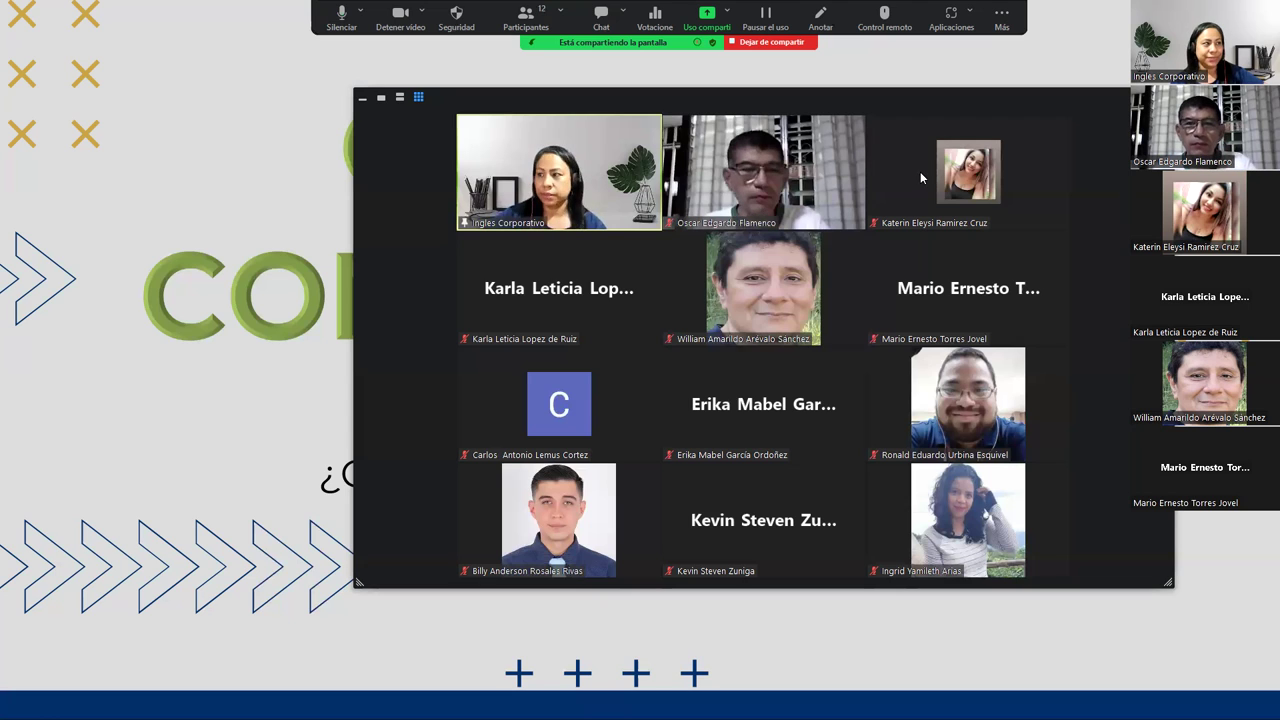
pyautogui.moveTo(769, 186)
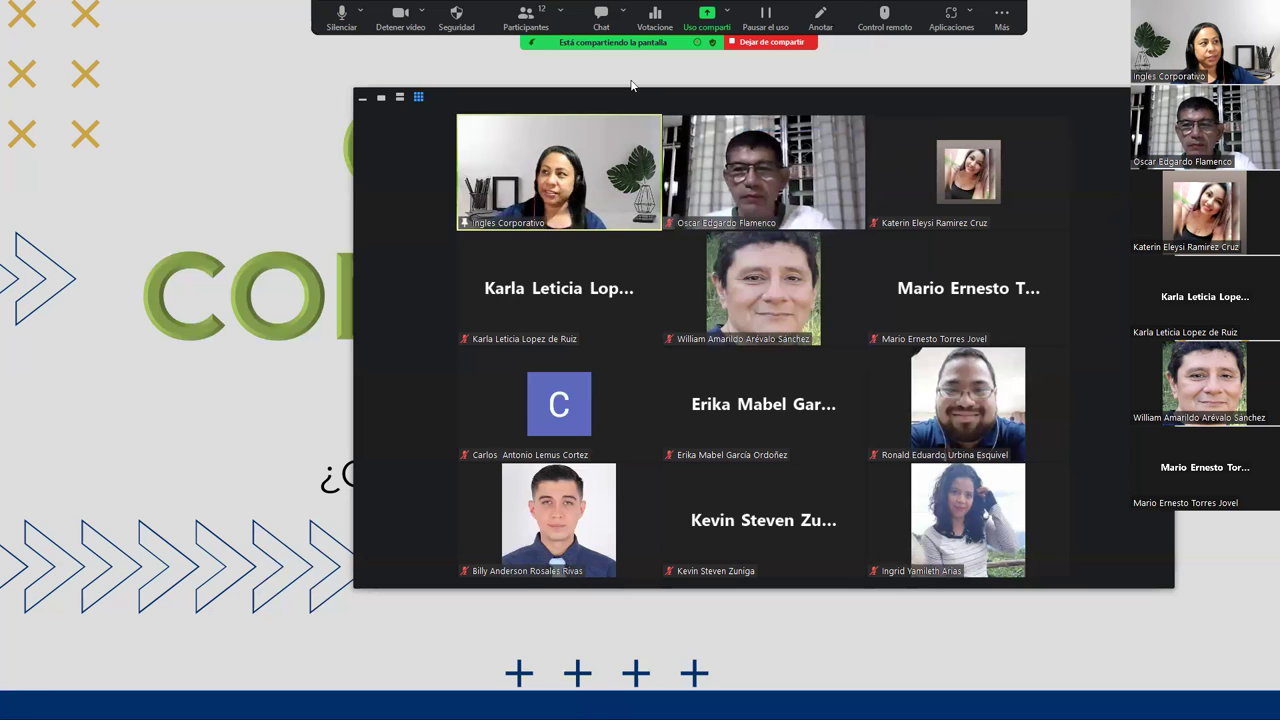
pyautogui.click(768, 41)
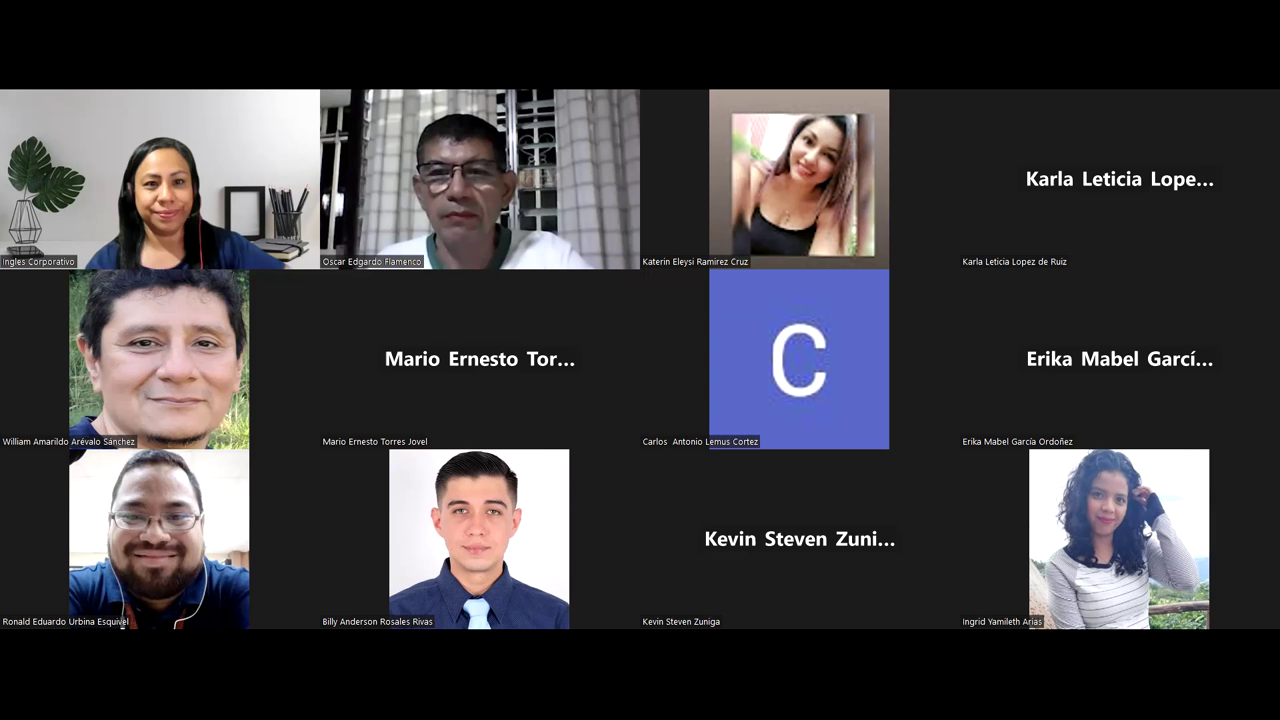